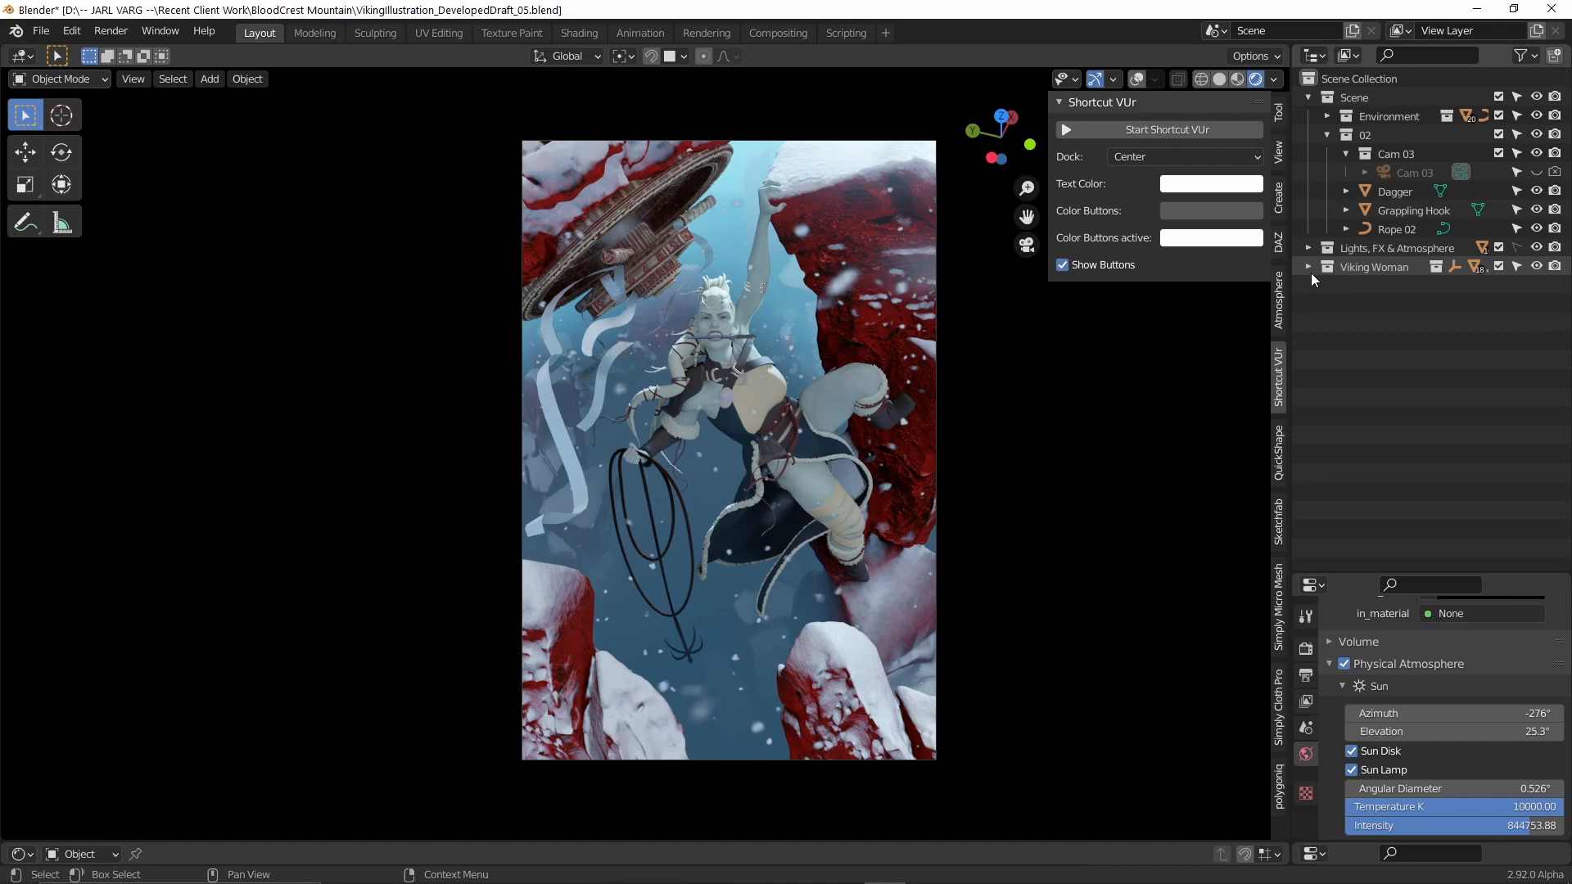
Examine the contents of the Viking Woman, Lights, FX & Atmosphere and Environment collections in the outliner.
{"action": "left_click", "coordinate": [1308, 267]}
{"action": "scroll", "coordinate": [1362, 269], "scroll_direction": "down", "scroll_amount": 4}
{"action": "left_click", "coordinate": [1396, 199]}
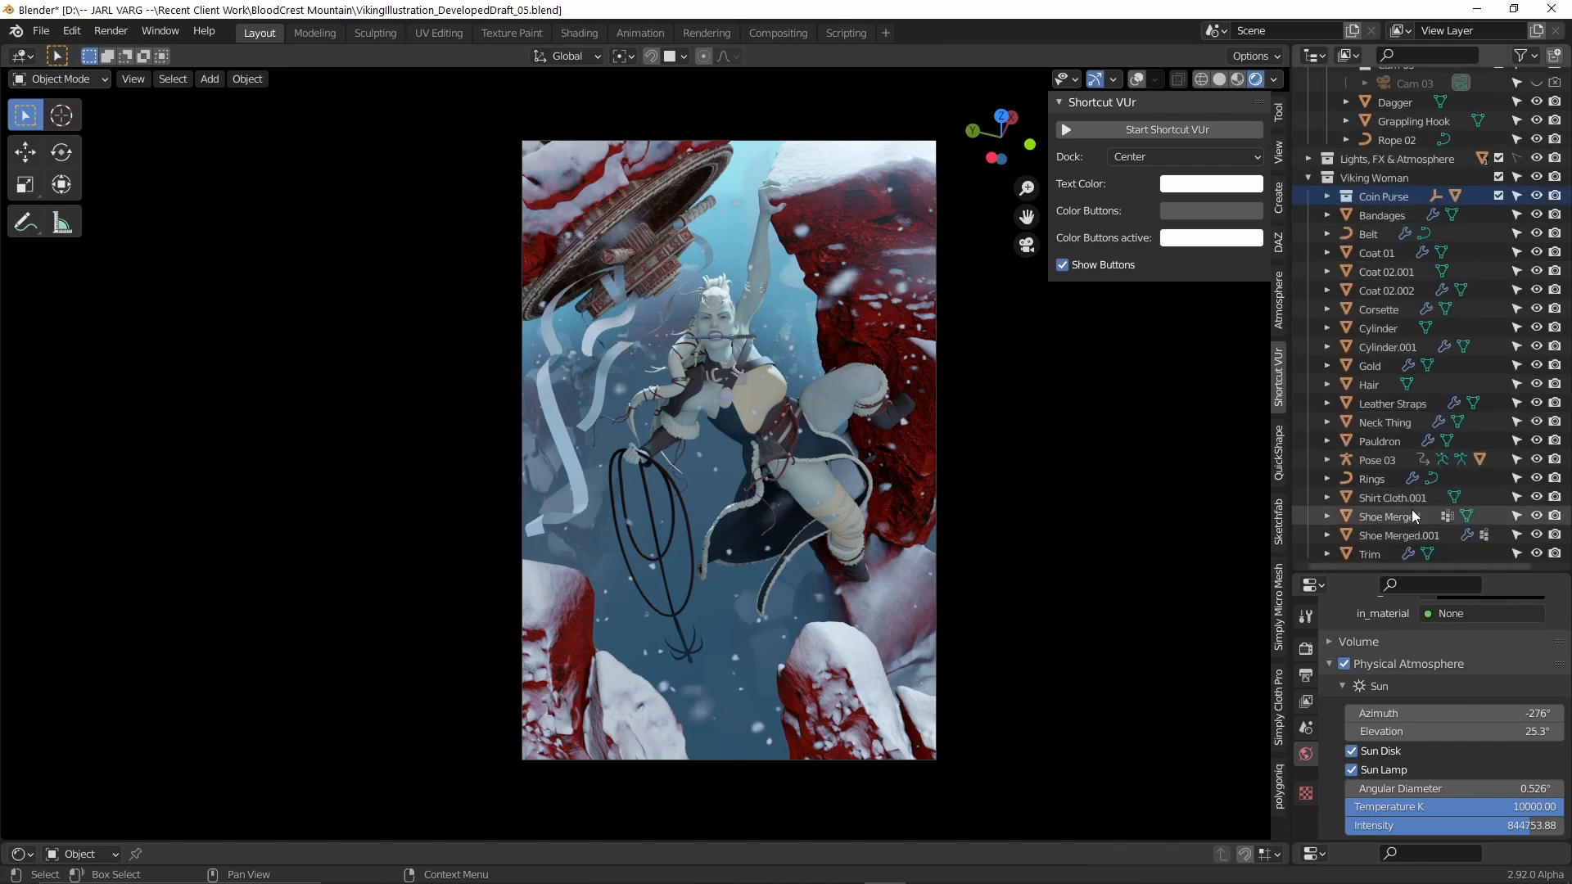
{"action": "scroll", "coordinate": [1442, 430], "scroll_direction": "up", "scroll_amount": 3}
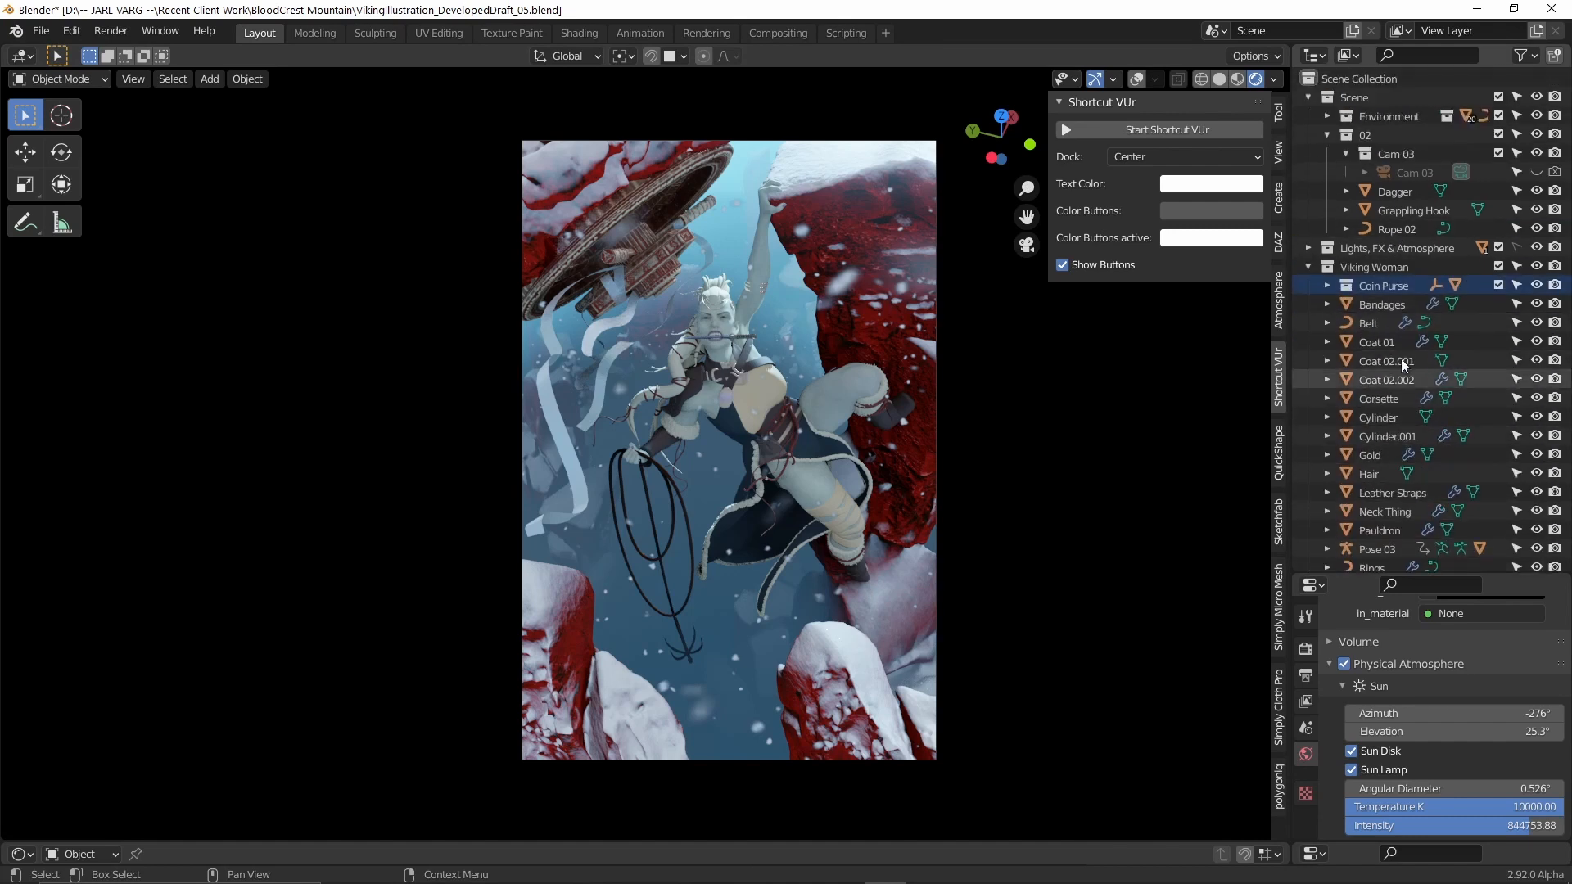
{"action": "left_click", "coordinate": [1308, 267]}
{"action": "left_click", "coordinate": [1308, 248]}
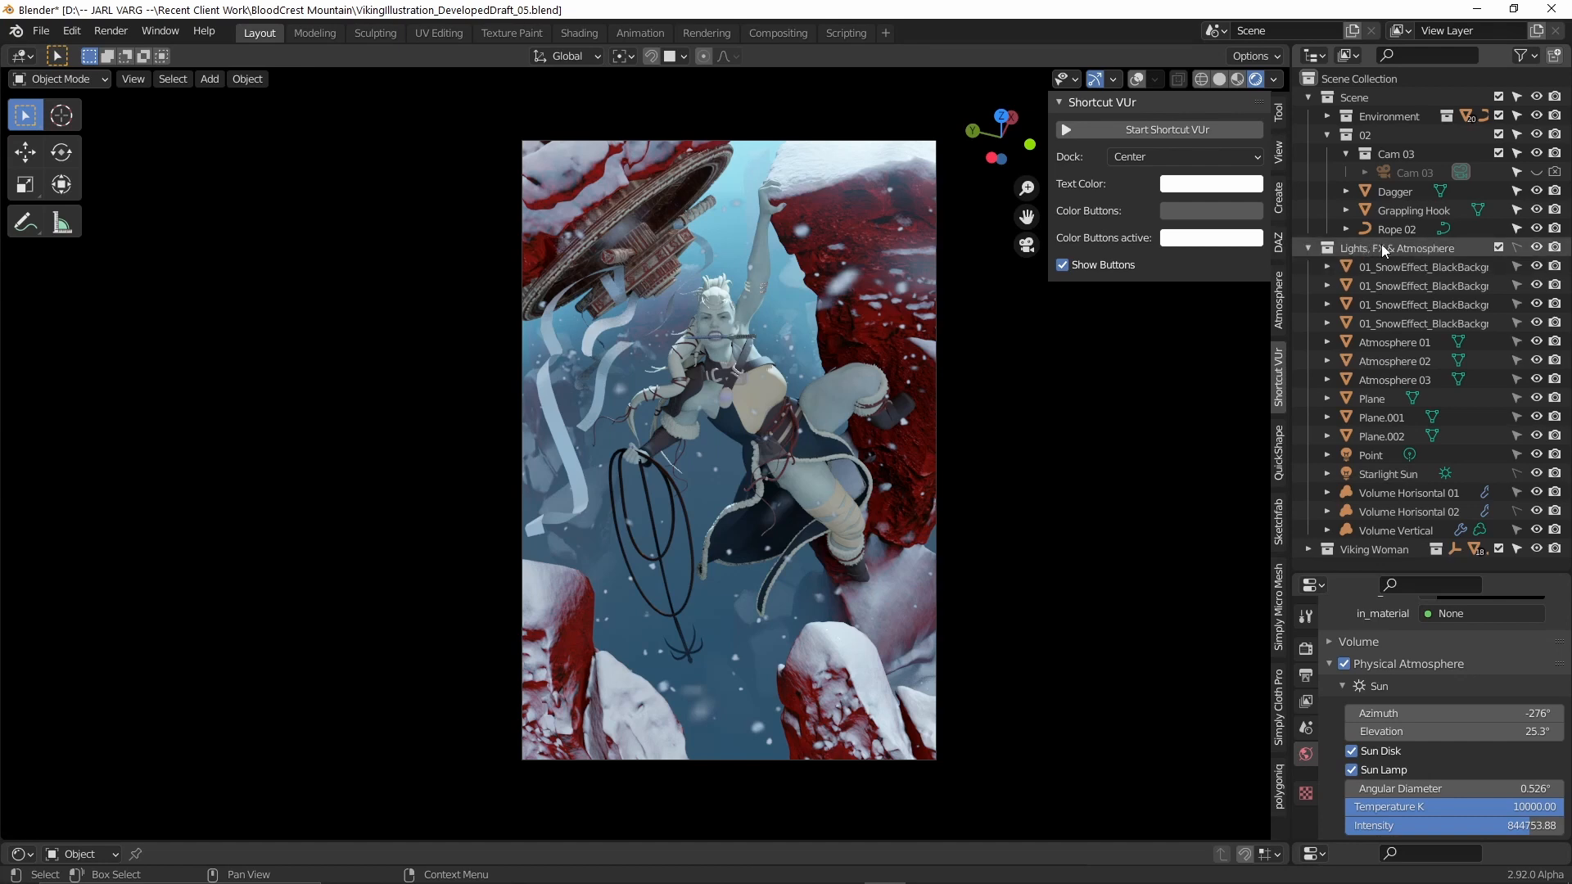
{"action": "left_click", "coordinate": [1308, 248]}
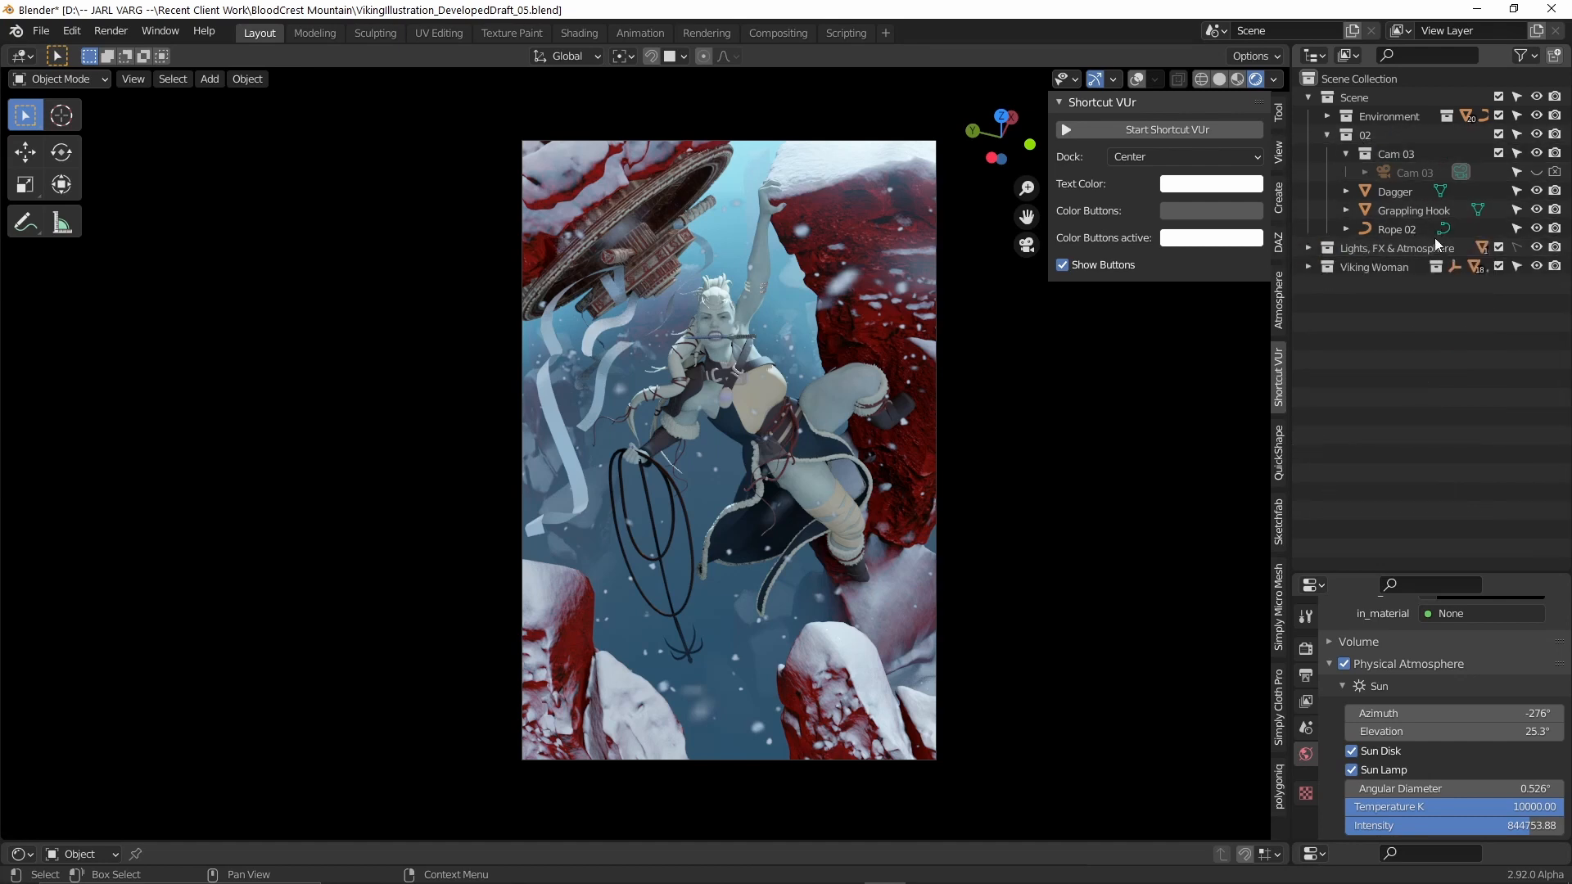
{"action": "left_click", "coordinate": [1326, 117]}
{"action": "left_click", "coordinate": [1326, 117]}
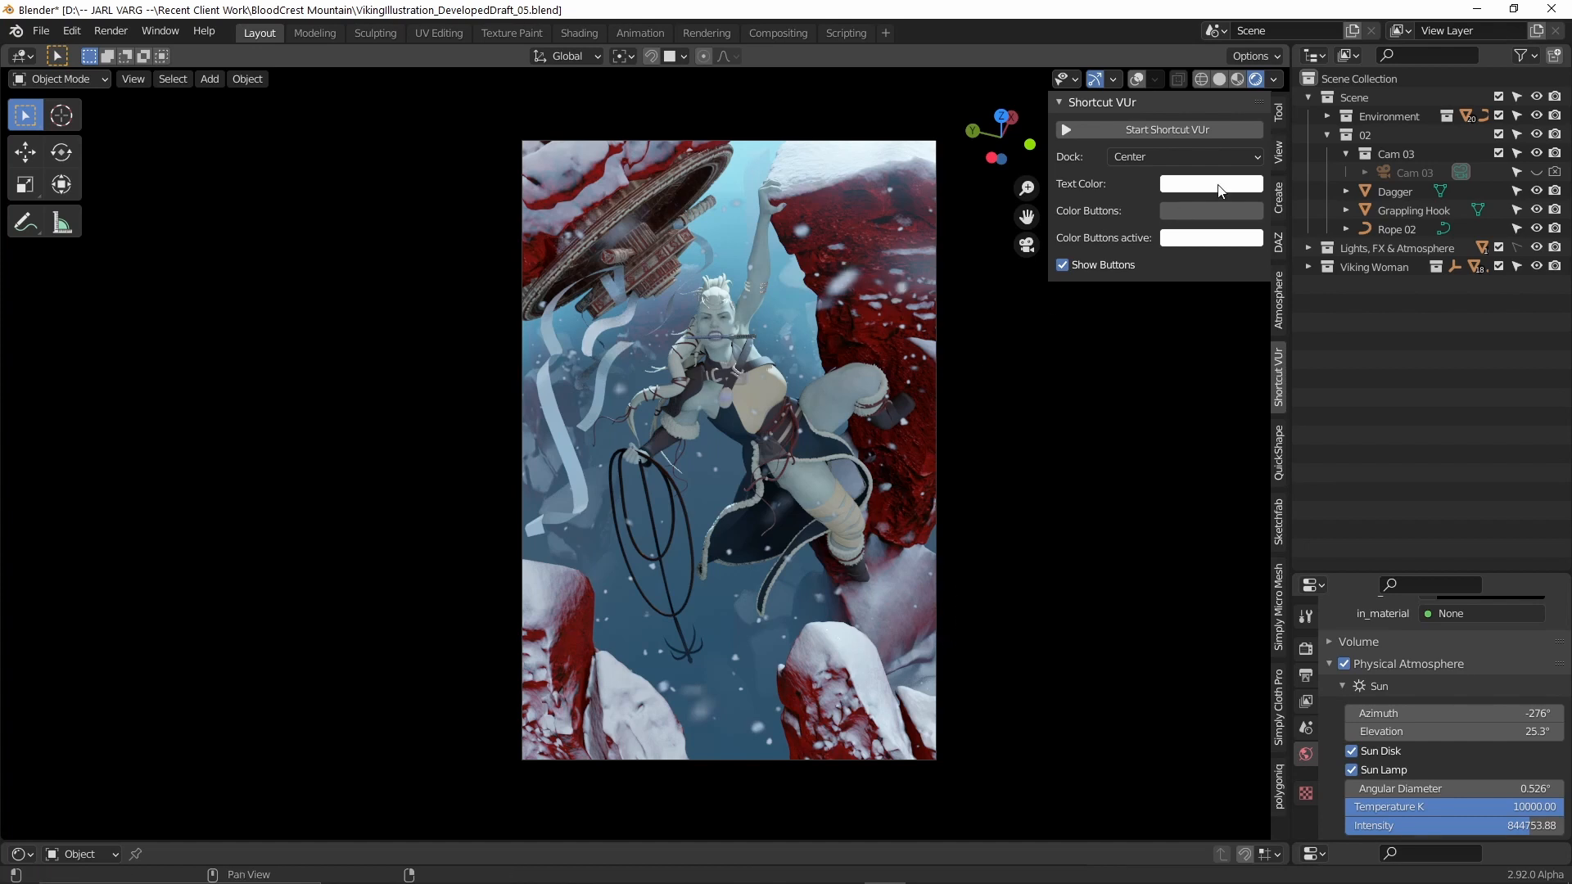
Add a new collection under the Scene Collection and name it 01.
{"action": "right_click", "coordinate": [1362, 85]}
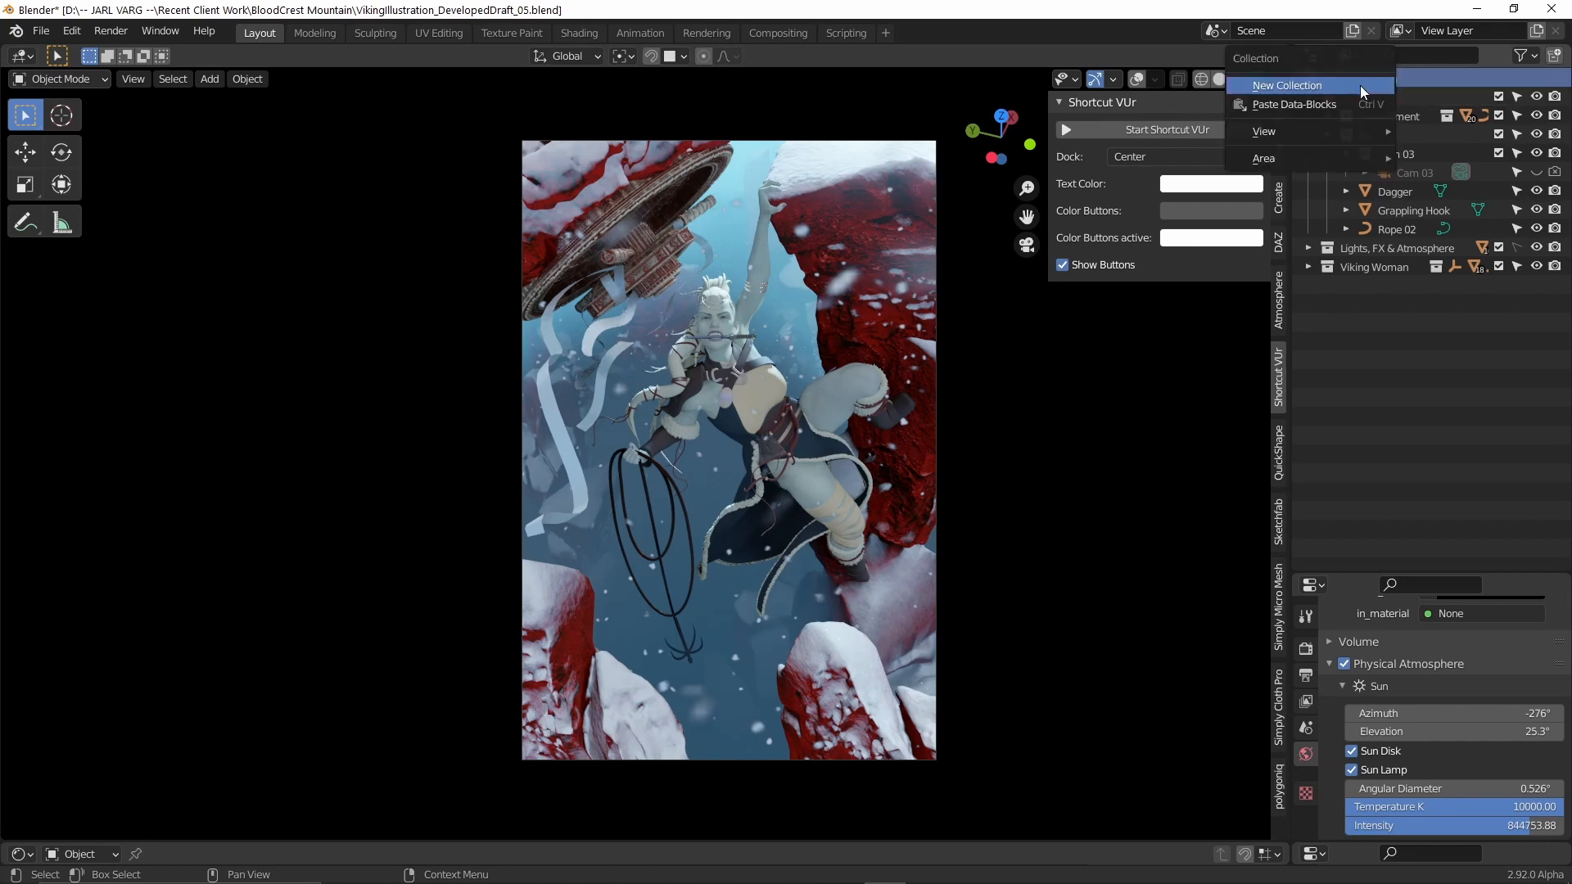
{"action": "left_click", "coordinate": [1361, 87]}
{"action": "double_click", "coordinate": [1381, 285]}
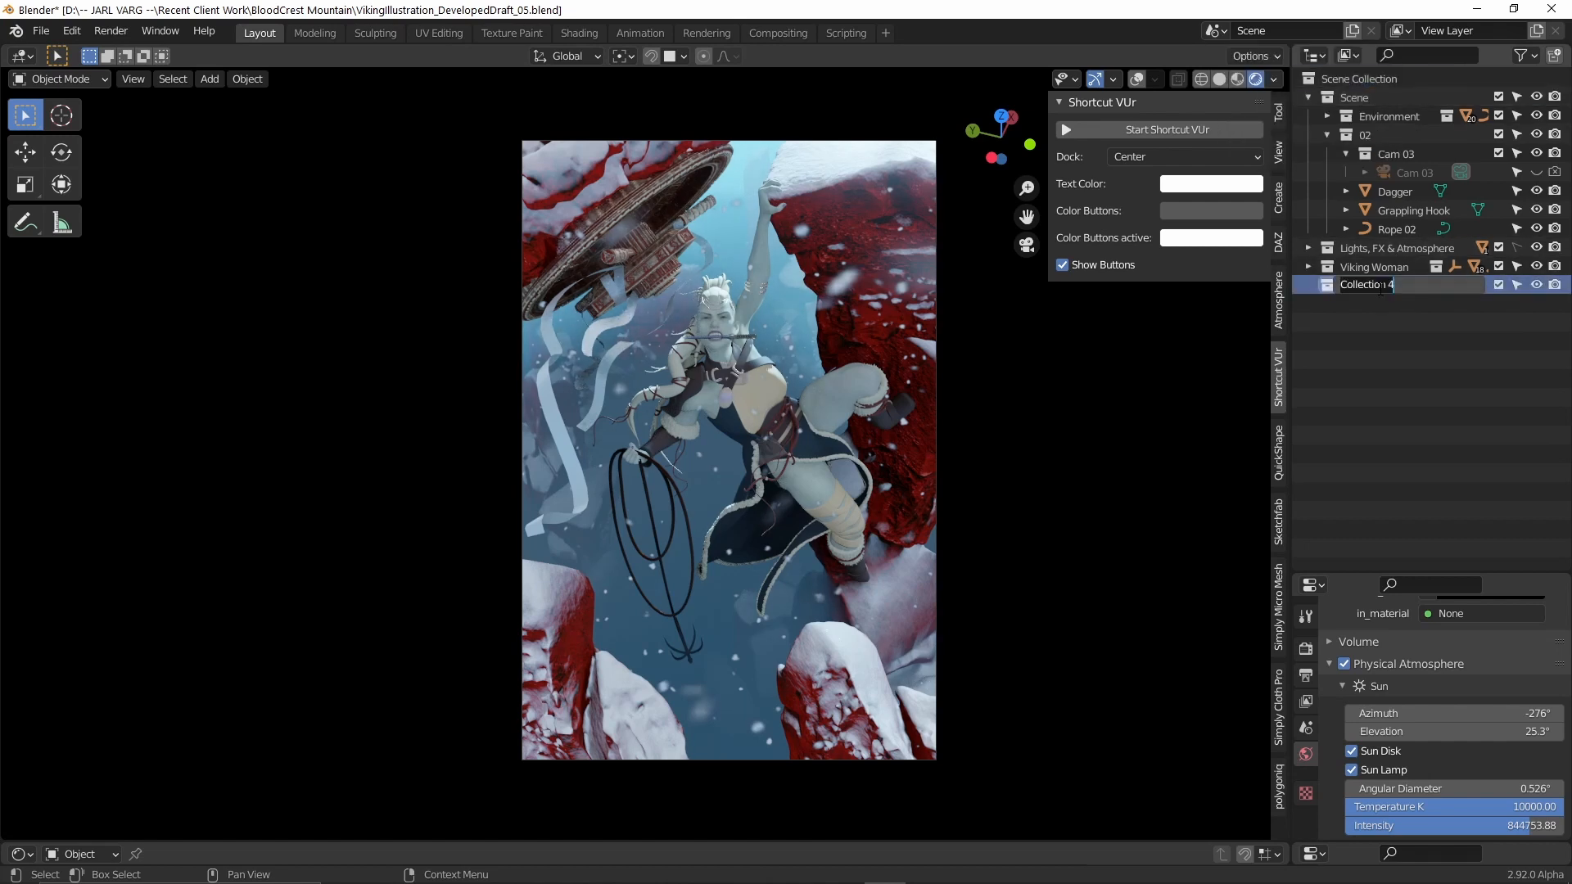
{"action": "type", "text": "01"}
{"action": "key", "text": "Return"}
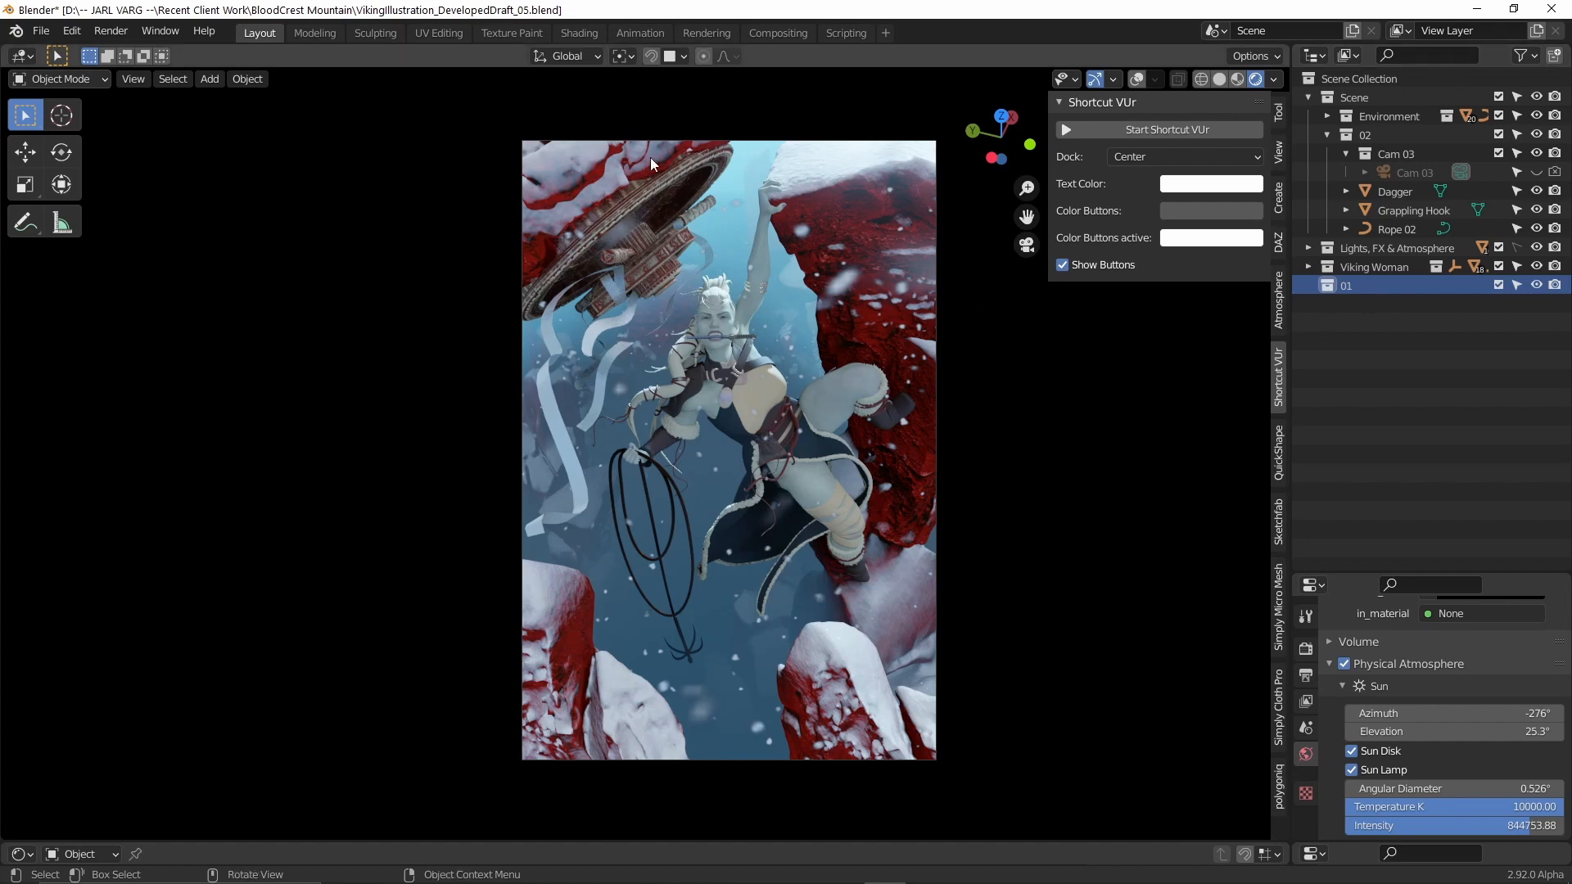
Move the ancient hatch, its surrounding foreground rocks and the paper scrolls together into collection 01.
{"action": "left_click", "coordinate": [616, 175]}
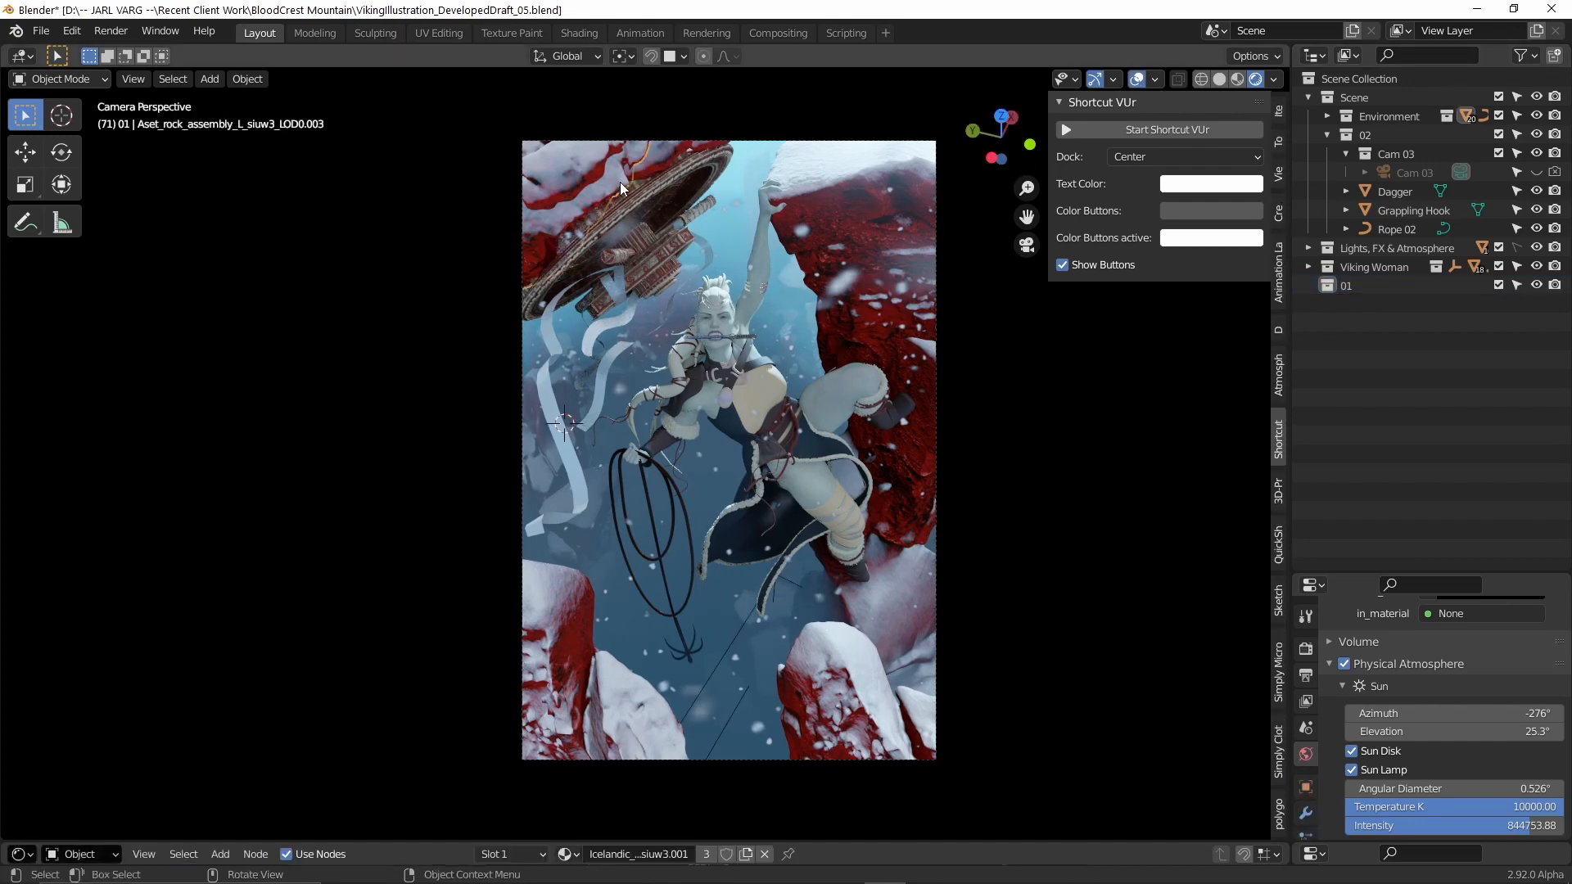
{"action": "left_click", "coordinate": [586, 169]}
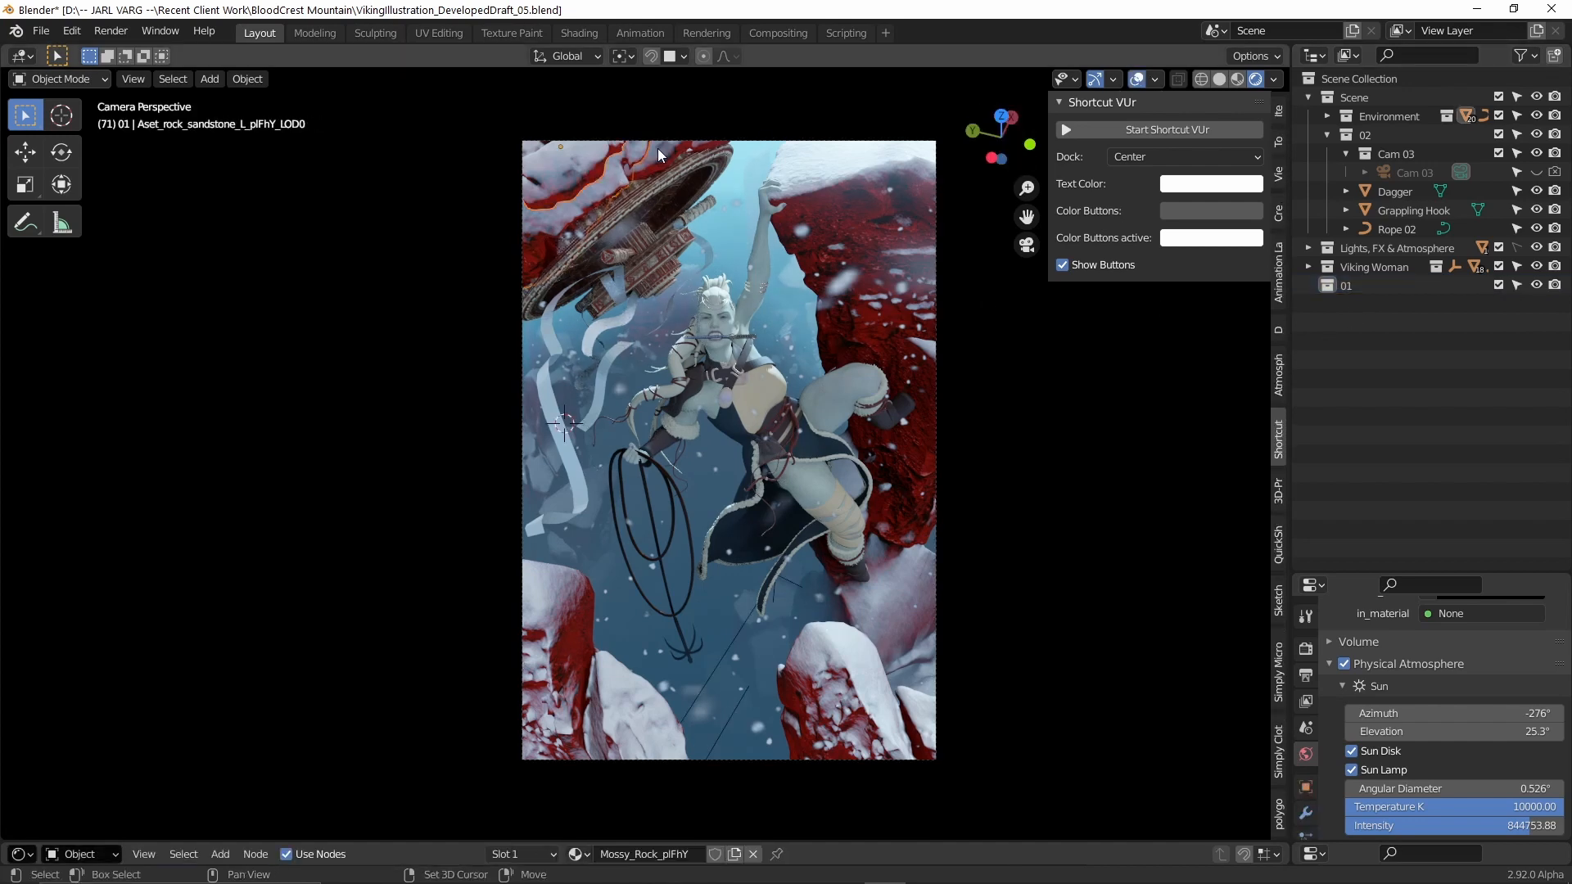
{"action": "left_click", "coordinate": [644, 209]}
{"action": "left_click", "coordinate": [605, 287], "text": "shift"}
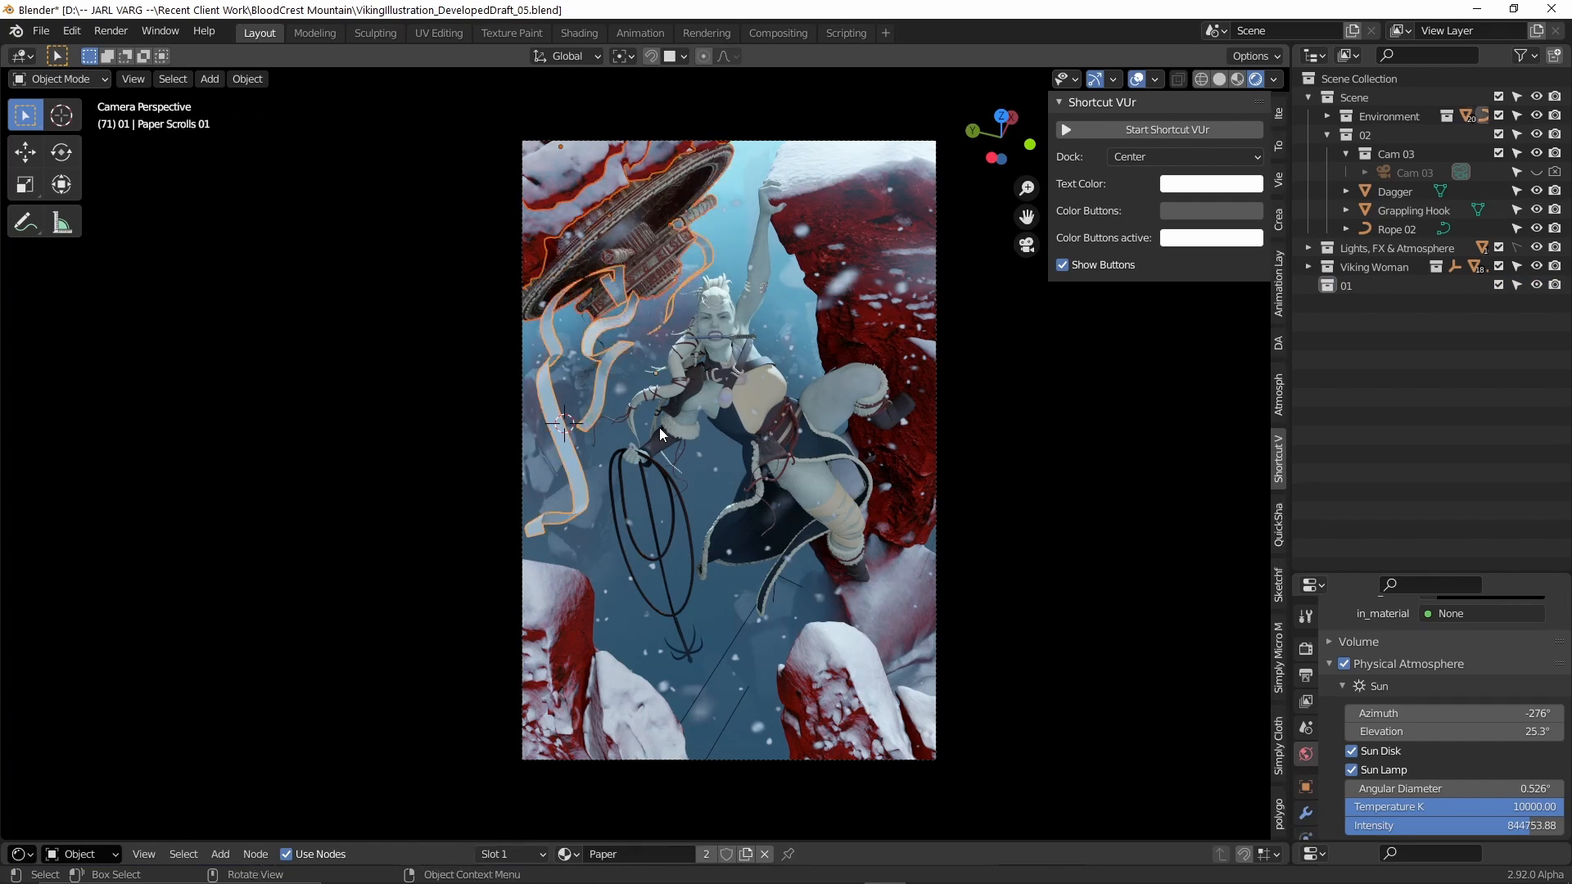
{"action": "key", "text": "m"}
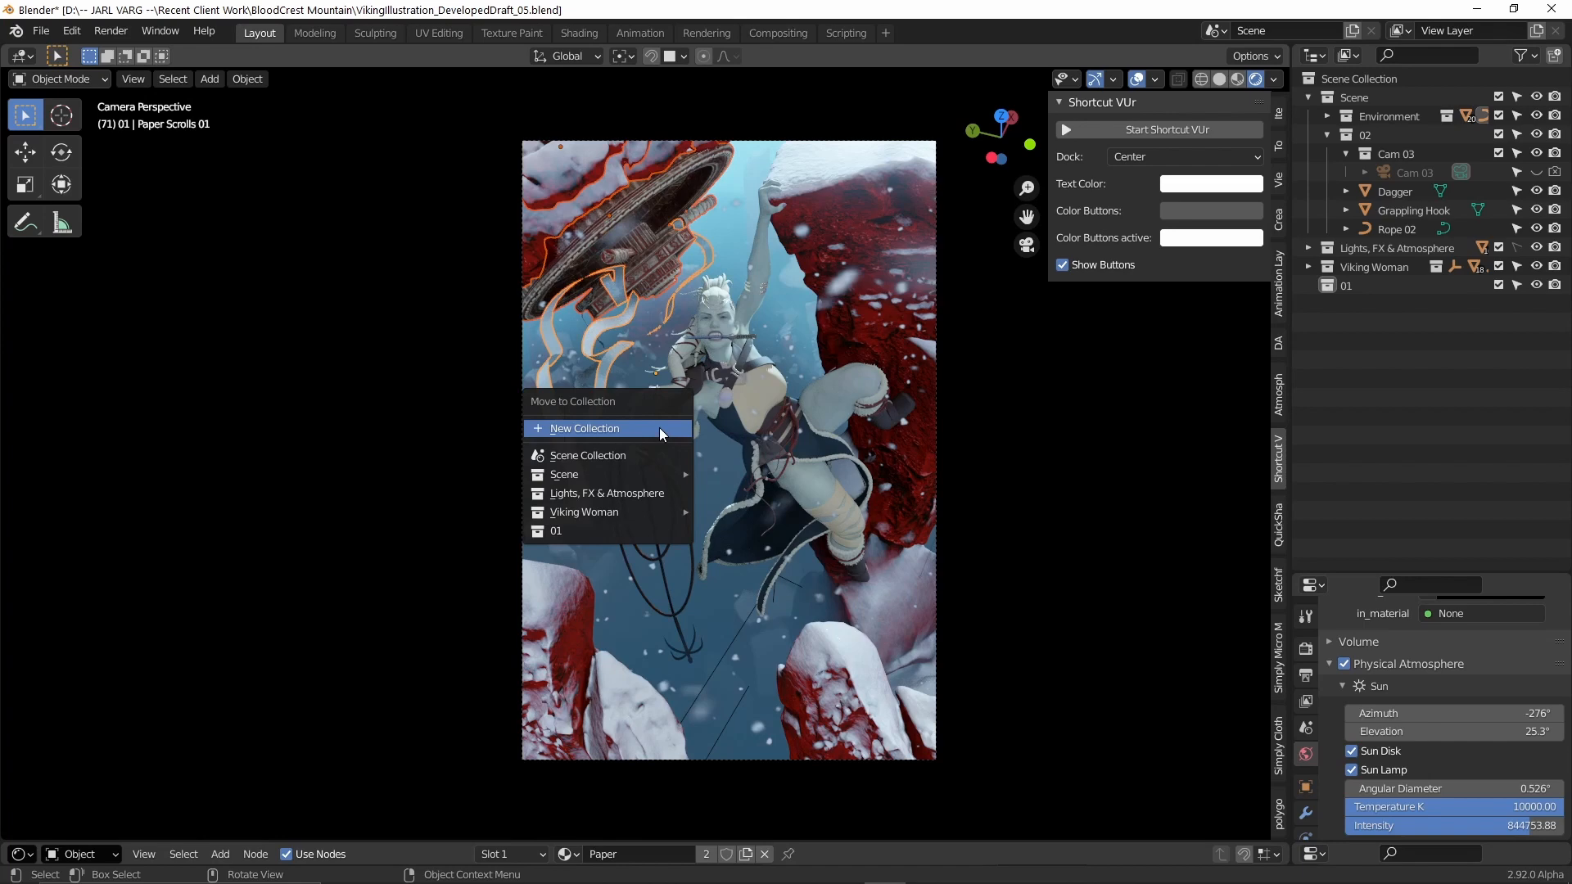
{"action": "left_click", "coordinate": [638, 534]}
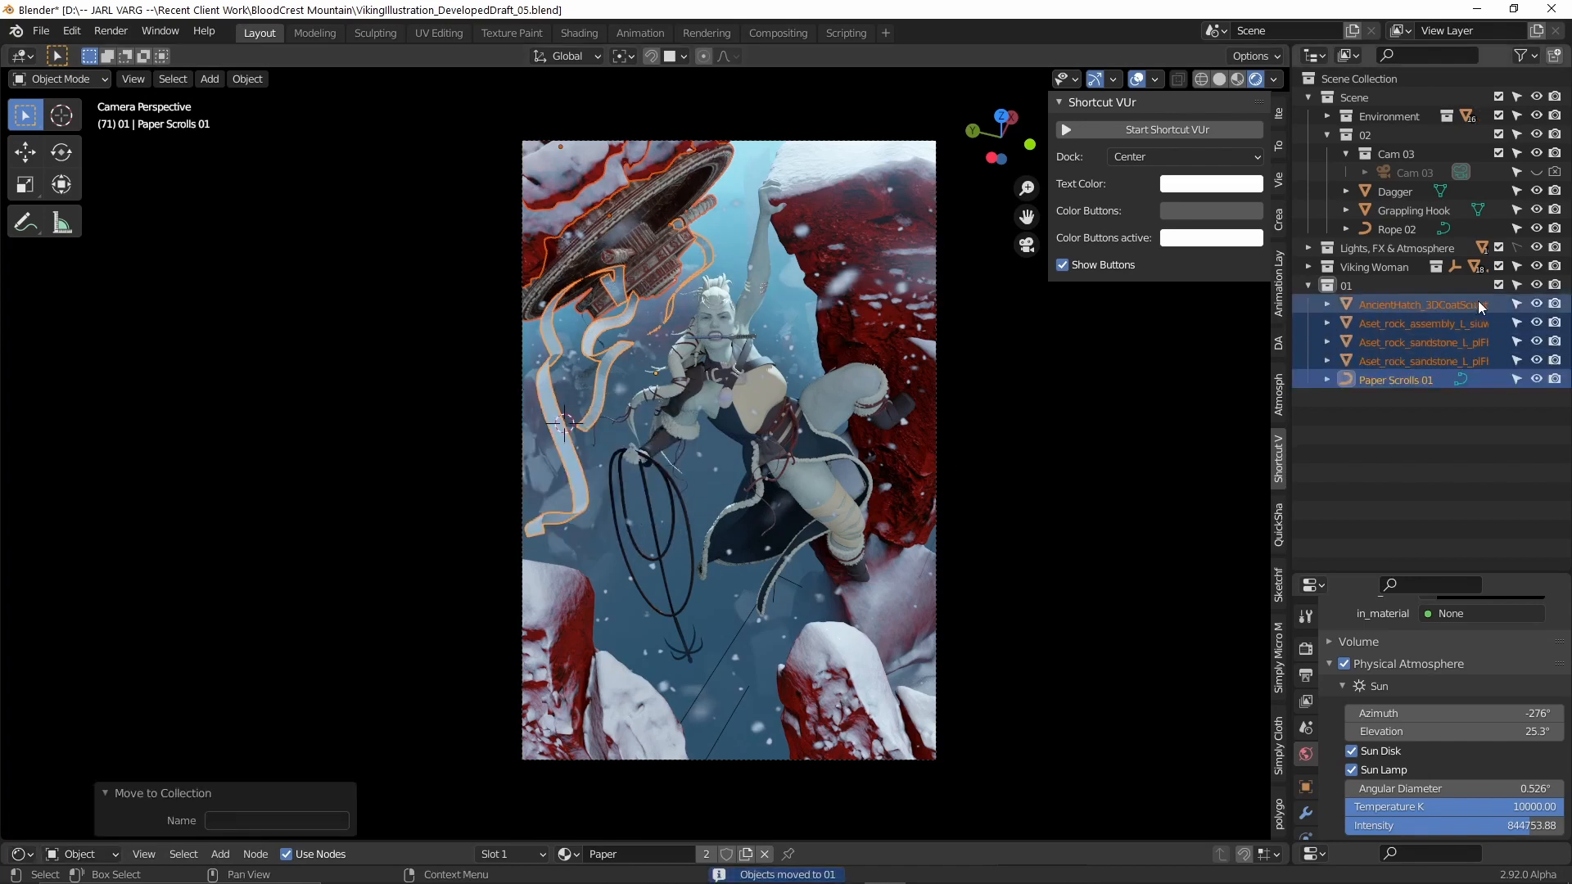
Toggle collection 01 off and on repeatedly to check which foreground objects it contains.
{"action": "left_click", "coordinate": [1497, 285]}
{"action": "left_click", "coordinate": [1497, 285]}
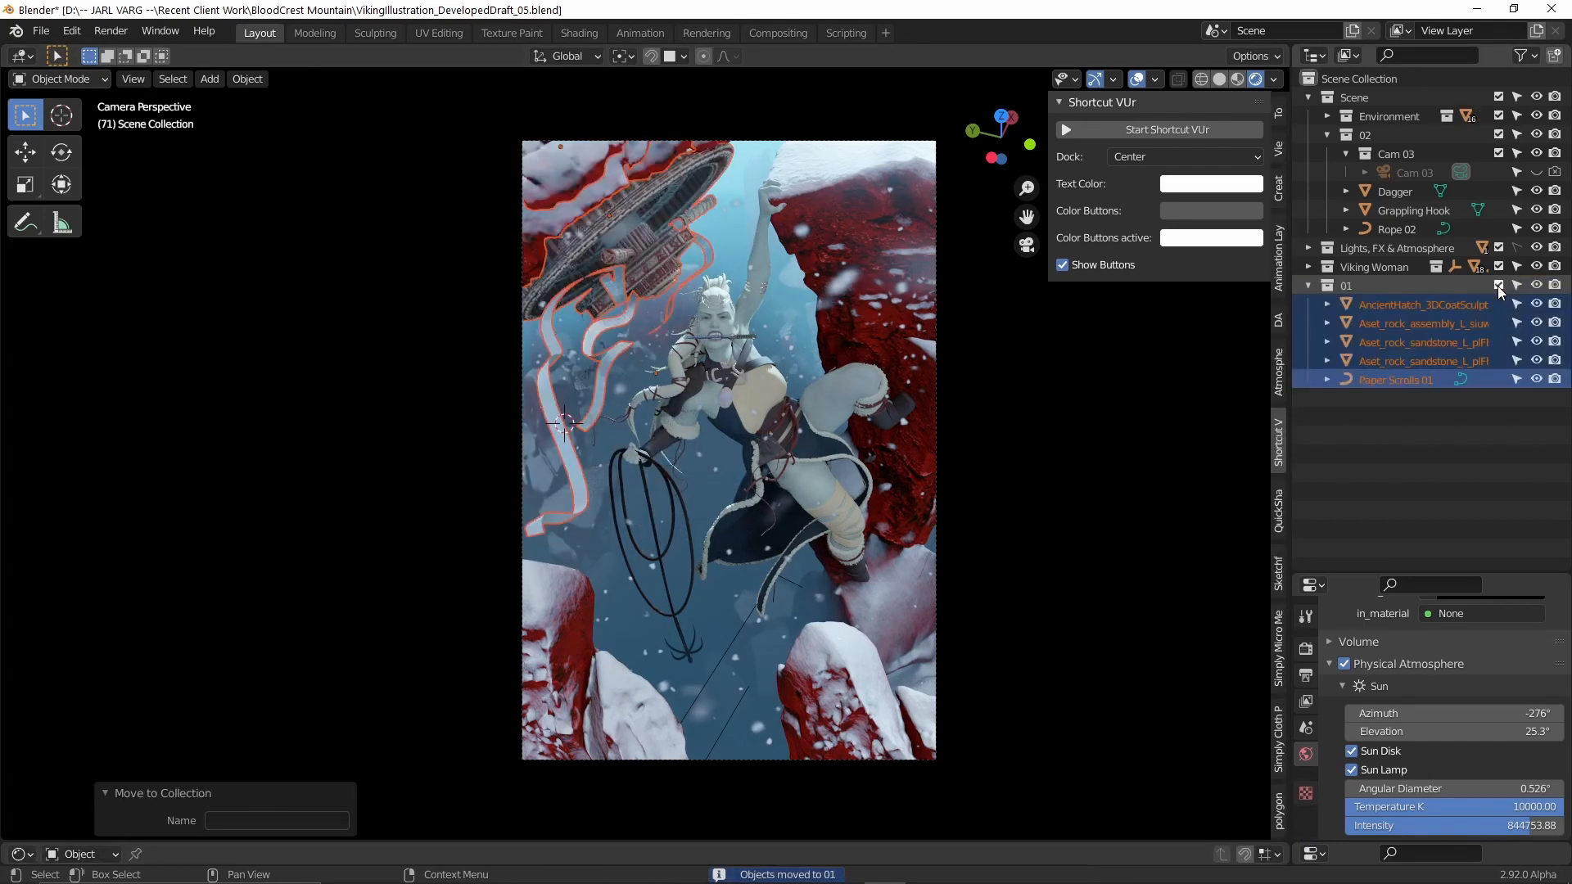
{"action": "left_click", "coordinate": [1497, 284]}
{"action": "left_click", "coordinate": [1497, 284]}
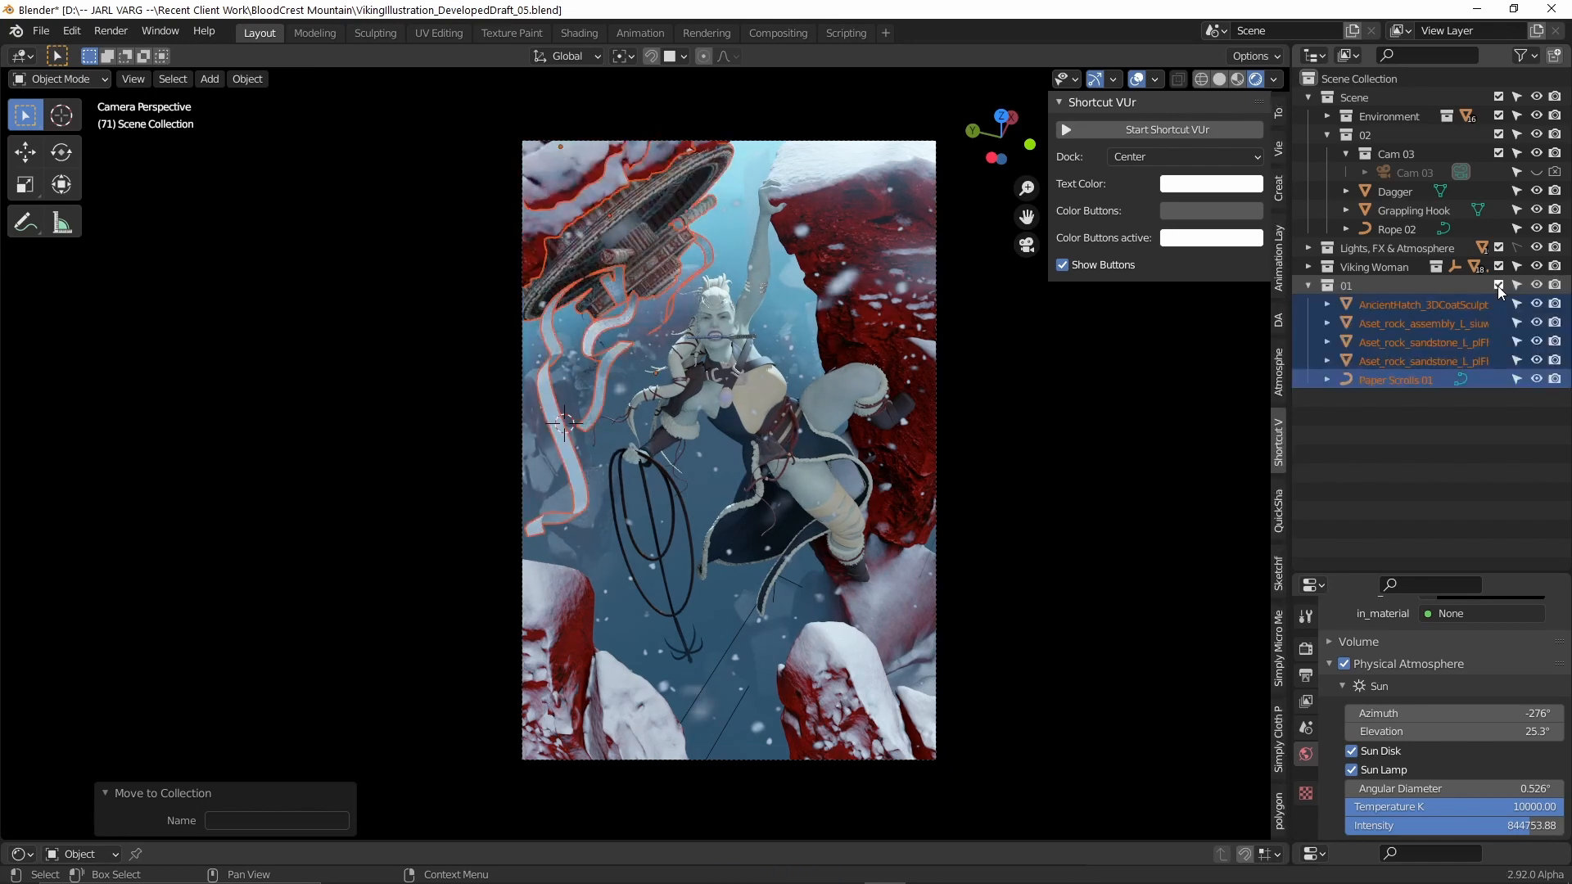
{"action": "left_click", "coordinate": [1497, 285]}
{"action": "left_click", "coordinate": [1497, 284]}
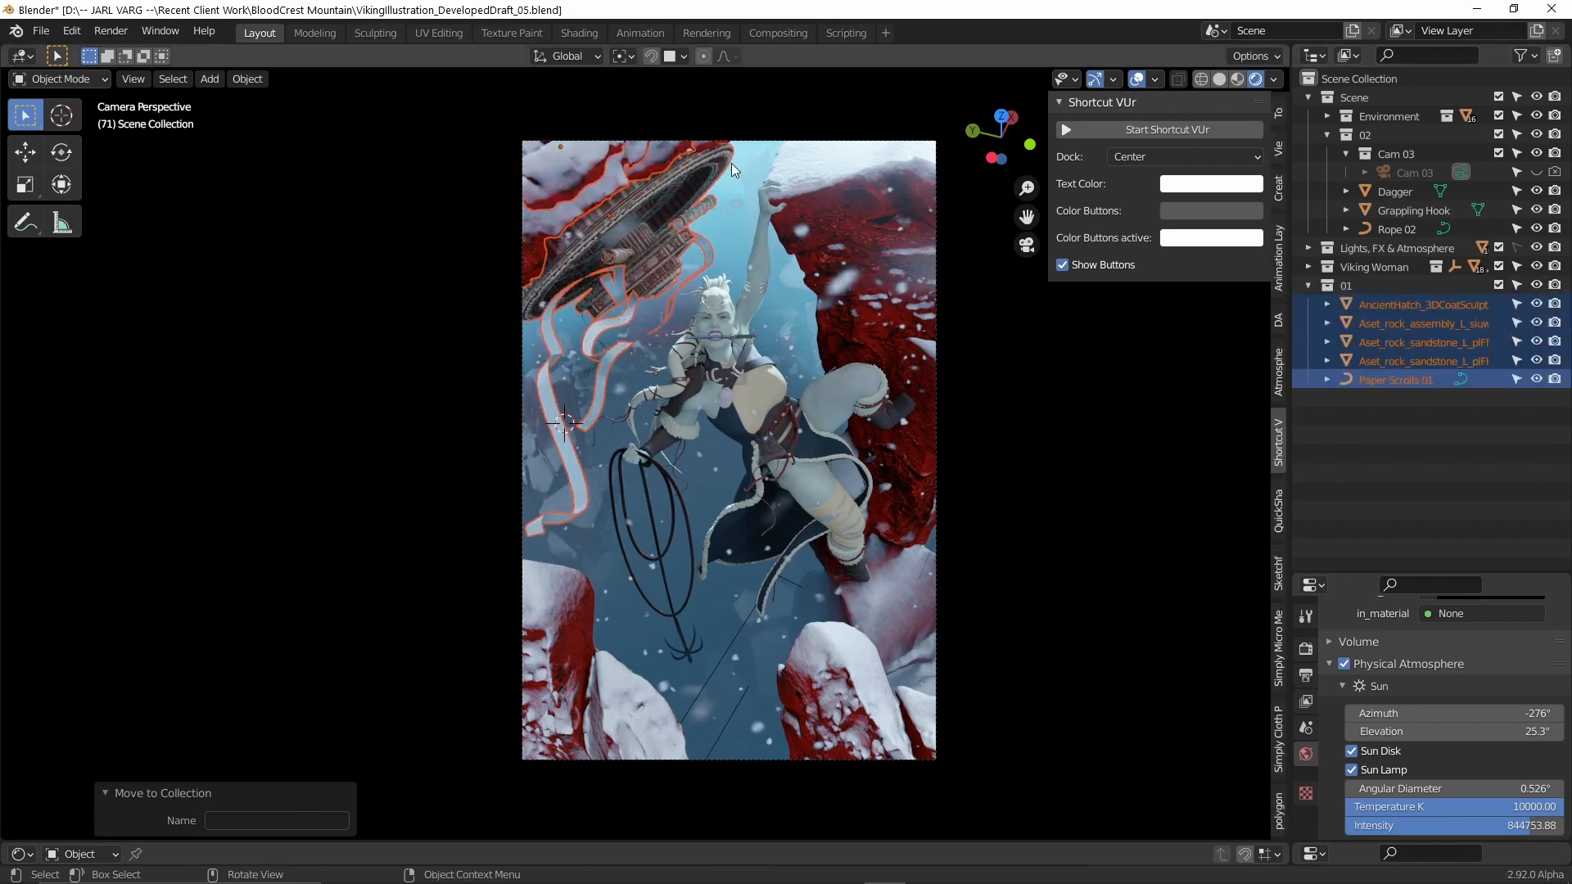
Move the remaining sandstone rock above the hatch's upper edge into collection 01.
{"action": "left_click", "coordinate": [700, 144]}
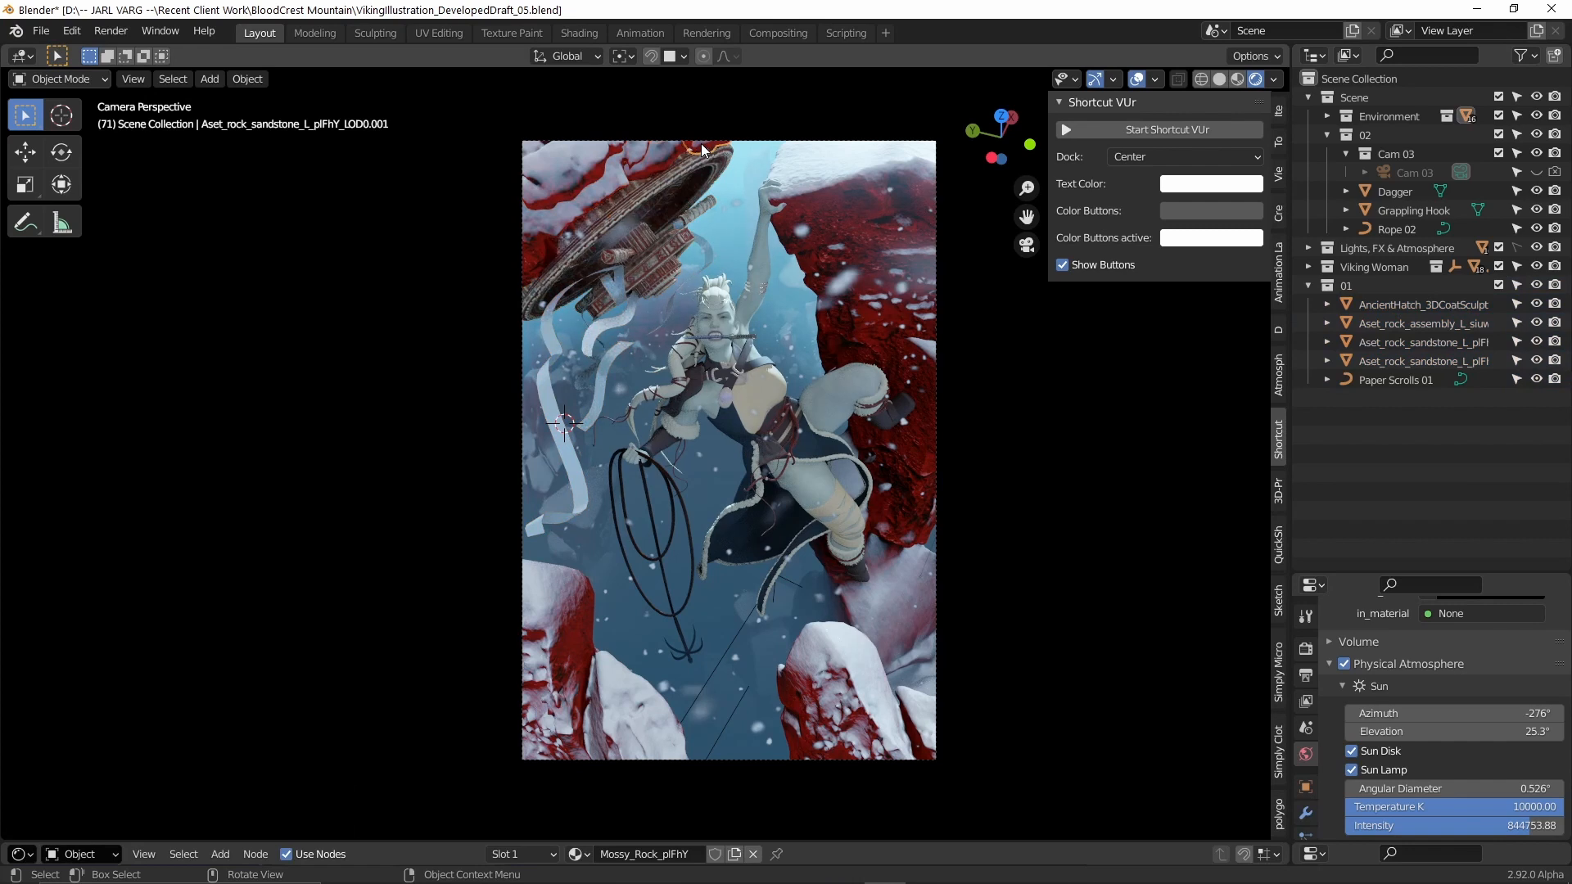
{"action": "key", "text": "m"}
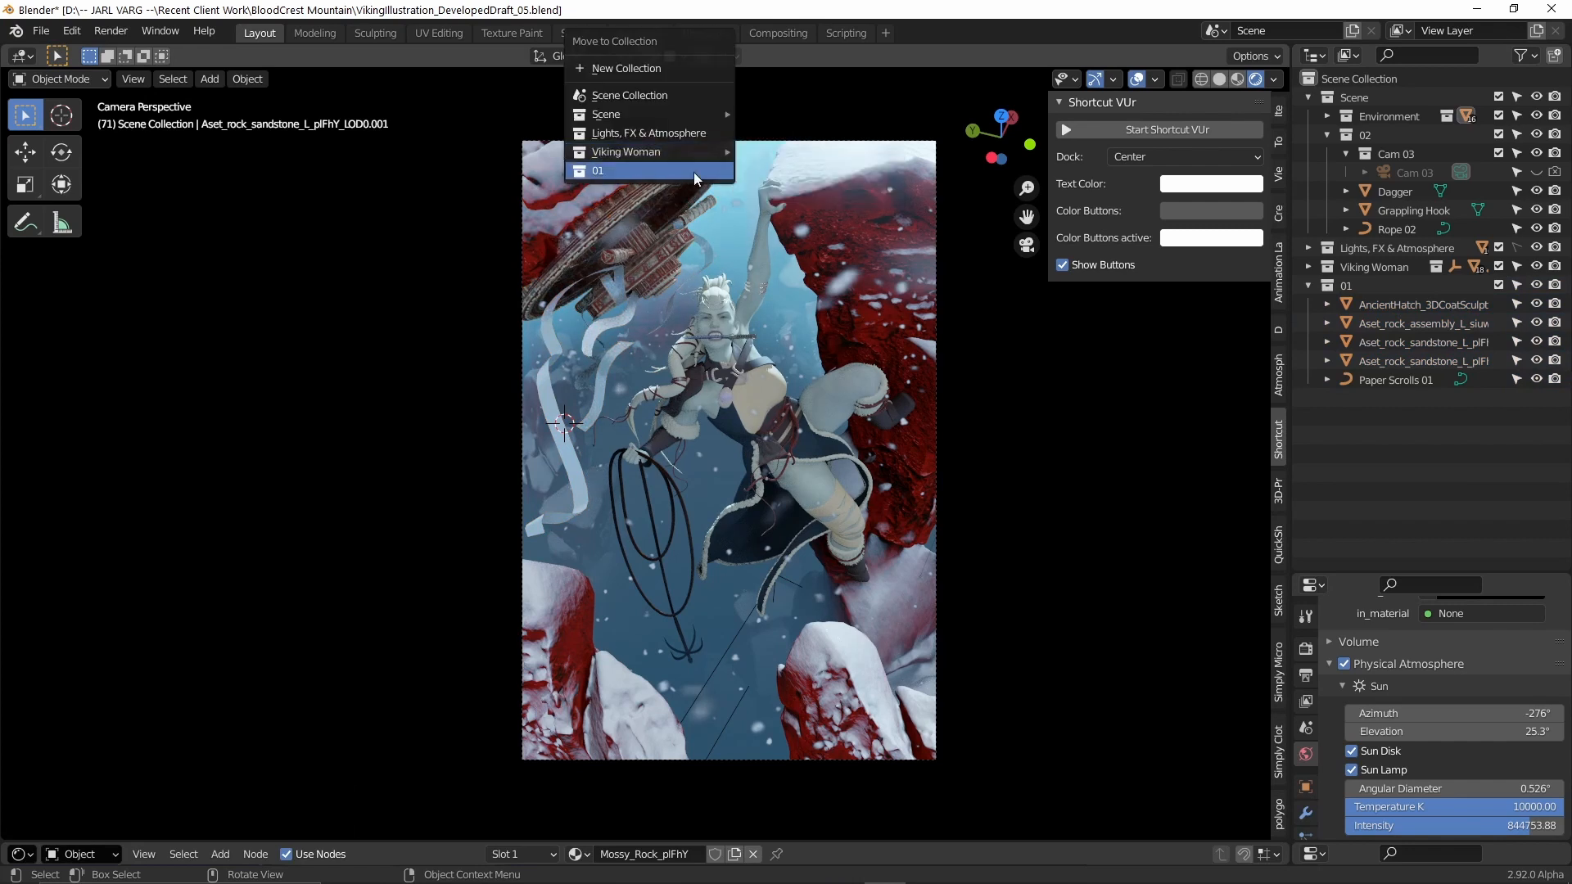
{"action": "left_click", "coordinate": [694, 174]}
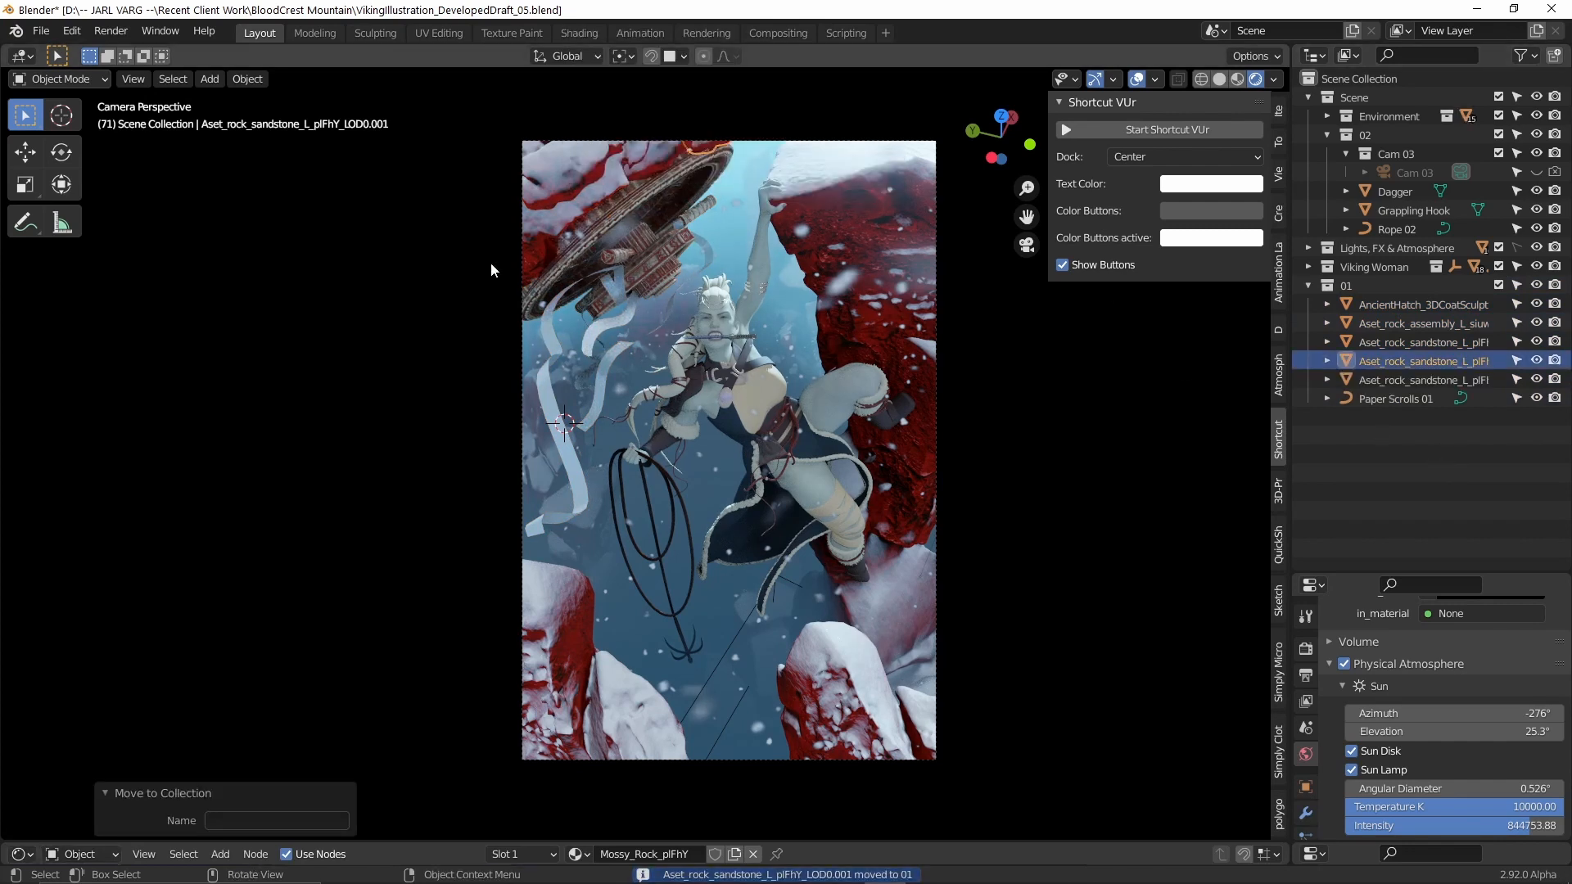
Add another new collection under the Scene Collection and name it 02.
{"action": "right_click", "coordinate": [1381, 99]}
{"action": "left_click", "coordinate": [1377, 80]}
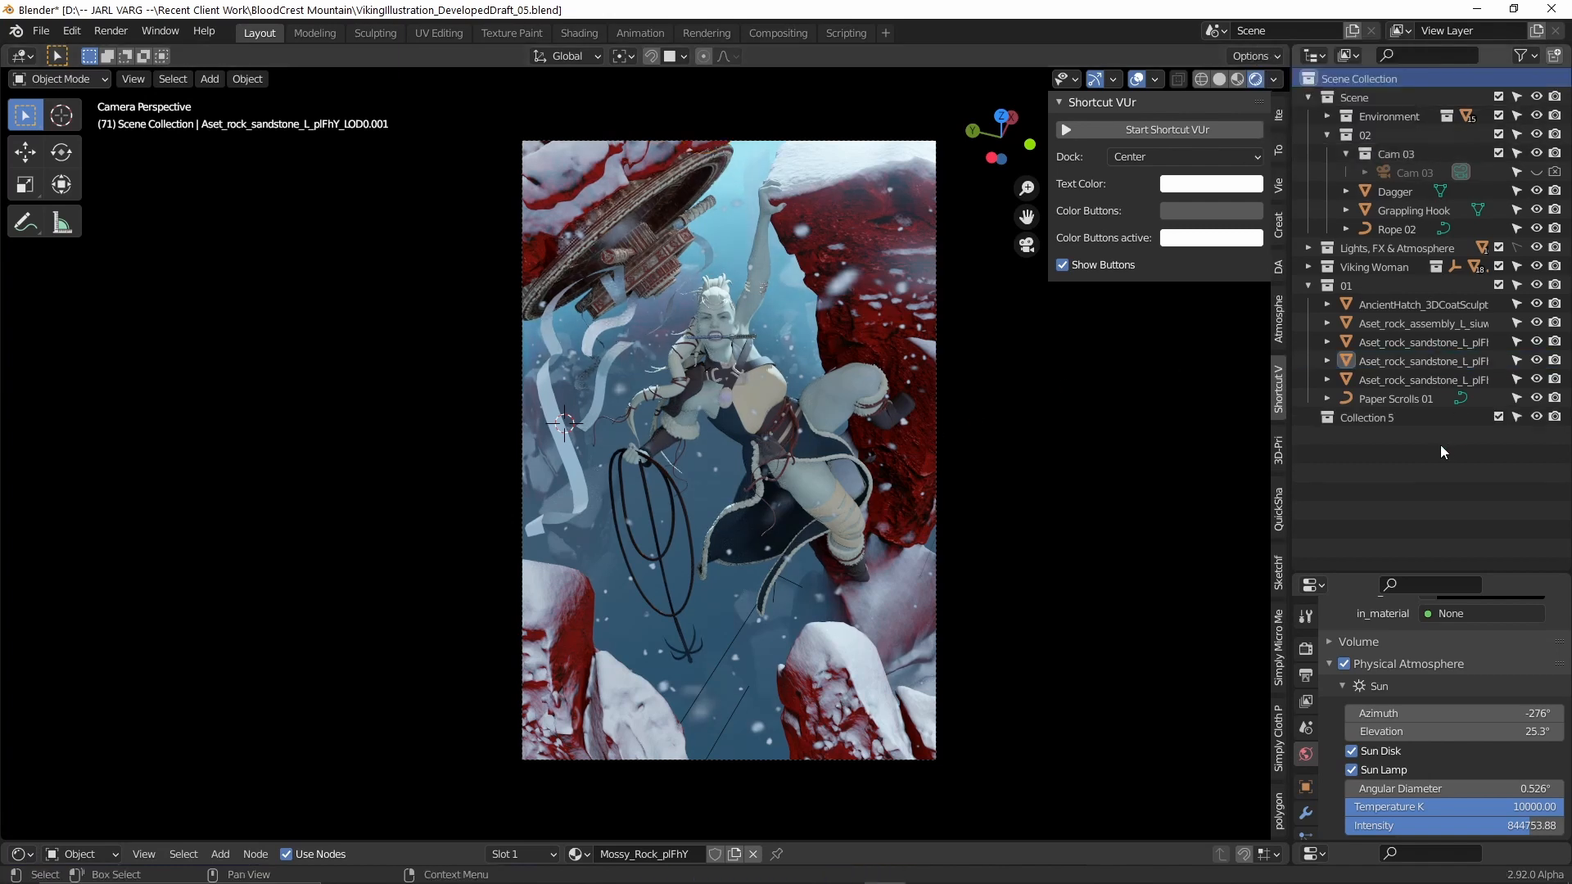
{"action": "double_click", "coordinate": [1374, 416]}
{"action": "type", "text": "02"}
{"action": "key", "text": "Return"}
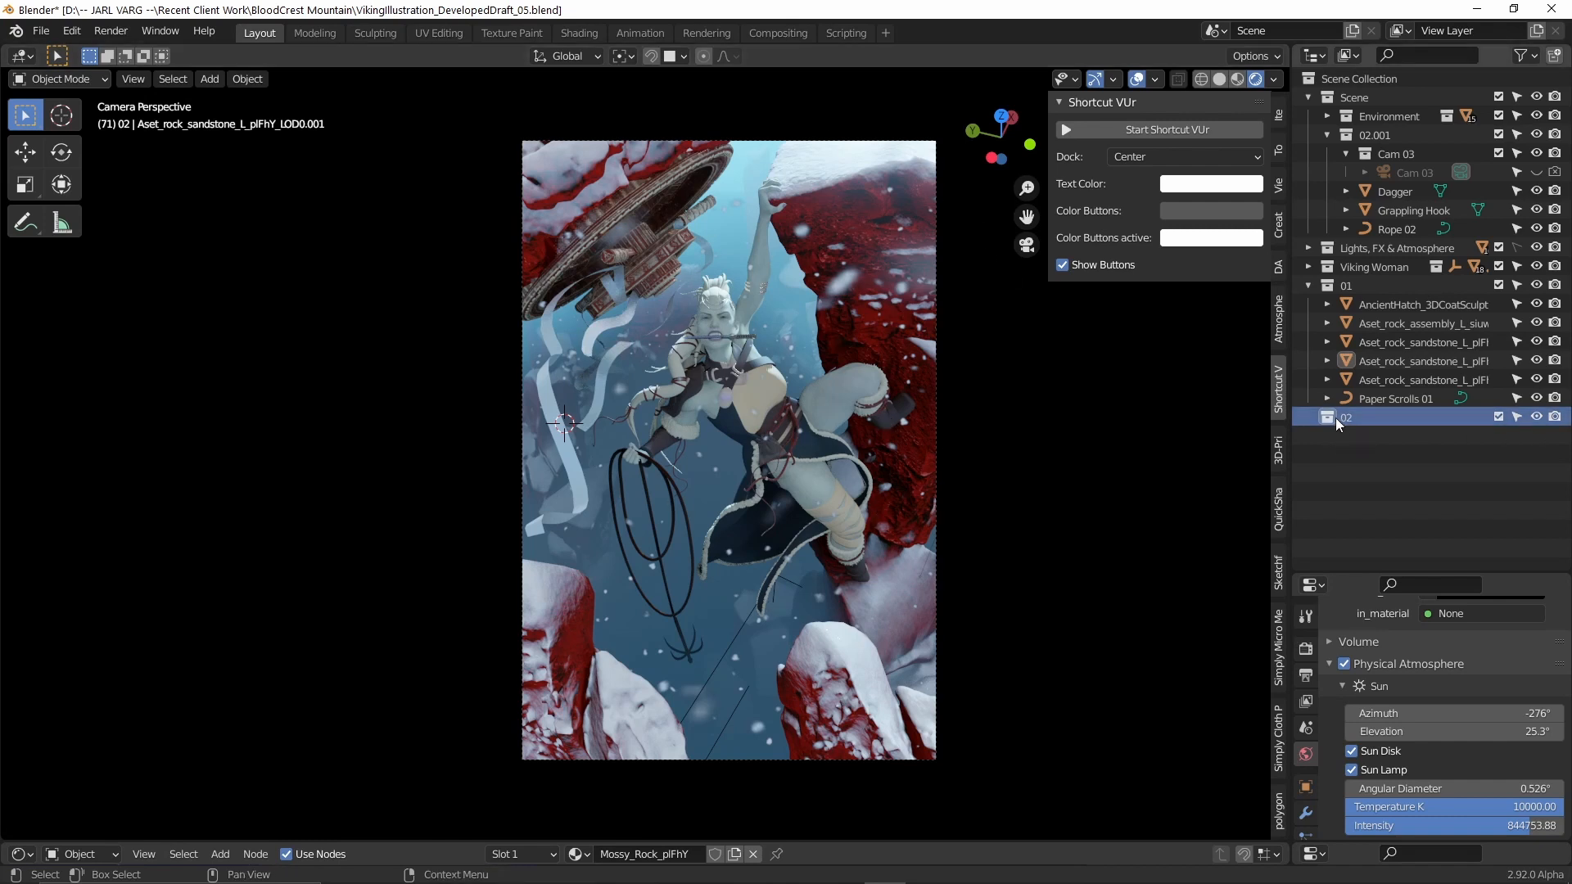
{"action": "left_click", "coordinate": [765, 372]}
{"action": "left_click", "coordinate": [765, 371]}
{"action": "left_click", "coordinate": [745, 360]}
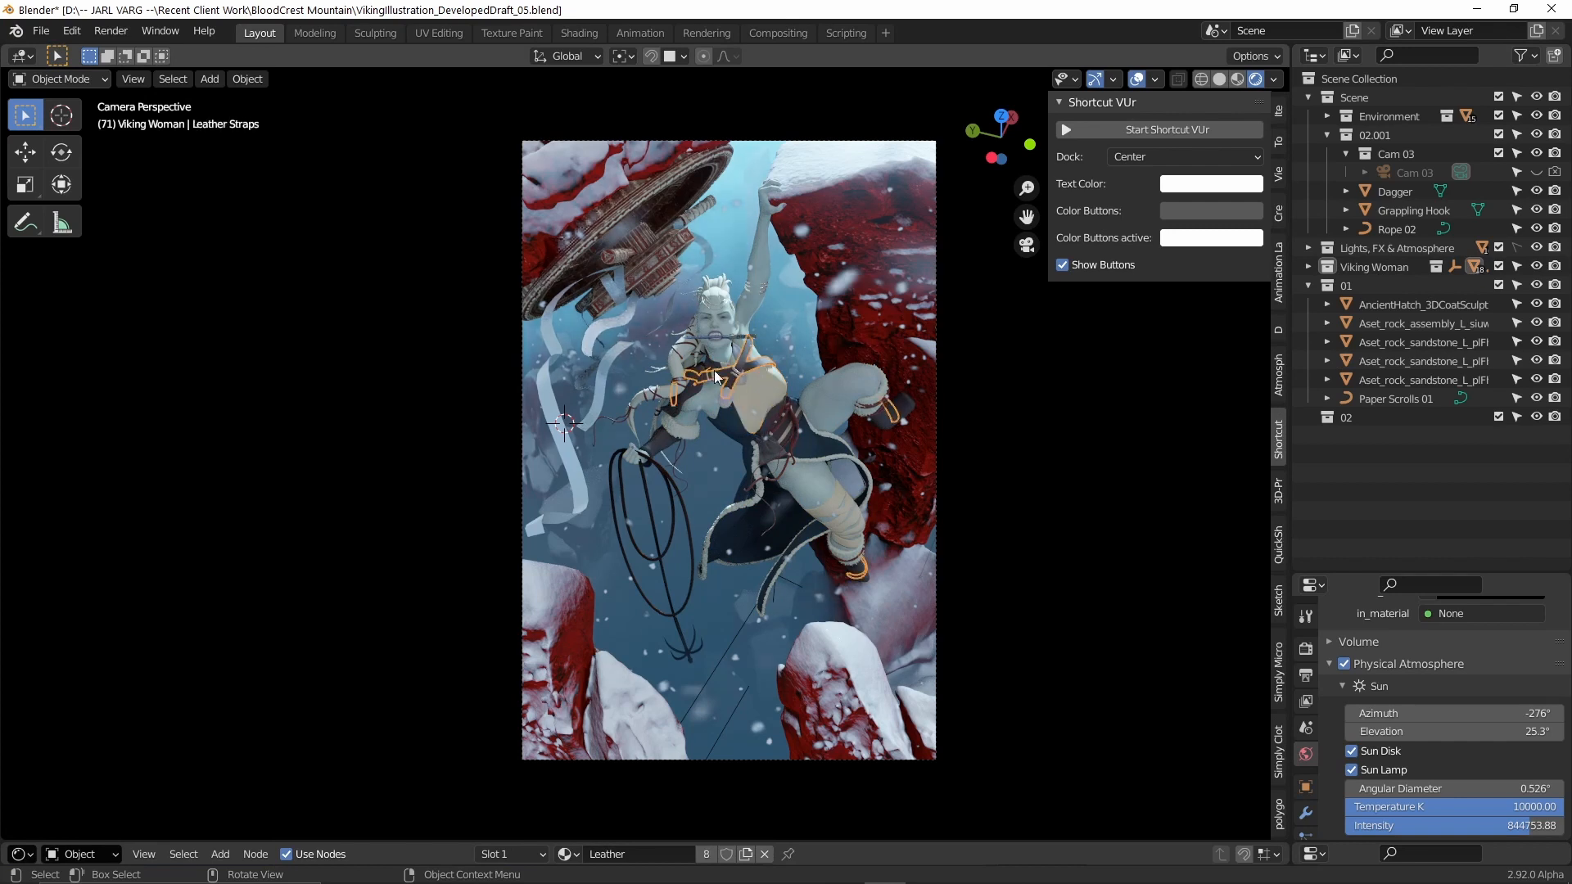
{"action": "left_click", "coordinate": [736, 368]}
{"action": "left_click", "coordinate": [720, 294]}
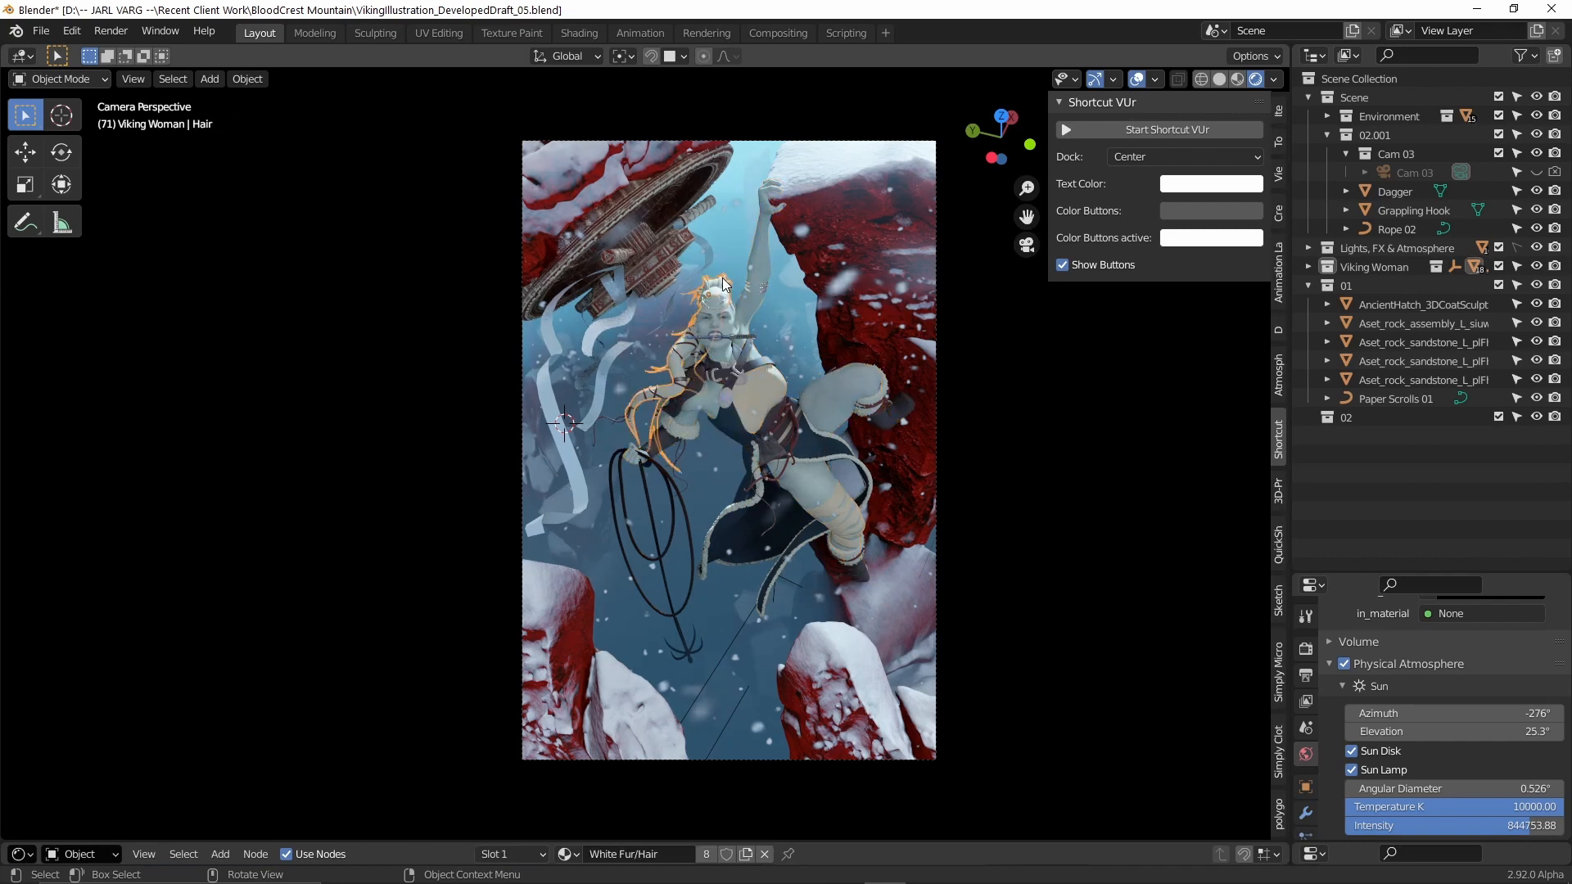
{"action": "left_click", "coordinate": [798, 336]}
{"action": "left_click", "coordinate": [954, 277]}
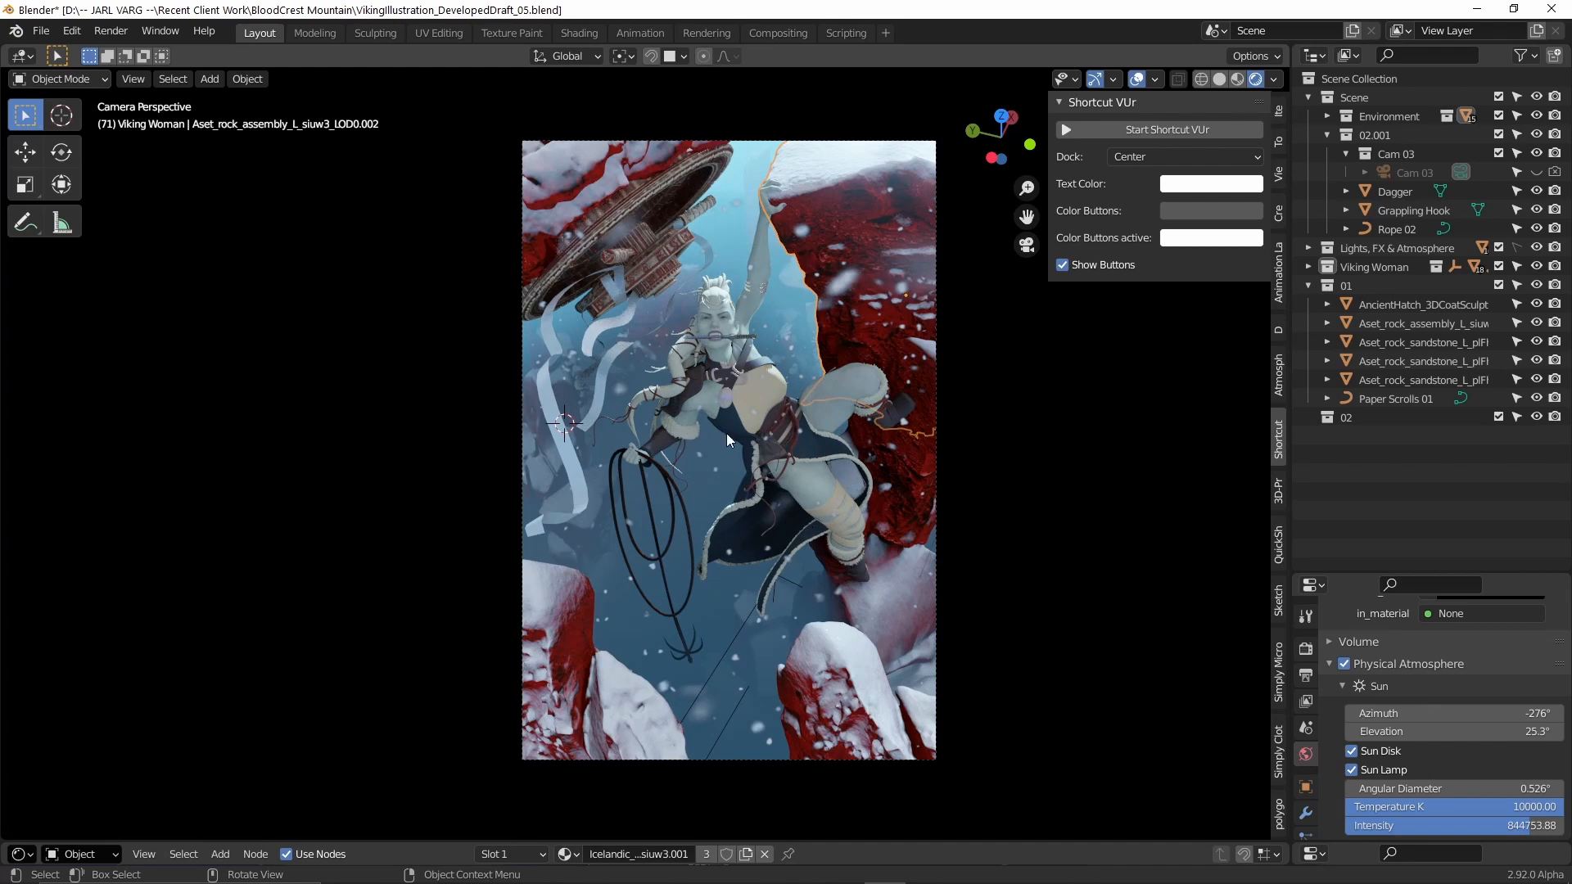
Select all objects of the Viking Woman collection and move them into collection 02.
{"action": "right_click", "coordinate": [1371, 266]}
{"action": "left_click", "coordinate": [1372, 267]}
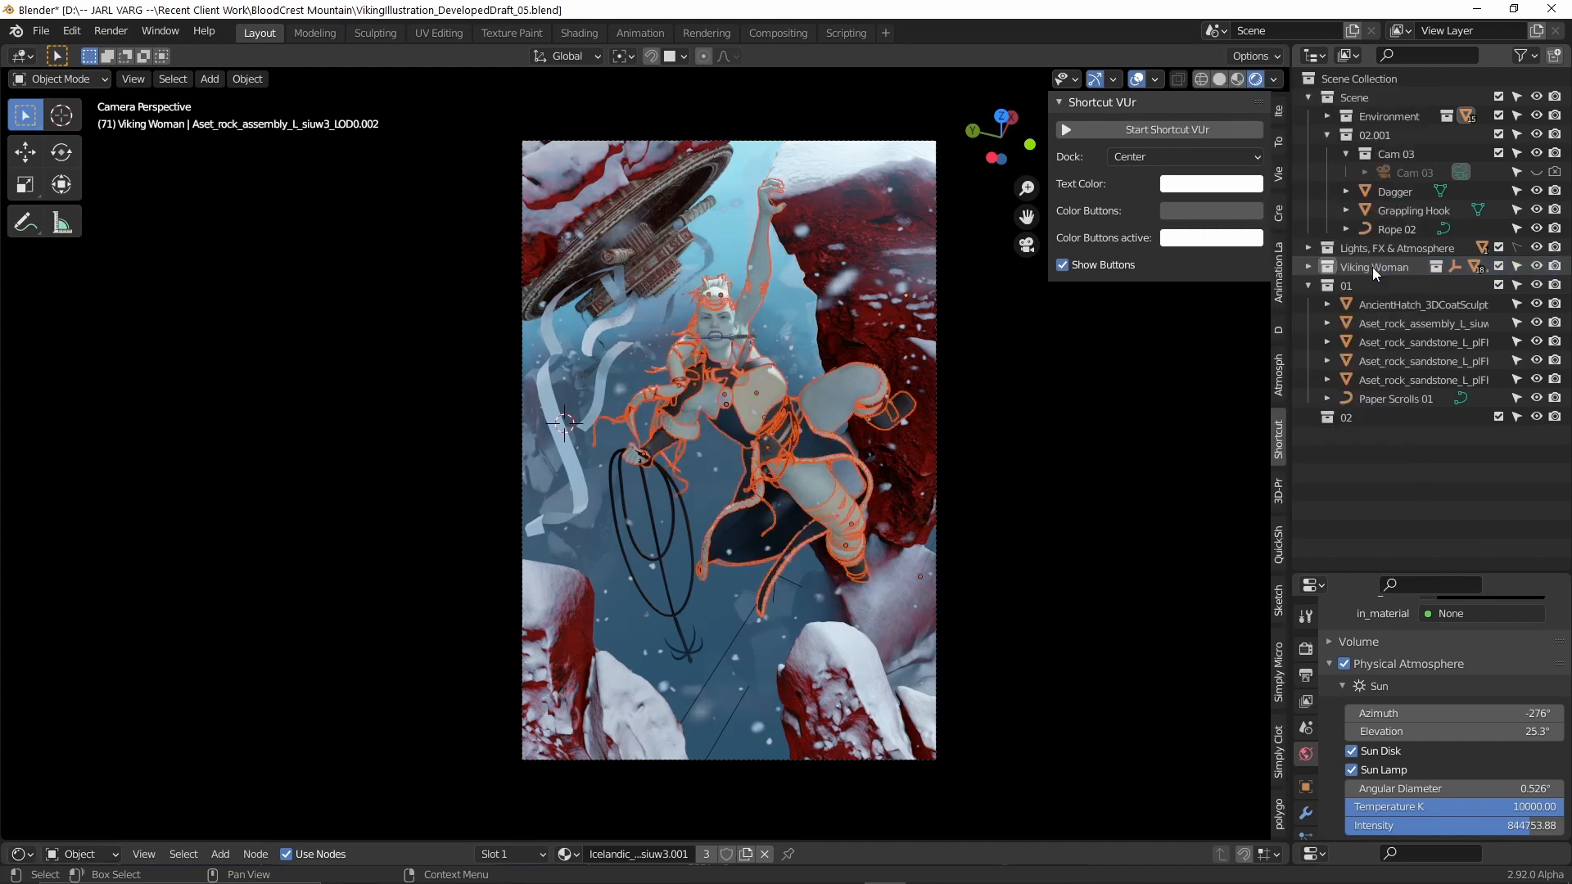
{"action": "key", "text": "m"}
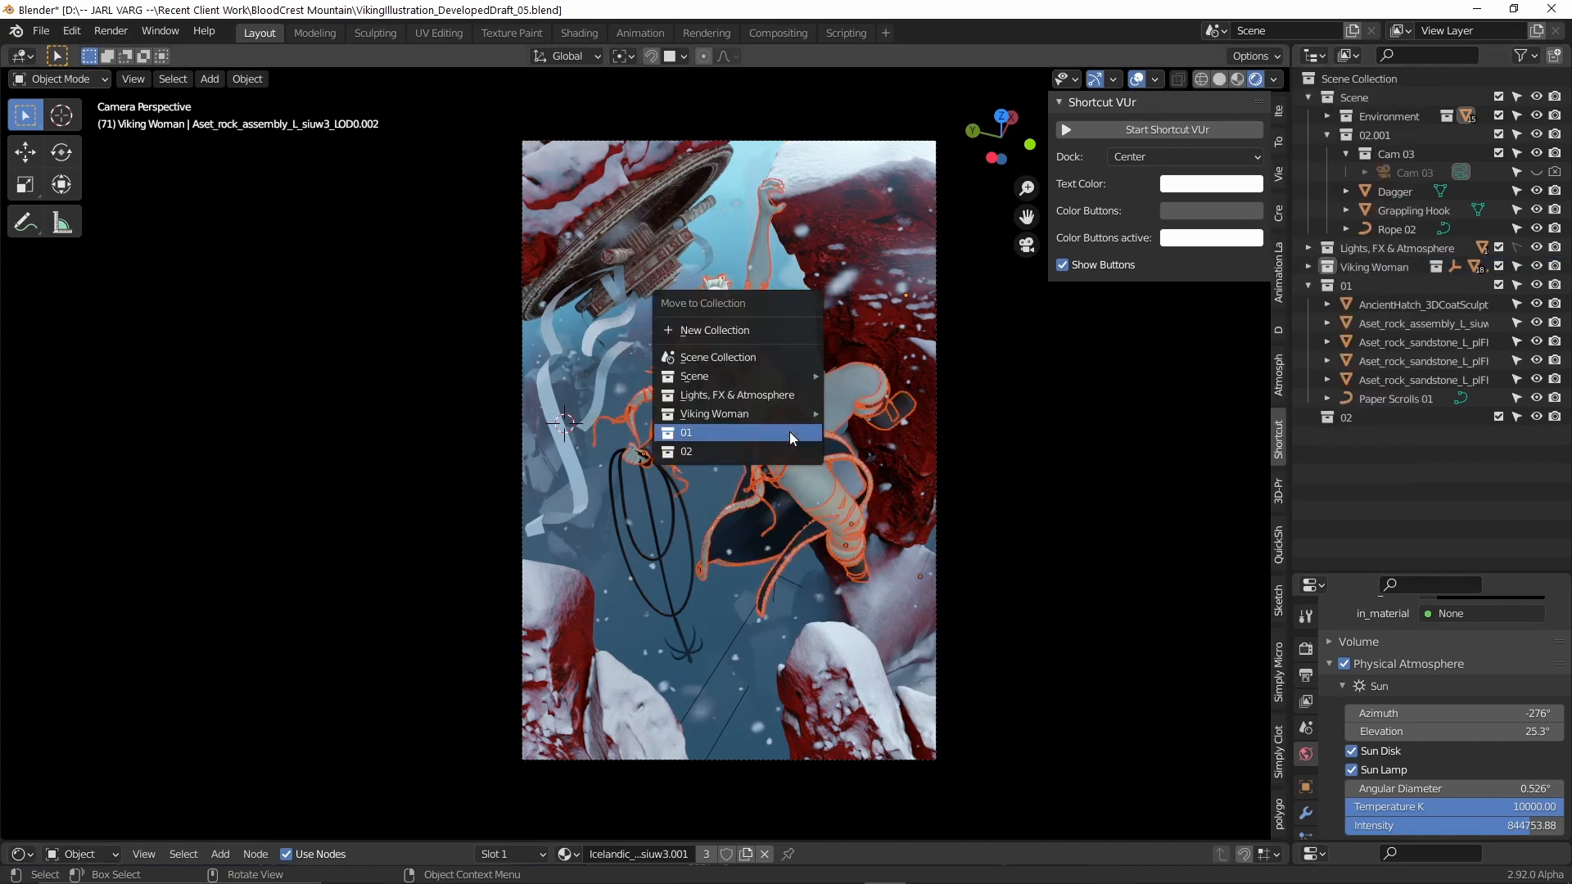
{"action": "left_click", "coordinate": [758, 453]}
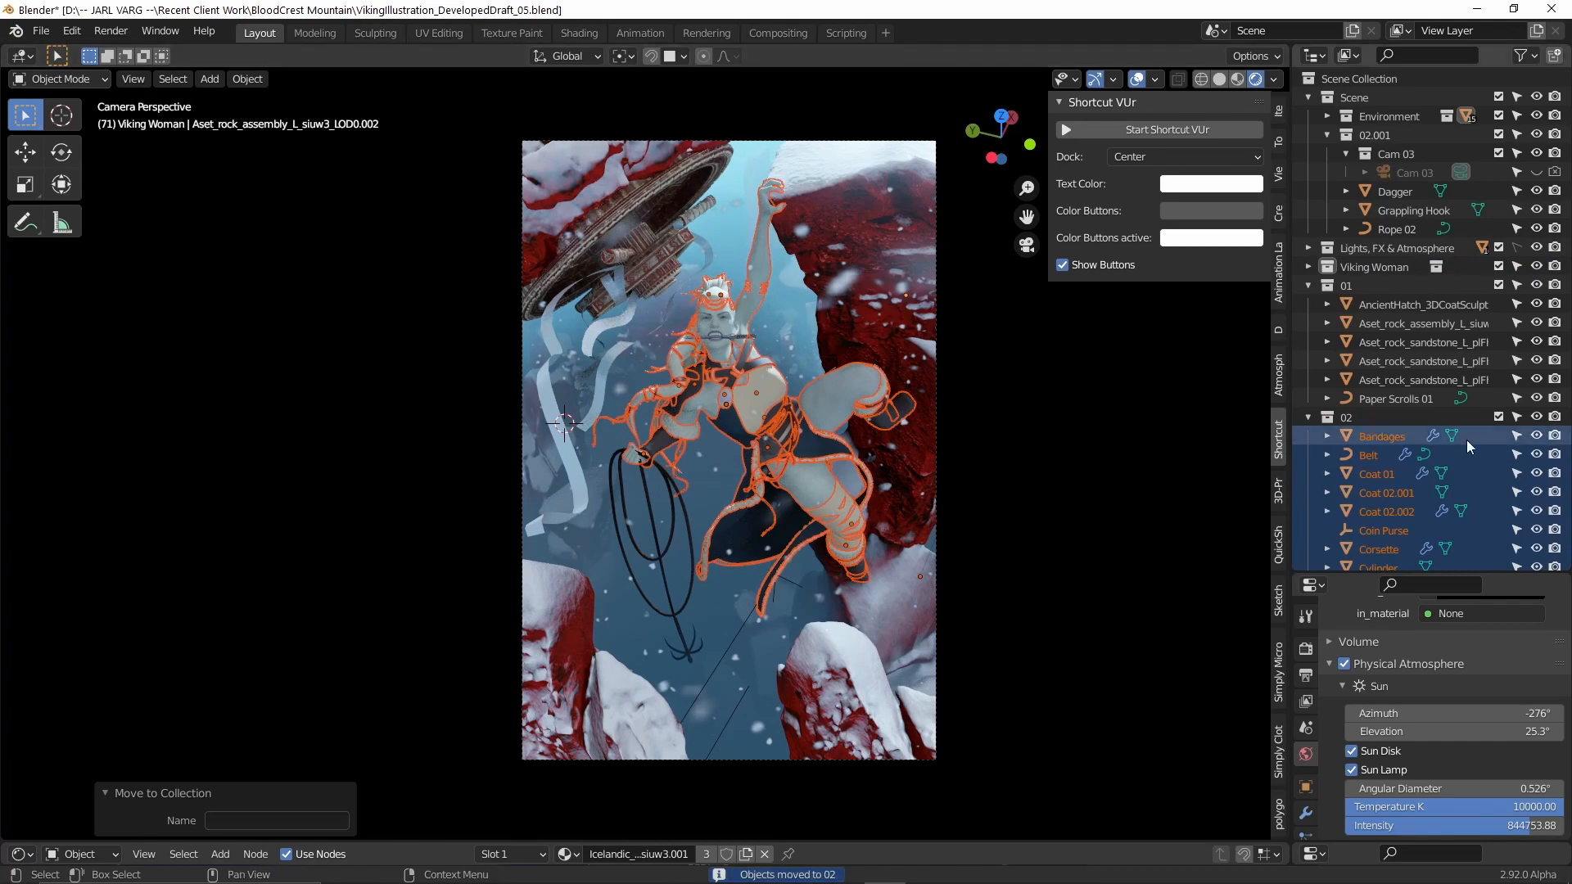
Toggle collection 02 off and on to check which character parts and props are still outside it.
{"action": "left_click", "coordinate": [1497, 418]}
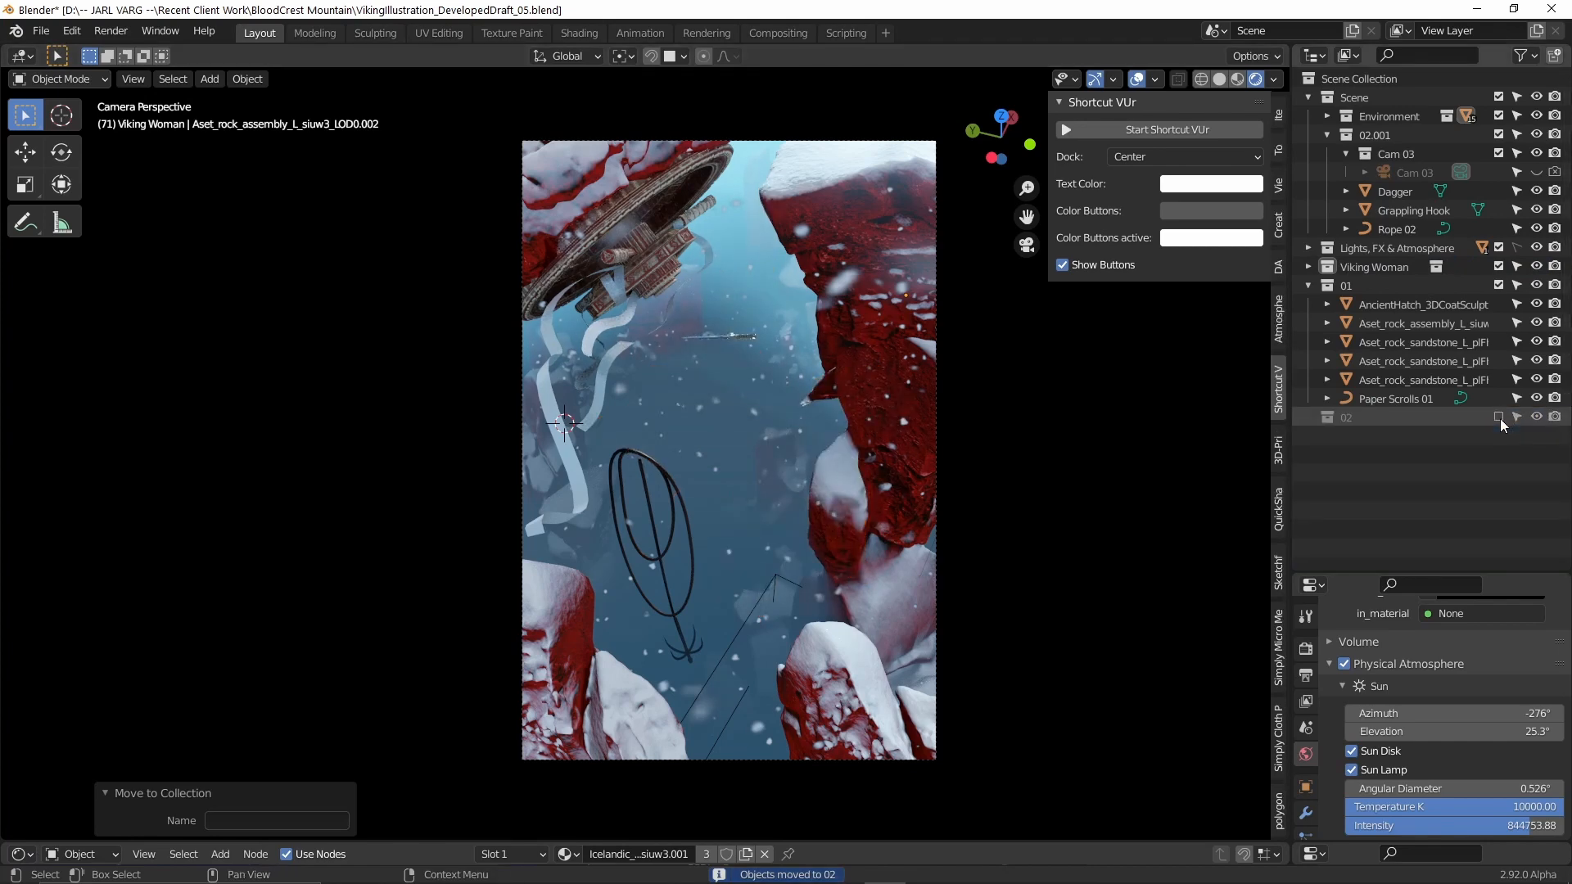
{"action": "left_click", "coordinate": [1498, 417]}
{"action": "left_click", "coordinate": [1498, 418]}
{"action": "left_click", "coordinate": [1498, 417]}
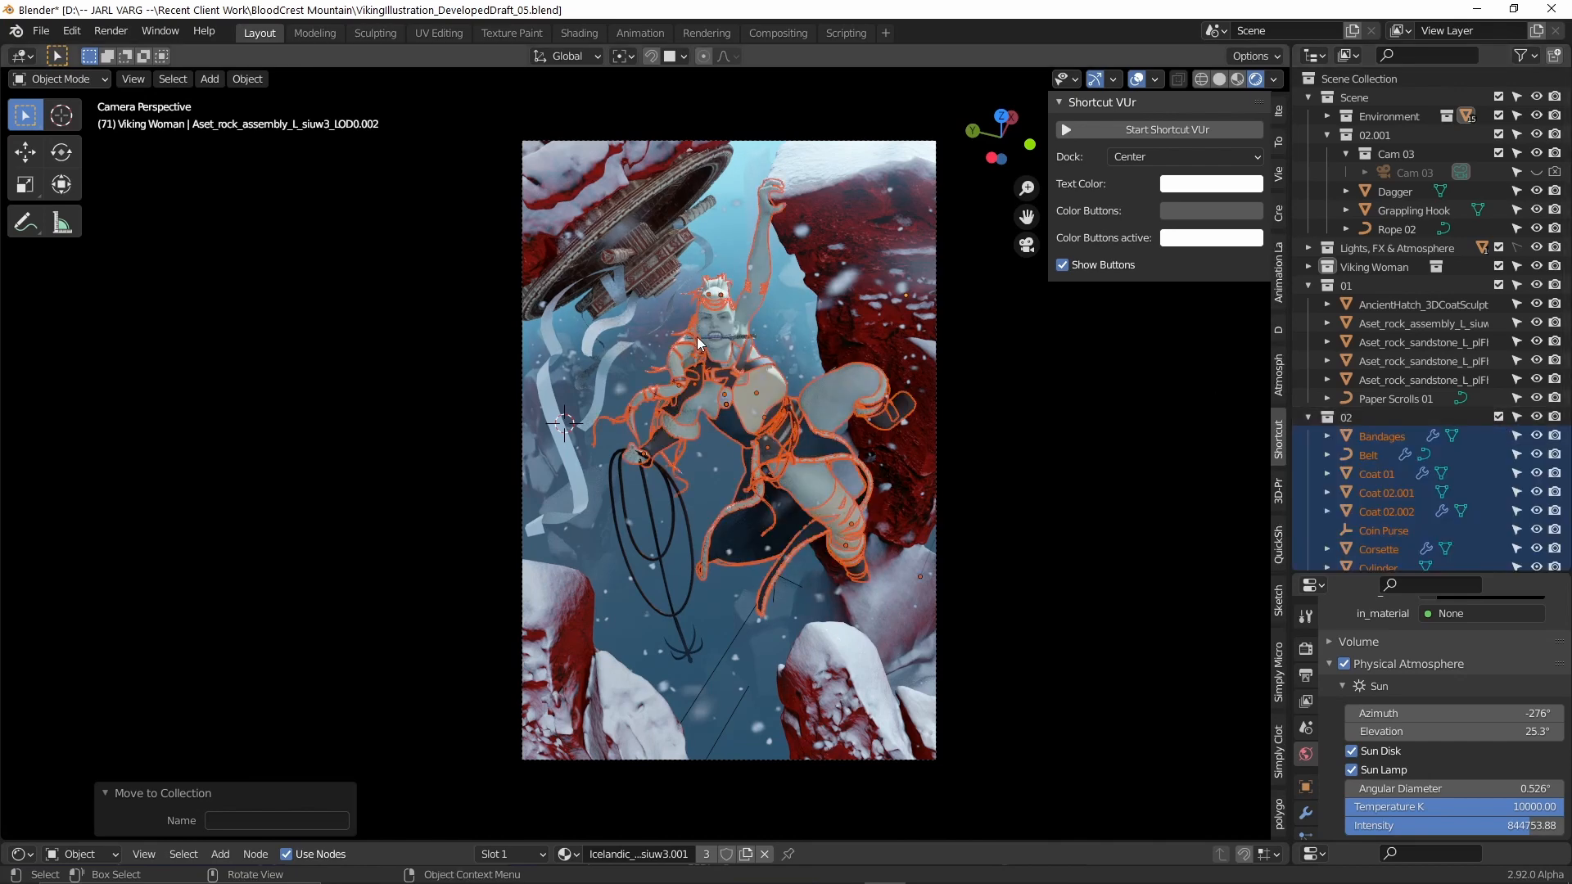
Move the dagger, the coiled rope and the grappling hook together into collection 02.
{"action": "left_click", "coordinate": [734, 343]}
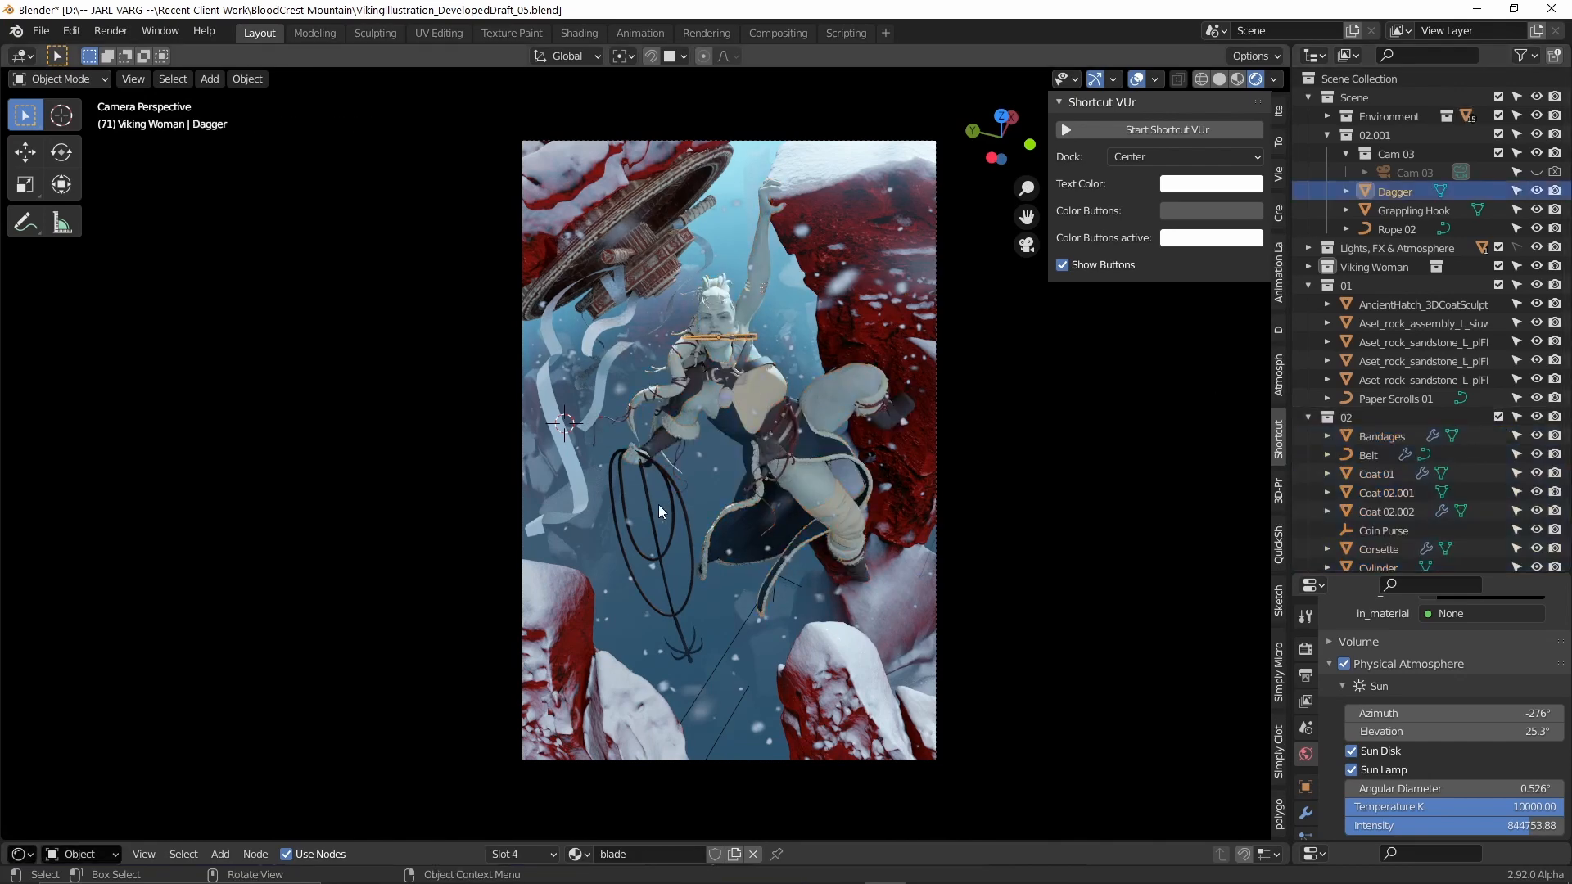
{"action": "left_click", "coordinate": [667, 475], "text": "shift"}
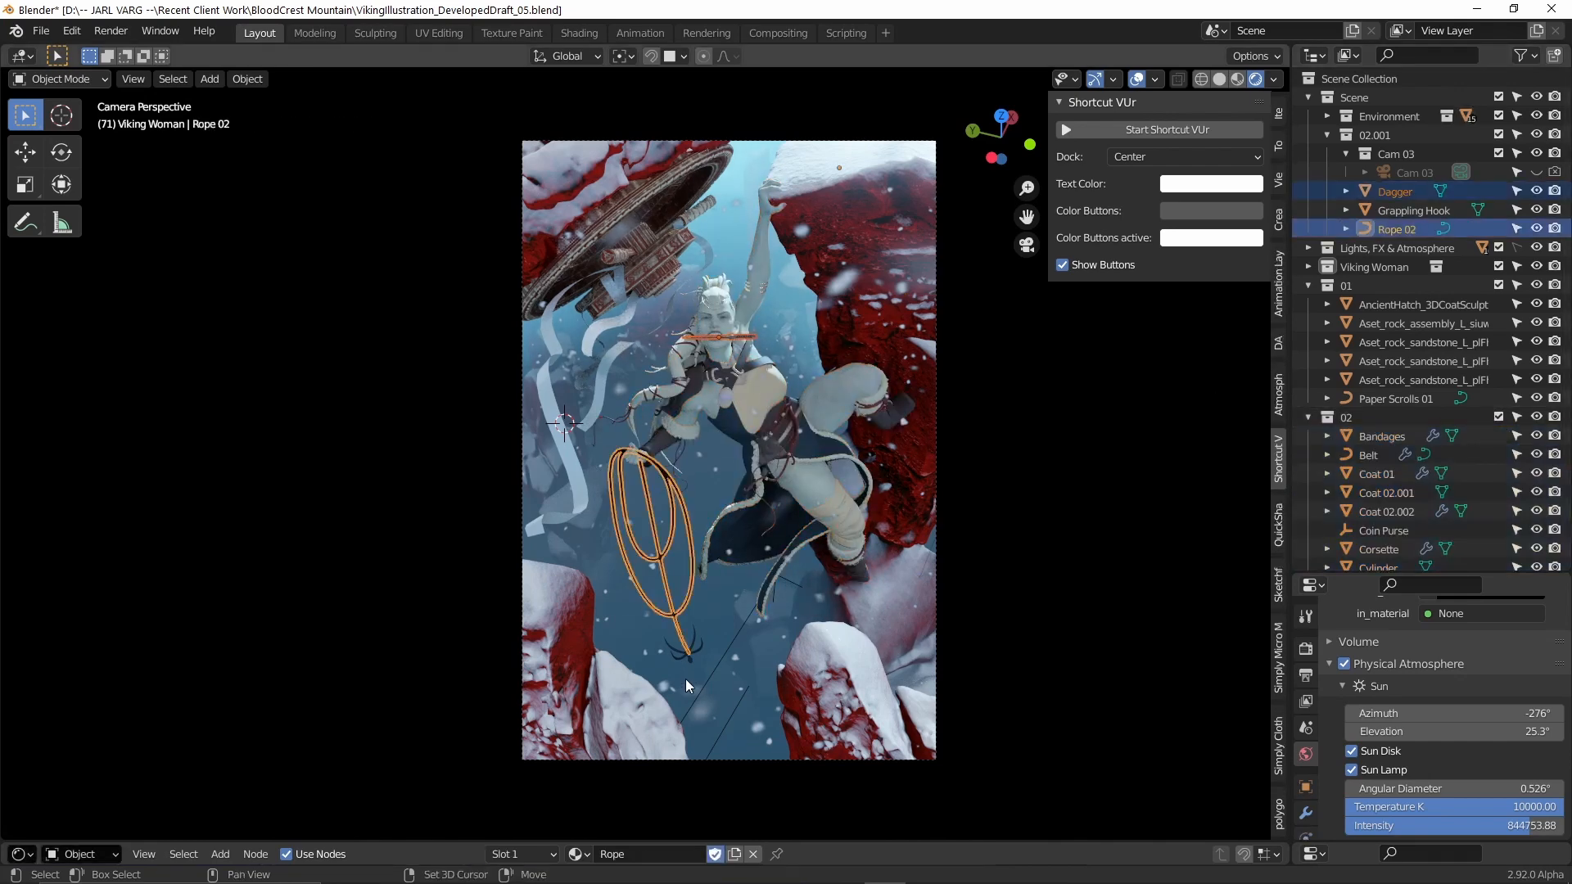
{"action": "left_click", "coordinate": [689, 657], "text": "shift"}
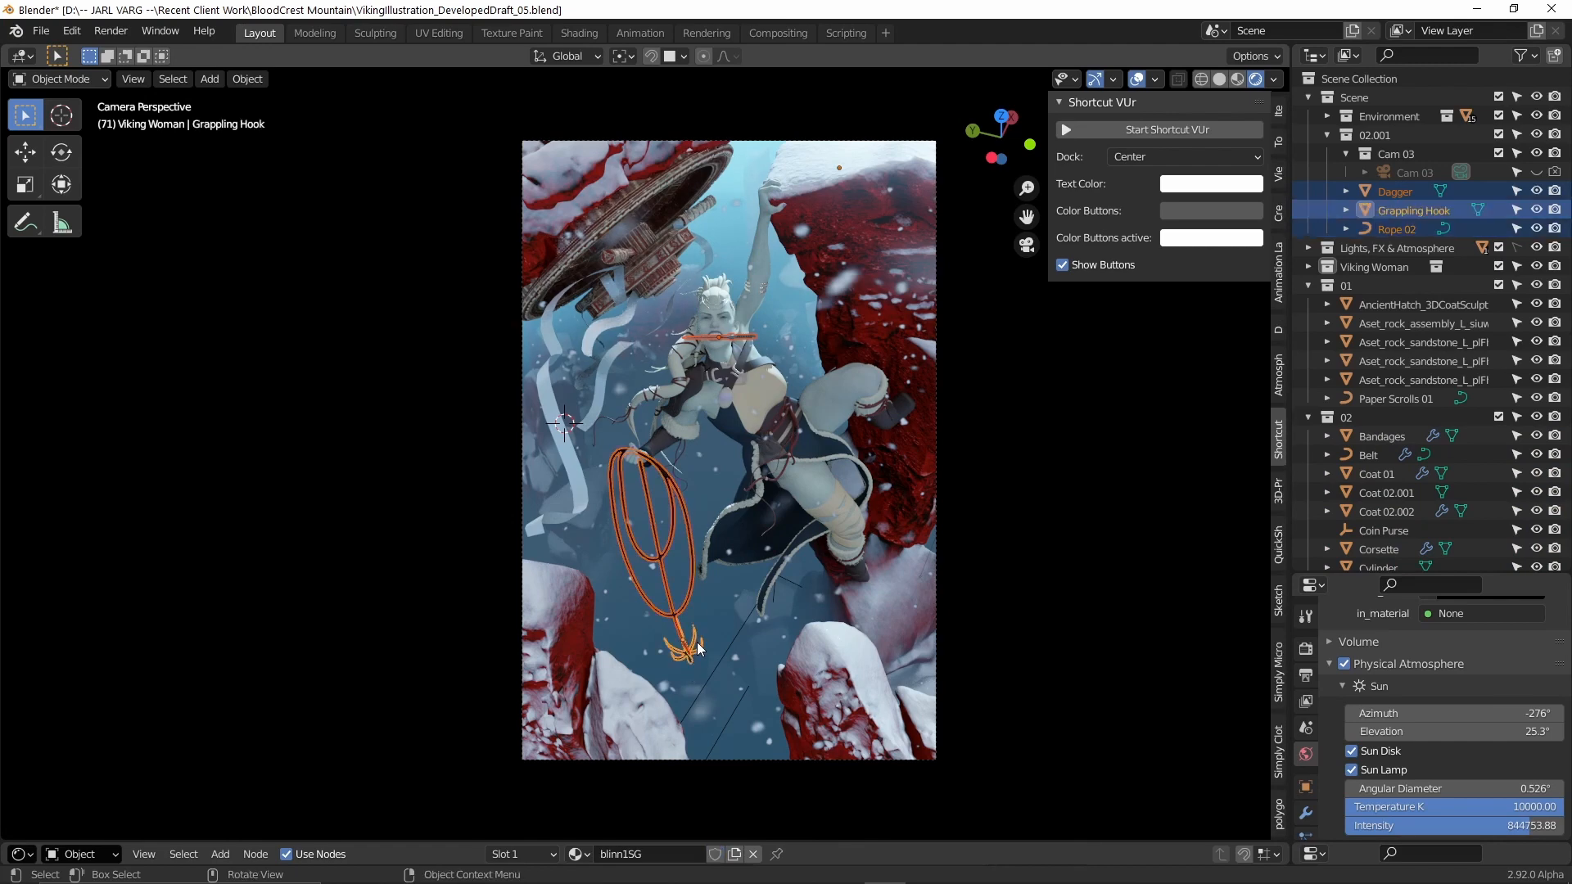
{"action": "key", "text": "m"}
{"action": "left_click", "coordinate": [695, 641]}
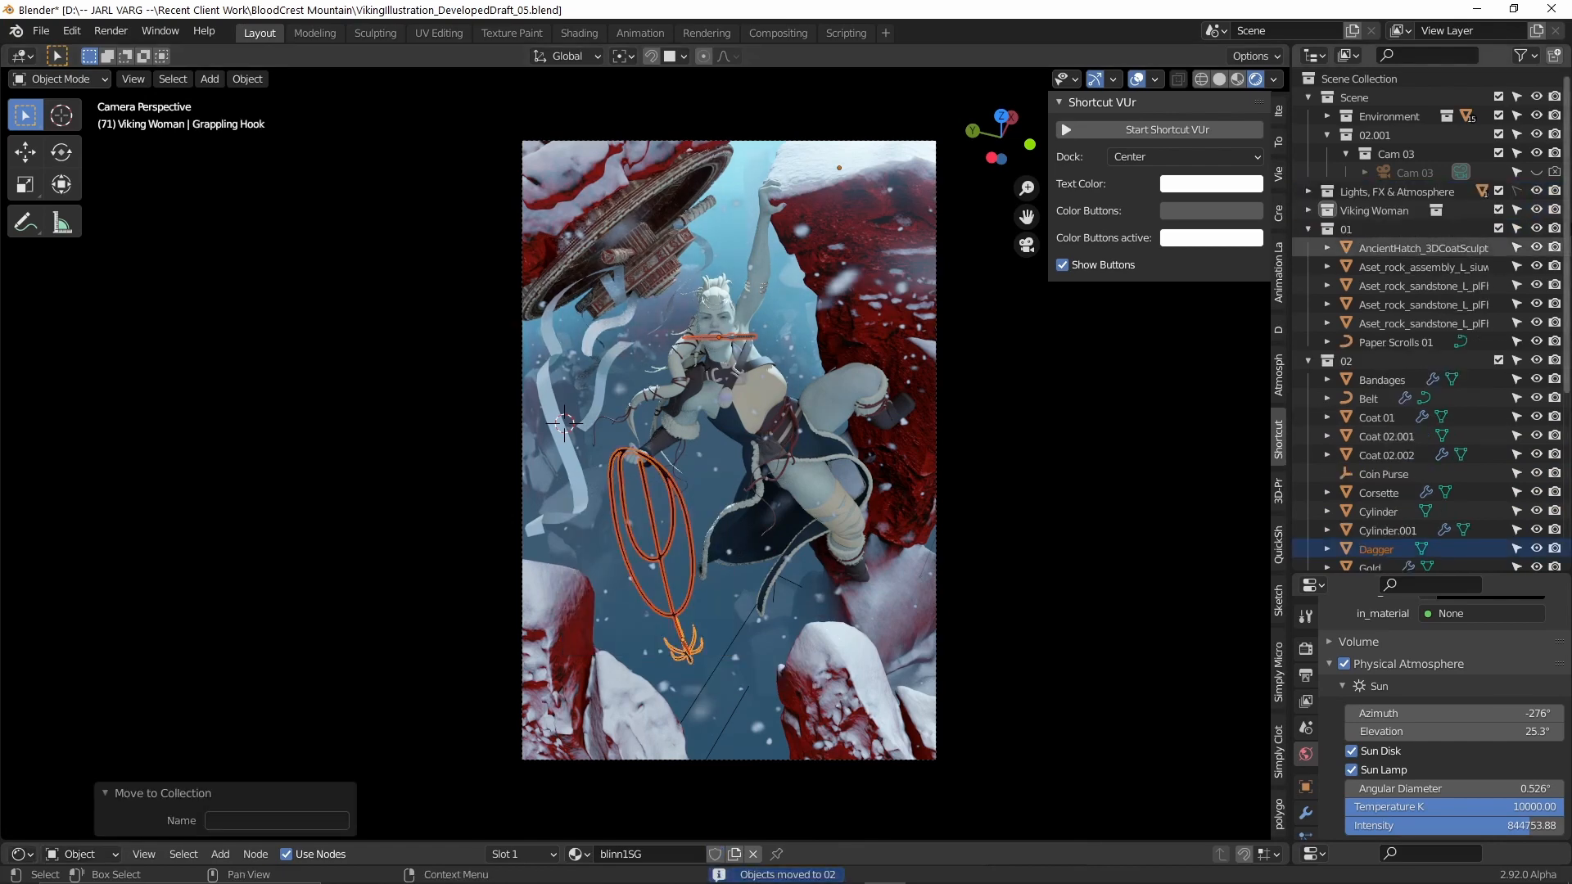
Toggle collection 02's inclusion in the view layer to check that the character and all her props belong to it.
{"action": "left_click", "coordinate": [1499, 360]}
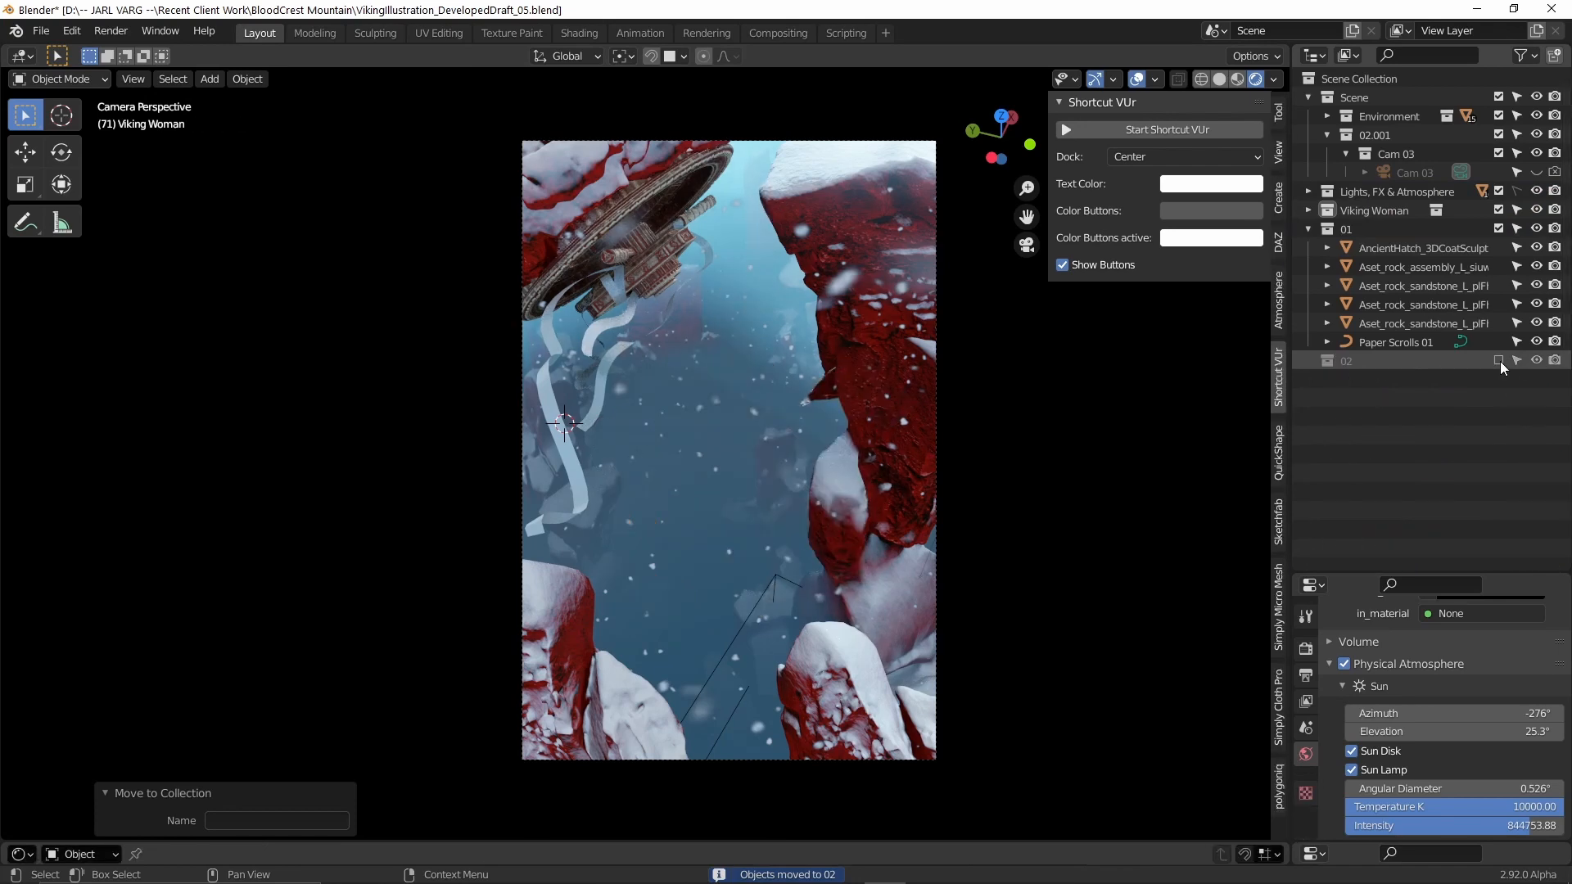
{"action": "left_click", "coordinate": [1499, 360]}
{"action": "left_click", "coordinate": [1498, 360]}
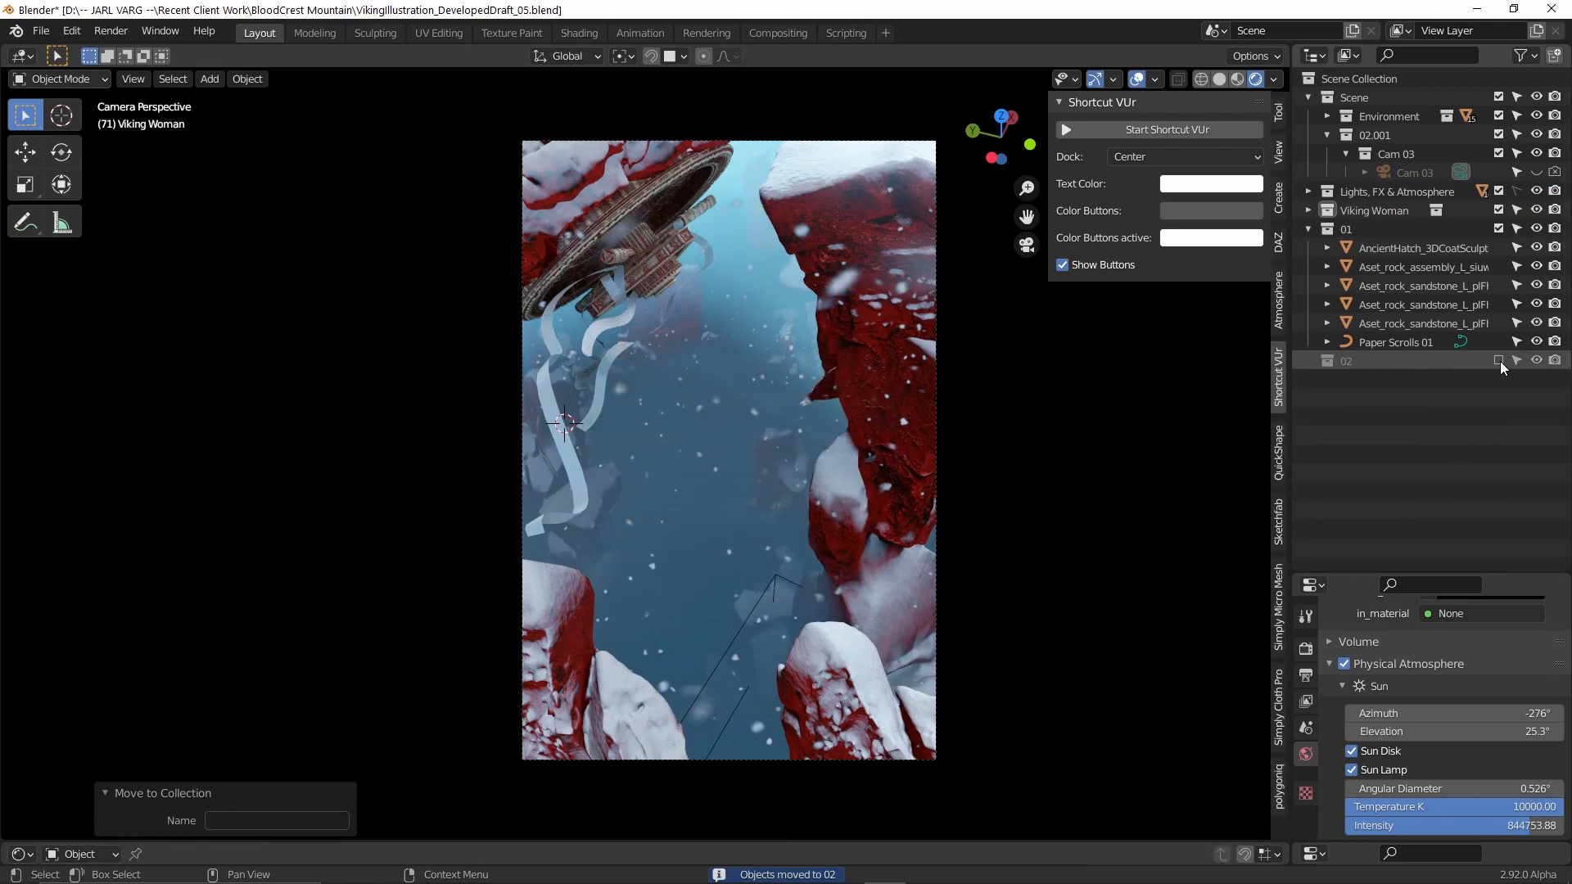
Include collection 02 in the view layer again, collapse it, and add a new top-level collection named 03.
{"action": "left_click", "coordinate": [1499, 360]}
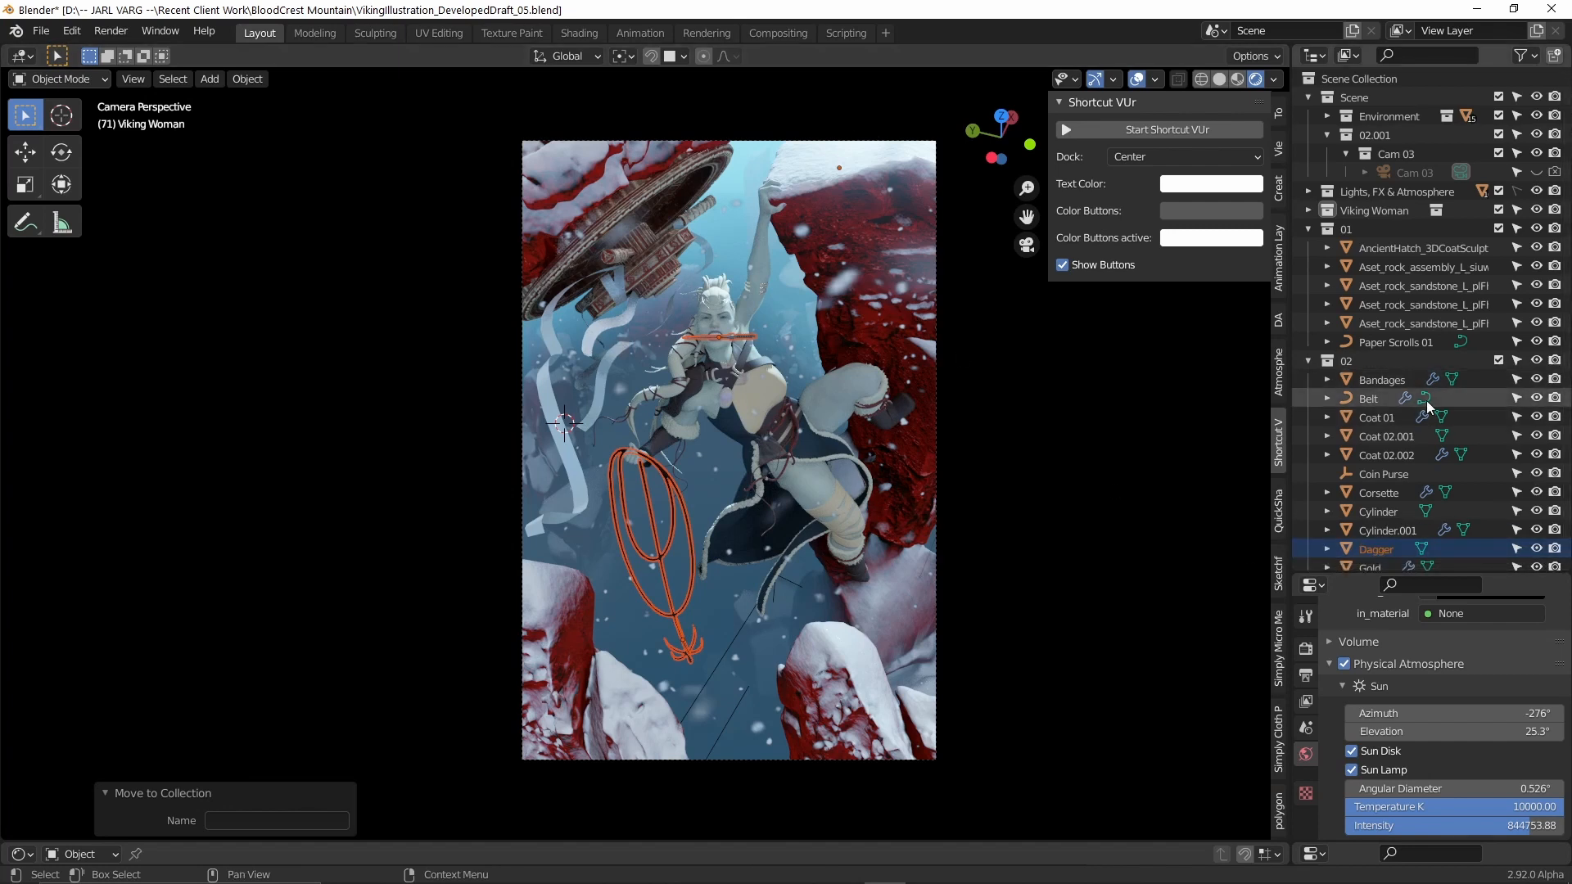
{"action": "left_click", "coordinate": [1301, 361]}
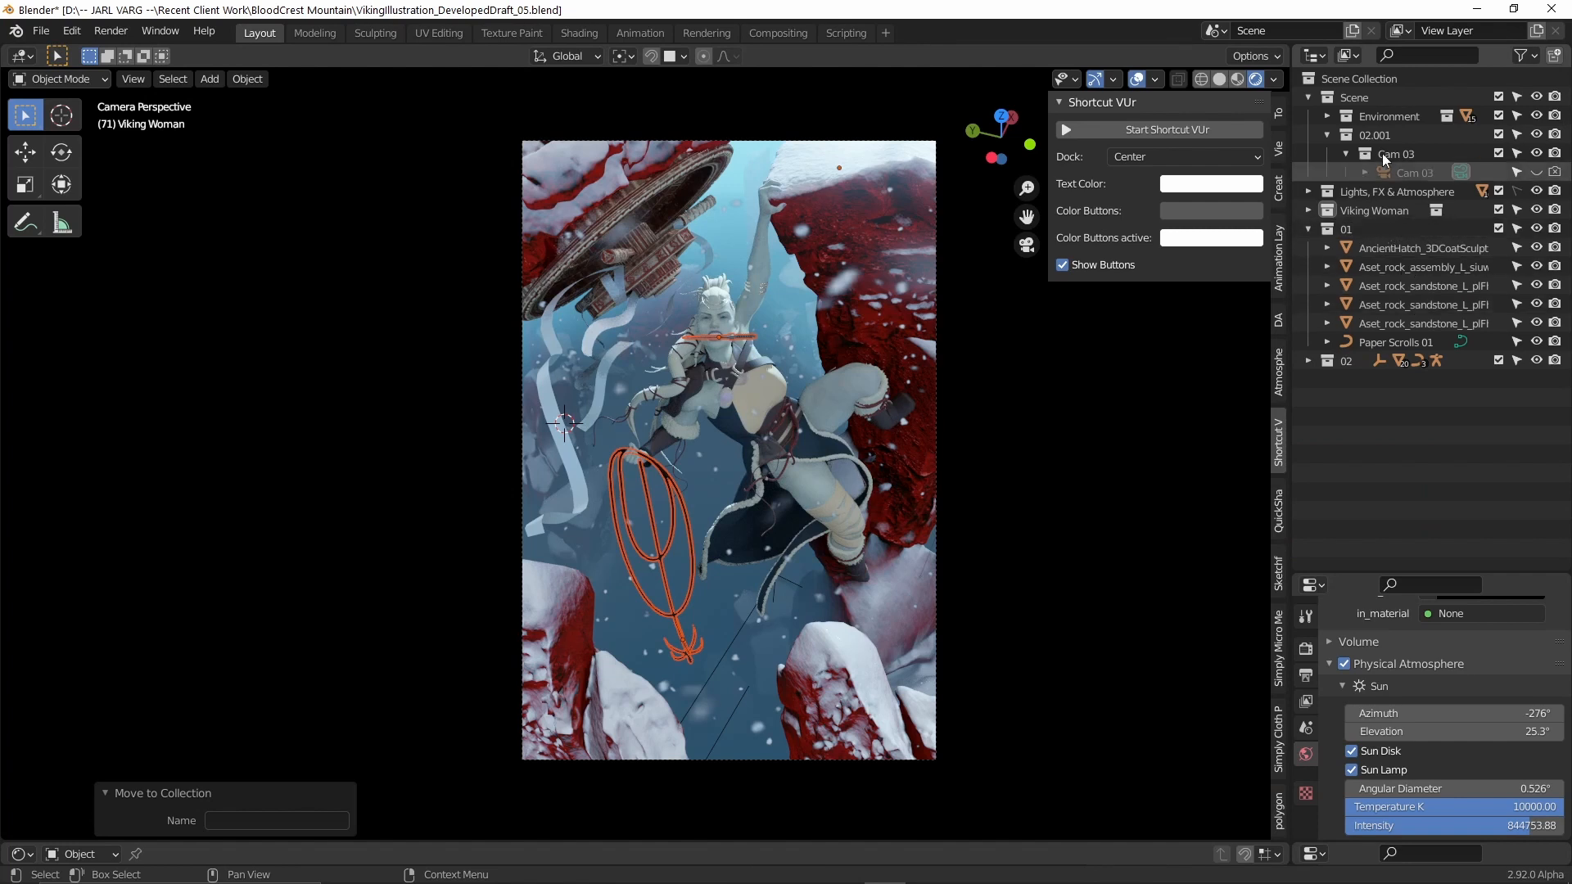
{"action": "right_click", "coordinate": [1373, 78]}
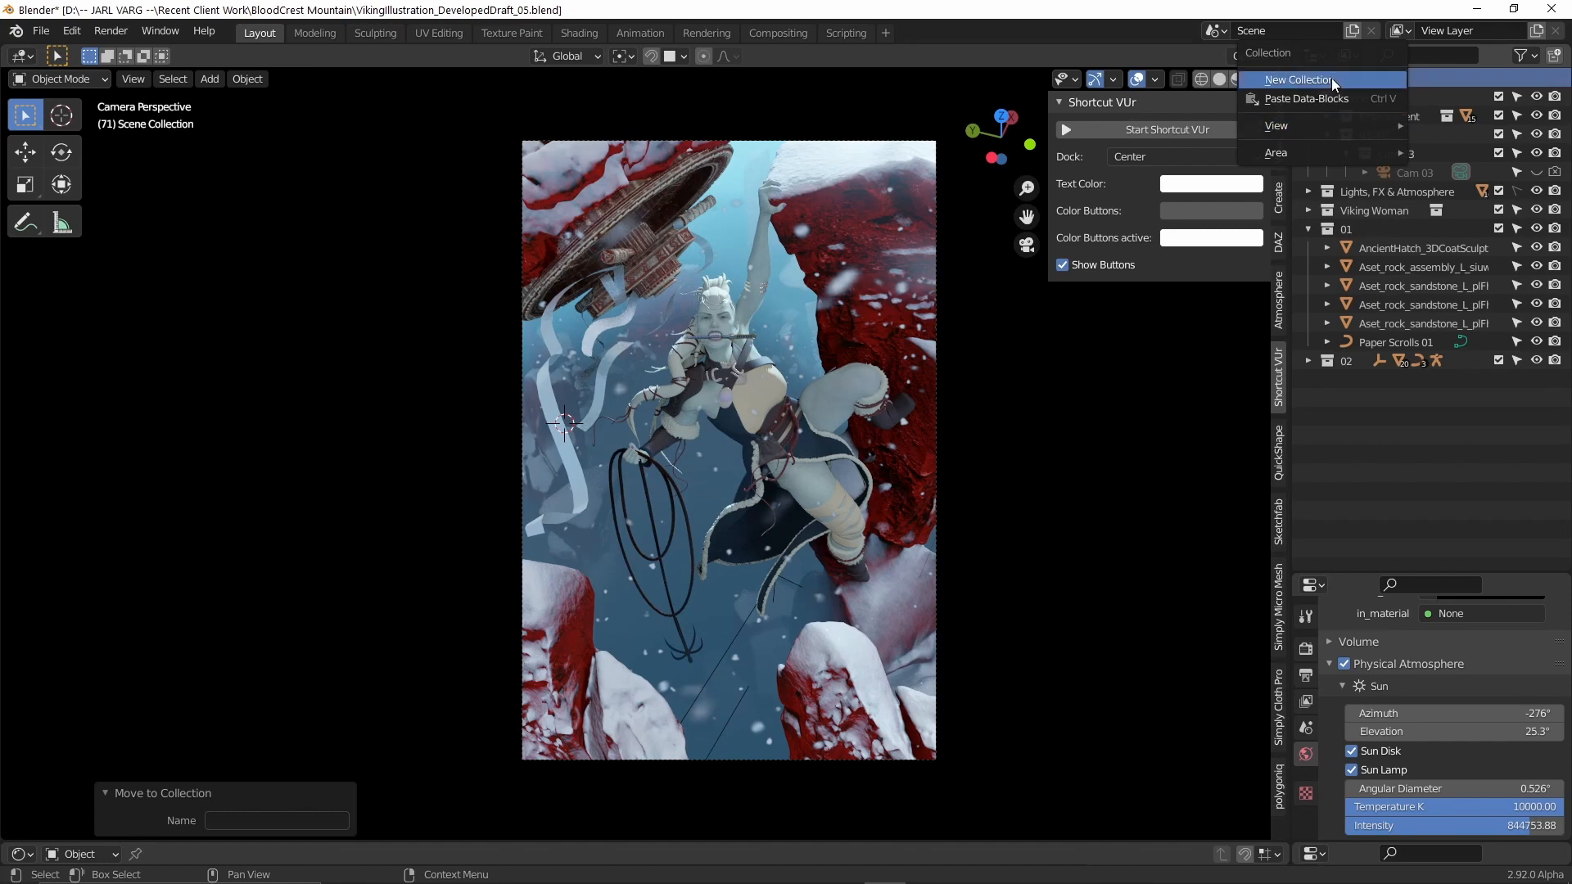
{"action": "left_click", "coordinate": [1299, 80]}
{"action": "left_click", "coordinate": [1383, 378]}
{"action": "double_click", "coordinate": [1375, 378]}
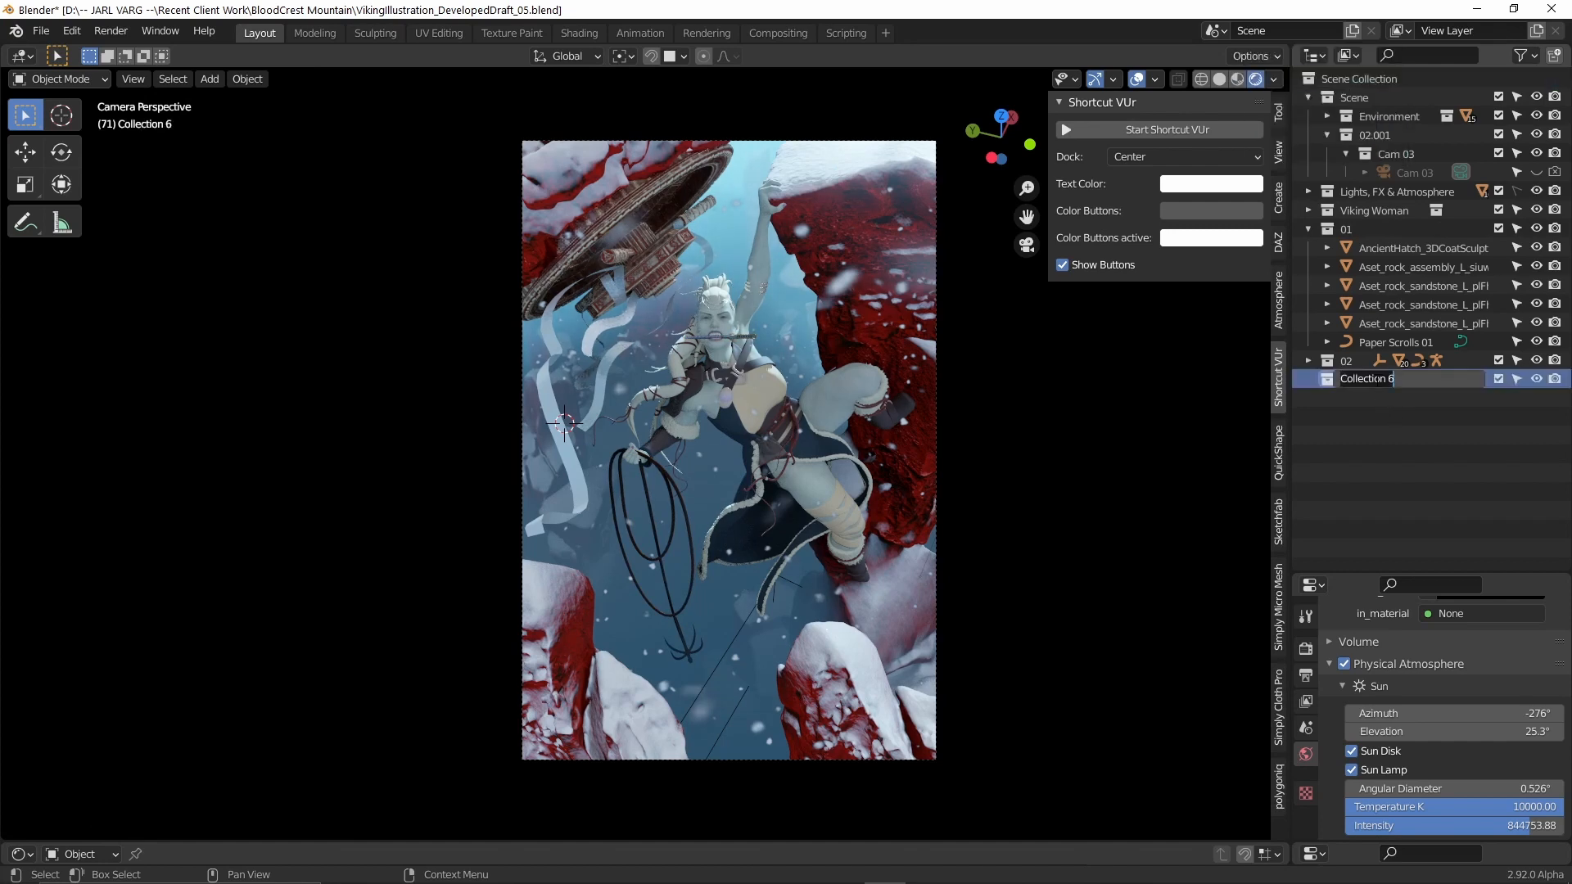
{"action": "key", "text": "ctrl+a"}
{"action": "type", "text": "03"}
{"action": "key", "text": "Return"}
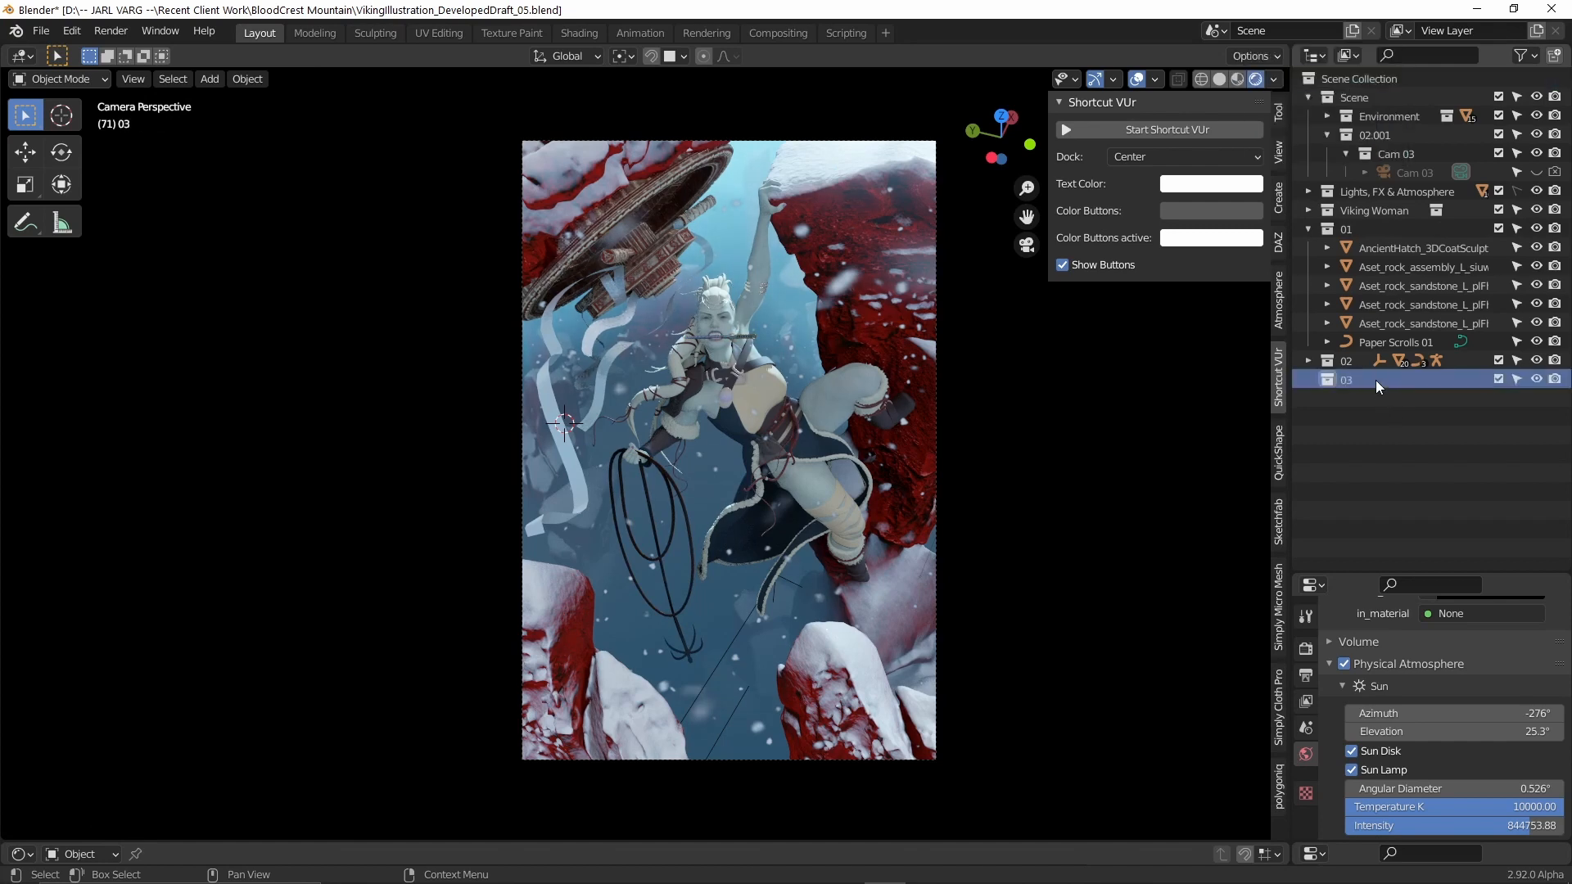
Move the large rock wall behind the character and the snowy rocks in both lower corners of the frame into collection 03.
{"action": "left_click", "coordinate": [837, 187]}
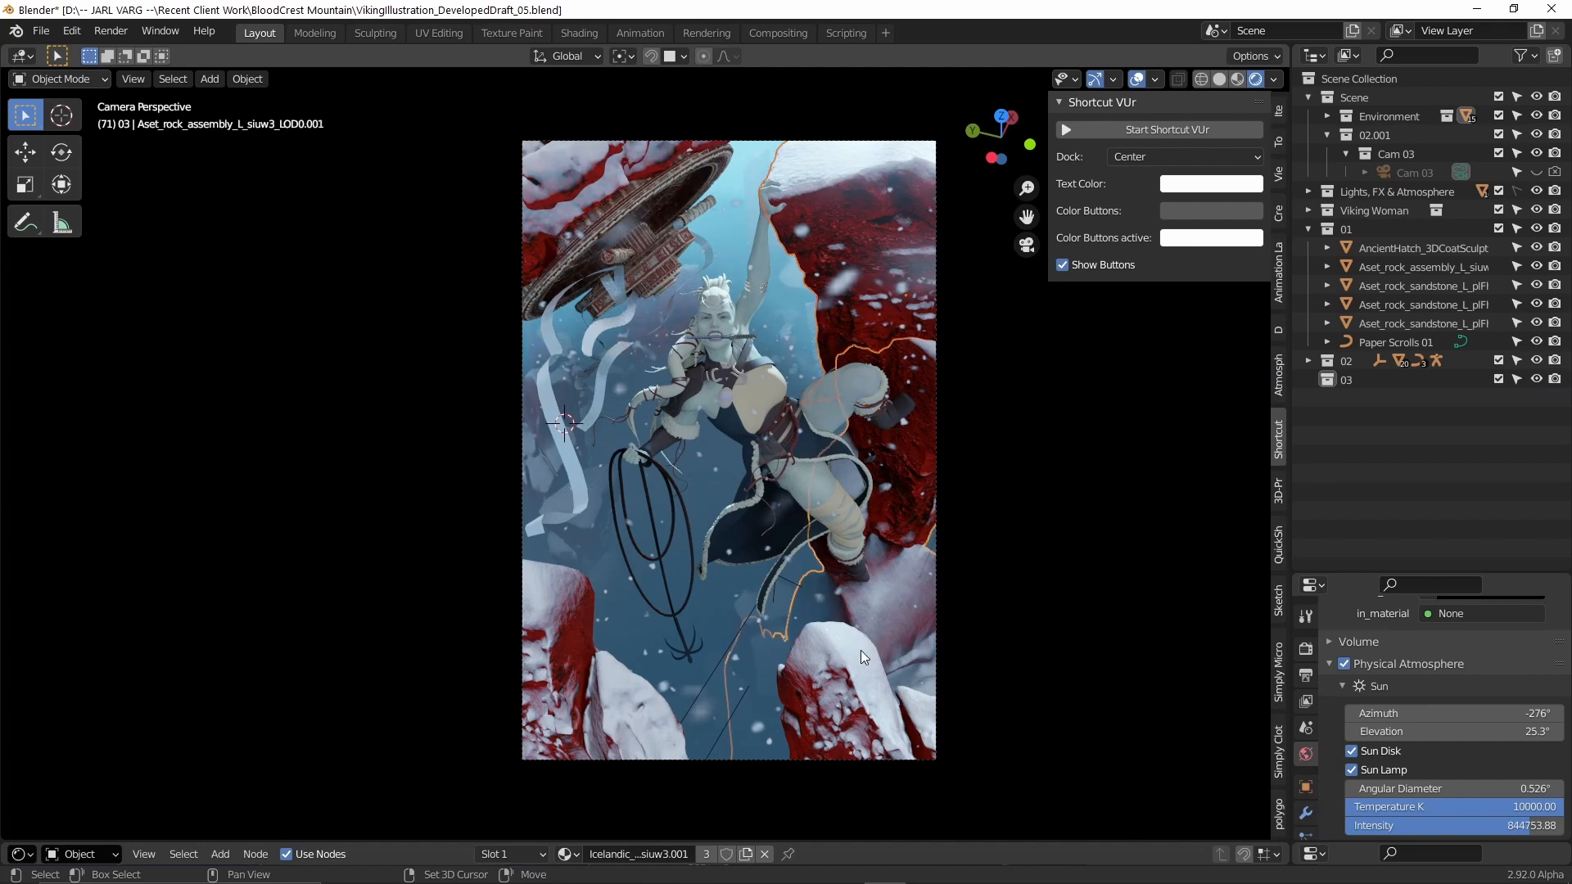
{"action": "left_click", "coordinate": [843, 668], "text": "shift"}
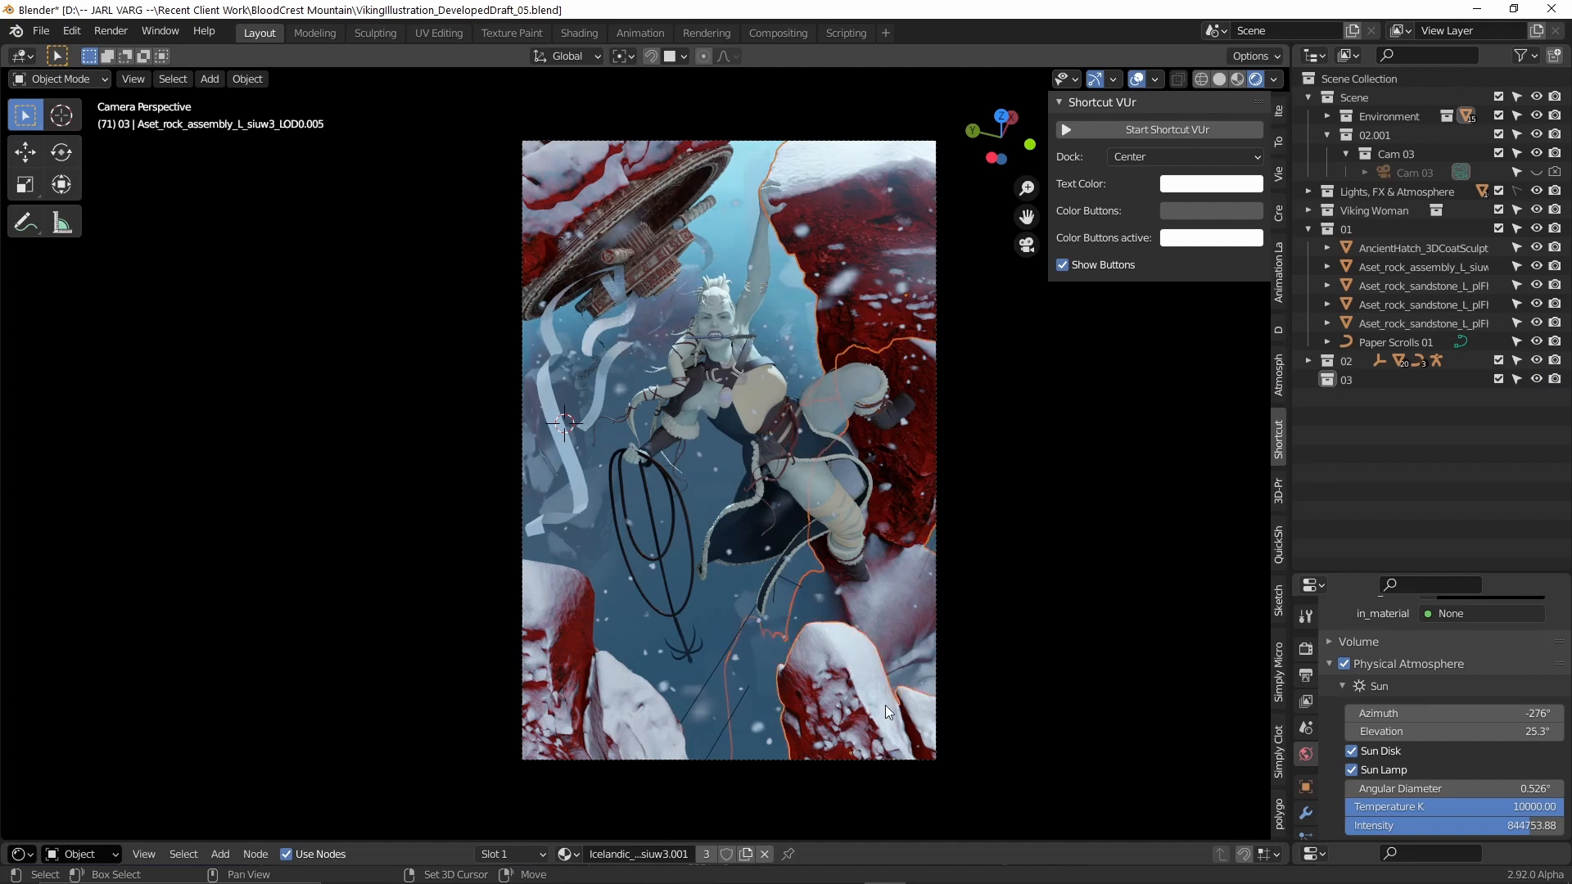
{"action": "left_click", "coordinate": [574, 675], "text": "shift"}
{"action": "key", "text": "m"}
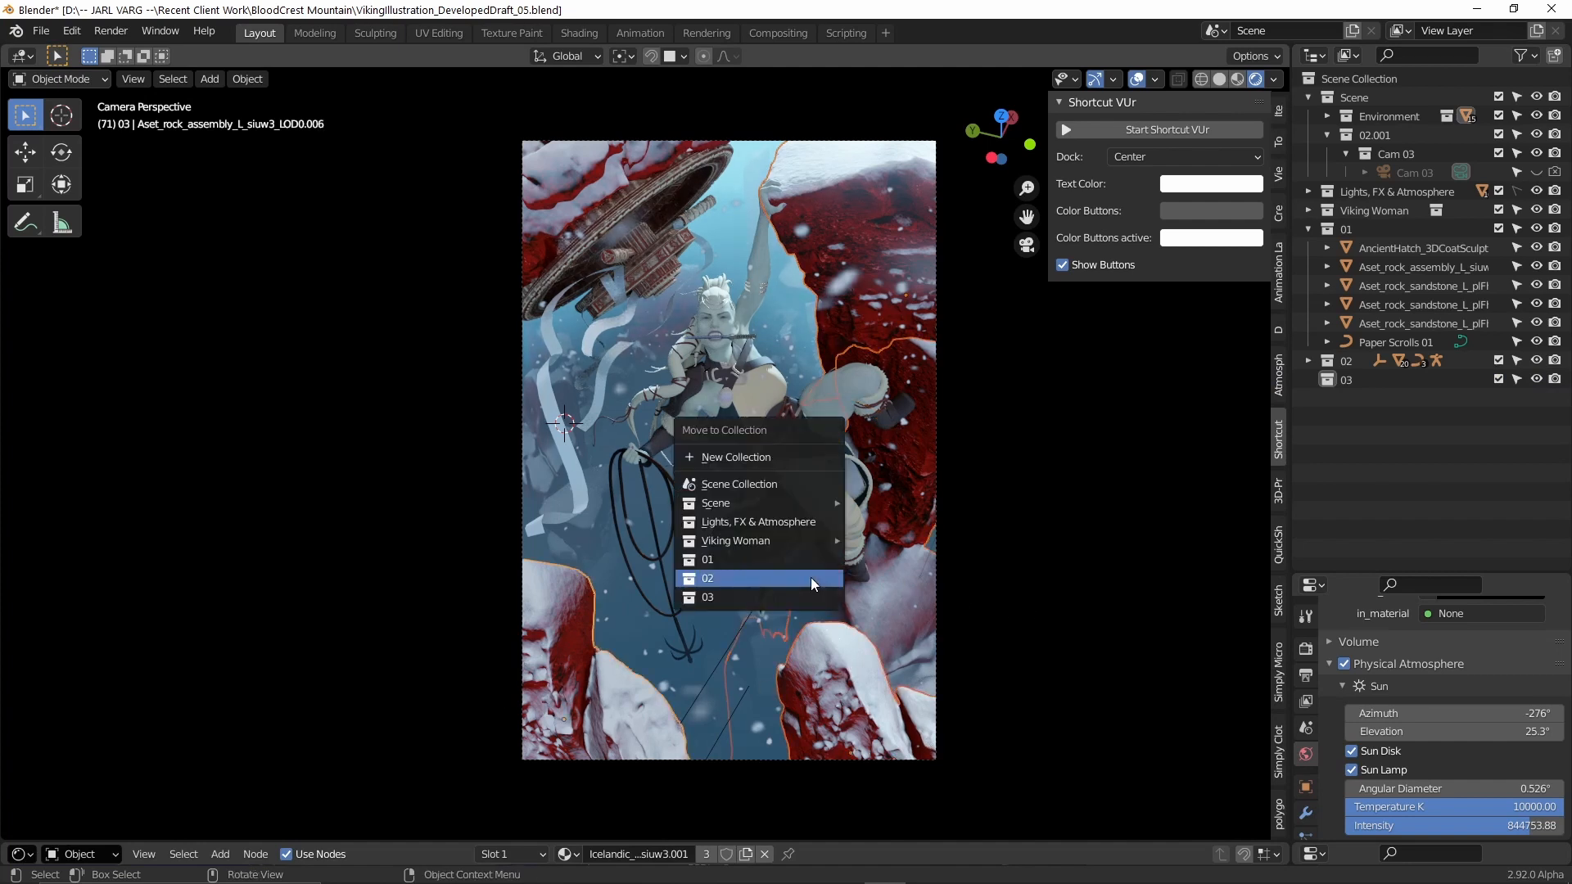
{"action": "left_click", "coordinate": [805, 603]}
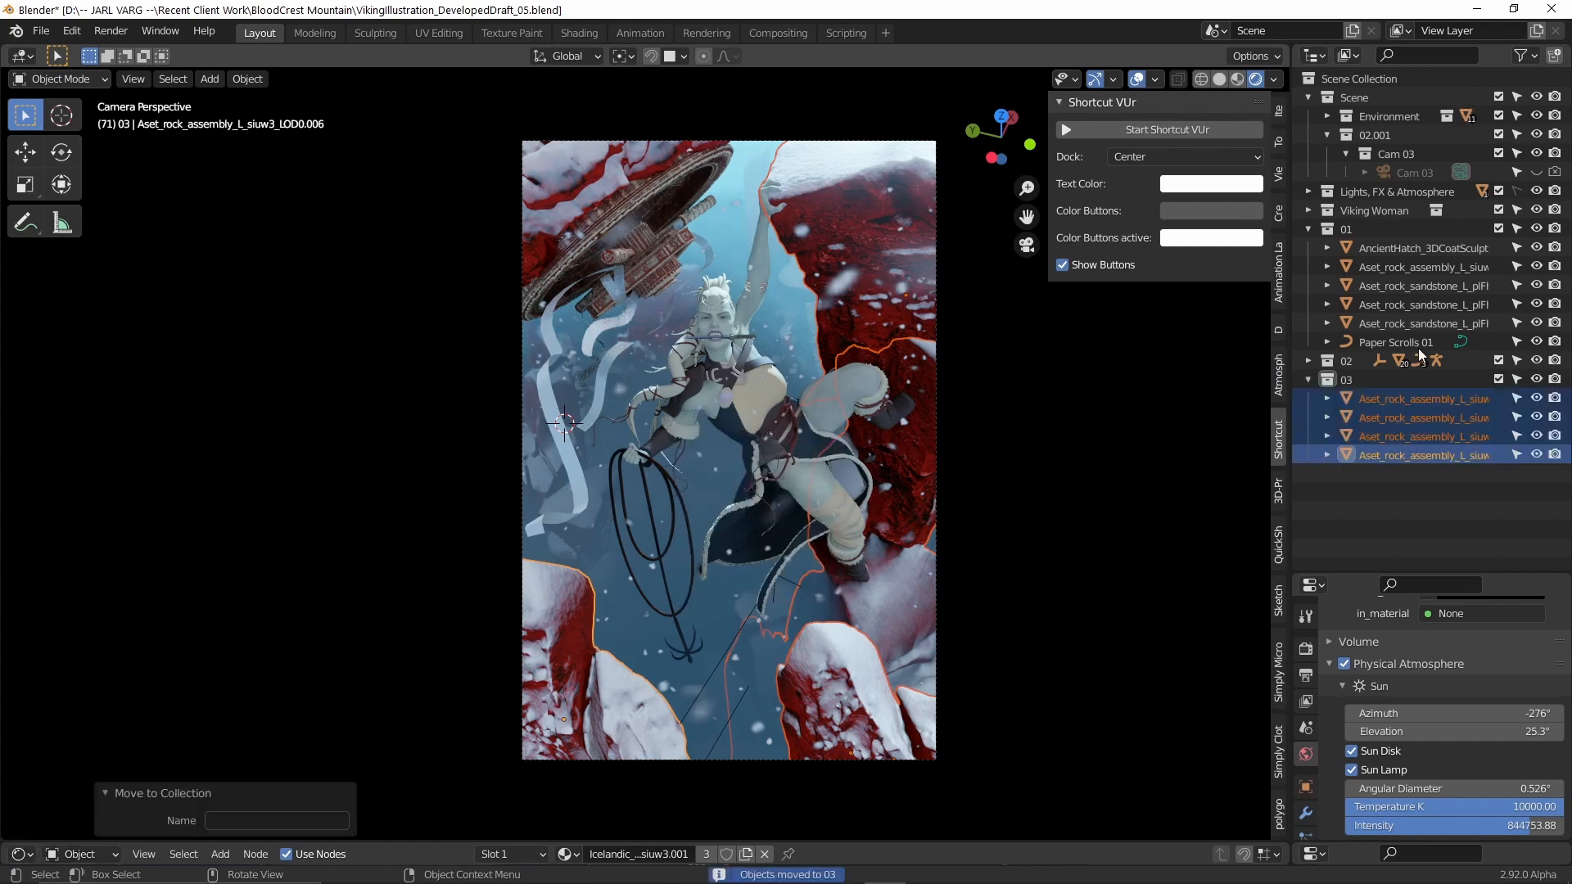
Exclude collections 03, 02 and 01 from the view layer to isolate the remaining background.
{"action": "left_click", "coordinate": [1504, 378]}
{"action": "left_click", "coordinate": [1500, 361]}
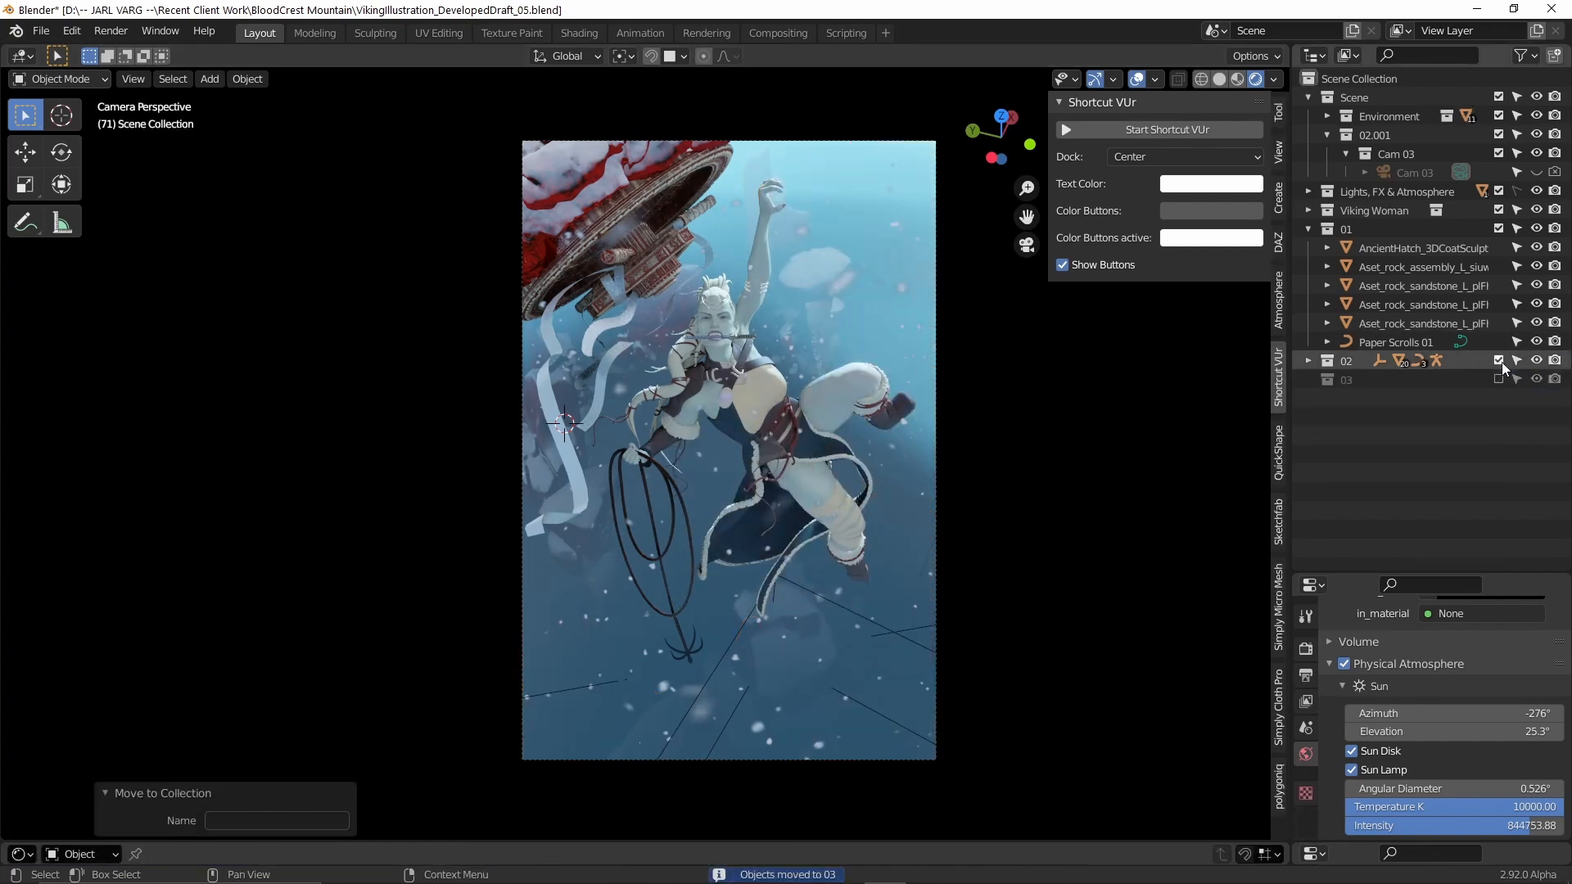
{"action": "left_click", "coordinate": [1501, 230]}
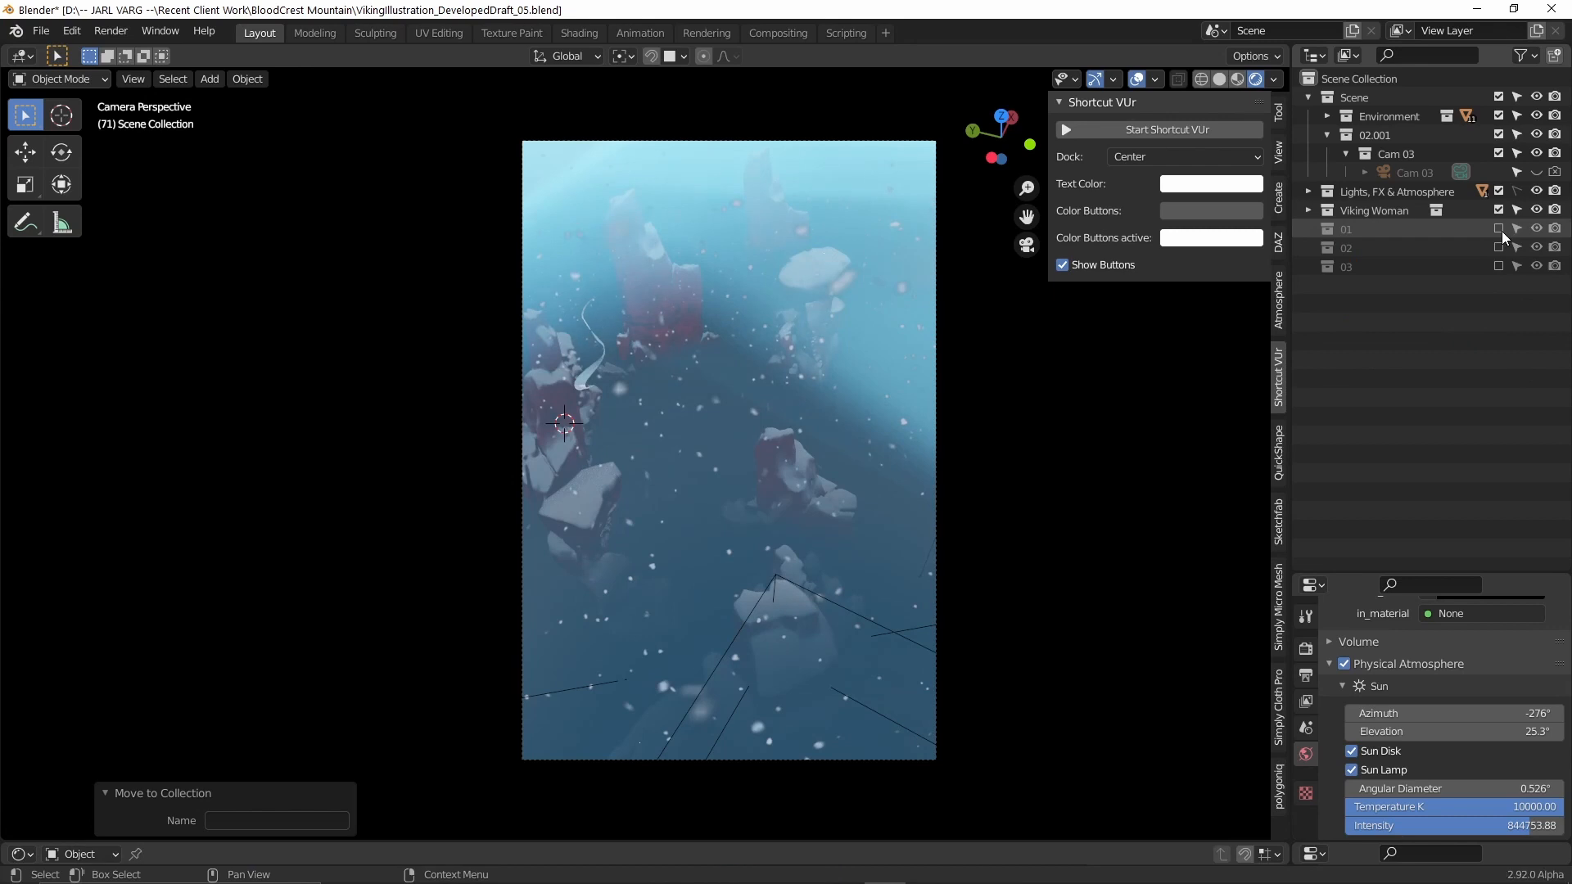
Move the leftover curled paper scroll, Paper Scrolls 02, into collection 01.
{"action": "left_click", "coordinate": [582, 390]}
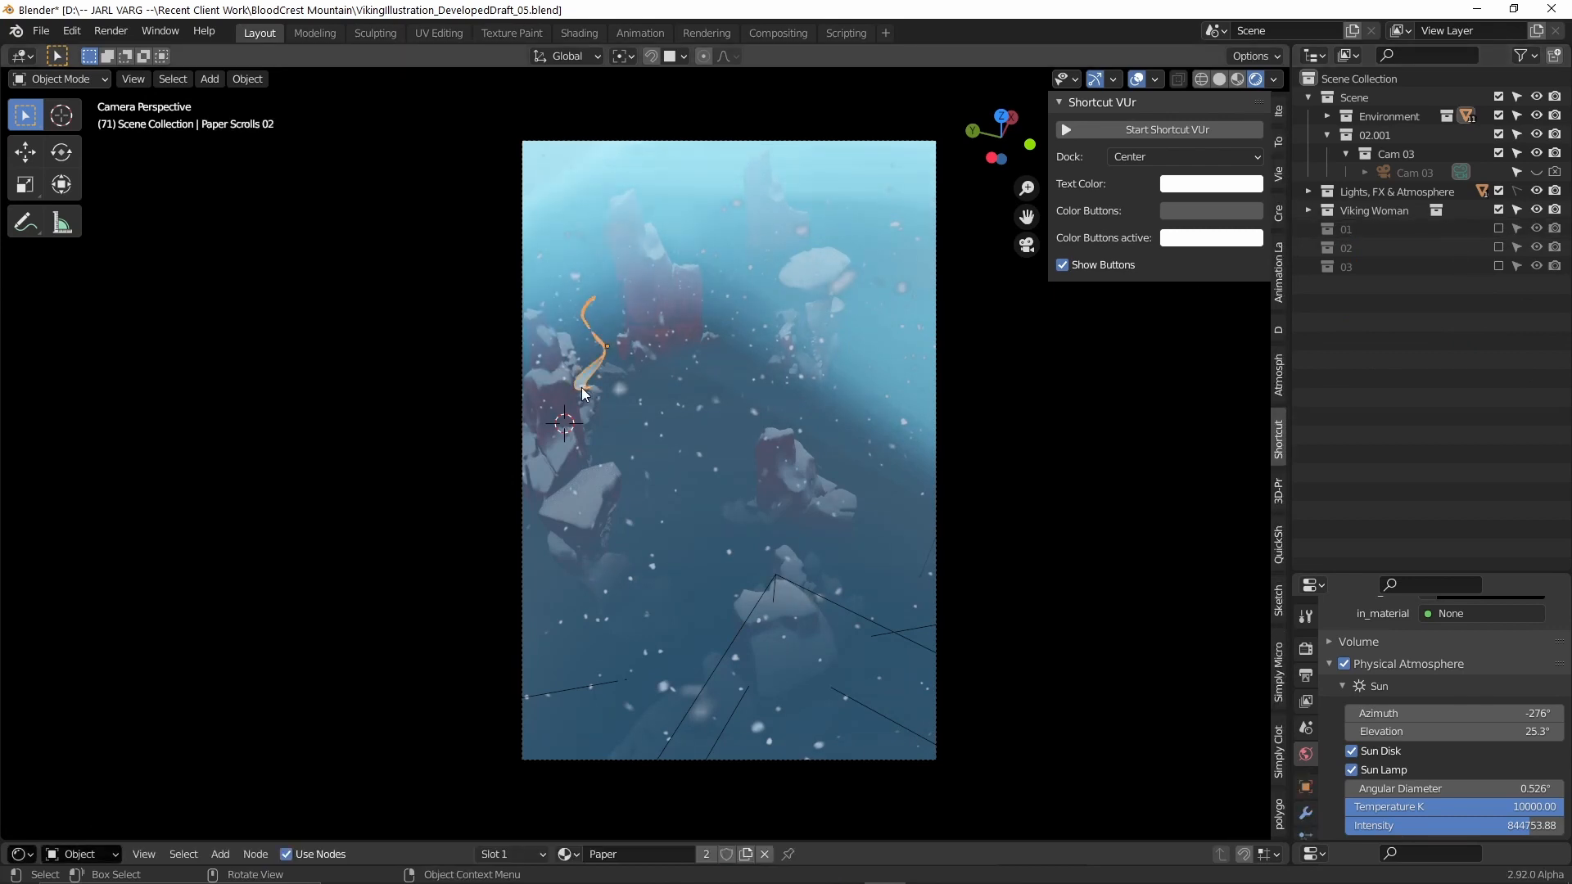
{"action": "key", "text": "m"}
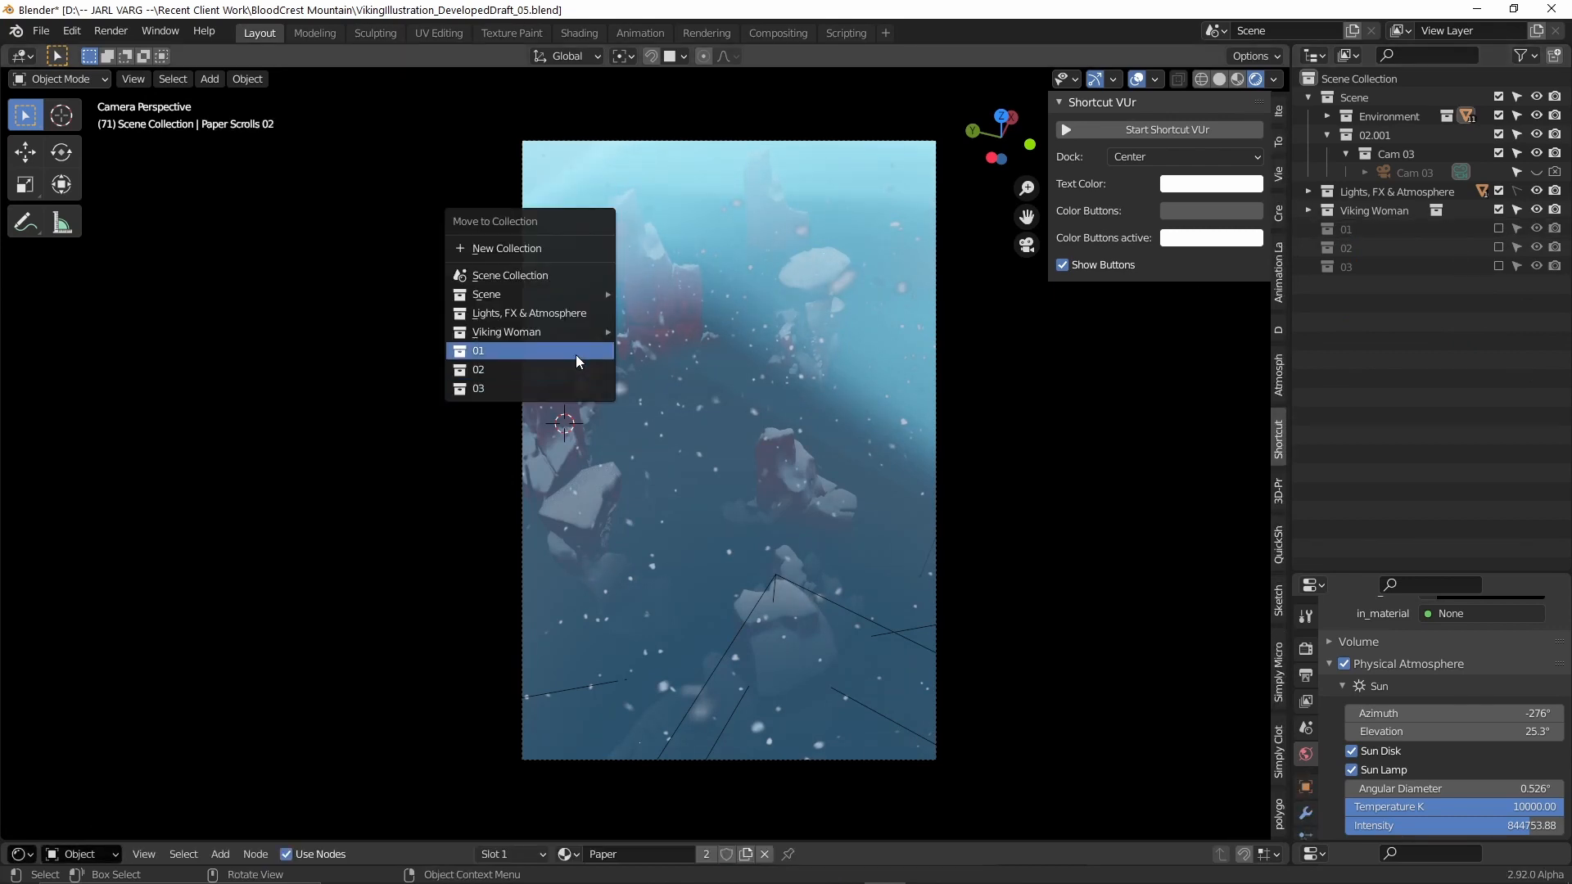
{"action": "left_click", "coordinate": [576, 354]}
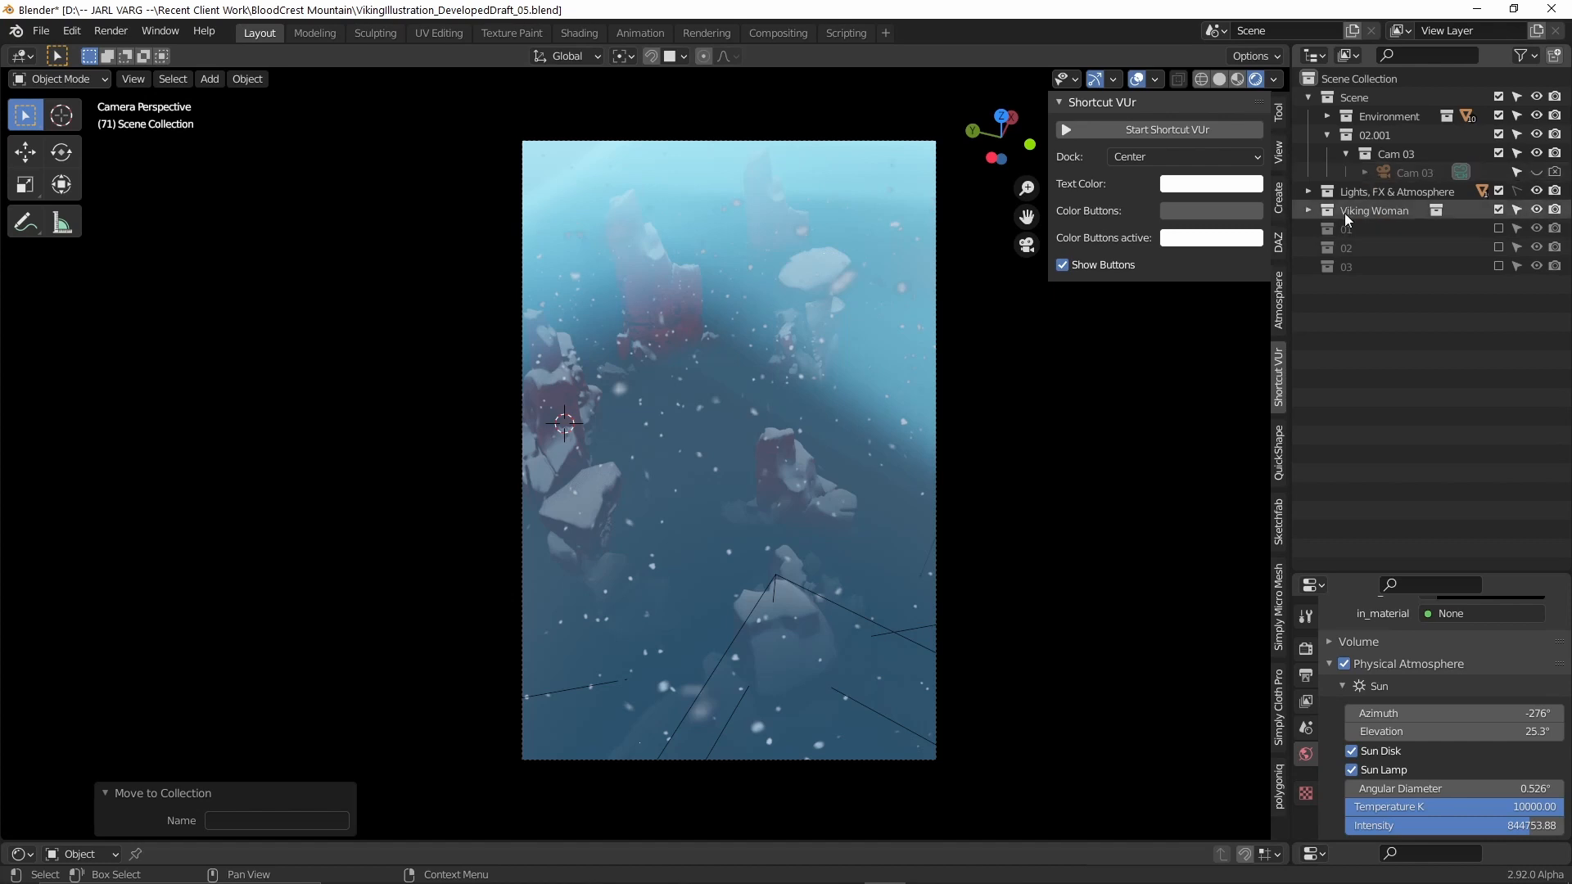
Set the render output's resolution percentage to 200%.
{"action": "left_click", "coordinate": [1306, 648]}
{"action": "left_click", "coordinate": [1306, 675]}
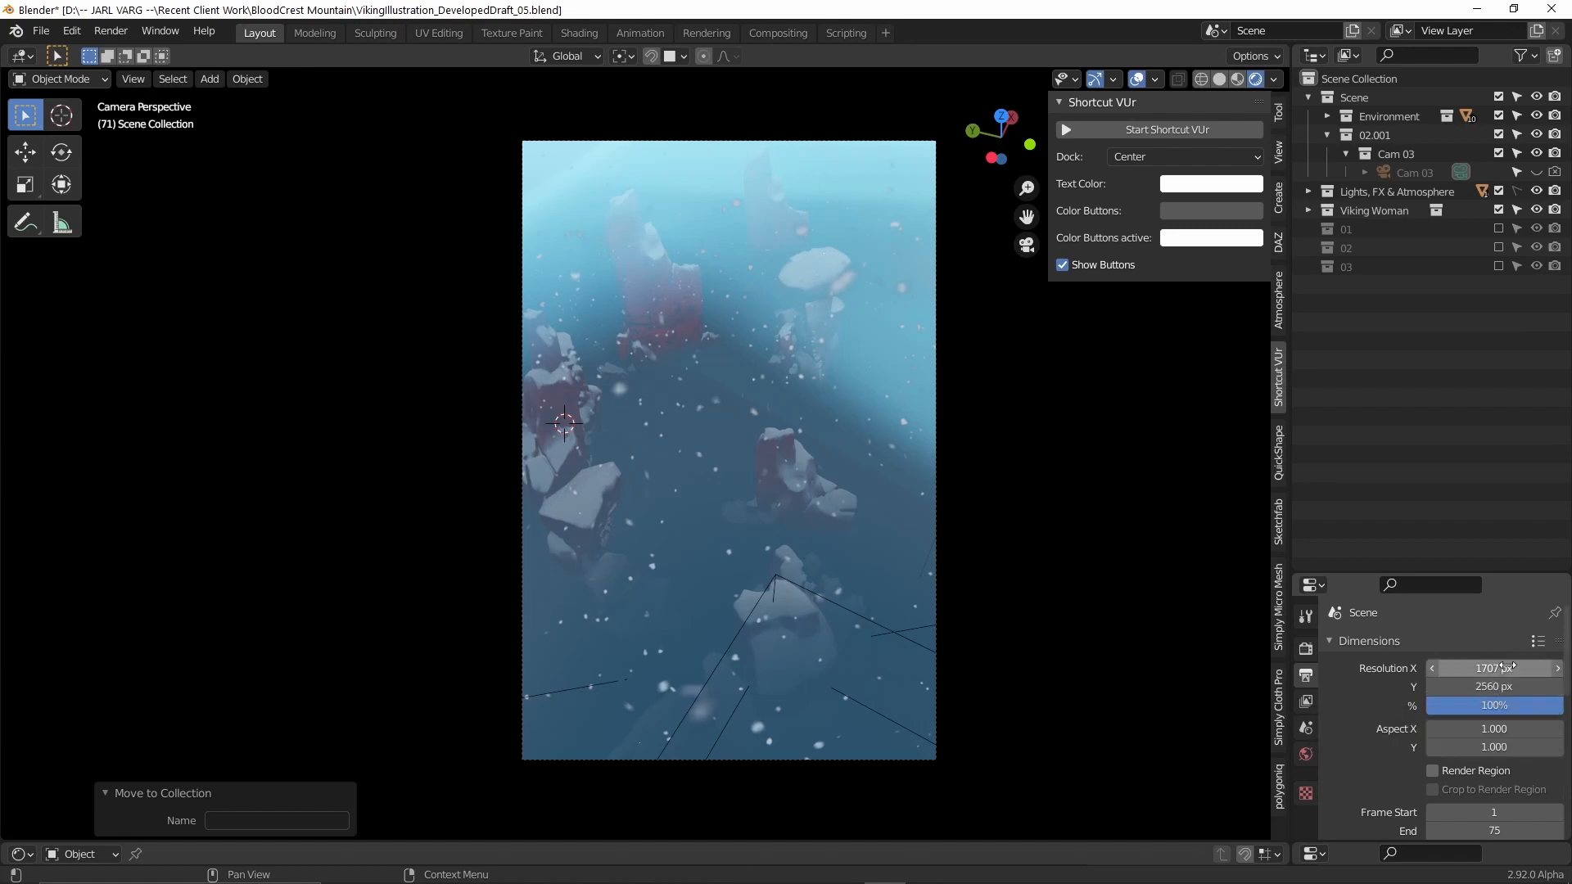
{"action": "left_click", "coordinate": [1493, 705]}
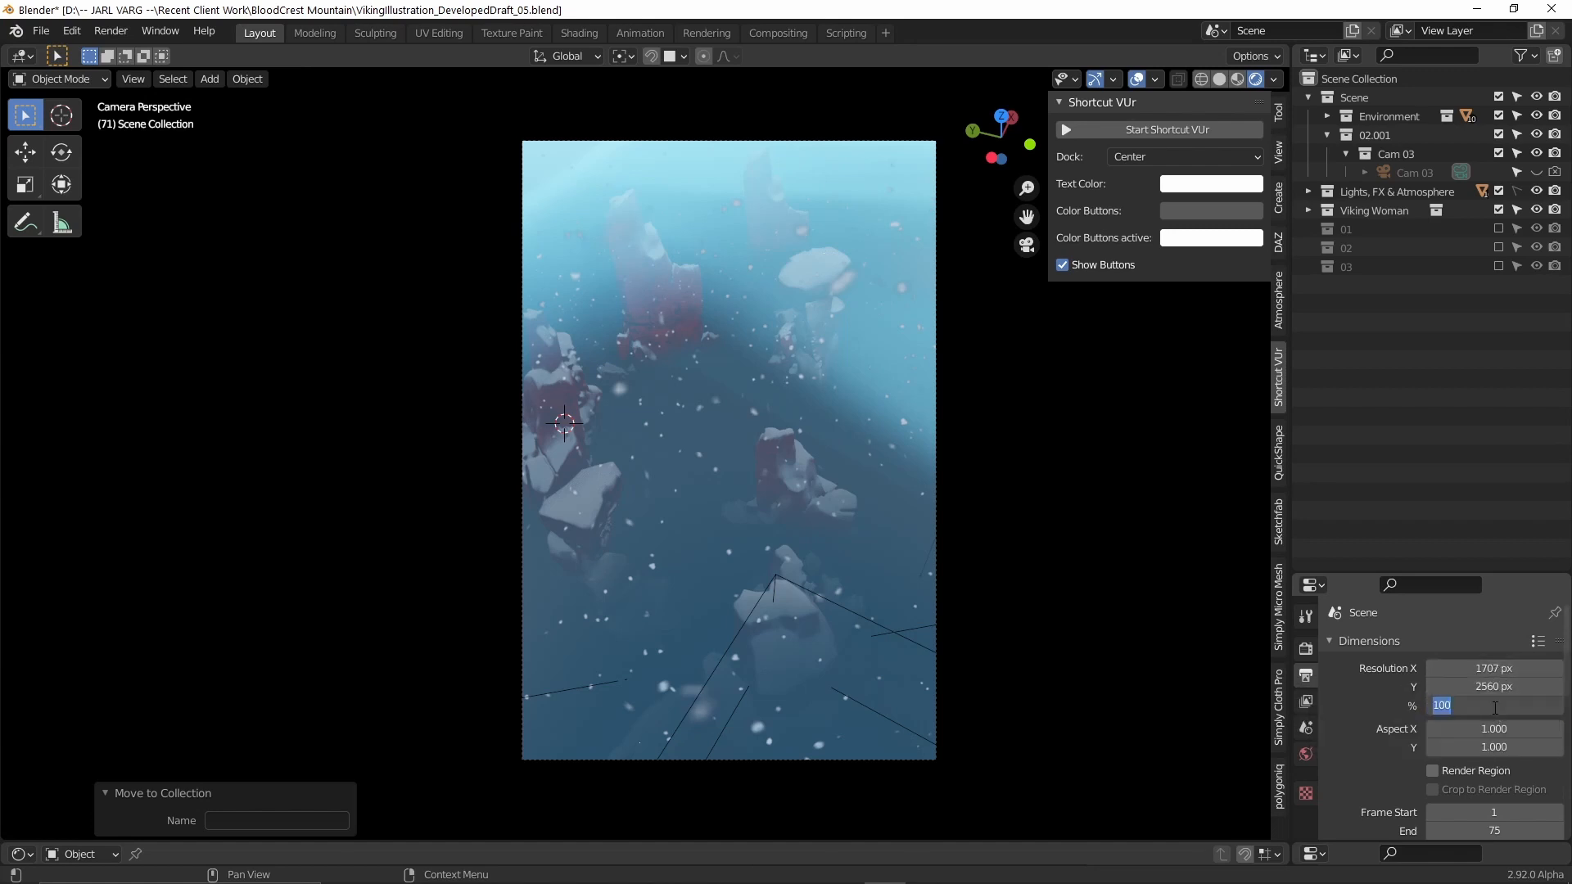
{"action": "type", "text": "200"}
{"action": "key", "text": "Return"}
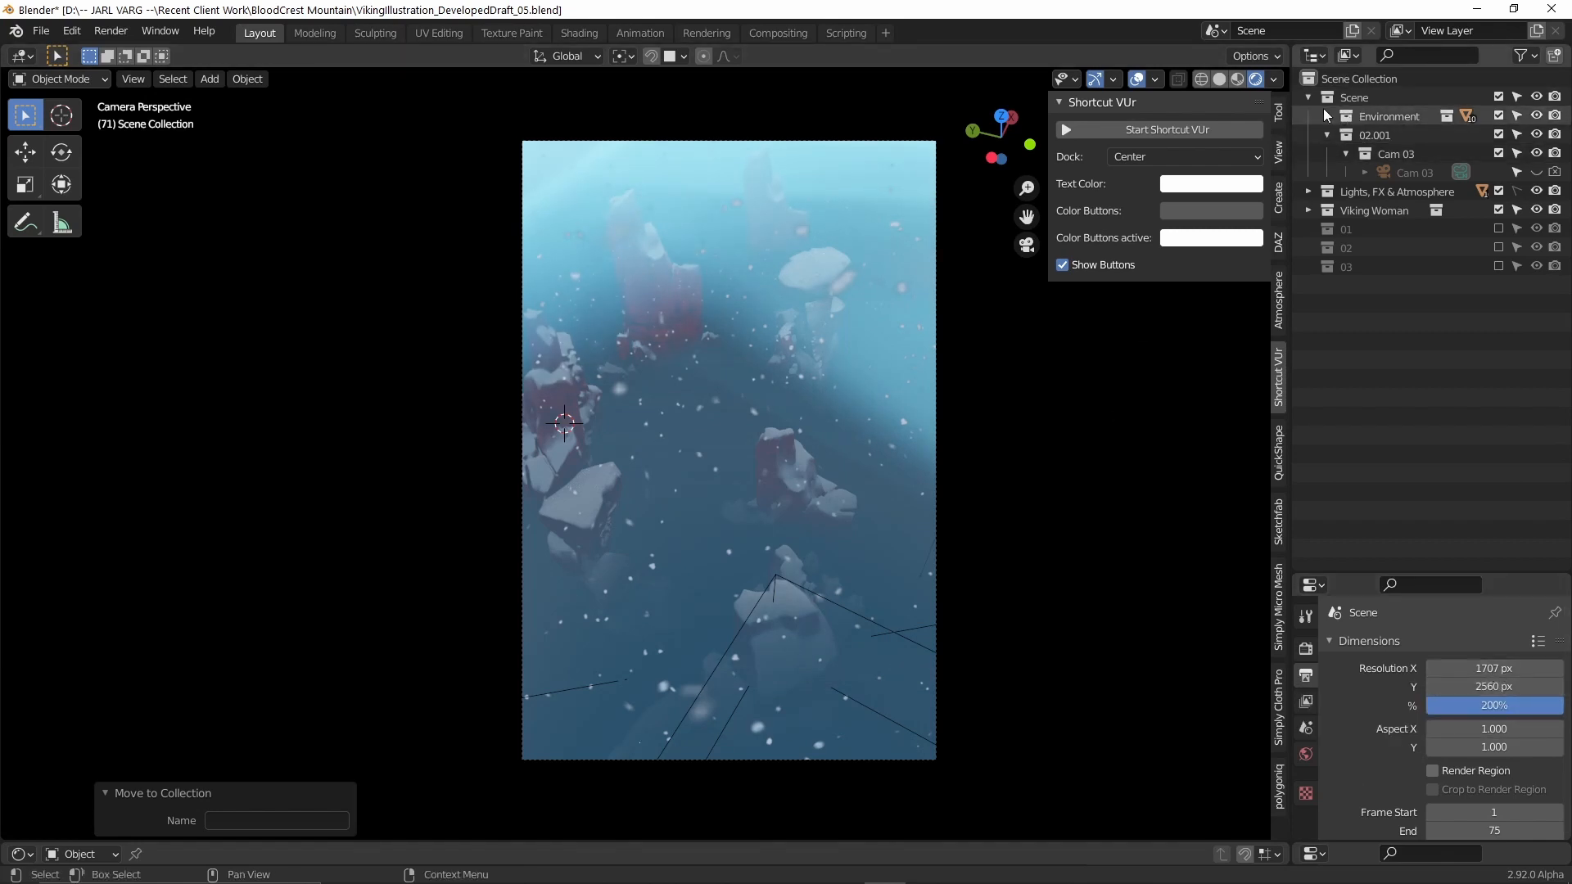
Expand the Lights, FX & Atmosphere collection and inspect its lights and volumes from outside the camera before returning to the camera view.
{"action": "left_click", "coordinate": [1308, 191]}
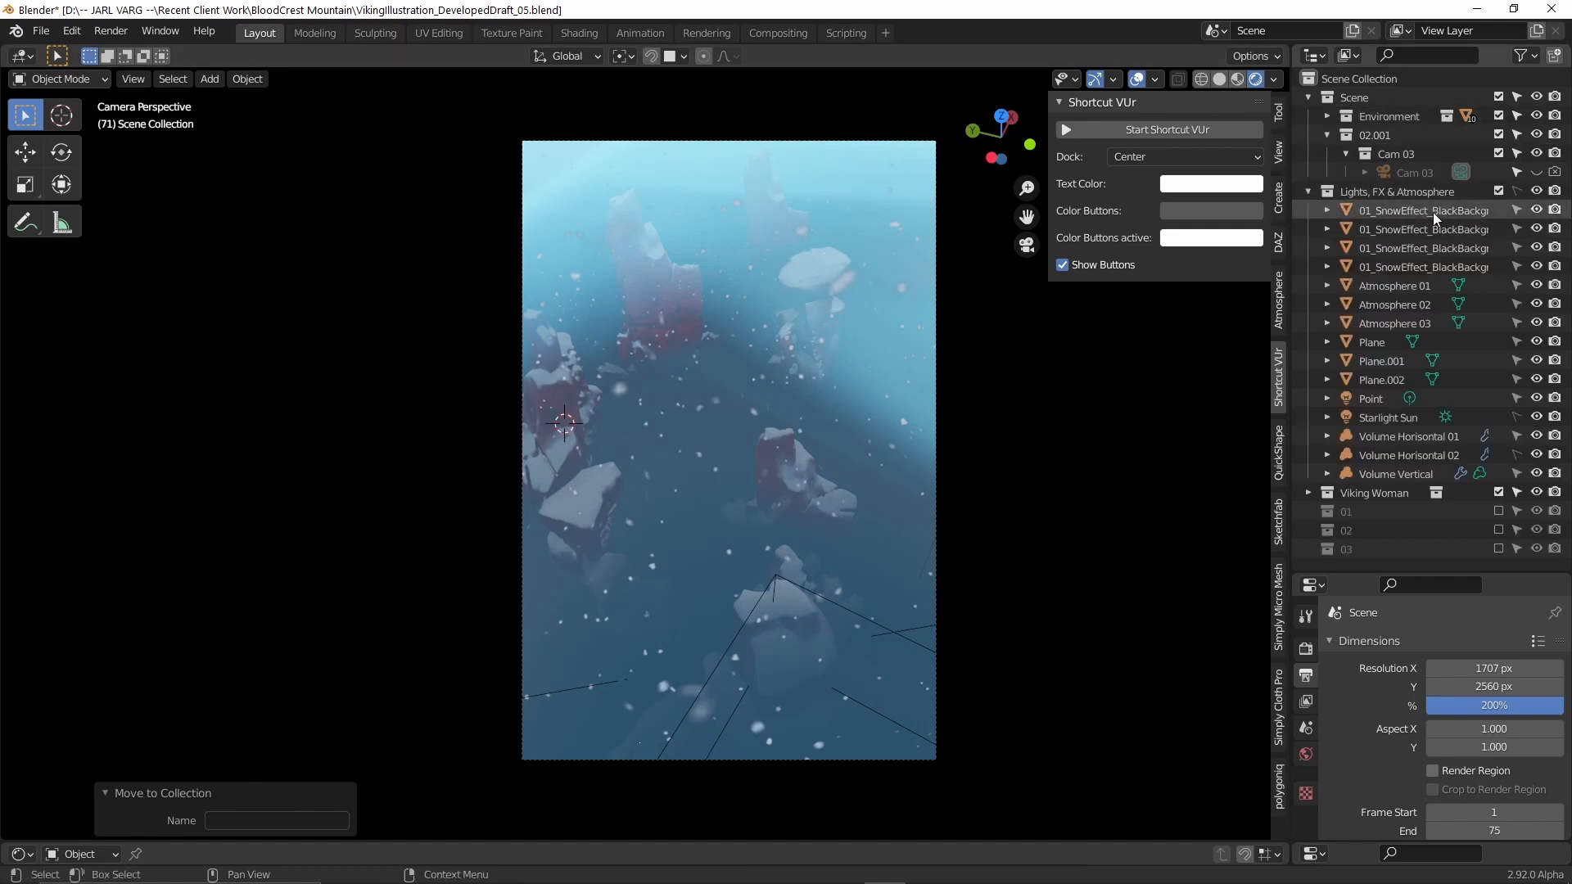
{"action": "mouse_move", "coordinate": [1536, 210]}
{"action": "left_mouse_down"}
{"action": "mouse_move", "coordinate": [1532, 267]}
{"action": "mouse_move", "coordinate": [1540, 208]}
{"action": "left_mouse_up"}
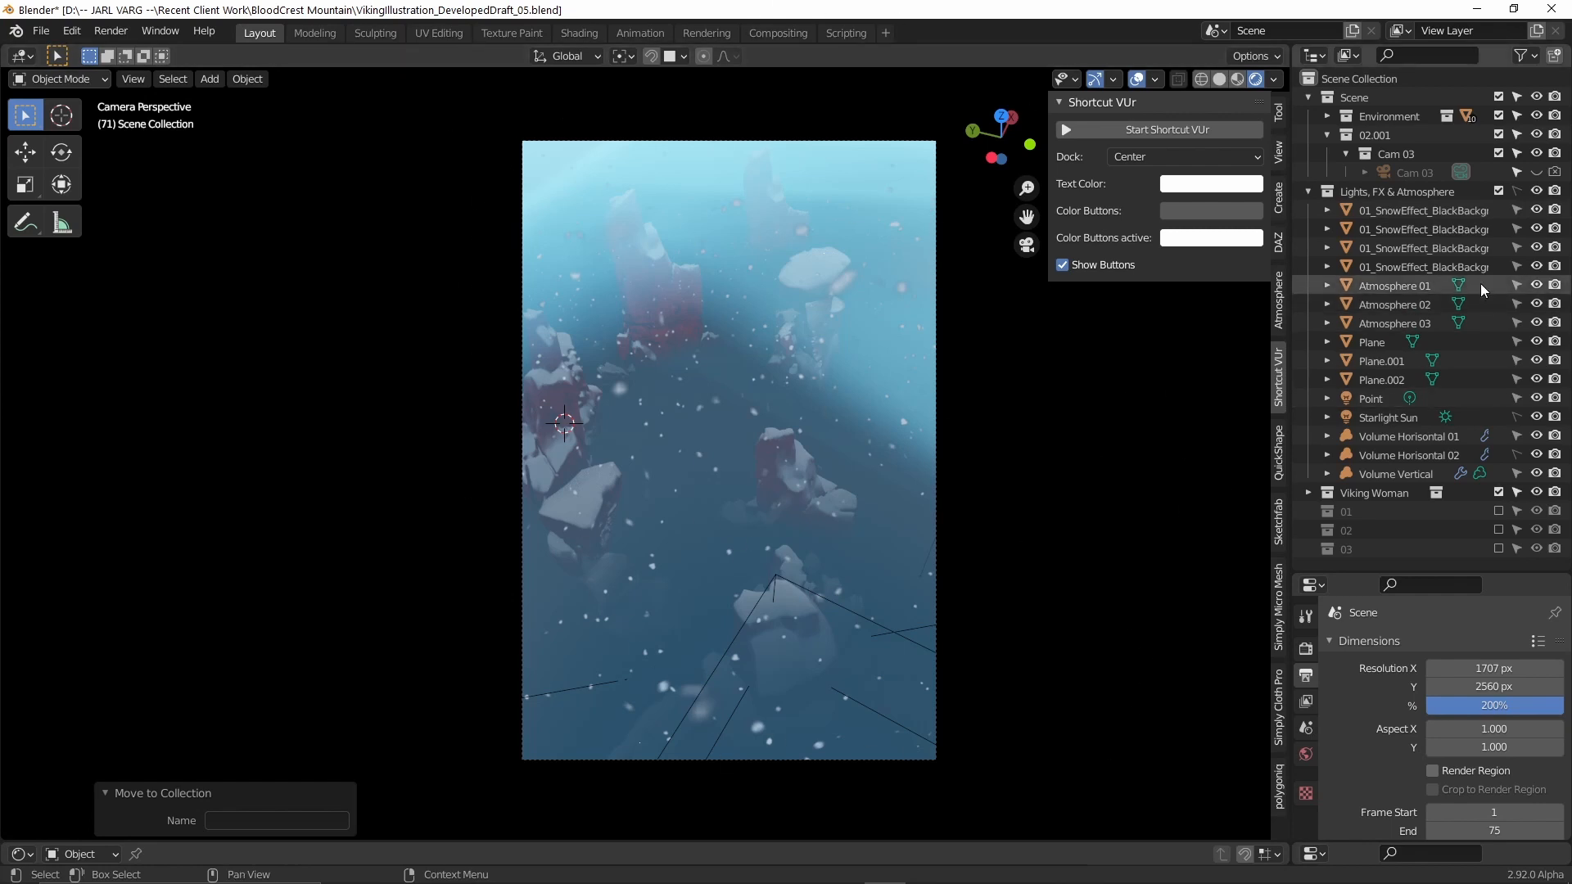
{"action": "middle_click_drag", "start_coordinate": [846, 394], "coordinate": [783, 410]}
{"action": "scroll", "coordinate": [736, 511], "scroll_direction": "down", "scroll_amount": 4}
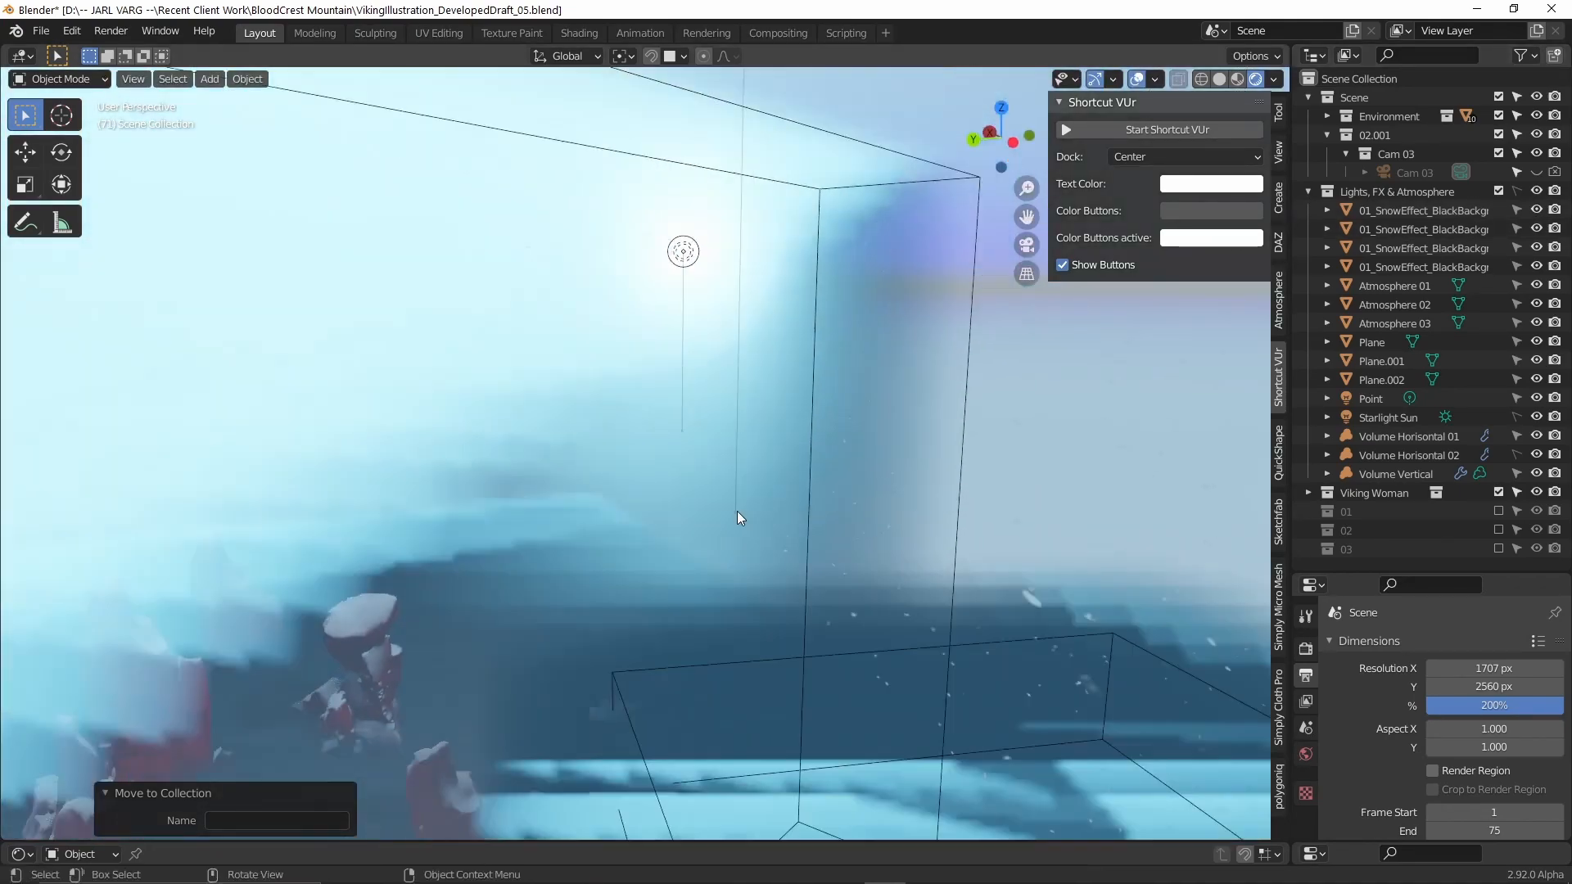
{"action": "middle_click_drag", "start_coordinate": [660, 519], "coordinate": [720, 562], "text": "shift"}
{"action": "key", "text": "KP_0"}
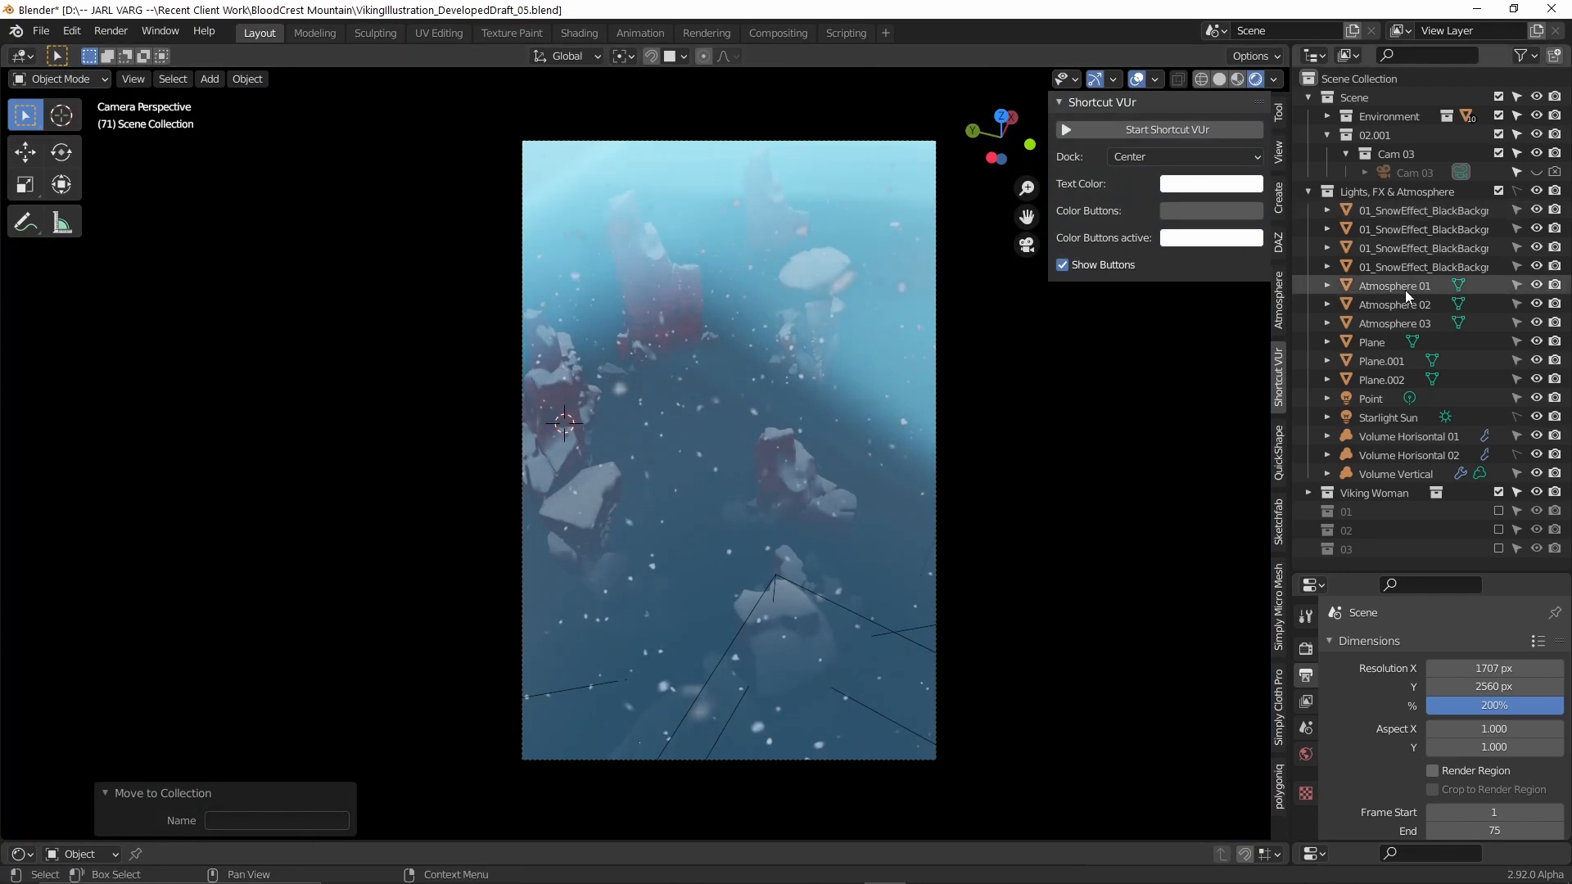
Make the Lights, FX & Atmosphere collection selectable and move its four snow effect planes directly into the Scene Collection.
{"action": "left_click", "coordinate": [1426, 212]}
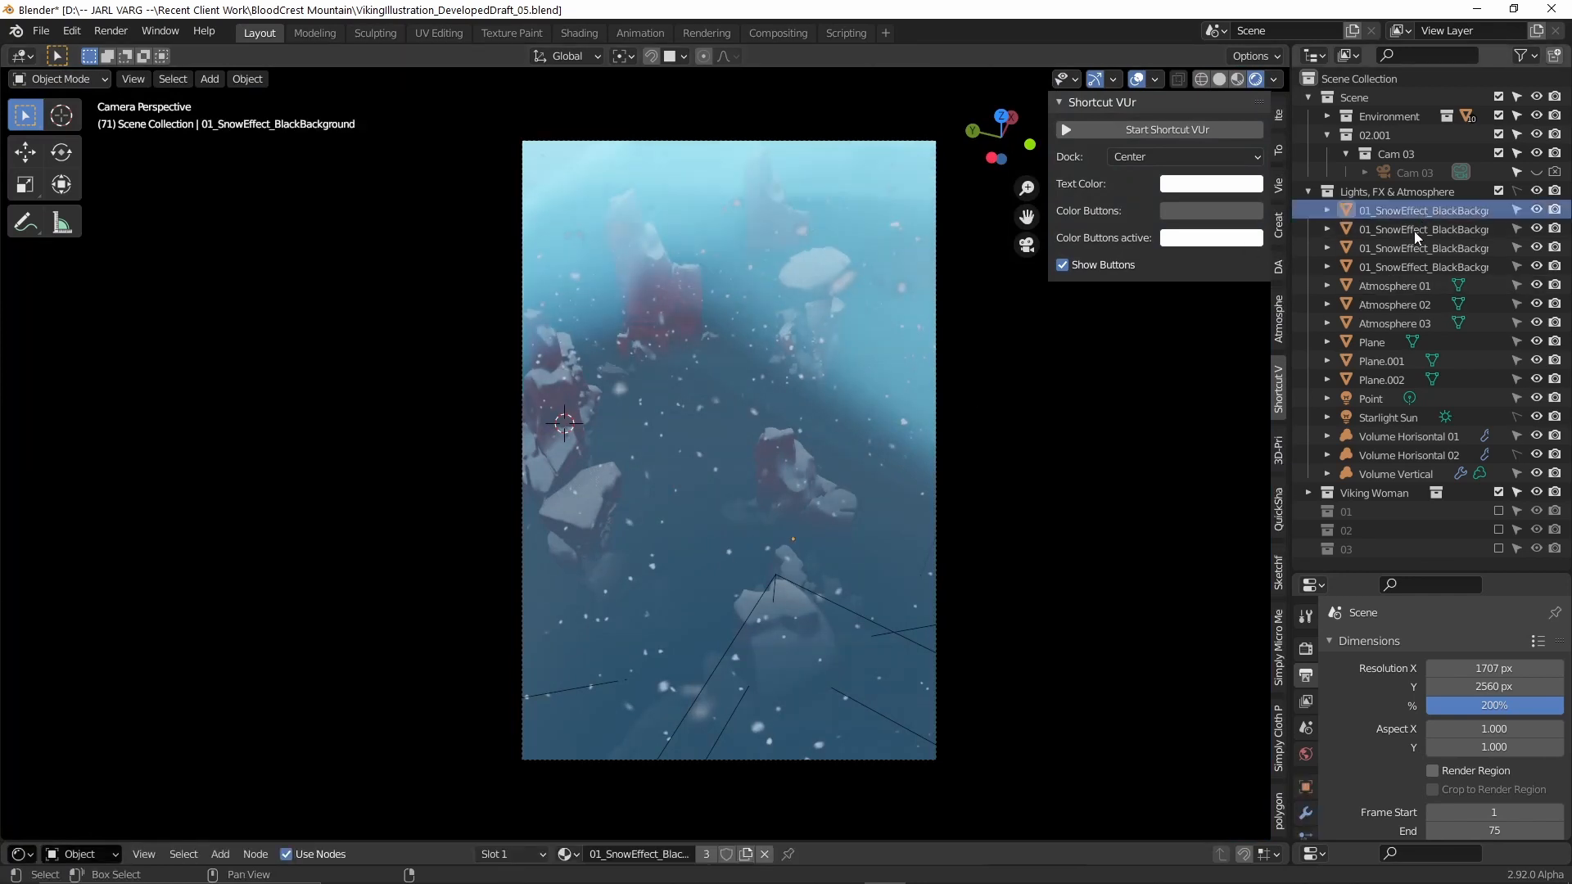
{"action": "left_click", "coordinate": [1397, 269], "text": "shift"}
{"action": "key", "text": "m"}
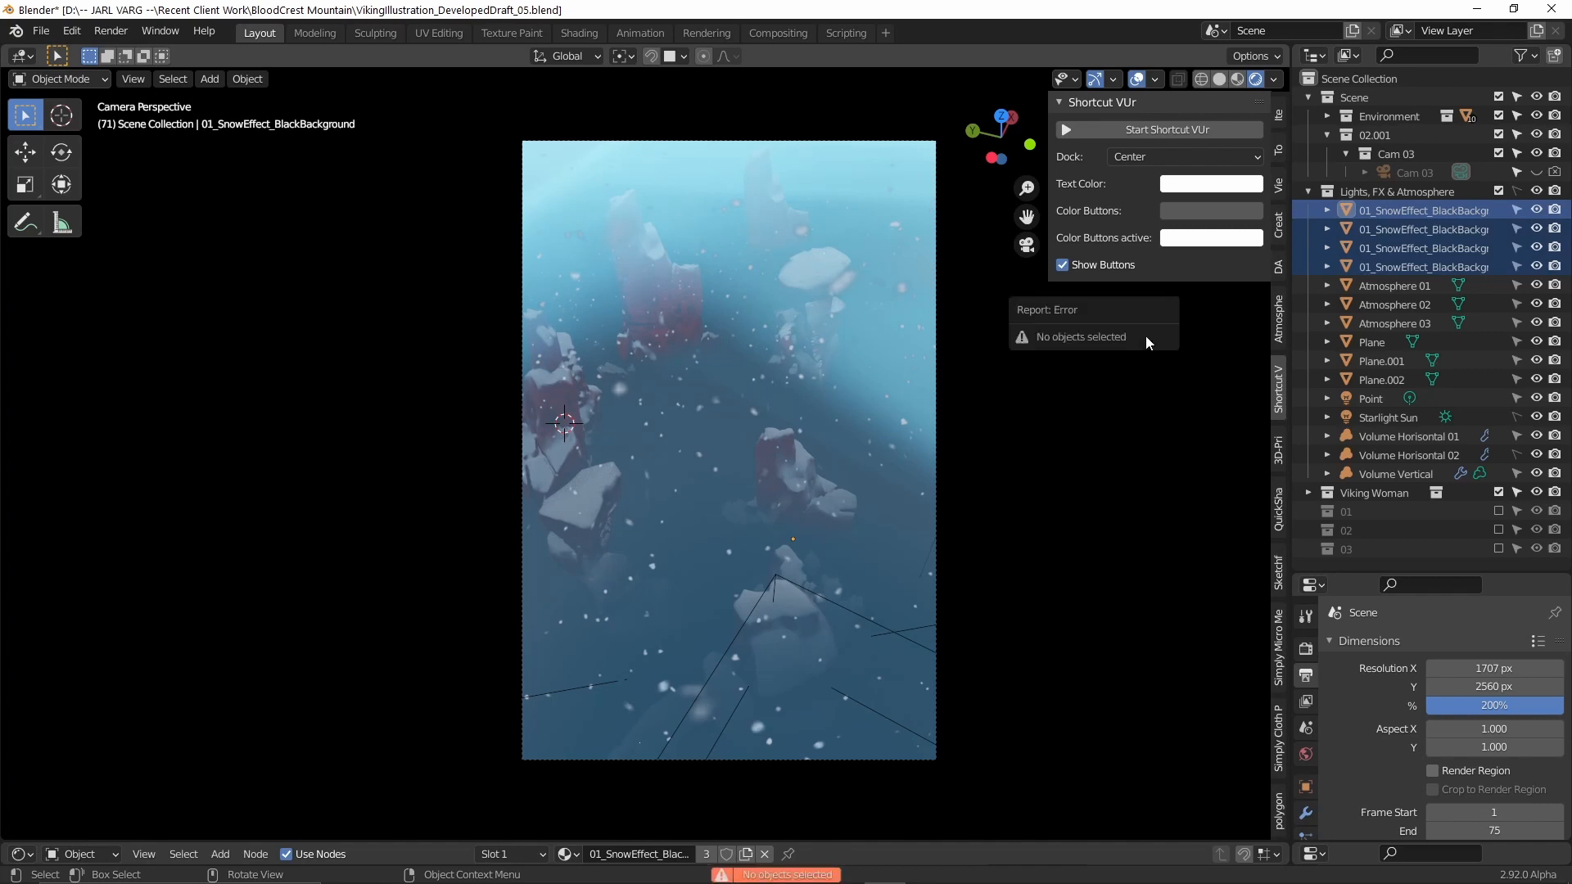
{"action": "left_click", "coordinate": [1516, 192]}
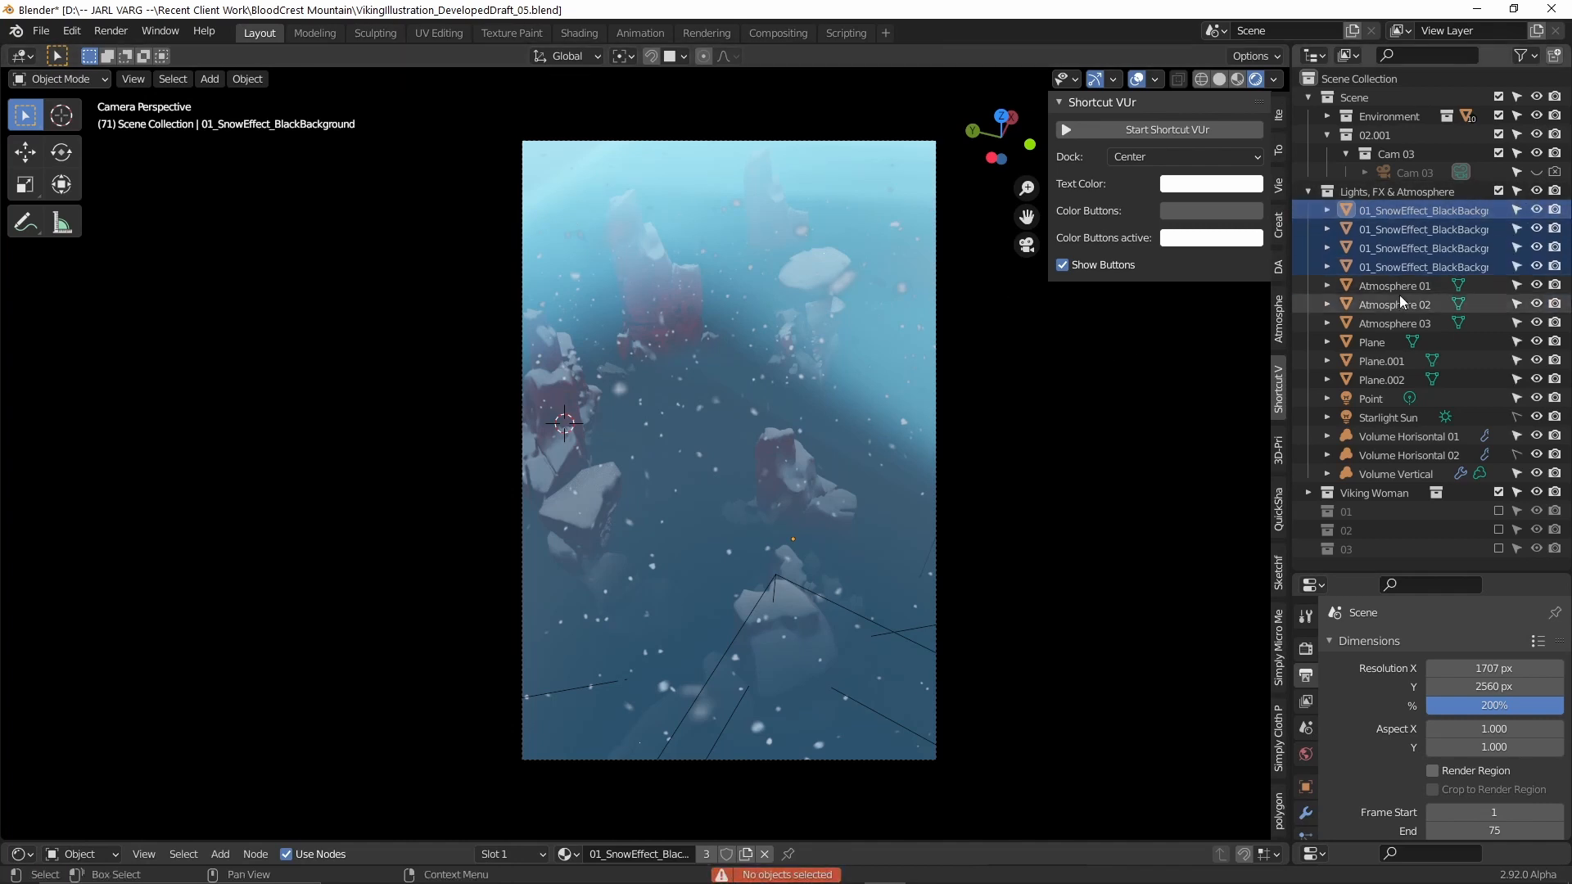
{"action": "left_click_drag", "start_coordinate": [1377, 221], "coordinate": [1371, 77]}
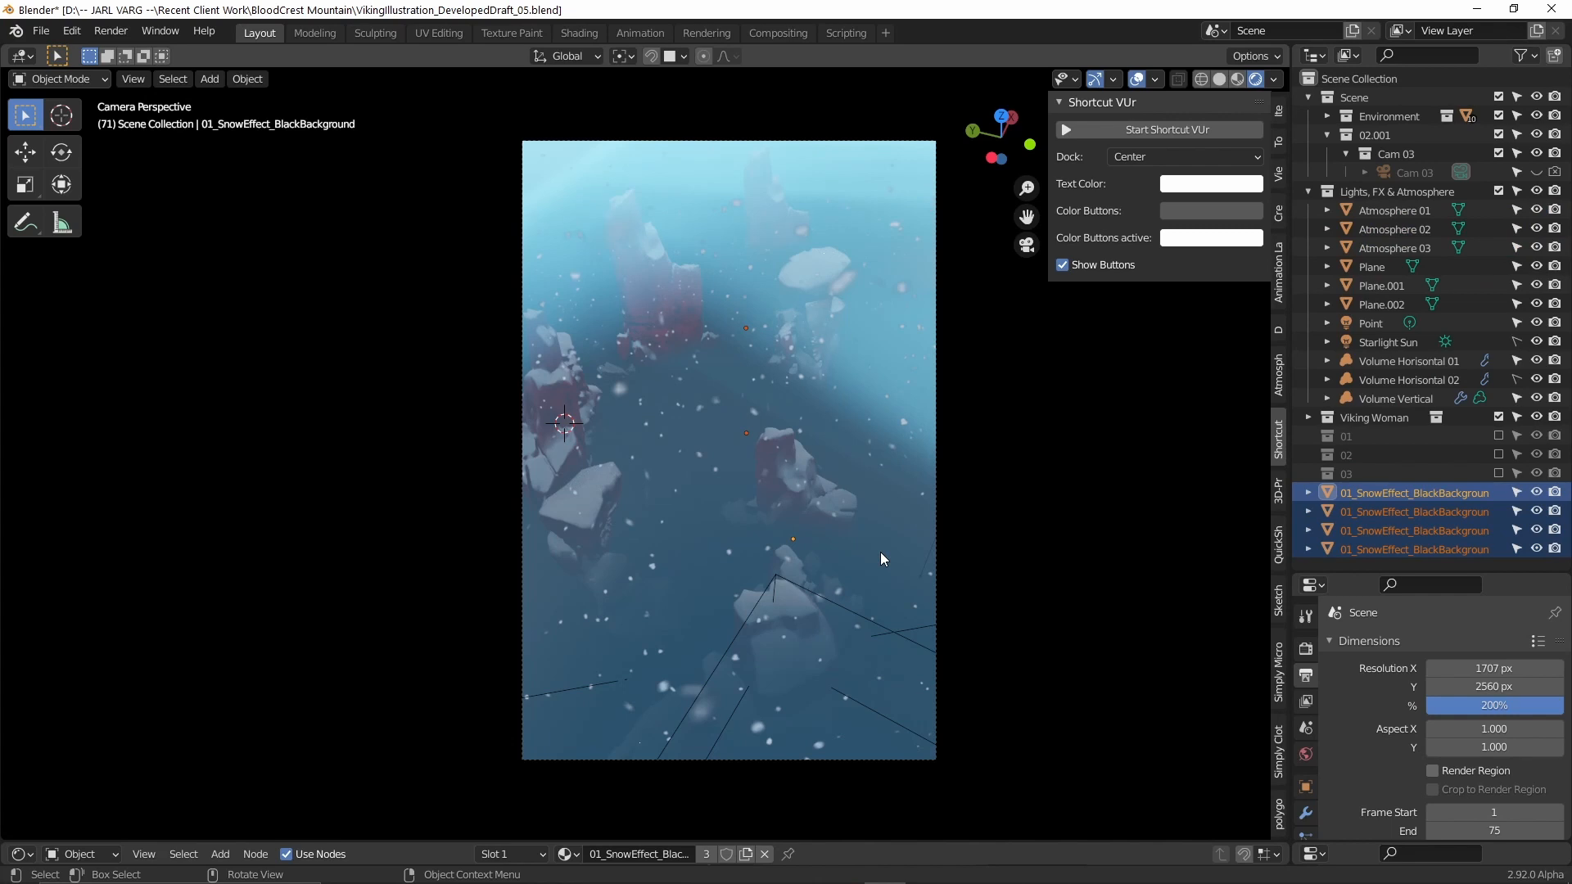
Move the four snow effect planes into a new collection named Snow Effect.
{"action": "key", "text": "m"}
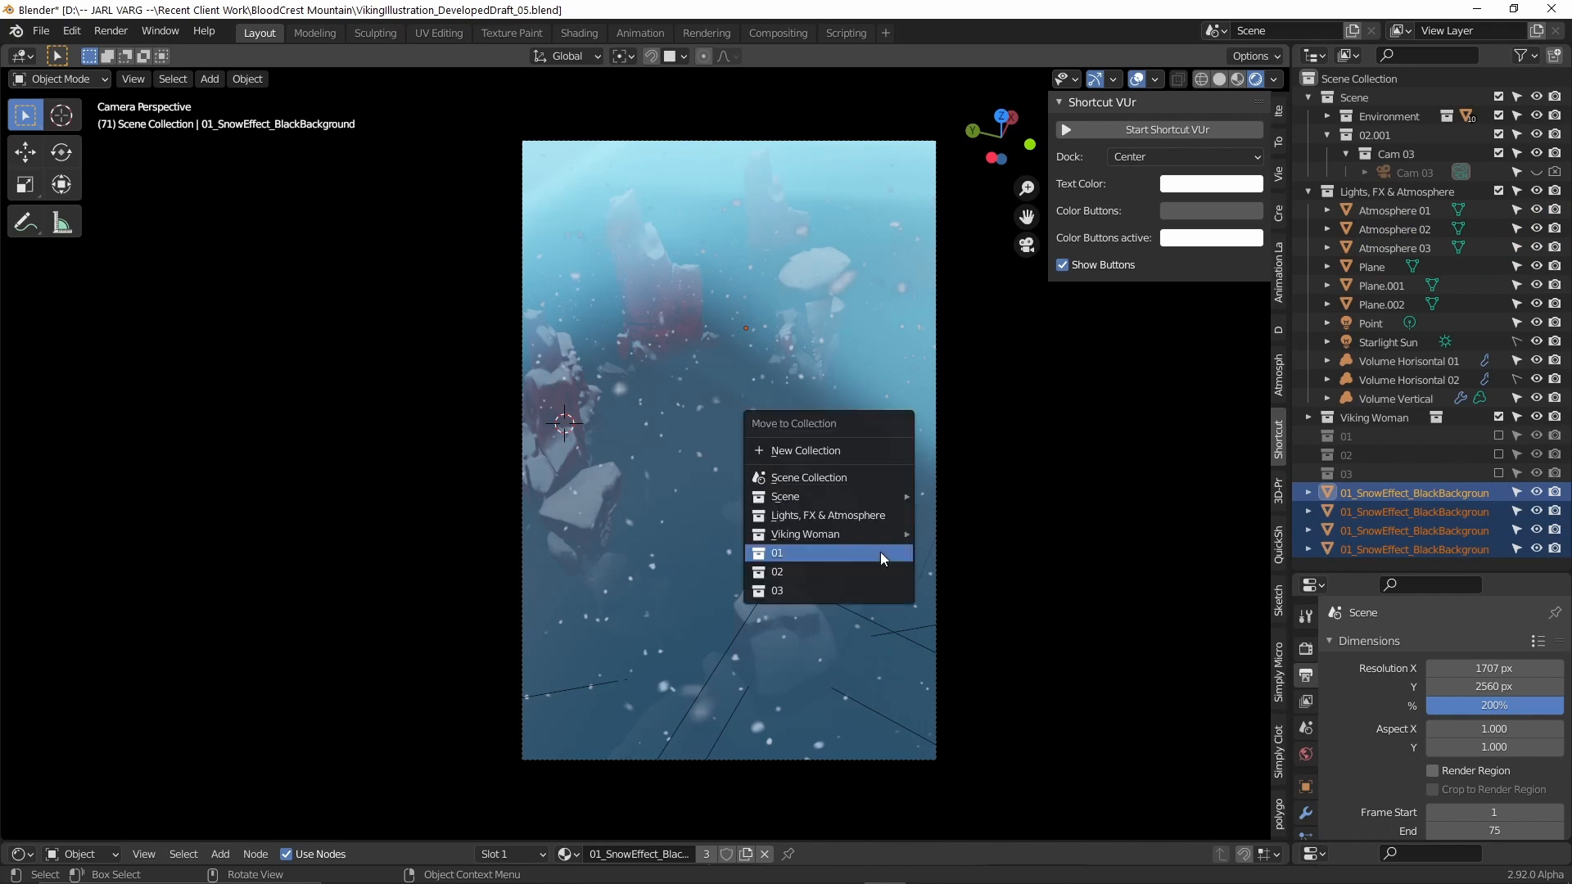
{"action": "left_click", "coordinate": [843, 443]}
{"action": "type", "text": "Snow Evf"}
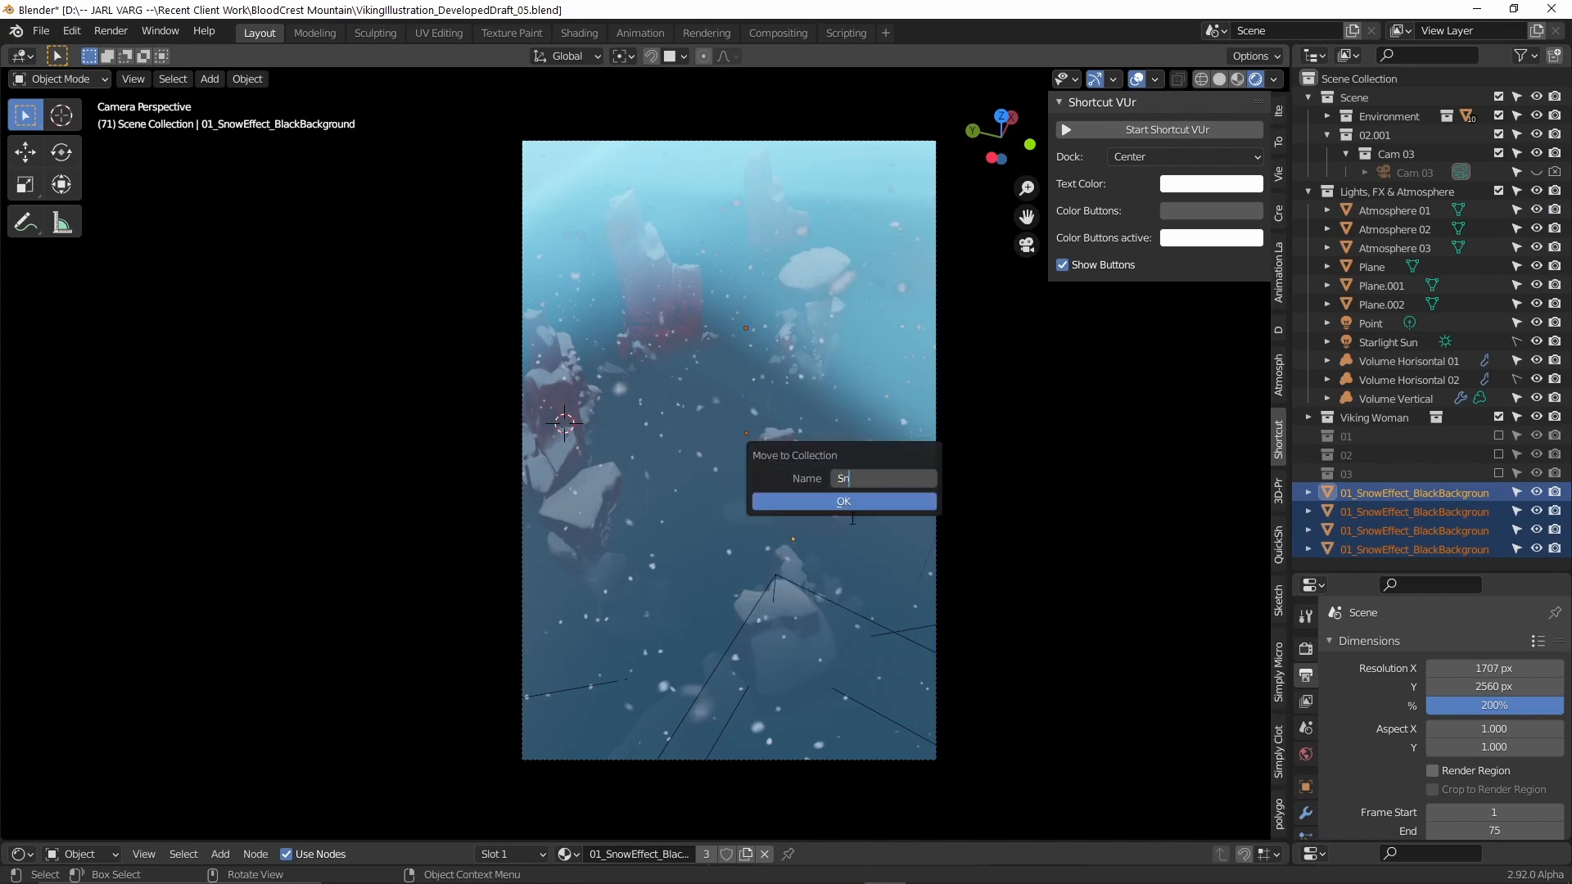
{"action": "key", "text": "BackSpace"}
{"action": "key", "text": "BackSpace"}
{"action": "type", "text": "ffect"}
{"action": "left_click", "coordinate": [851, 501]}
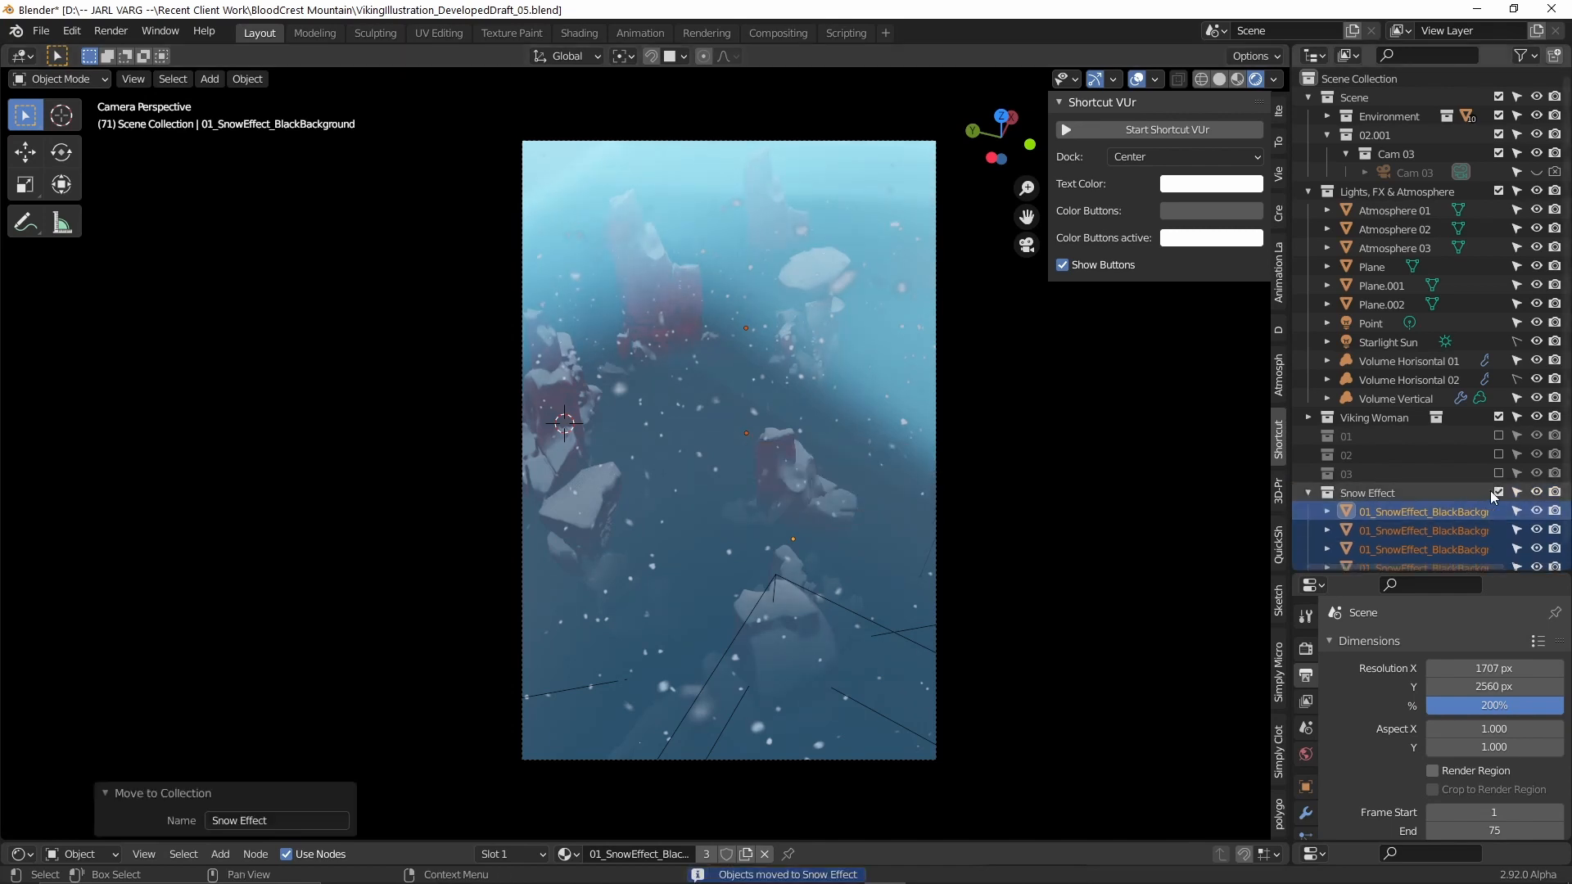
Enable a transparent film background in the render settings.
{"action": "scroll", "coordinate": [1491, 497], "scroll_direction": "down", "scroll_amount": 1}
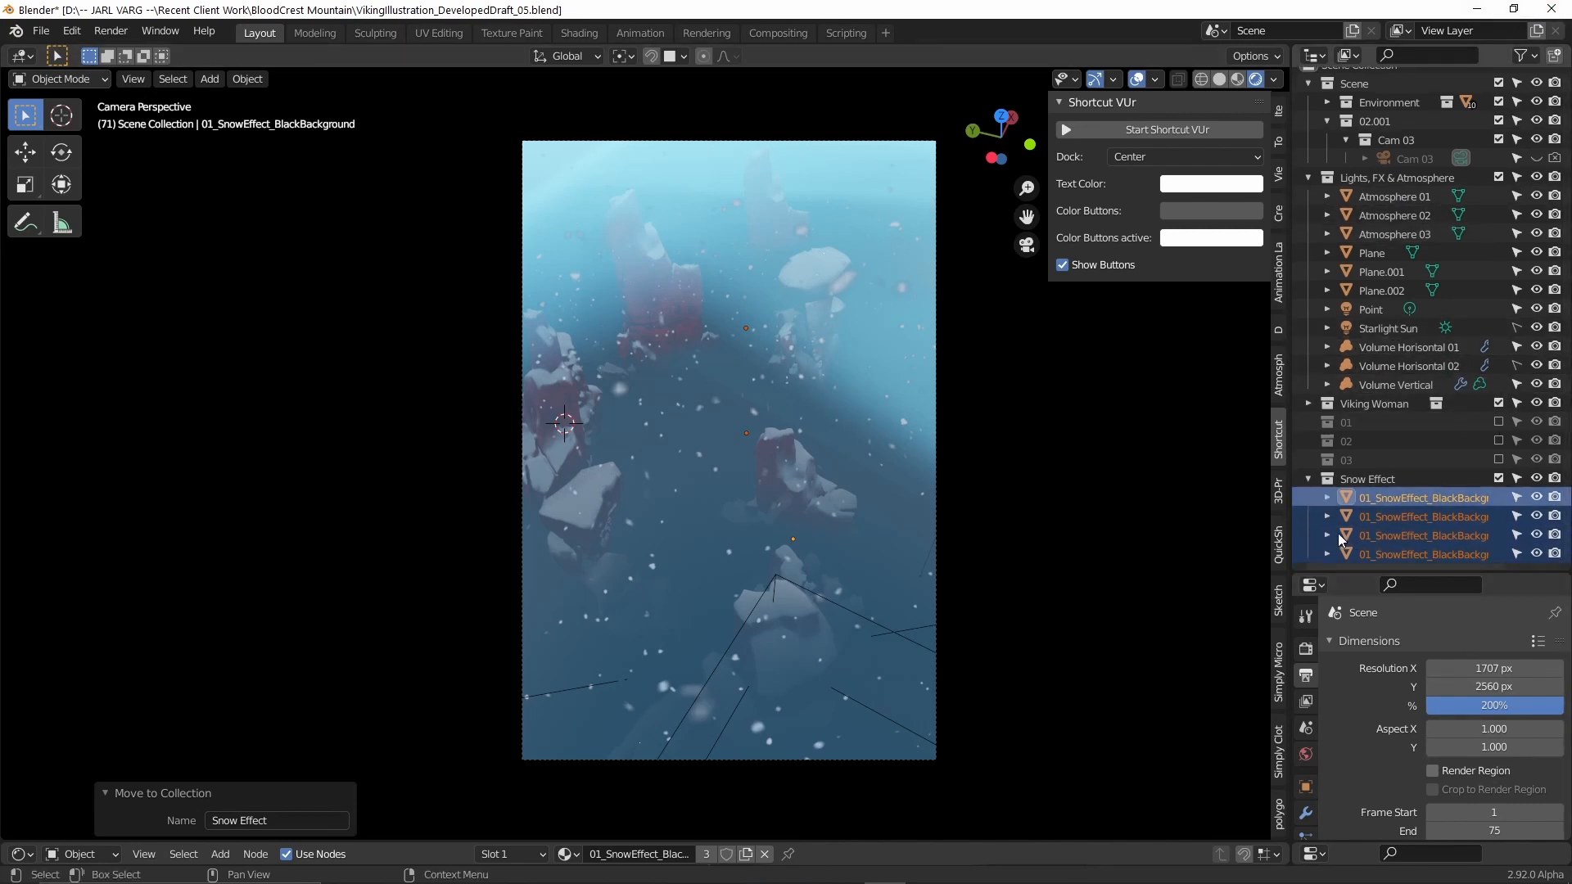
{"action": "scroll", "coordinate": [1409, 688], "scroll_direction": "down", "scroll_amount": 5}
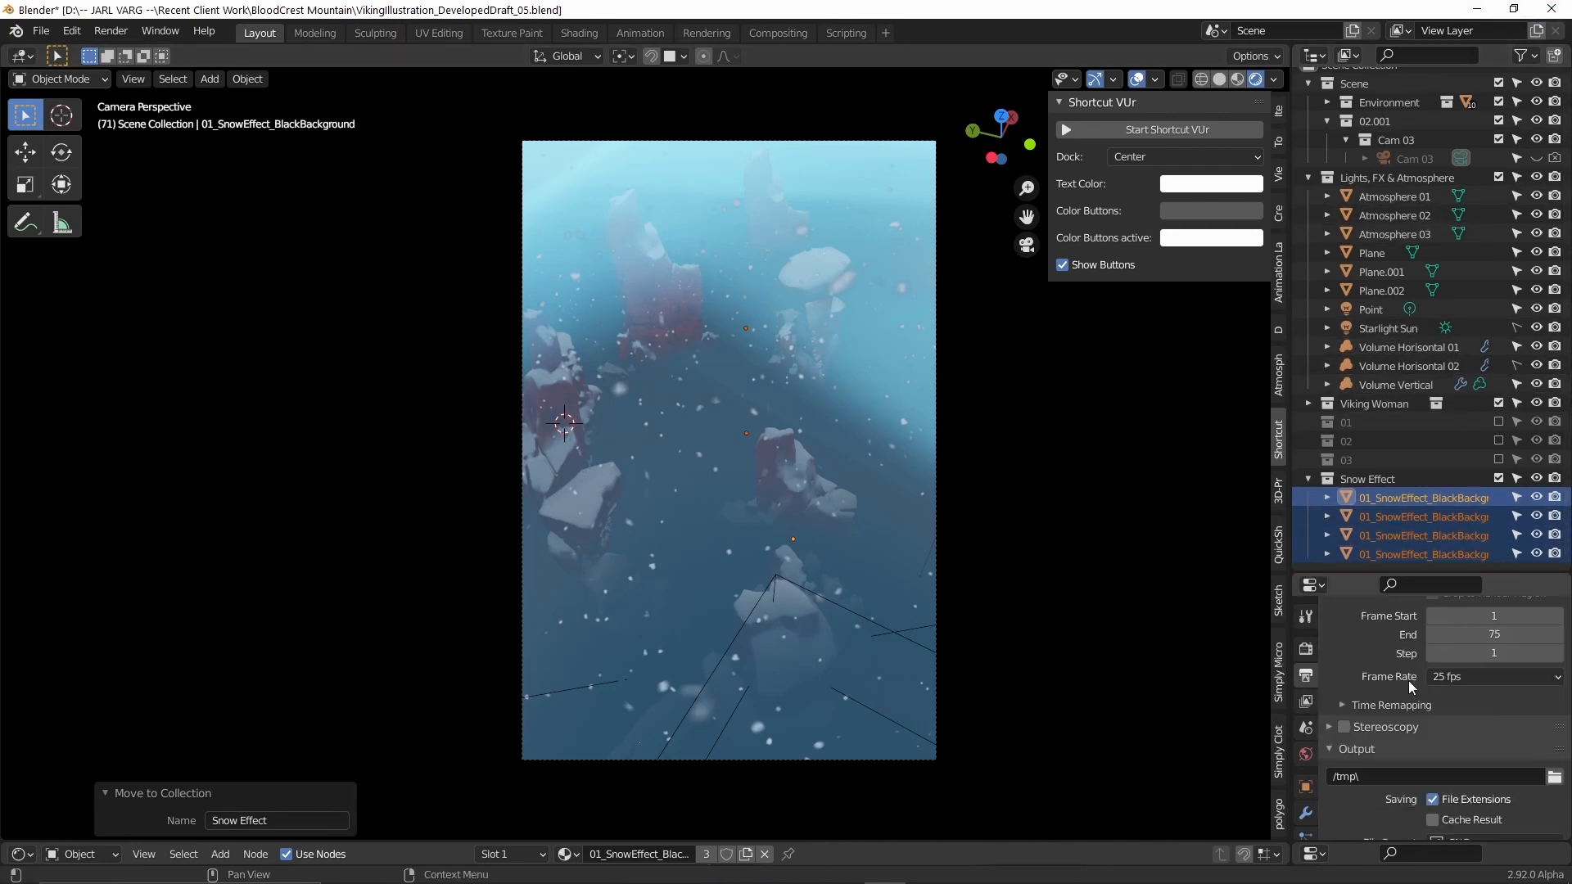
{"action": "left_click", "coordinate": [1306, 649]}
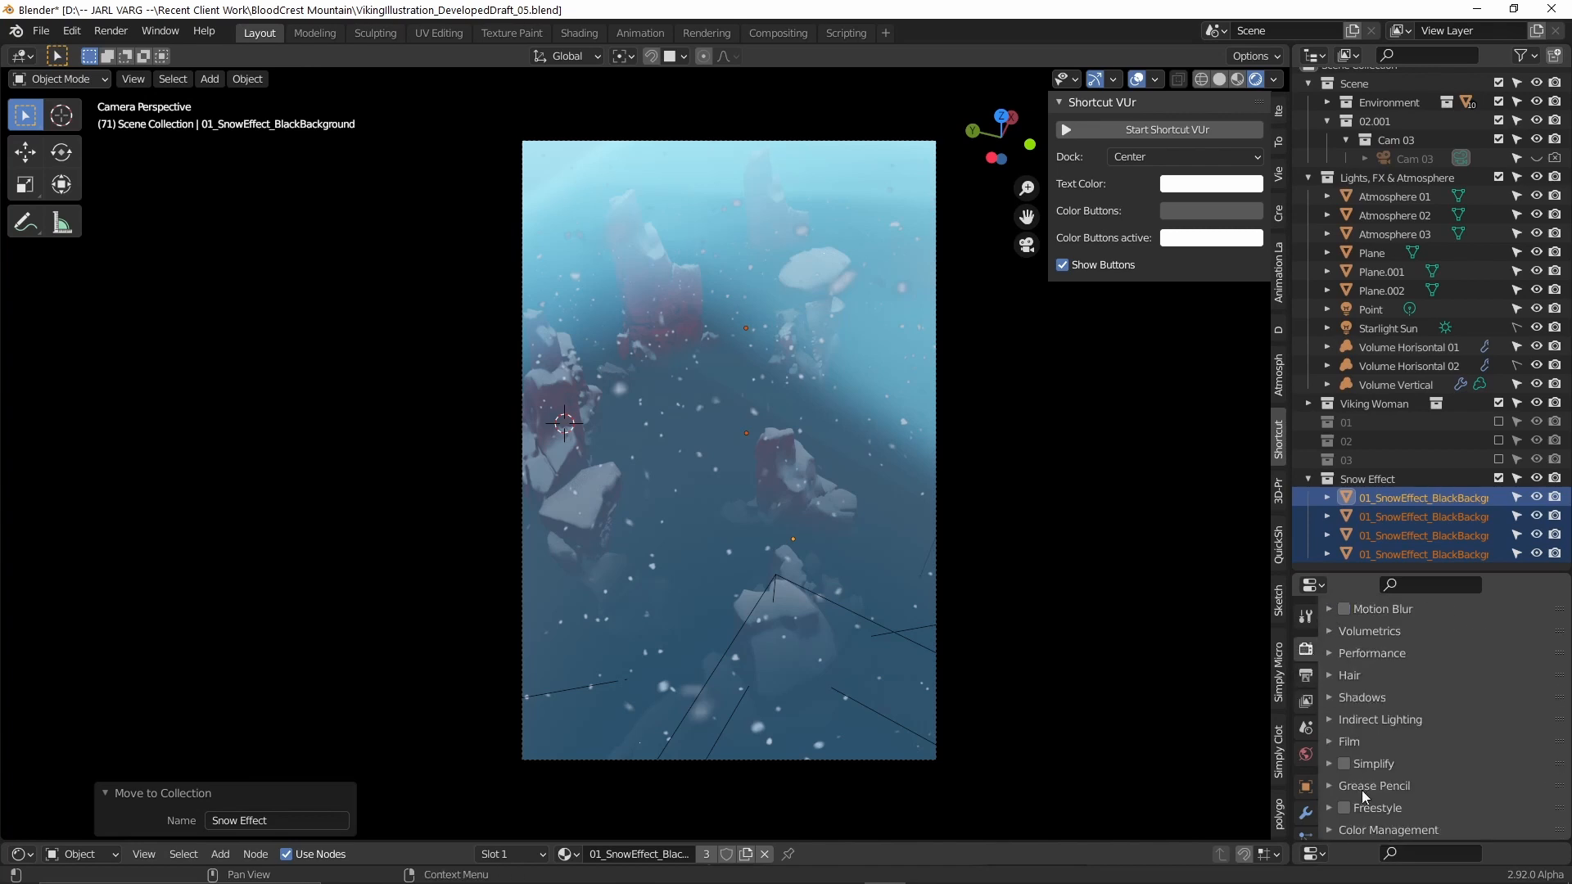
{"action": "left_click", "coordinate": [1333, 740]}
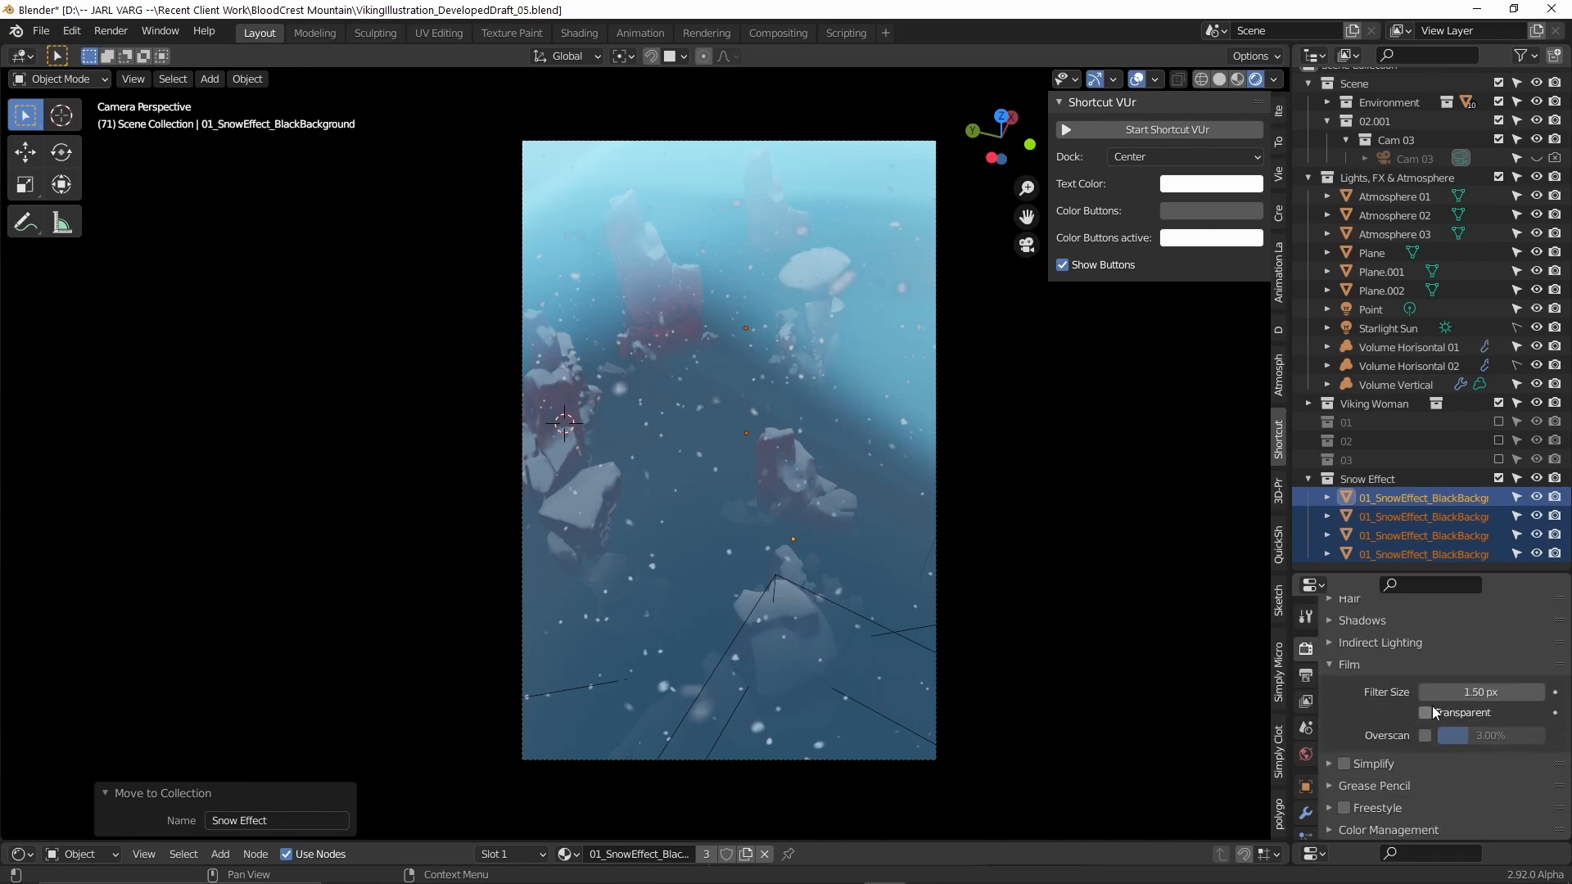
{"action": "left_click", "coordinate": [1424, 712]}
Exclude the Lights, FX & Atmosphere and Viking Woman collections from the view layer.
{"action": "scroll", "coordinate": [1411, 219], "scroll_direction": "up", "scroll_amount": 1}
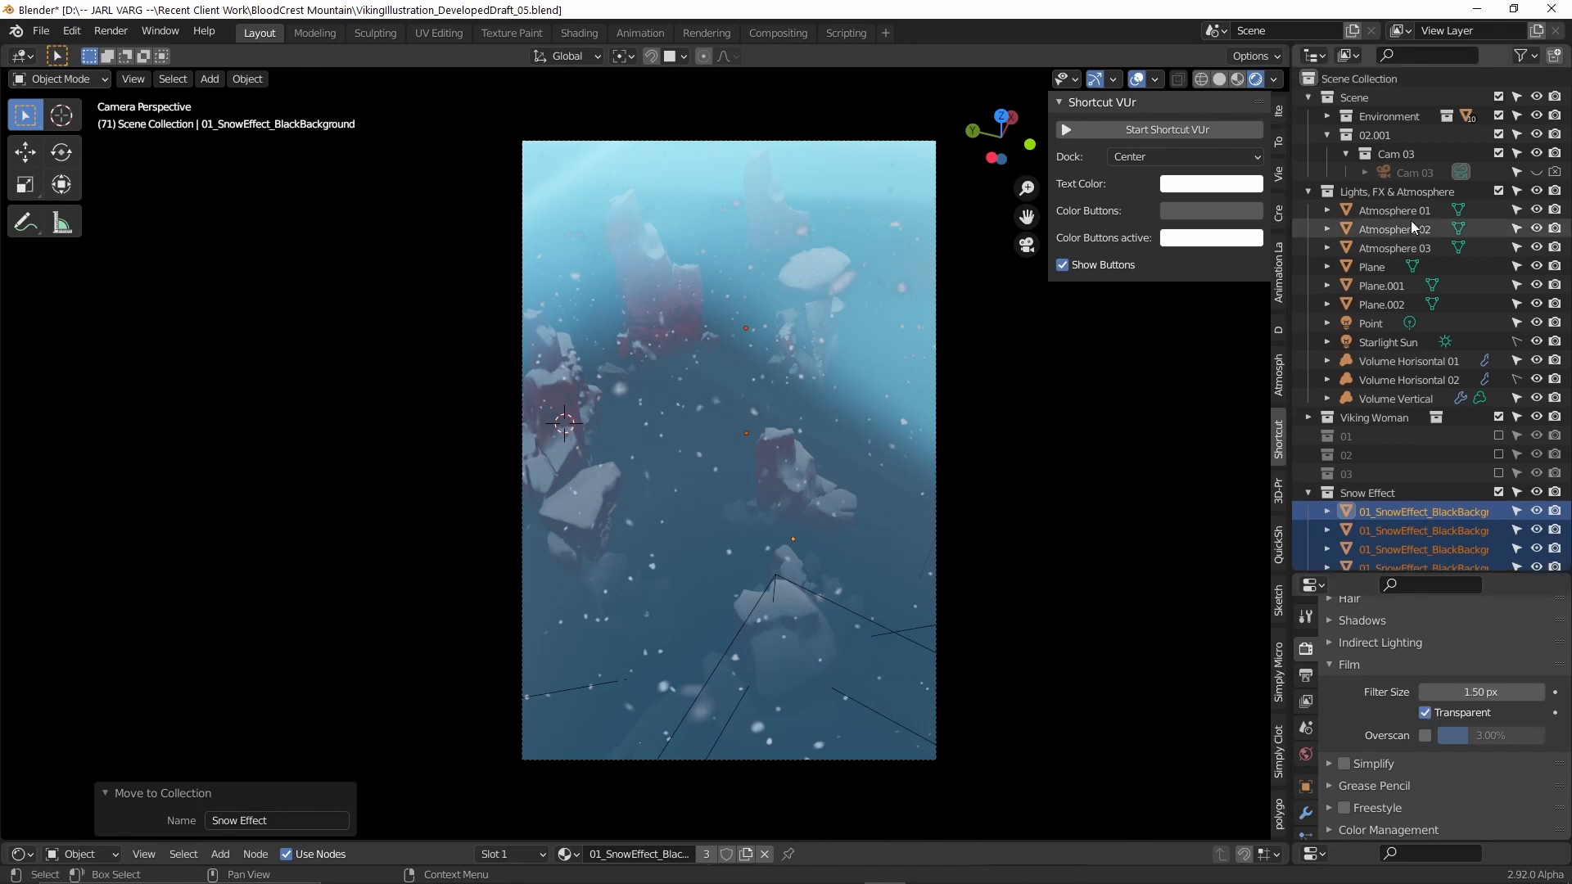
{"action": "left_click", "coordinate": [1497, 190]}
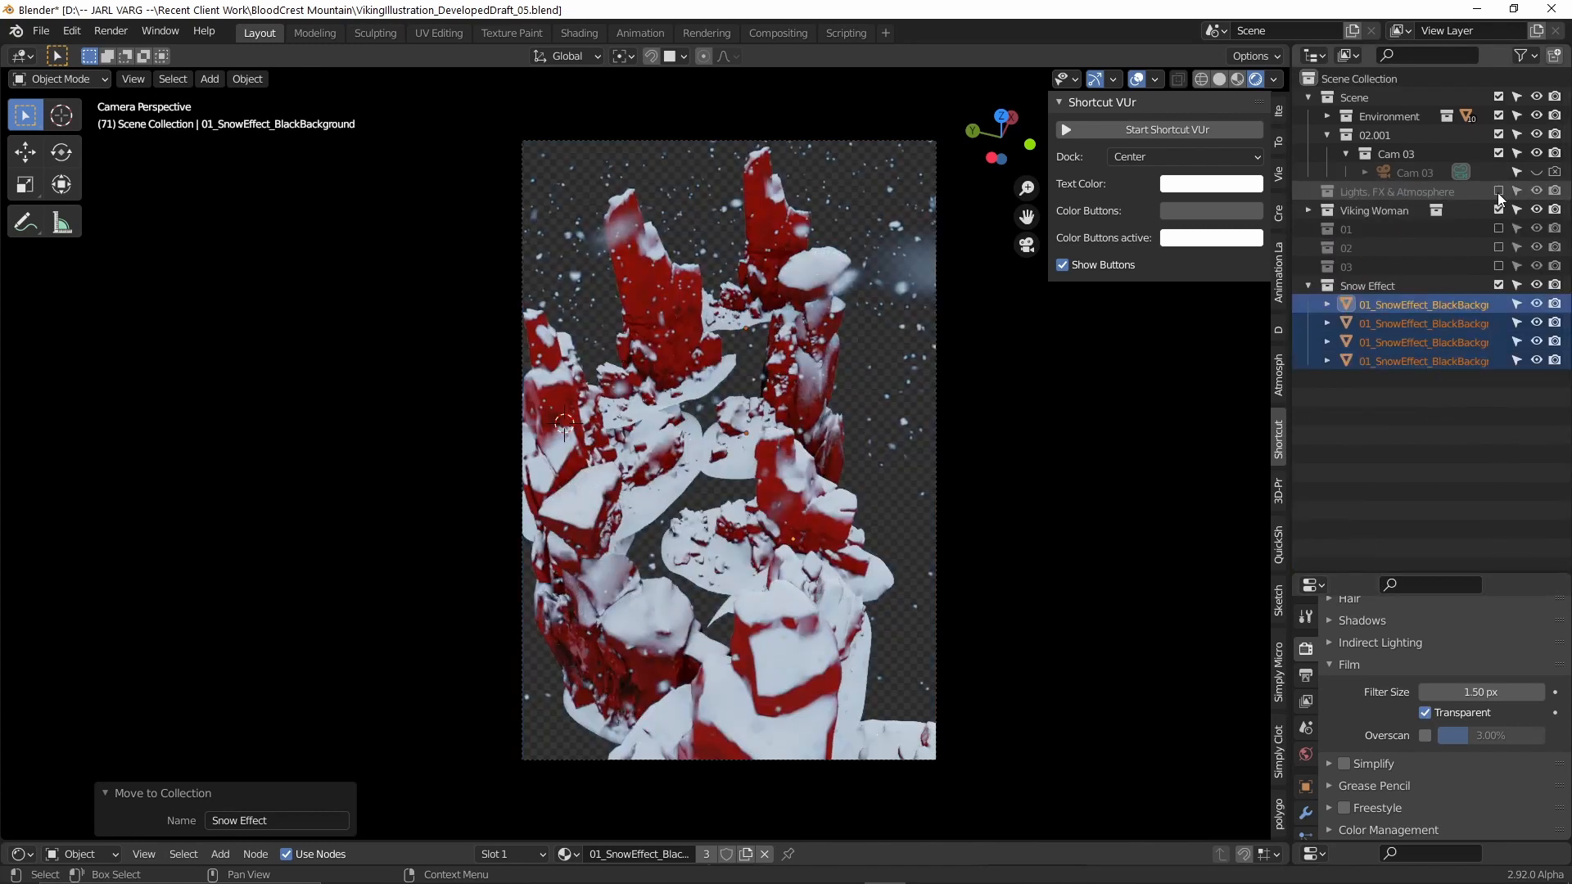
{"action": "left_click", "coordinate": [1498, 209]}
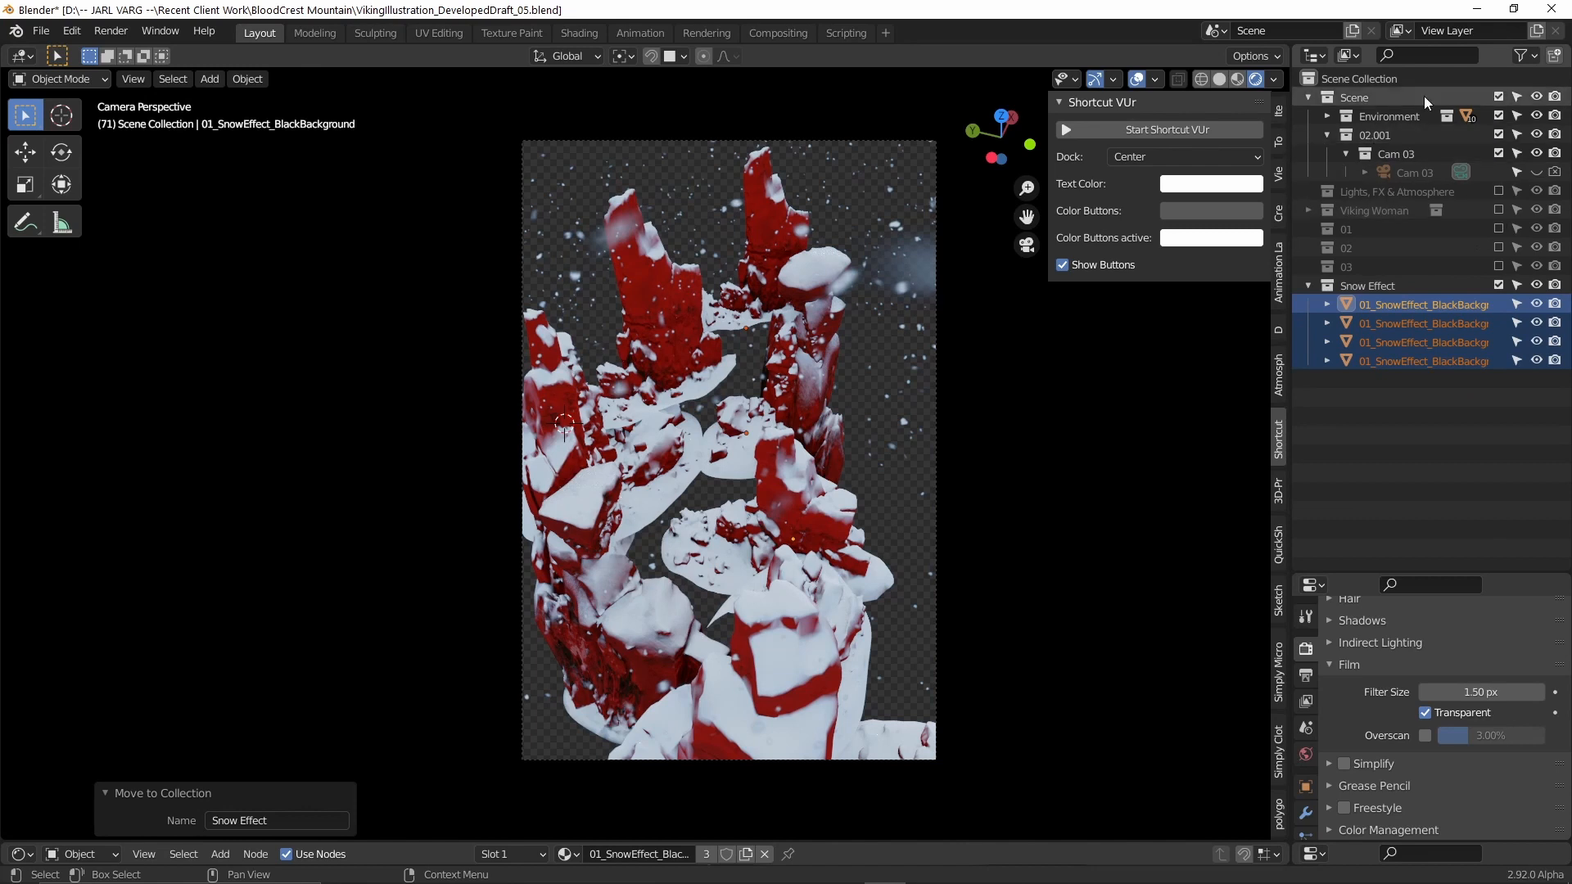
Exclude the Environment collection from the view layer and render the Snow Effect collection alone with a transparent background.
{"action": "left_click", "coordinate": [1497, 116]}
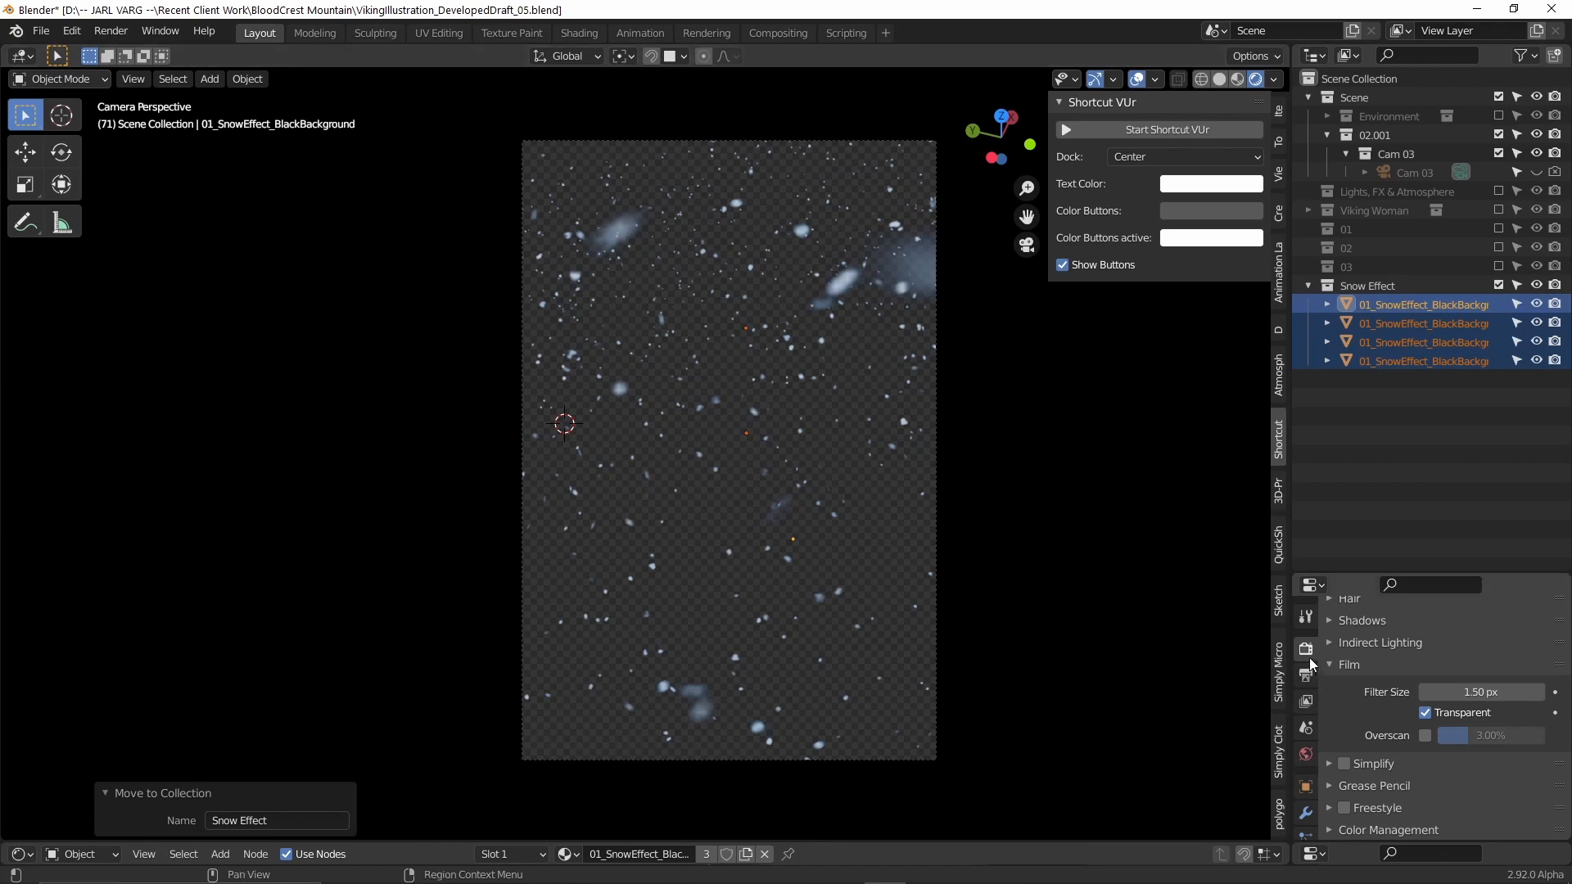
{"action": "left_click", "coordinate": [1425, 713]}
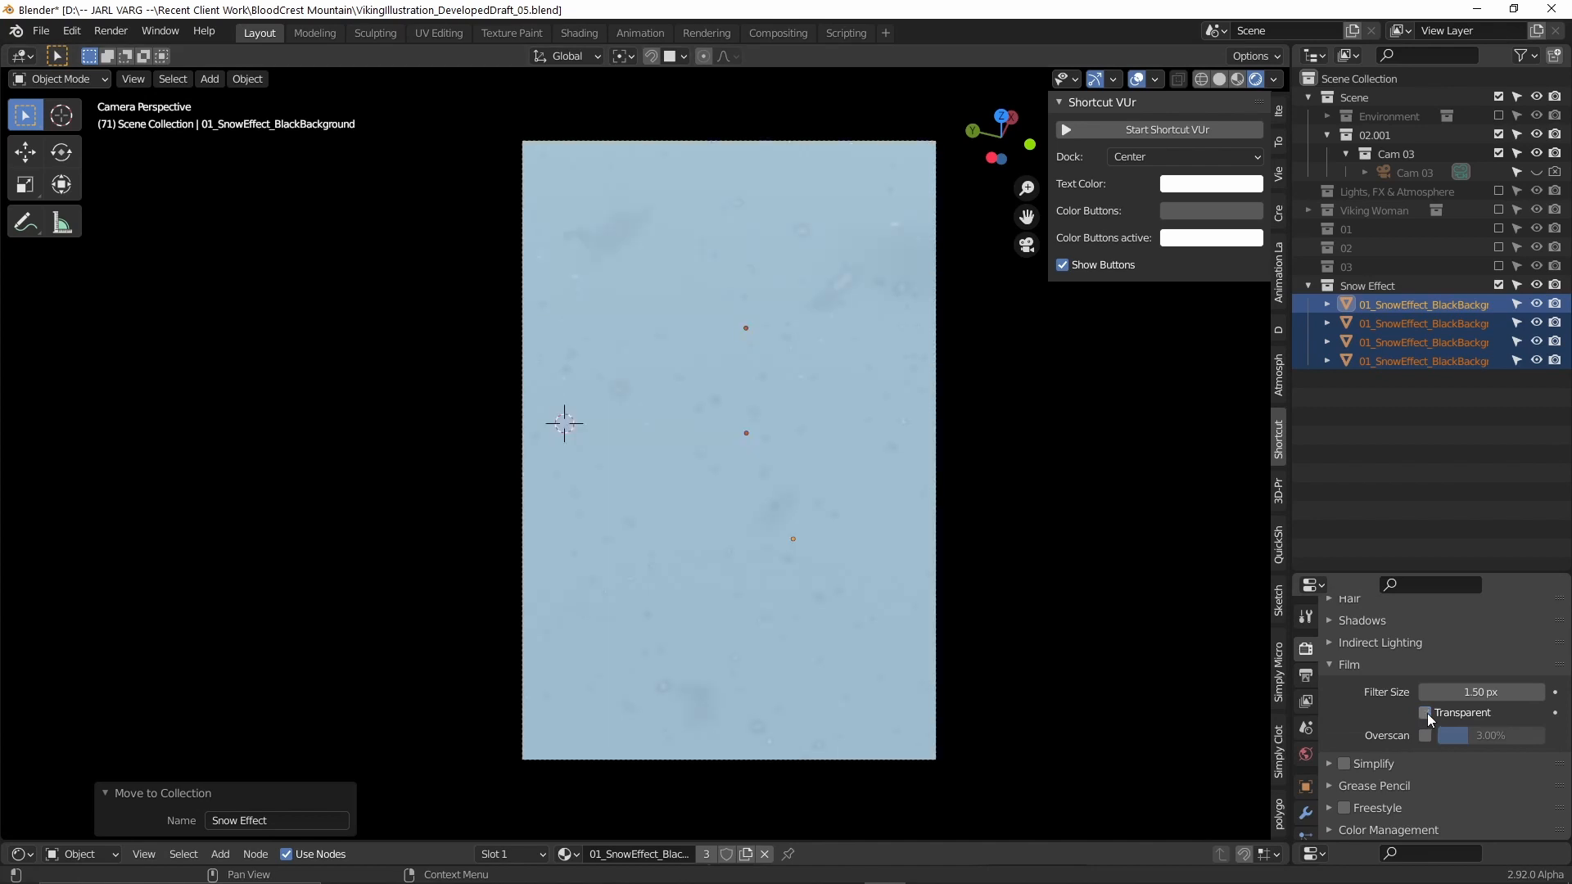
{"action": "left_click", "coordinate": [1425, 713]}
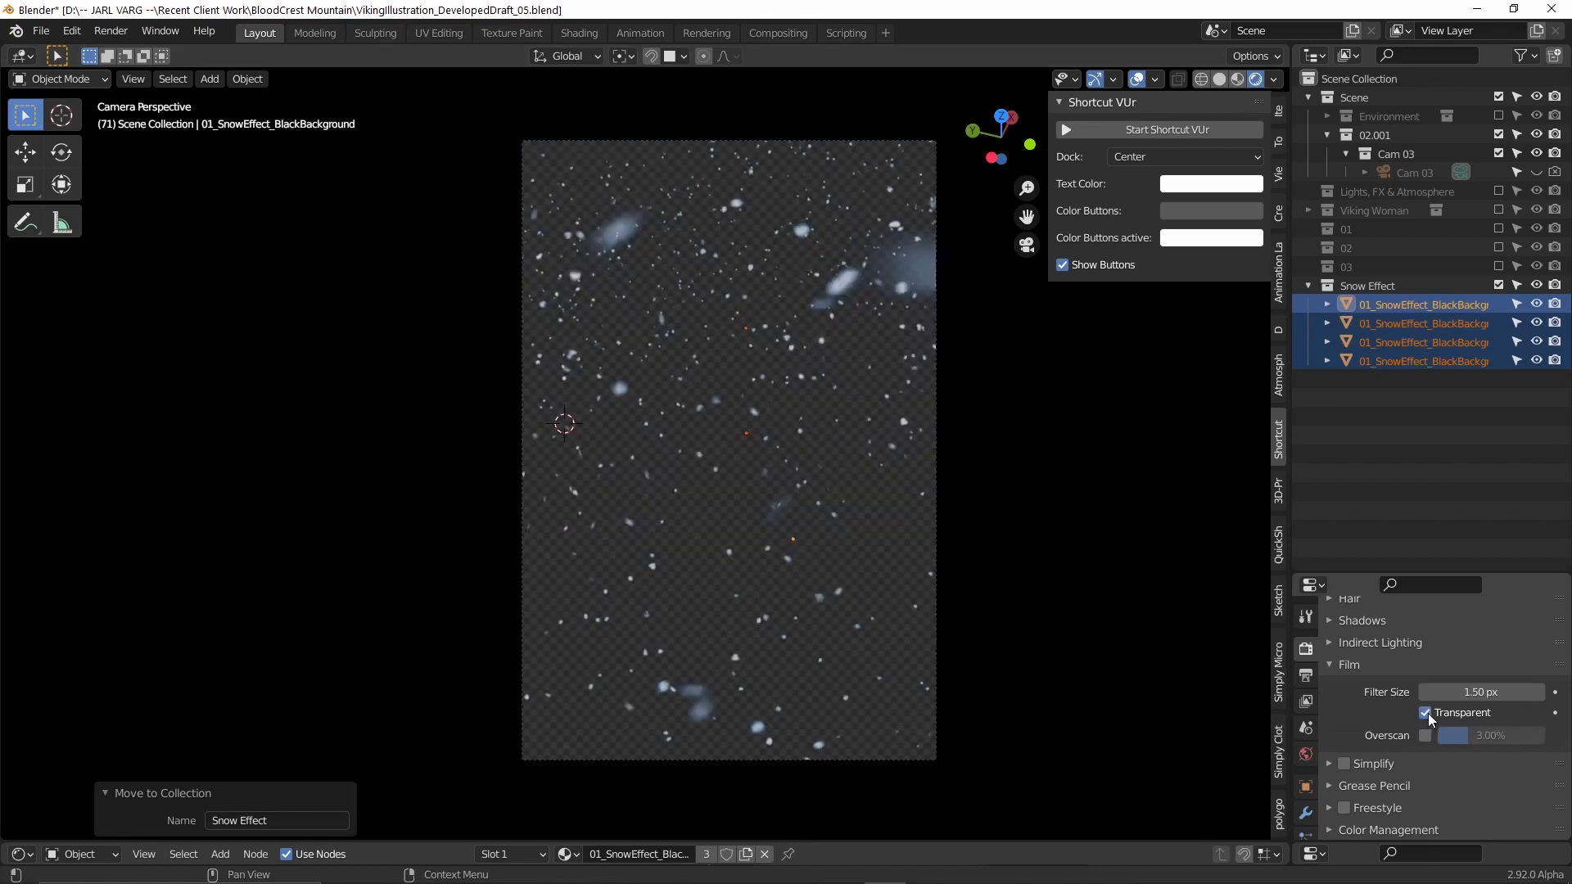
{"action": "left_click", "coordinate": [1306, 674]}
{"action": "scroll", "coordinate": [1515, 695], "scroll_direction": "up", "scroll_amount": 10}
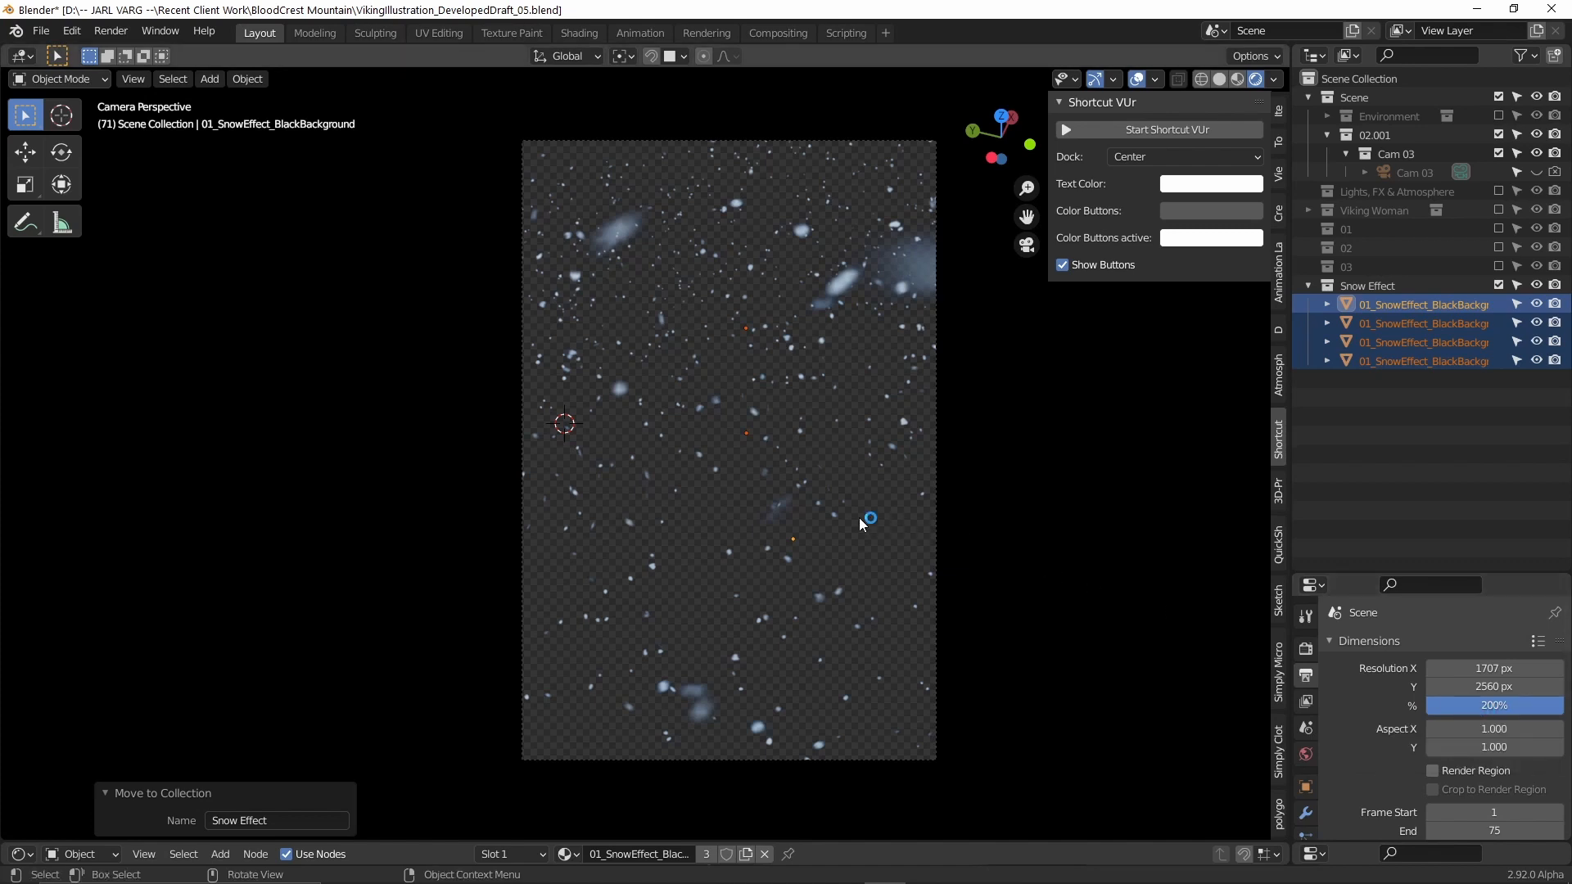
{"action": "key", "text": "F12"}
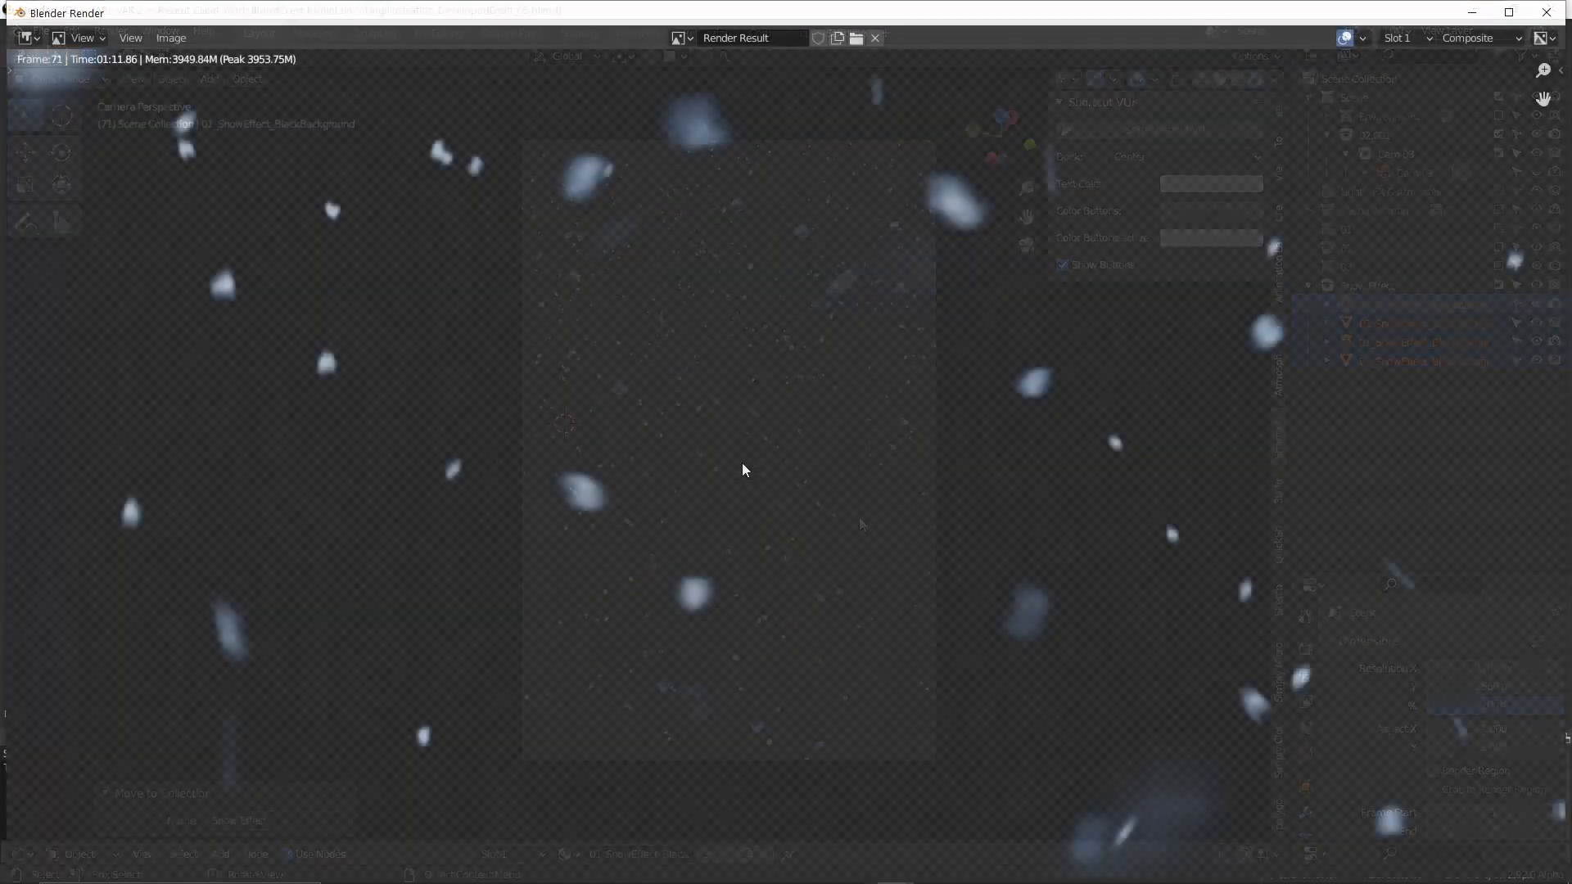
{"action": "key", "text": "Home"}
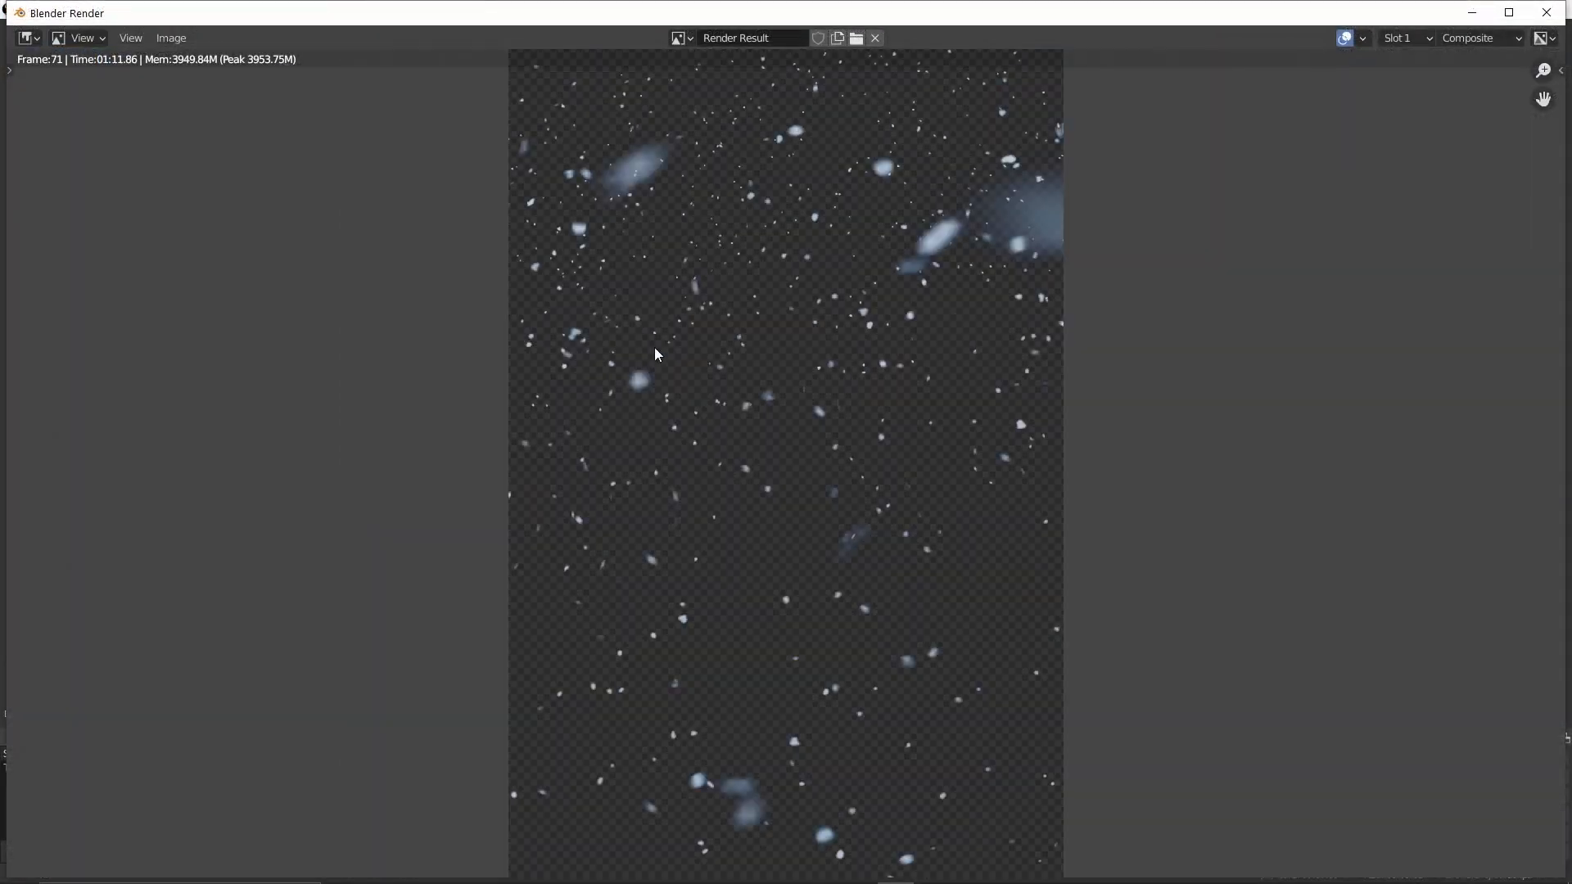
Start saving the snow render as an image and create a folder named Renders (Layers) inside BloodCrest Mountain.
{"action": "left_click", "coordinate": [171, 38]}
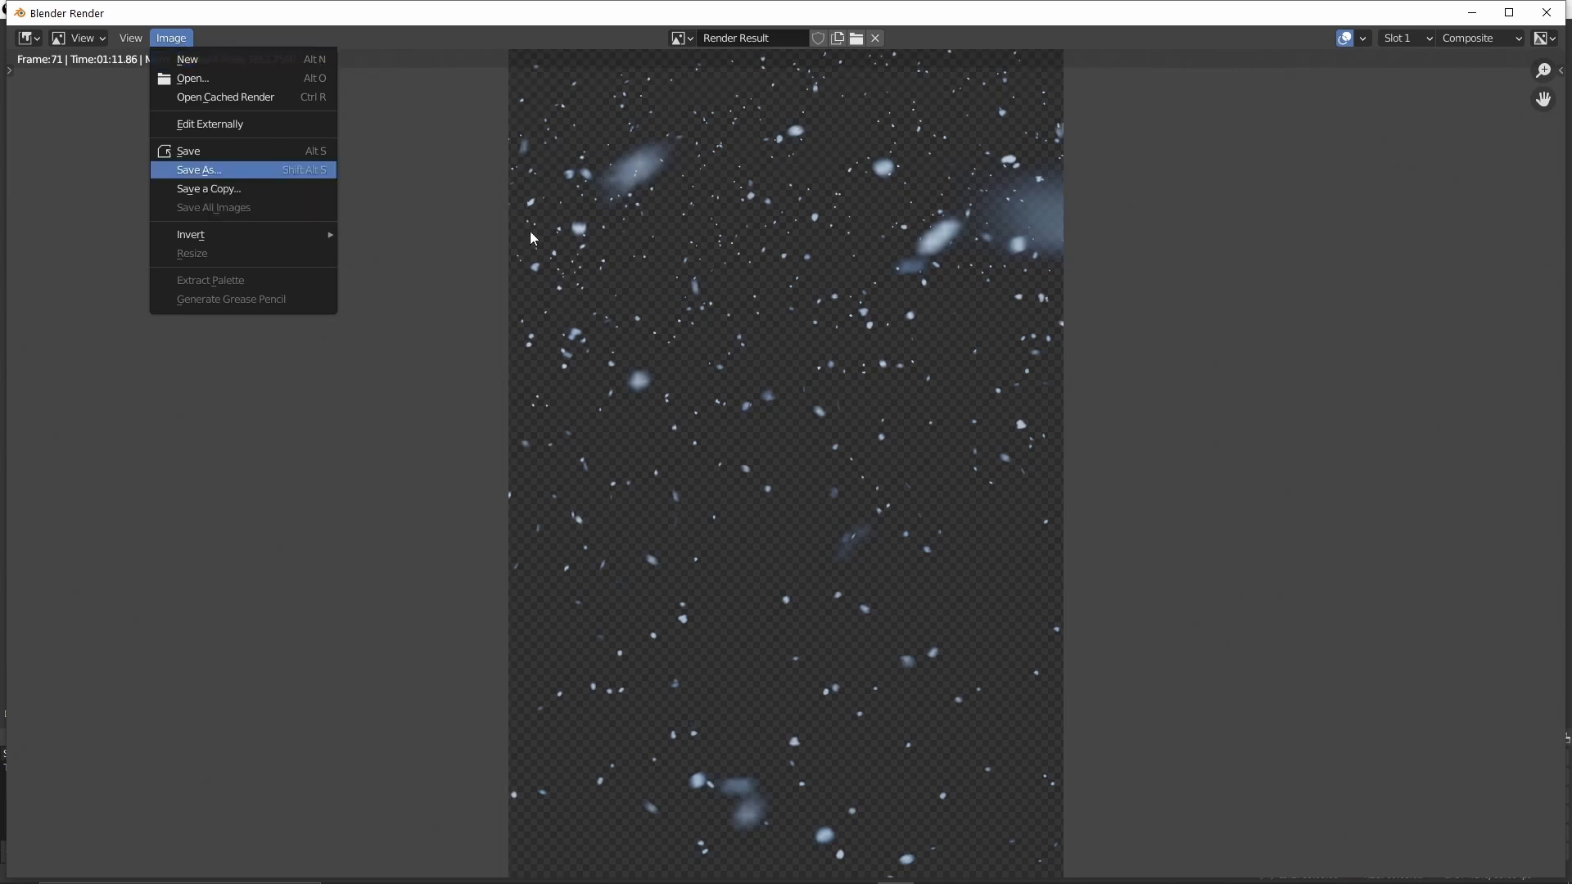
{"action": "left_click", "coordinate": [203, 170]}
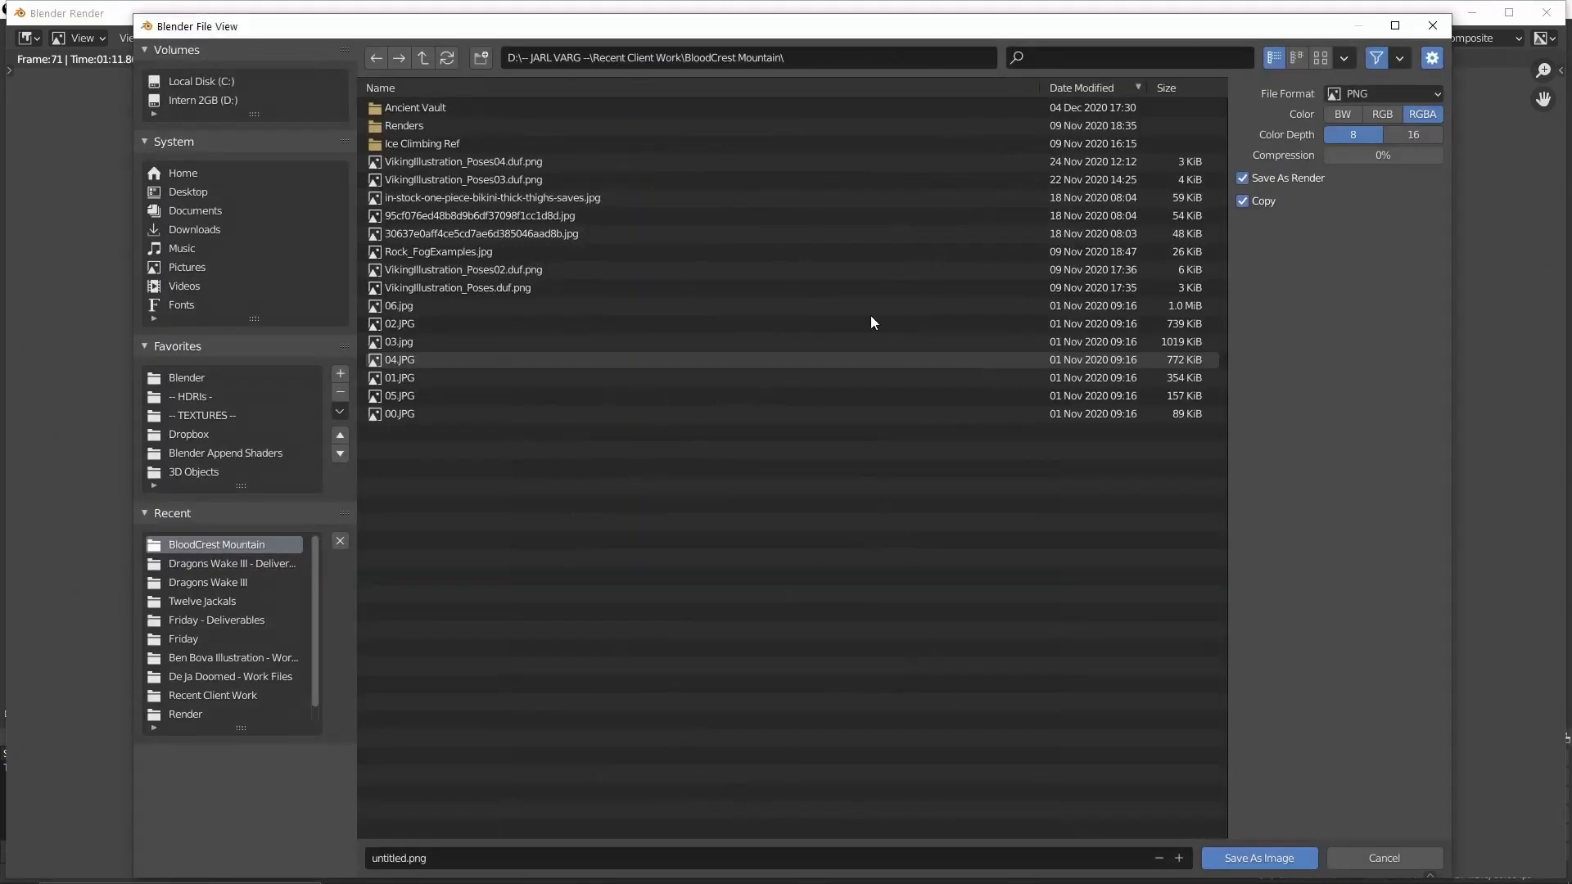
{"action": "left_click", "coordinate": [481, 58]}
{"action": "type", "text": "Renders (Layers)"}
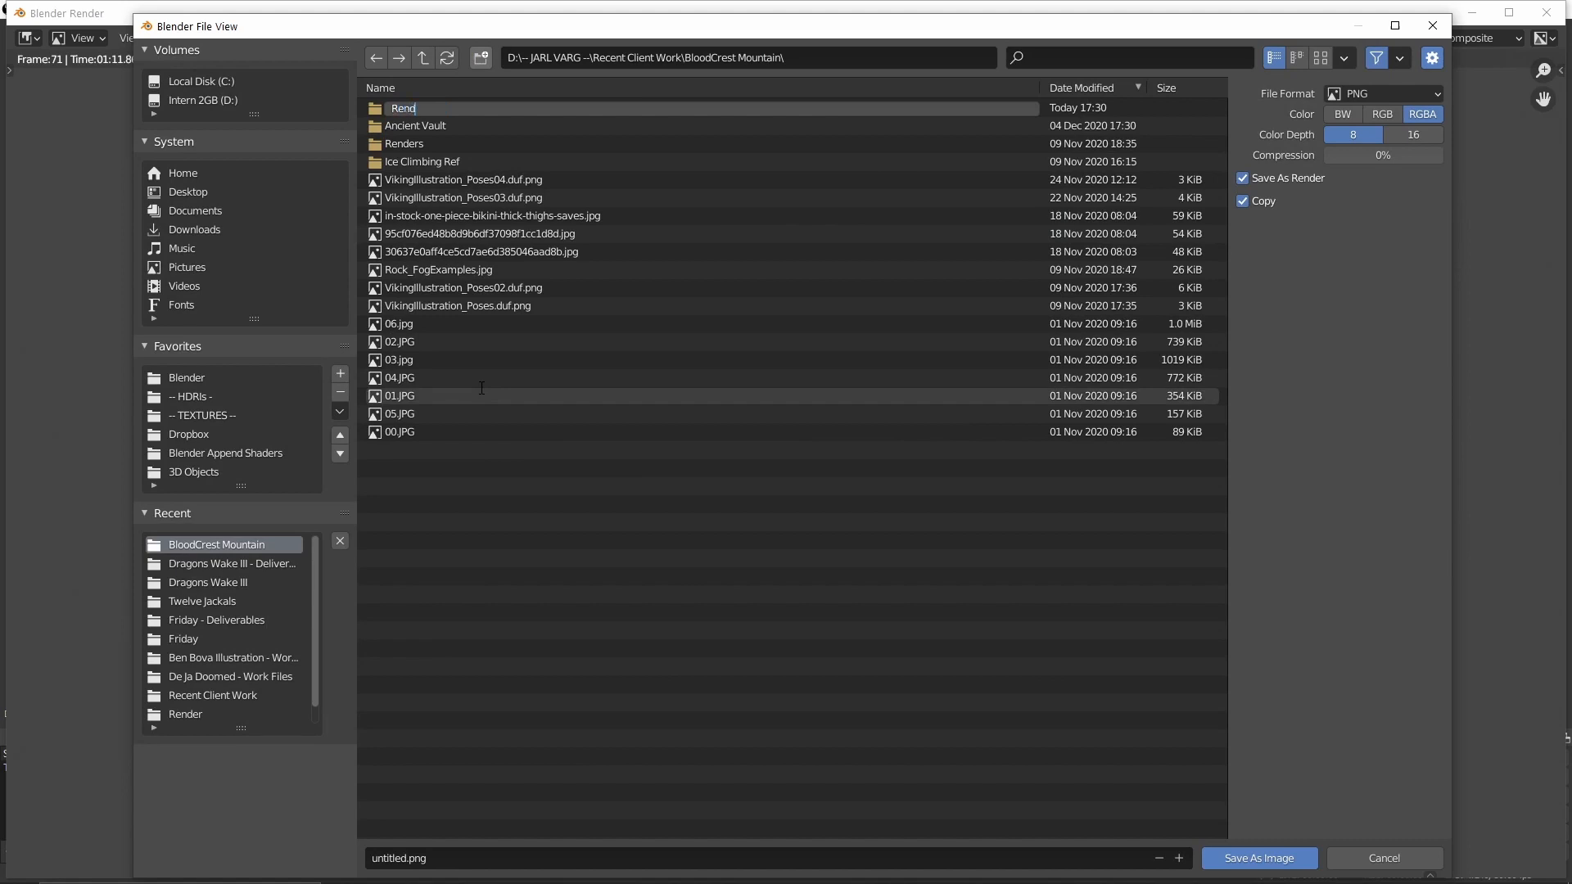
{"action": "key", "text": "Return"}
Save the snow render as 00.png in PNG format with RGBA color and close the render view.
{"action": "left_click", "coordinate": [430, 857]}
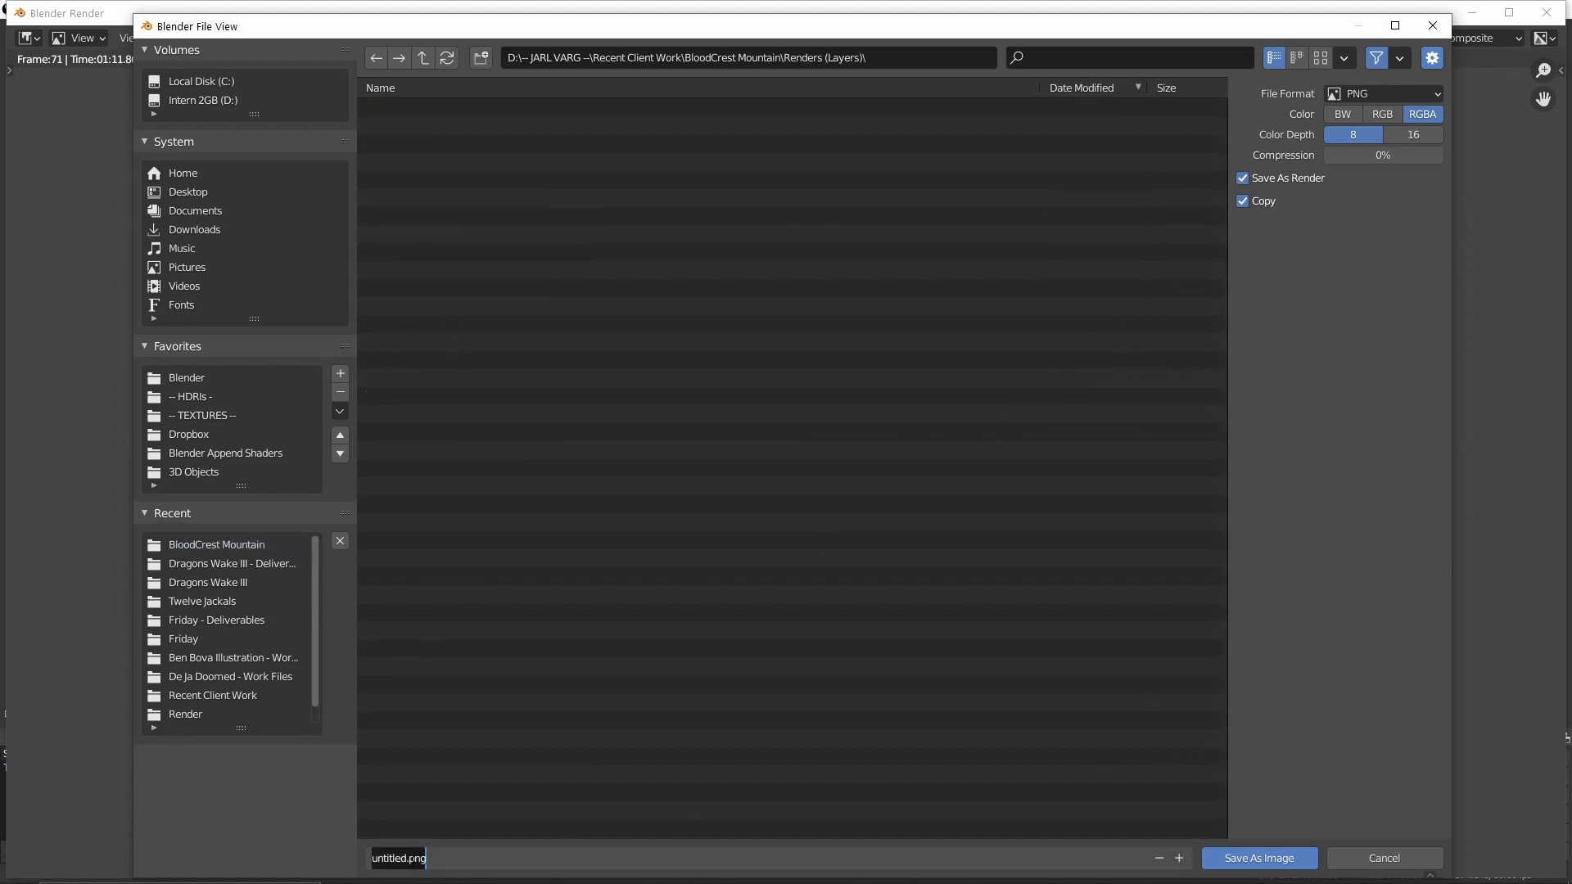
{"action": "left_click_drag", "start_coordinate": [406, 858], "coordinate": [346, 860]}
{"action": "type", "text": "00"}
{"action": "left_click", "coordinate": [323, 857]}
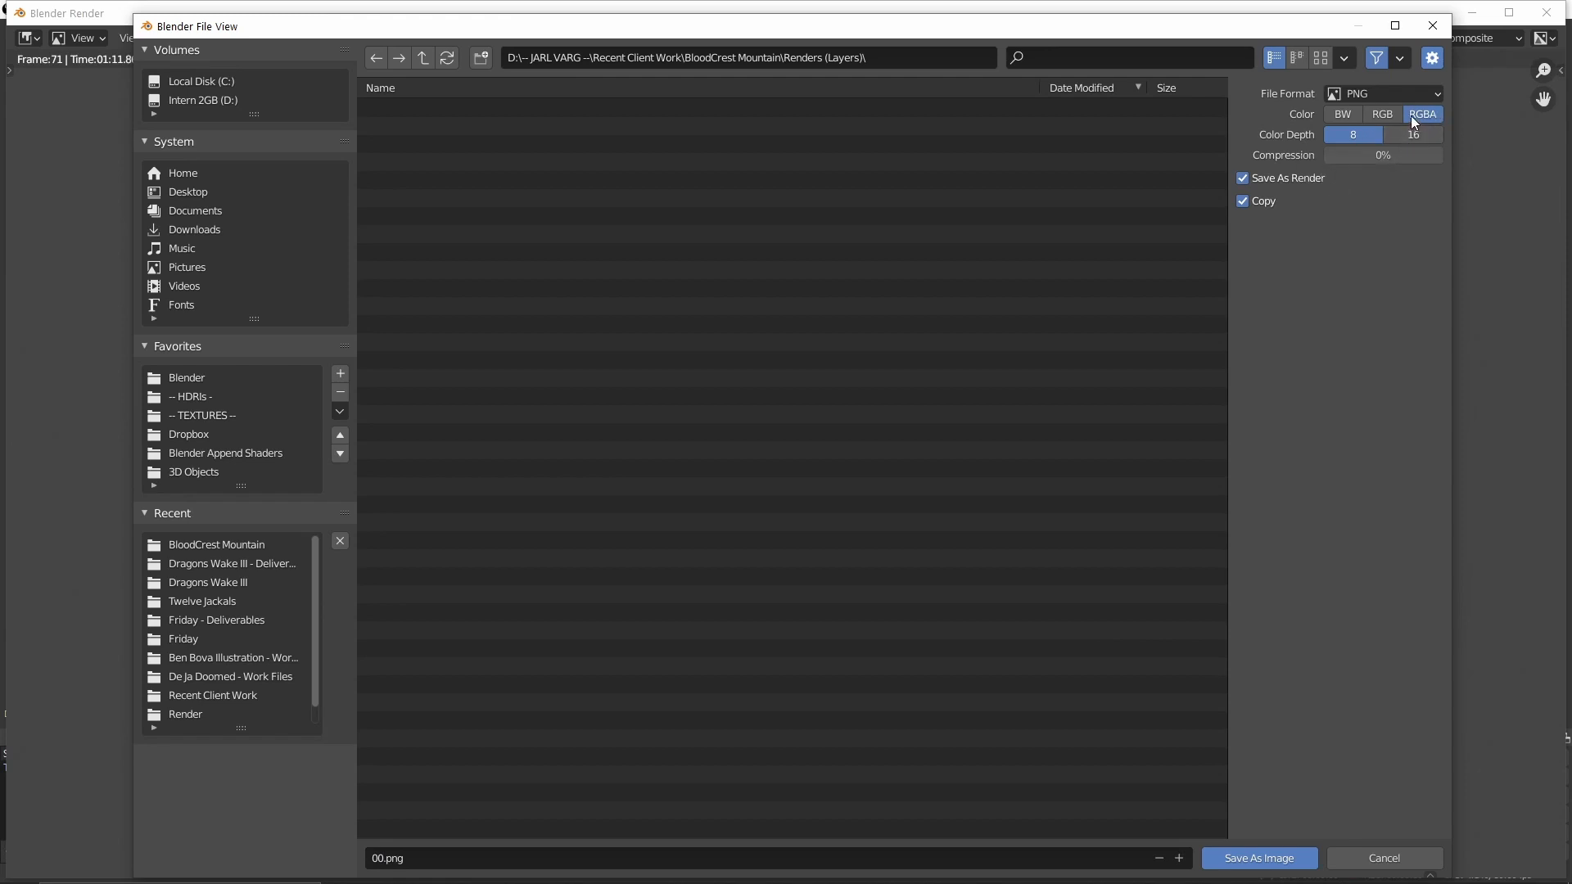
{"action": "left_click", "coordinate": [1372, 89]}
{"action": "left_click", "coordinate": [1372, 88]}
{"action": "left_click", "coordinate": [1393, 114]}
{"action": "left_click", "coordinate": [1433, 115]}
{"action": "left_click", "coordinate": [1278, 856]}
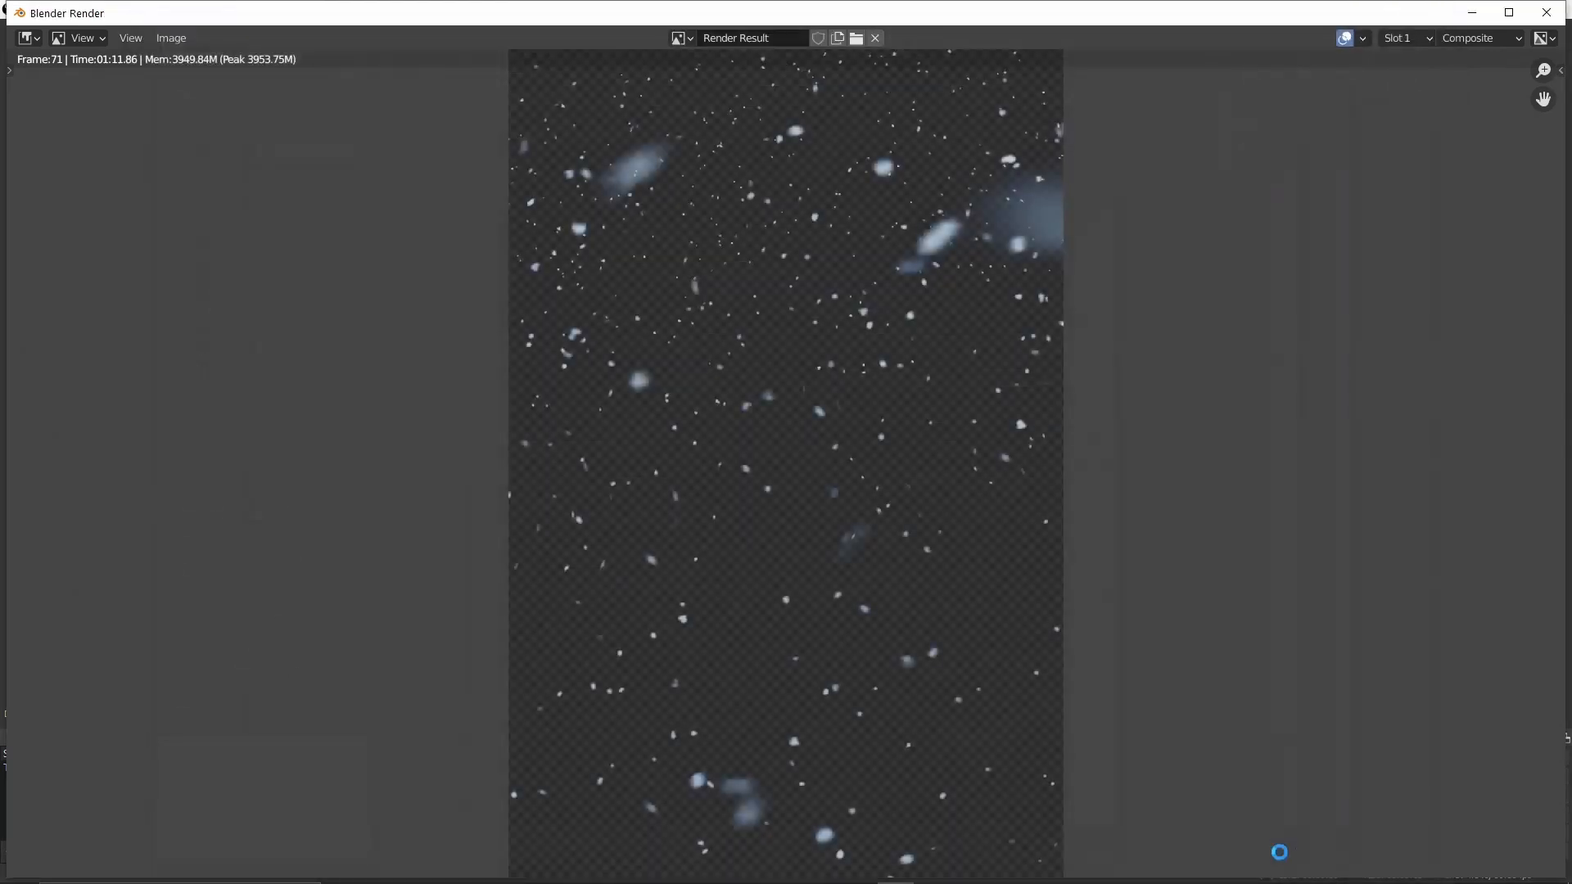
{"action": "key", "text": "Escape"}
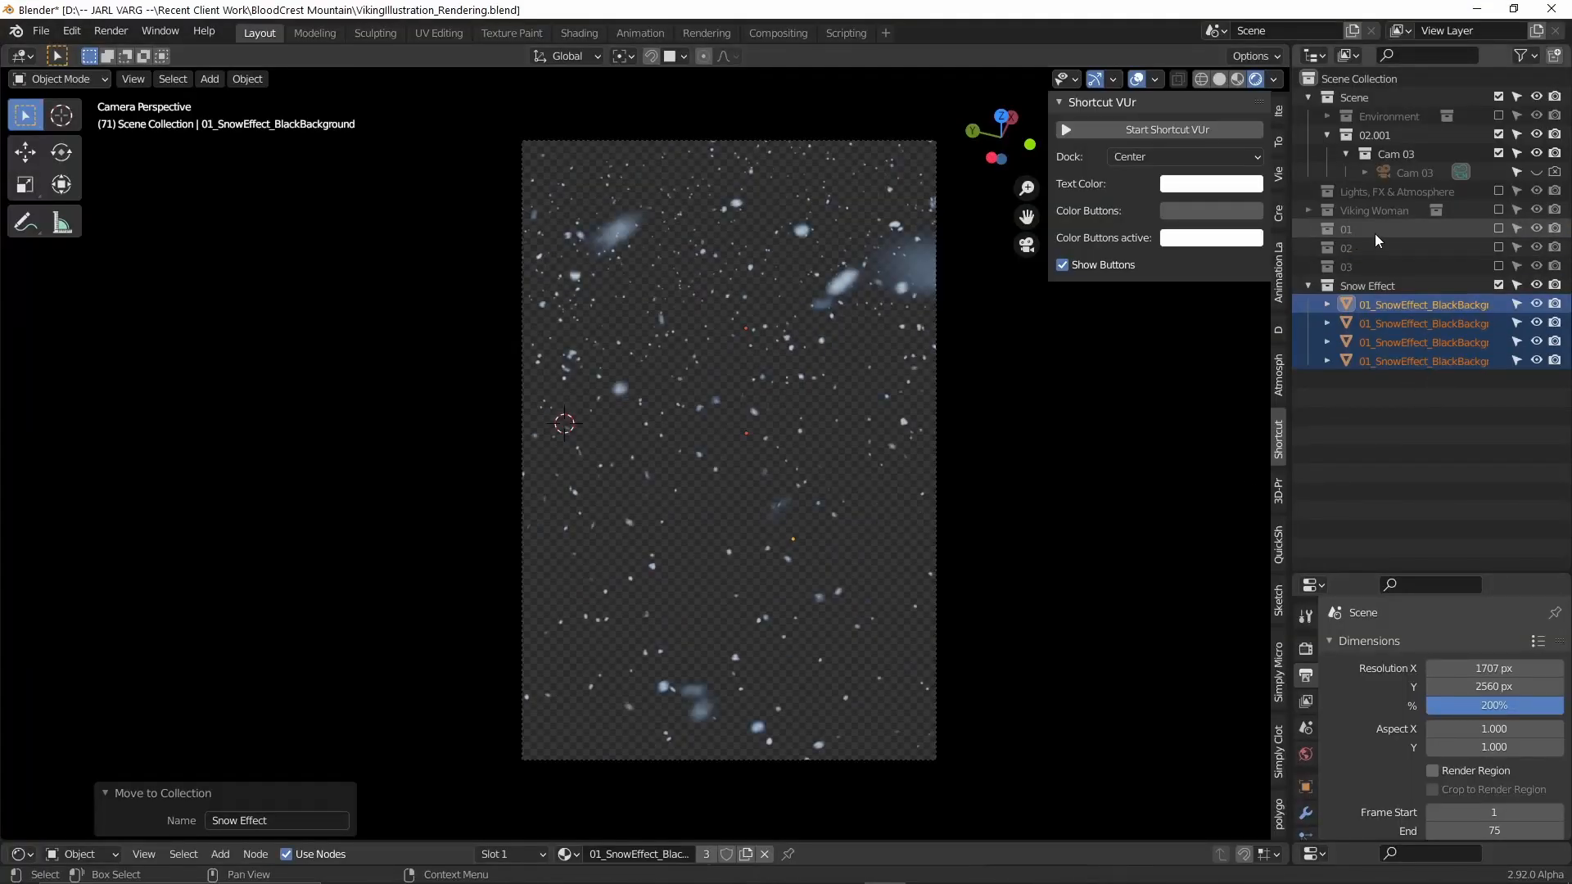
Exclude the Snow Effect collection, include collection 01 in the view layer and render it with transparent film.
{"action": "left_click", "coordinate": [1499, 286]}
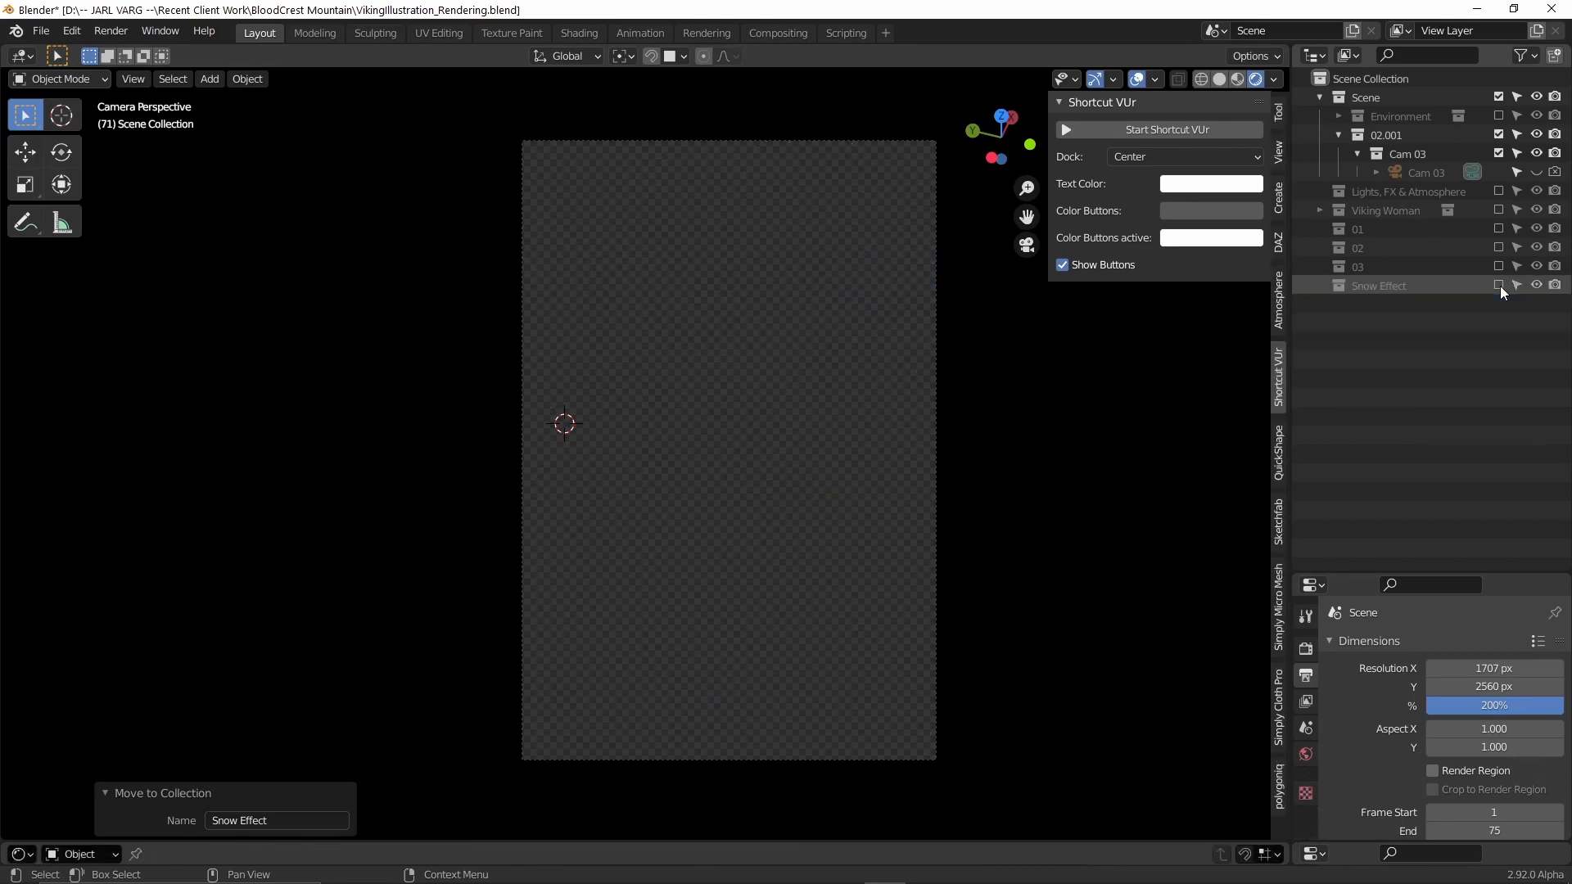
{"action": "left_click", "coordinate": [1499, 229]}
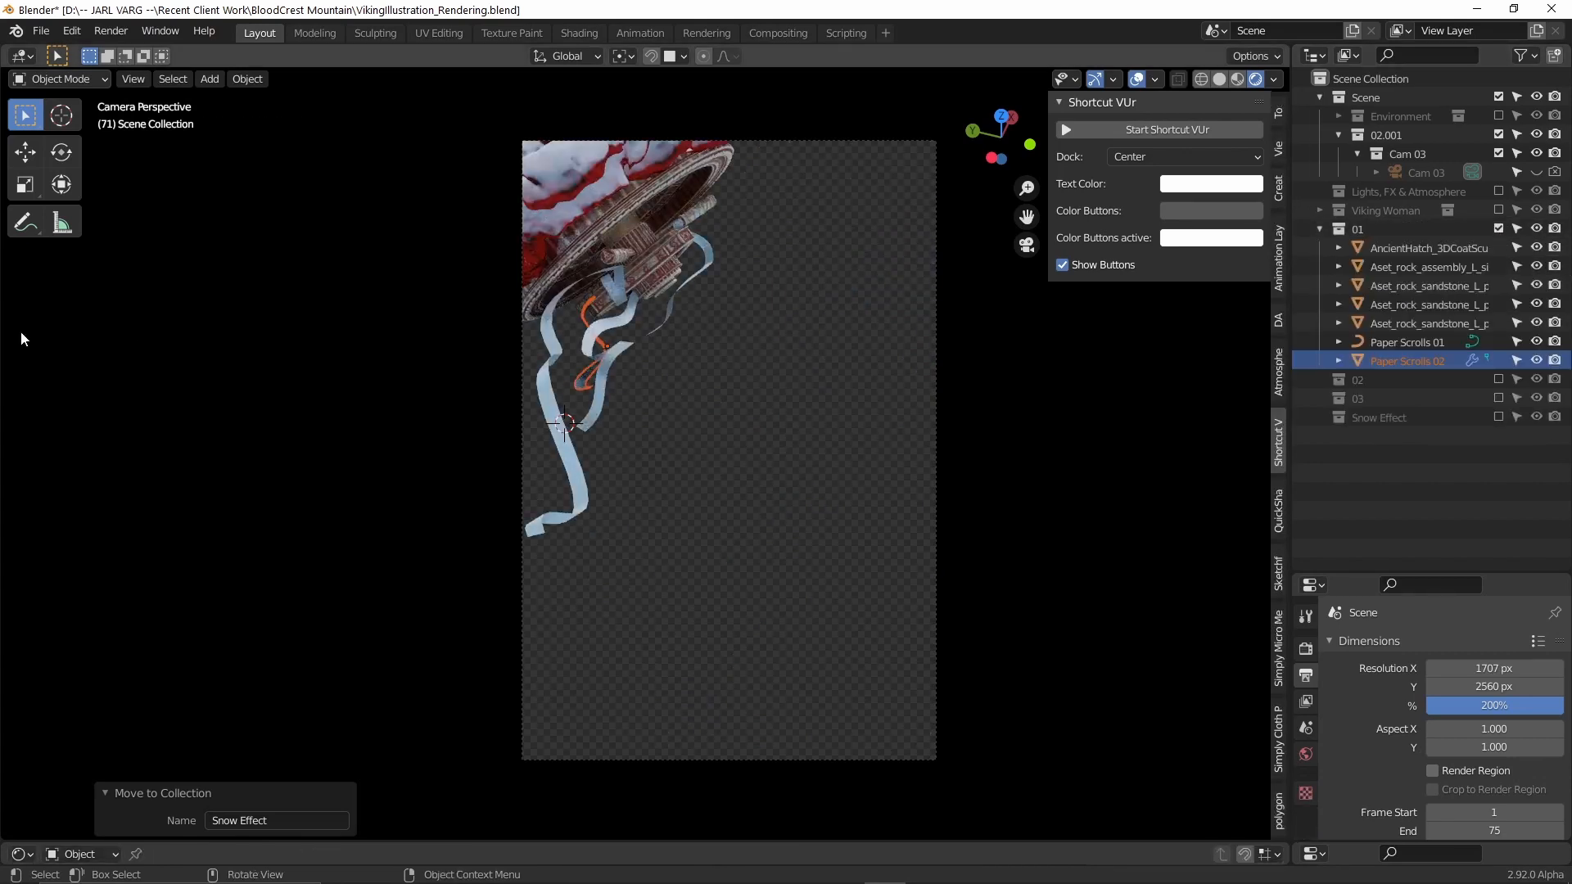
{"action": "left_click", "coordinate": [1305, 647]}
{"action": "scroll", "coordinate": [1357, 665], "scroll_direction": "down", "scroll_amount": 5}
{"action": "left_click", "coordinate": [1358, 664]}
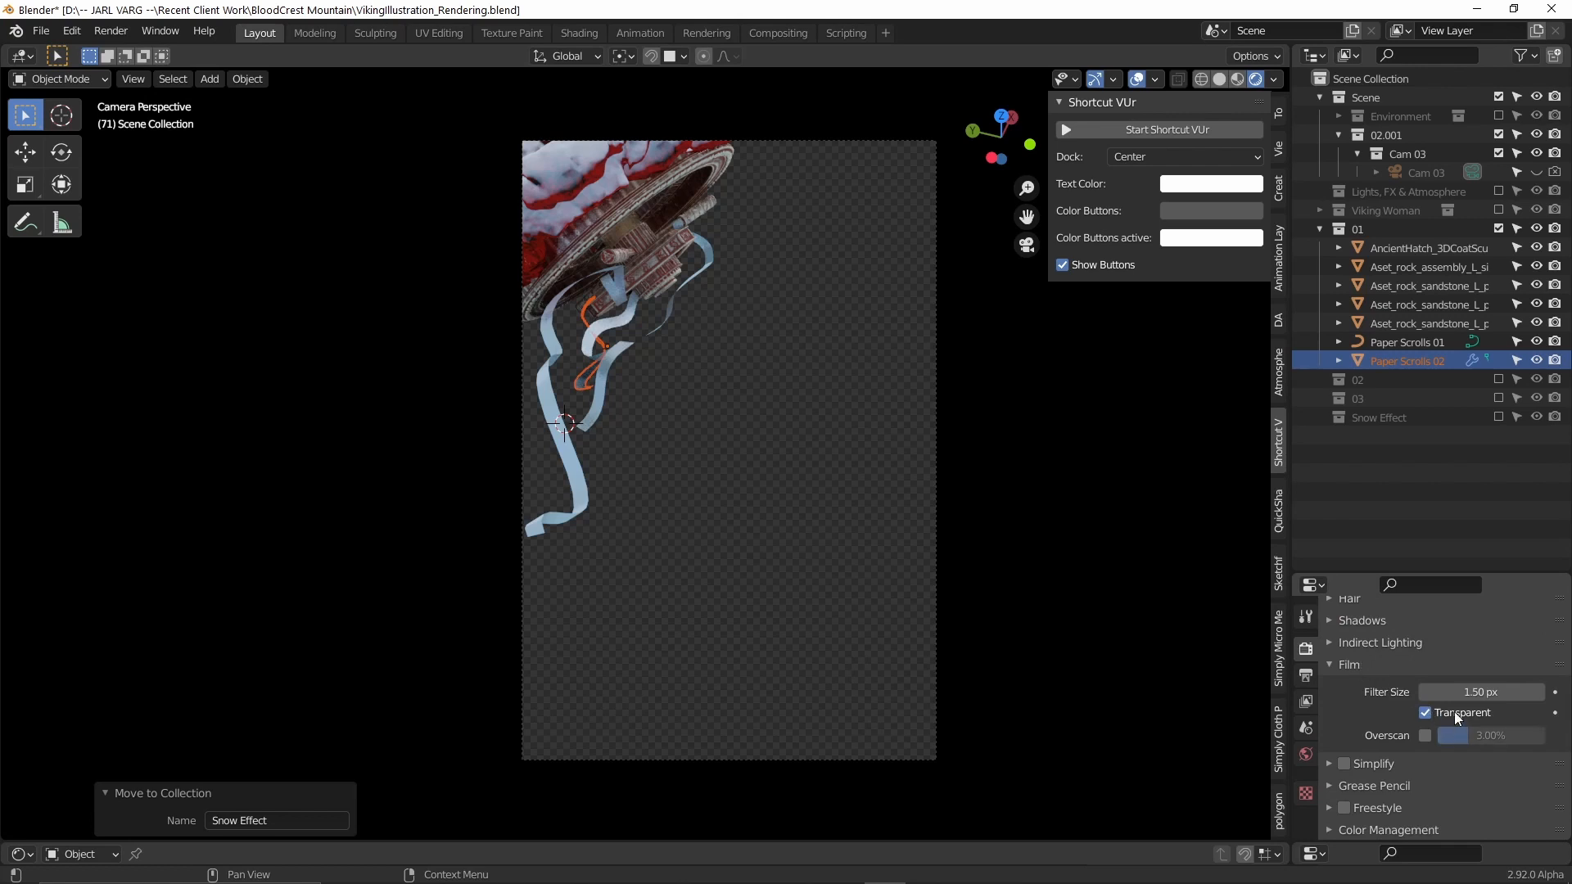
{"action": "left_click", "coordinate": [1424, 713]}
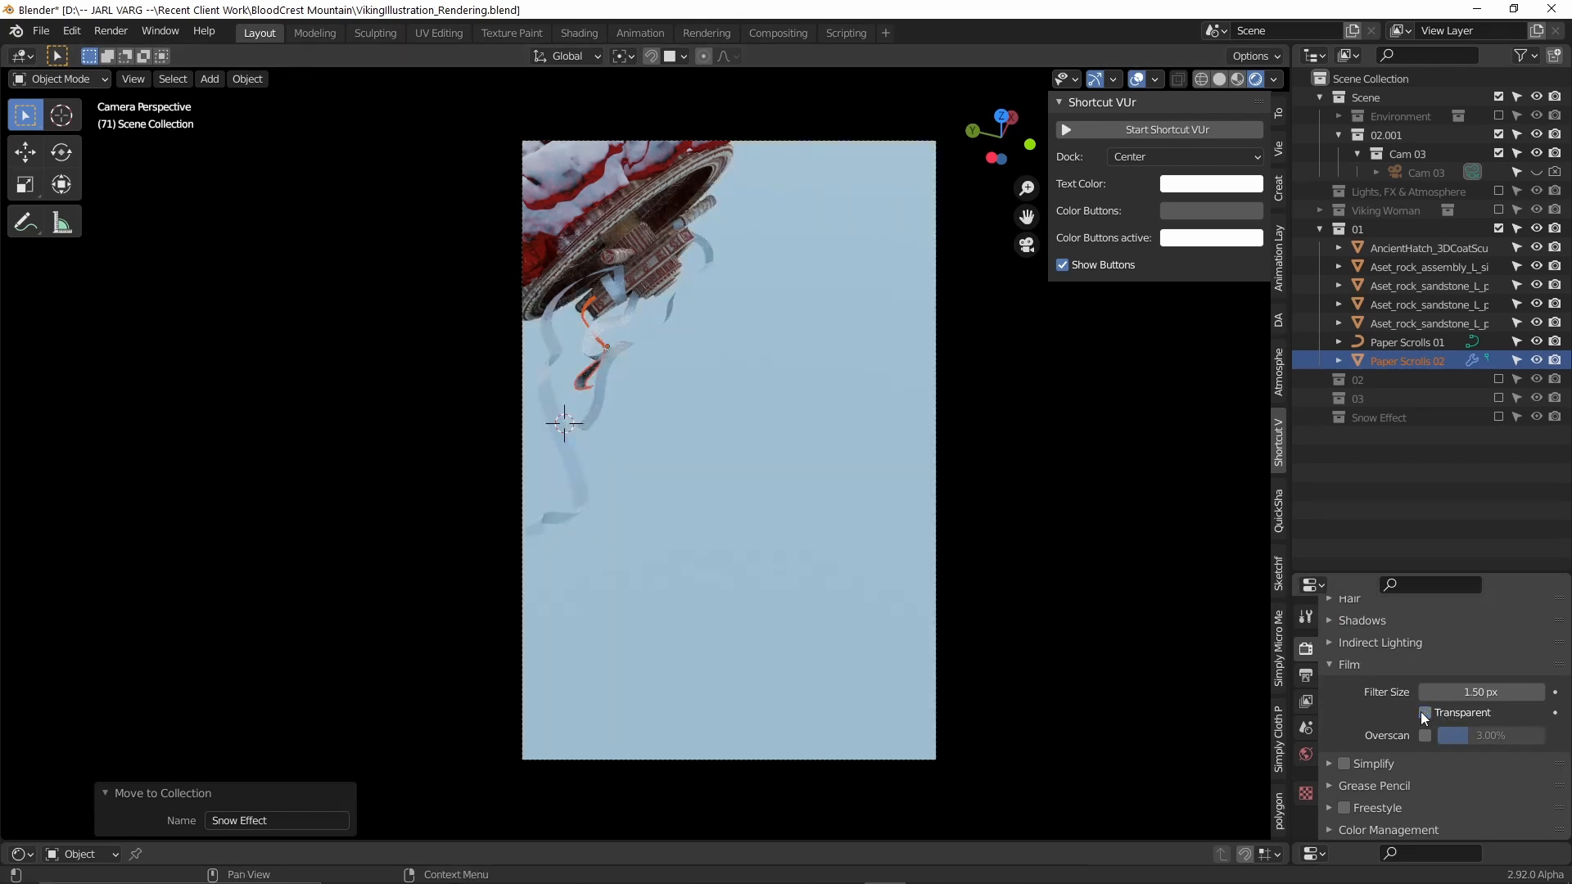
{"action": "left_click", "coordinate": [1425, 713]}
{"action": "left_click", "coordinate": [902, 495]}
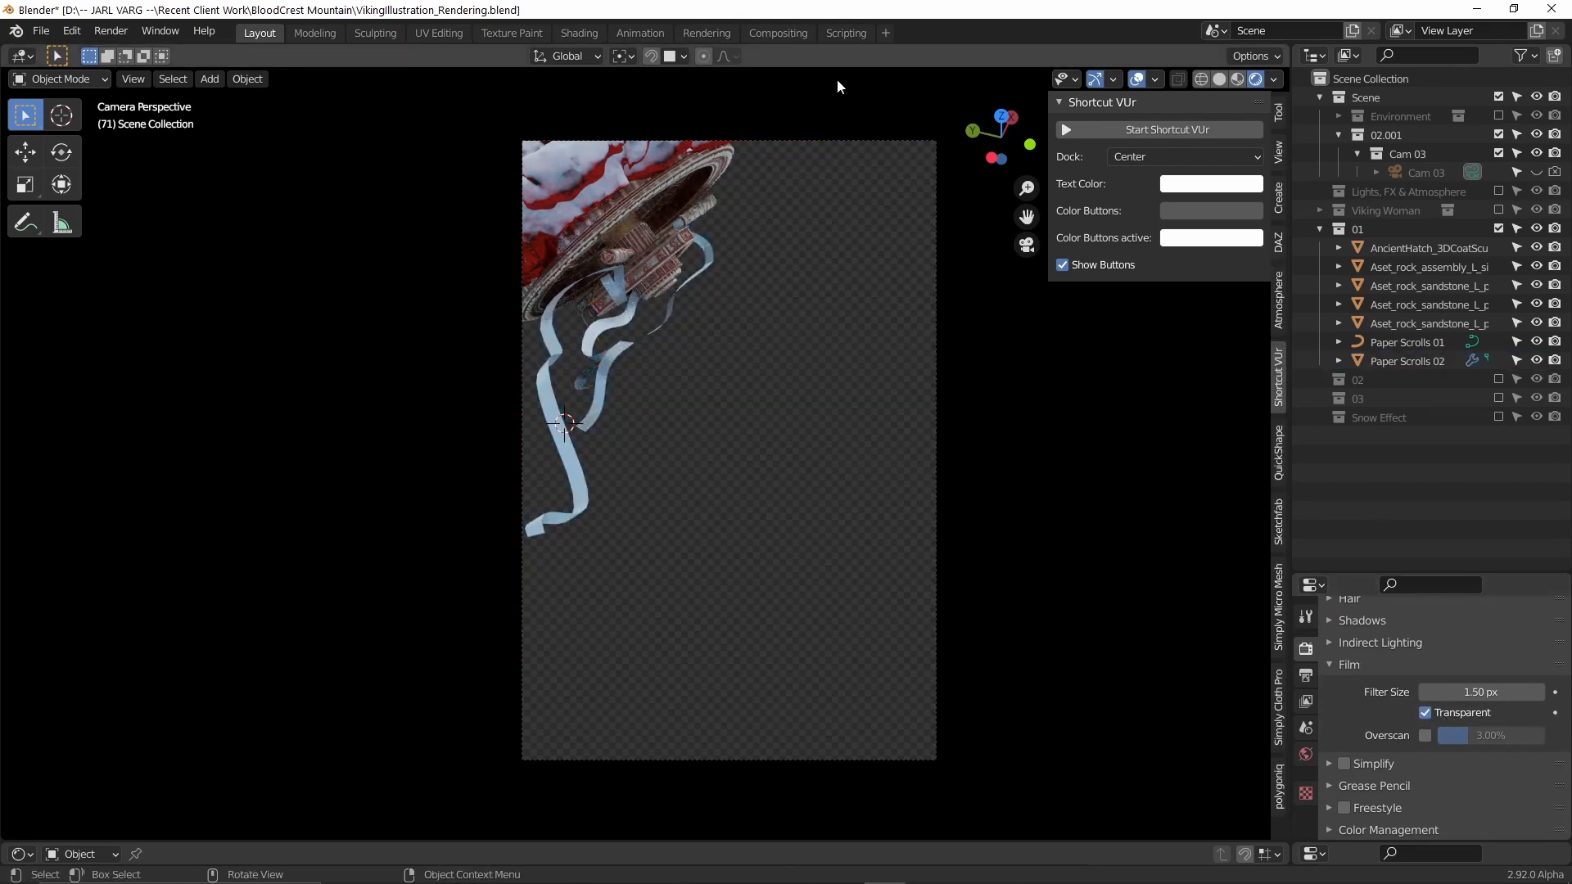
{"action": "key", "text": "F12"}
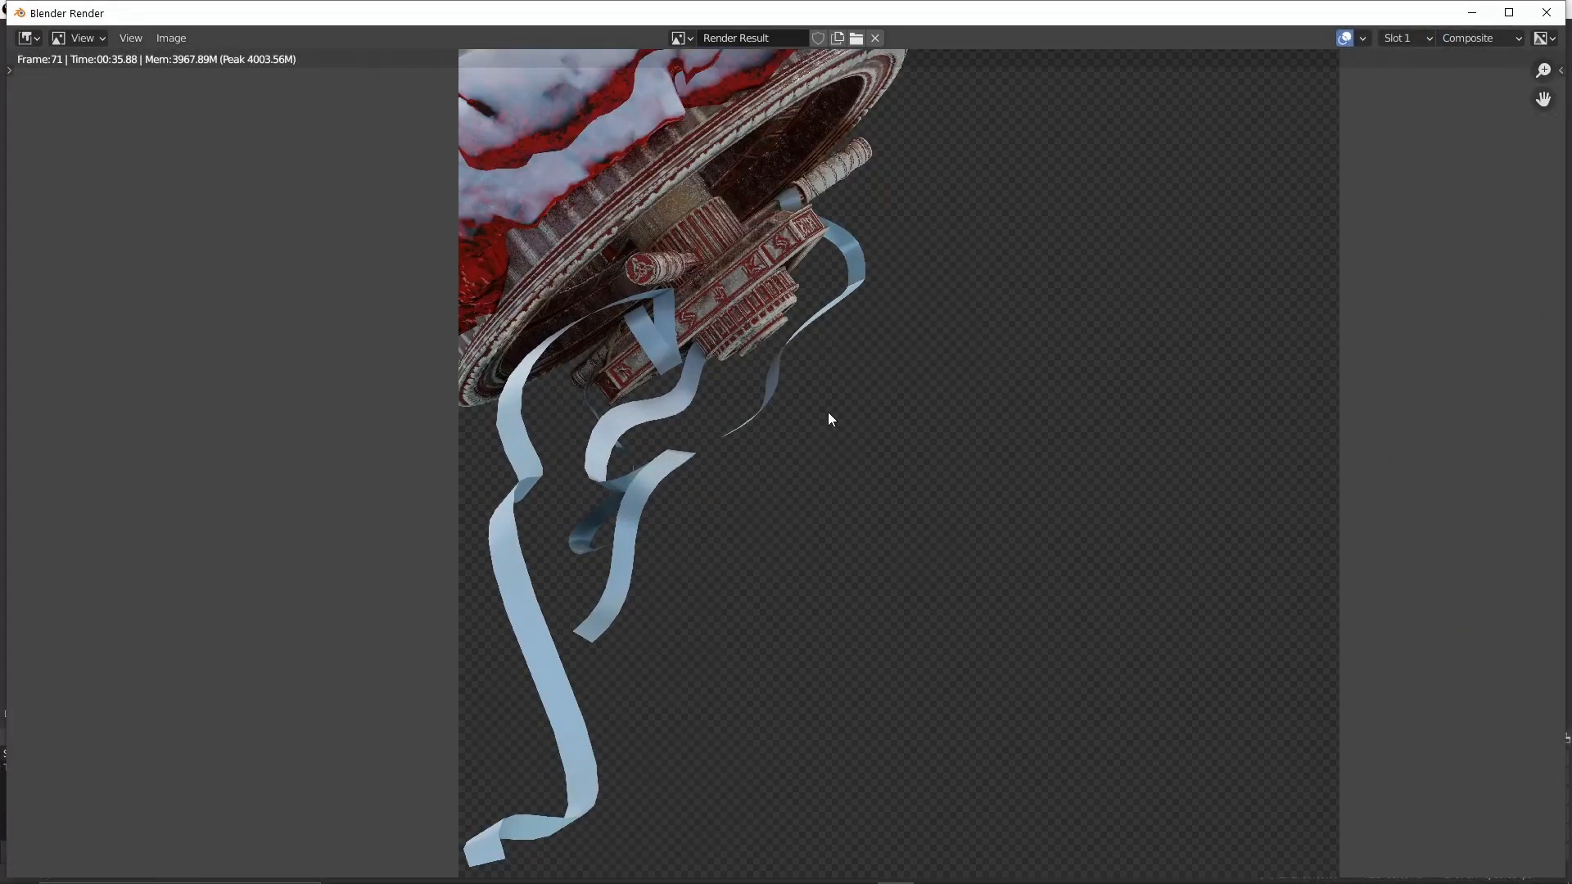
Examine the rendered hatch, snowy rocks and paper scrolls up close for detail and clean transparent edges.
{"action": "scroll", "coordinate": [827, 414], "scroll_direction": "down", "scroll_amount": 1}
{"action": "scroll", "coordinate": [838, 442], "scroll_direction": "up", "scroll_amount": 3}
{"action": "middle_click_drag", "start_coordinate": [761, 351], "coordinate": [1053, 736]}
{"action": "scroll", "coordinate": [1089, 568], "scroll_direction": "up", "scroll_amount": 2}
{"action": "scroll", "coordinate": [1102, 556], "scroll_direction": "down", "scroll_amount": 2}
{"action": "middle_click_drag", "start_coordinate": [1219, 598], "coordinate": [1054, 640]}
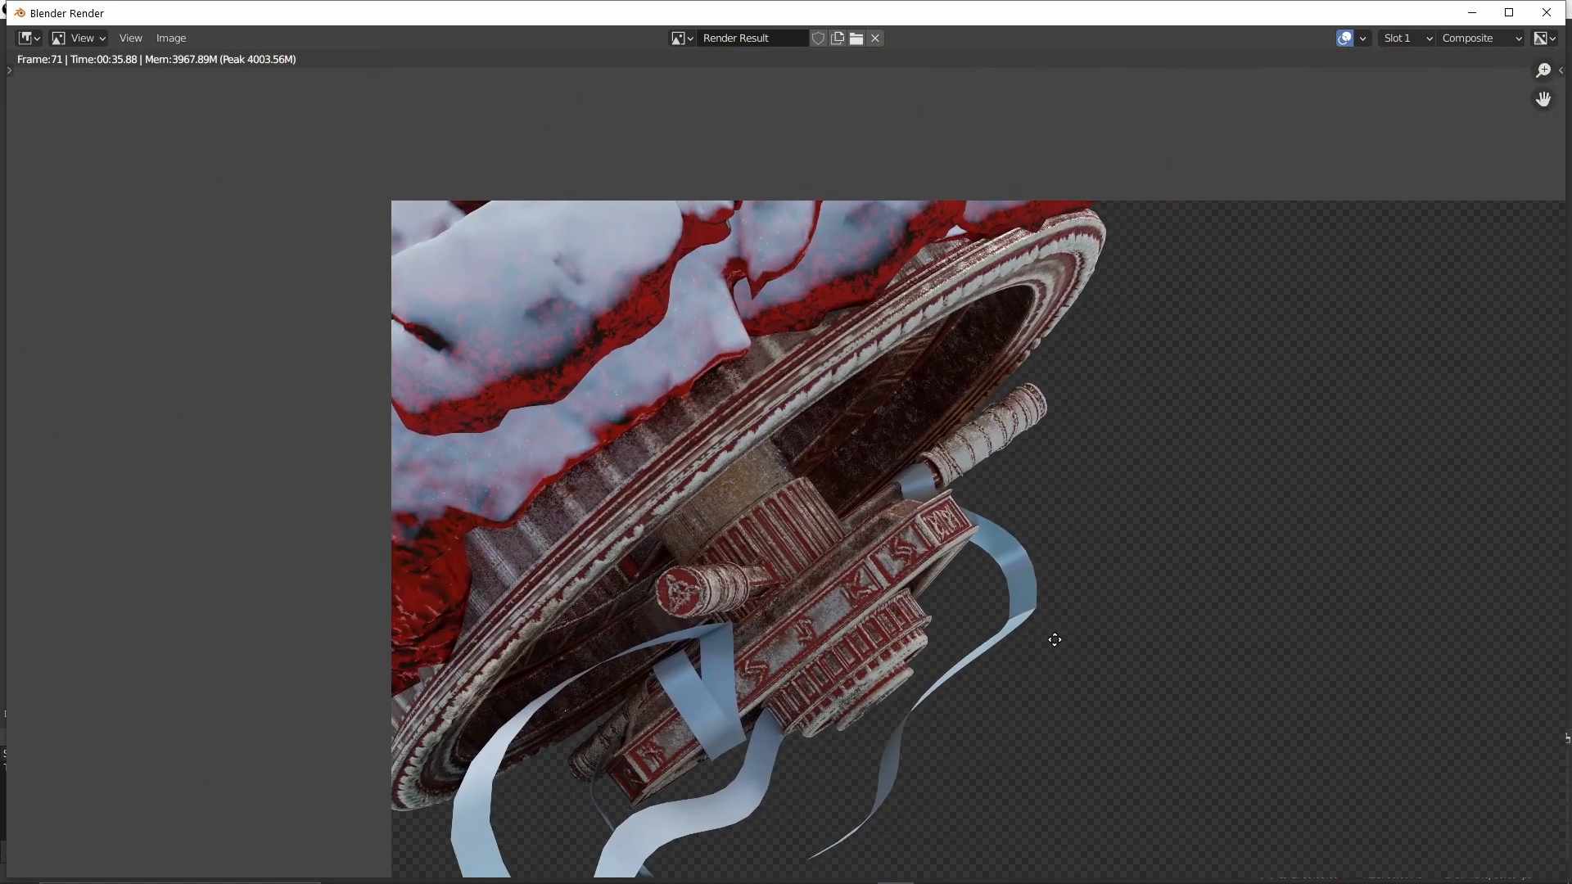
{"action": "scroll", "coordinate": [1053, 640], "scroll_direction": "down", "scroll_amount": 2}
{"action": "middle_click_drag", "start_coordinate": [723, 454], "coordinate": [789, 511]}
{"action": "scroll", "coordinate": [797, 514], "scroll_direction": "up", "scroll_amount": 2}
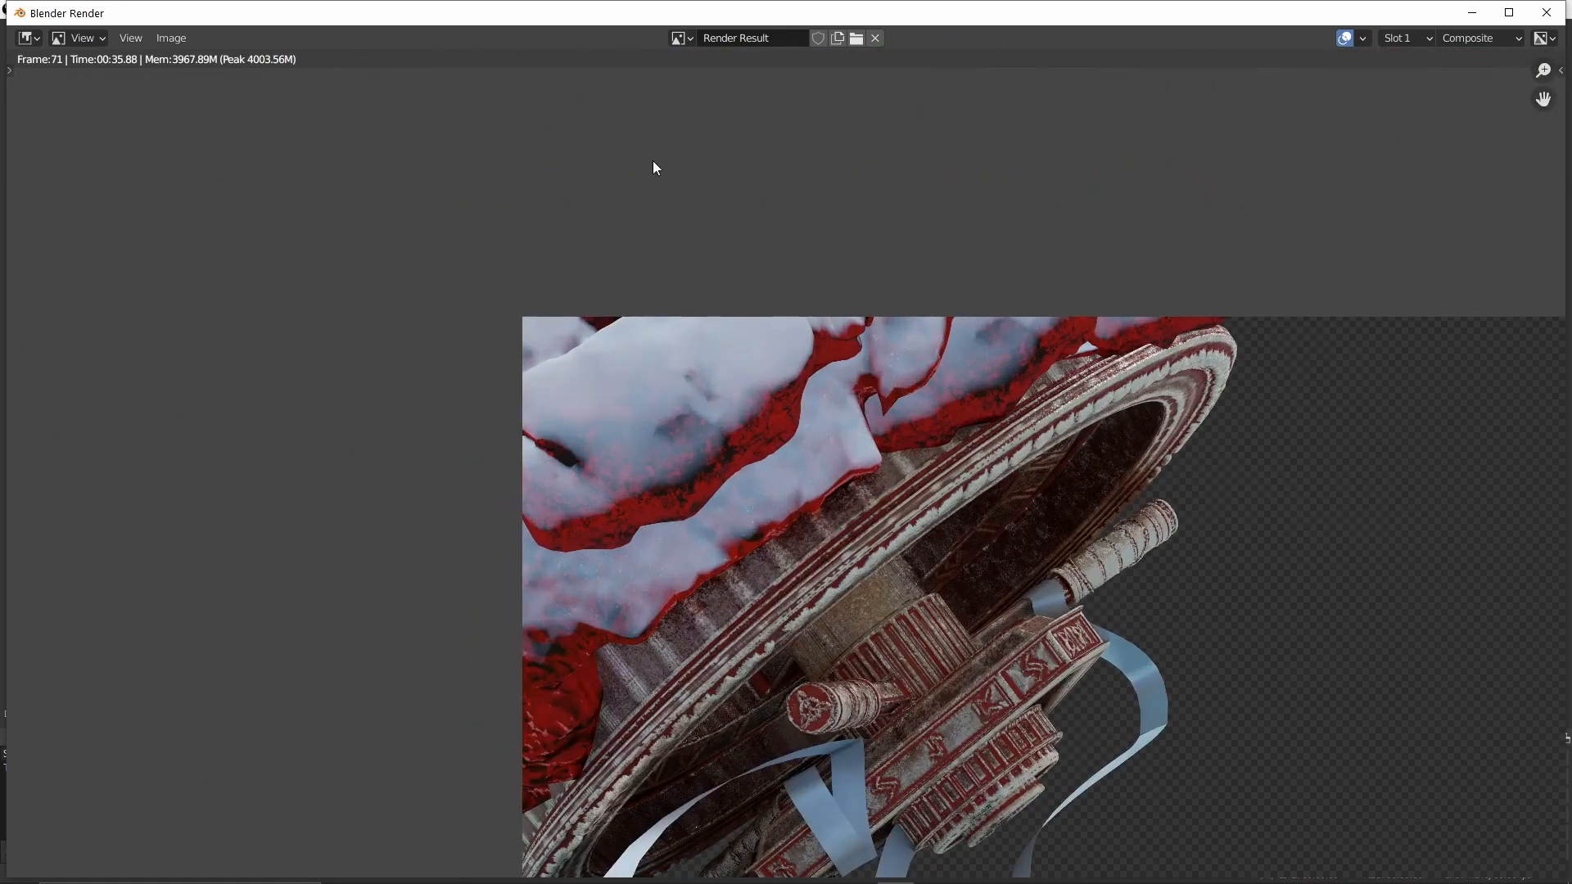
{"action": "scroll", "coordinate": [785, 466], "scroll_direction": "down", "scroll_amount": 4}
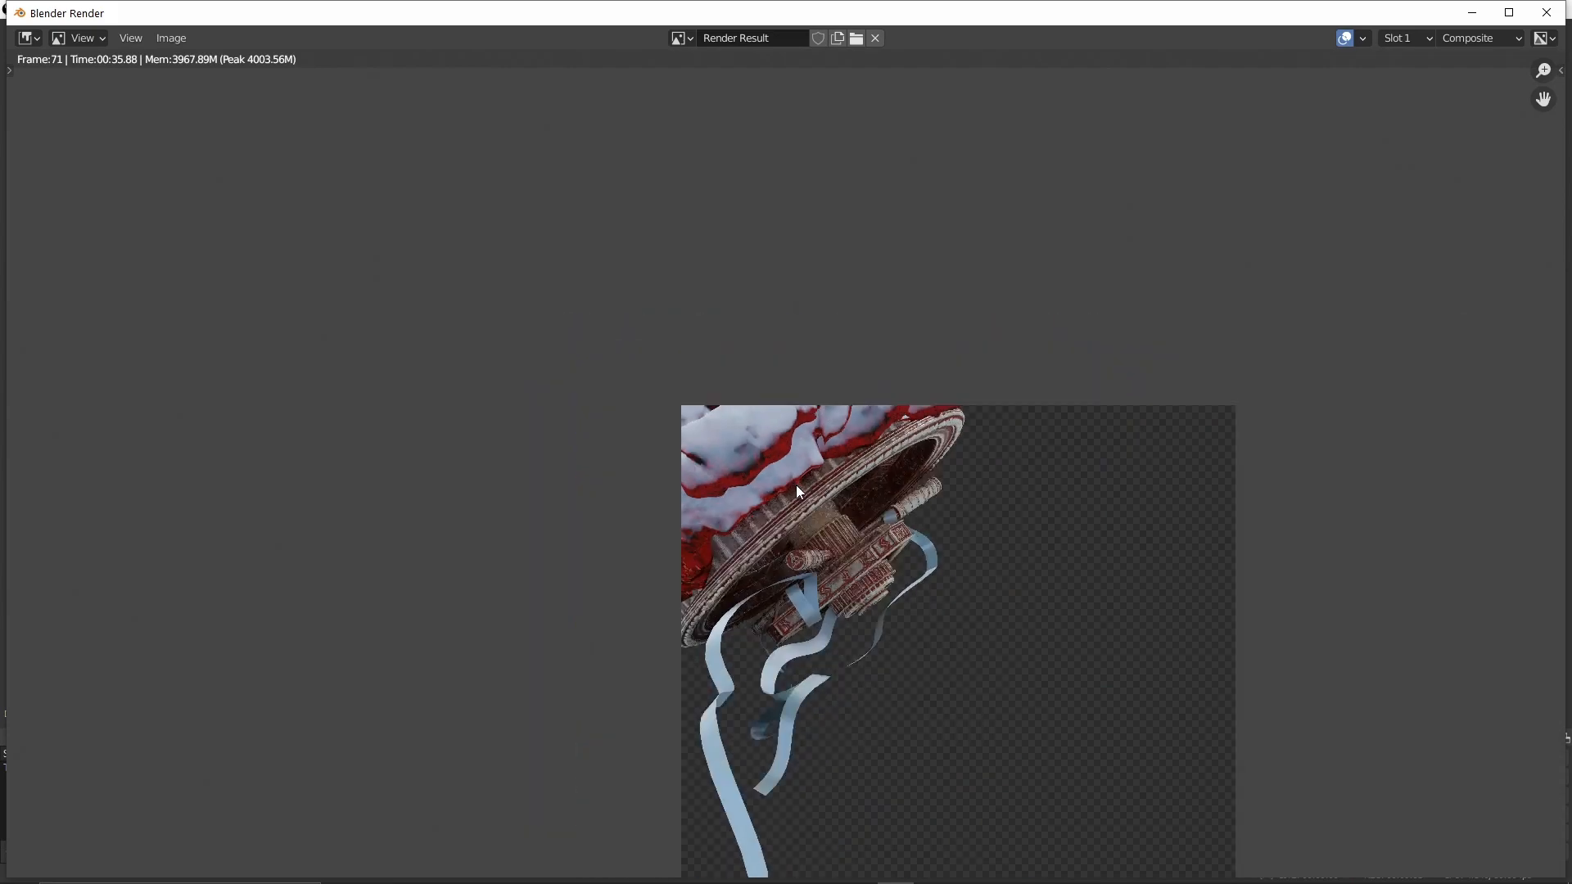
{"action": "middle_click_drag", "start_coordinate": [1046, 712], "coordinate": [1040, 486]}
Save the hatch and scrolls render as 01.png in the Renders (Layers) folder and put the render window away.
{"action": "left_click", "coordinate": [171, 37]}
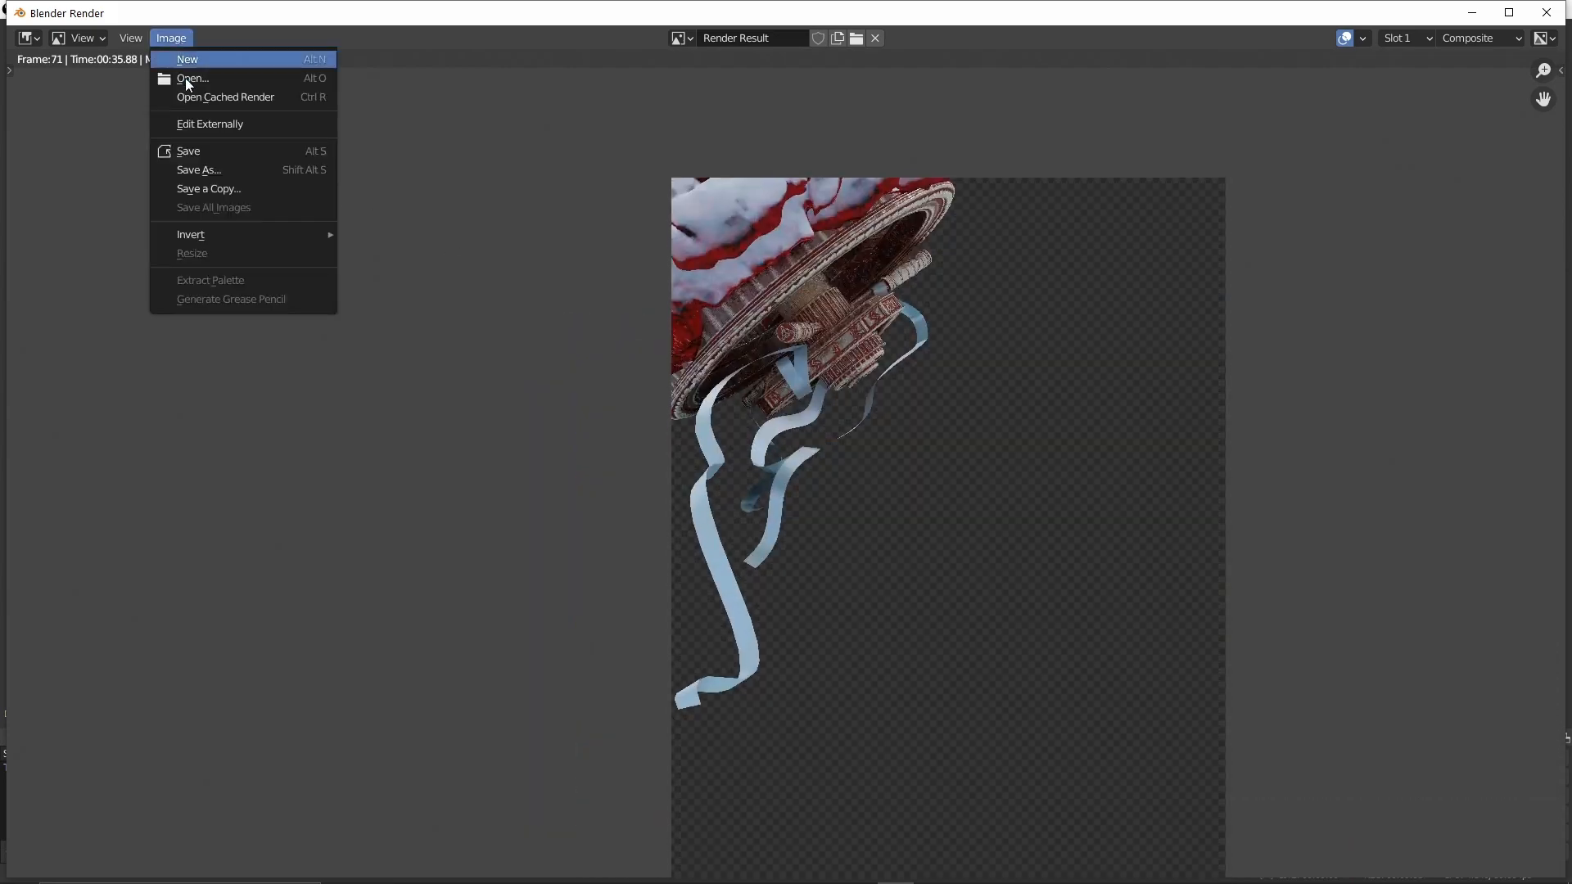
{"action": "left_click", "coordinate": [238, 173]}
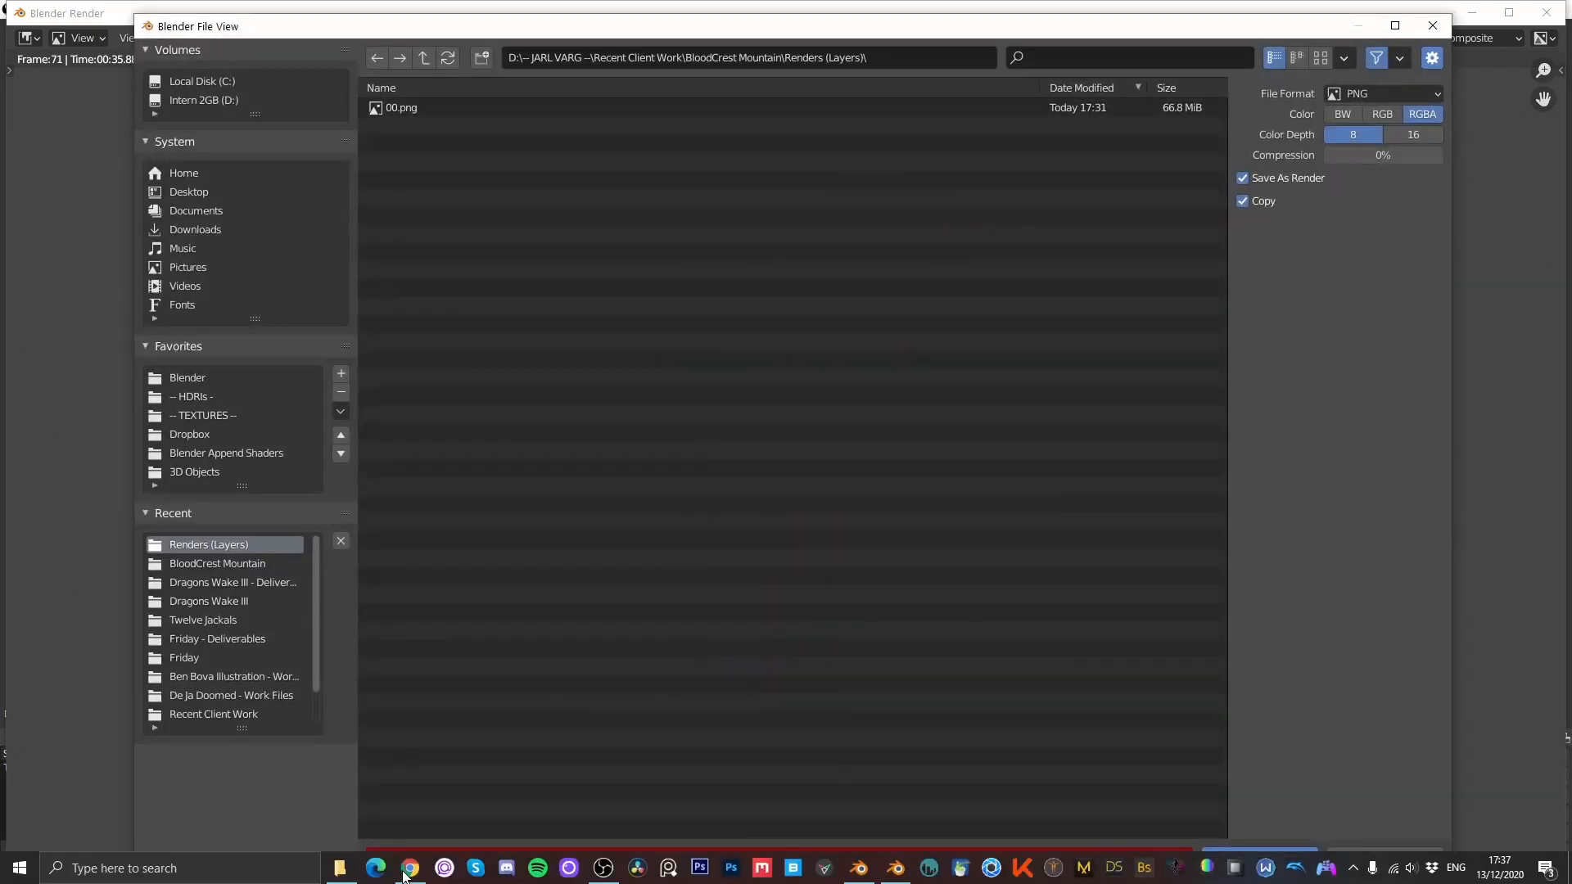
{"action": "left_click", "coordinate": [395, 857]}
{"action": "left_click", "coordinate": [384, 858]}
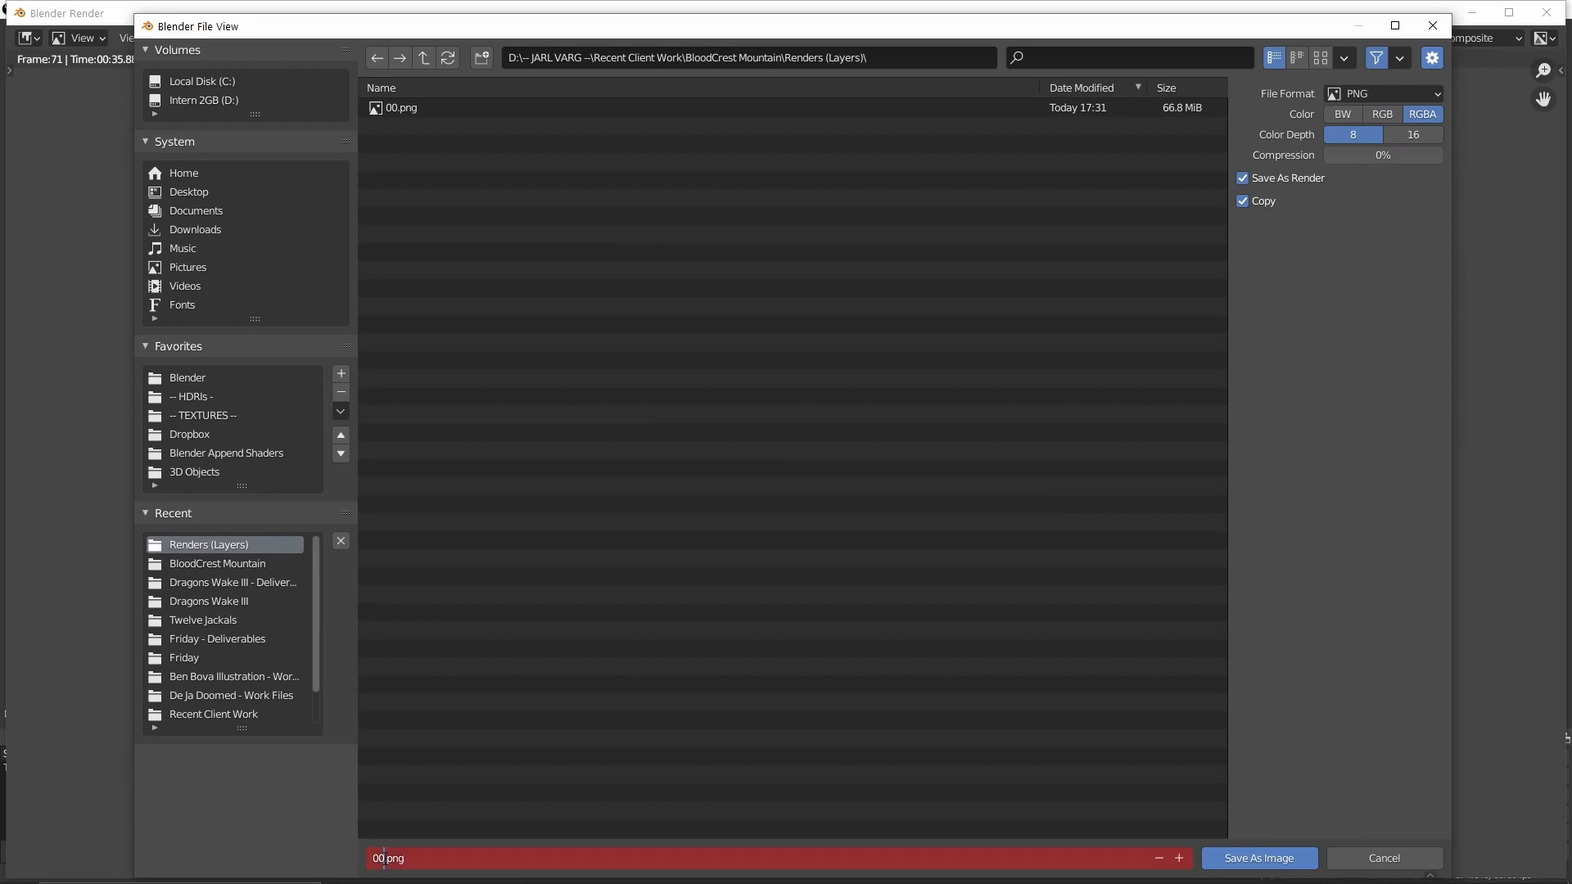
{"action": "key", "text": "BackSpace"}
{"action": "type", "text": "1"}
{"action": "key", "text": "Return"}
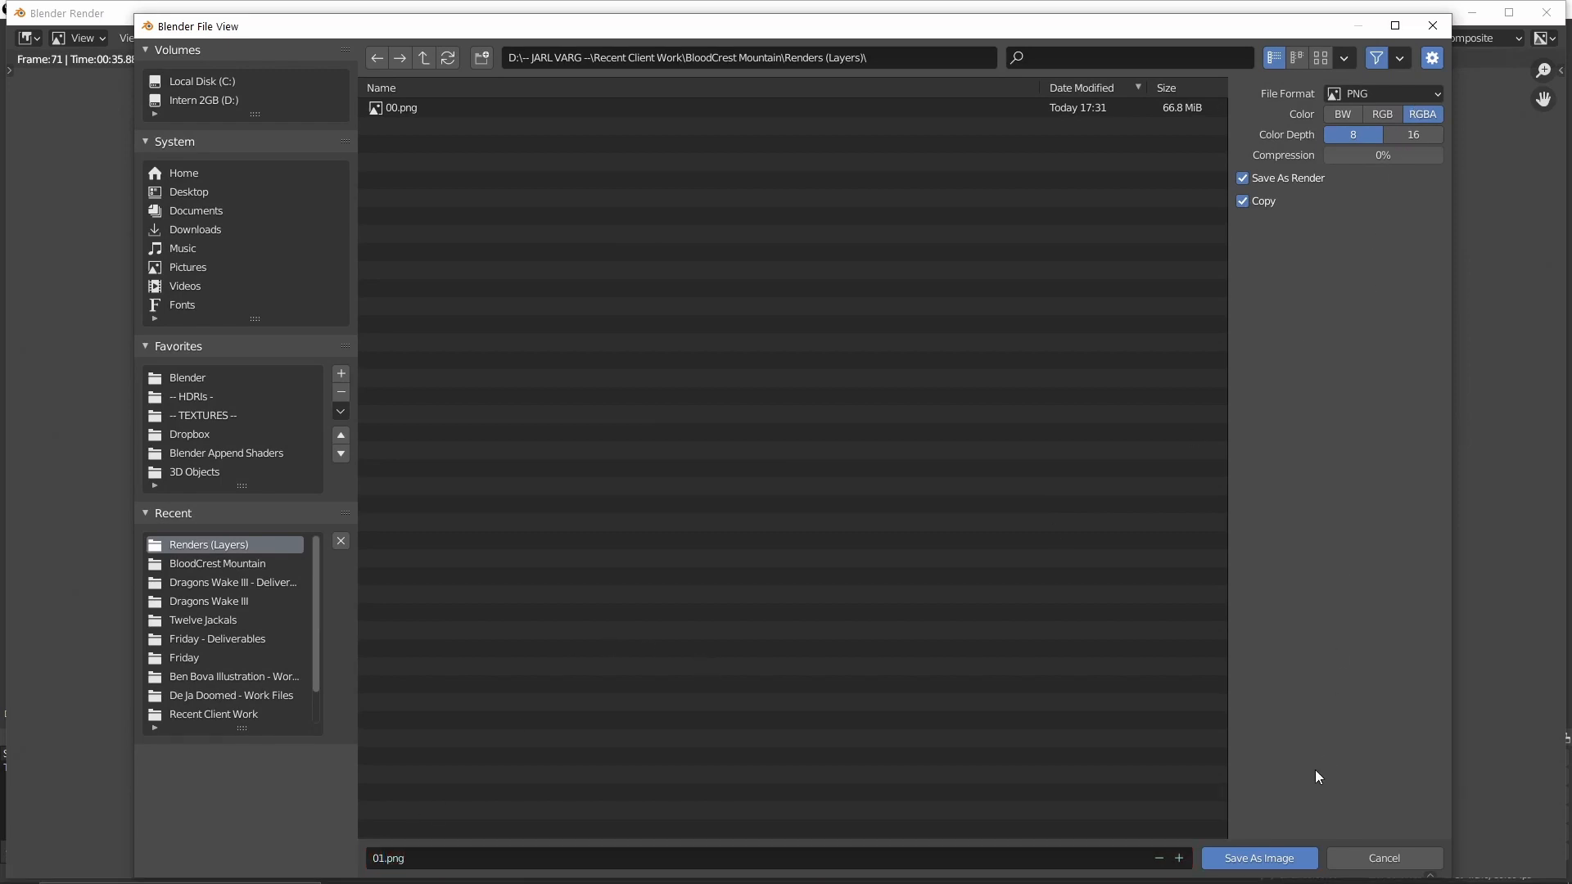
{"action": "left_click", "coordinate": [1281, 859]}
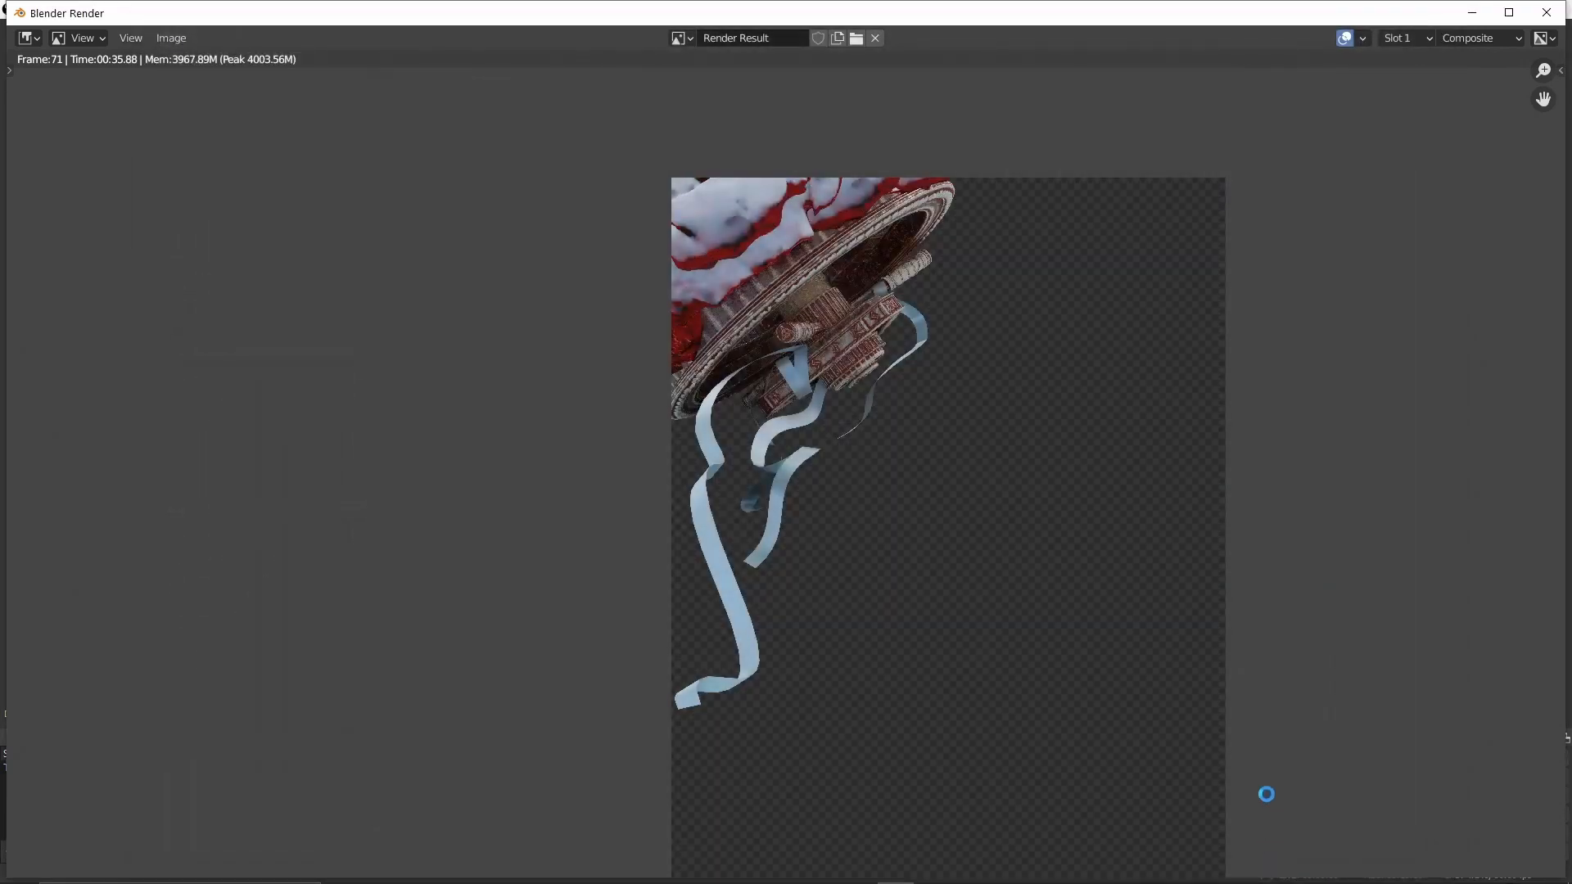
{"action": "left_click", "coordinate": [1467, 14]}
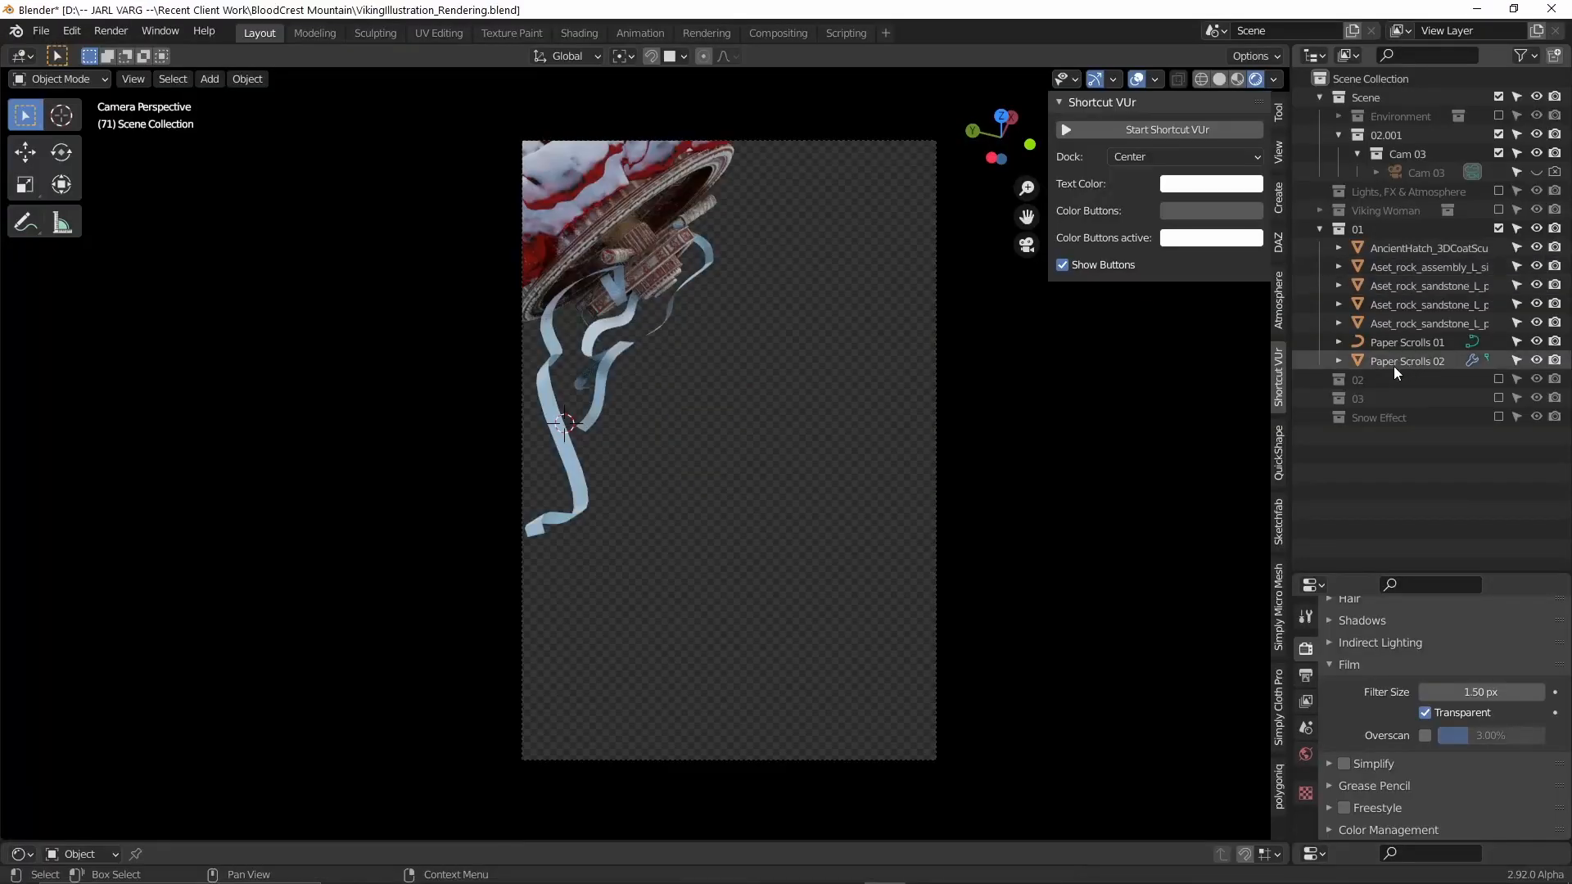
Exclude collection 01, include collection 02 with the Viking woman in the view layer, and render it.
{"action": "left_click", "coordinate": [1498, 229]}
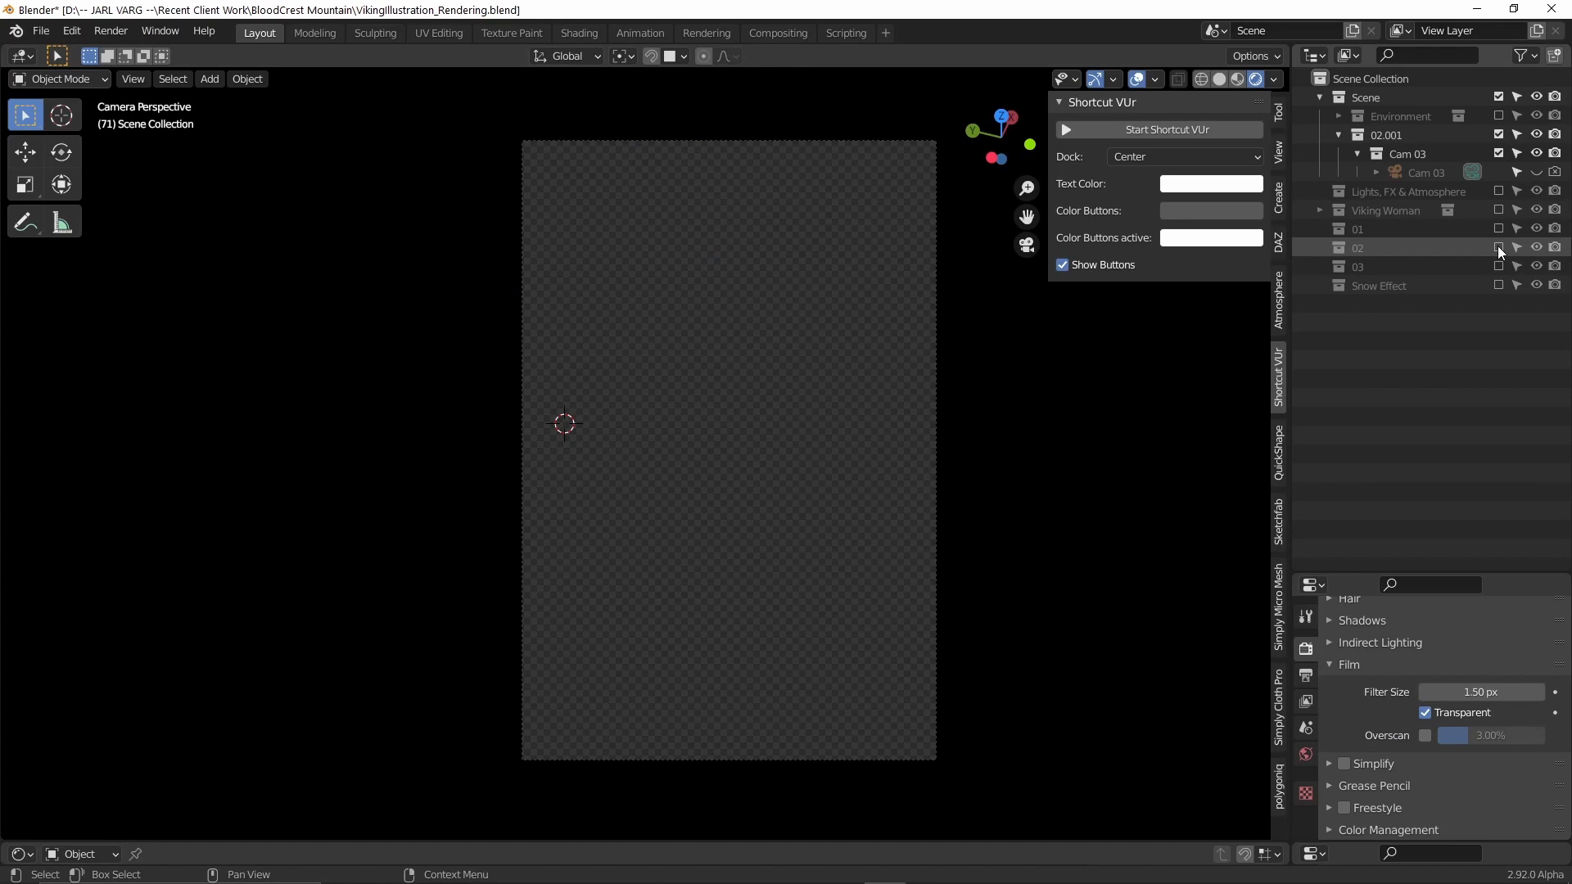
{"action": "left_click", "coordinate": [1498, 247]}
{"action": "scroll", "coordinate": [868, 306], "scroll_direction": "up", "scroll_amount": 1}
{"action": "scroll", "coordinate": [868, 306], "scroll_direction": "up", "scroll_amount": 1}
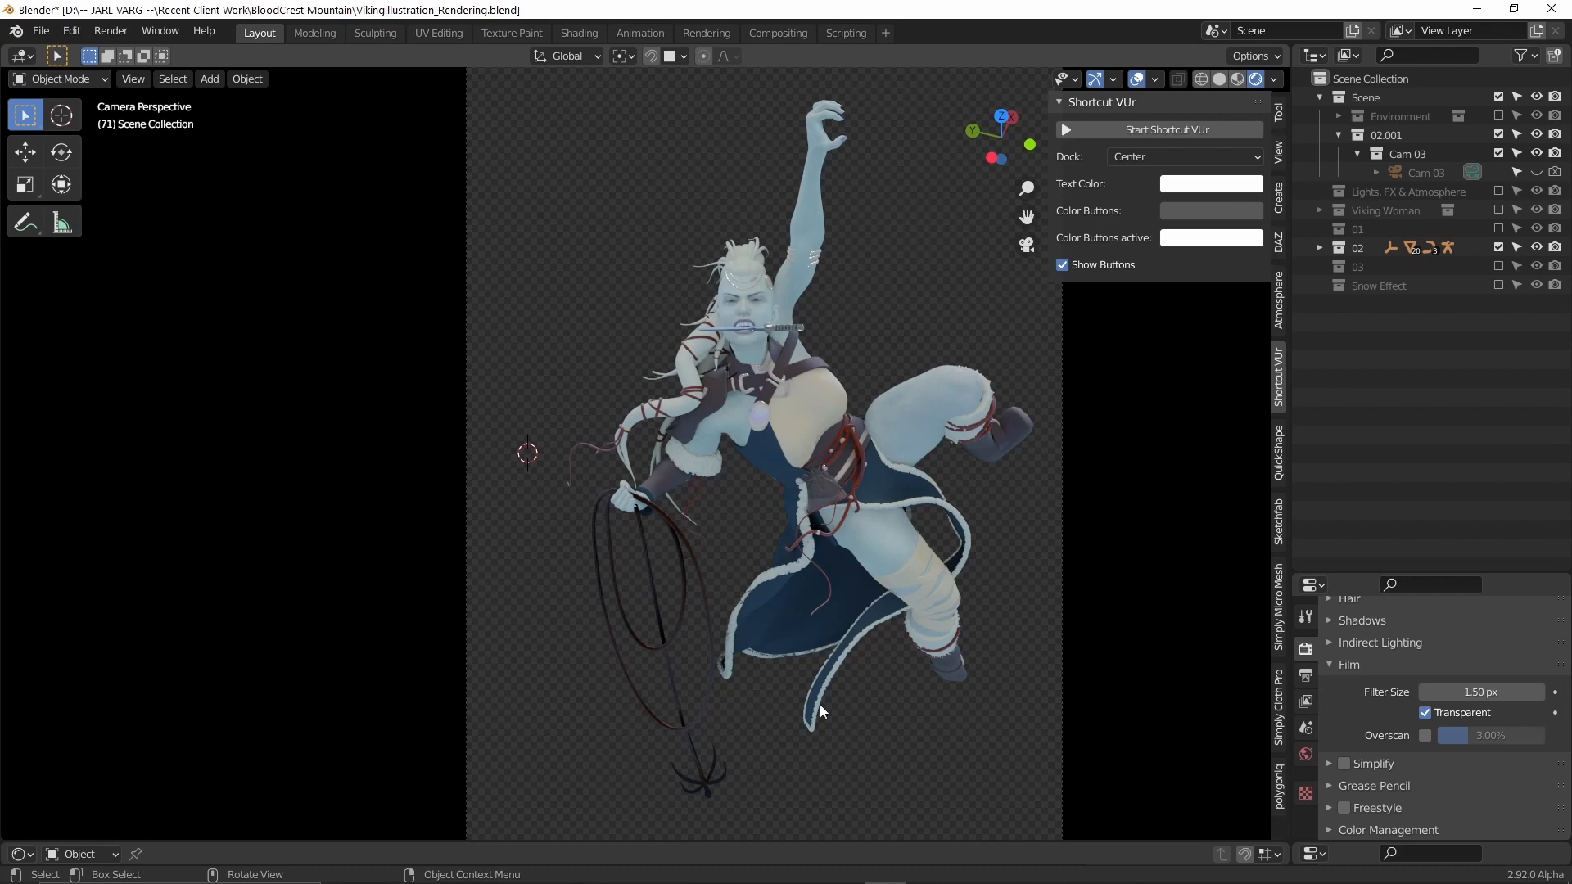
{"action": "scroll", "coordinate": [910, 212], "scroll_direction": "down", "scroll_amount": 2}
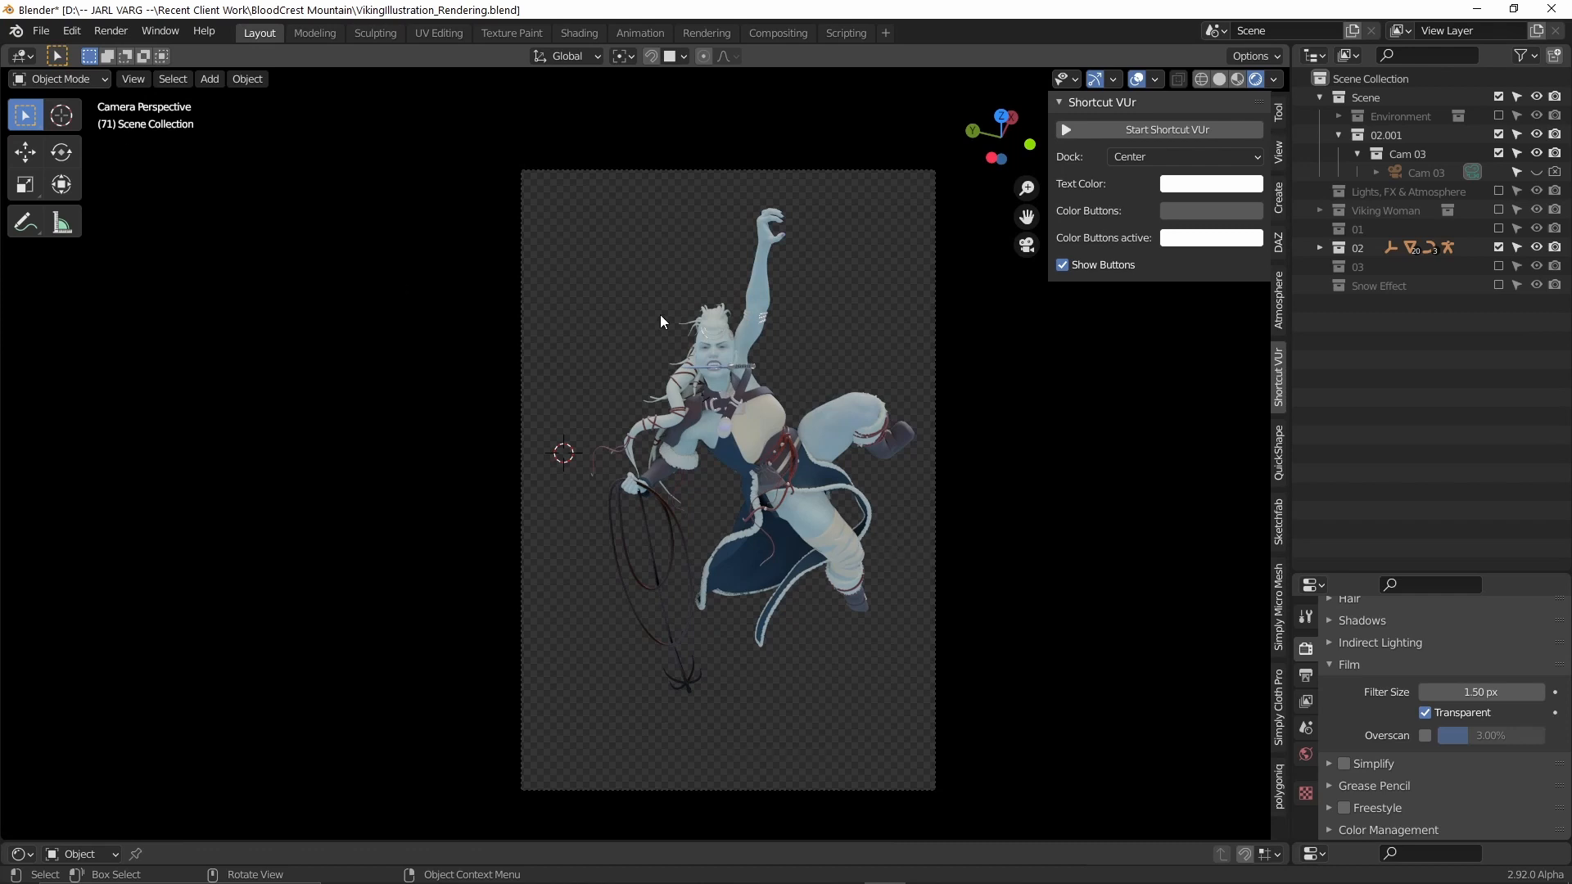
{"action": "key", "text": "F12"}
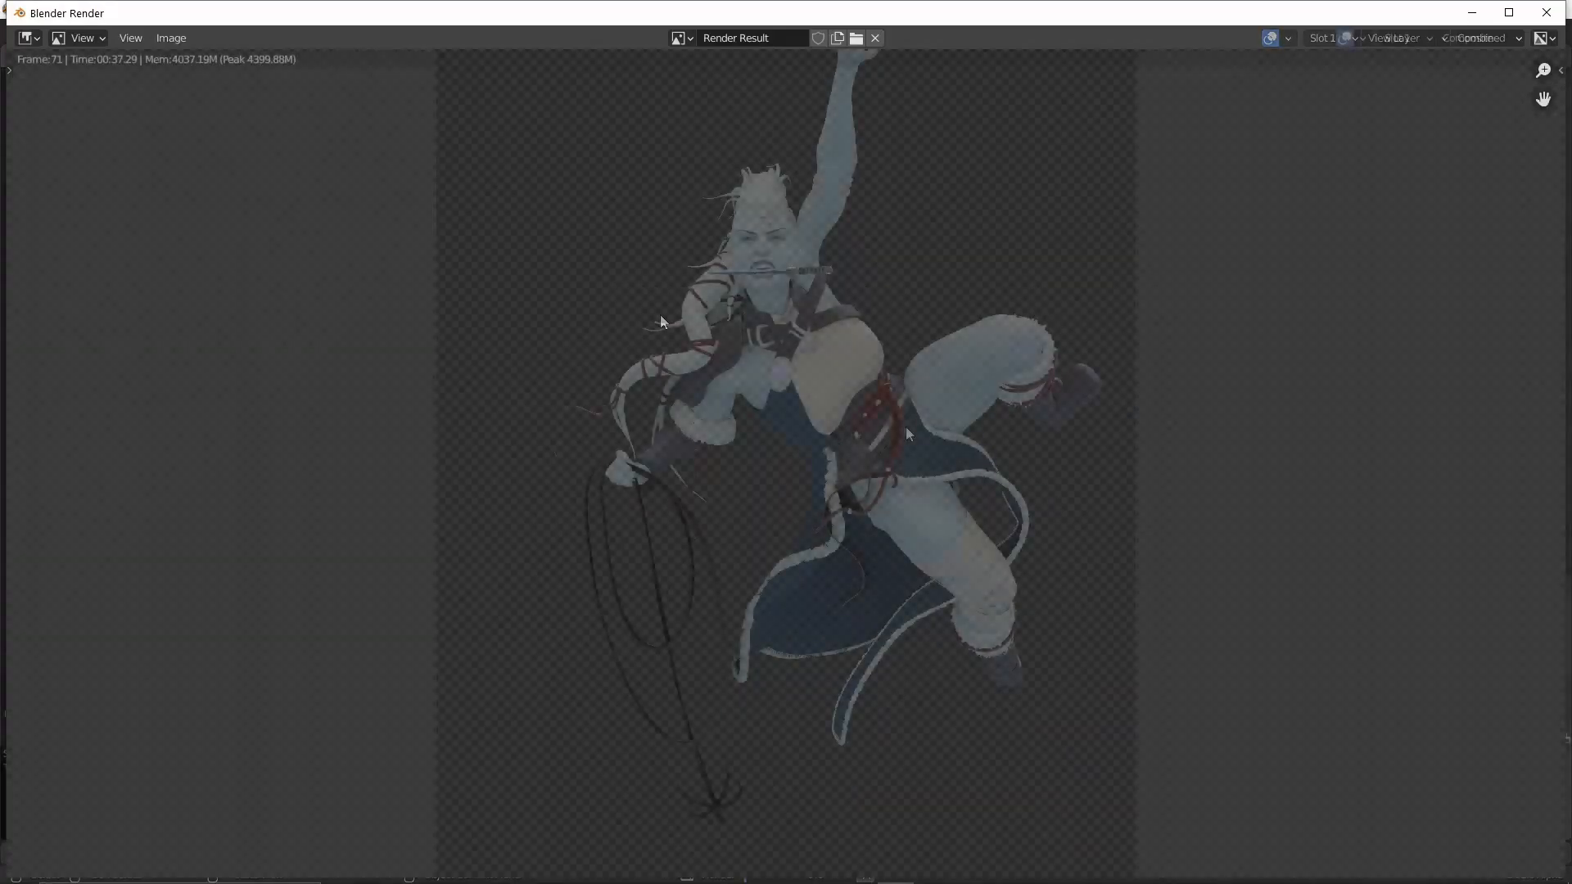
{"action": "middle_click_drag", "start_coordinate": [808, 444], "coordinate": [789, 502]}
Save the Viking woman render as 03.png in the Renders (Layers) folder.
{"action": "left_click", "coordinate": [171, 38]}
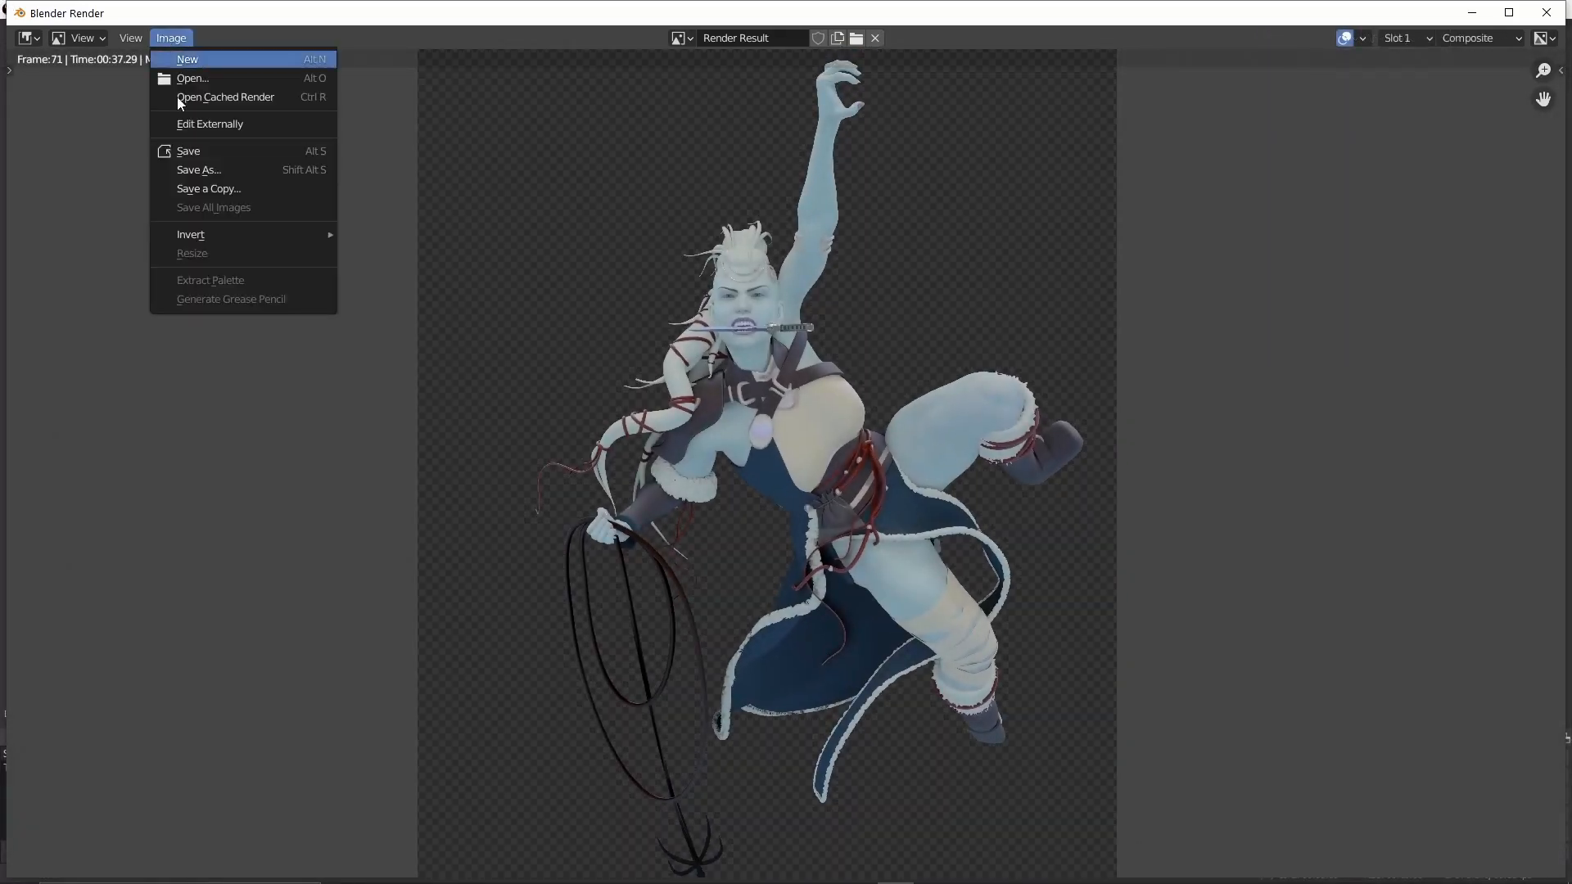
{"action": "left_click", "coordinate": [223, 173]}
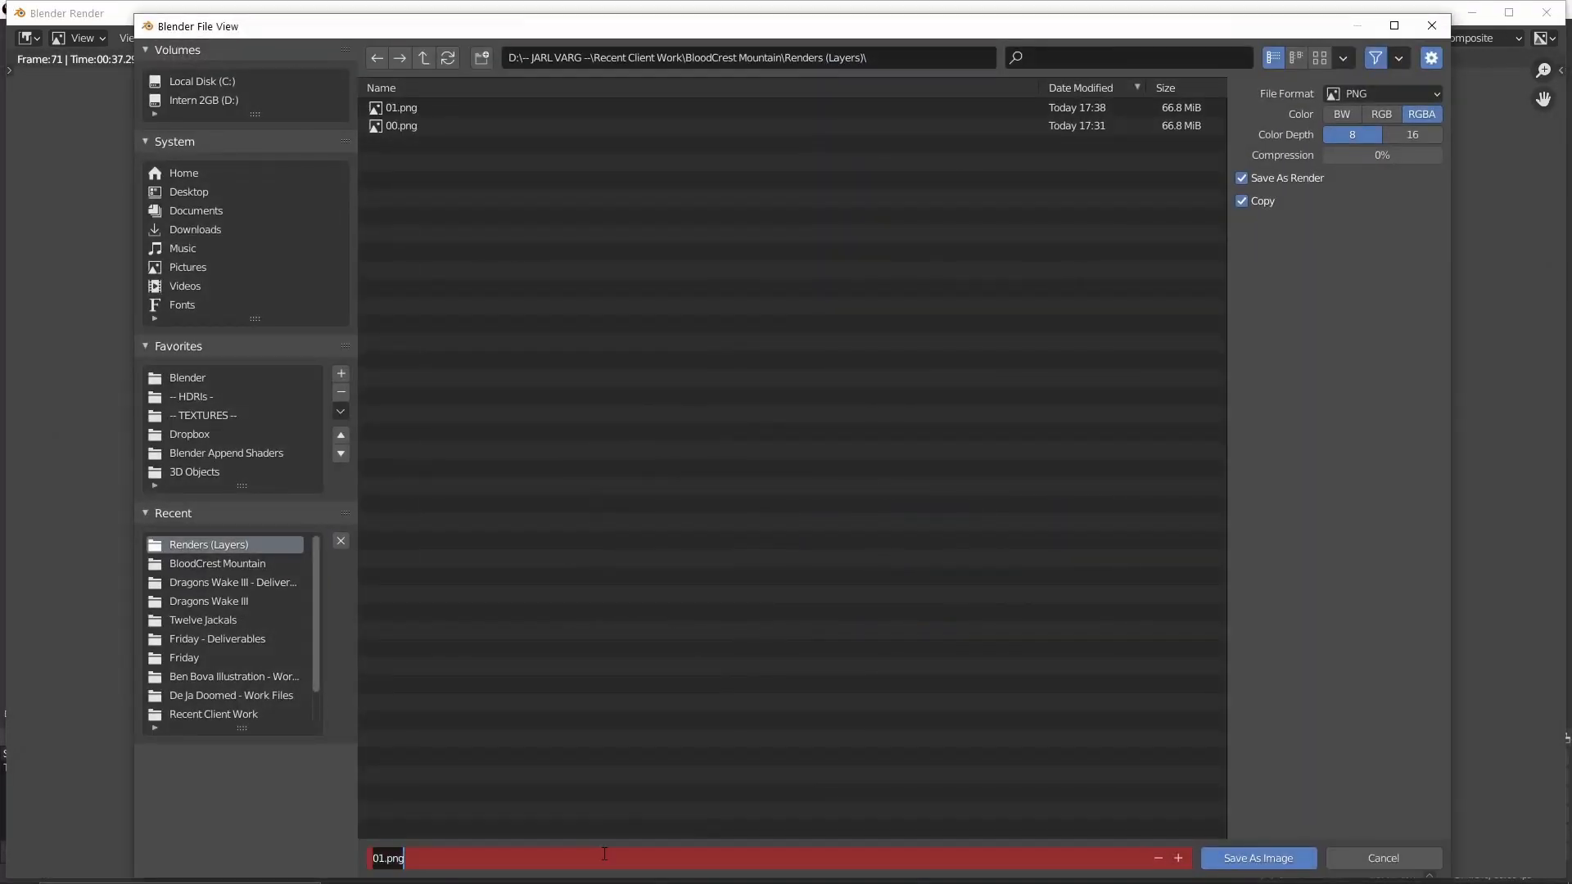
{"action": "left_click", "coordinate": [387, 858]}
{"action": "key", "text": "Left"}
{"action": "key", "text": "BackSpace"}
{"action": "type", "text": "3"}
{"action": "key", "text": "Return"}
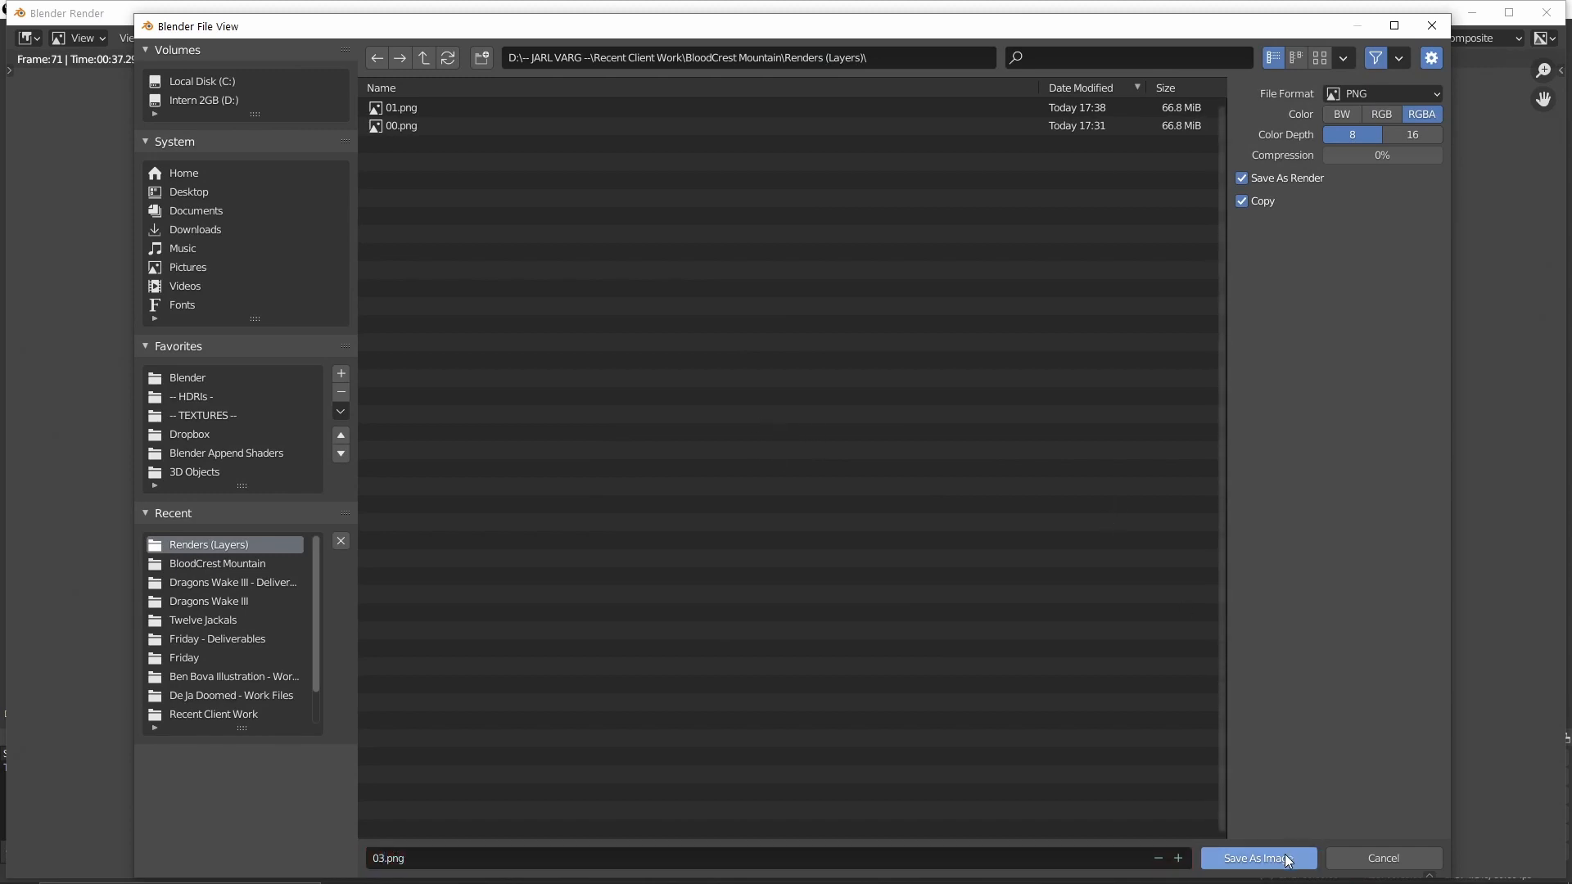
{"action": "left_click", "coordinate": [1258, 858]}
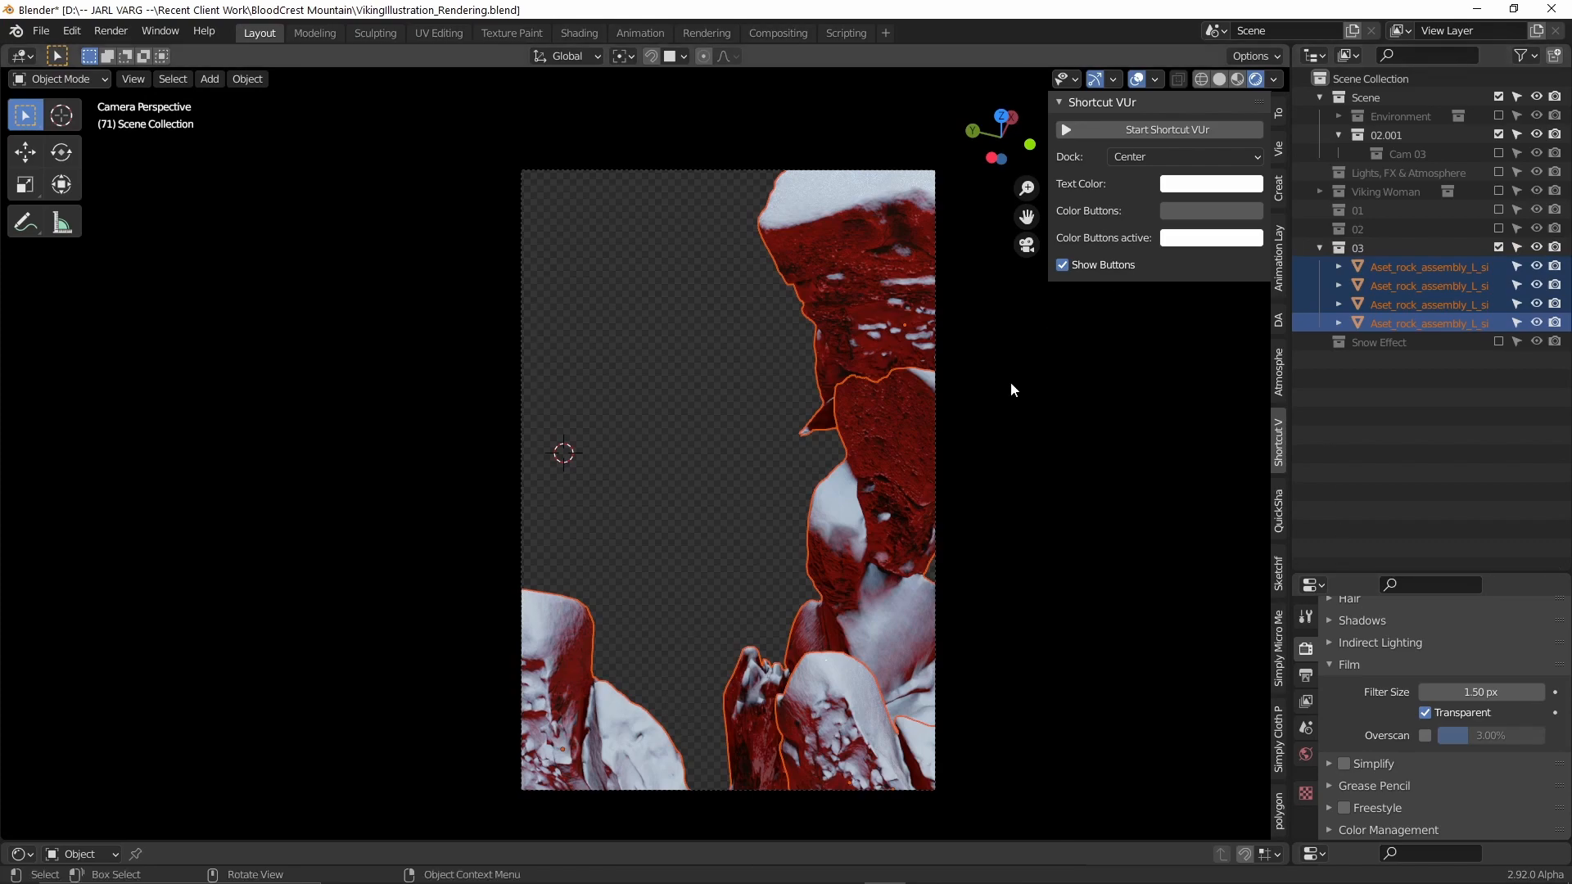
Render the foreground rocks of collection 03, save the image as 04.png in the Renders (Layers) folder and close the render window.
{"action": "key", "text": "F11"}
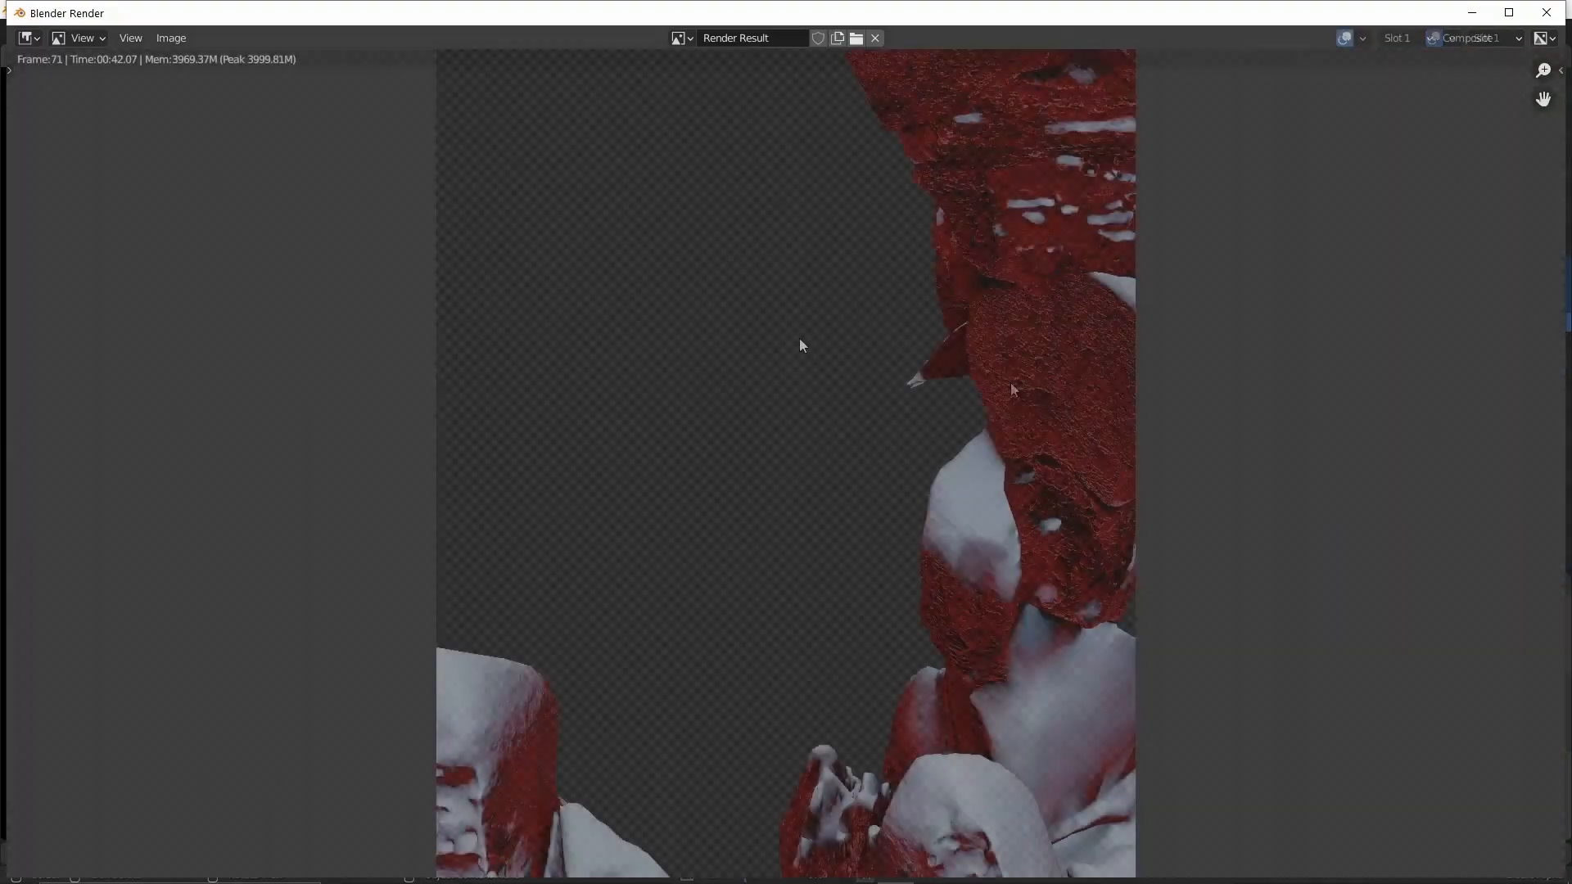
{"action": "scroll", "coordinate": [563, 193], "scroll_direction": "down", "scroll_amount": 2}
{"action": "left_click", "coordinate": [171, 38]}
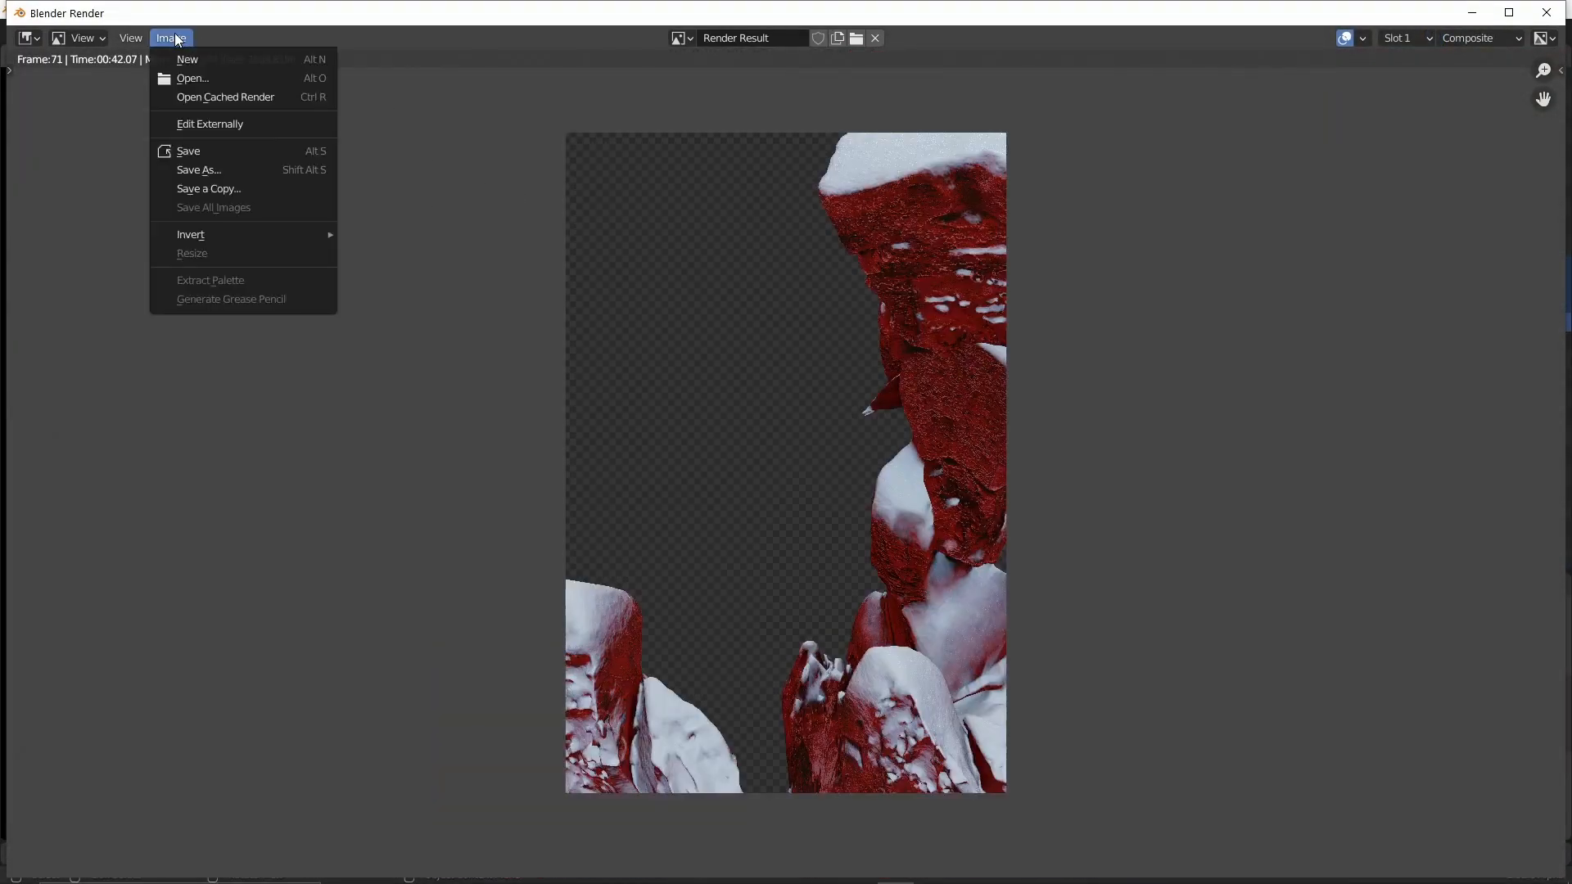
{"action": "left_click", "coordinate": [196, 165]}
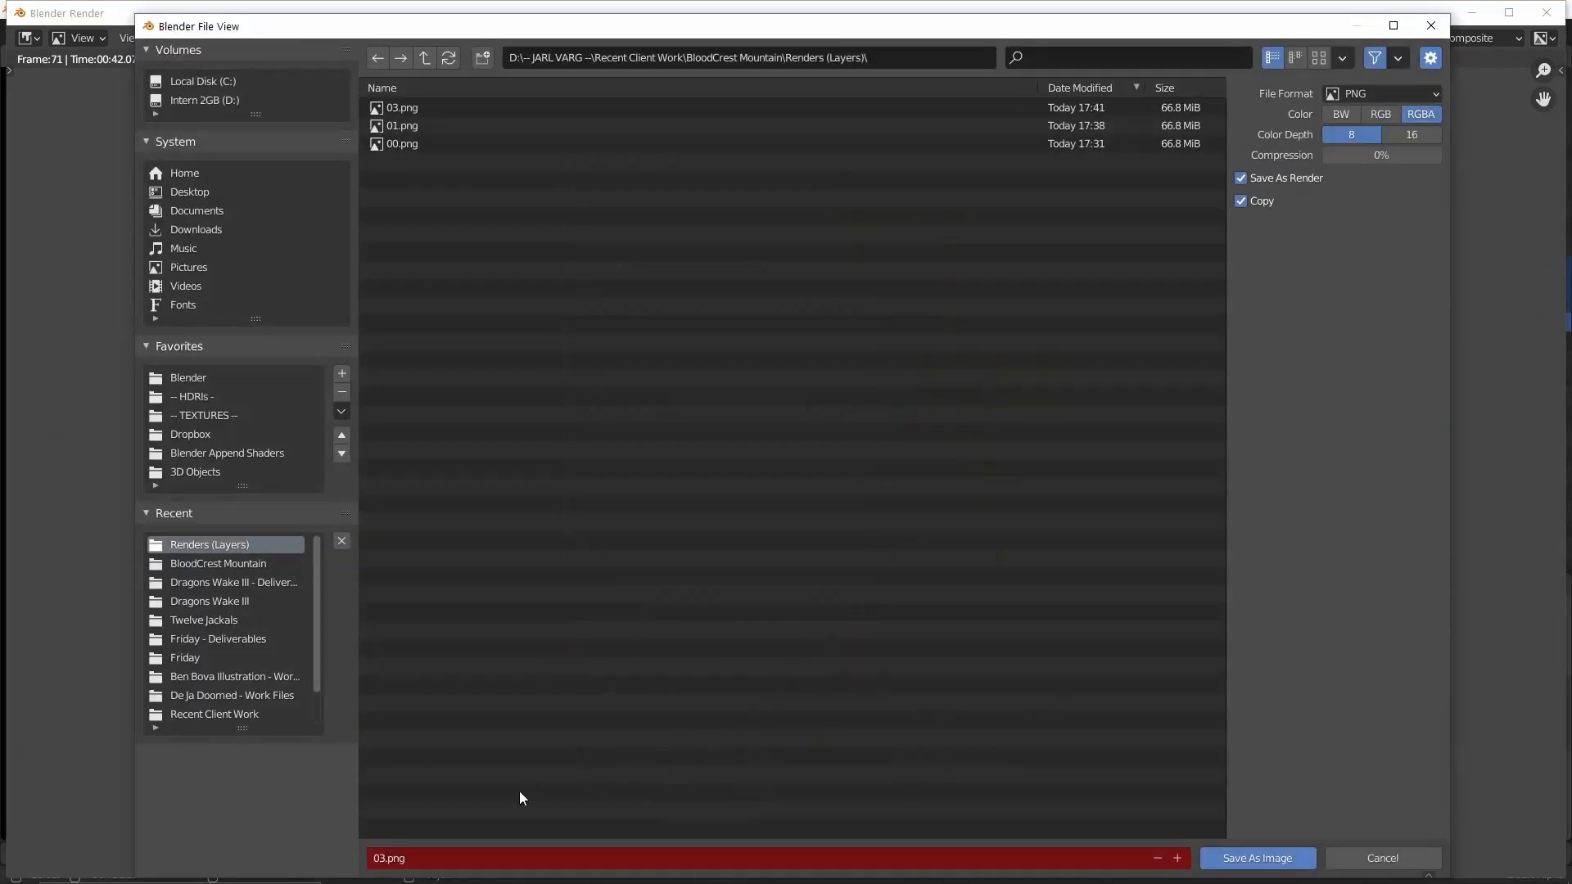
{"action": "left_click", "coordinate": [402, 858]}
{"action": "left_click", "coordinate": [387, 858]}
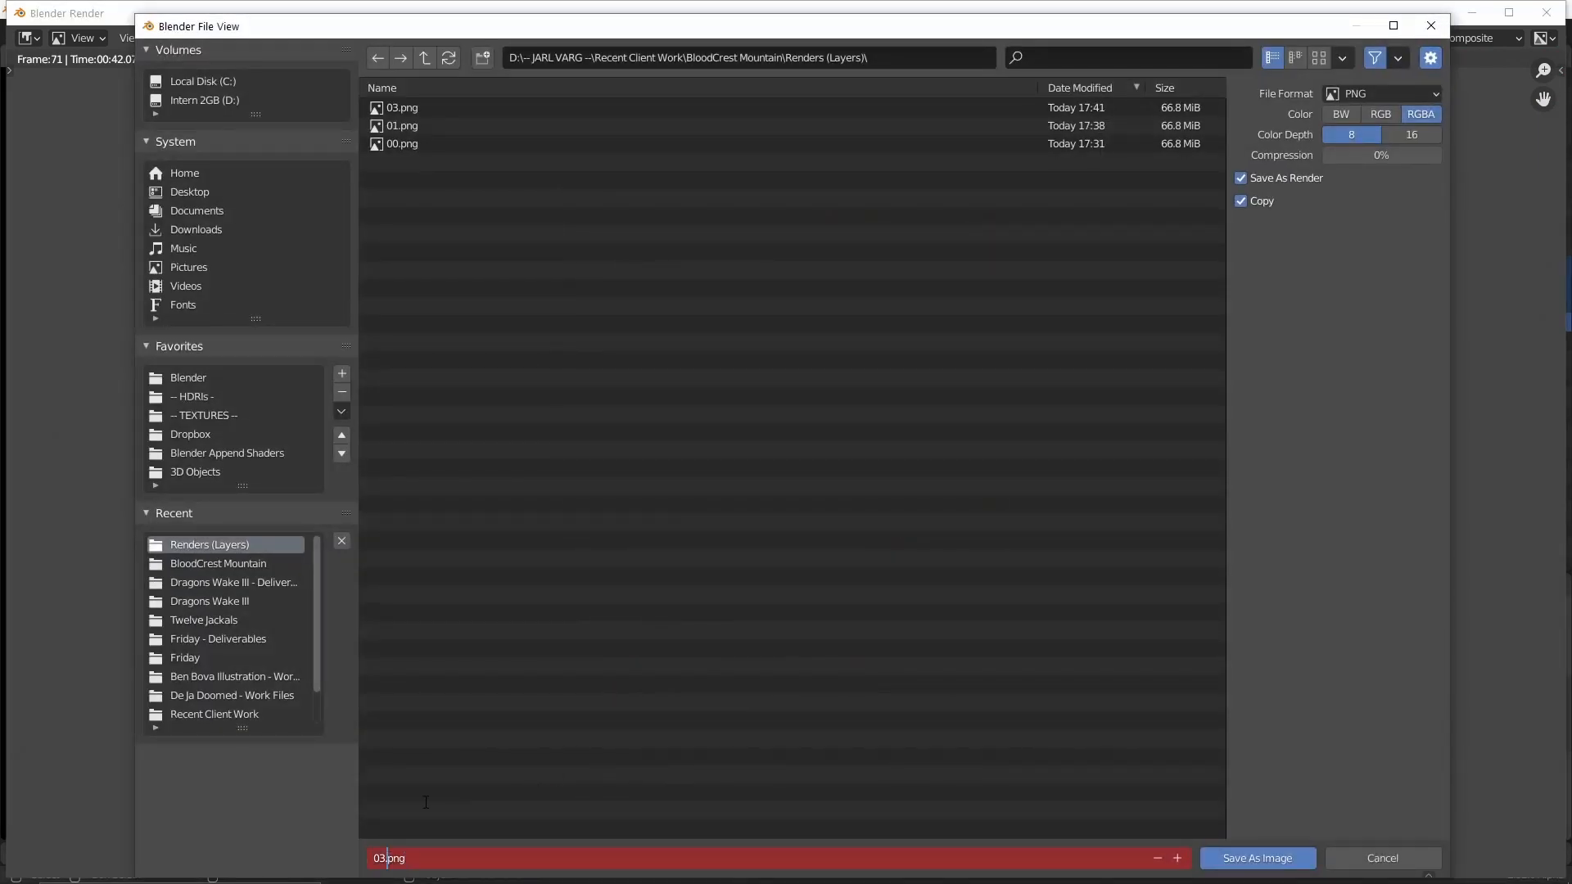
{"action": "key", "text": "BackSpace"}
{"action": "type", "text": "4"}
{"action": "key", "text": "Return"}
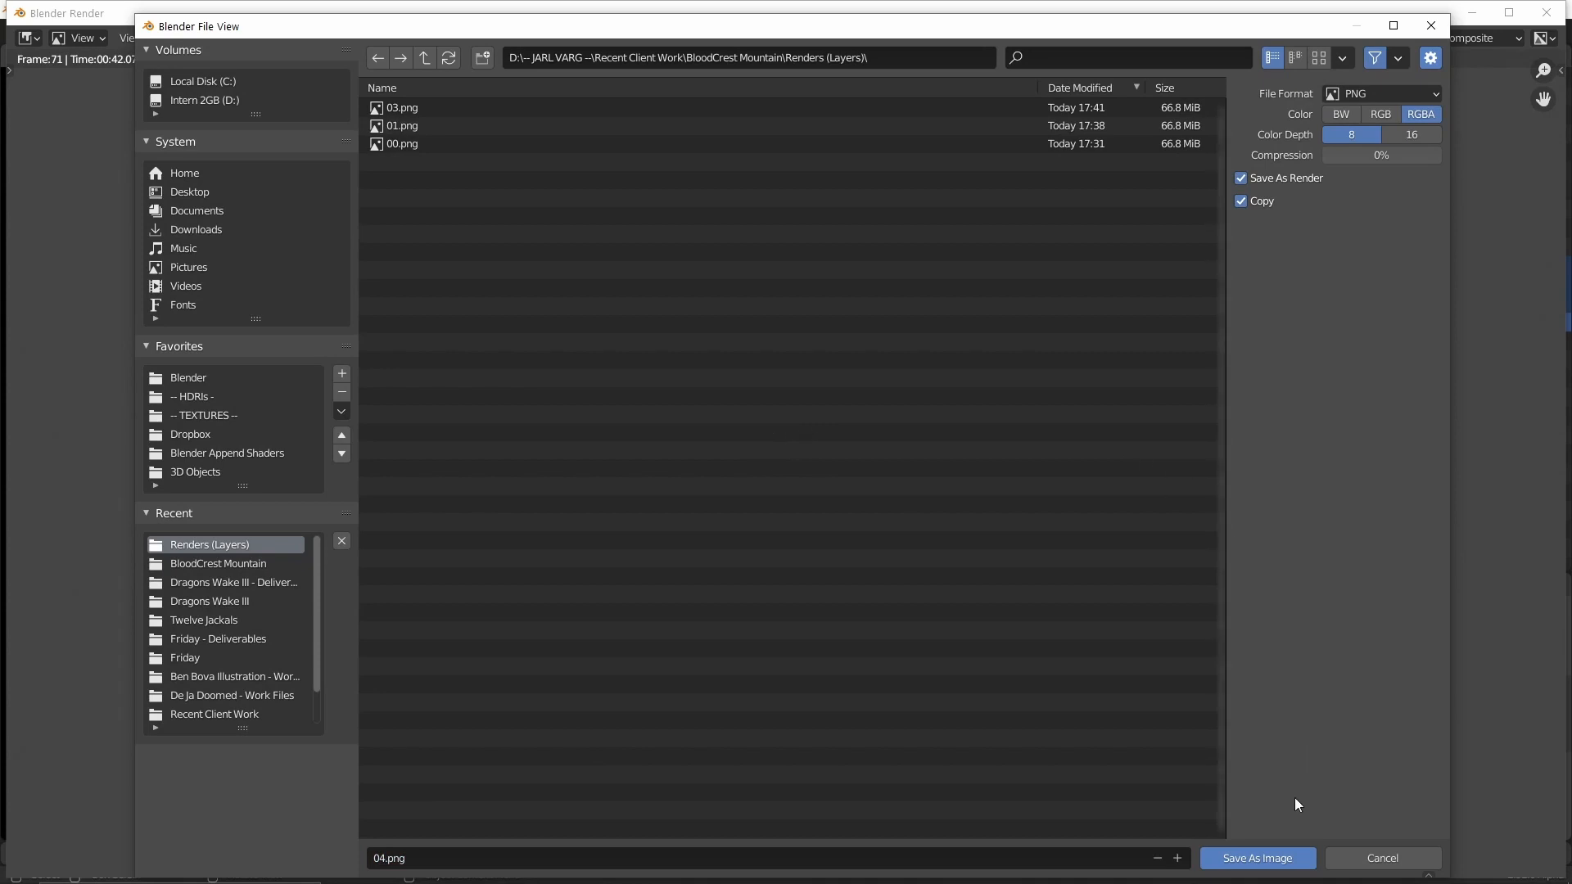
{"action": "left_click", "coordinate": [1298, 855]}
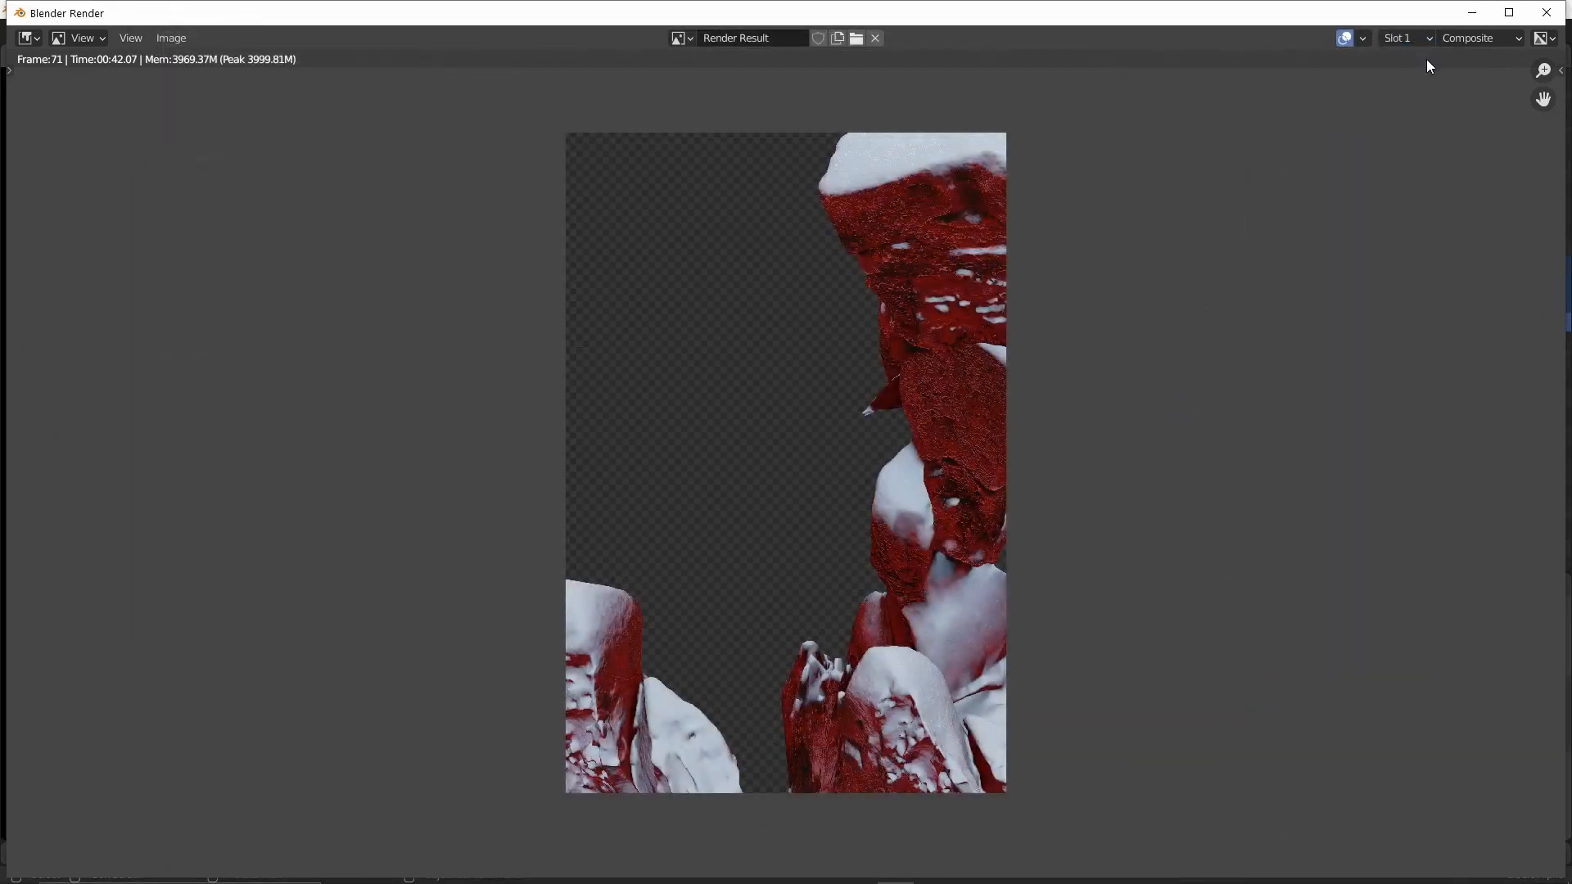
{"action": "left_click", "coordinate": [1546, 13]}
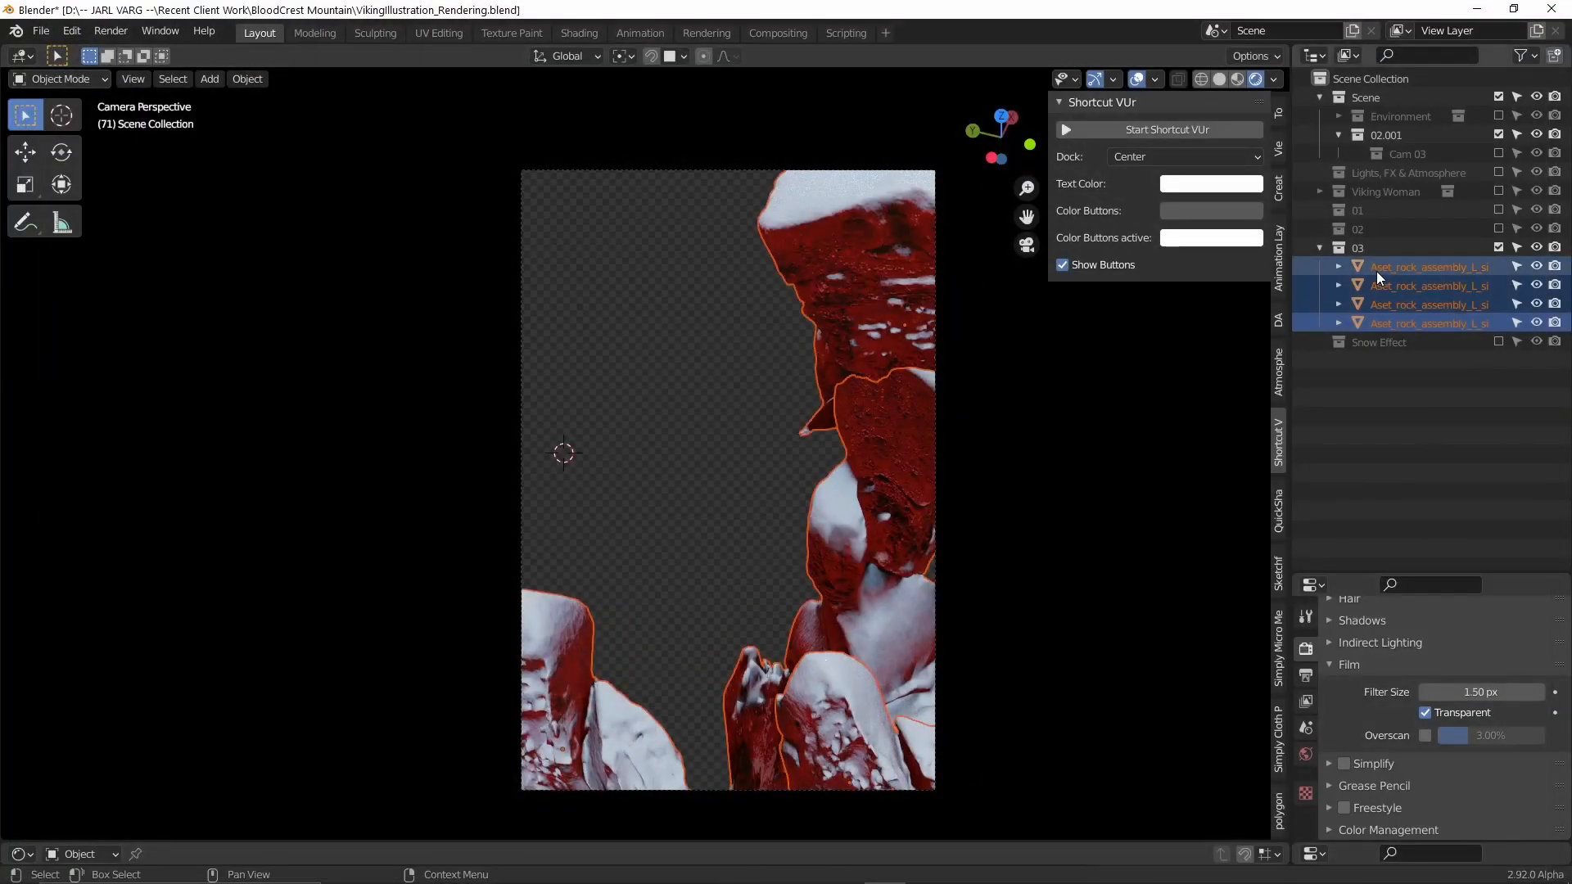
Exclude collection 03, include the Environment, Cam 03 and Lights, FX & Atmosphere collections, and render the misty background.
{"action": "left_click", "coordinate": [1499, 246]}
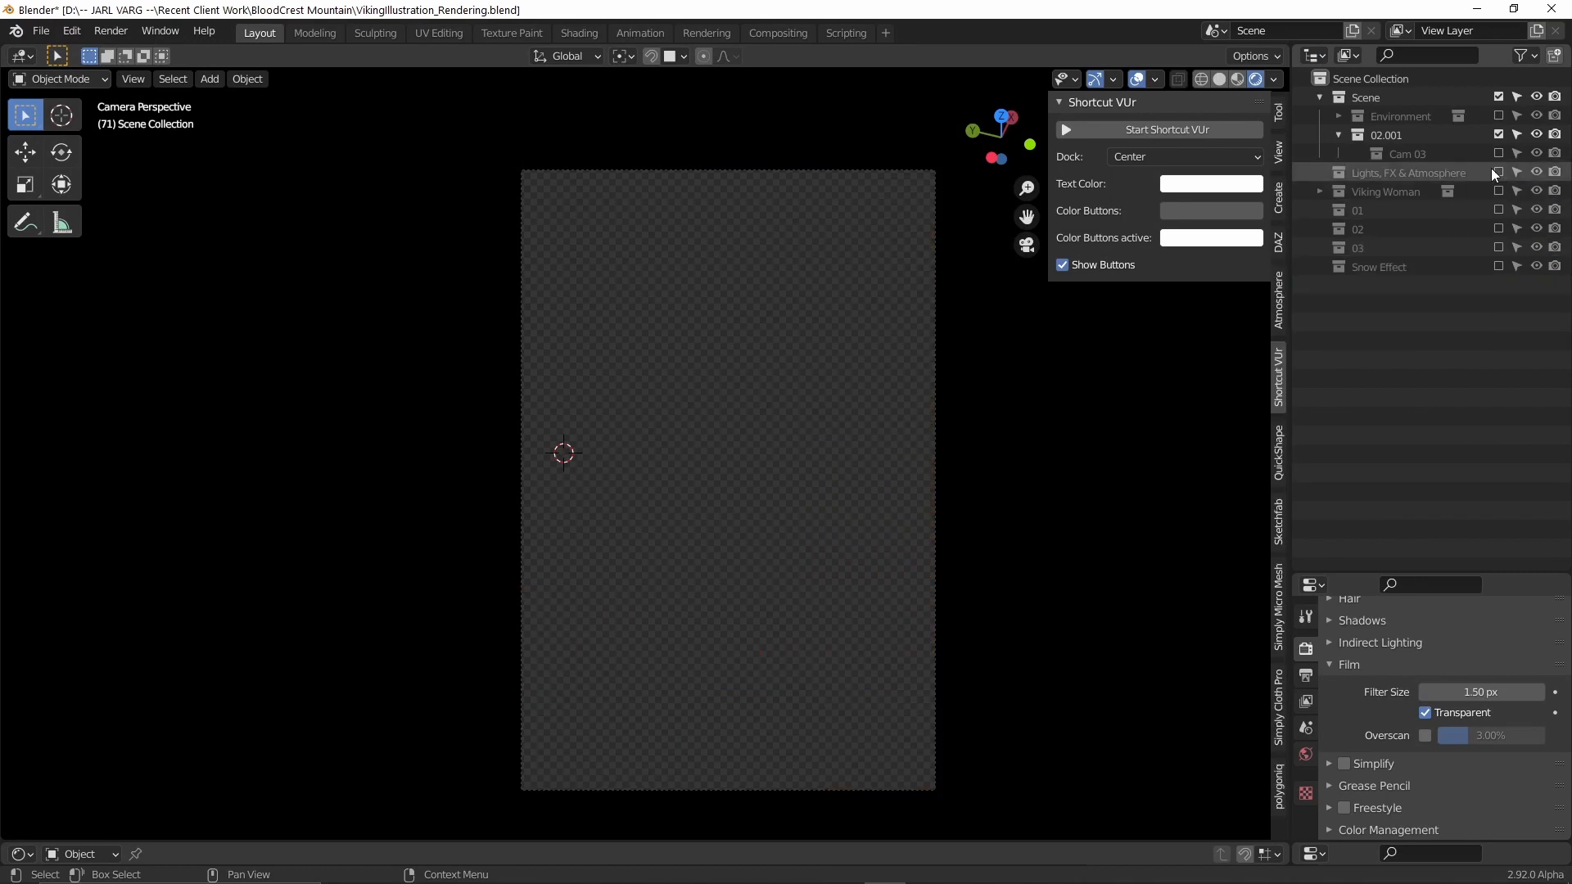
{"action": "left_click", "coordinate": [1499, 116]}
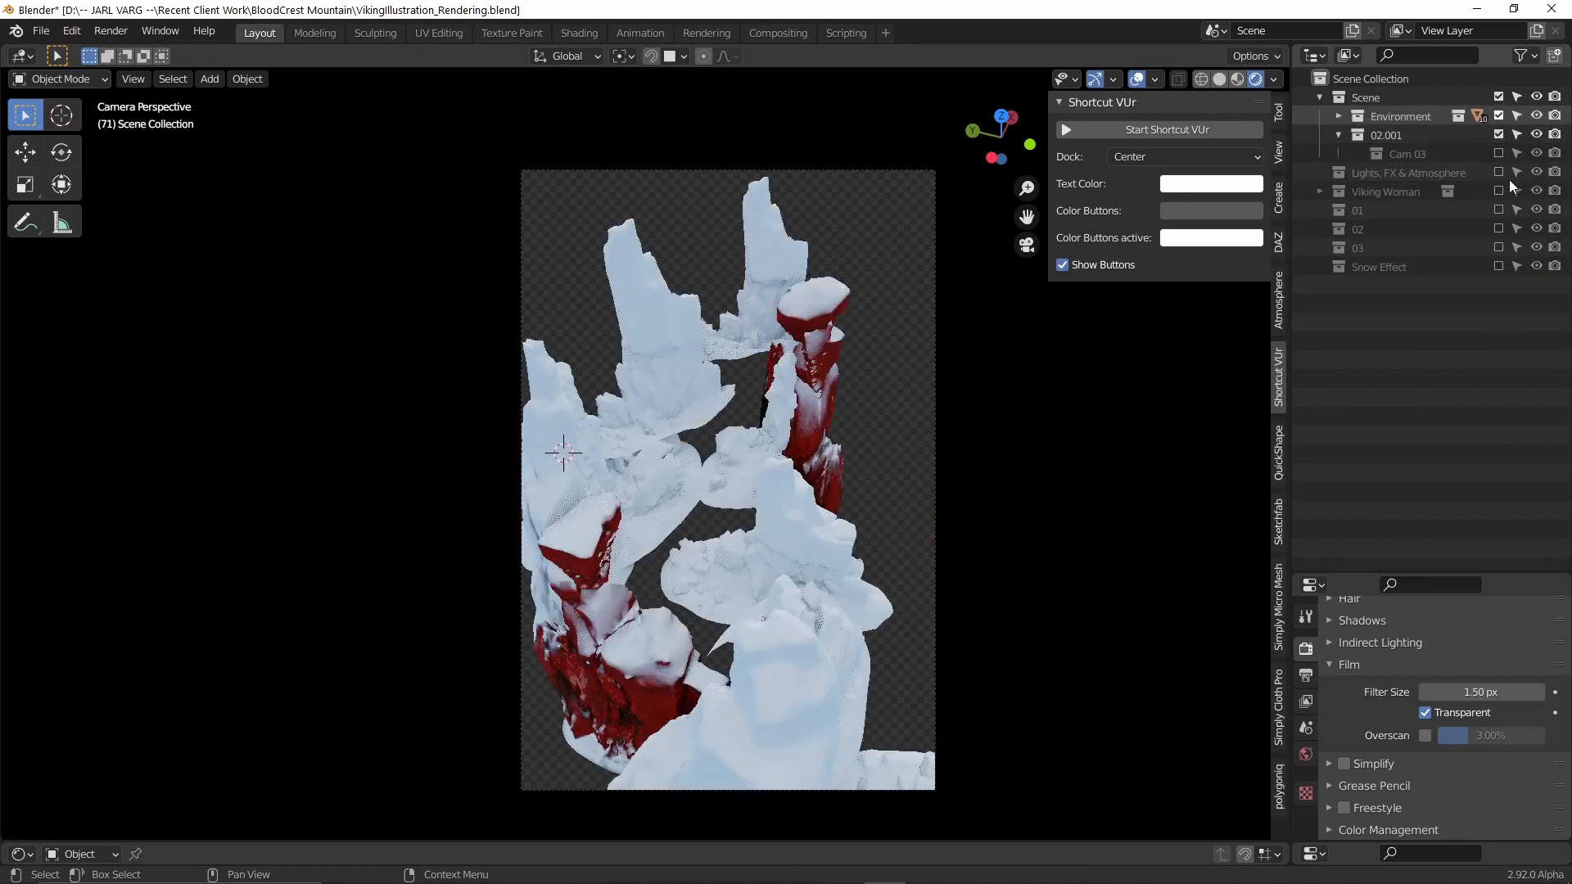
{"action": "left_click", "coordinate": [1498, 153]}
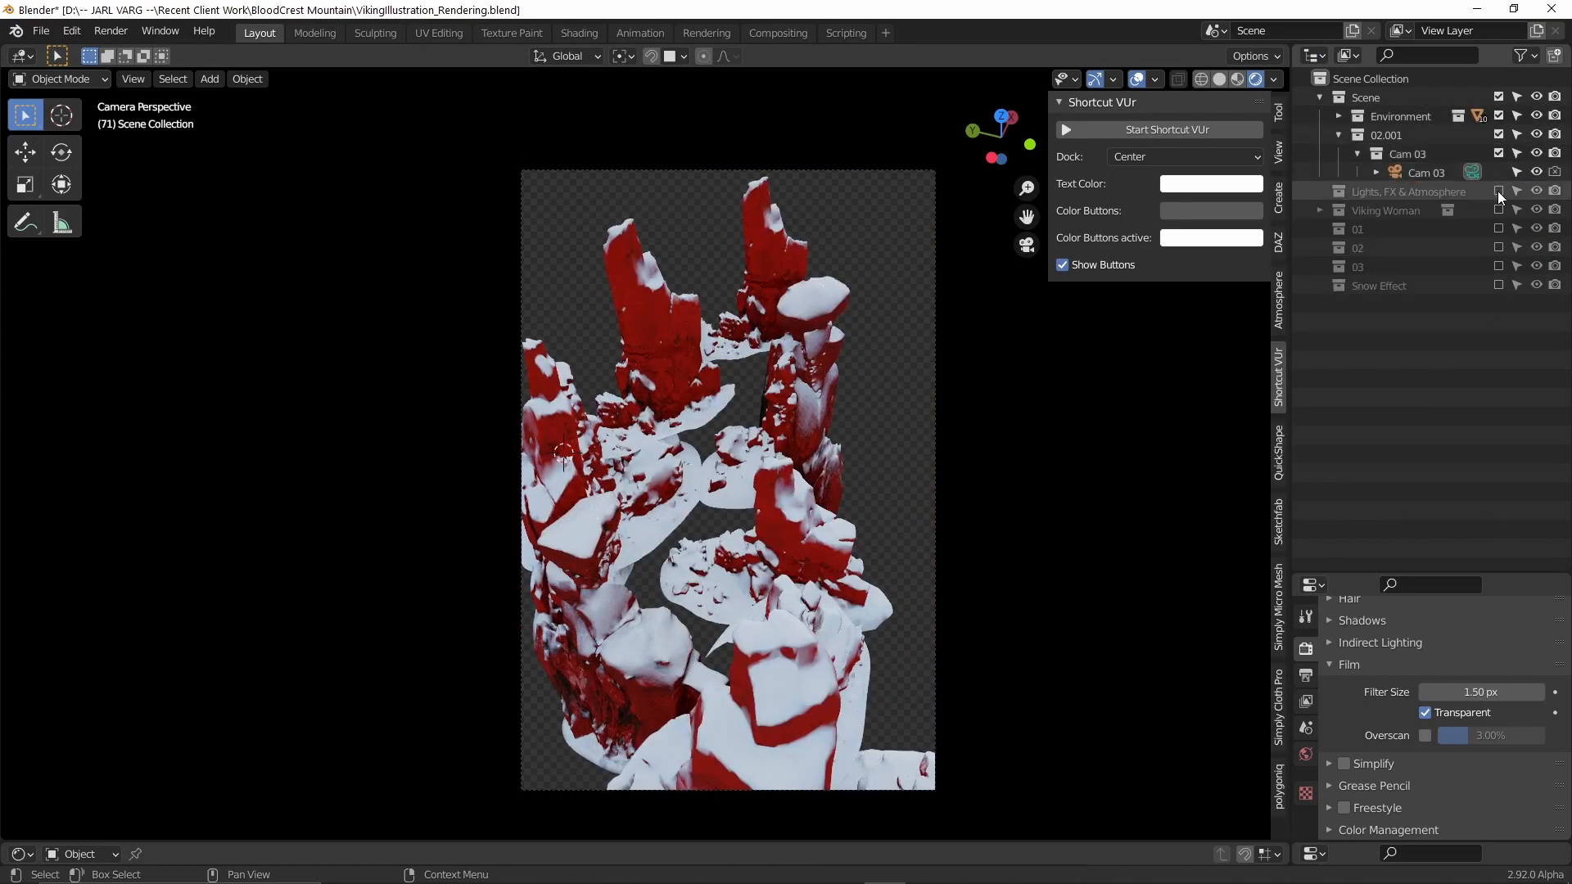
{"action": "left_click", "coordinate": [1499, 190]}
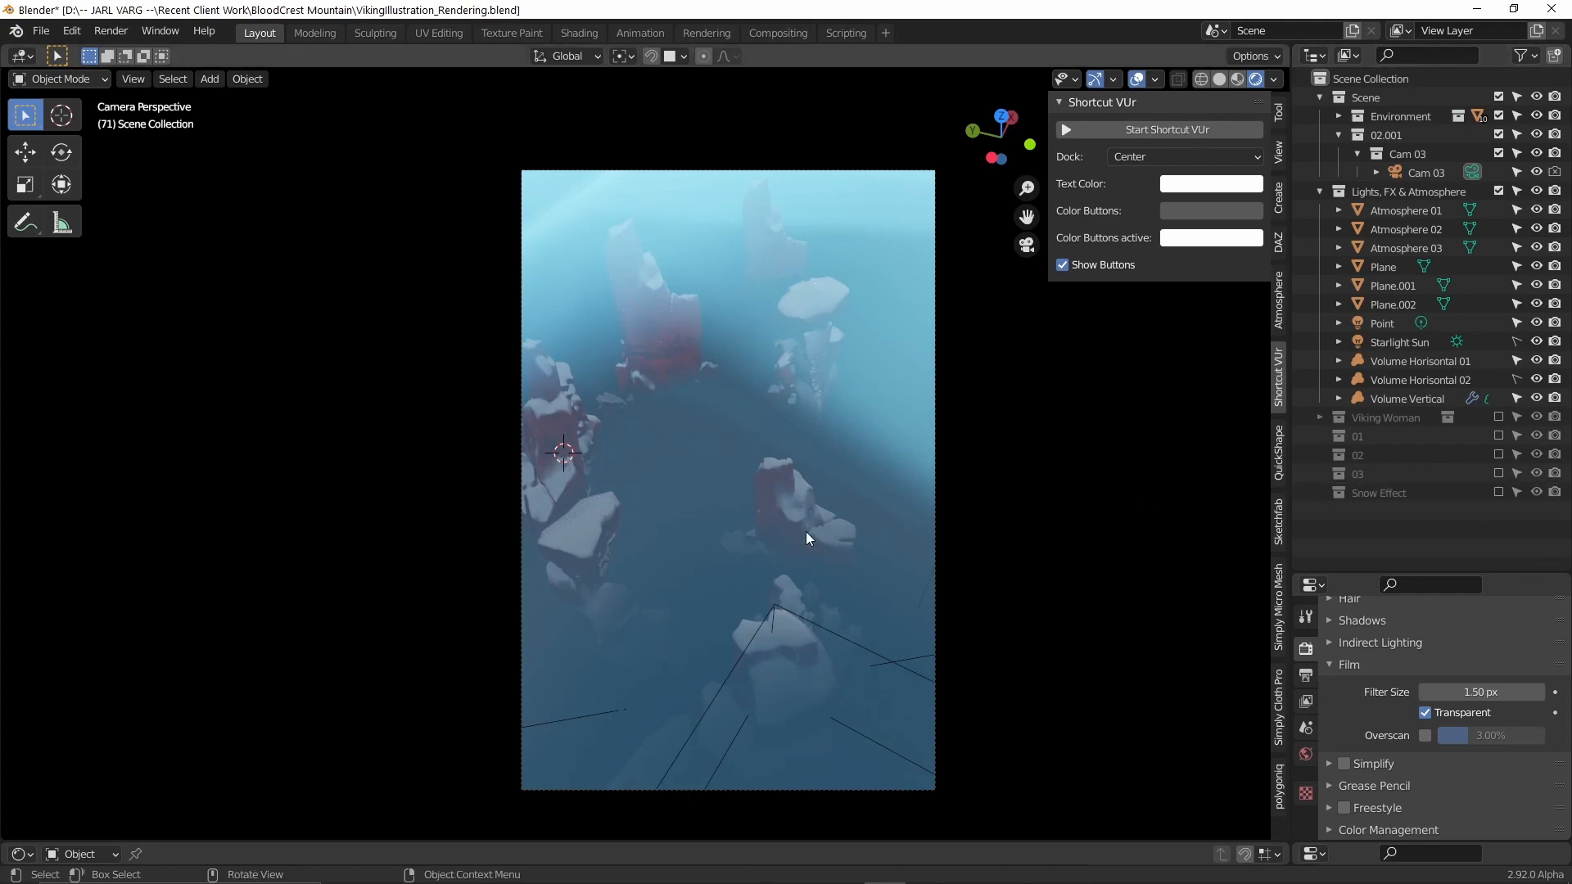
{"action": "key", "text": "F12"}
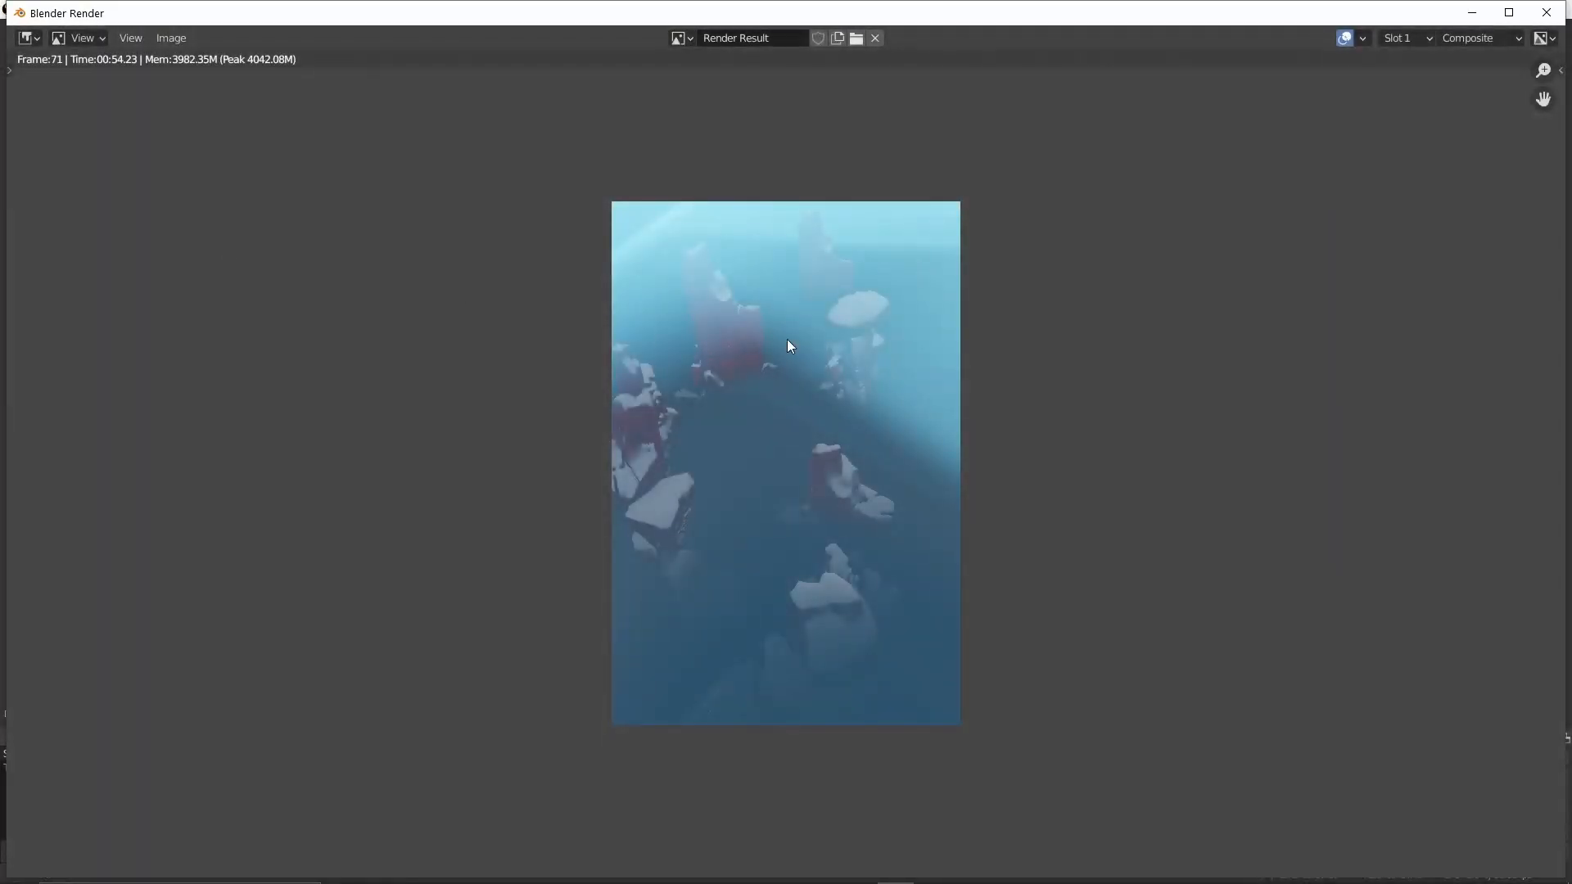
{"action": "scroll", "coordinate": [843, 340], "scroll_direction": "up", "scroll_amount": 1}
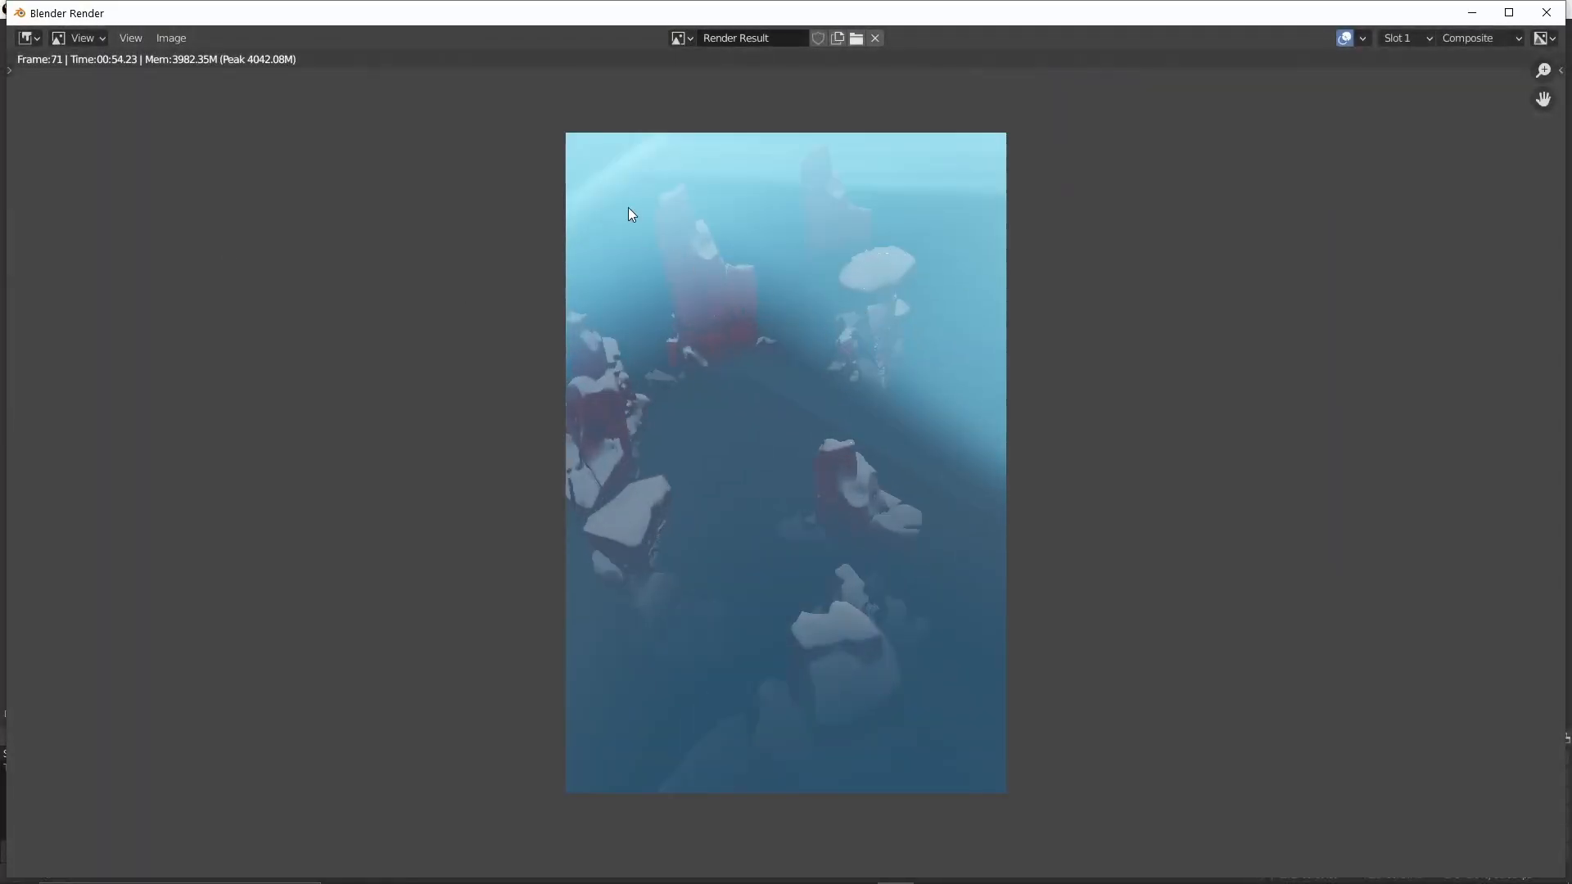
Save the background atmosphere render as 05.png in the Renders (Layers) folder and put the render window away.
{"action": "left_click", "coordinate": [170, 38]}
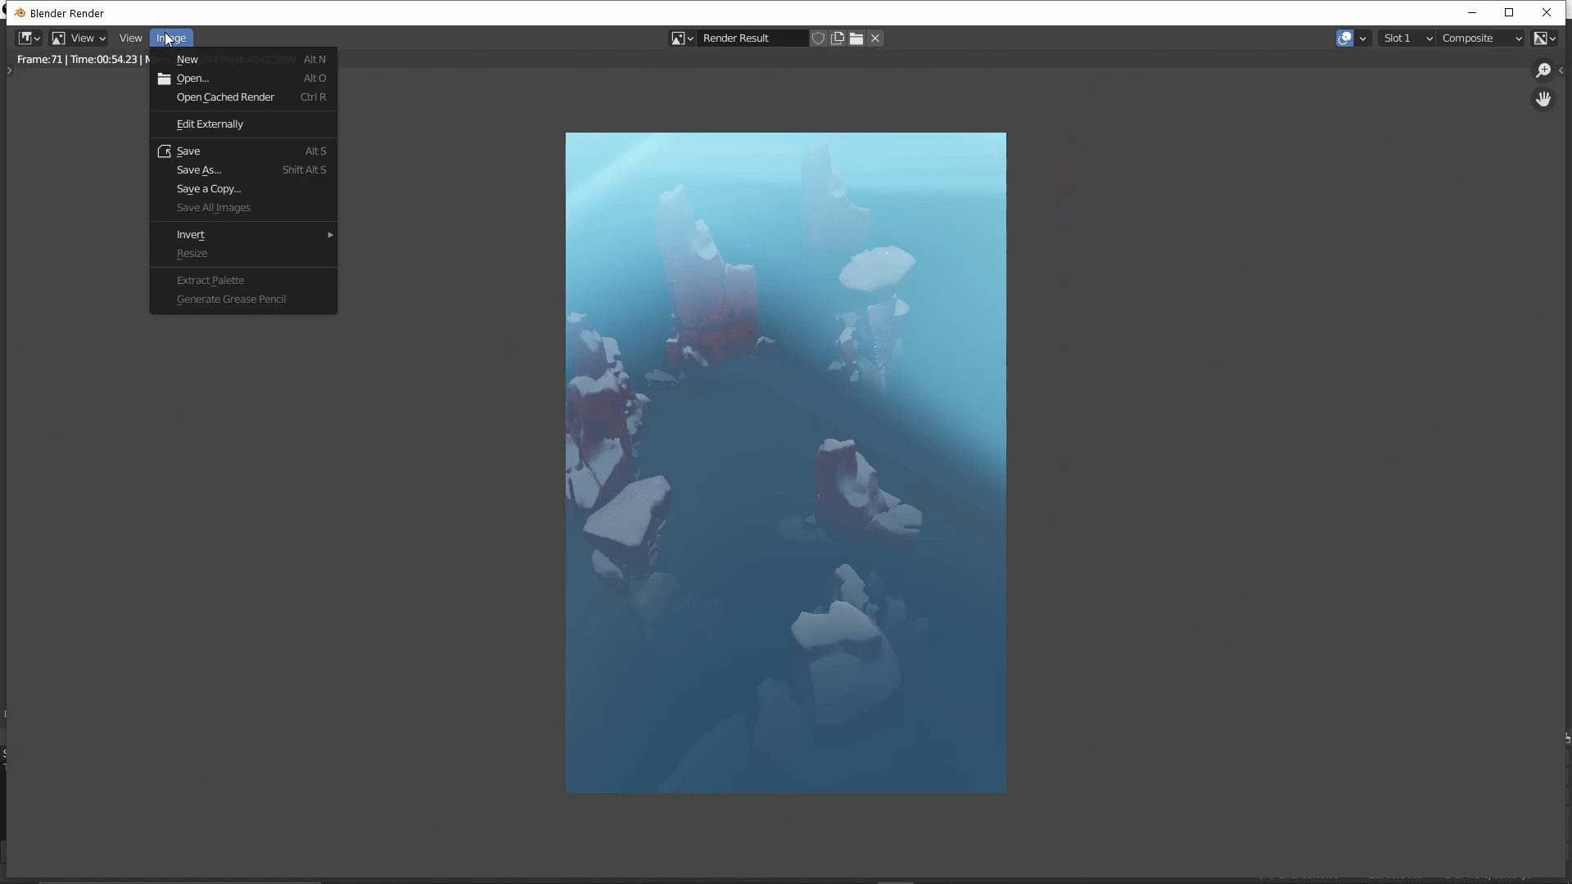
{"action": "left_click", "coordinate": [222, 169]}
{"action": "left_click", "coordinate": [493, 857]}
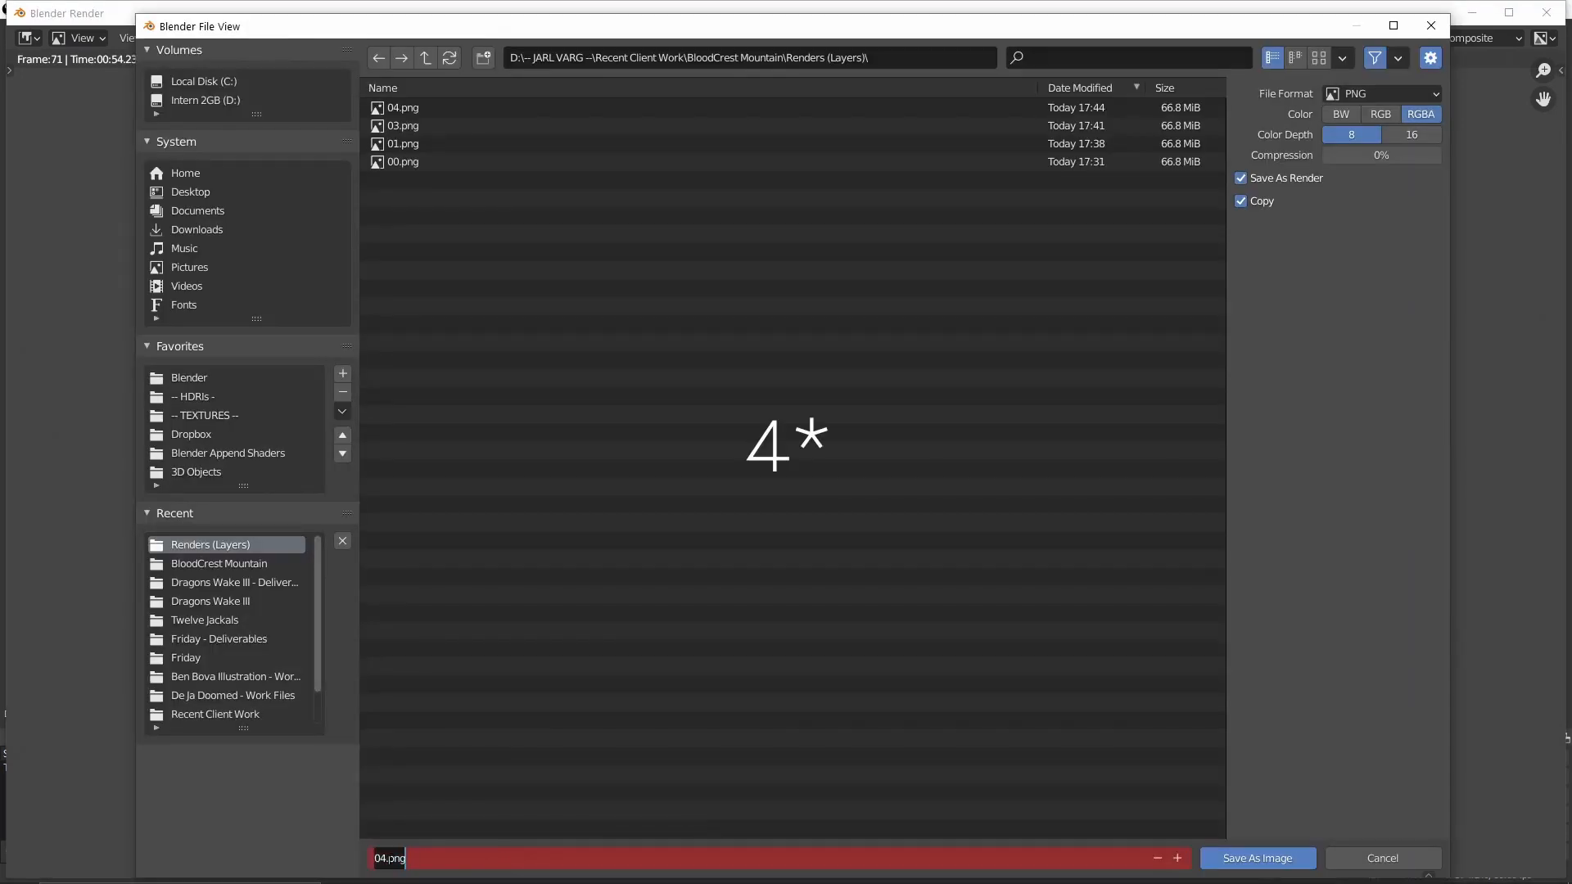
{"action": "left_click", "coordinate": [380, 857]}
{"action": "key", "text": "Delete"}
{"action": "type", "text": "5"}
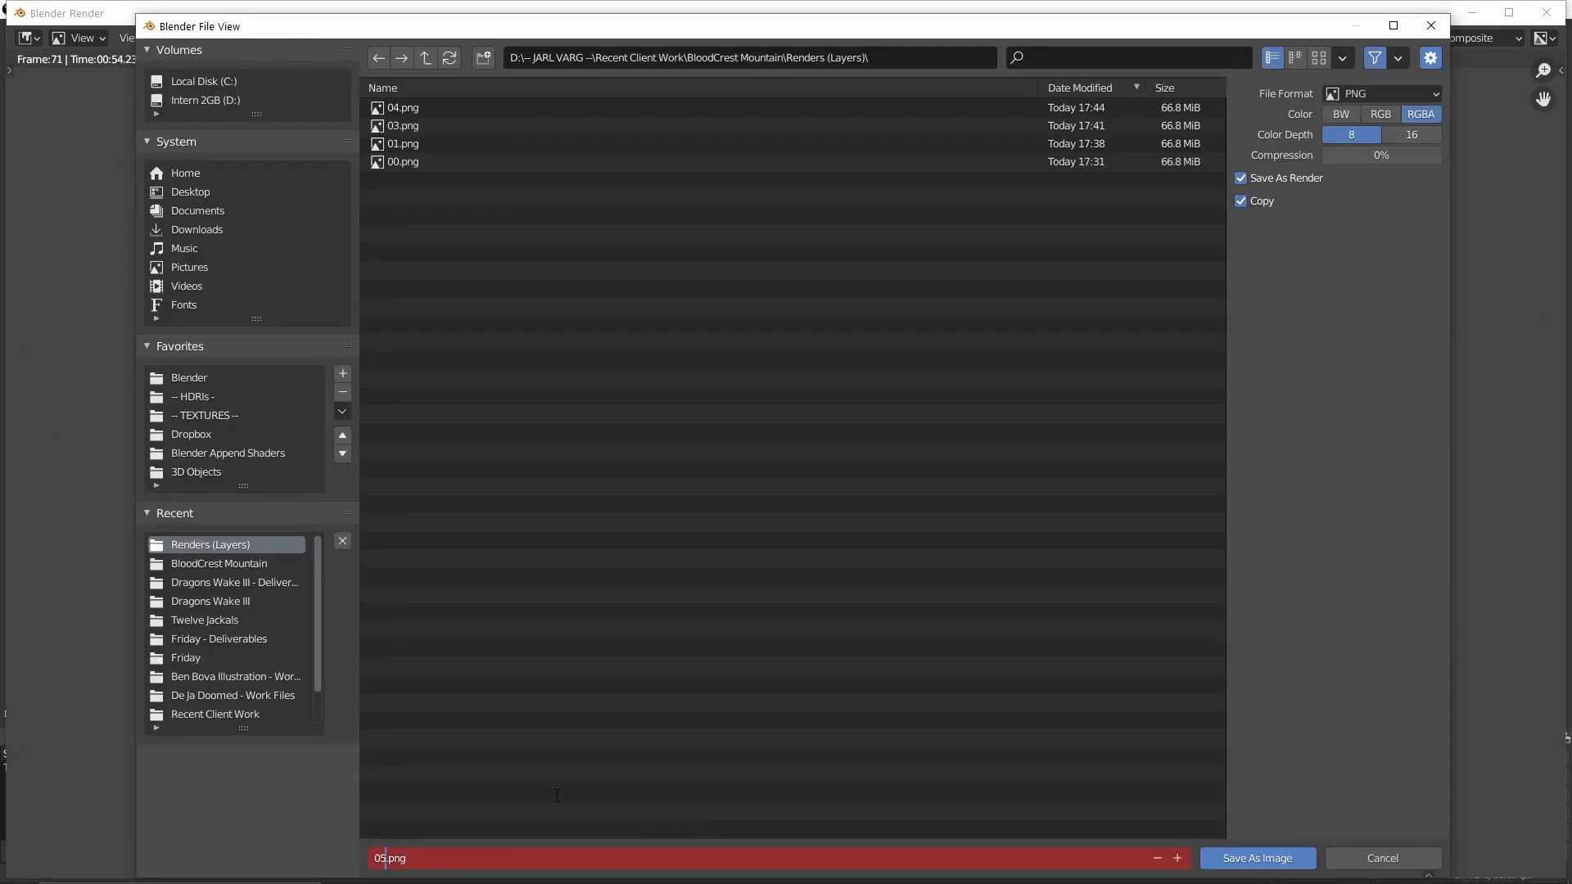
{"action": "left_click", "coordinate": [606, 714]}
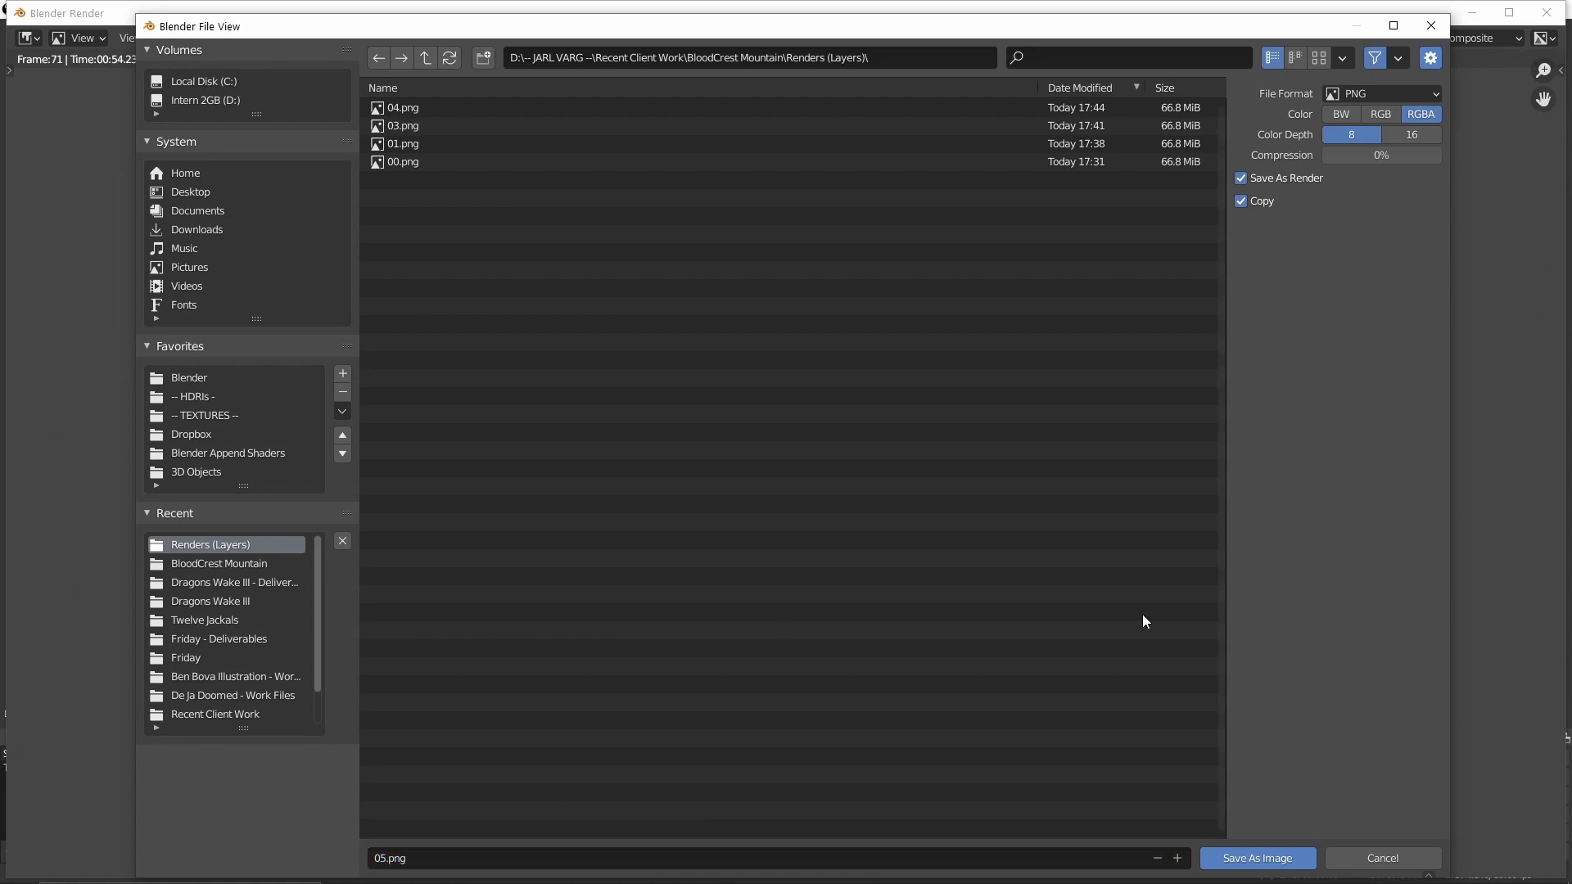
{"action": "left_click", "coordinate": [1304, 860]}
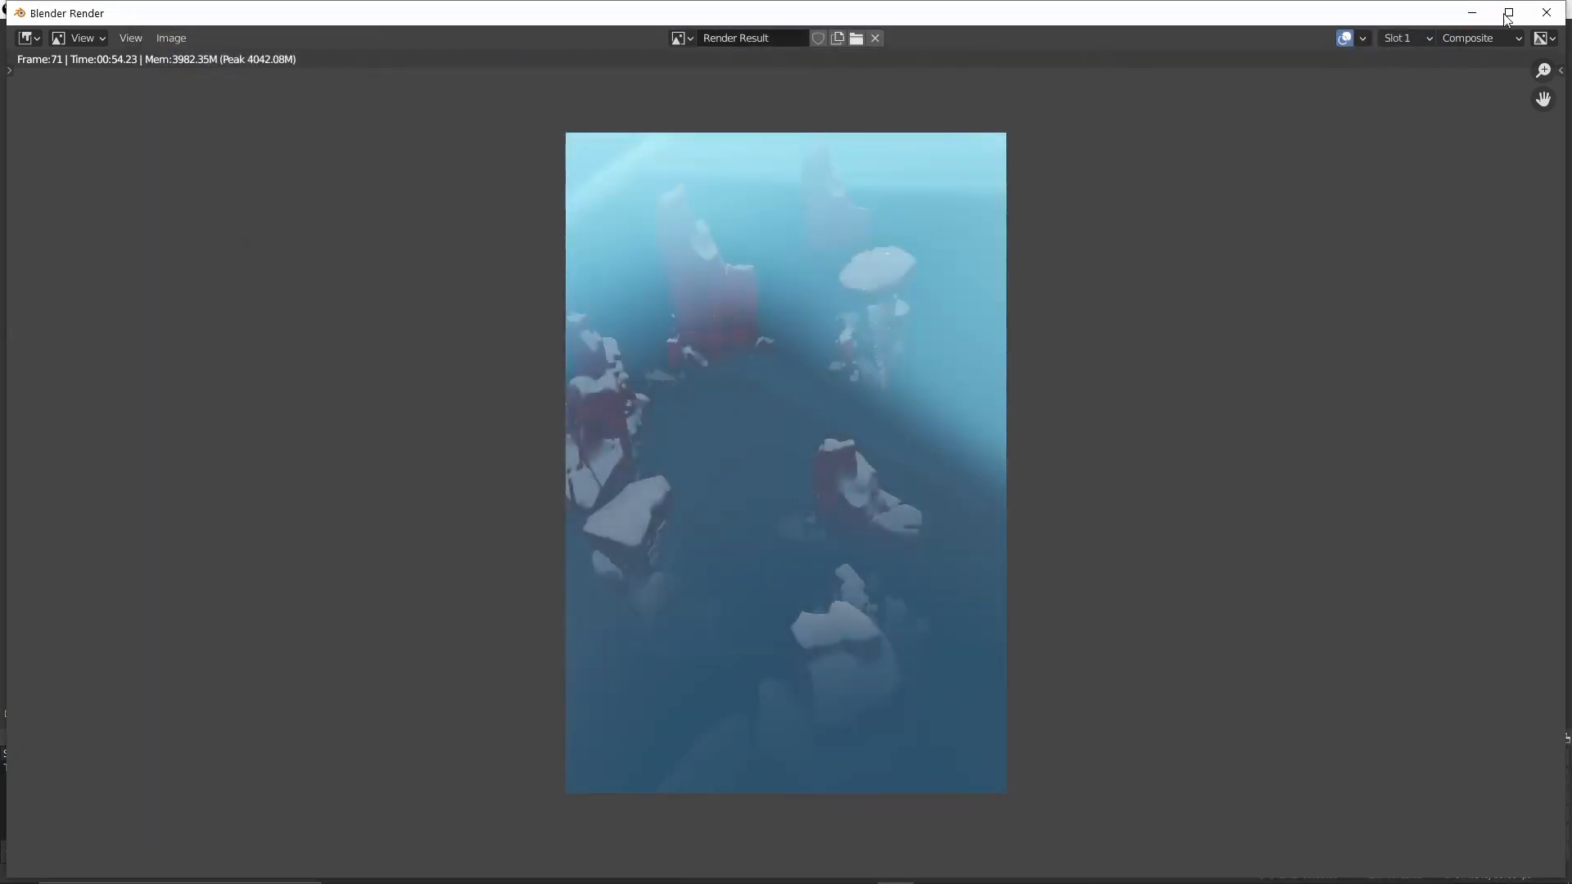
{"action": "left_click", "coordinate": [1512, 16]}
Include the Viking Woman, 01, 02 and 03 collections in the view layer alongside the environment and atmosphere.
{"action": "left_click_drag", "start_coordinate": [1499, 417], "coordinate": [1498, 436]}
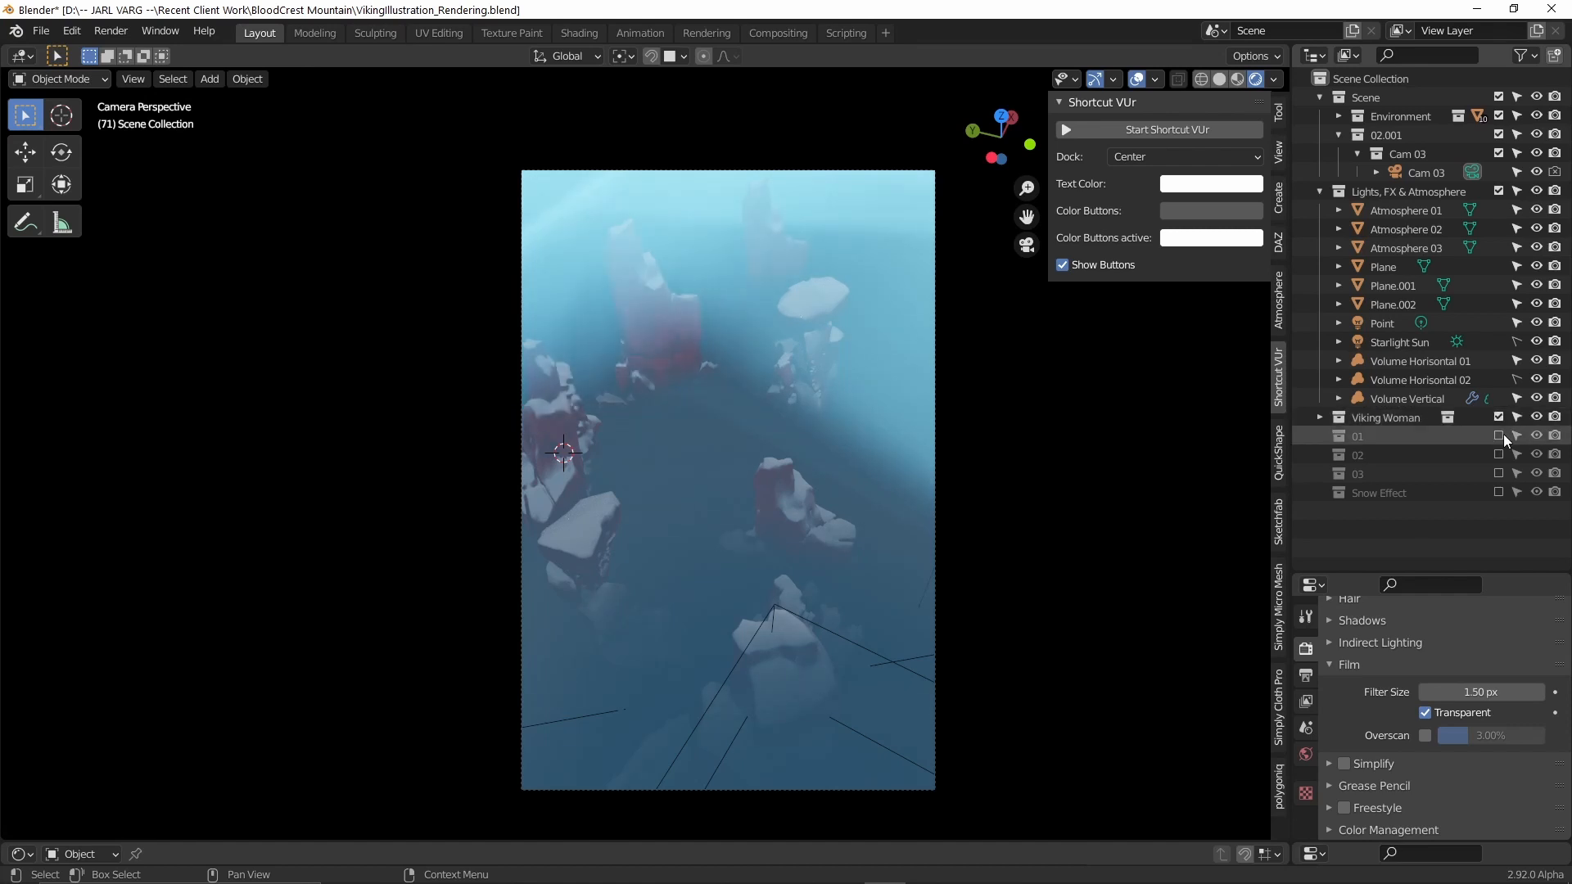
{"action": "scroll", "coordinate": [1498, 465], "scroll_direction": "down", "scroll_amount": 3}
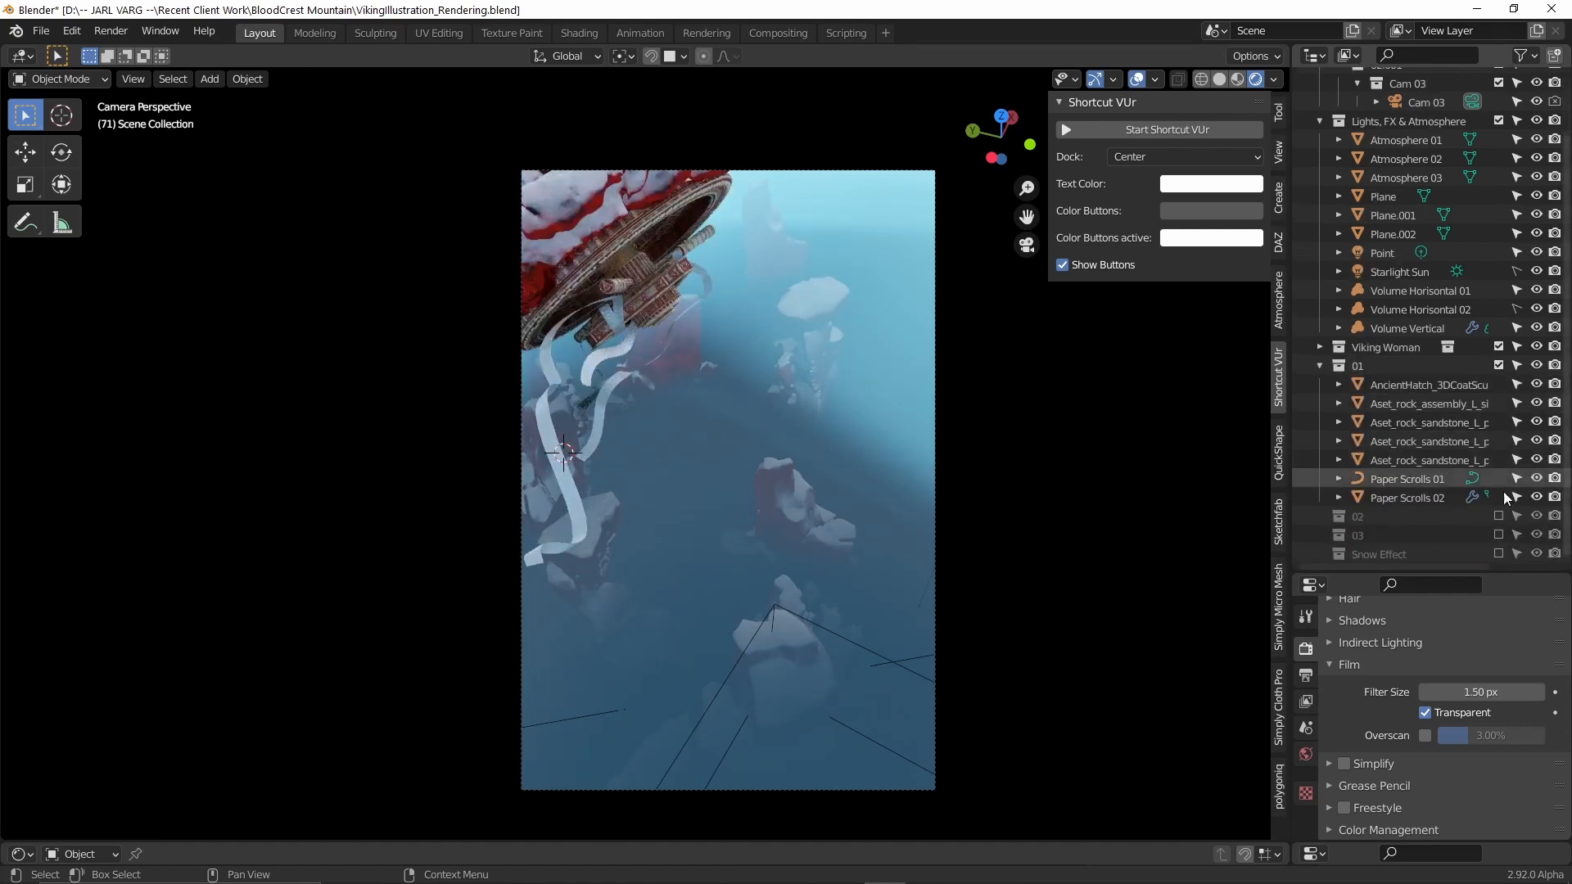
{"action": "left_click", "coordinate": [1499, 515]}
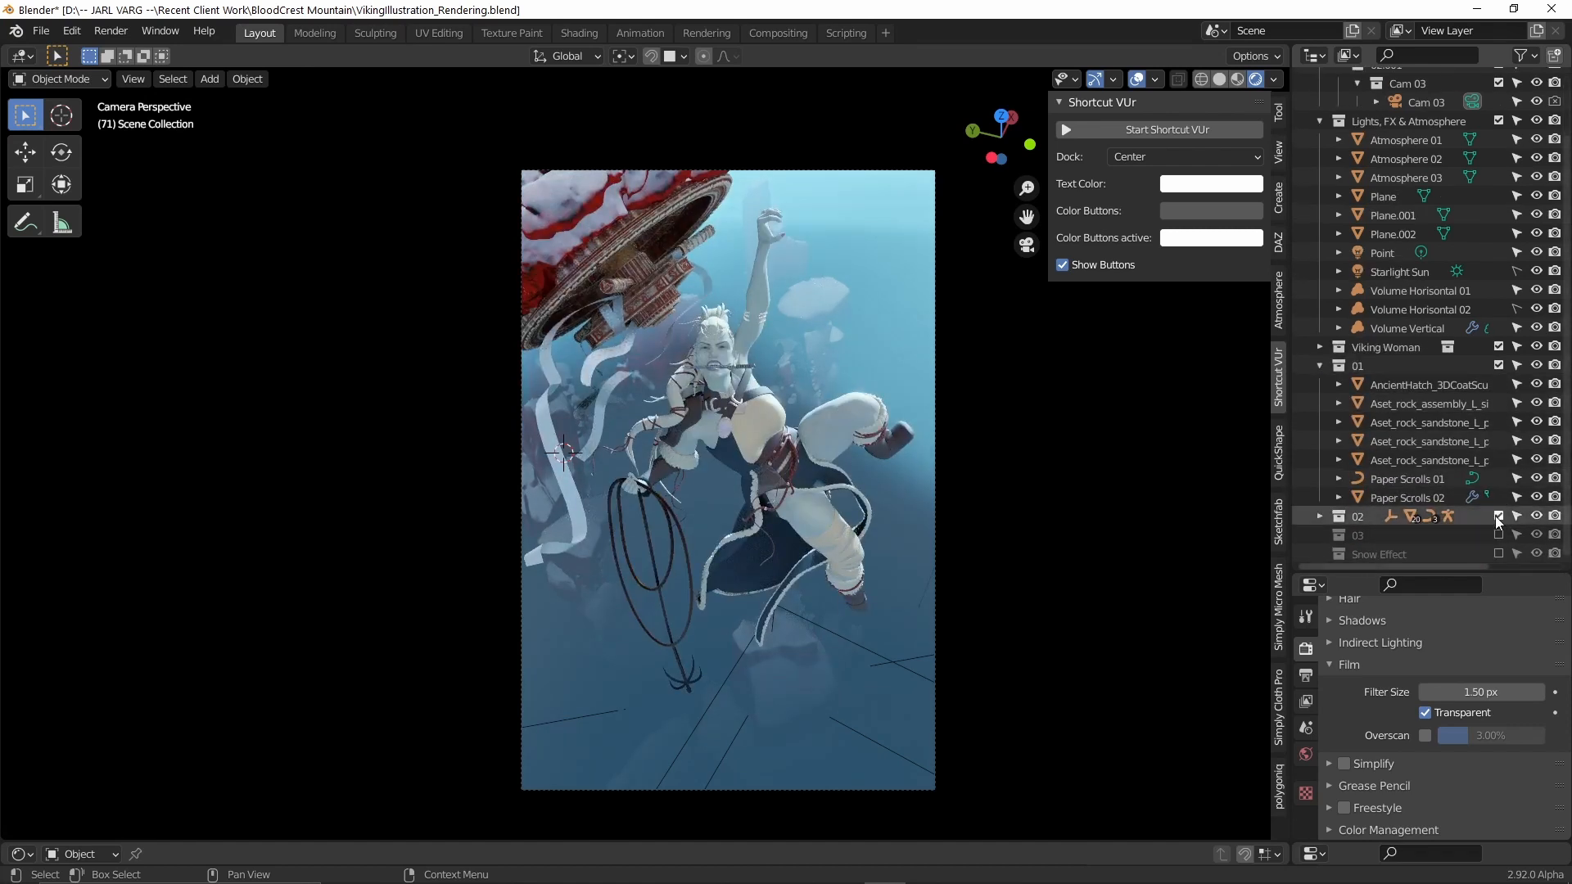
{"action": "left_click", "coordinate": [1499, 535]}
{"action": "scroll", "coordinate": [1511, 514], "scroll_direction": "down", "scroll_amount": 3}
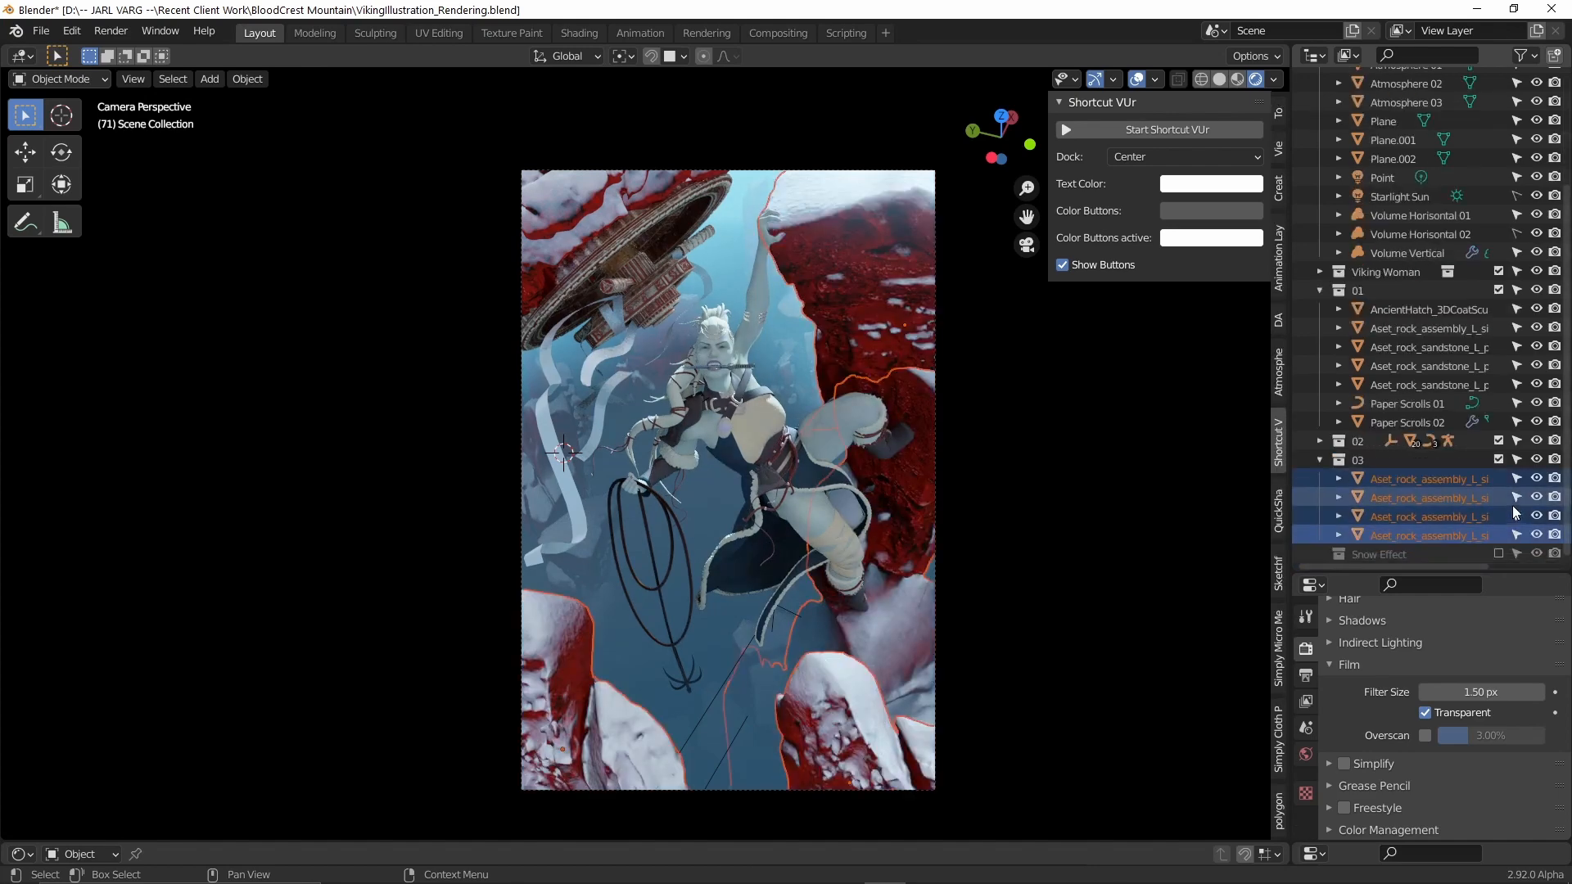
{"action": "left_click", "coordinate": [1499, 554]}
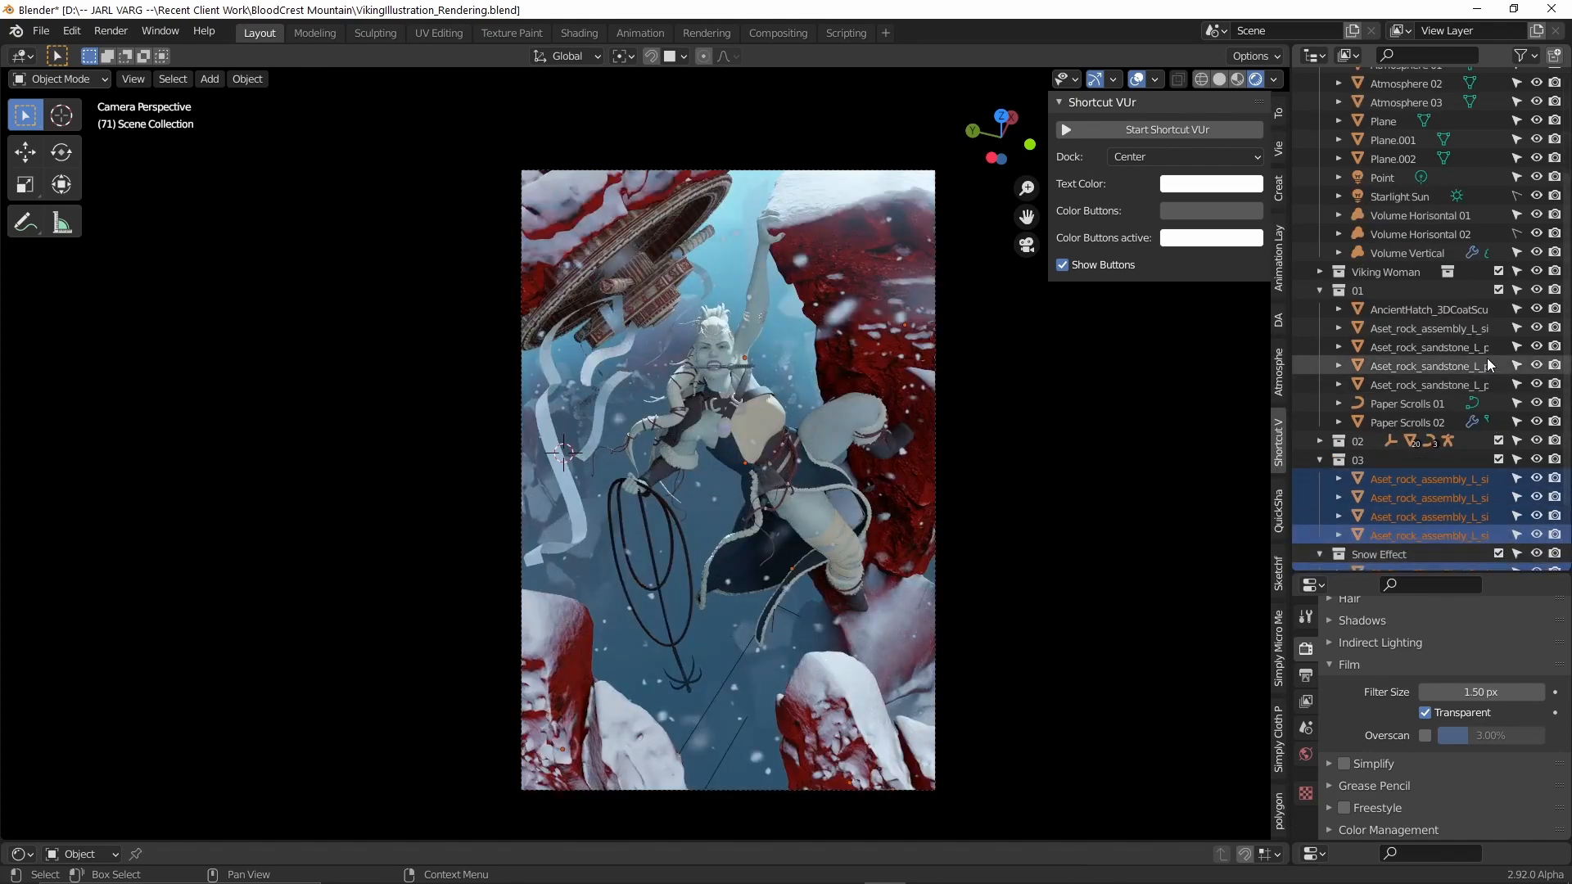
{"action": "scroll", "coordinate": [1486, 357], "scroll_direction": "down", "scroll_amount": 3}
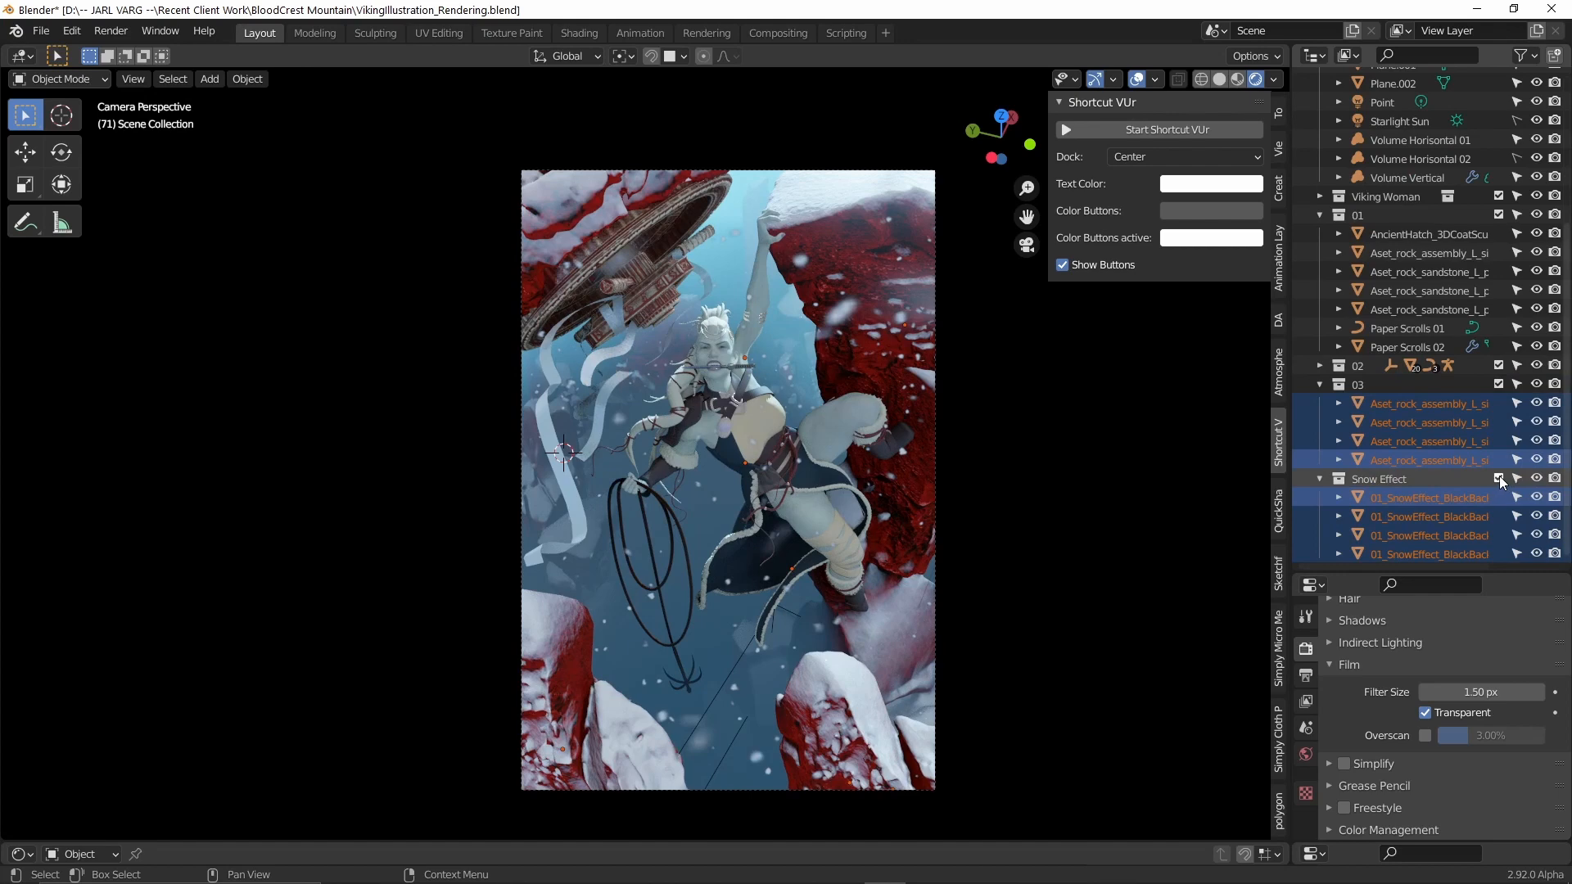
{"action": "left_click", "coordinate": [1499, 479]}
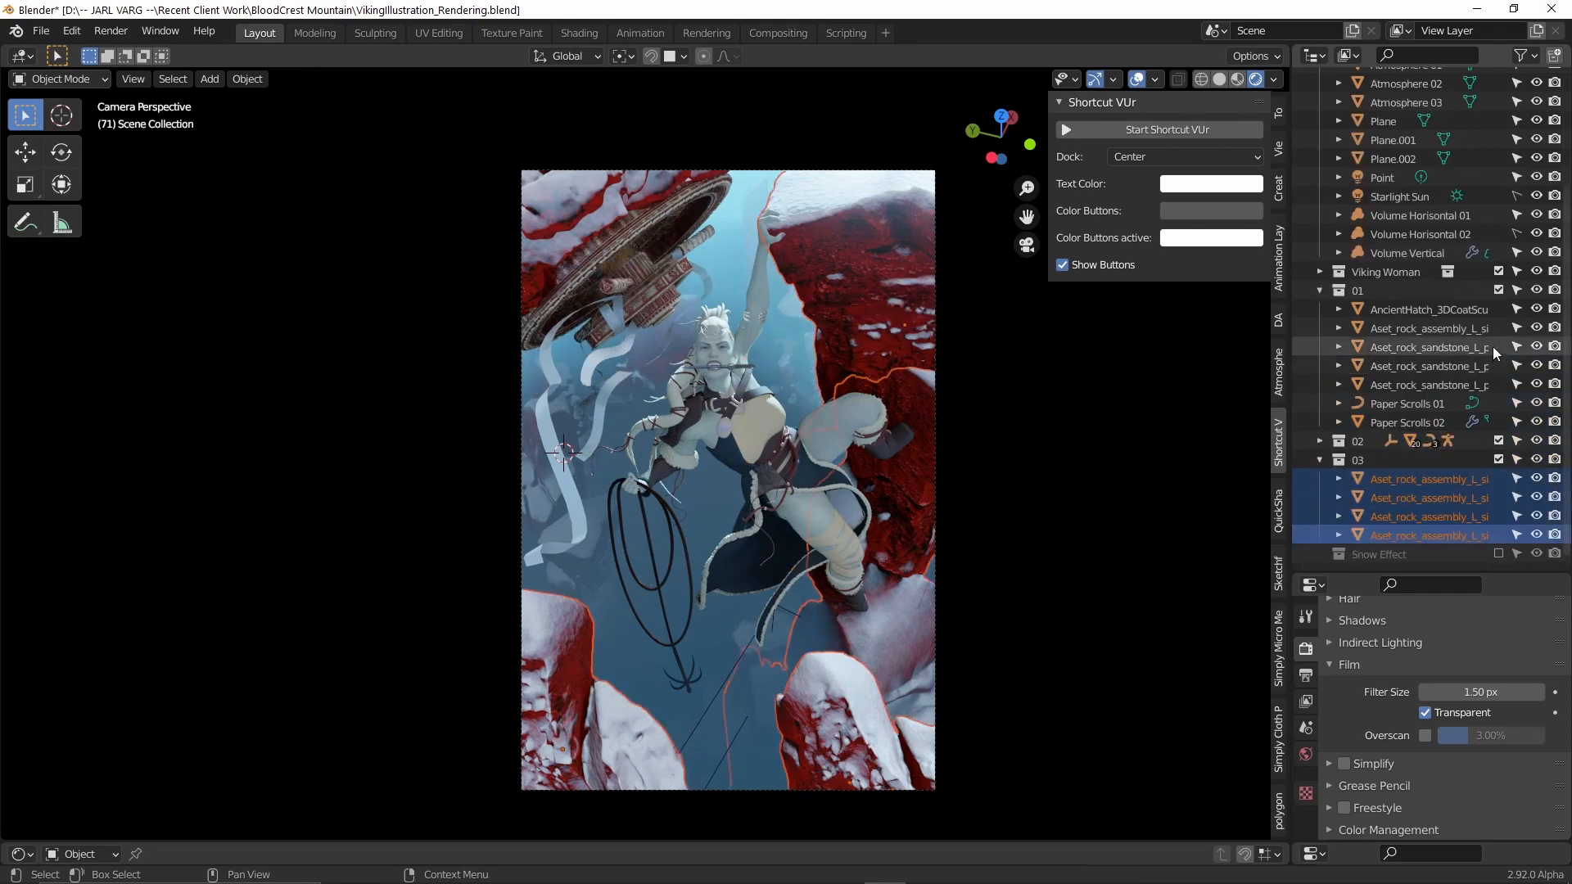
{"action": "scroll", "coordinate": [1491, 346], "scroll_direction": "up", "scroll_amount": 6}
{"action": "scroll", "coordinate": [1493, 347], "scroll_direction": "down", "scroll_amount": 5}
{"action": "scroll", "coordinate": [1493, 347], "scroll_direction": "up", "scroll_amount": 5}
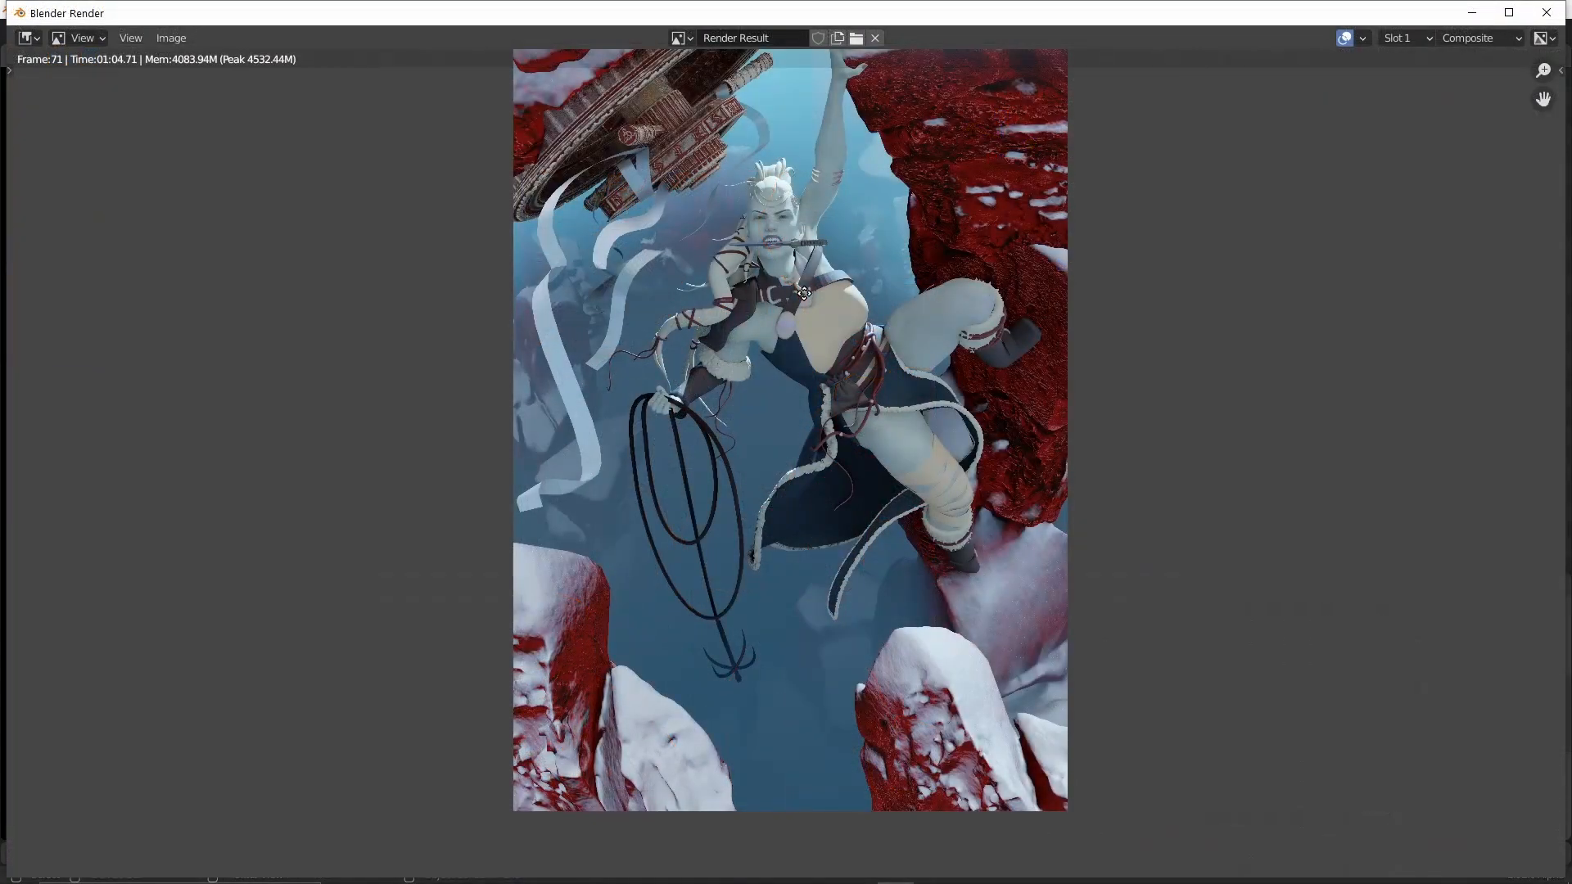
Save a copy of the full illustration render as a PNG in the Renders (Layers) folder and close the render window.
{"action": "middle_click_drag", "start_coordinate": [802, 295], "coordinate": [832, 428]}
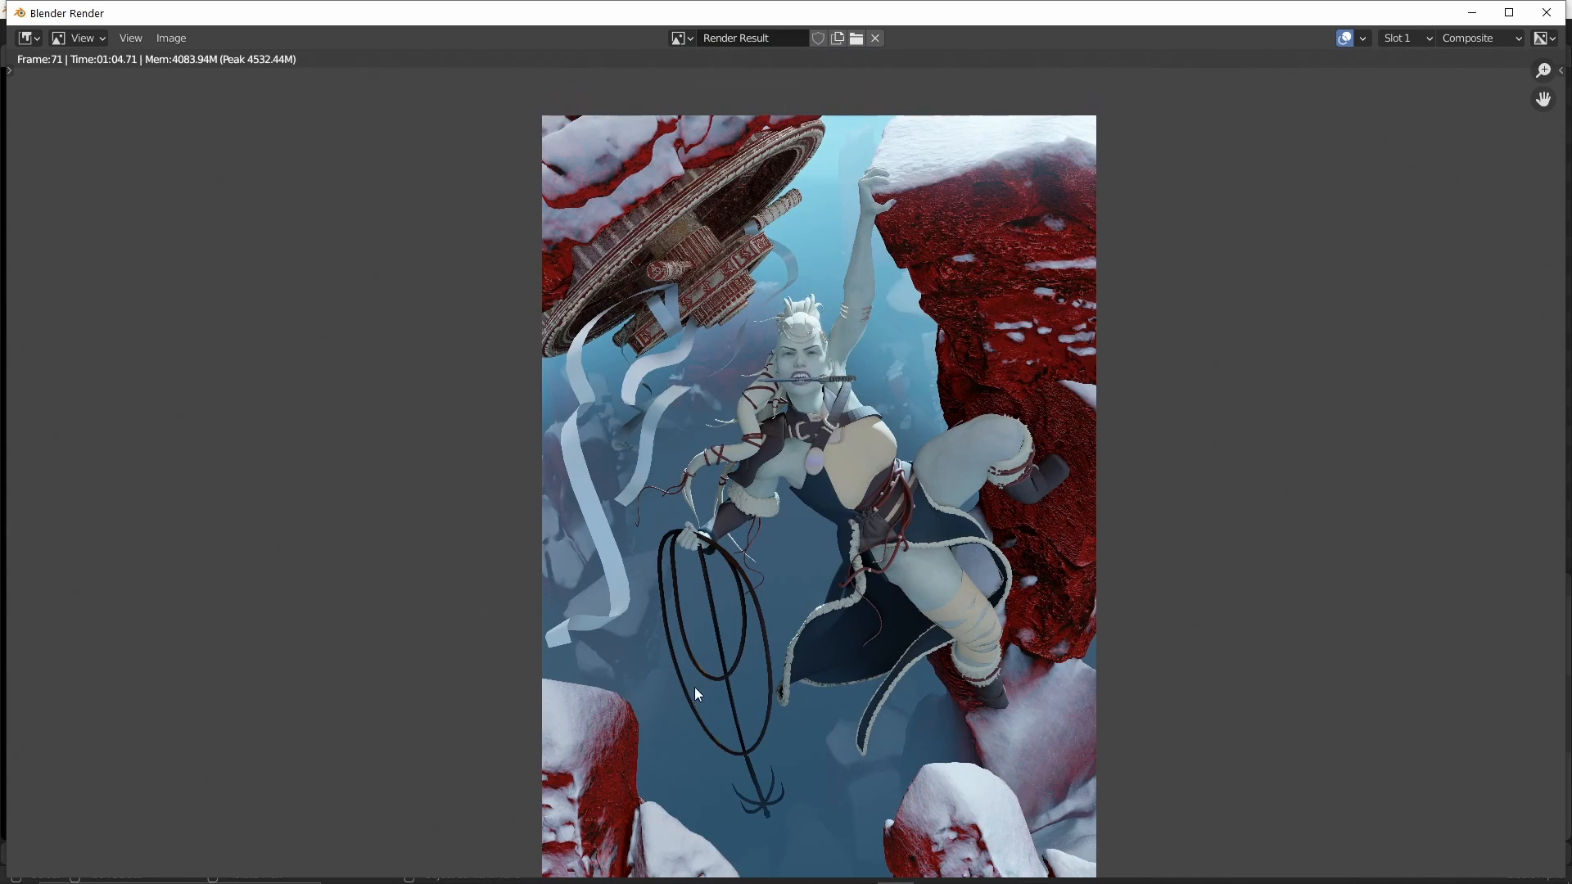
{"action": "left_click", "coordinate": [169, 38]}
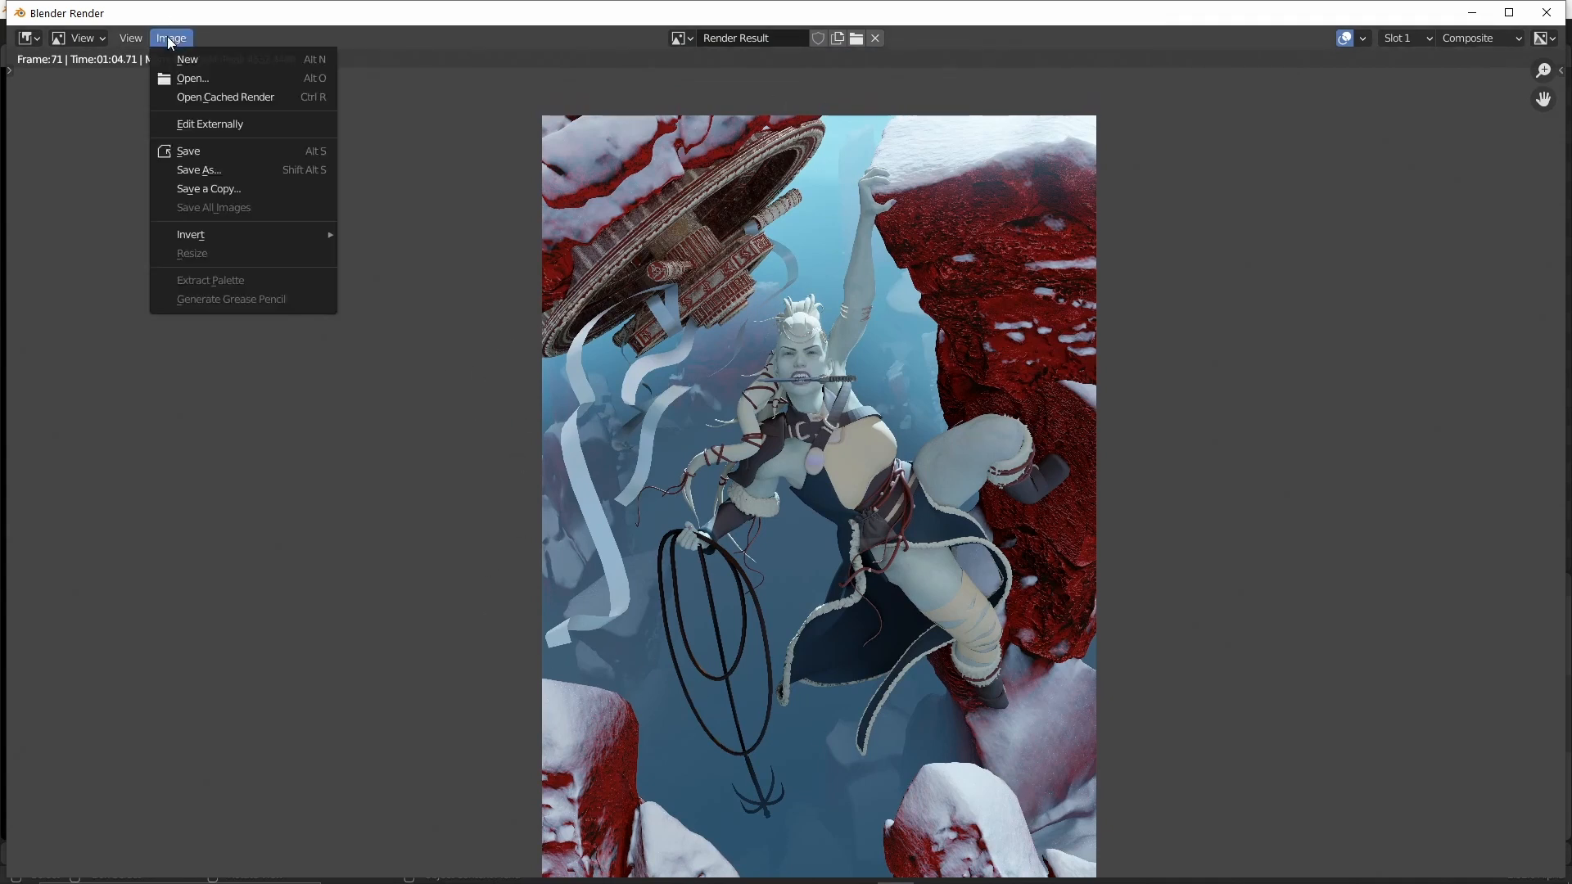
{"action": "left_click", "coordinate": [227, 185]}
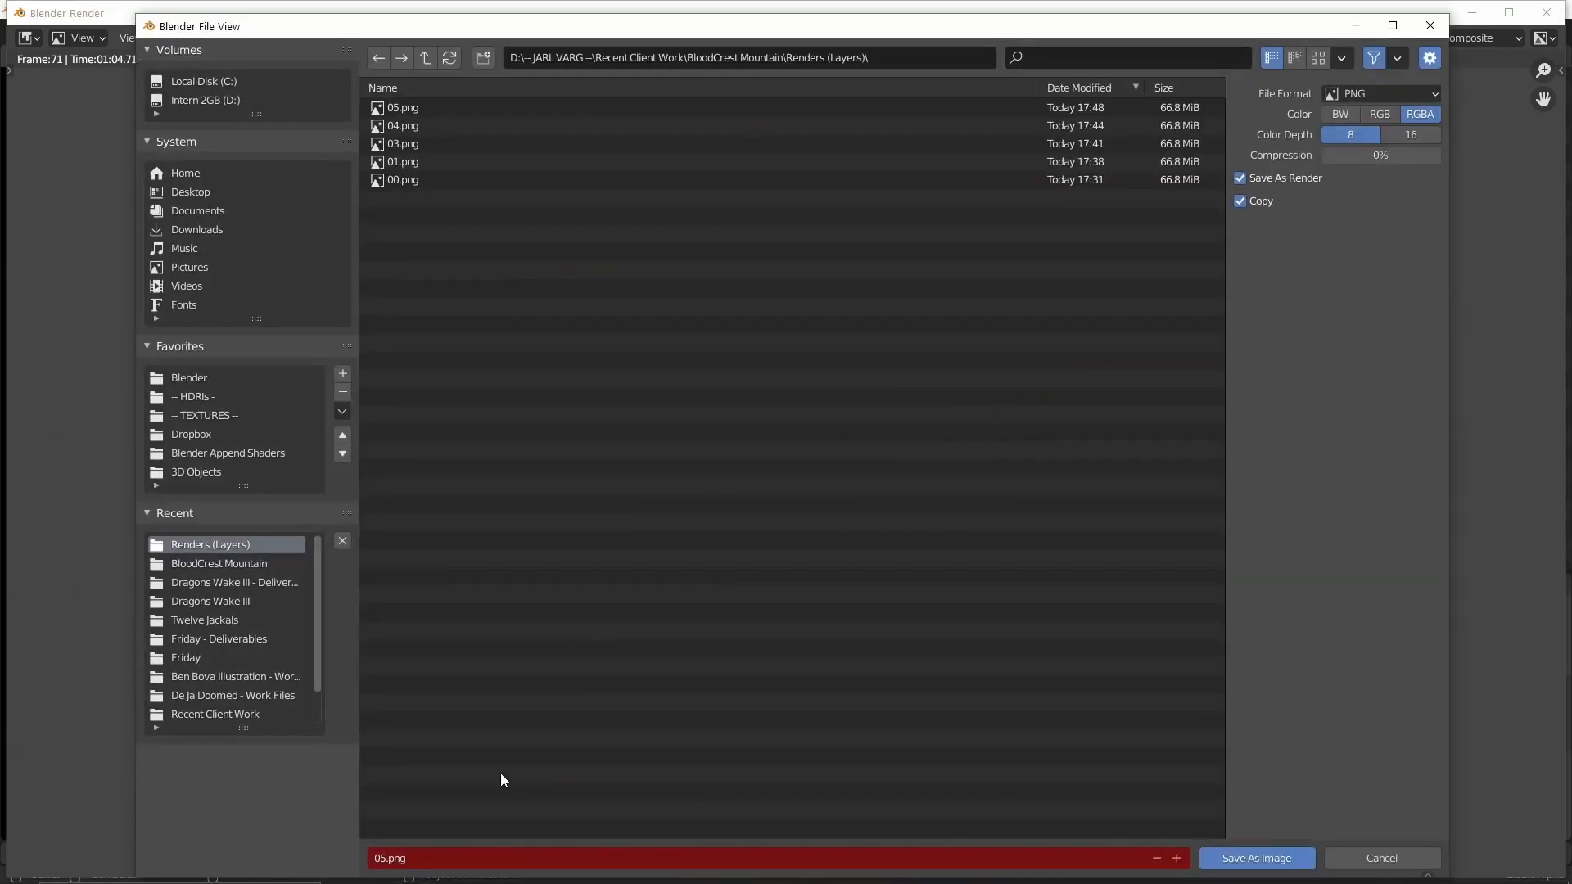
{"action": "key", "text": "Return"}
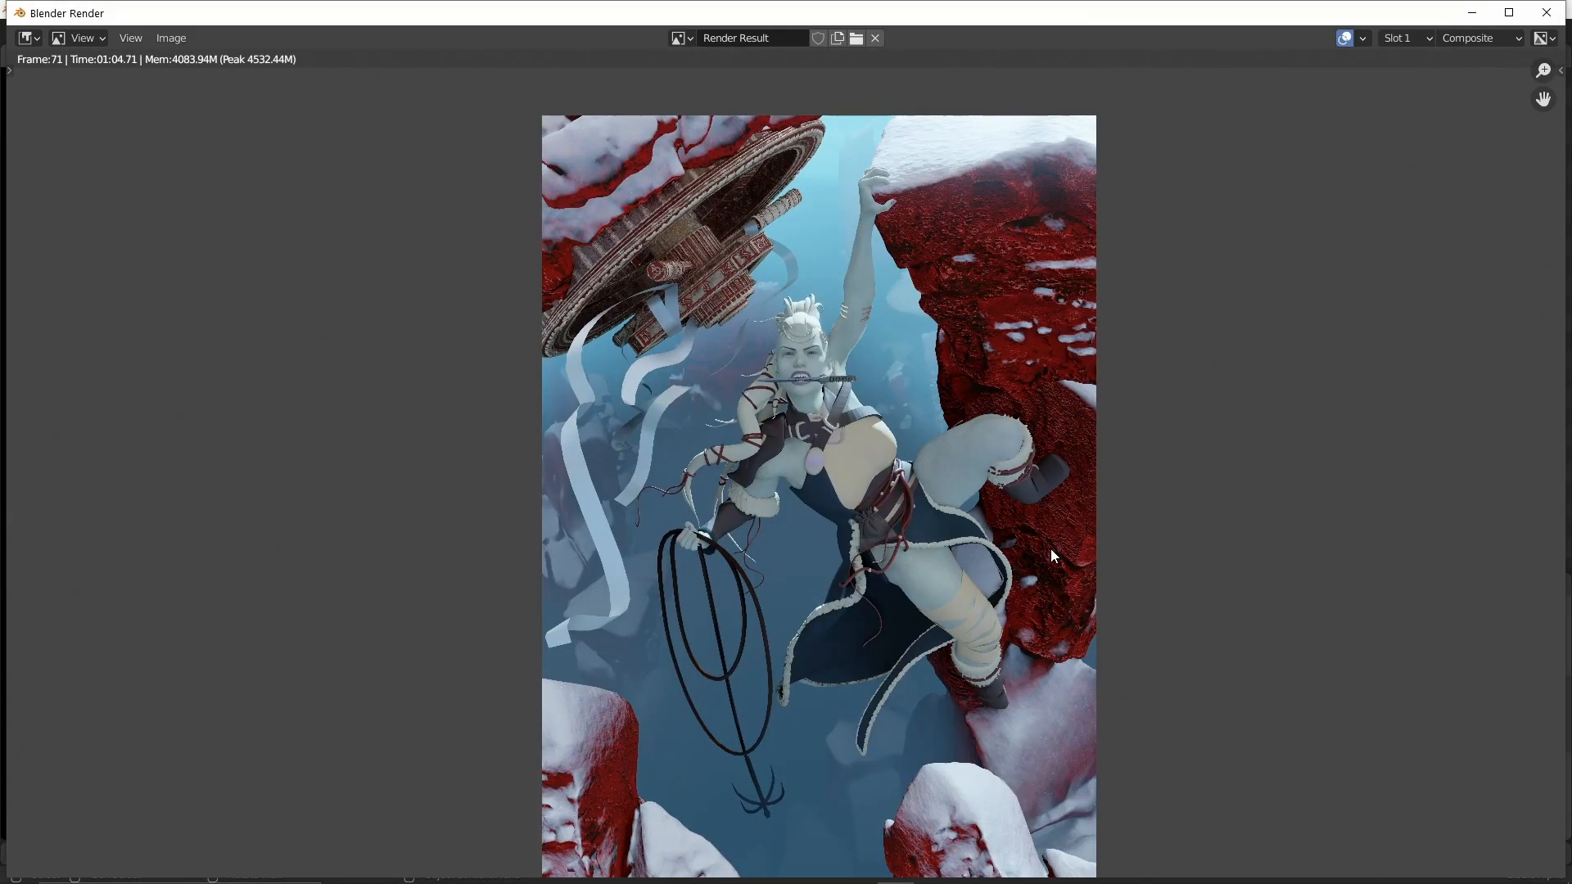
{"action": "left_click", "coordinate": [1544, 13]}
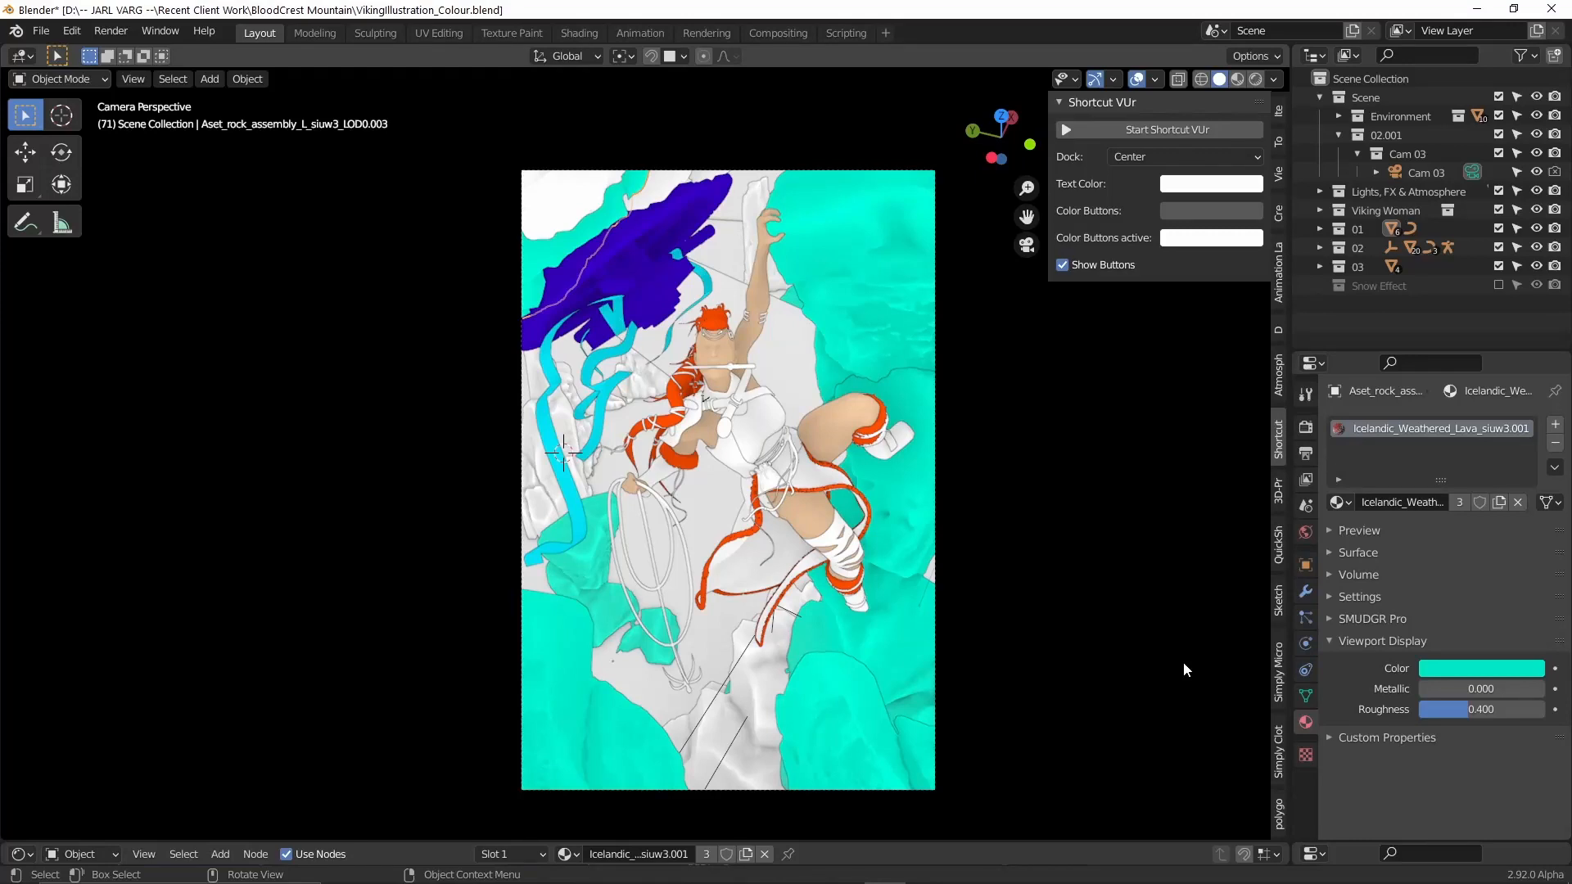
Change the viewport display color of the turquoise rocks' Icelandic_Weathered_Lava material to yellow.
{"action": "left_click", "coordinate": [1465, 670]}
{"action": "left_click_drag", "start_coordinate": [1428, 542], "coordinate": [1393, 513]}
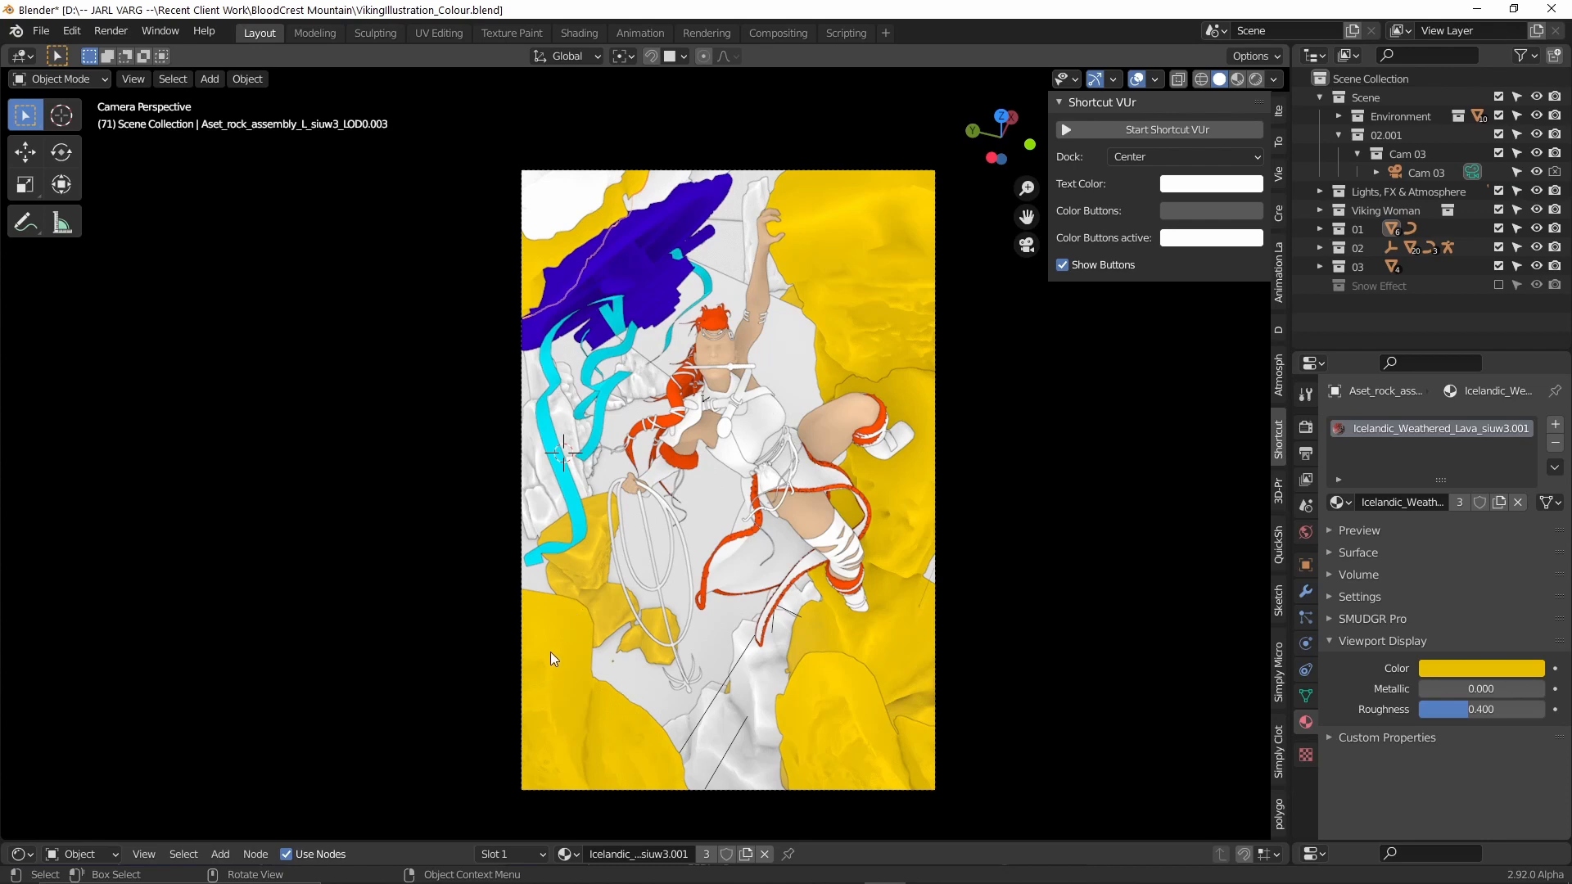
Exclude the Lights, FX & Atmosphere collection from the view layer so the rocks can be selected.
{"action": "left_click", "coordinate": [599, 567]}
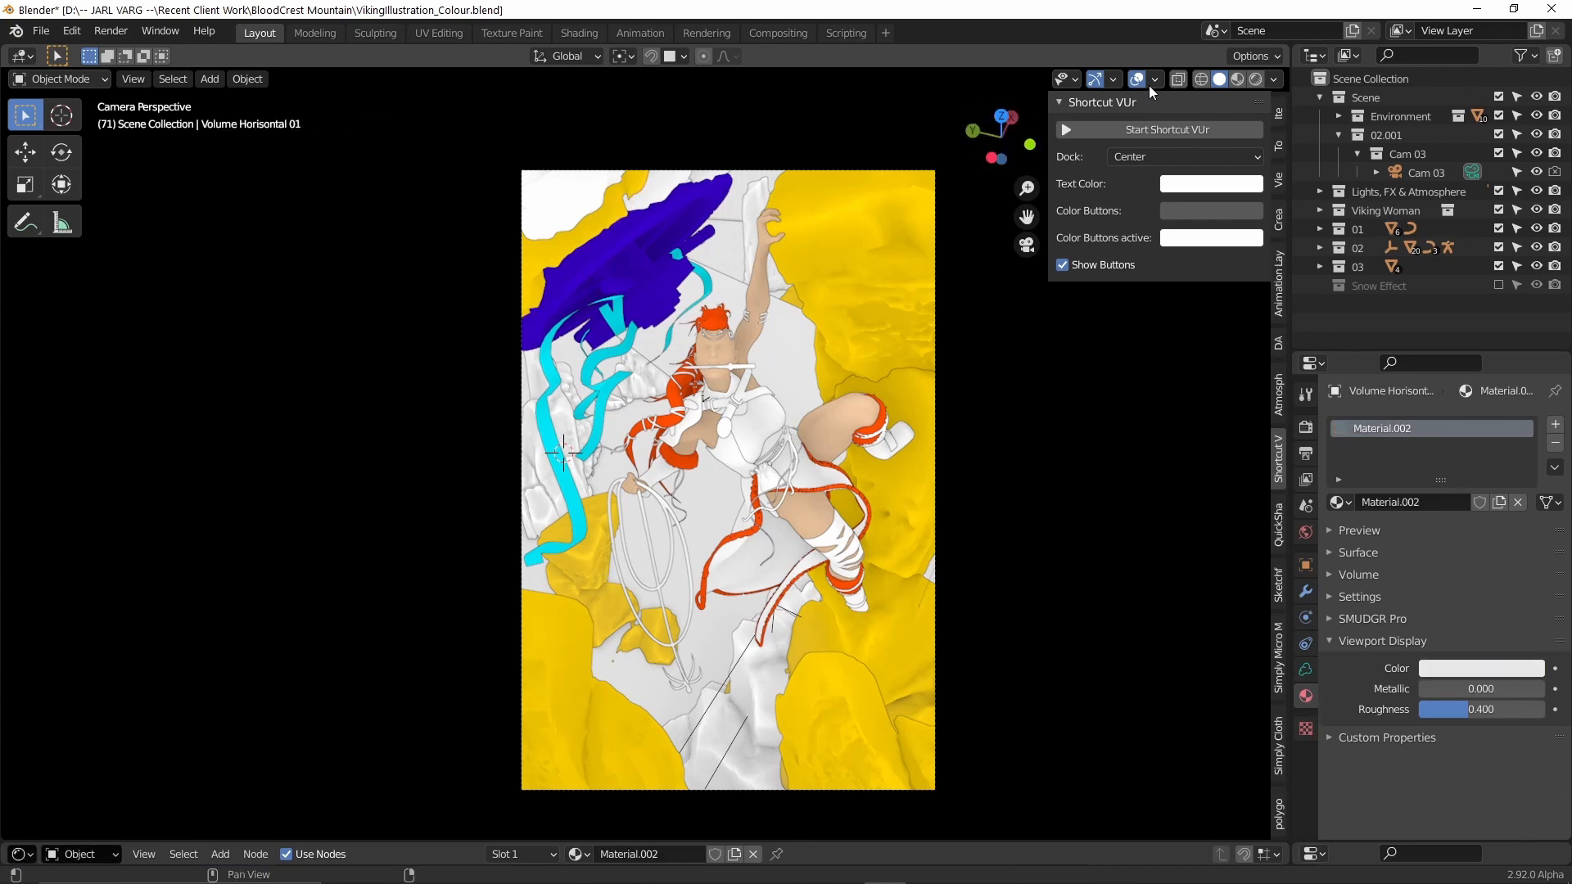
{"action": "left_click", "coordinate": [1499, 190]}
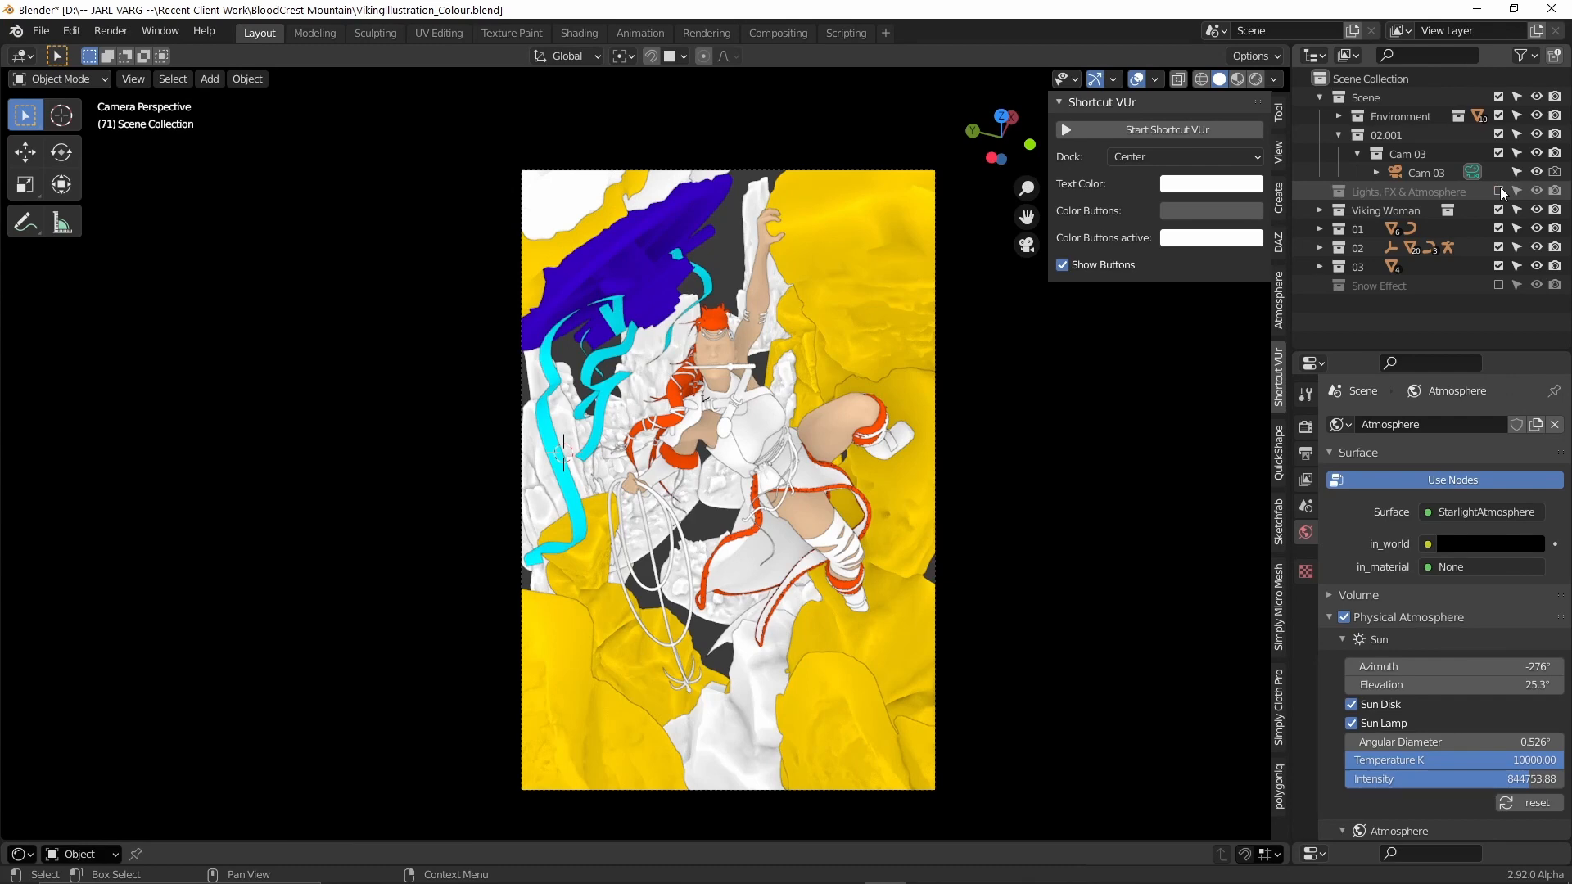
{"action": "left_click", "coordinate": [1498, 191]}
{"action": "left_click", "coordinate": [1499, 188]}
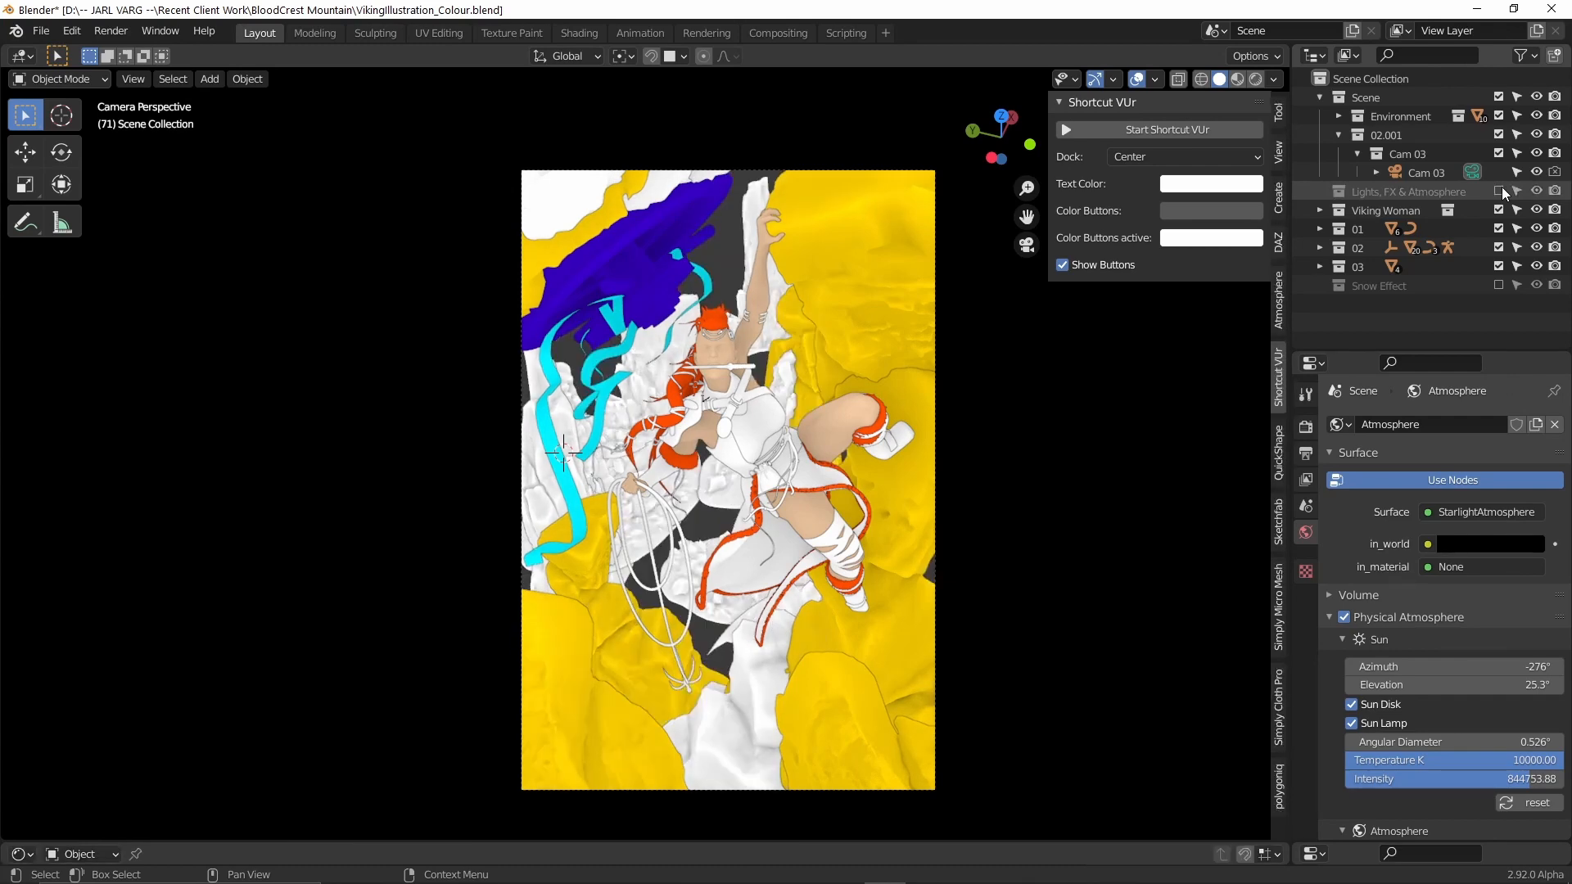
{"action": "left_click", "coordinate": [1501, 188]}
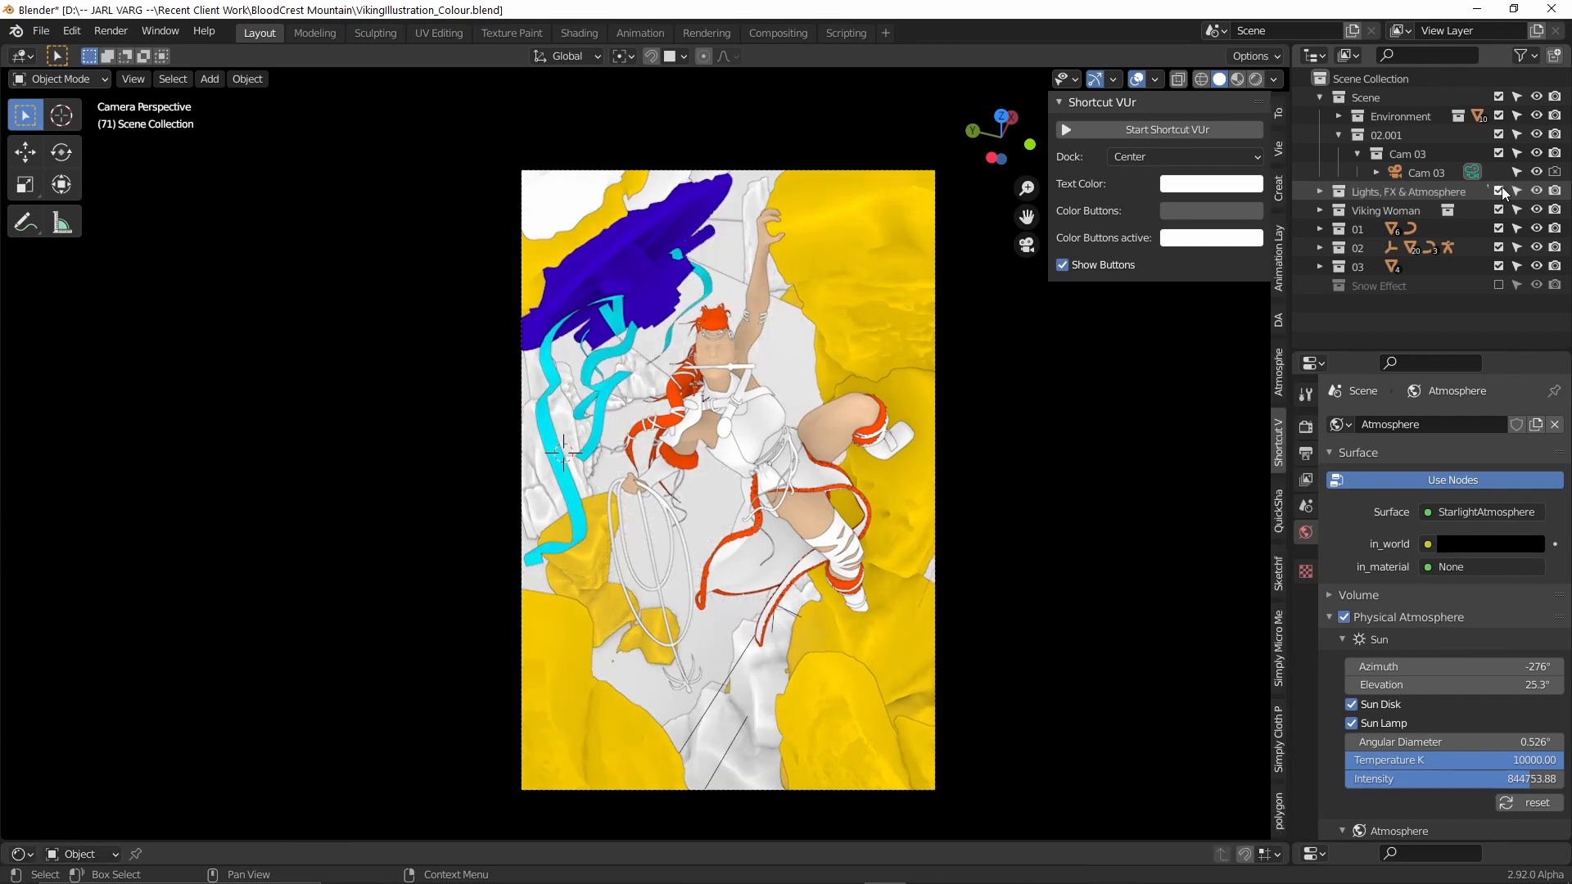
{"action": "left_click", "coordinate": [1499, 190]}
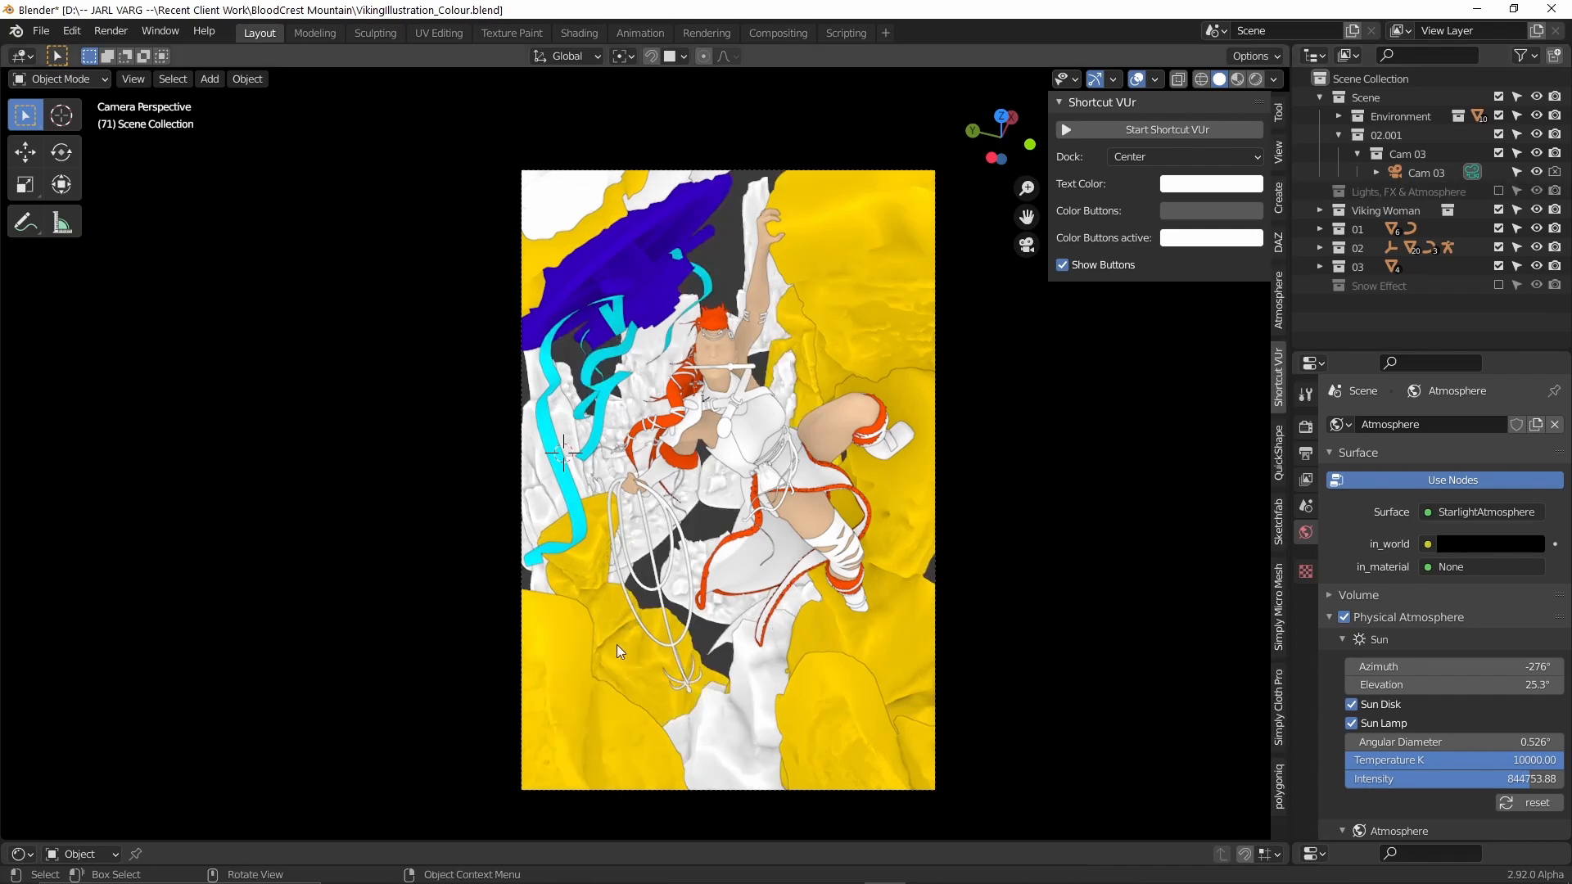
Make the rock below the rope's left side single-user with object, data and materials, and set its viewport color to magenta.
{"action": "left_click", "coordinate": [595, 591]}
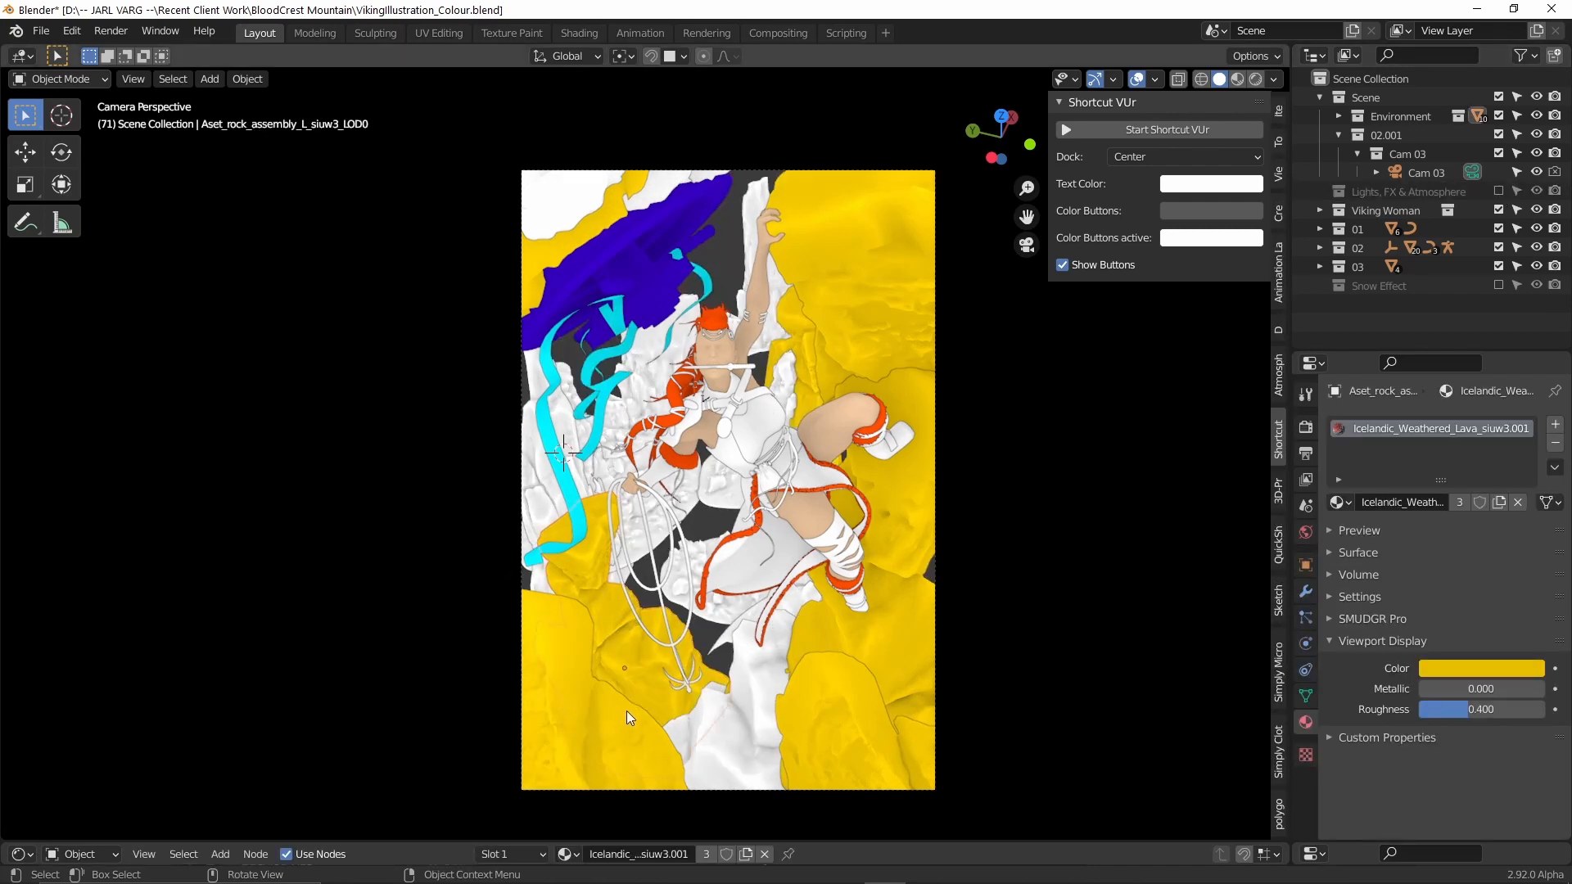
{"action": "left_click", "coordinate": [249, 82]}
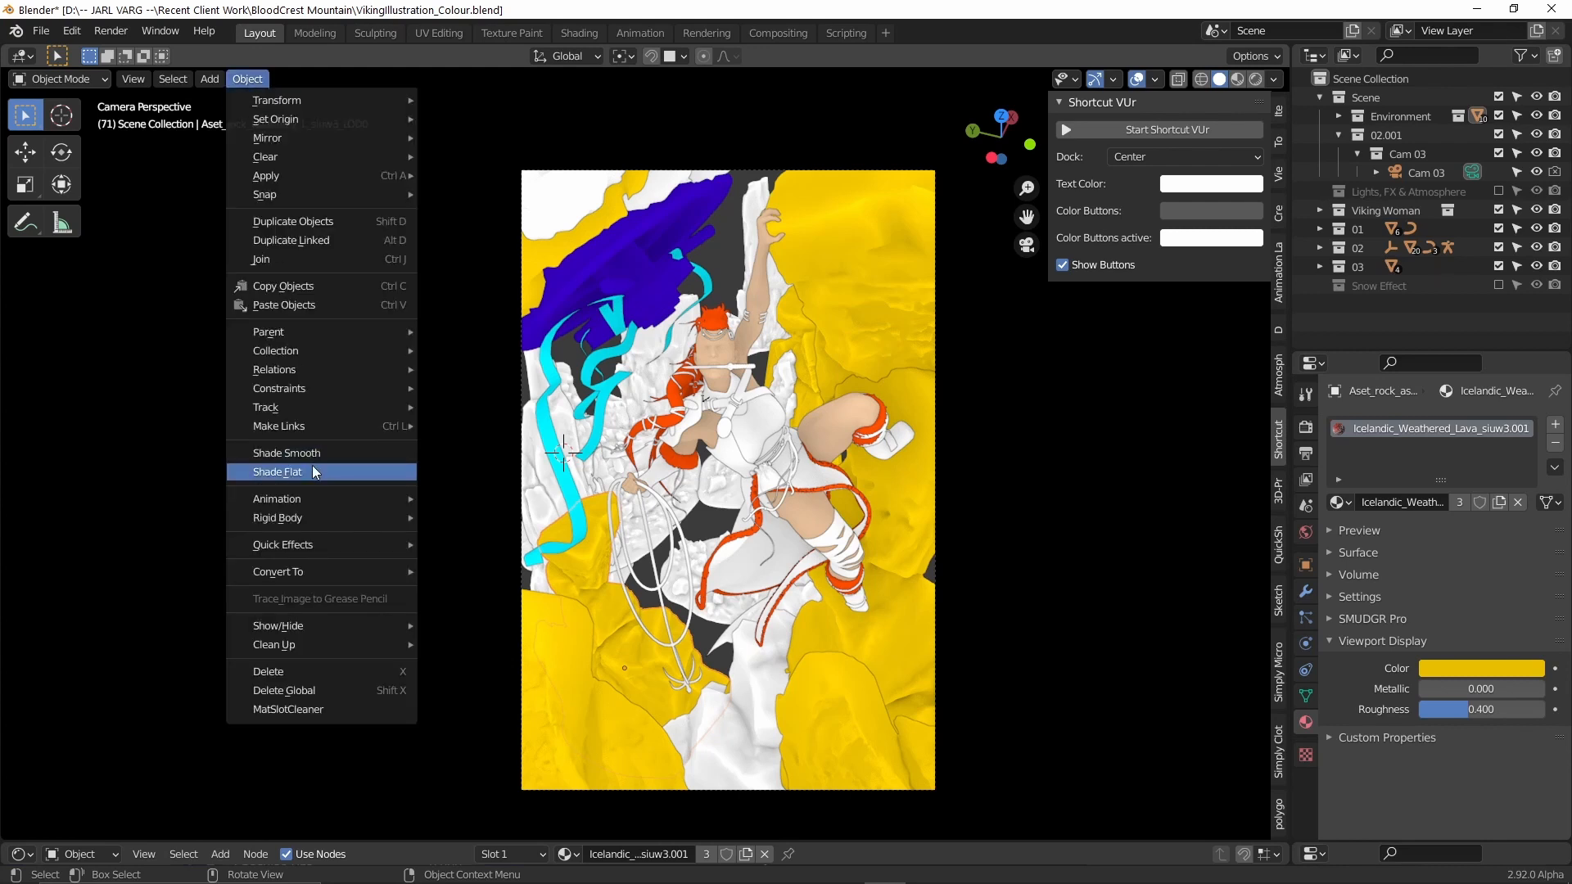
{"action": "mouse_move", "coordinate": [309, 370]}
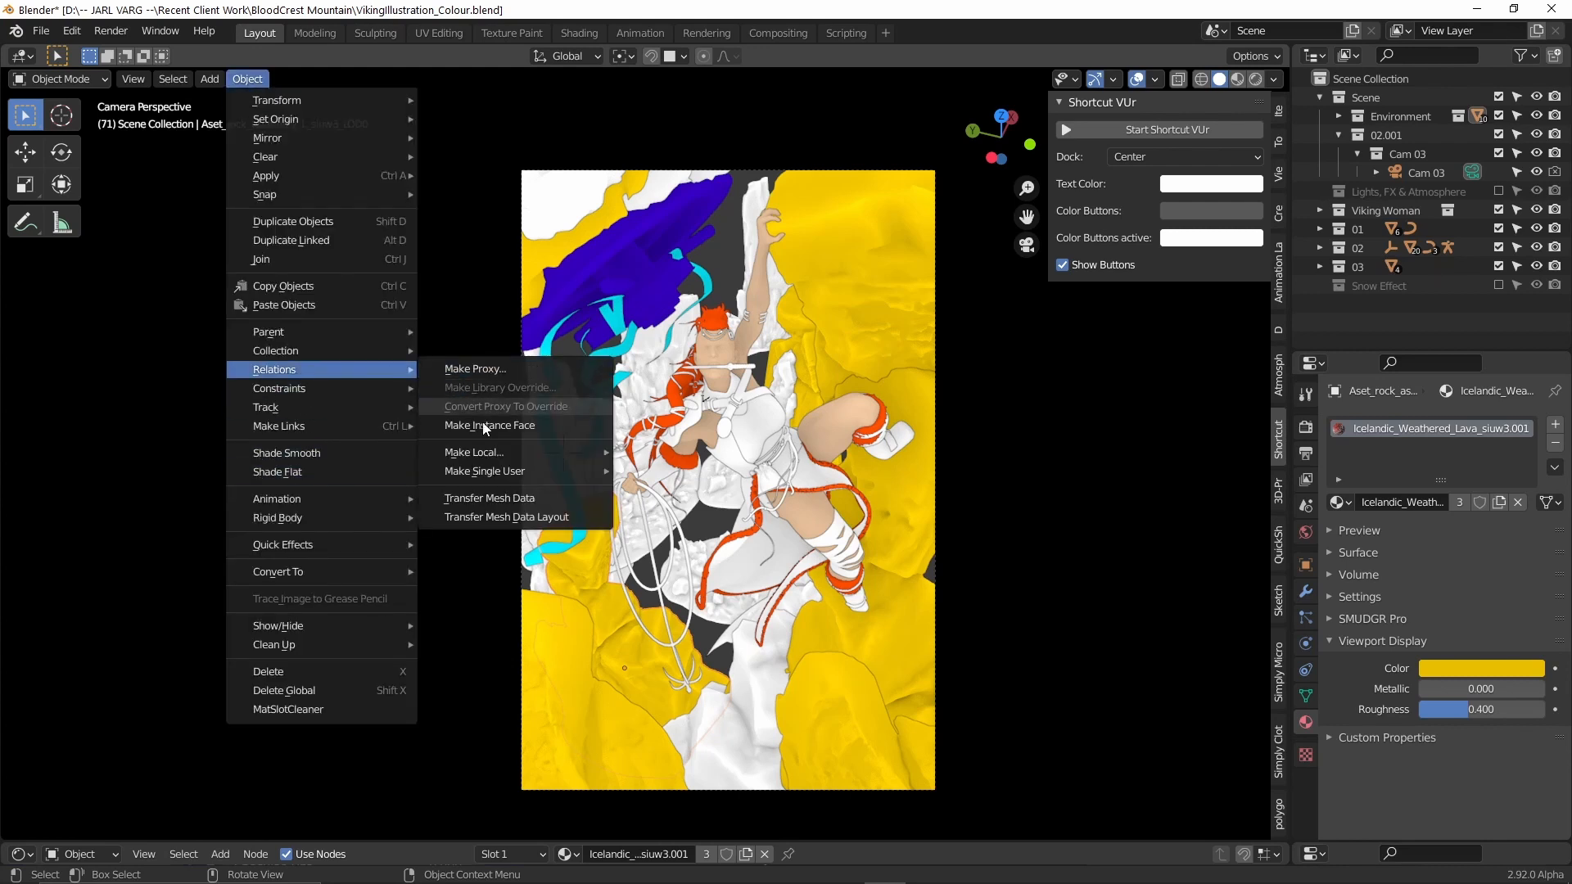
{"action": "mouse_move", "coordinate": [491, 474]}
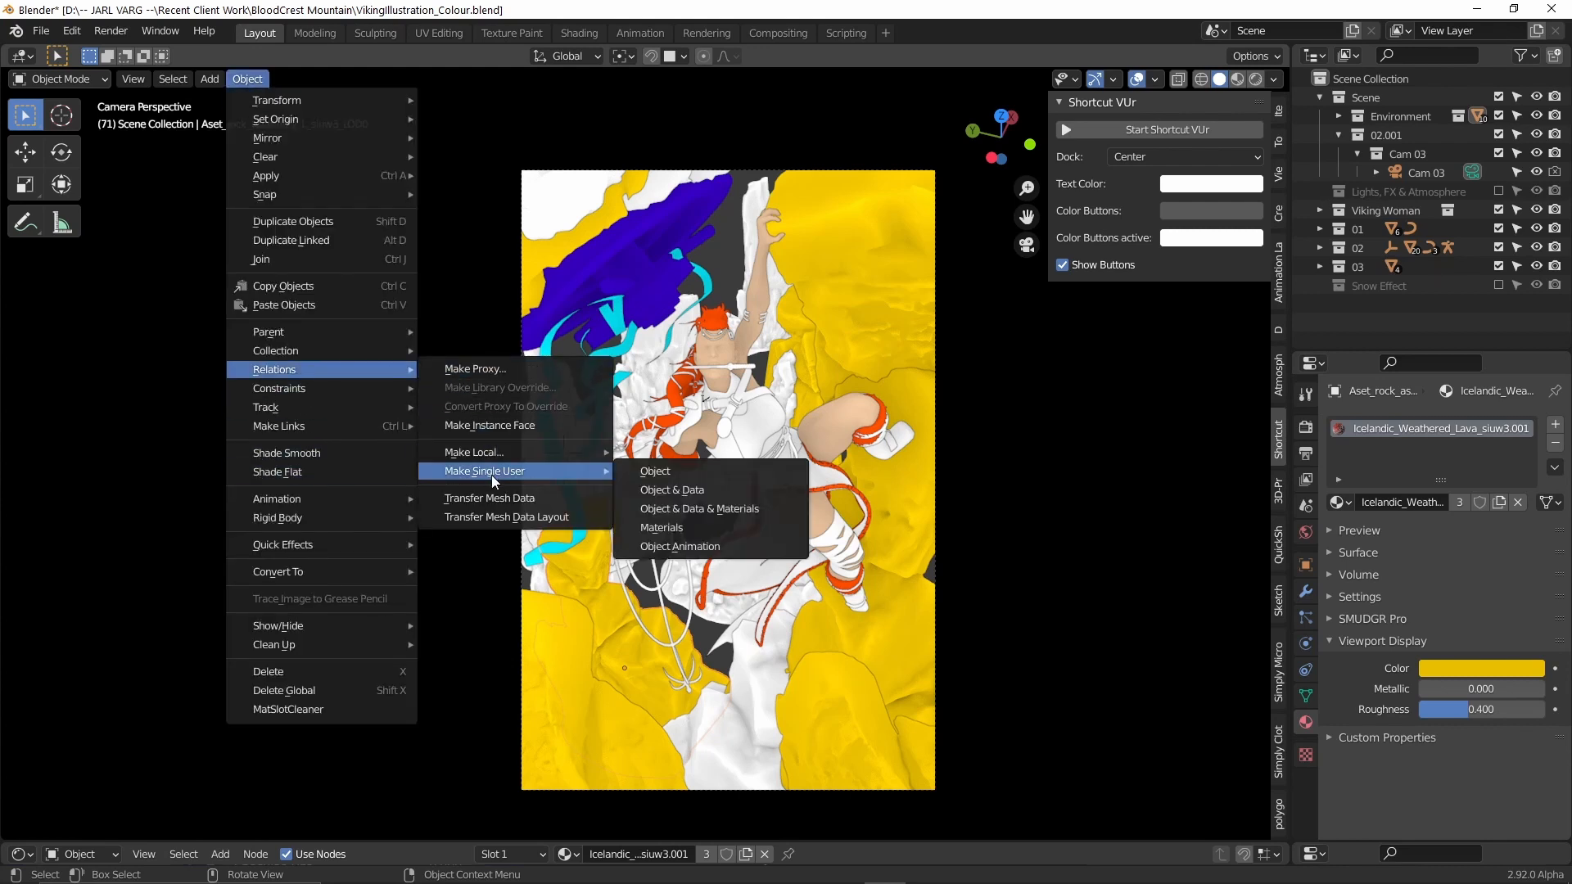
{"action": "left_click", "coordinate": [714, 509]}
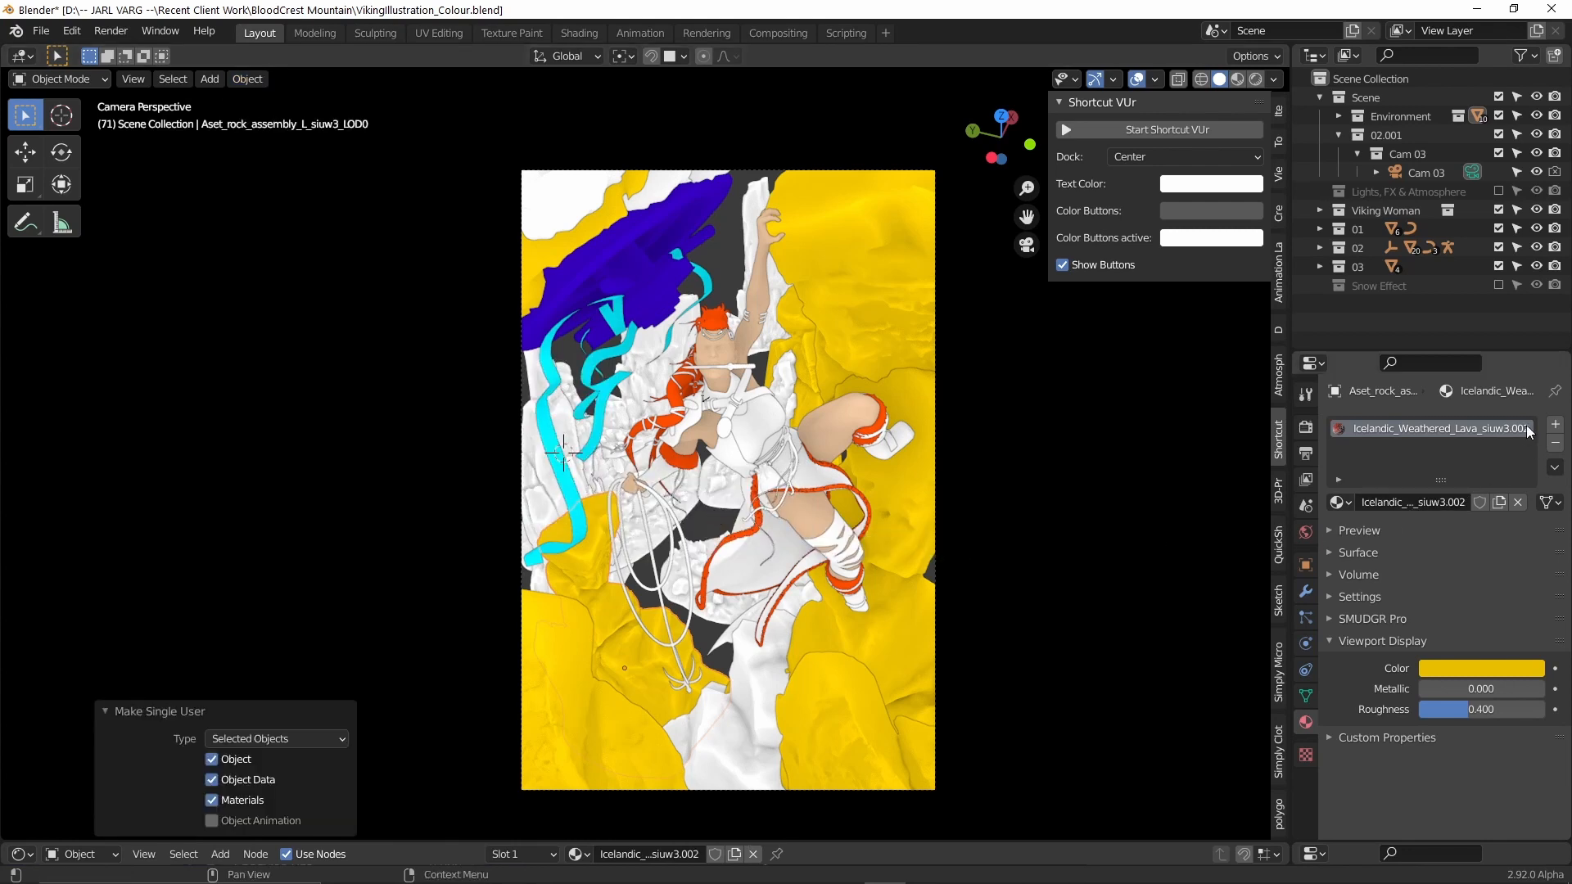
{"action": "left_click", "coordinate": [1470, 668]}
{"action": "mouse_move", "coordinate": [1477, 494]}
{"action": "left_mouse_down"}
{"action": "mouse_move", "coordinate": [1492, 520]}
{"action": "mouse_move", "coordinate": [1517, 475]}
{"action": "mouse_move", "coordinate": [1507, 503]}
{"action": "left_mouse_up"}
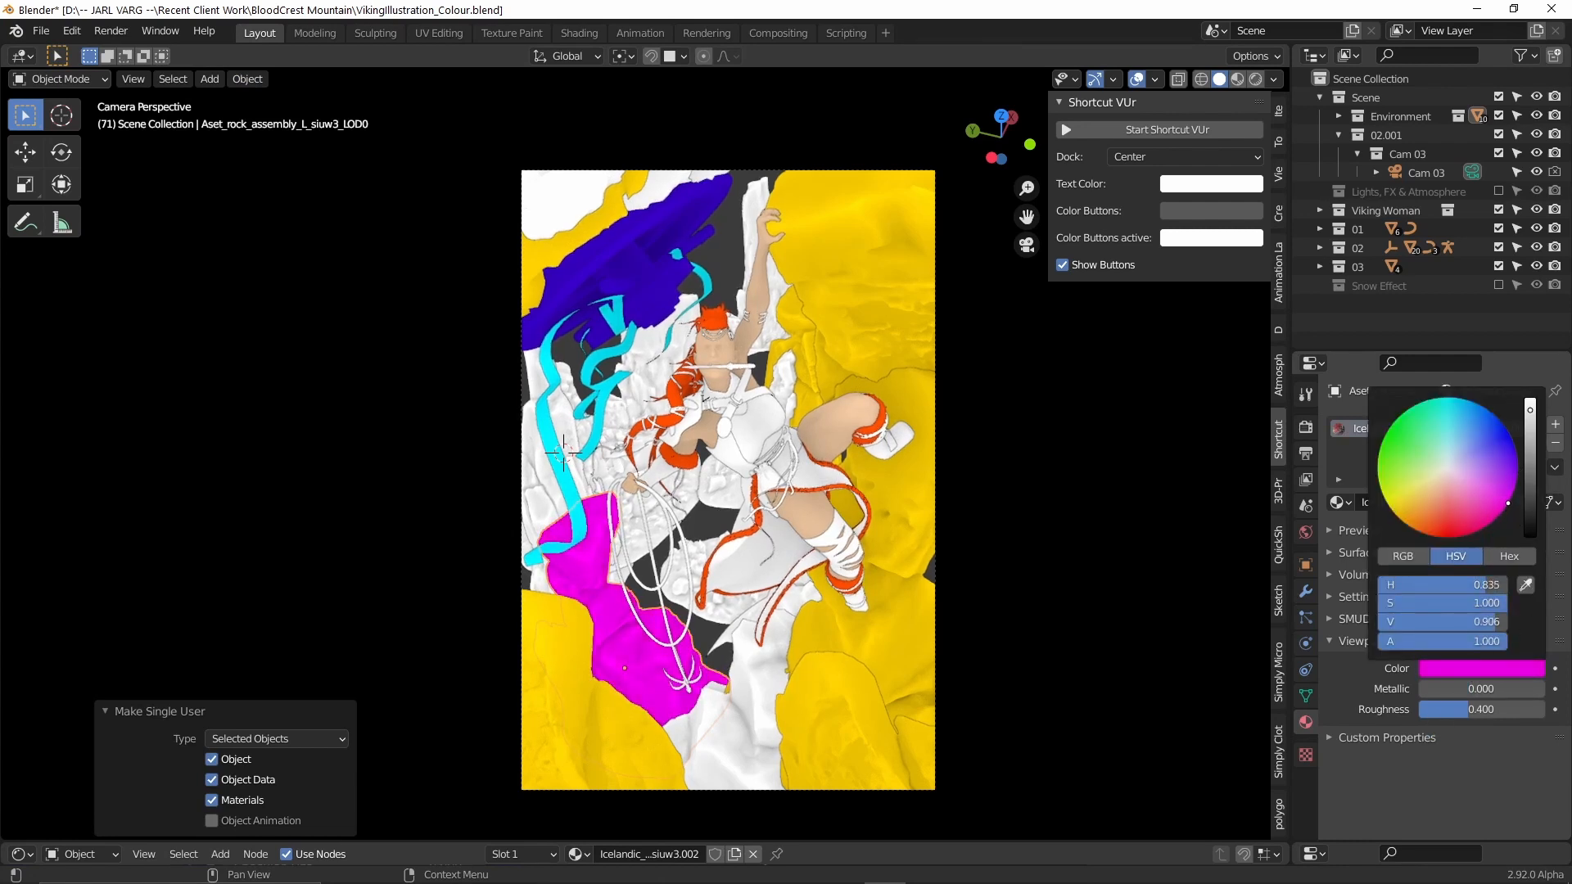
Make the rock beside the raised arm single-user with object, data and materials, and copy the magenta viewport color onto it.
{"action": "left_click", "coordinate": [804, 340]}
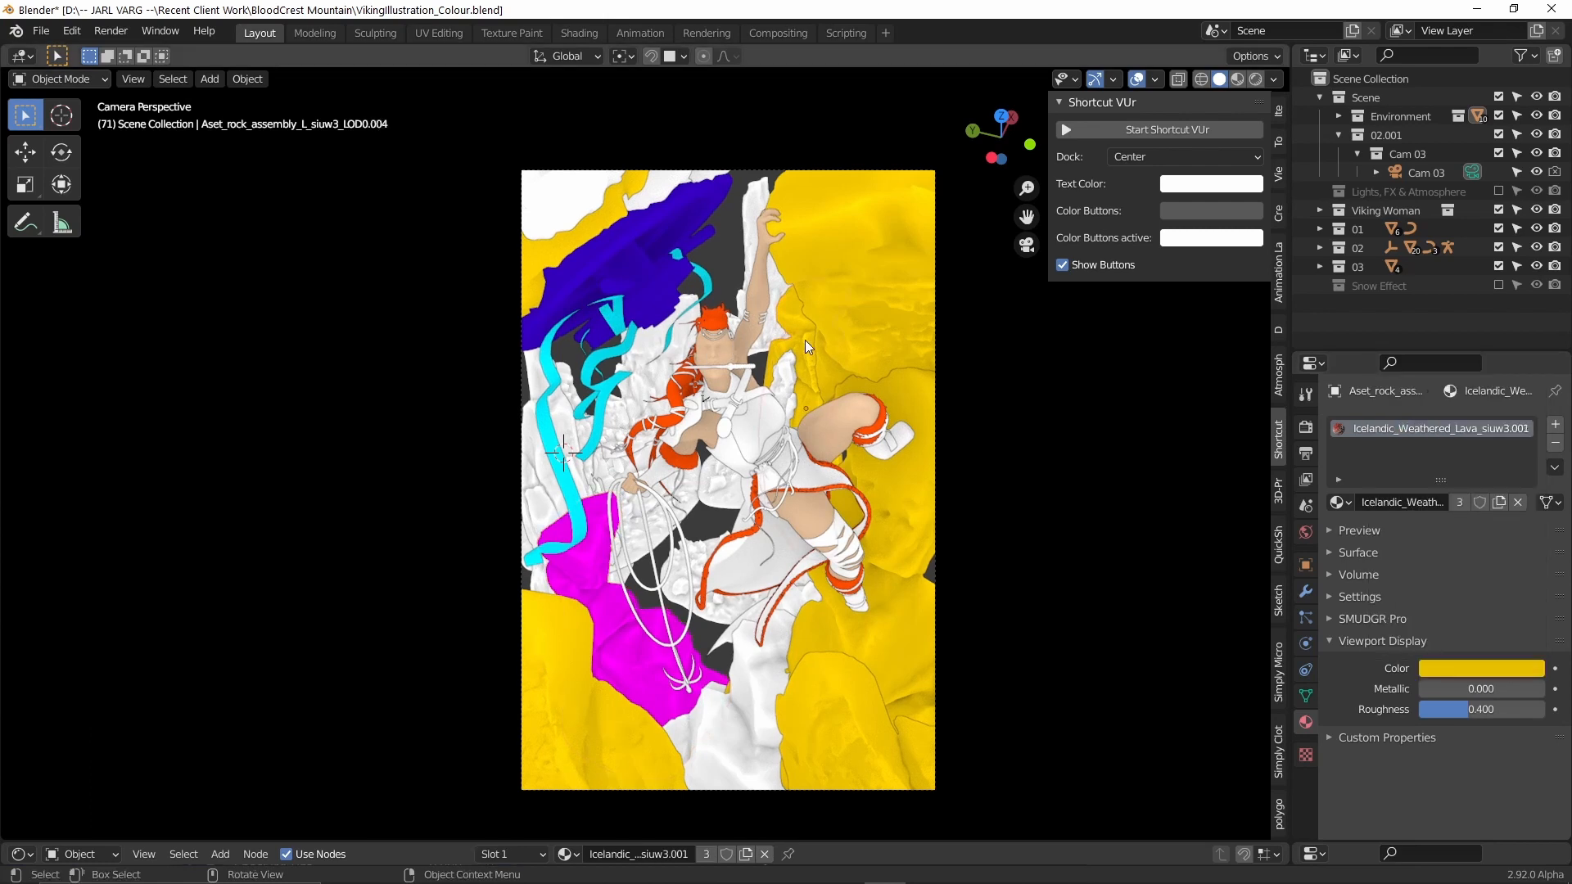
{"action": "left_click", "coordinate": [247, 81]}
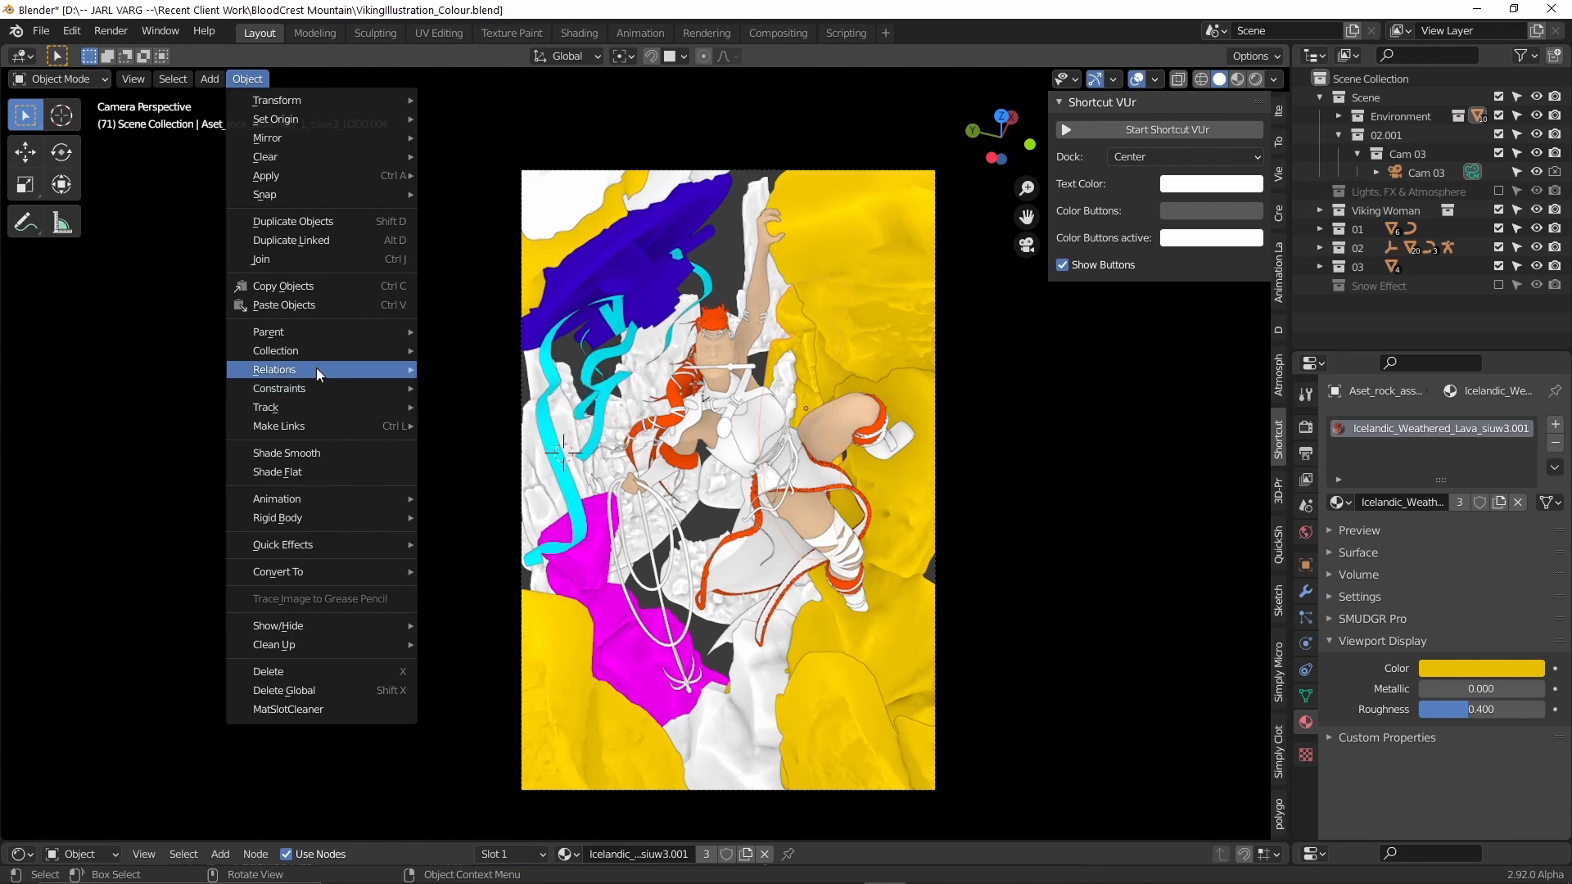
{"action": "mouse_move", "coordinate": [316, 369]}
{"action": "mouse_move", "coordinate": [544, 468]}
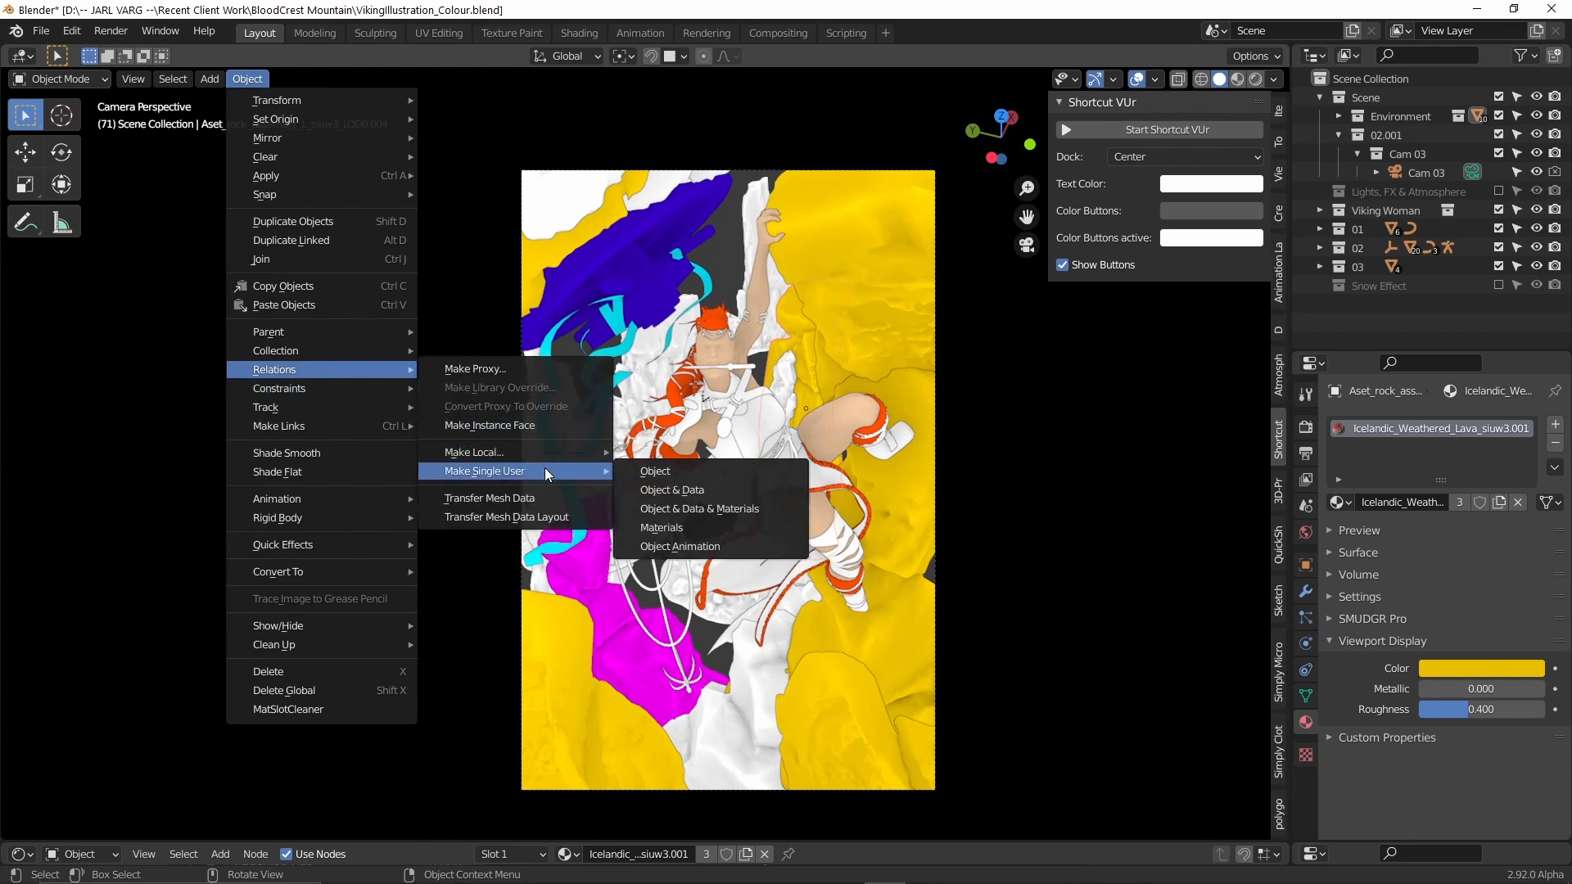
{"action": "left_click", "coordinate": [708, 511]}
{"action": "key", "text": "ctrl+z"}
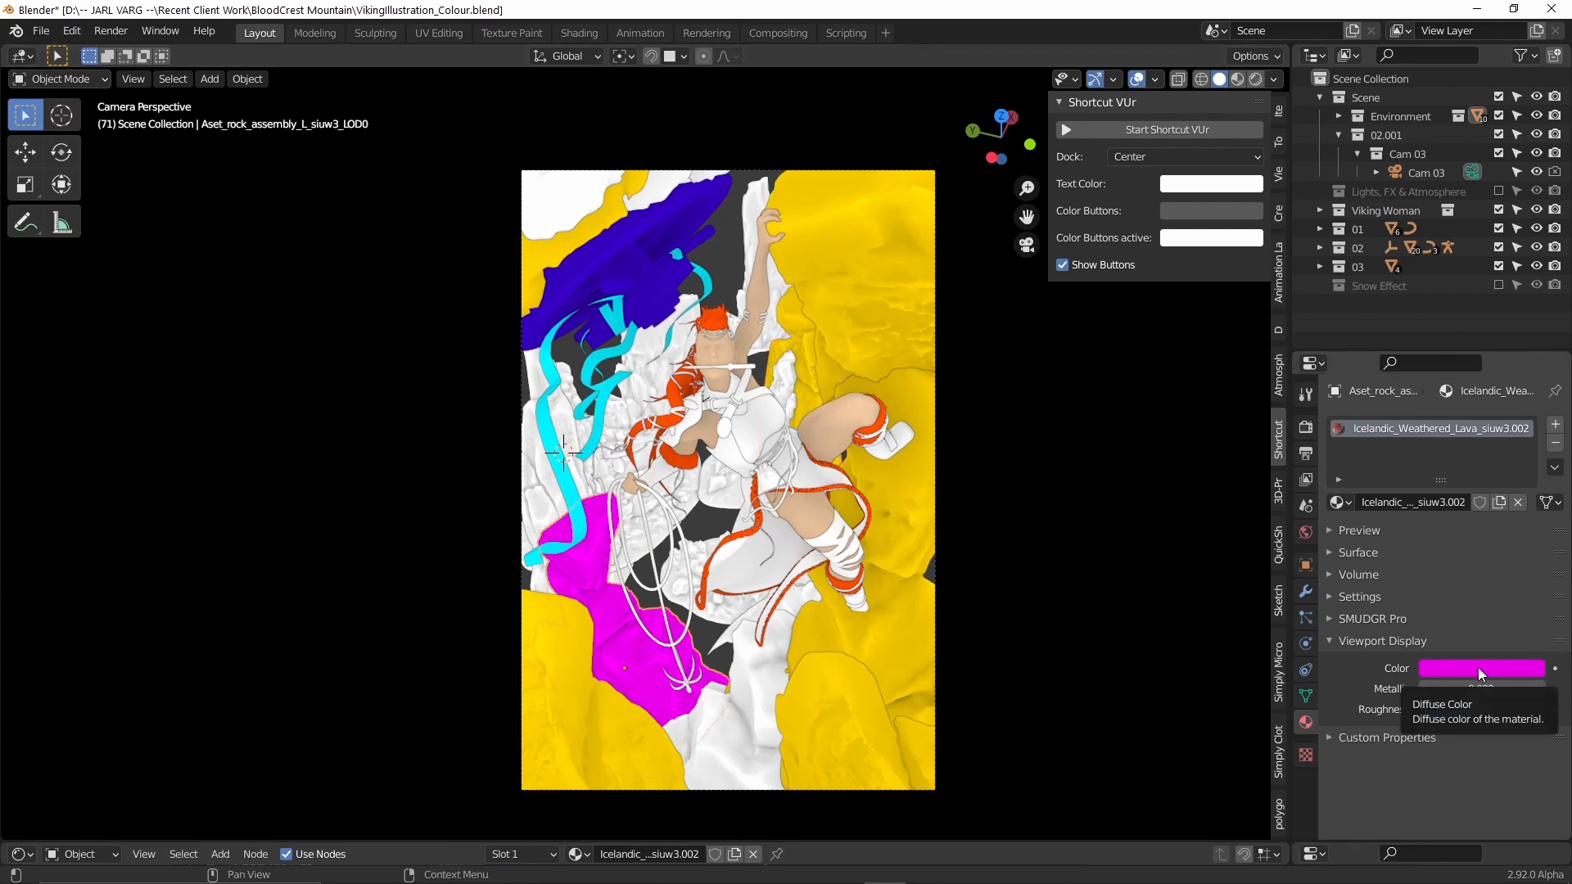
{"action": "left_click", "coordinate": [796, 352]}
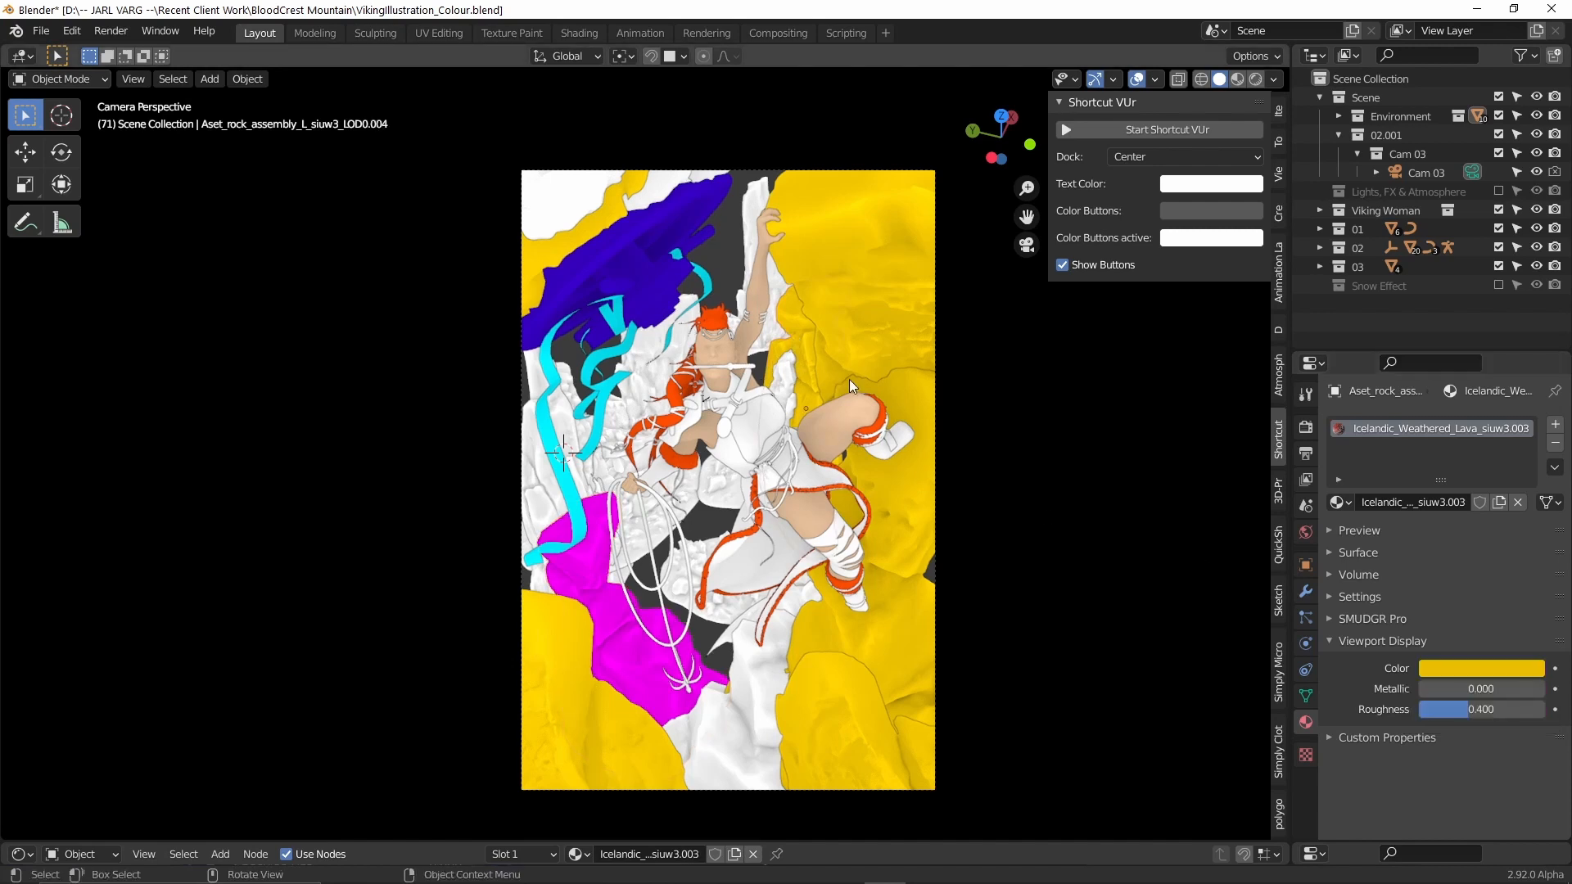
{"action": "key", "text": "ctrl+v"}
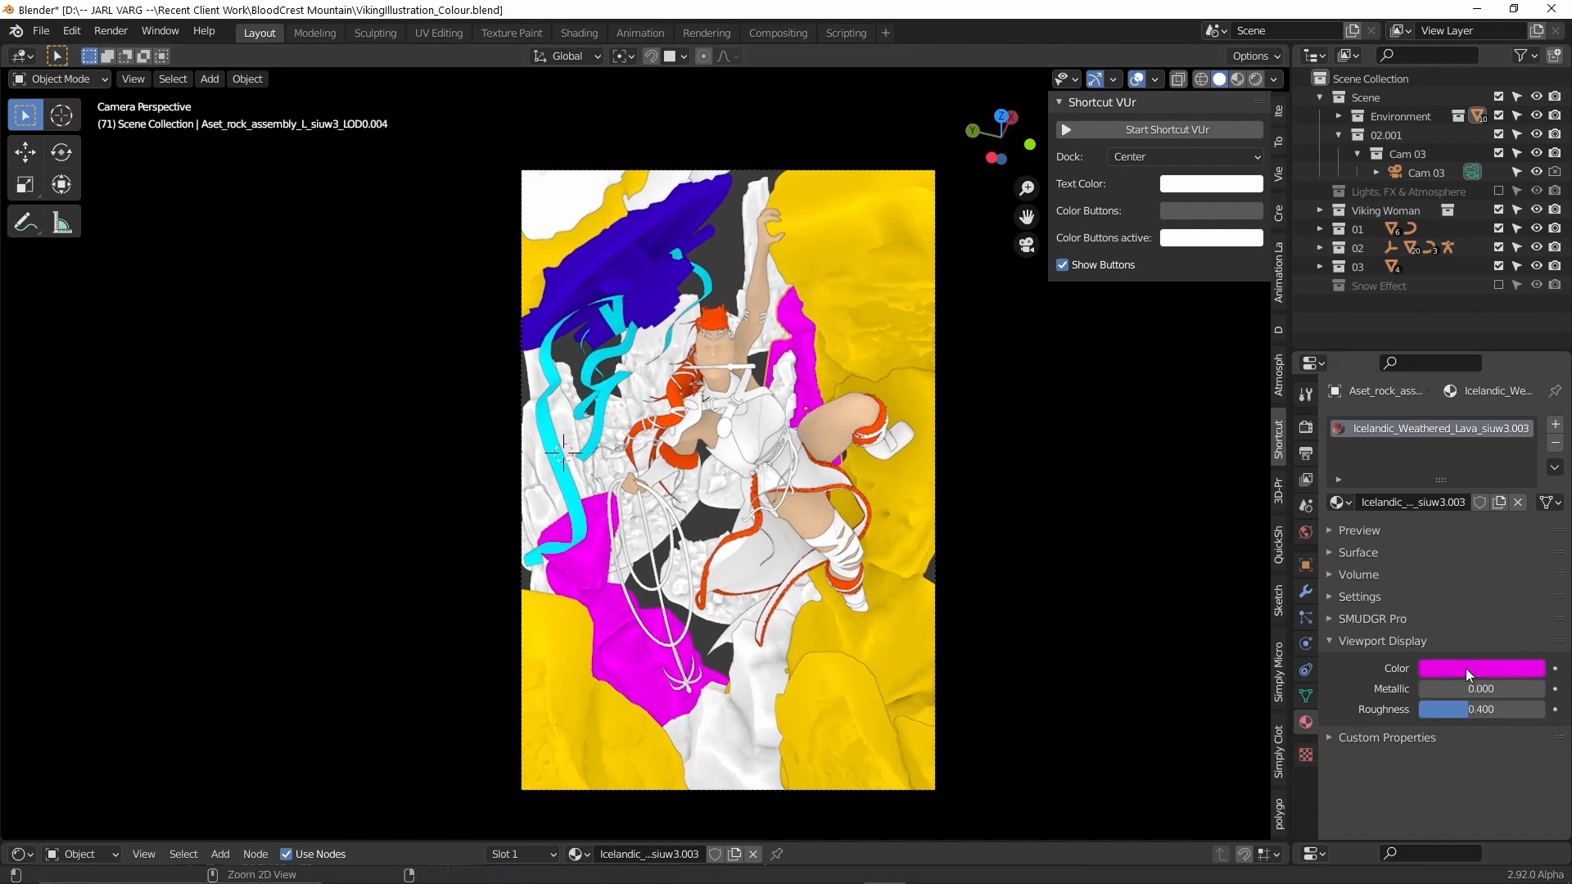
Set the viewport color of the background rocks behind the woman to red.
{"action": "left_click", "coordinate": [632, 391]}
{"action": "left_click", "coordinate": [1500, 668]}
{"action": "left_click", "coordinate": [1449, 528]}
Copy the magenta viewport color onto the remaining white mid-ground rocks behind and below the woman.
{"action": "left_click", "coordinate": [867, 753]}
{"action": "left_click", "coordinate": [622, 622]}
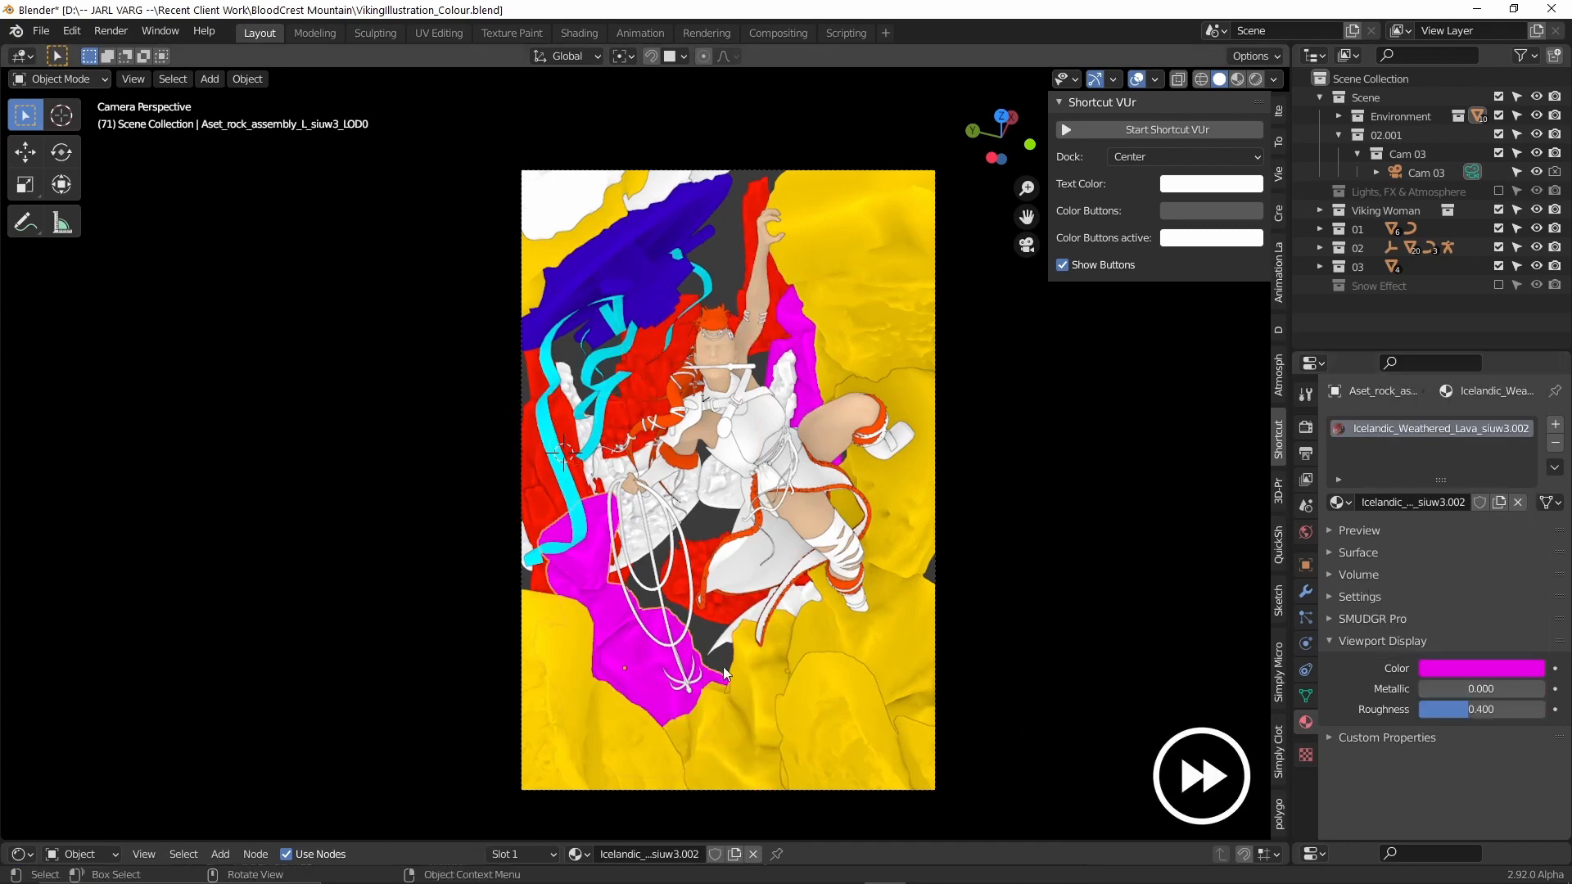
{"action": "left_click", "coordinate": [729, 704]}
{"action": "key", "text": "ctrl+v"}
{"action": "left_click", "coordinate": [732, 483]}
{"action": "key", "text": "ctrl+v"}
{"action": "left_click", "coordinate": [982, 565]}
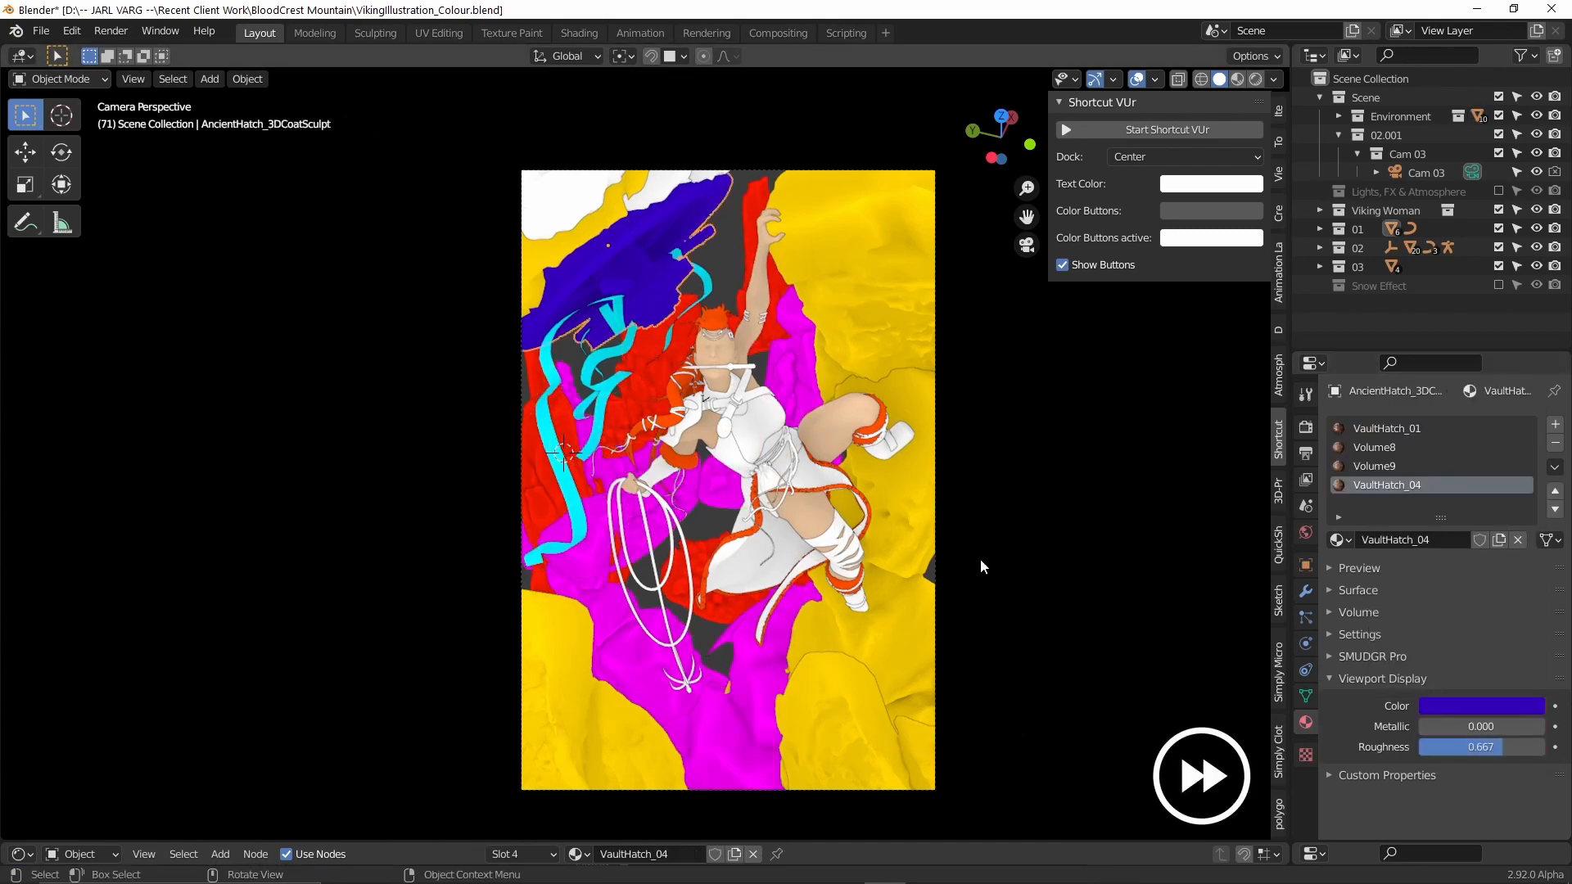
Match the viewport color of the white rock in the illustration's upper-left corner to the yellow foreground rocks.
{"action": "left_click", "coordinate": [562, 176]}
{"action": "left_click", "coordinate": [565, 192]}
{"action": "key", "text": "e"}
{"action": "left_click", "coordinate": [925, 771]}
{"action": "scroll", "coordinate": [925, 771], "scroll_direction": "up", "scroll_amount": 2}
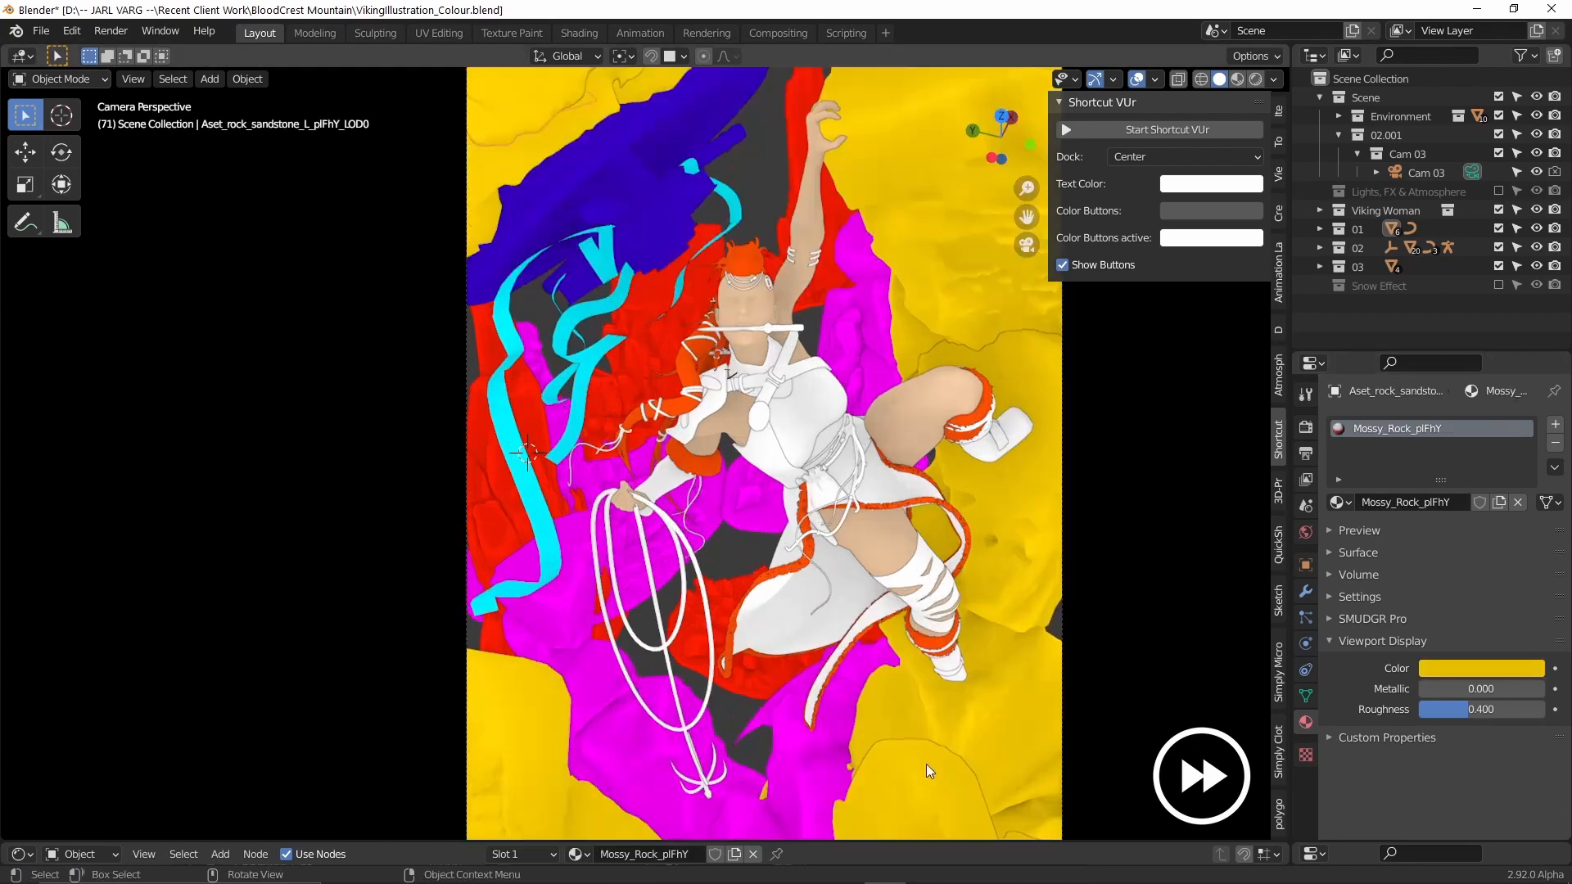
Set the viewport colors of the woman's top to dark green and her skirt to bright green.
{"action": "left_click", "coordinate": [806, 401]}
{"action": "left_click", "coordinate": [1480, 668]}
{"action": "left_click", "coordinate": [1413, 450]}
{"action": "left_click", "coordinate": [778, 605]}
{"action": "left_click", "coordinate": [1480, 668]}
{"action": "left_click", "coordinate": [1389, 435]}
Set the leather straps' viewport color to very dark green and lighten the top's green.
{"action": "left_click", "coordinate": [737, 383]}
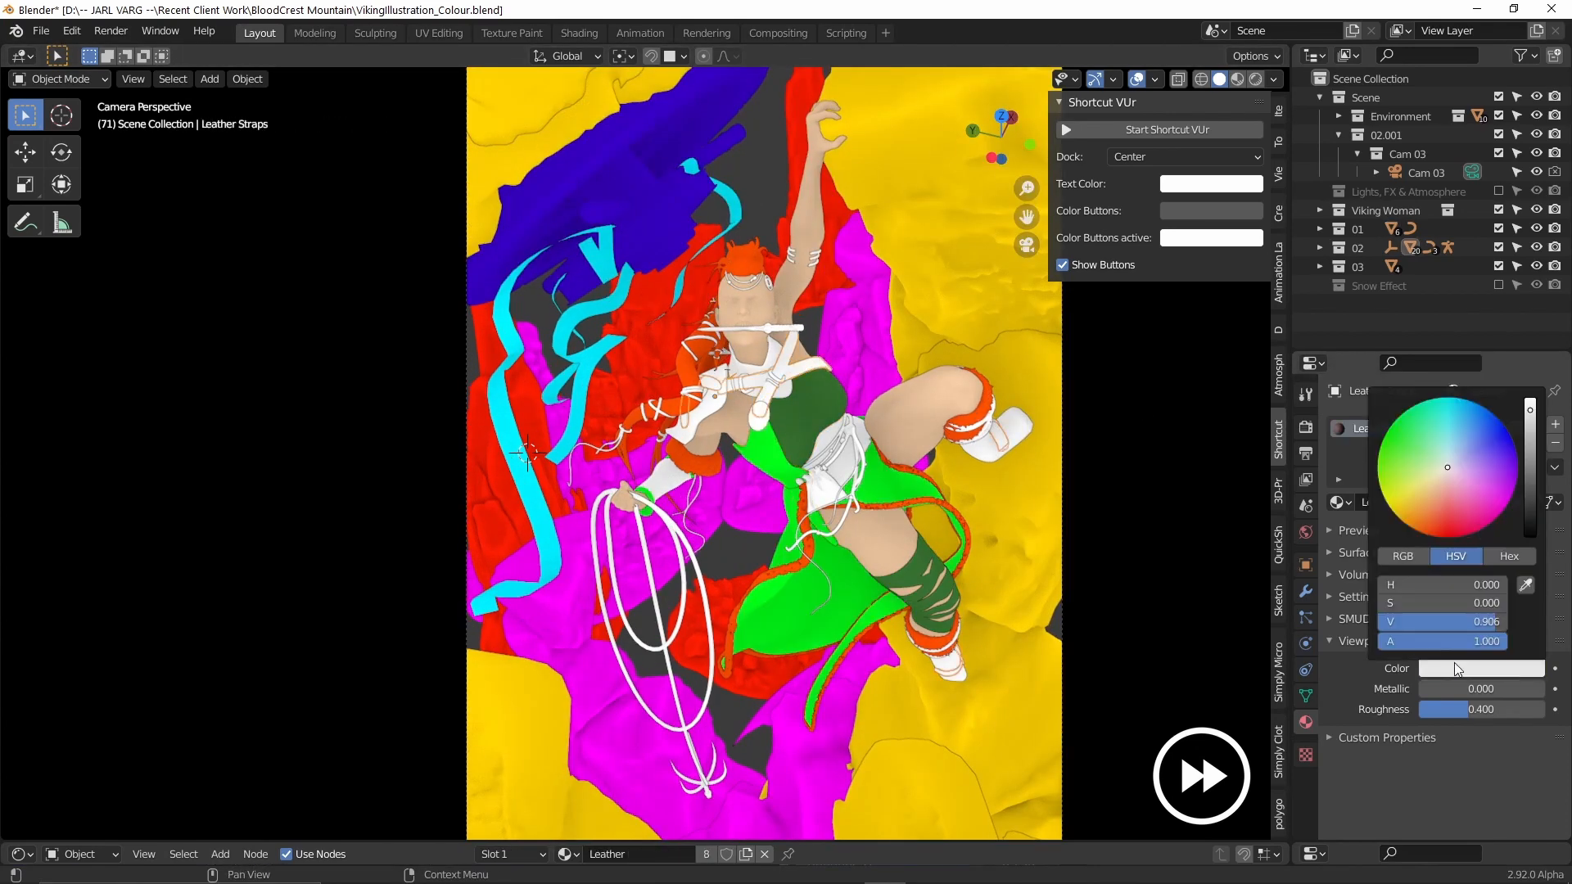
{"action": "left_click_drag", "start_coordinate": [1450, 417], "coordinate": [1529, 462]}
{"action": "left_click", "coordinate": [806, 397]}
{"action": "left_click", "coordinate": [1480, 668]}
Set the viewport color of the belt's Red material to dark brown.
{"action": "left_click", "coordinate": [851, 438]}
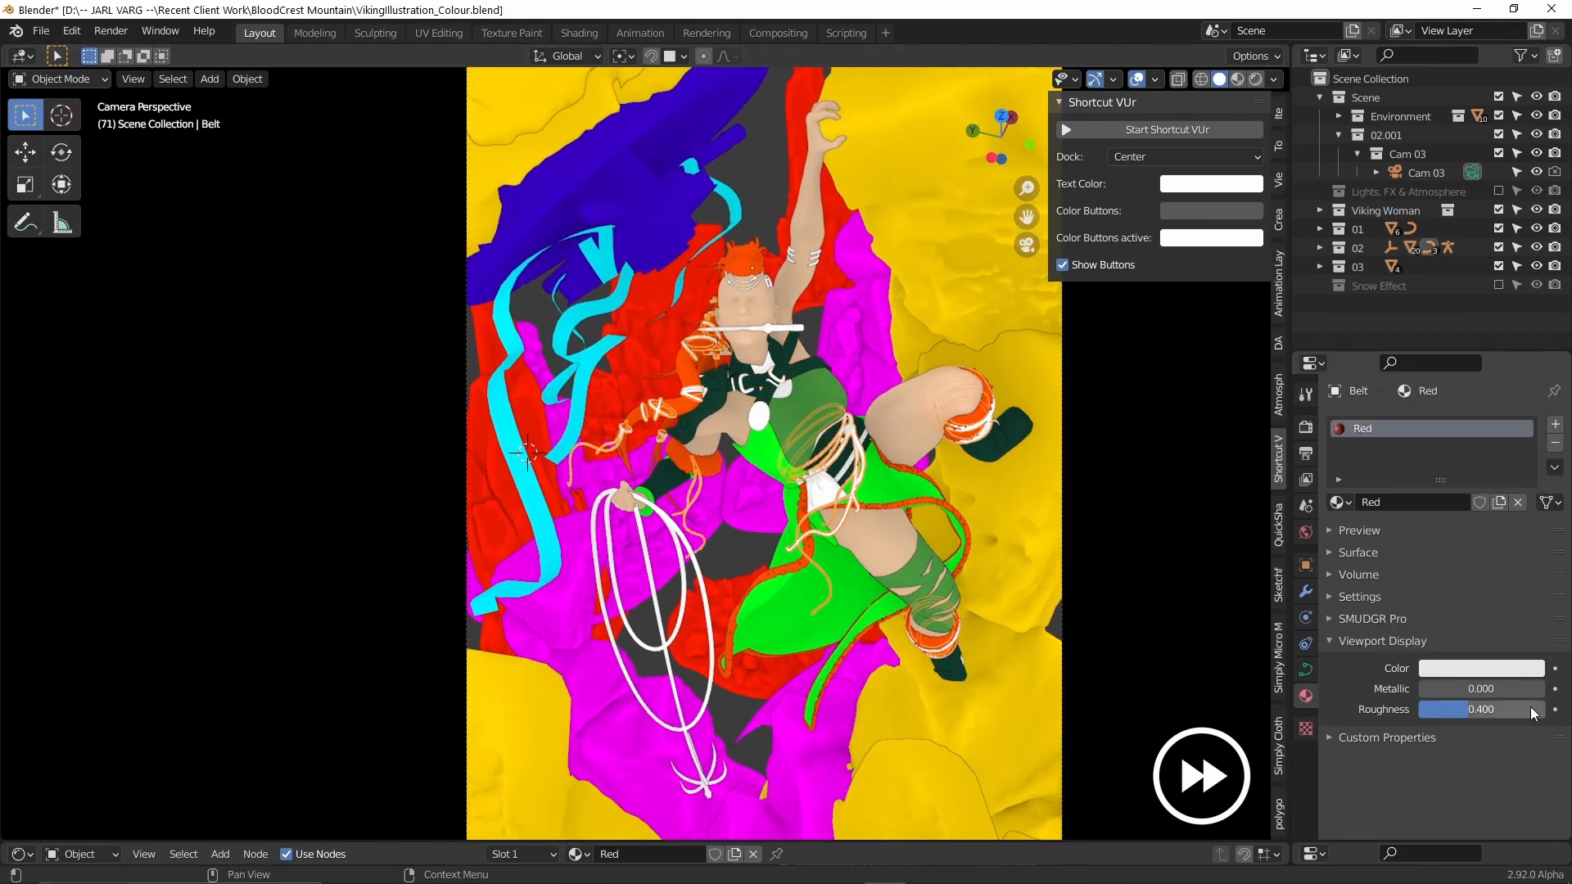
{"action": "left_click", "coordinate": [1480, 668]}
{"action": "left_click", "coordinate": [1428, 516]}
{"action": "left_click_drag", "start_coordinate": [1529, 401], "coordinate": [1529, 552]}
Give the knife in the woman's mouth a teal green viewport color across its material slots.
{"action": "left_click", "coordinate": [767, 328]}
{"action": "left_click", "coordinate": [1391, 428]}
{"action": "left_click", "coordinate": [1479, 706]}
{"action": "left_click", "coordinate": [1422, 473]}
{"action": "left_click", "coordinate": [1392, 447]}
{"action": "left_click", "coordinate": [1392, 466]}
{"action": "left_click", "coordinate": [1391, 485]}
{"action": "key", "text": "ctrl+v"}
Change the skirt's viewport color to dark navy.
{"action": "left_click", "coordinate": [778, 606]}
{"action": "left_click", "coordinate": [1391, 428]}
{"action": "left_click", "coordinate": [1480, 706]}
{"action": "left_click", "coordinate": [1380, 508]}
{"action": "left_click", "coordinate": [1402, 559]}
{"action": "left_click_drag", "start_coordinate": [1402, 559], "coordinate": [1468, 438]}
Set the viewport color of the belt pouch's cowhide leather to hot pink and the metal ornaments to pale yellow.
{"action": "left_click", "coordinate": [823, 489]}
{"action": "left_click", "coordinate": [1480, 705]}
{"action": "left_click", "coordinate": [1487, 562]}
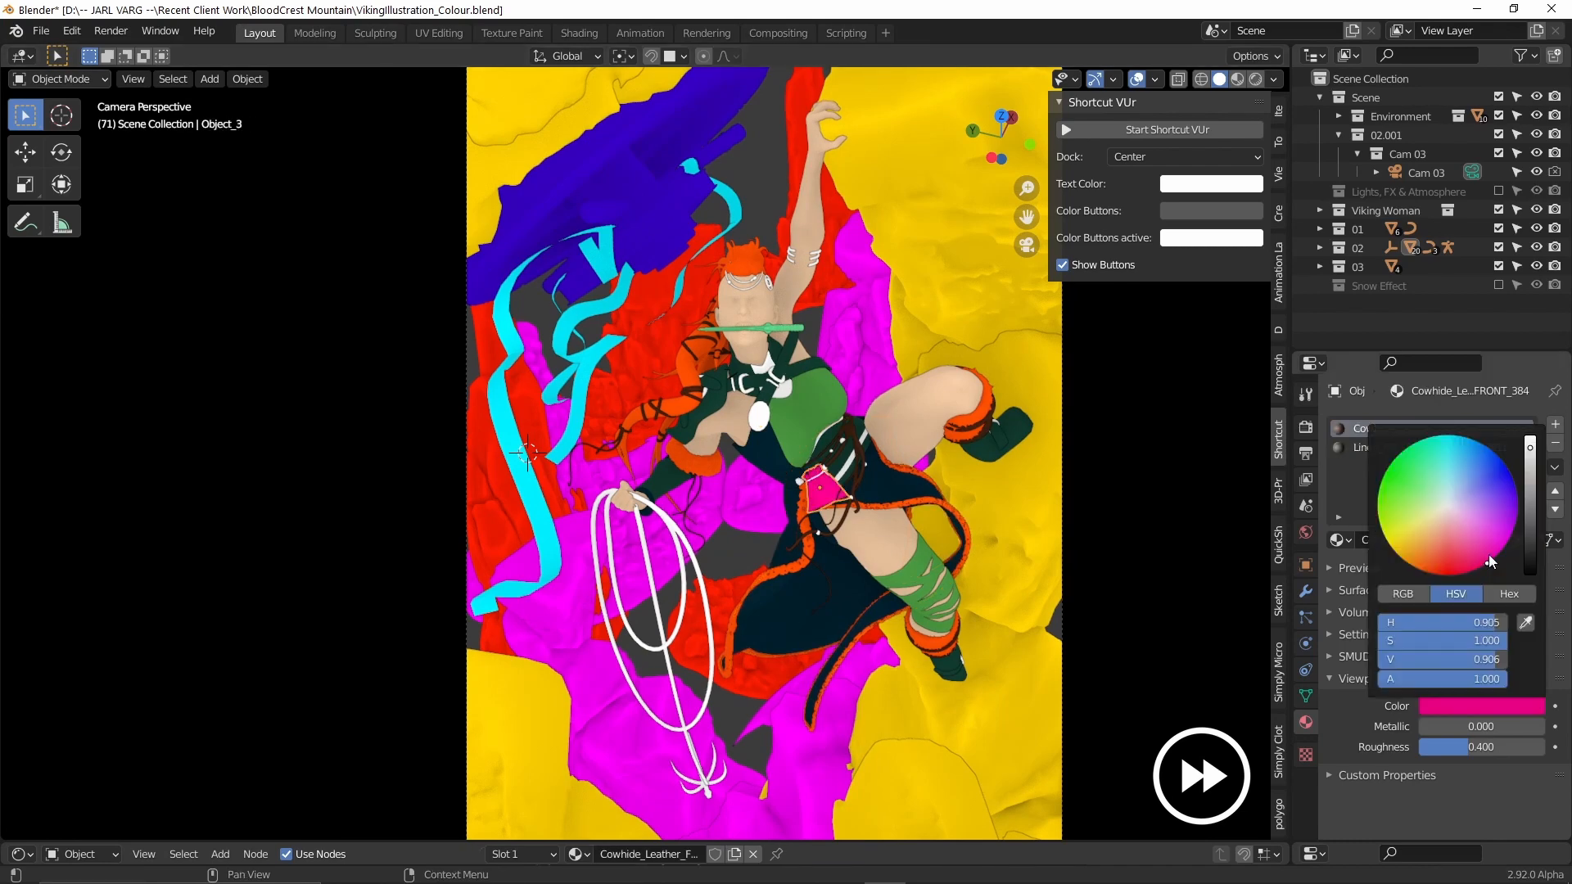
{"action": "left_click", "coordinate": [843, 441]}
{"action": "left_click", "coordinate": [1480, 668]}
{"action": "left_click", "coordinate": [1423, 481]}
Copy the belt's dark brown viewport color onto the rope and the grappling hook.
{"action": "left_click", "coordinate": [652, 573]}
{"action": "left_click", "coordinate": [852, 436]}
{"action": "key", "text": "ctrl+c"}
{"action": "left_click", "coordinate": [653, 573]}
{"action": "key", "text": "ctrl+v"}
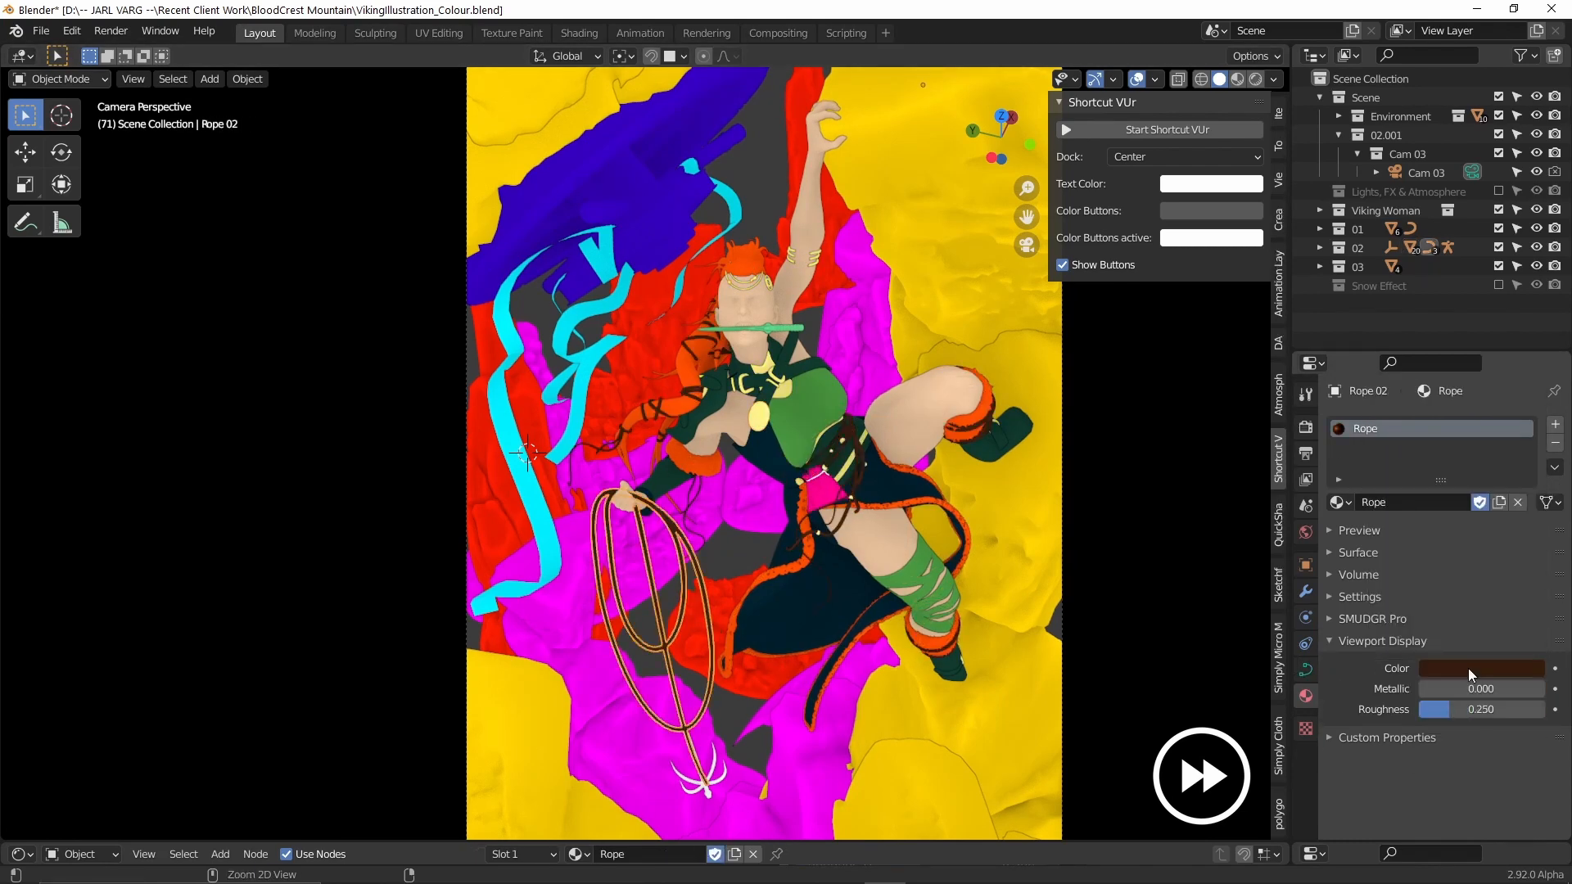
{"action": "left_click", "coordinate": [702, 774]}
{"action": "key", "text": "ctrl+v"}
{"action": "left_click", "coordinate": [1029, 571]}
{"action": "scroll", "coordinate": [876, 382], "scroll_direction": "down", "scroll_amount": 2}
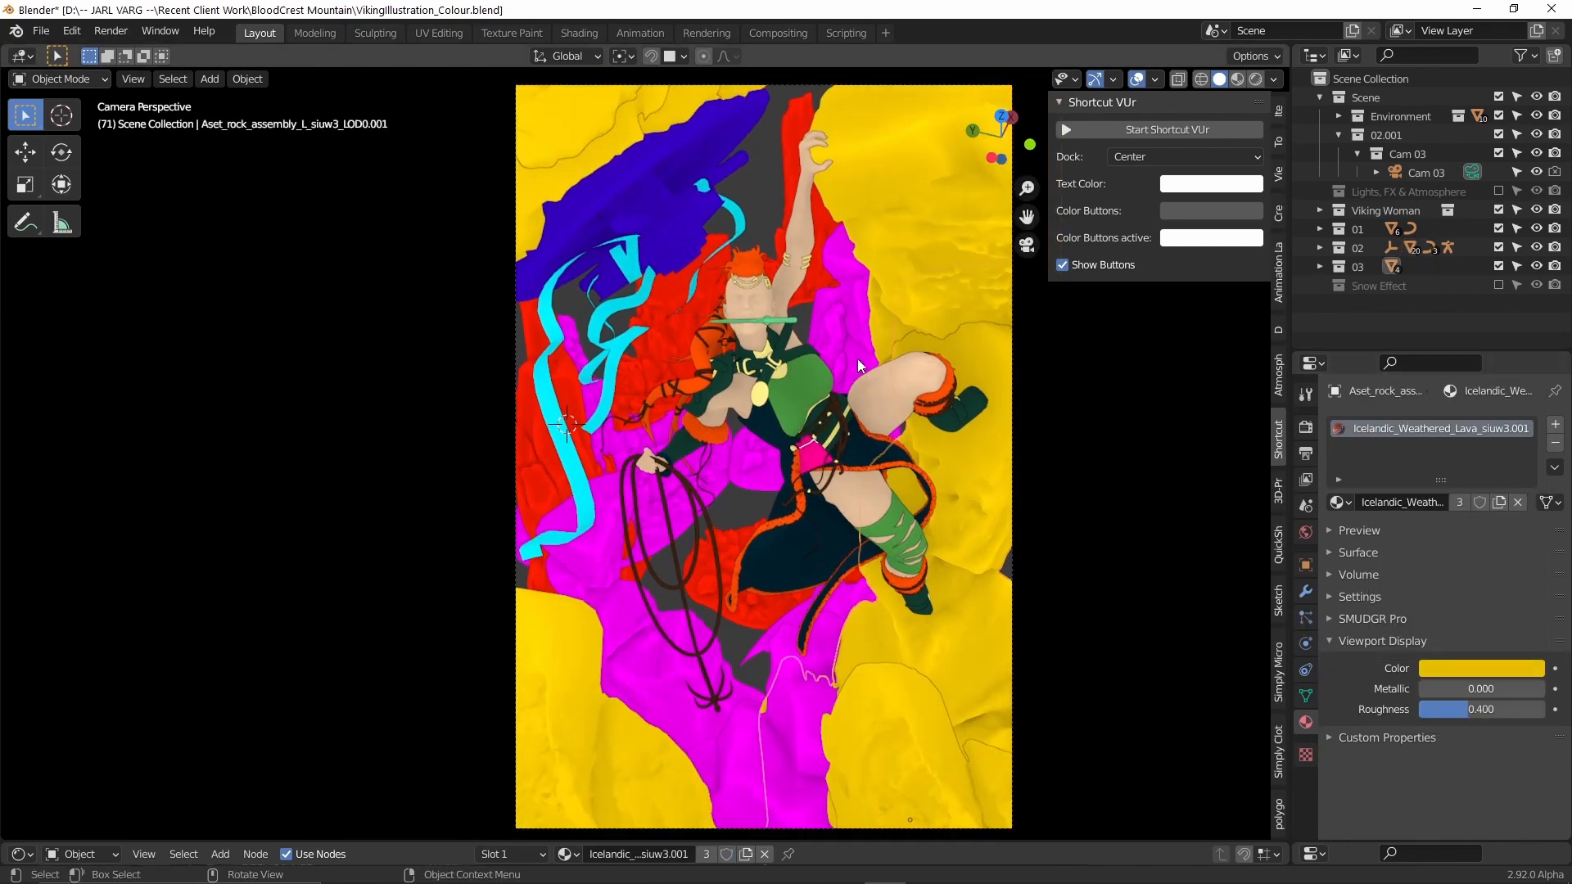
Turn off Cavity and Outline in the viewport shading and hide the viewport overlays.
{"action": "left_click", "coordinate": [1274, 81]}
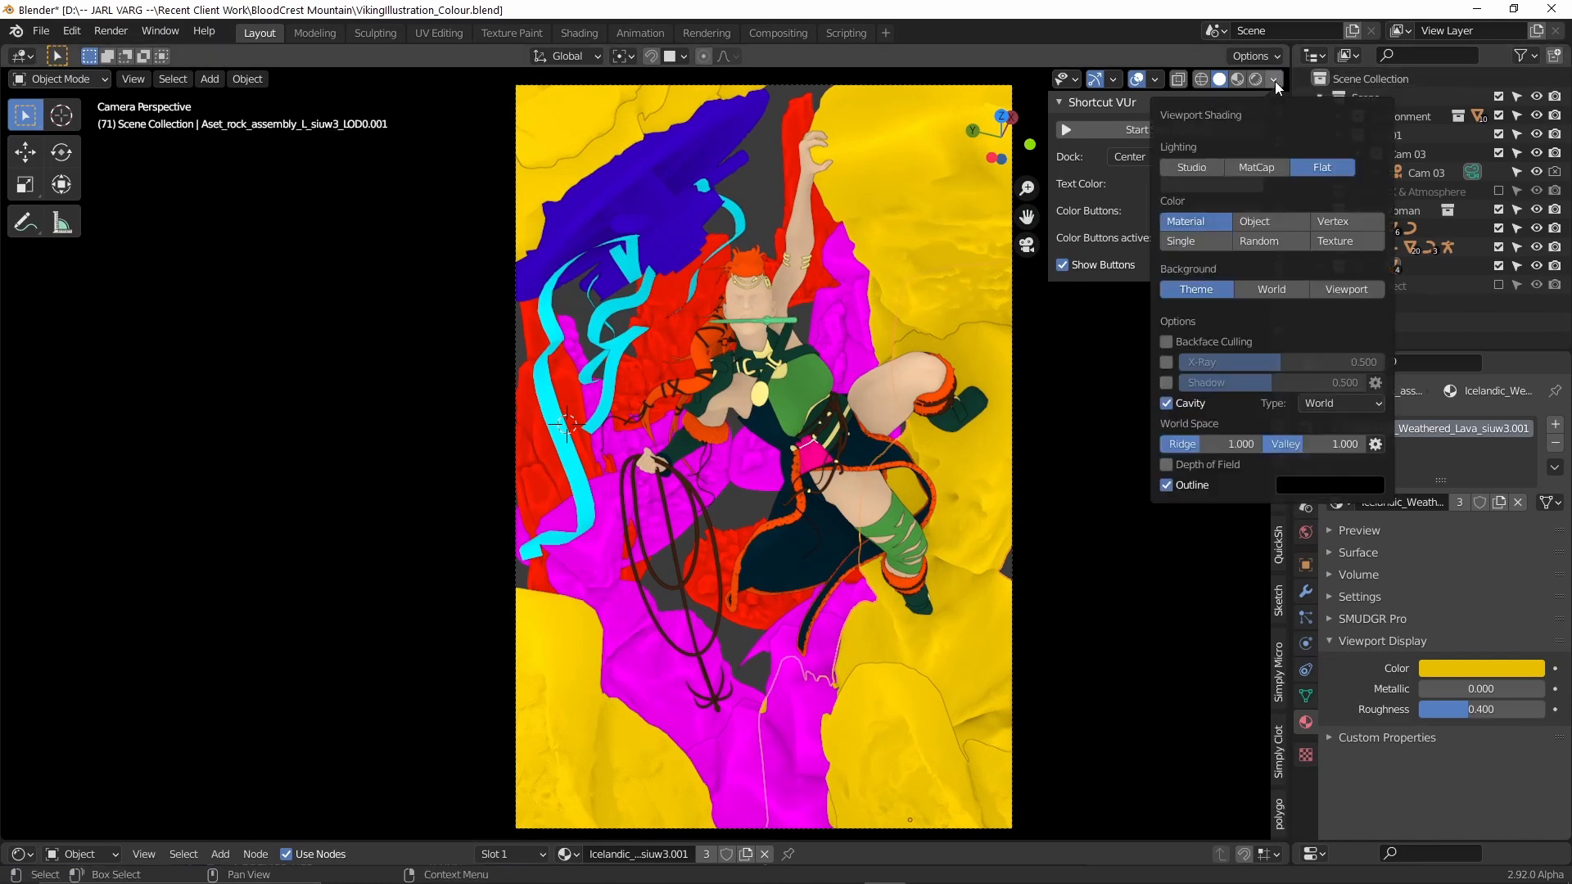
{"action": "left_click", "coordinate": [1165, 402]}
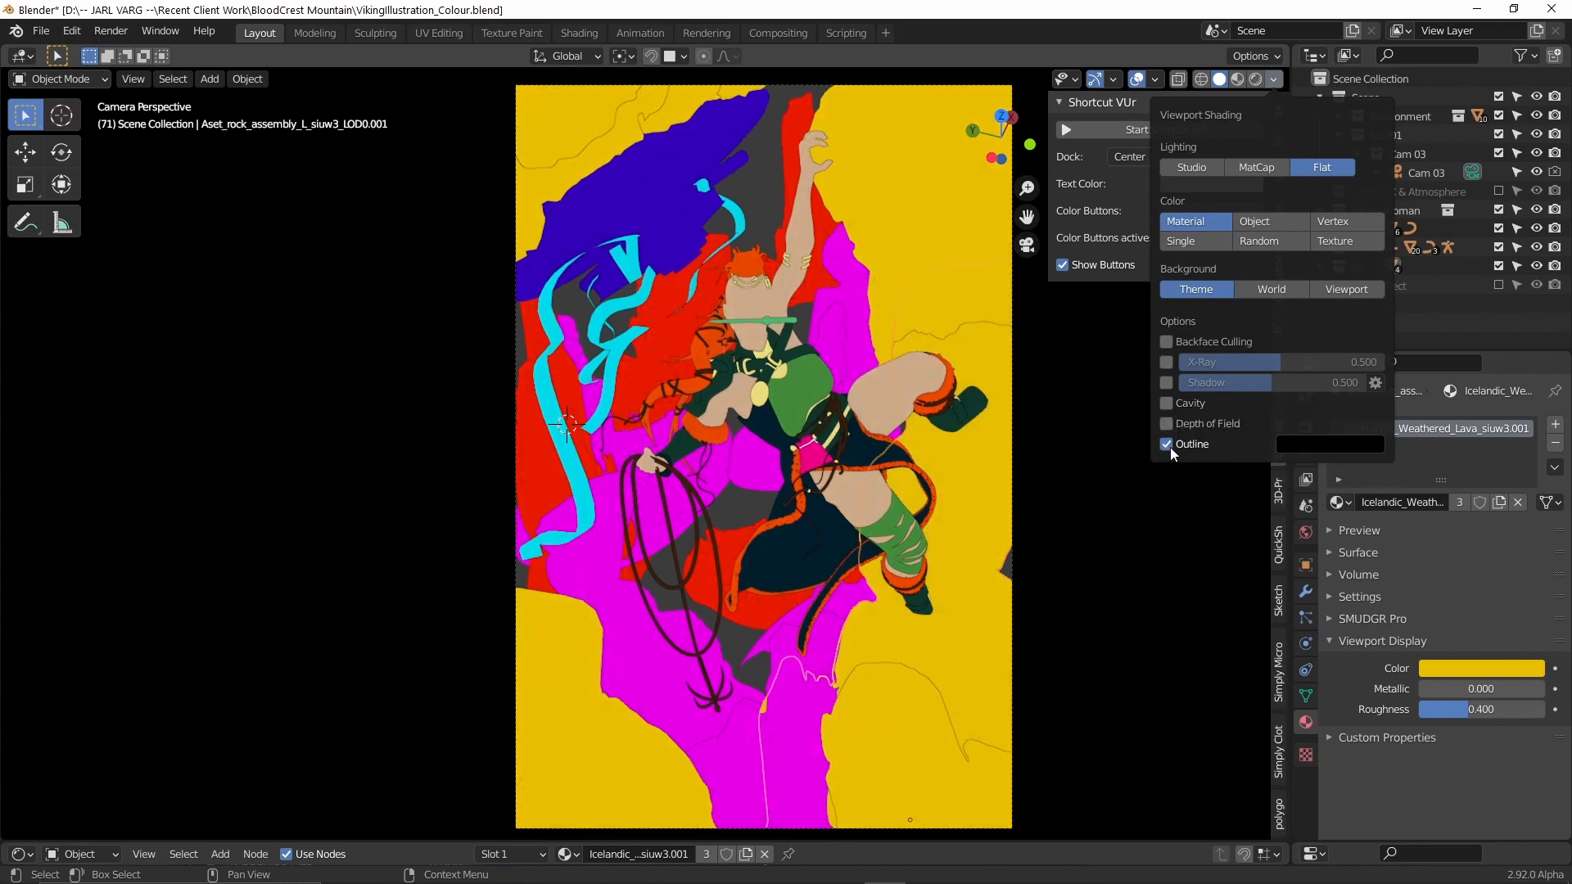
{"action": "left_click", "coordinate": [1171, 447]}
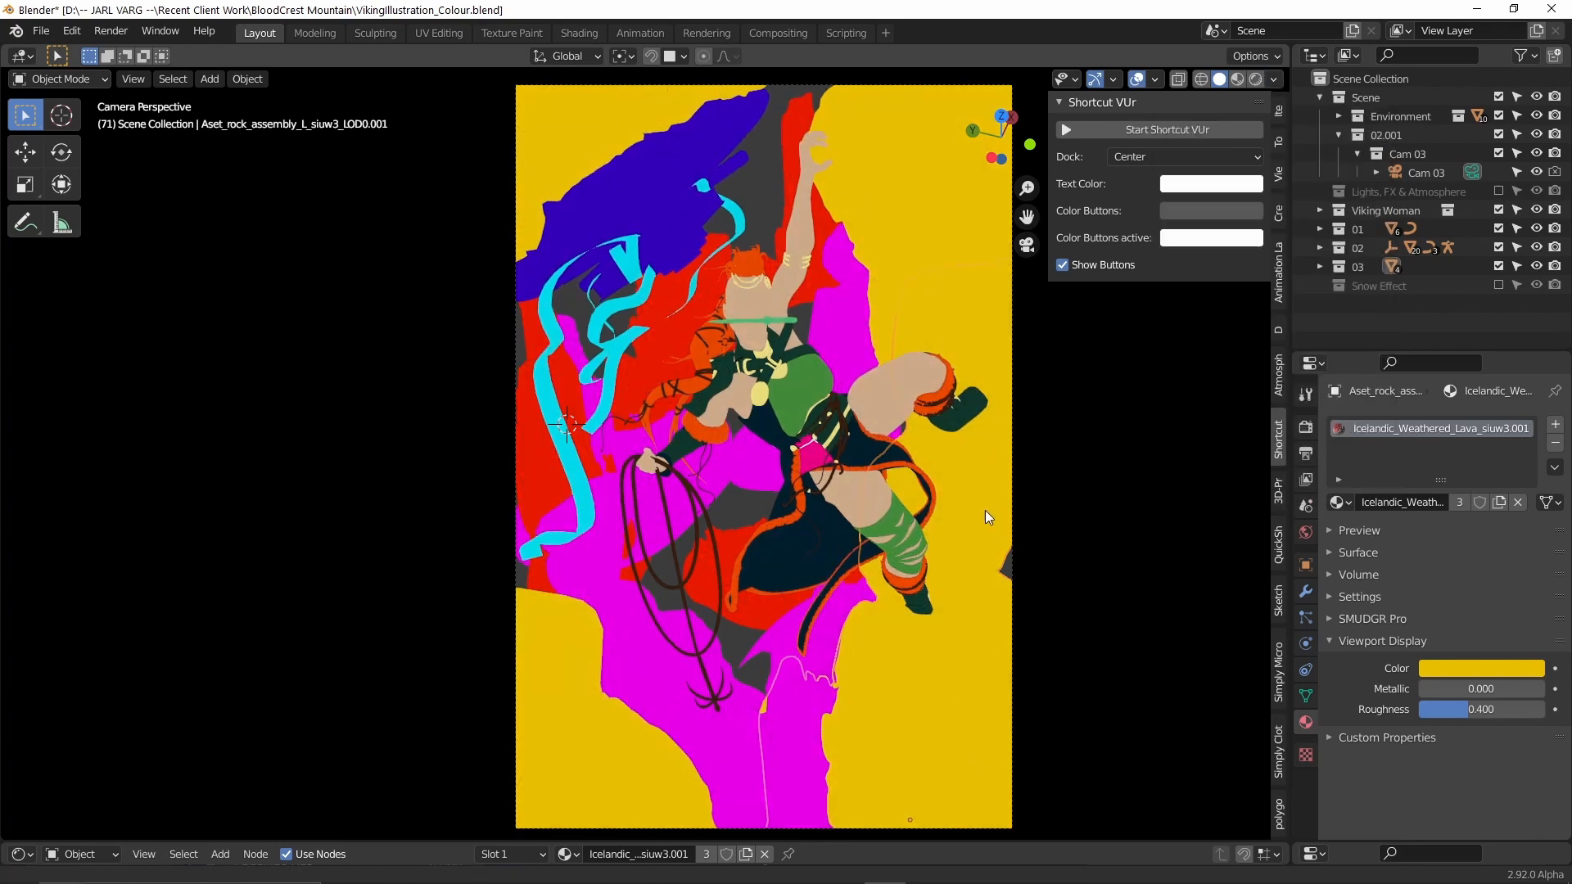
{"action": "middle_click_drag", "start_coordinate": [986, 514], "coordinate": [913, 505], "text": "shift"}
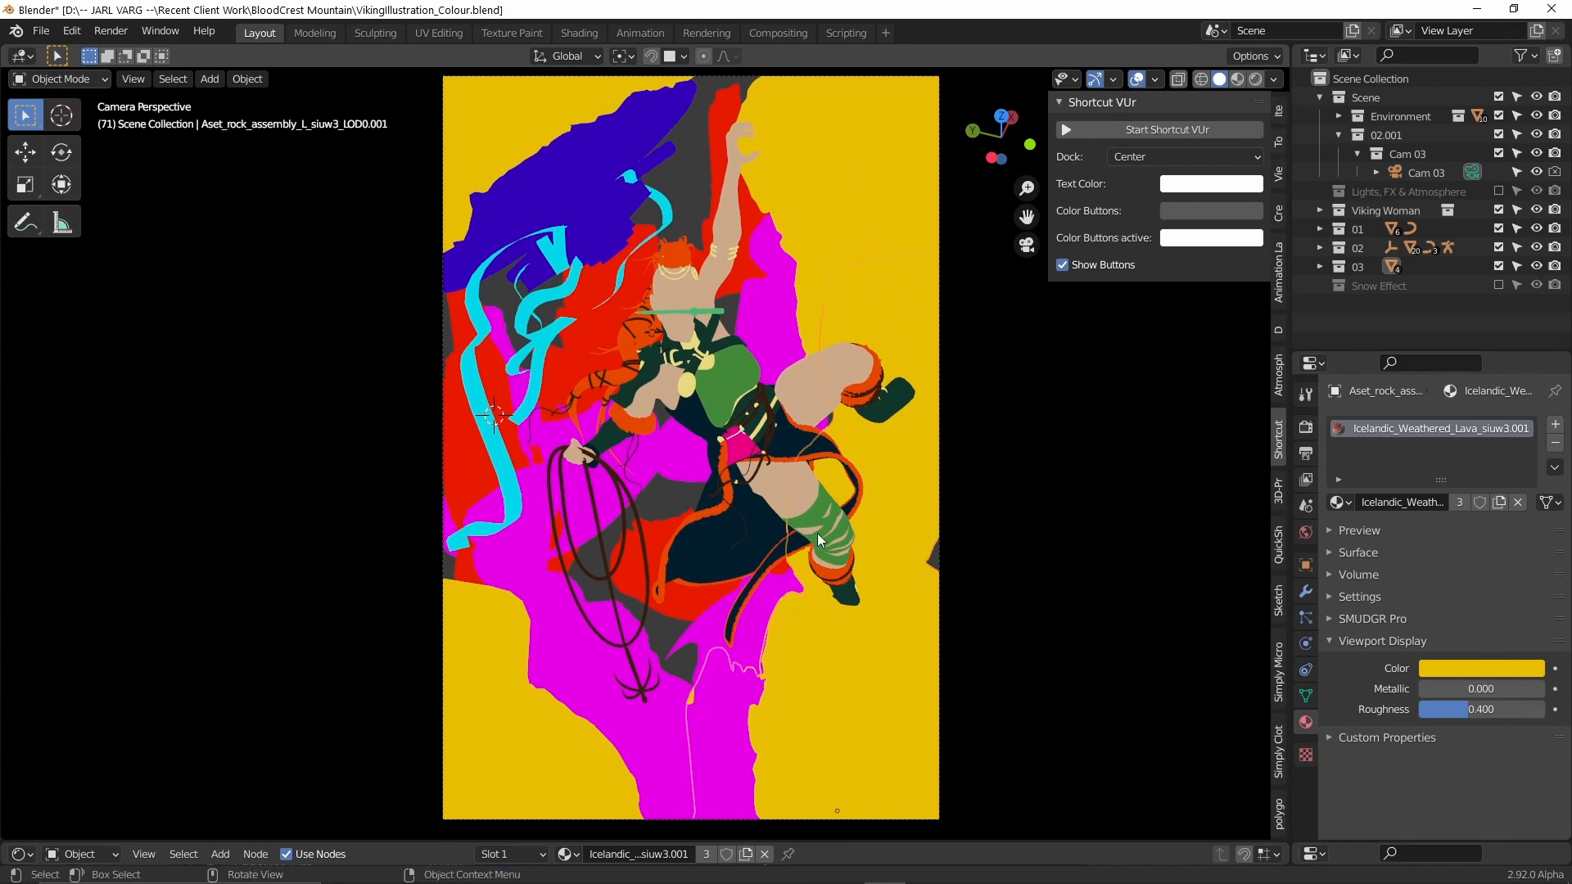
{"action": "left_click", "coordinate": [1137, 81]}
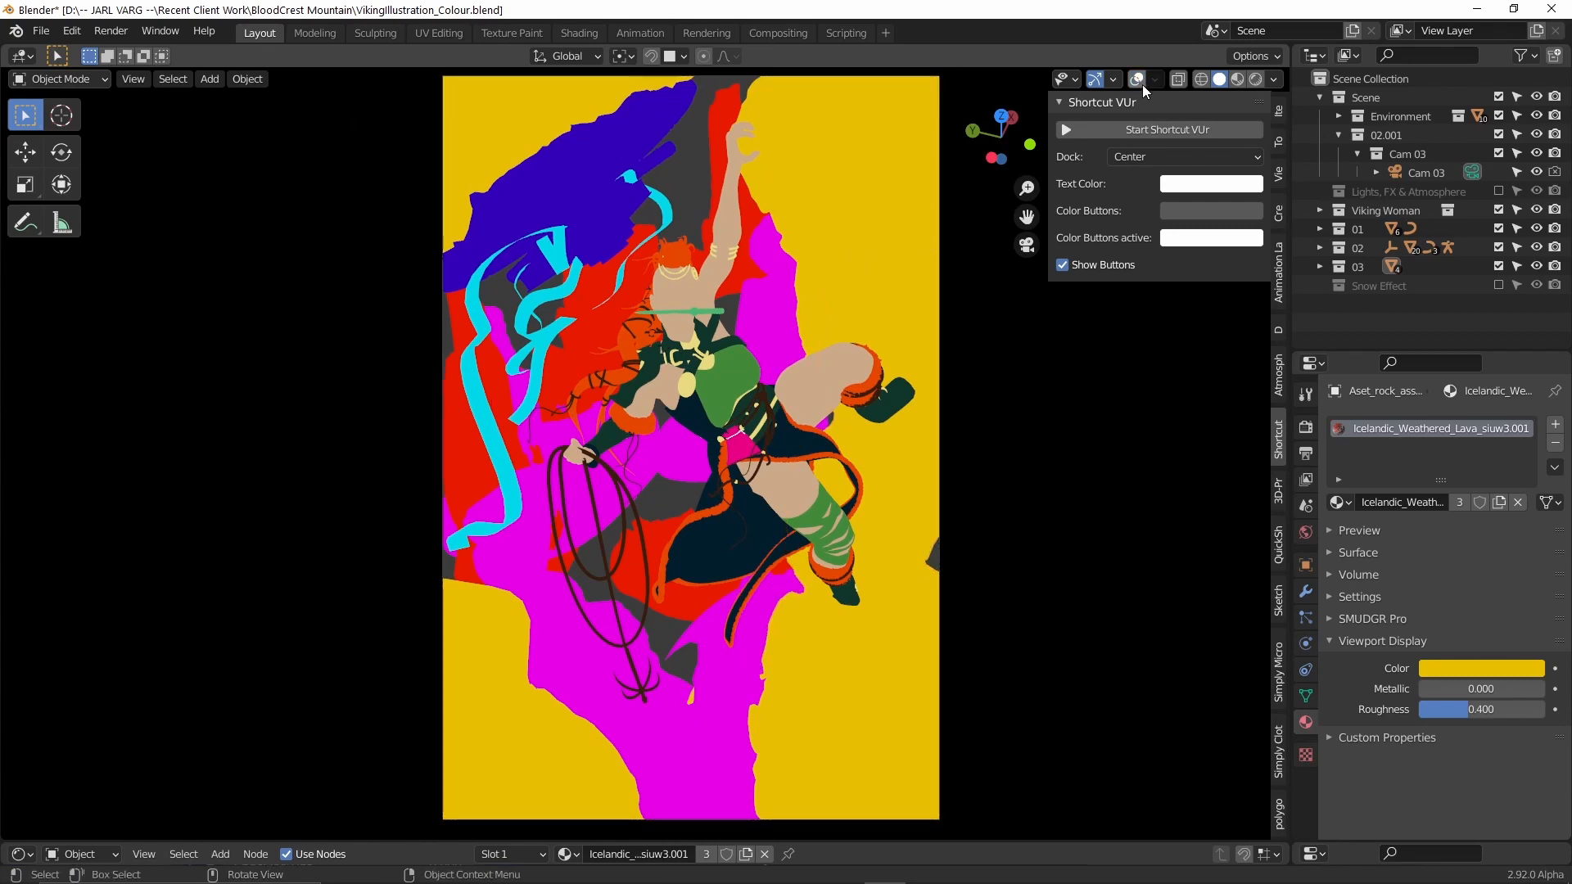
{"action": "left_click", "coordinate": [141, 80]}
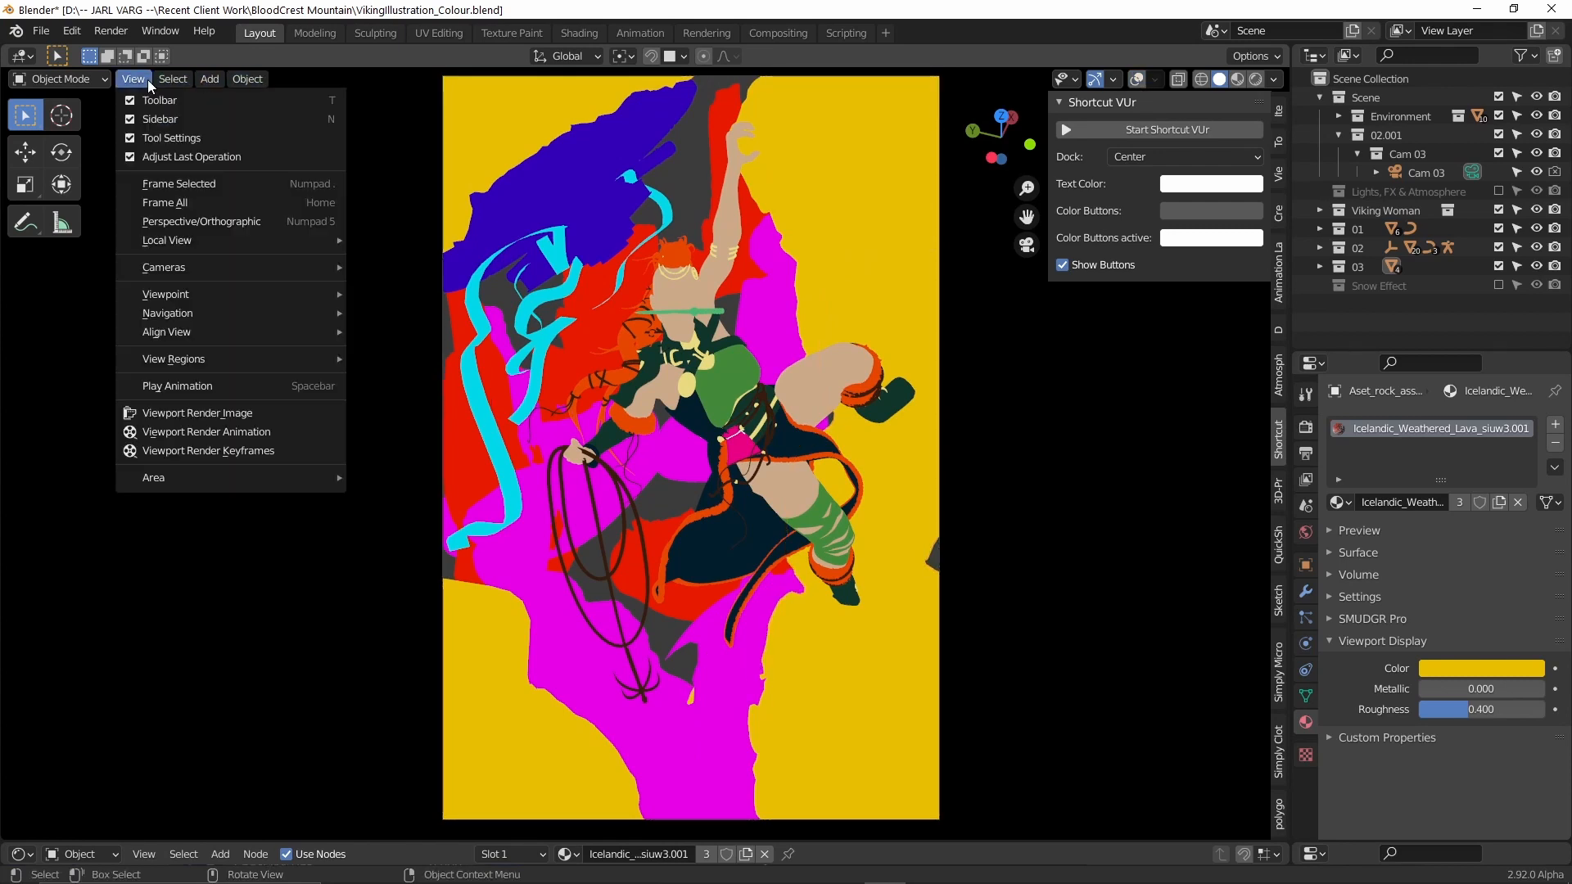
{"action": "left_click", "coordinate": [215, 412]}
Set the output resolution percentage to 300% and save the Blender file.
{"action": "left_click", "coordinate": [1310, 478]}
{"action": "left_click", "coordinate": [1308, 453]}
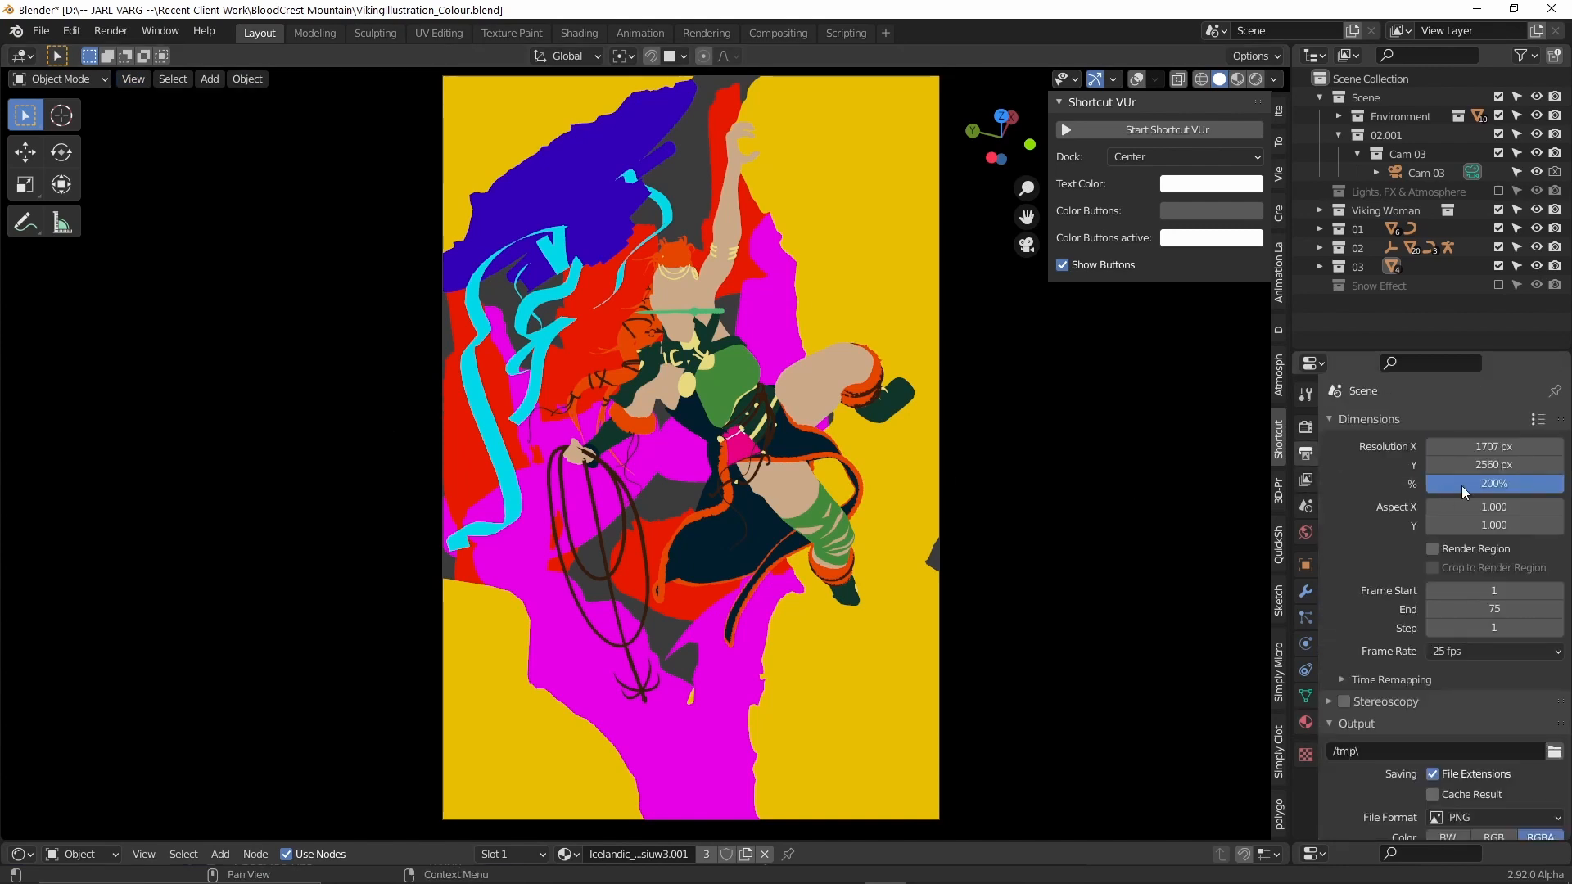
{"action": "left_click", "coordinate": [1517, 485]}
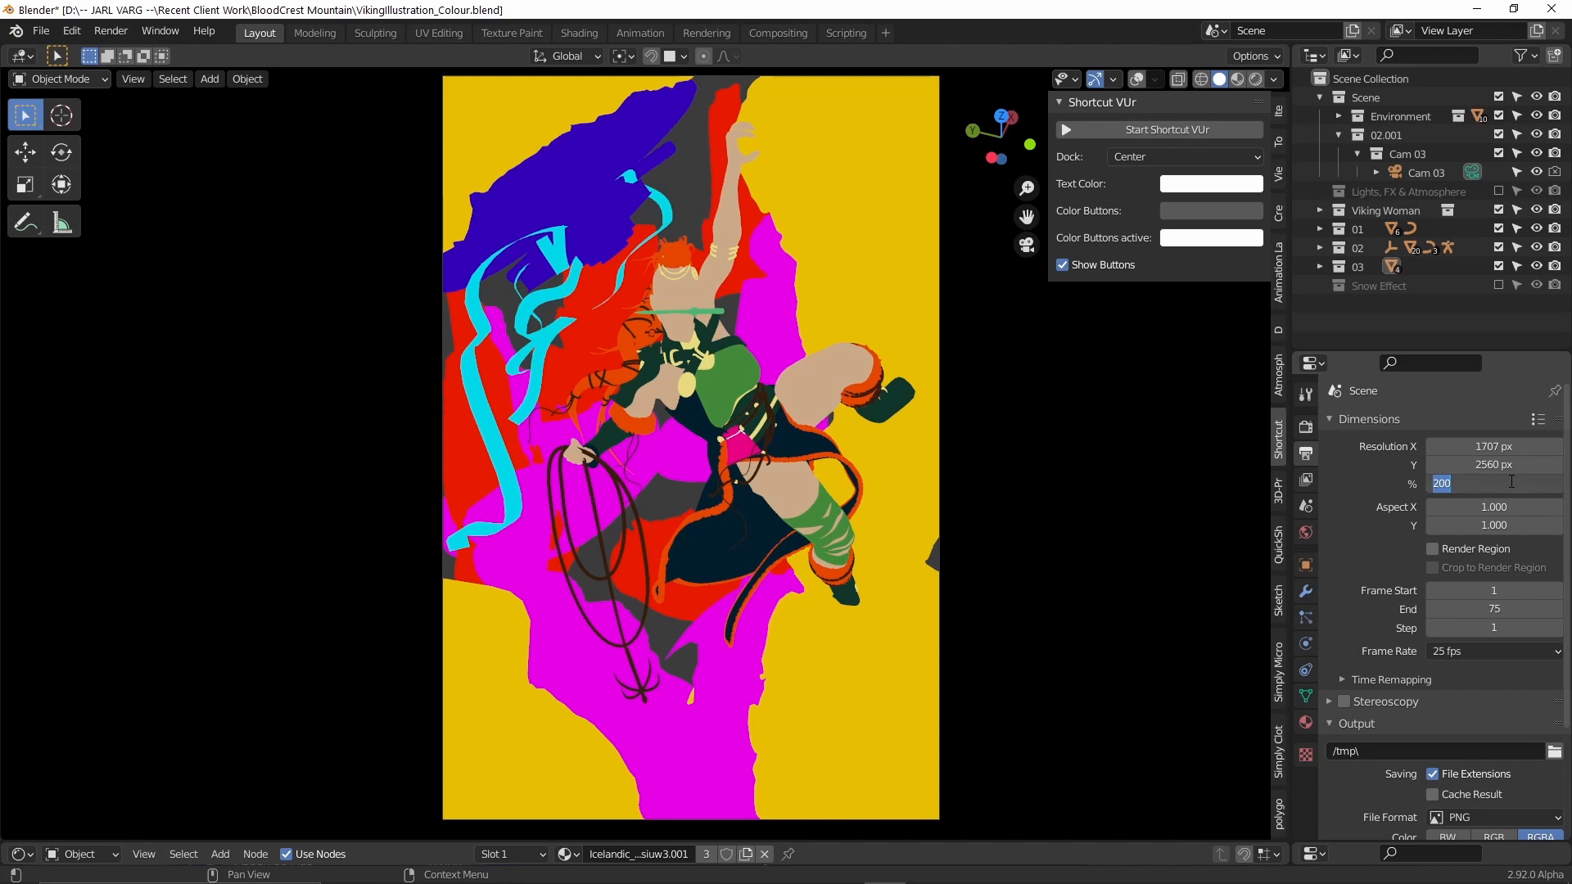
{"action": "type", "text": "300"}
{"action": "key", "text": "Return"}
{"action": "key", "text": "ctrl+s"}
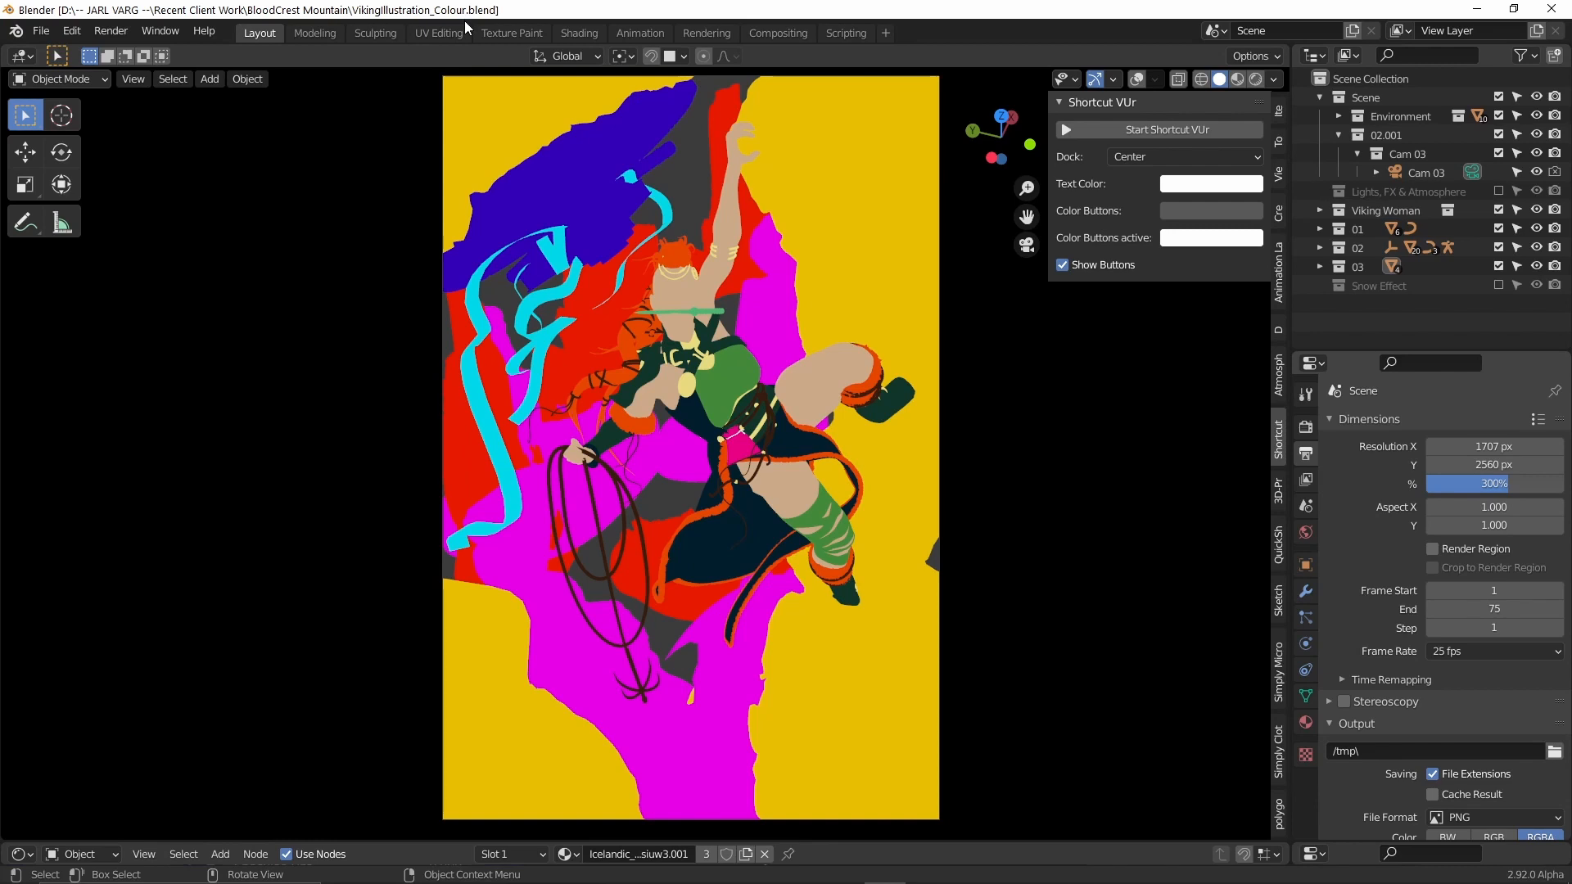
Render the current viewport as an image and dismiss the result.
{"action": "left_click", "coordinate": [134, 79]}
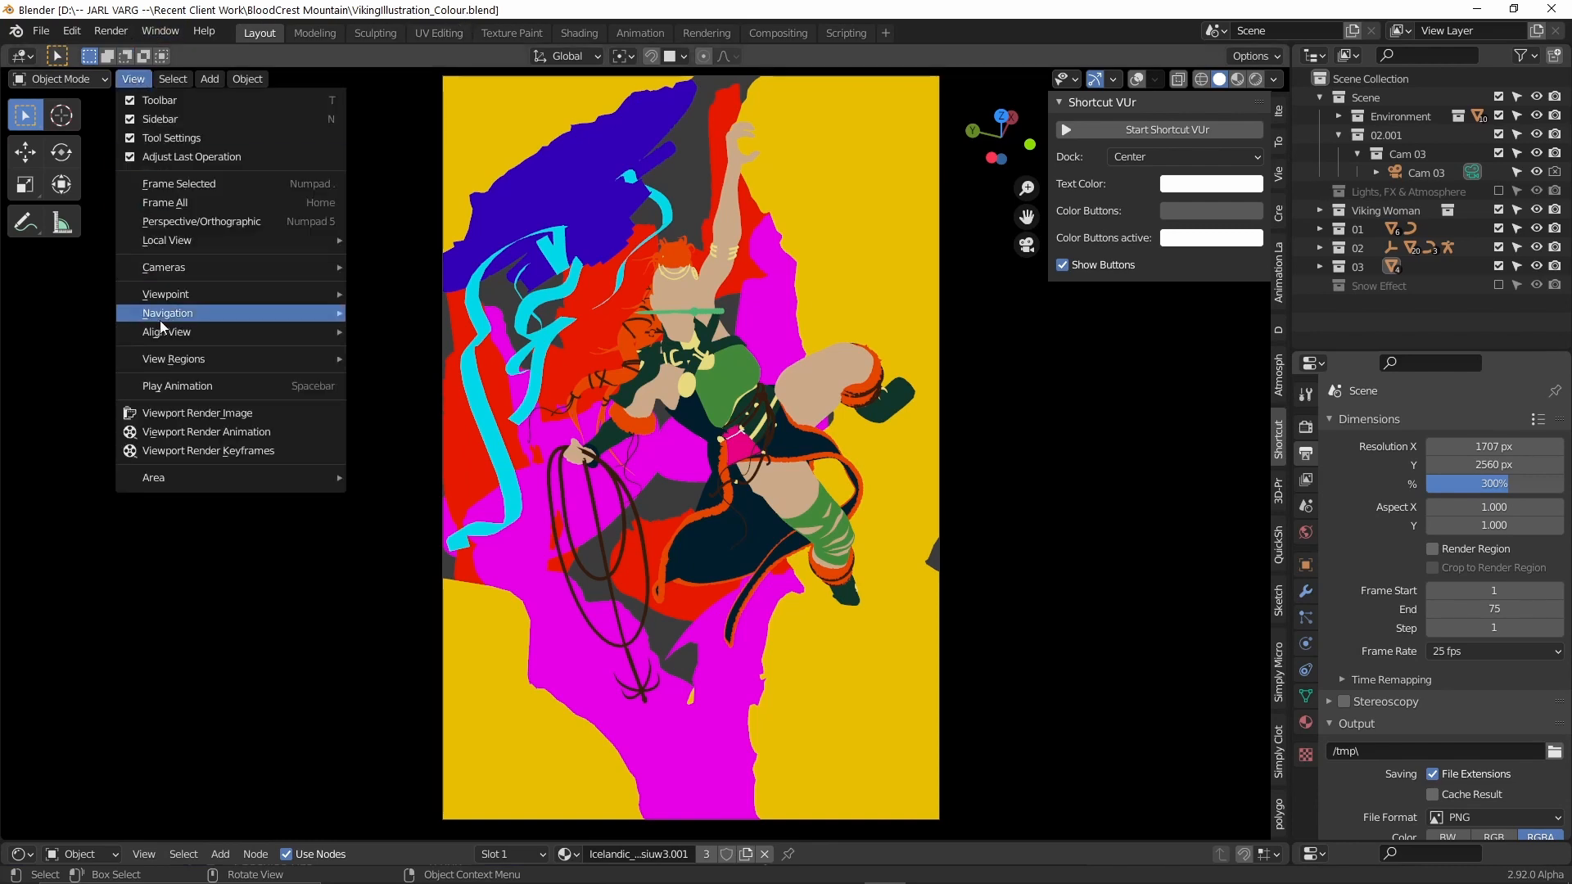
{"action": "left_click", "coordinate": [226, 414]}
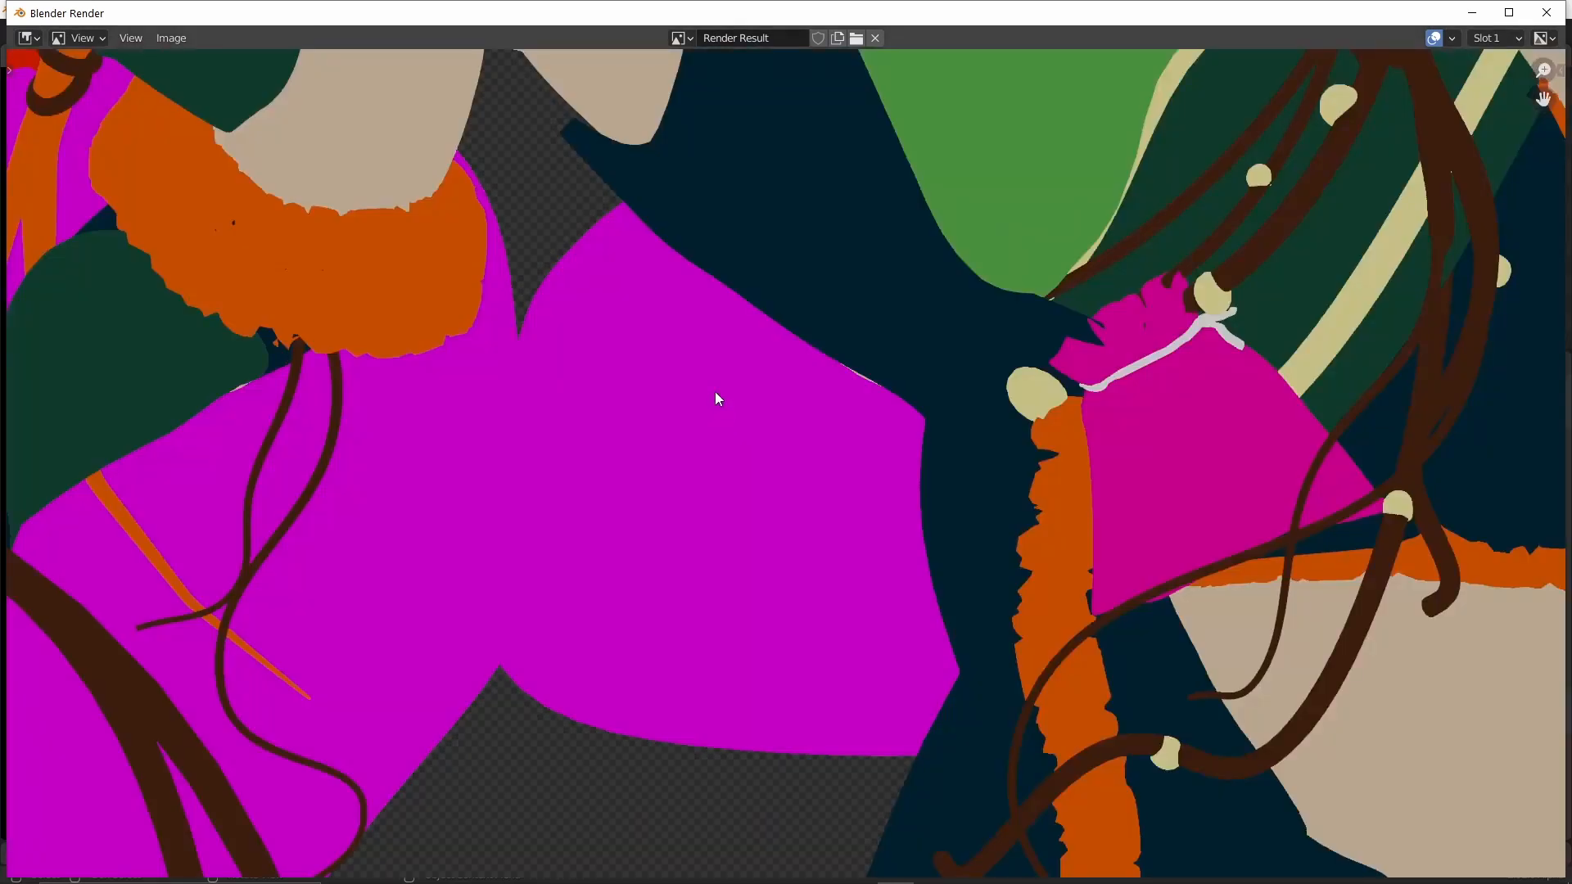
{"action": "key", "text": "Escape"}
Turn off the transparent film background in the render settings and render the viewport as an image again.
{"action": "left_click", "coordinate": [1306, 426]}
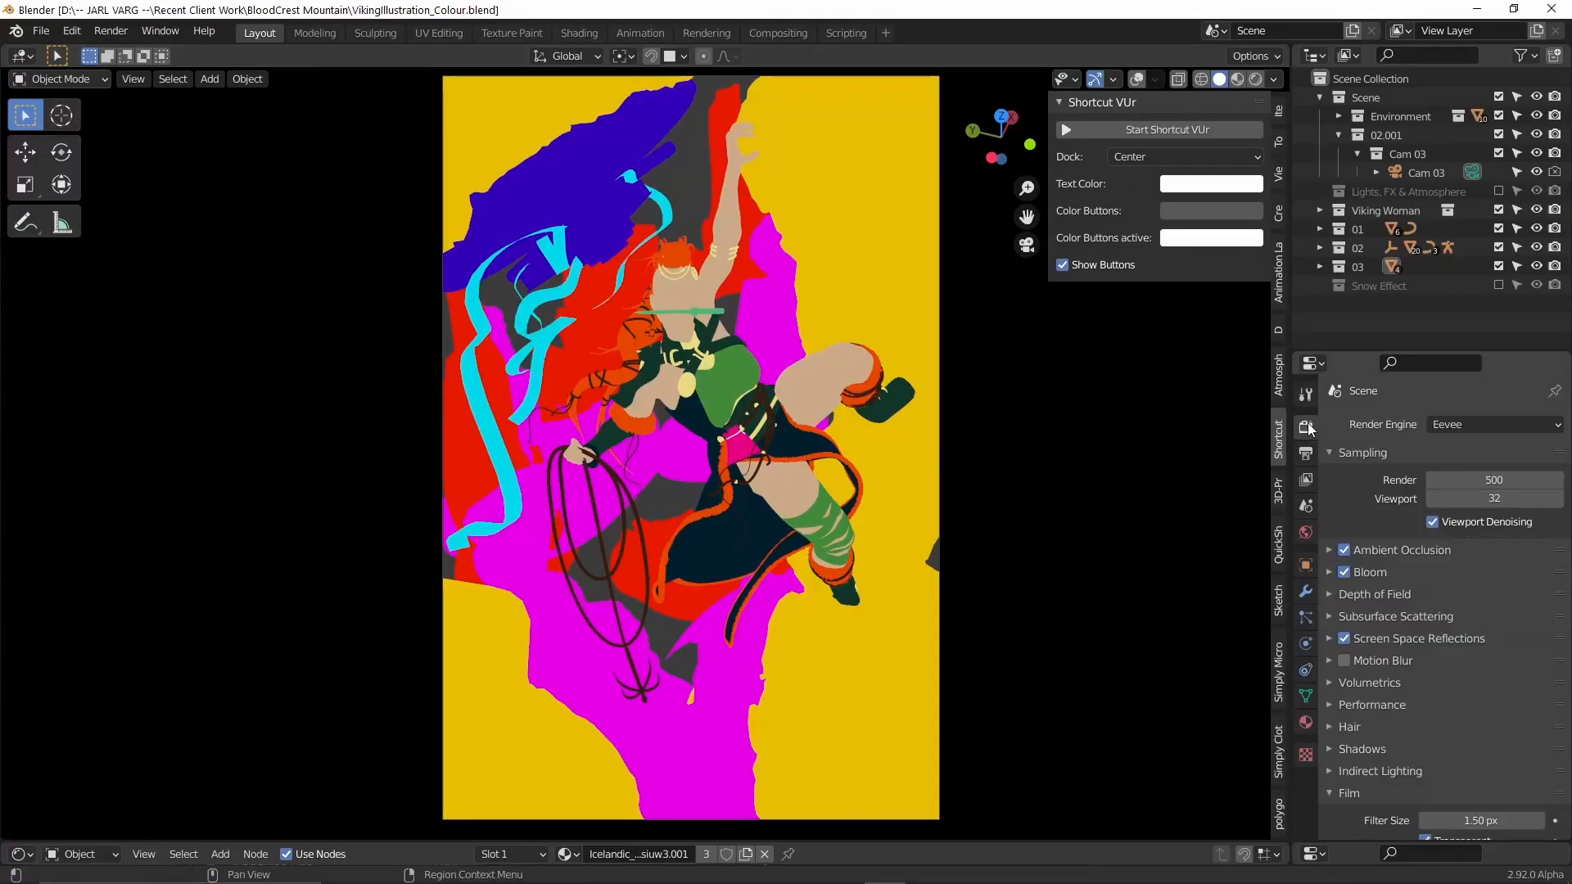
{"action": "scroll", "coordinate": [1446, 525], "scroll_direction": "down", "scroll_amount": 4}
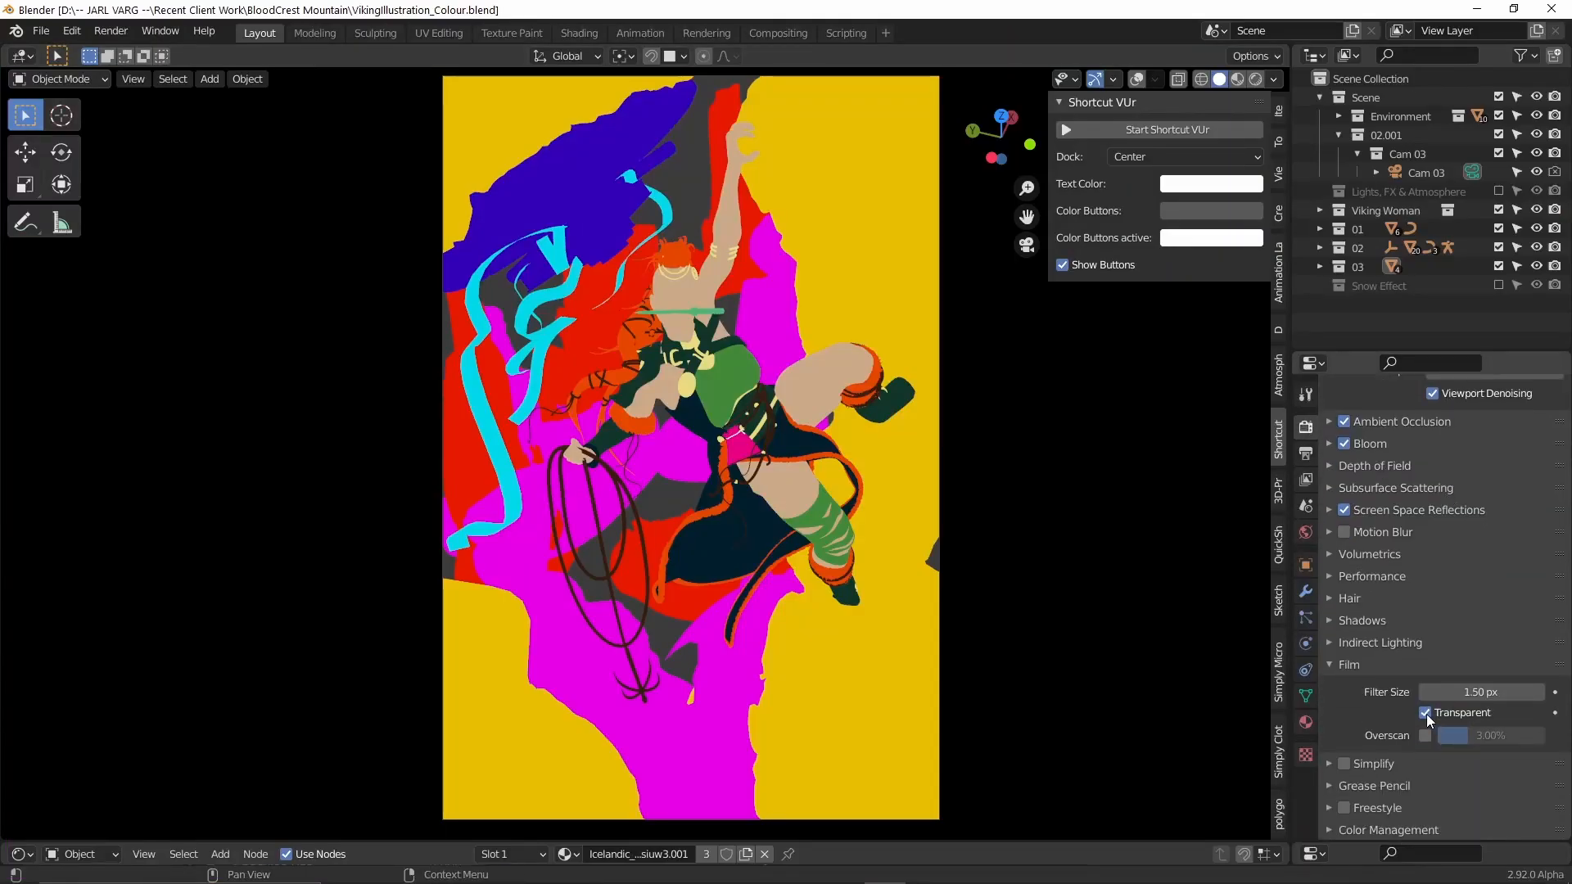
{"action": "left_click", "coordinate": [1427, 714]}
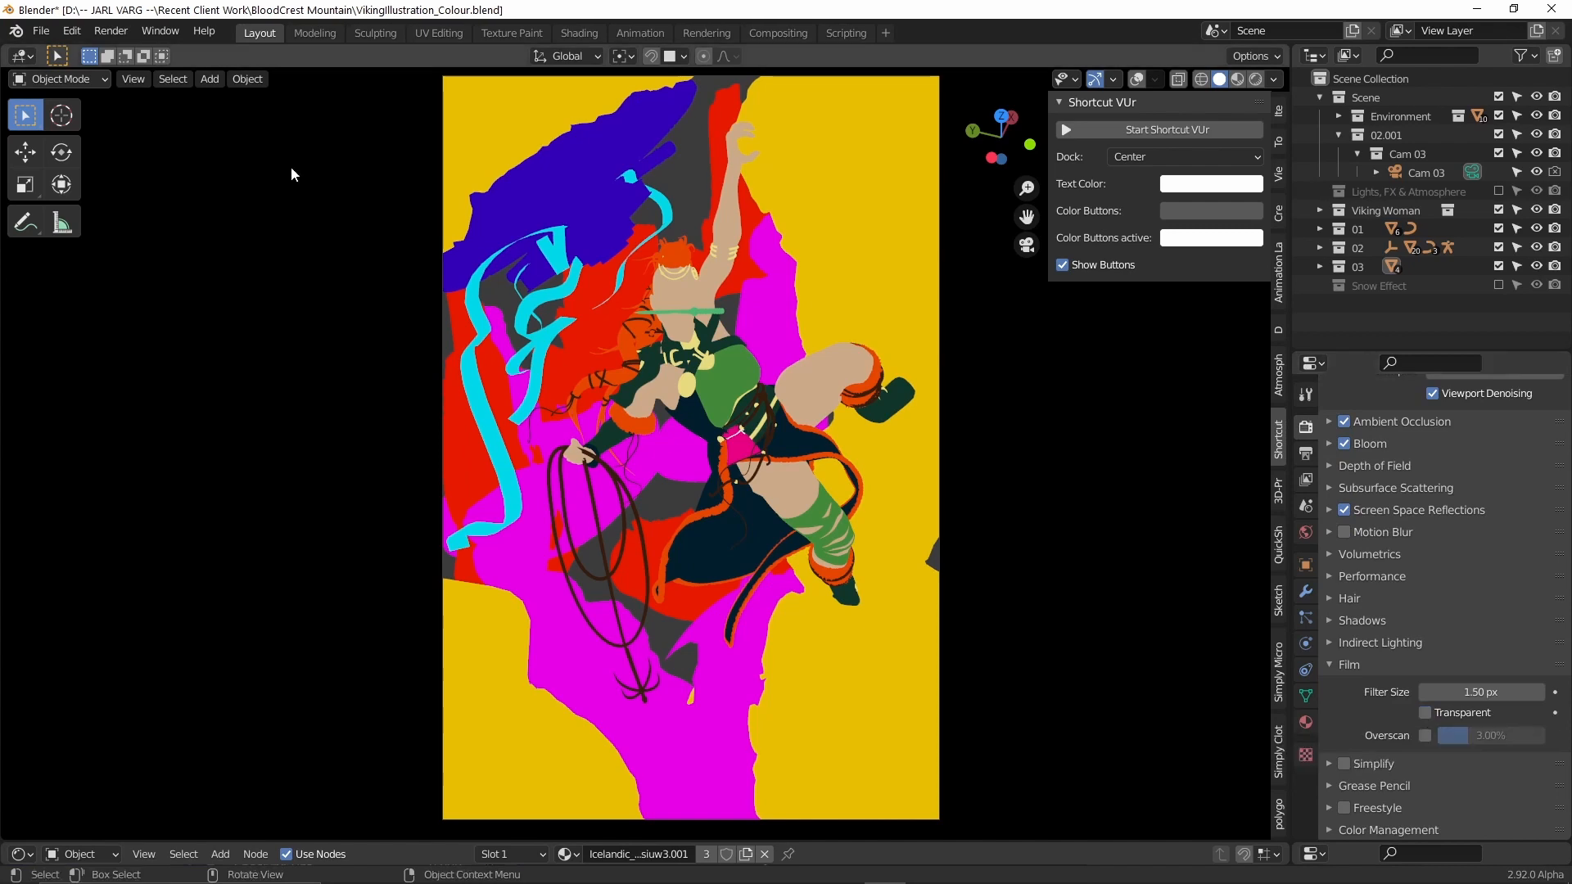
{"action": "left_click", "coordinate": [133, 79]}
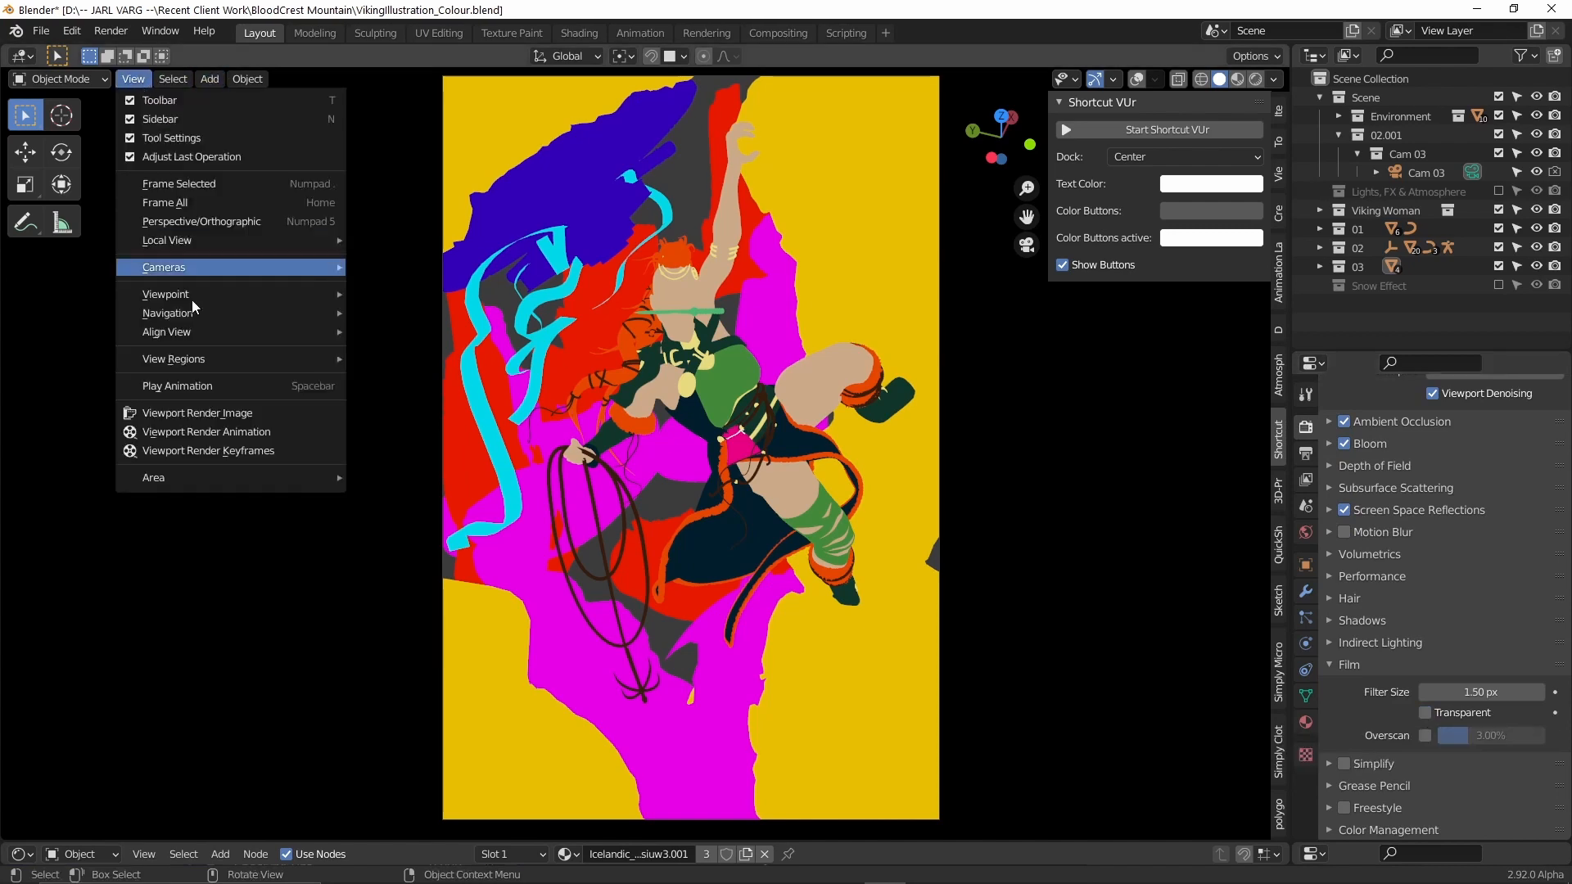
{"action": "left_click", "coordinate": [219, 415]}
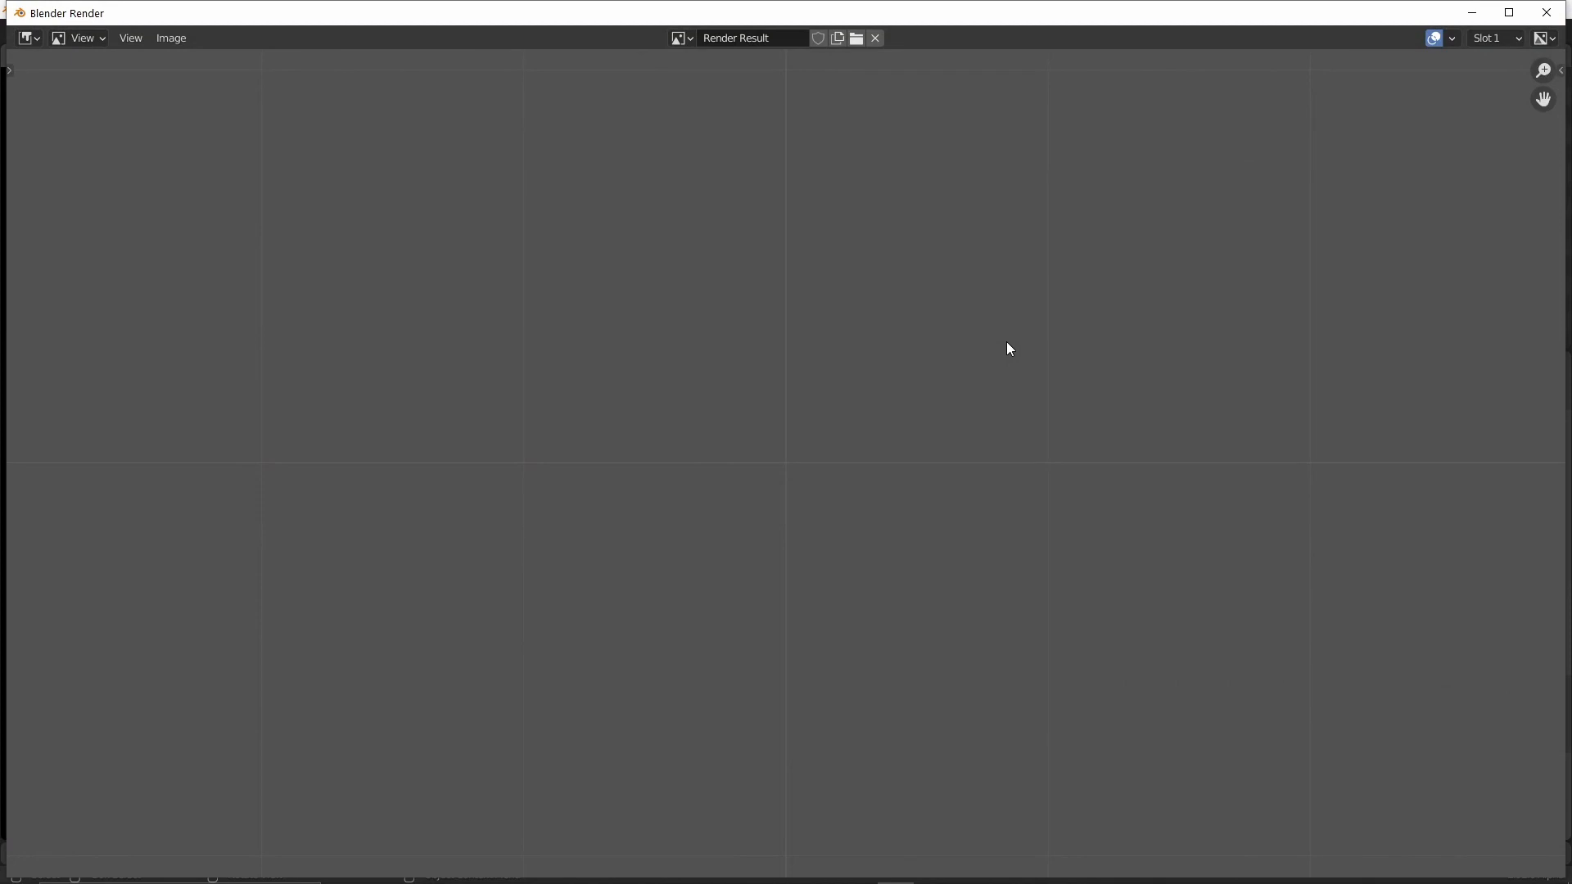
Examine the rendered colour ID image as a whole and up close around the head, chest and raised arm.
{"action": "scroll", "coordinate": [1010, 349], "scroll_direction": "down", "scroll_amount": 8}
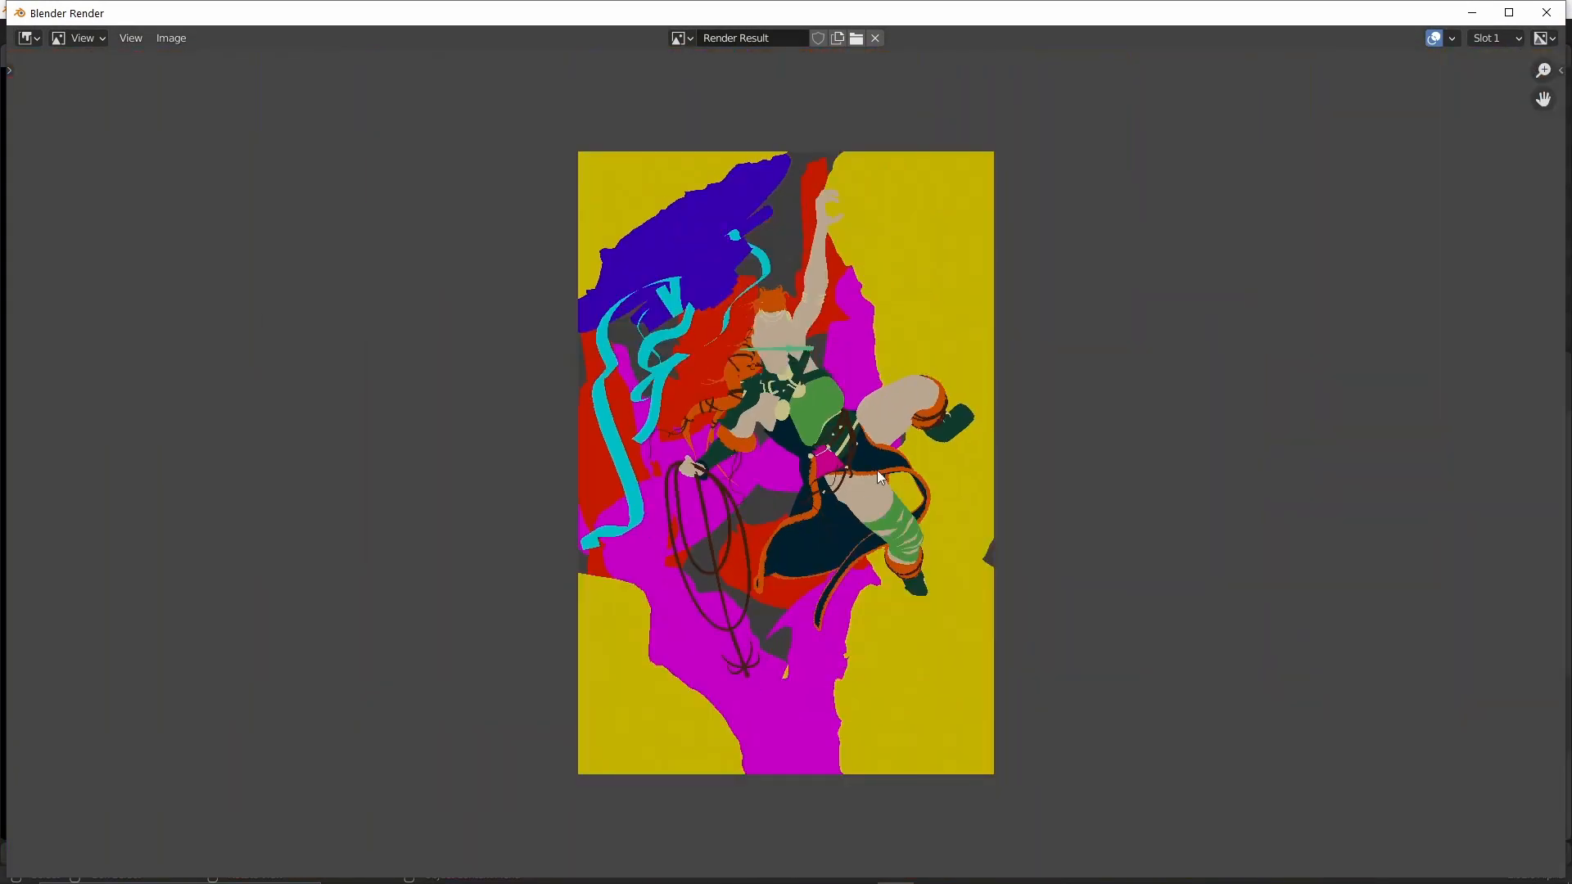
{"action": "scroll", "coordinate": [881, 478], "scroll_direction": "up", "scroll_amount": 3}
{"action": "middle_click_drag", "start_coordinate": [933, 663], "coordinate": [1060, 766]}
{"action": "scroll", "coordinate": [1025, 468], "scroll_direction": "up", "scroll_amount": 4}
{"action": "middle_click_drag", "start_coordinate": [1024, 468], "coordinate": [888, 771]}
{"action": "scroll", "coordinate": [911, 599], "scroll_direction": "up", "scroll_amount": 2}
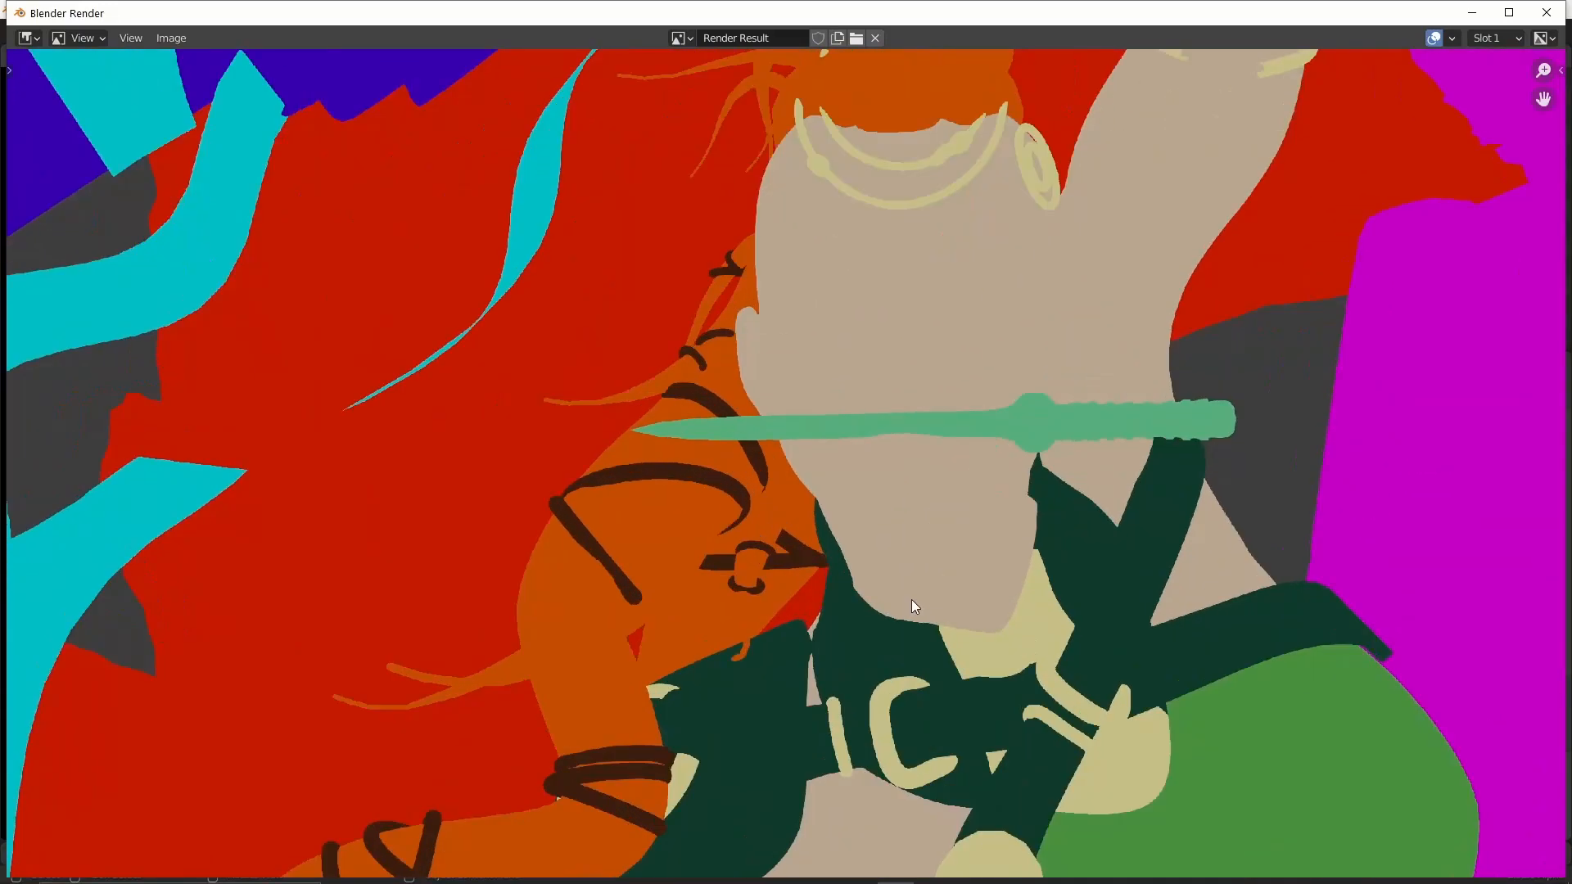
{"action": "scroll", "coordinate": [911, 599], "scroll_direction": "down", "scroll_amount": 2}
{"action": "middle_click_drag", "start_coordinate": [947, 641], "coordinate": [1038, 127]}
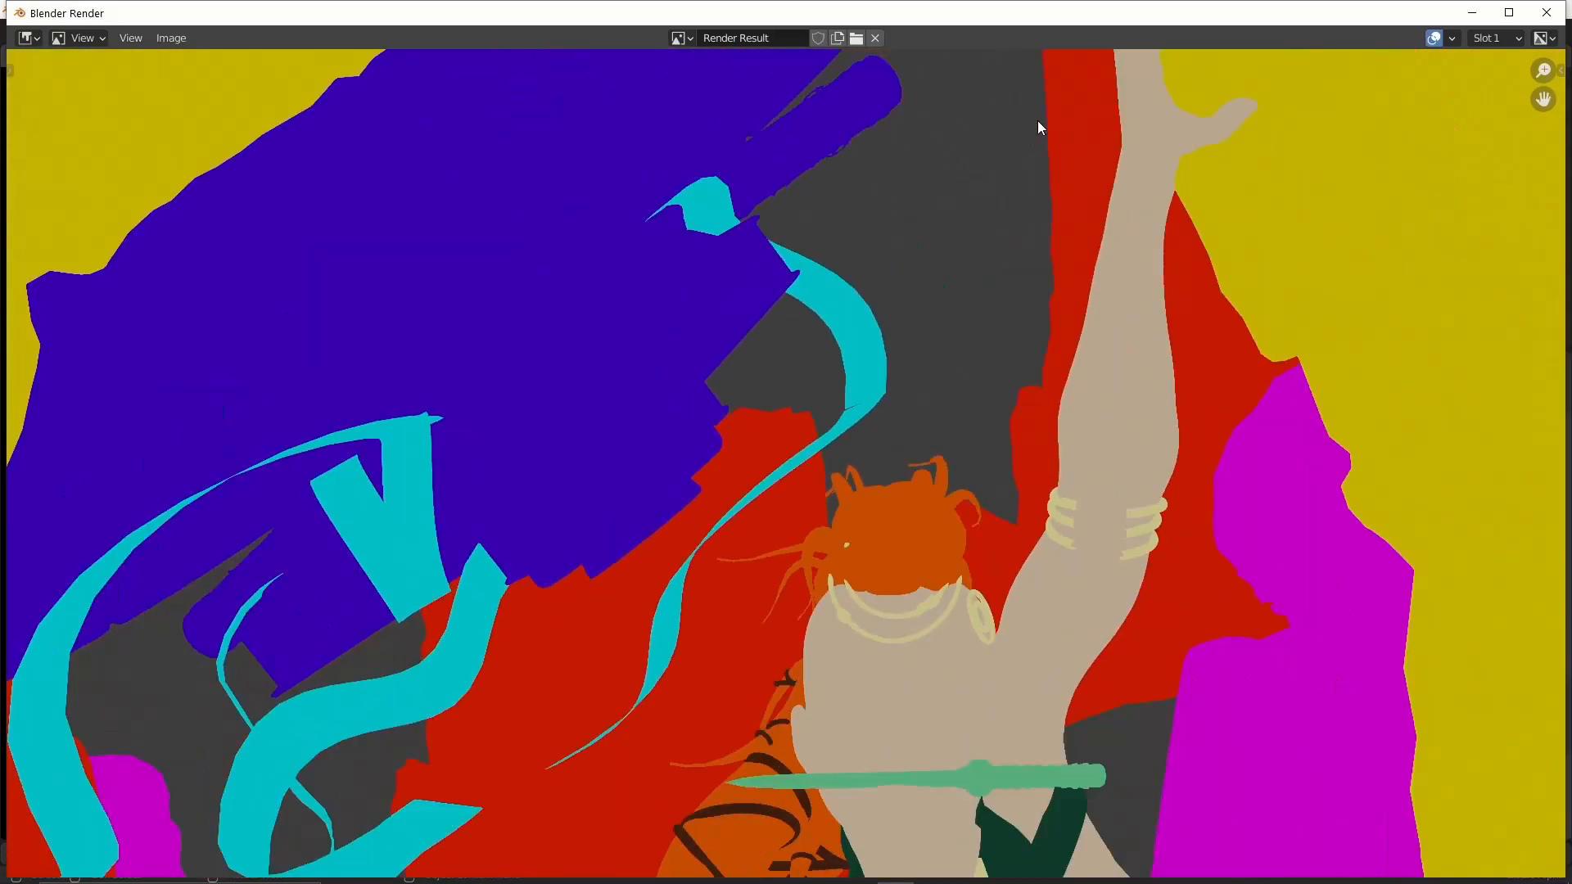
{"action": "scroll", "coordinate": [1038, 120], "scroll_direction": "down", "scroll_amount": 6}
{"action": "middle_click_drag", "start_coordinate": [915, 346], "coordinate": [922, 147]}
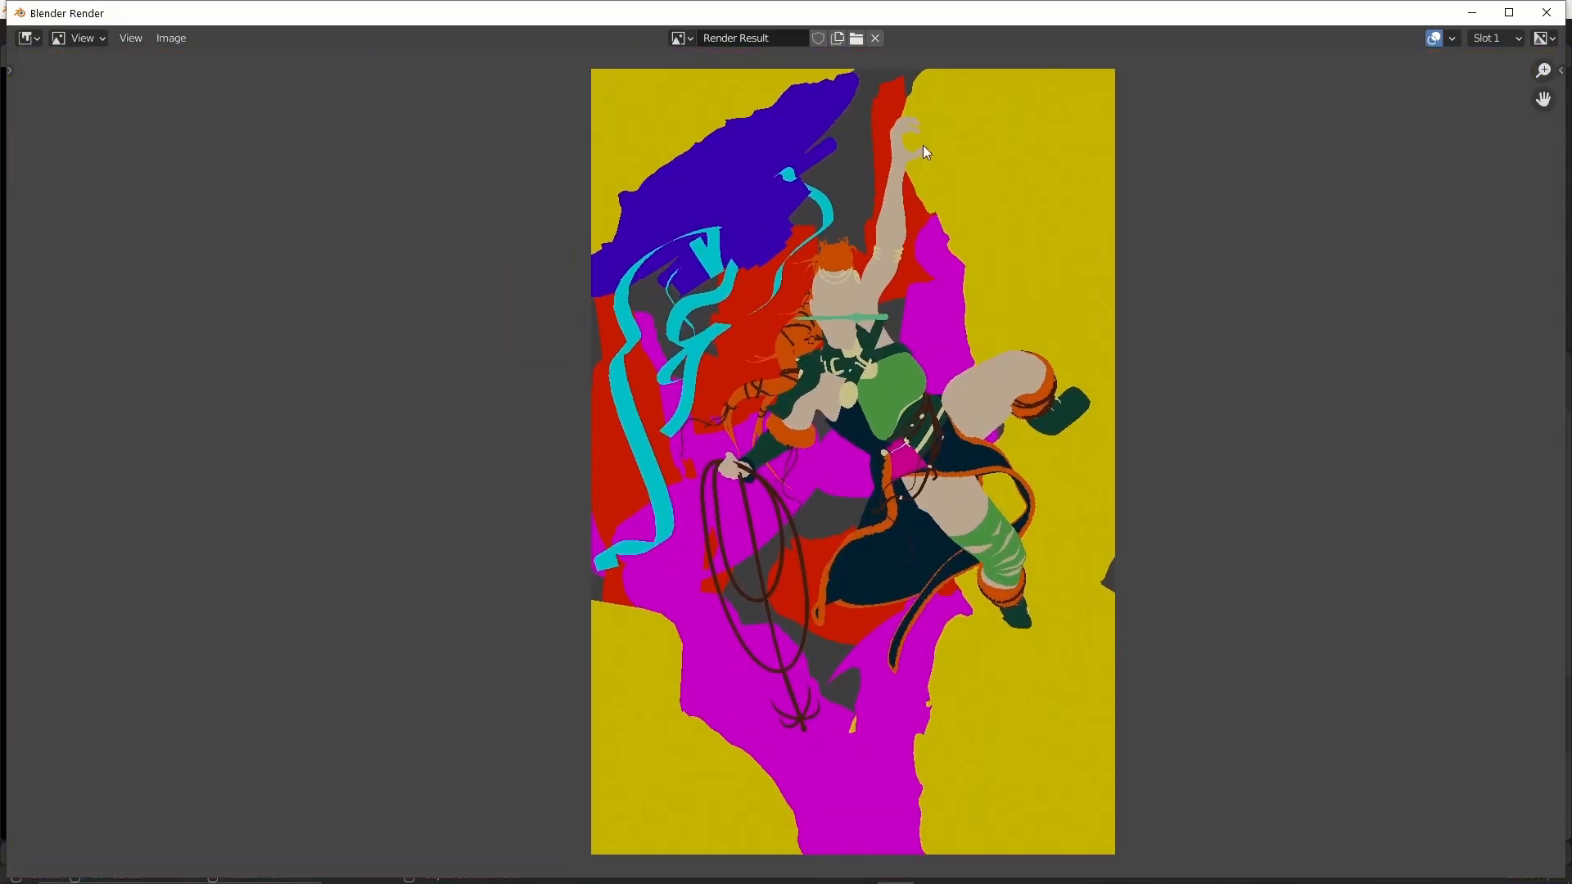
Save the render result as Colour.png in the Renders (Layers) folder.
{"action": "left_click", "coordinate": [182, 39]}
{"action": "left_click", "coordinate": [262, 165]}
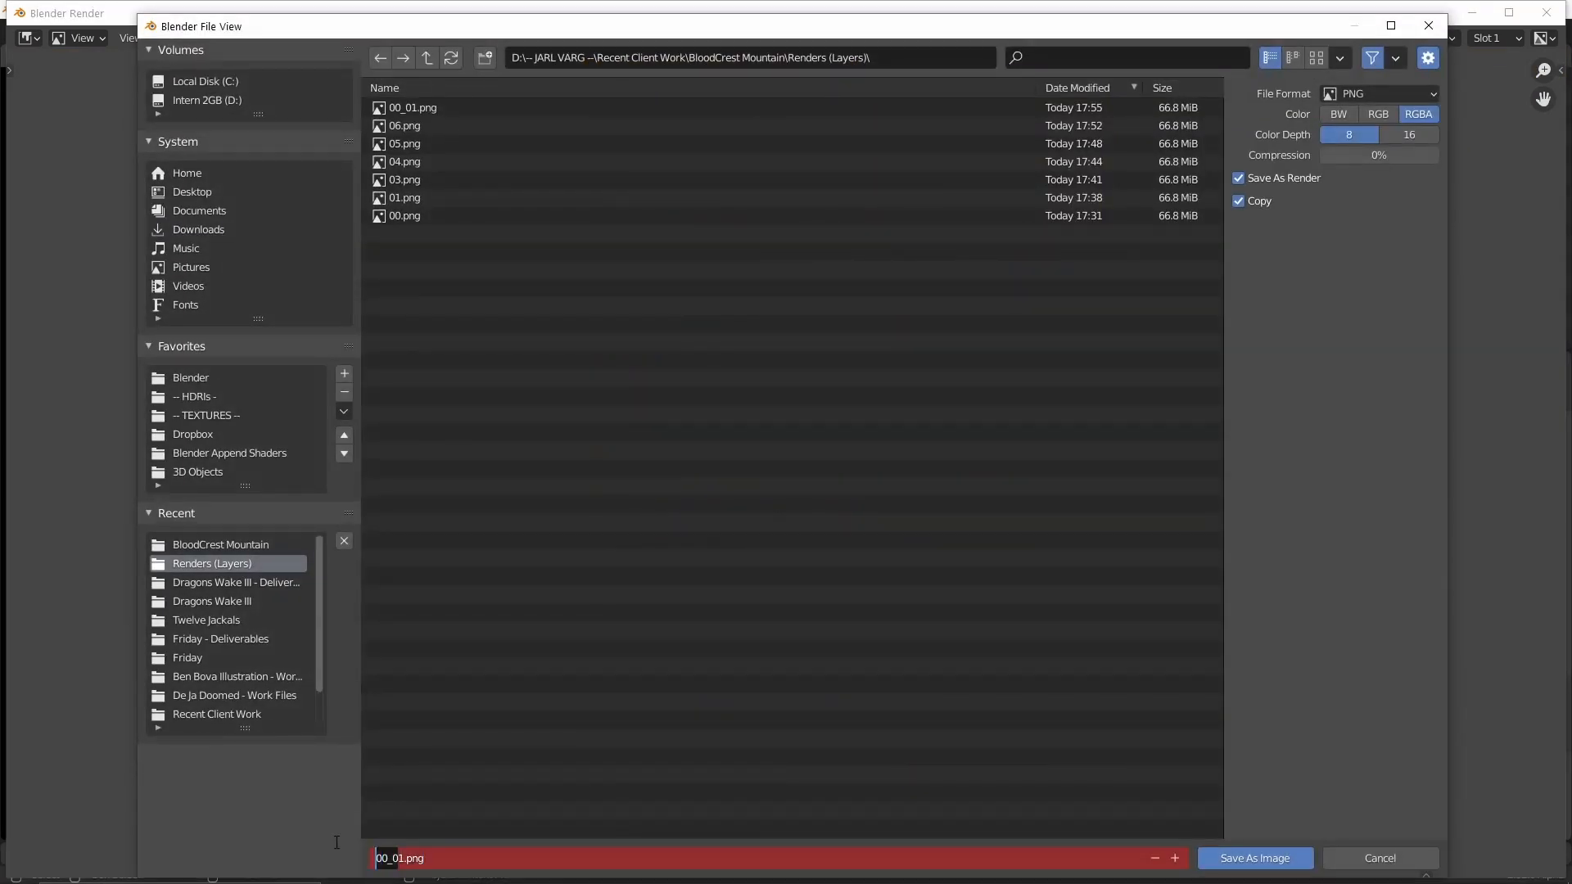
{"action": "key", "text": "Delete"}
{"action": "key", "text": "Delete"}
{"action": "key", "text": "Delete"}
{"action": "key", "text": "Delete"}
{"action": "key", "text": "Delete"}
{"action": "type", "text": "Colour"}
{"action": "left_click", "coordinate": [610, 595]}
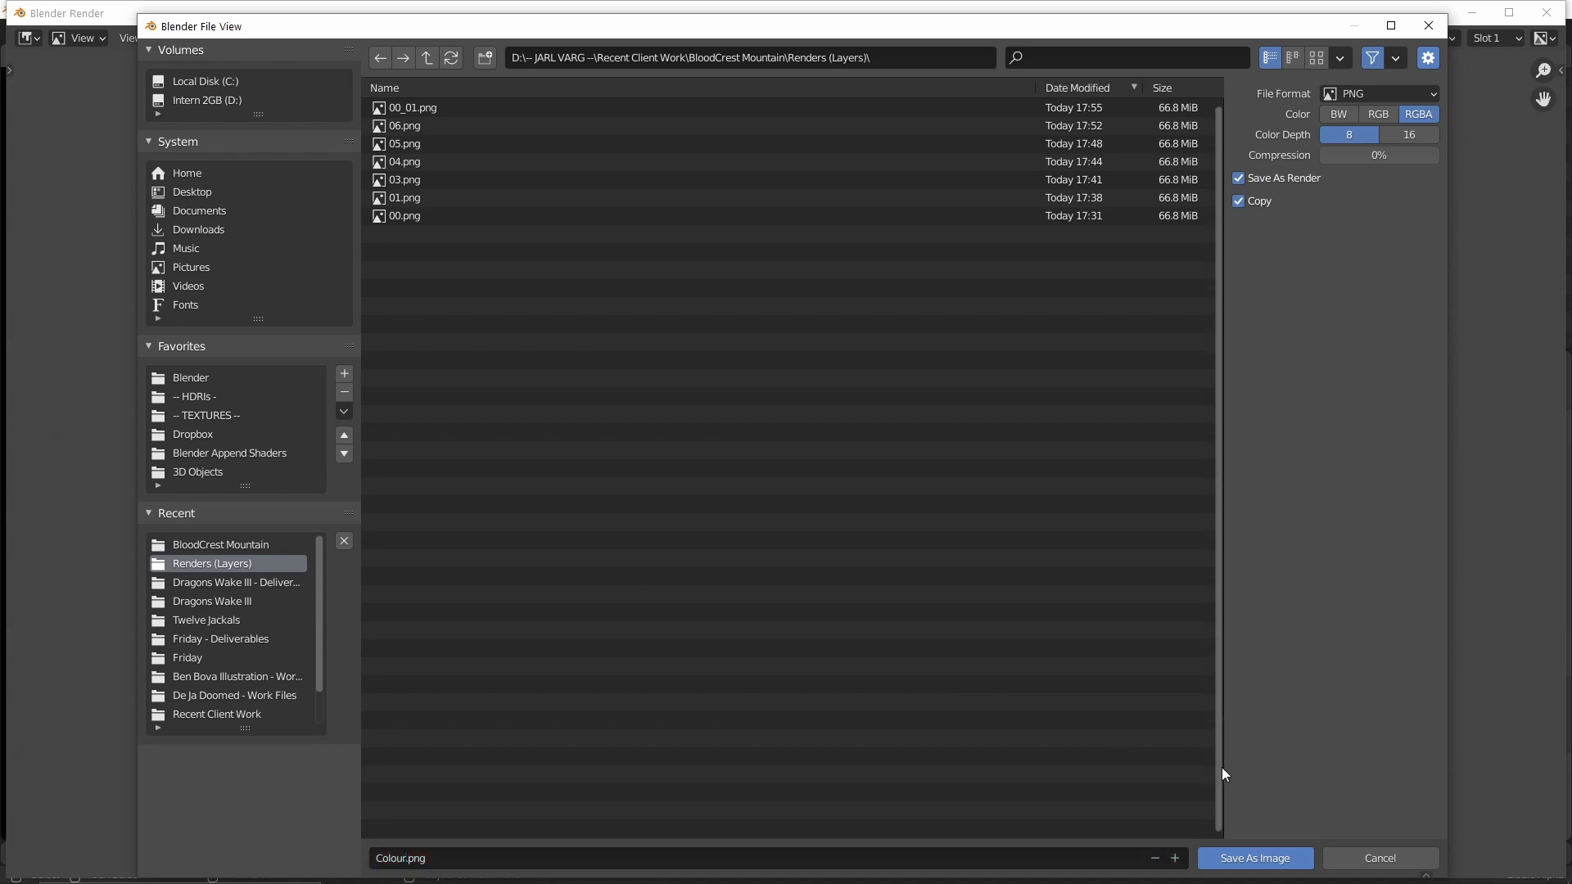
{"action": "left_click", "coordinate": [1254, 857]}
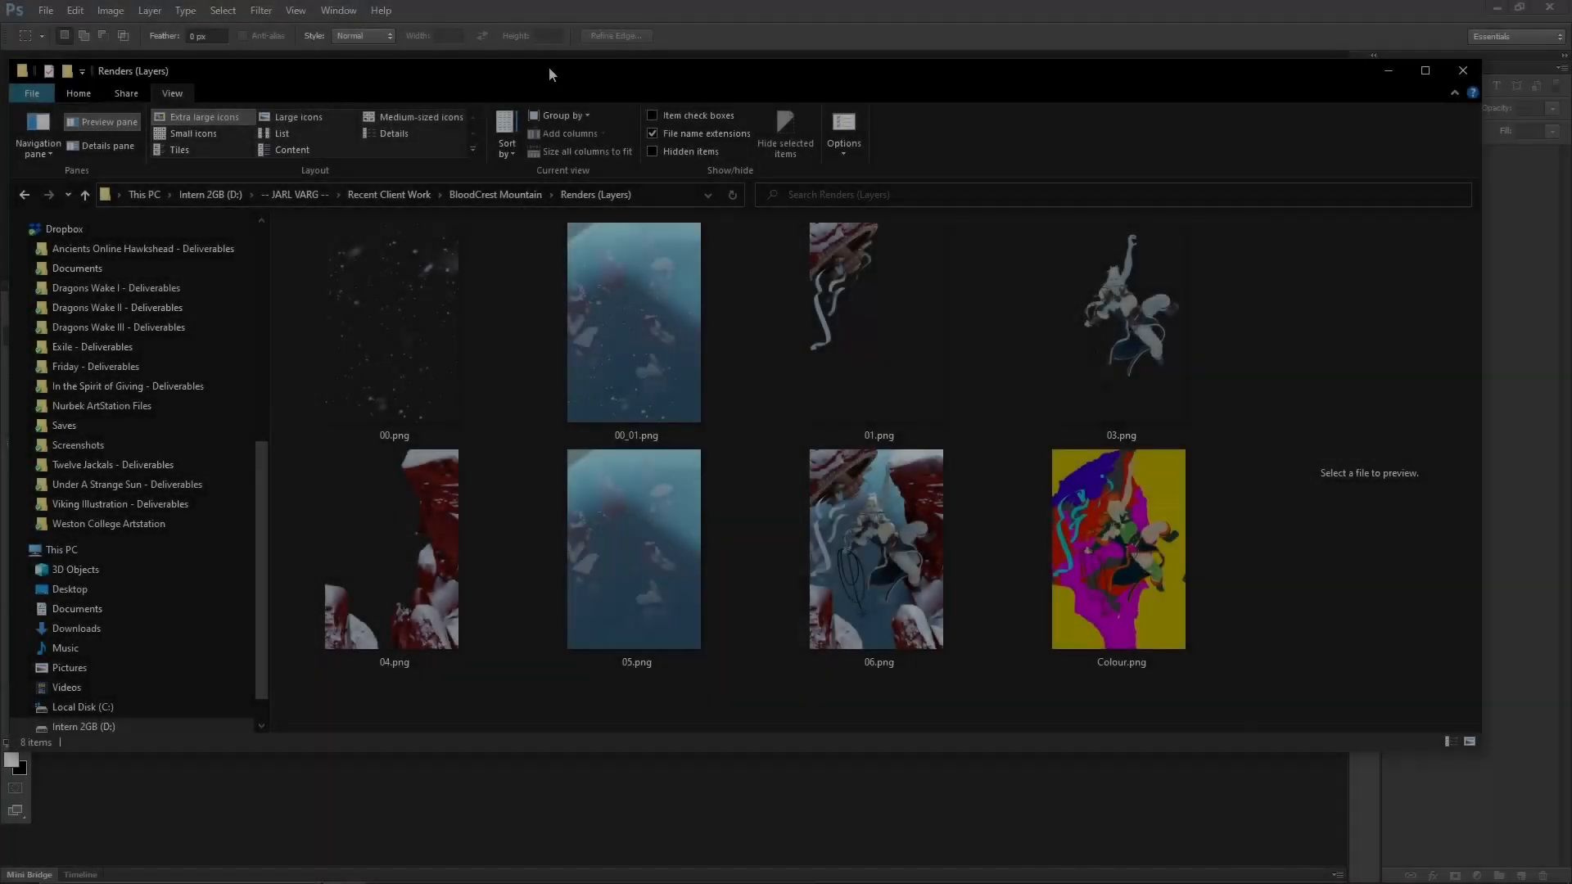
In the Renders (Layers) folder in File Explorer, check the pixel dimensions of 06.png in its file properties.
{"action": "left_click_drag", "start_coordinate": [548, 67], "coordinate": [680, 86]}
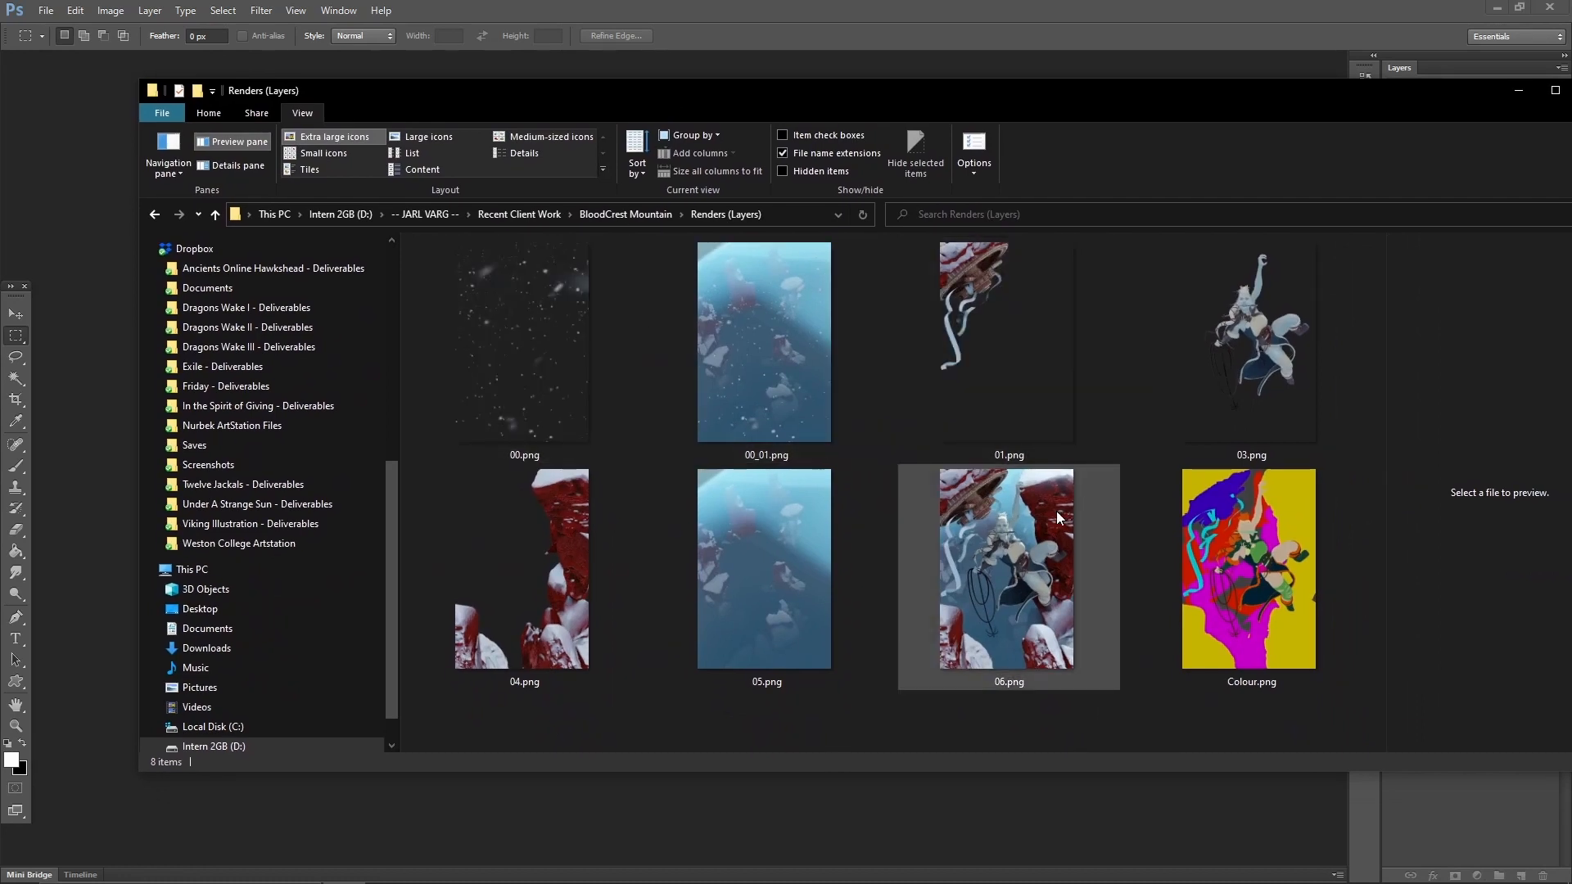
{"action": "left_click", "coordinate": [1022, 518]}
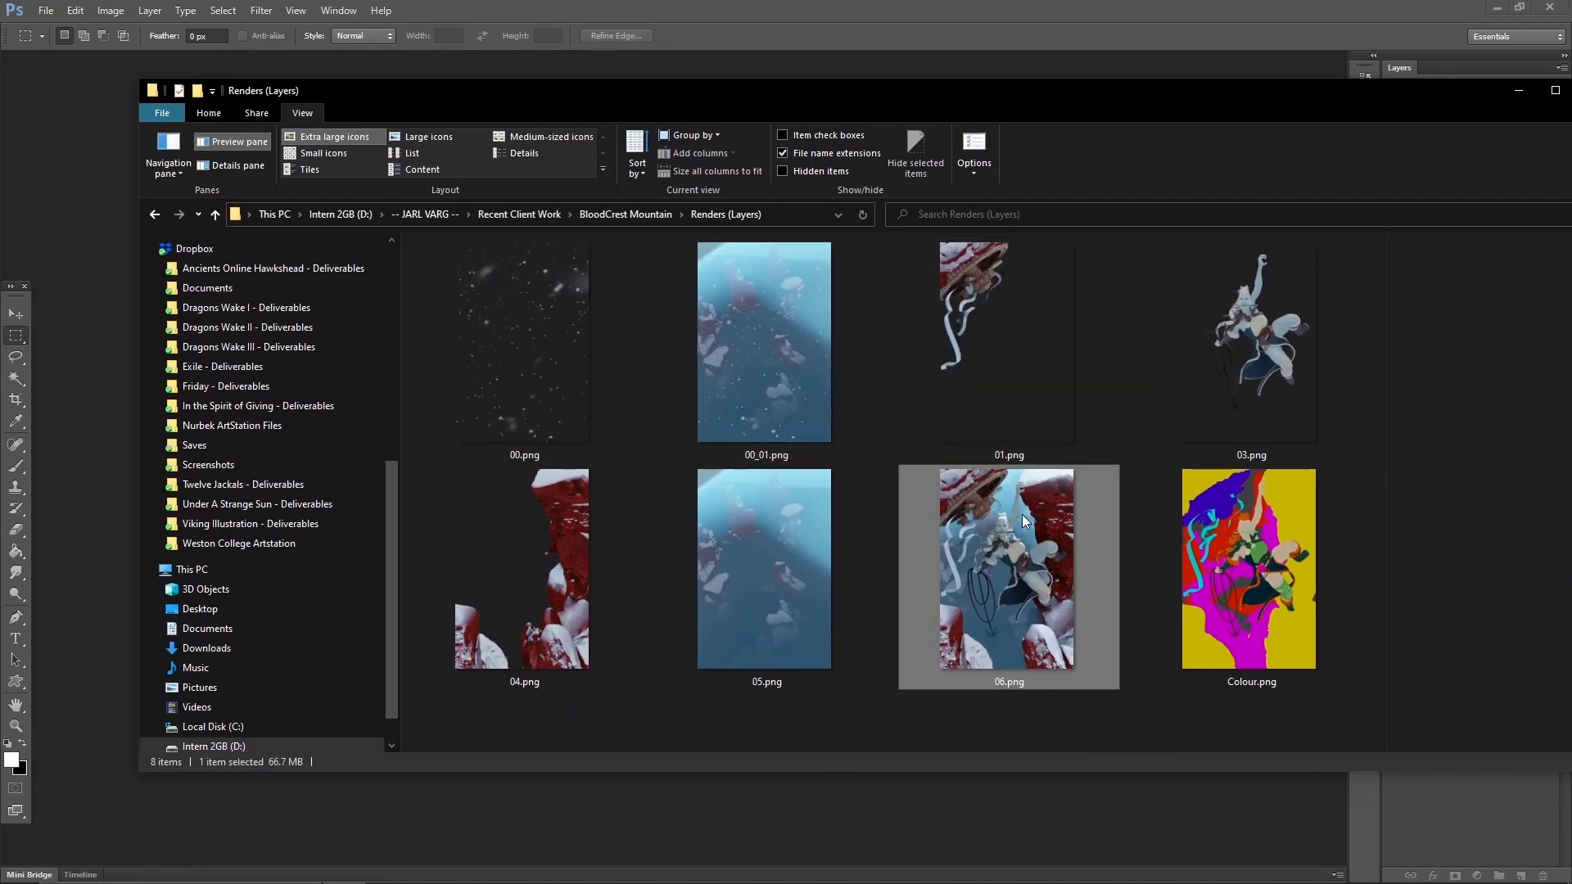
{"action": "right_click", "coordinate": [1028, 523]}
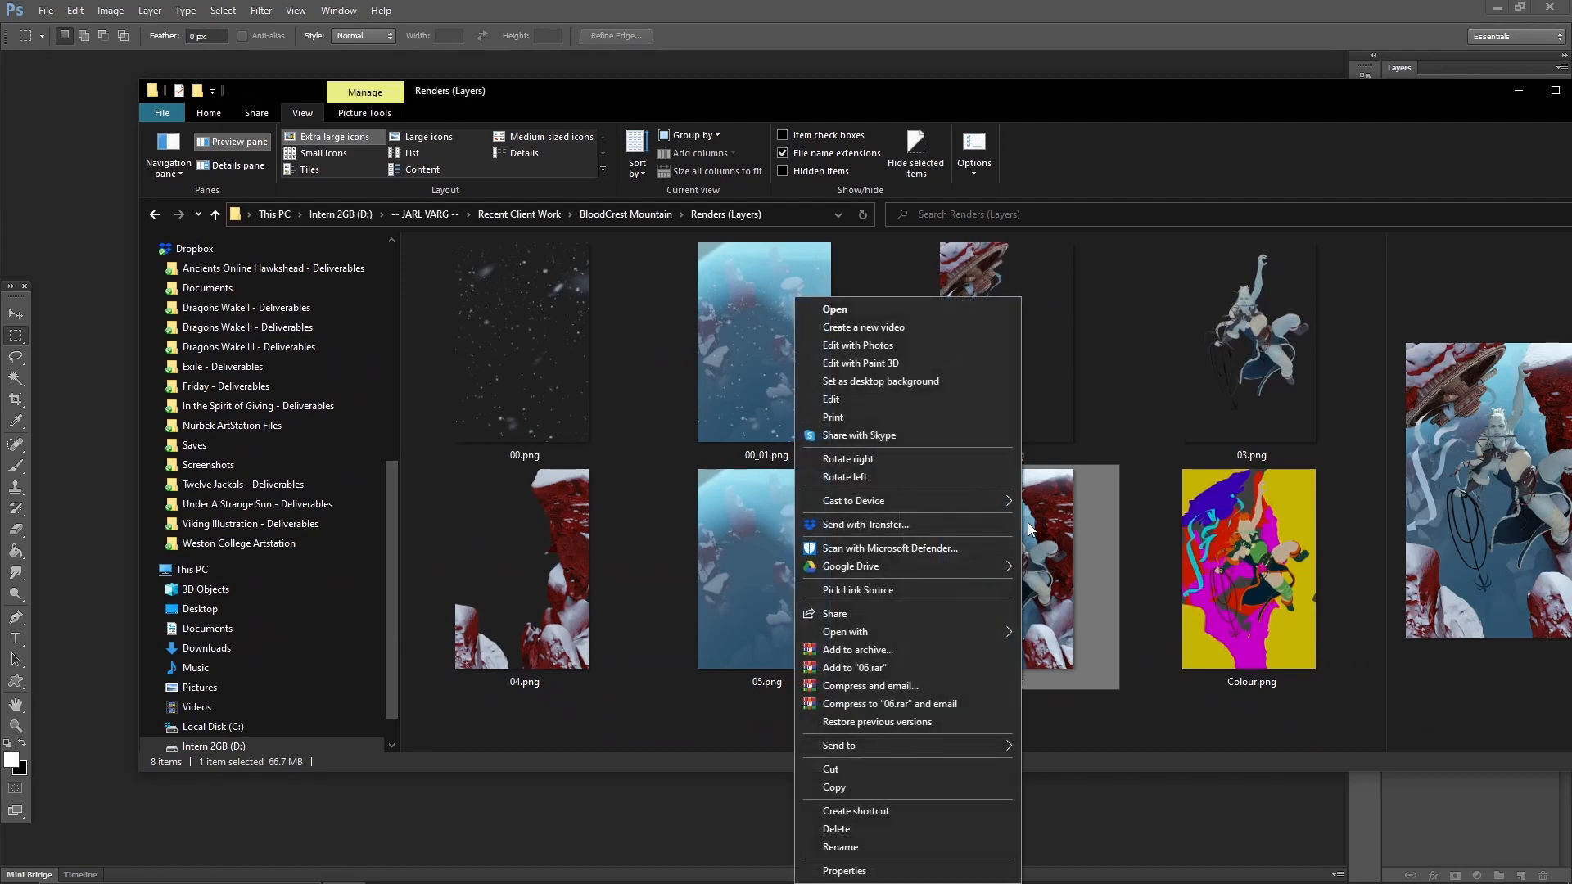
{"action": "left_click", "coordinate": [892, 871]}
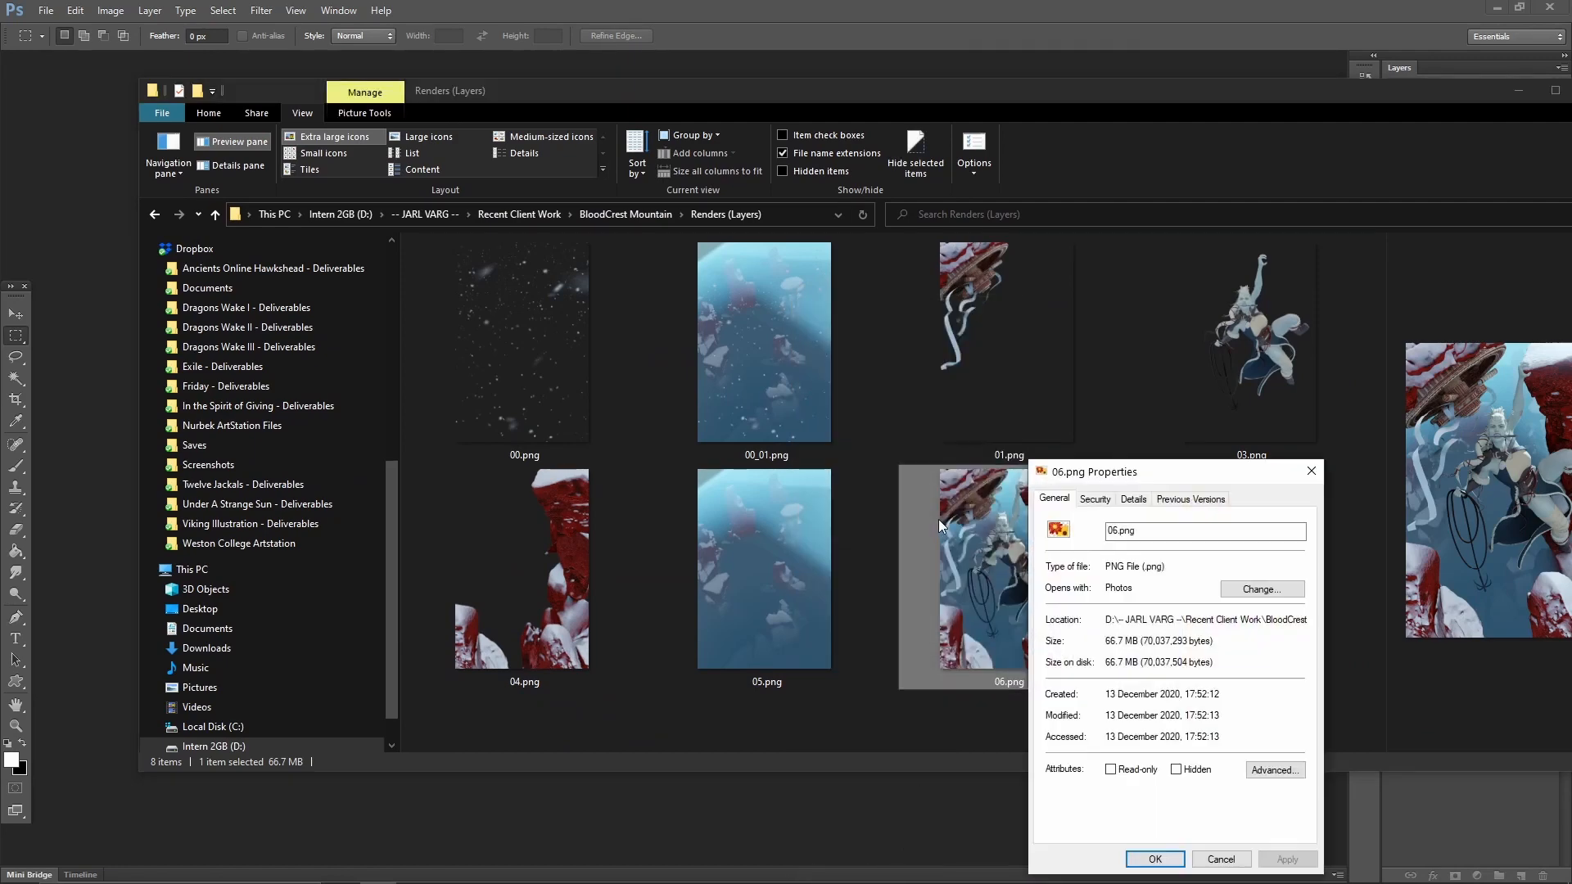
{"action": "left_click", "coordinate": [1132, 500]}
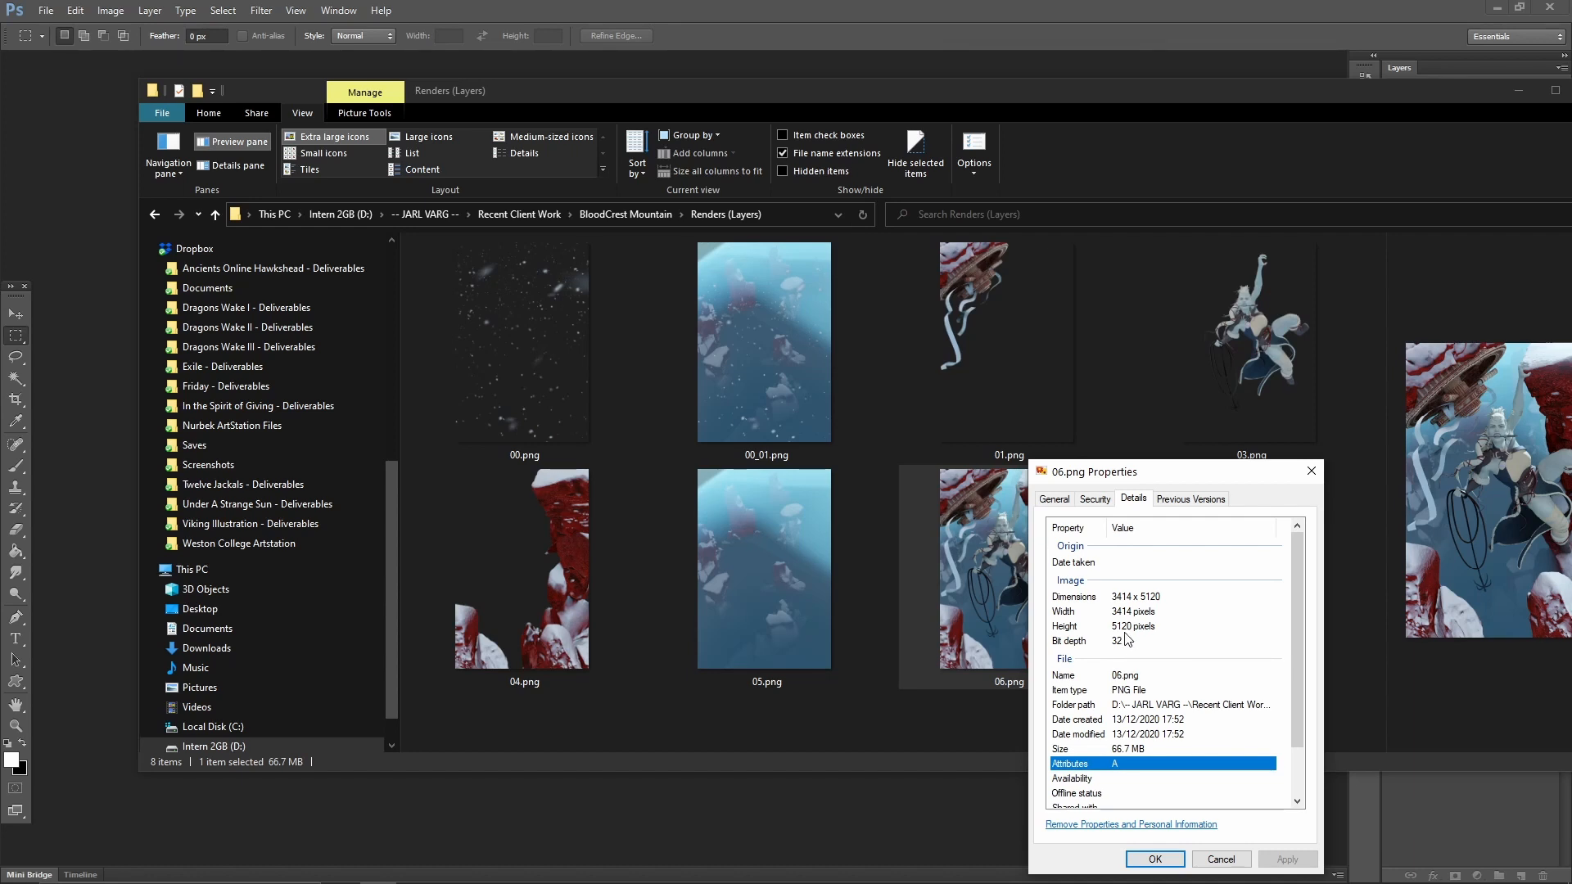
{"action": "left_click", "coordinate": [1310, 471]}
Switch to Photoshop and create a new RGB document 3414 pixels wide and 5120 pixels high at 300 pixels/inch.
{"action": "left_click", "coordinate": [842, 798]}
{"action": "key", "text": "ctrl+n"}
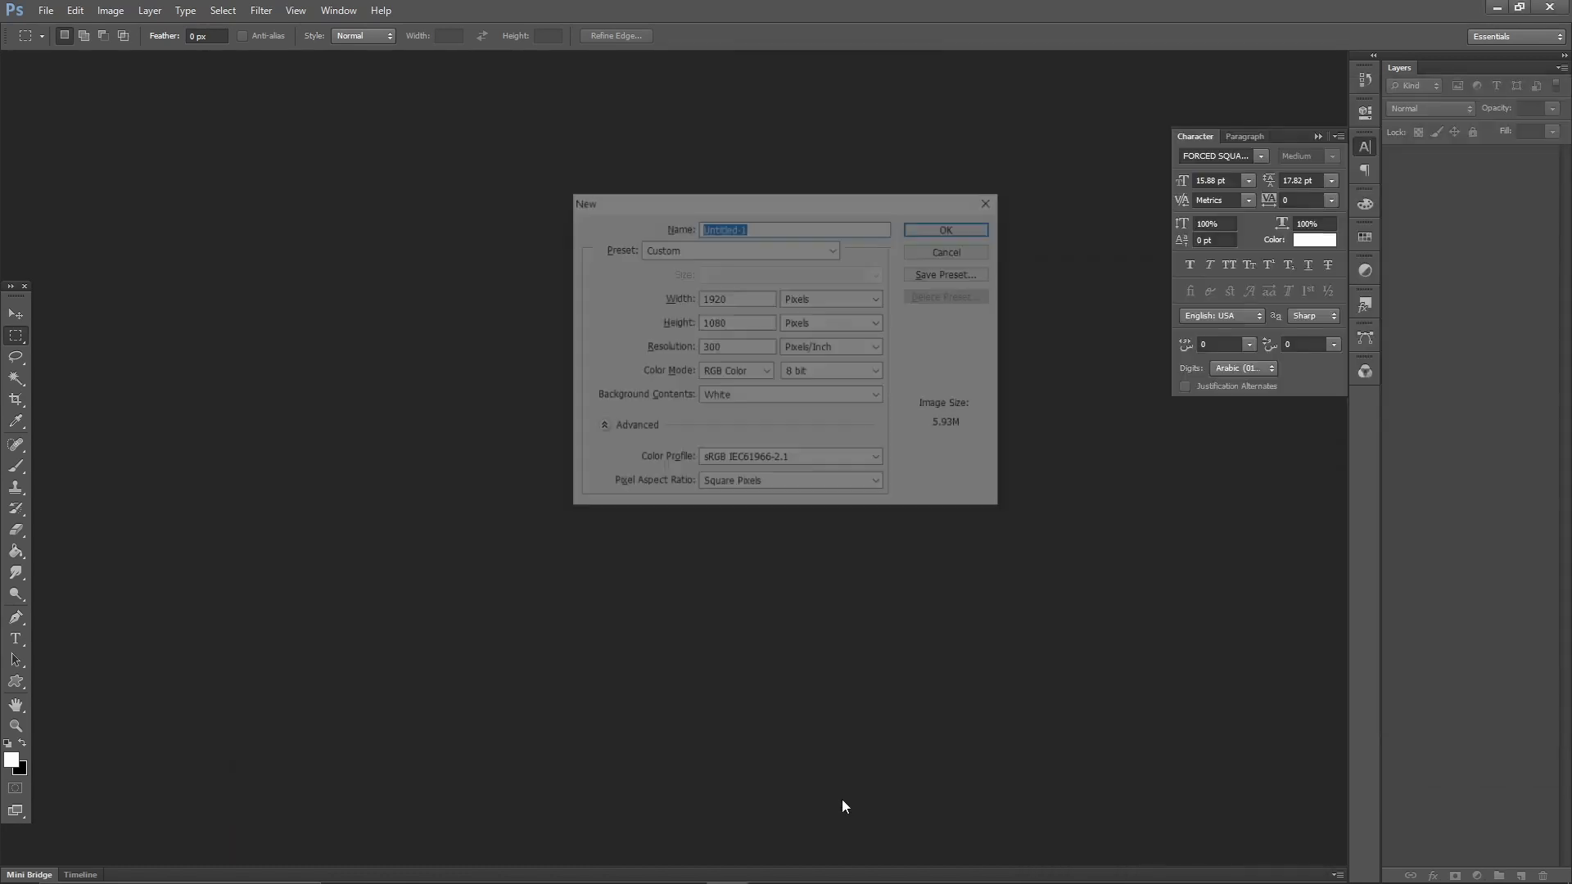
{"action": "left_click", "coordinate": [757, 297]}
{"action": "left_click_drag", "start_coordinate": [758, 297], "coordinate": [696, 297]}
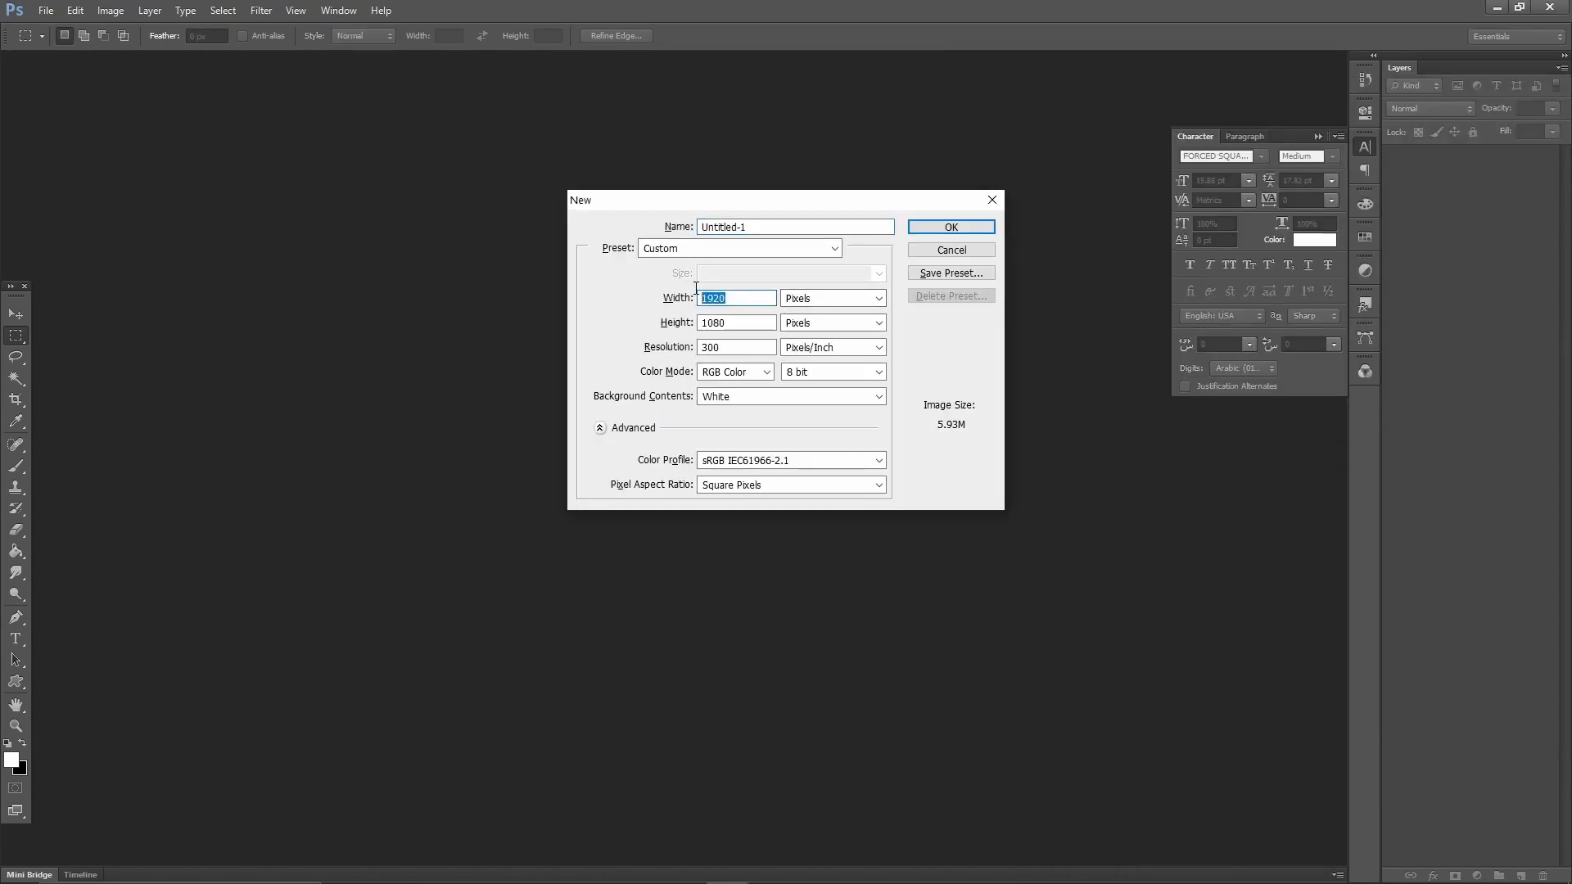
{"action": "type", "text": "3414"}
{"action": "key", "text": "Tab"}
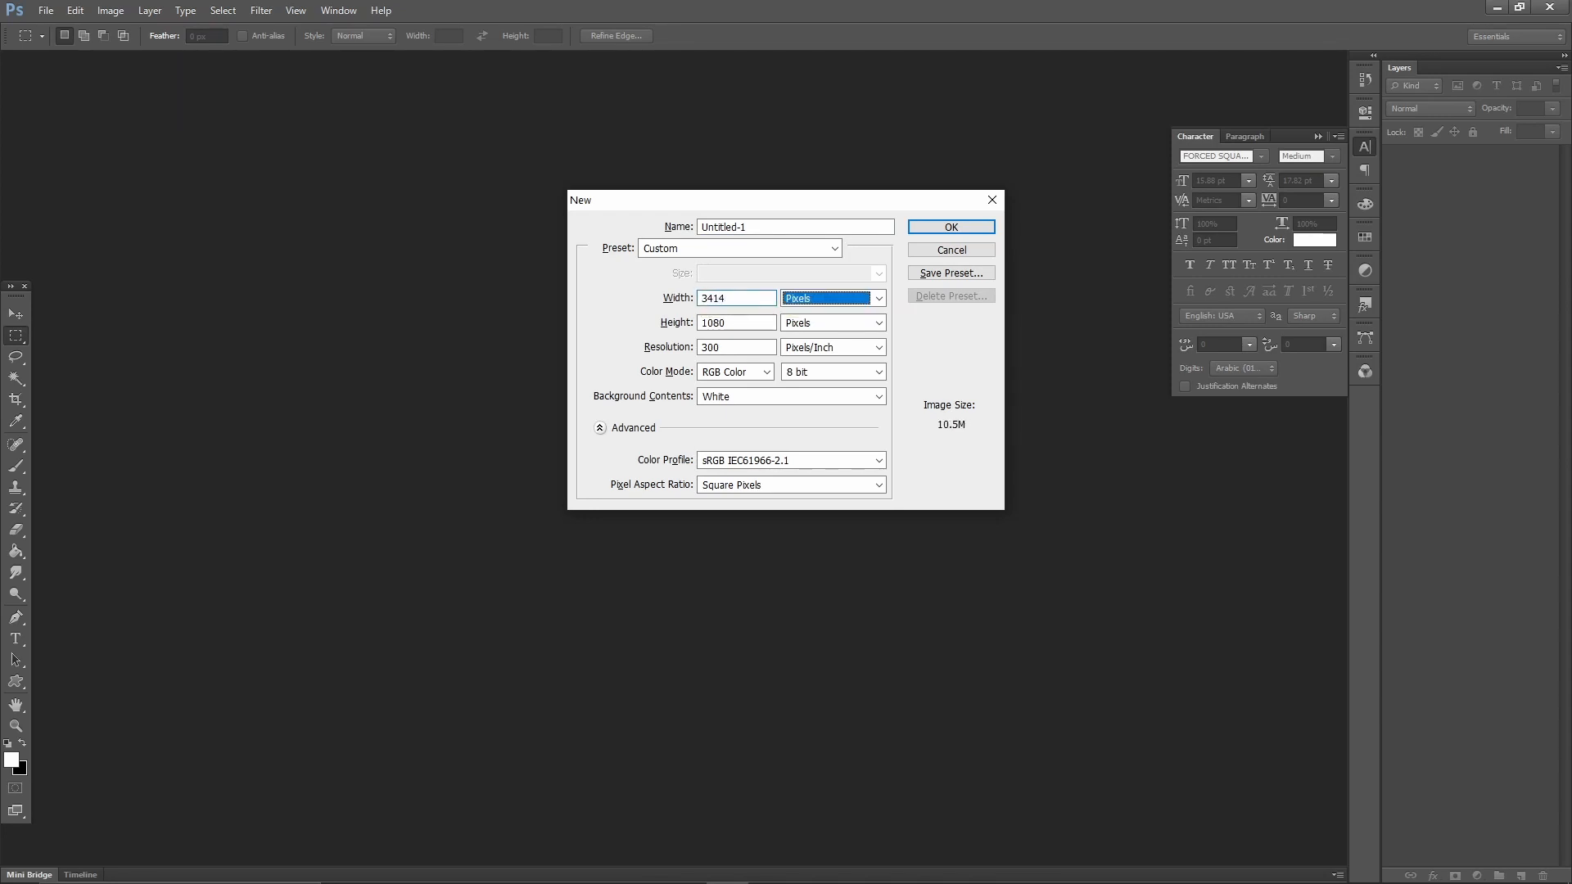
{"action": "key", "text": "Tab"}
{"action": "type", "text": "512"}
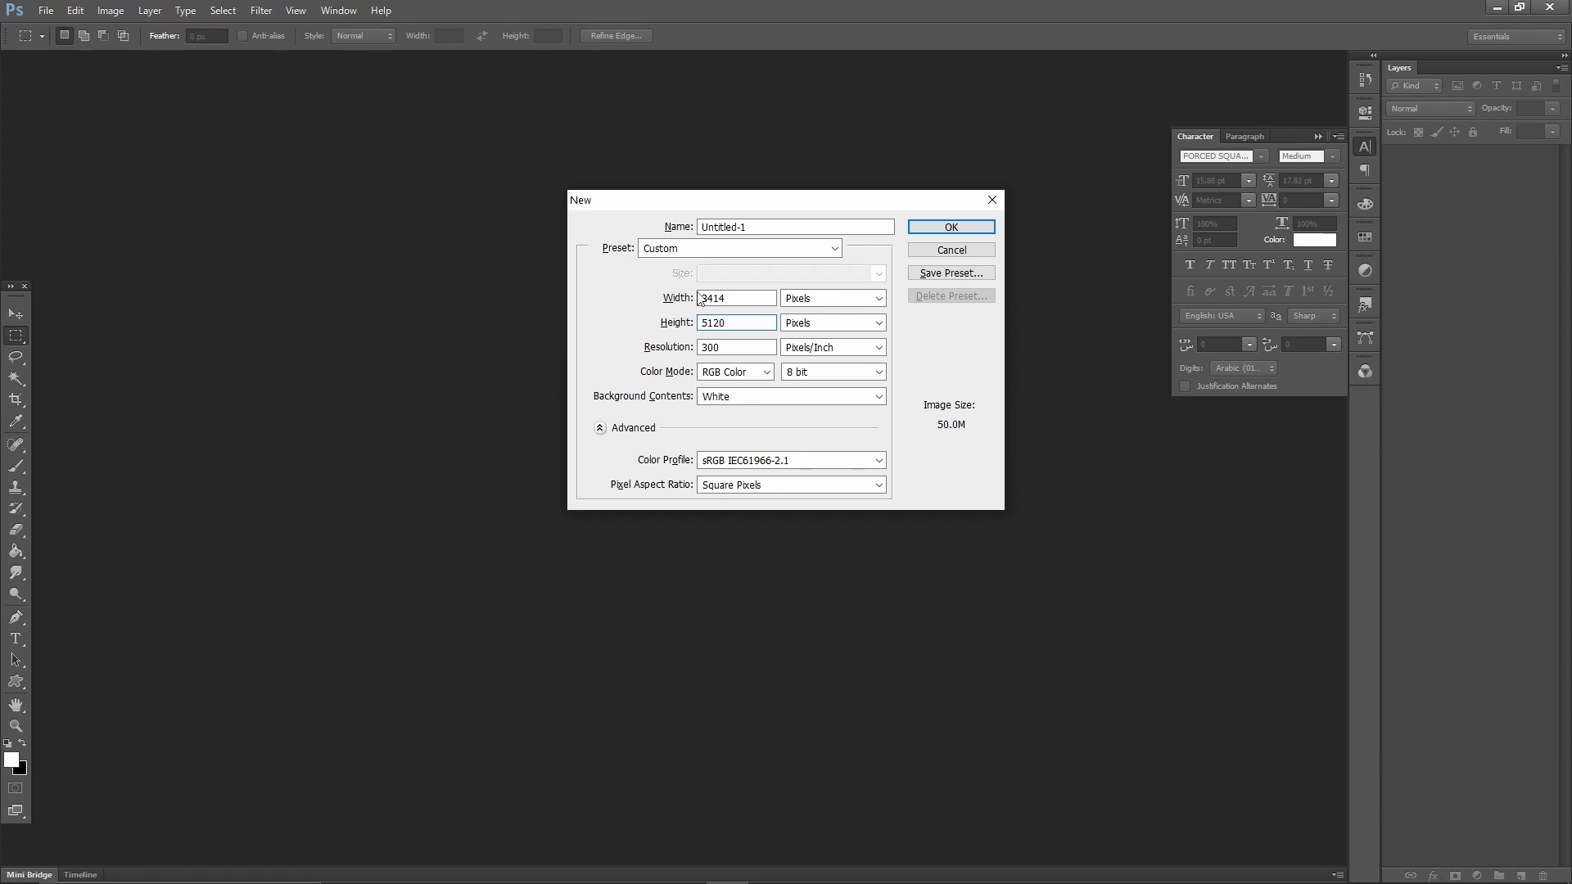
{"action": "left_click", "coordinate": [749, 373]}
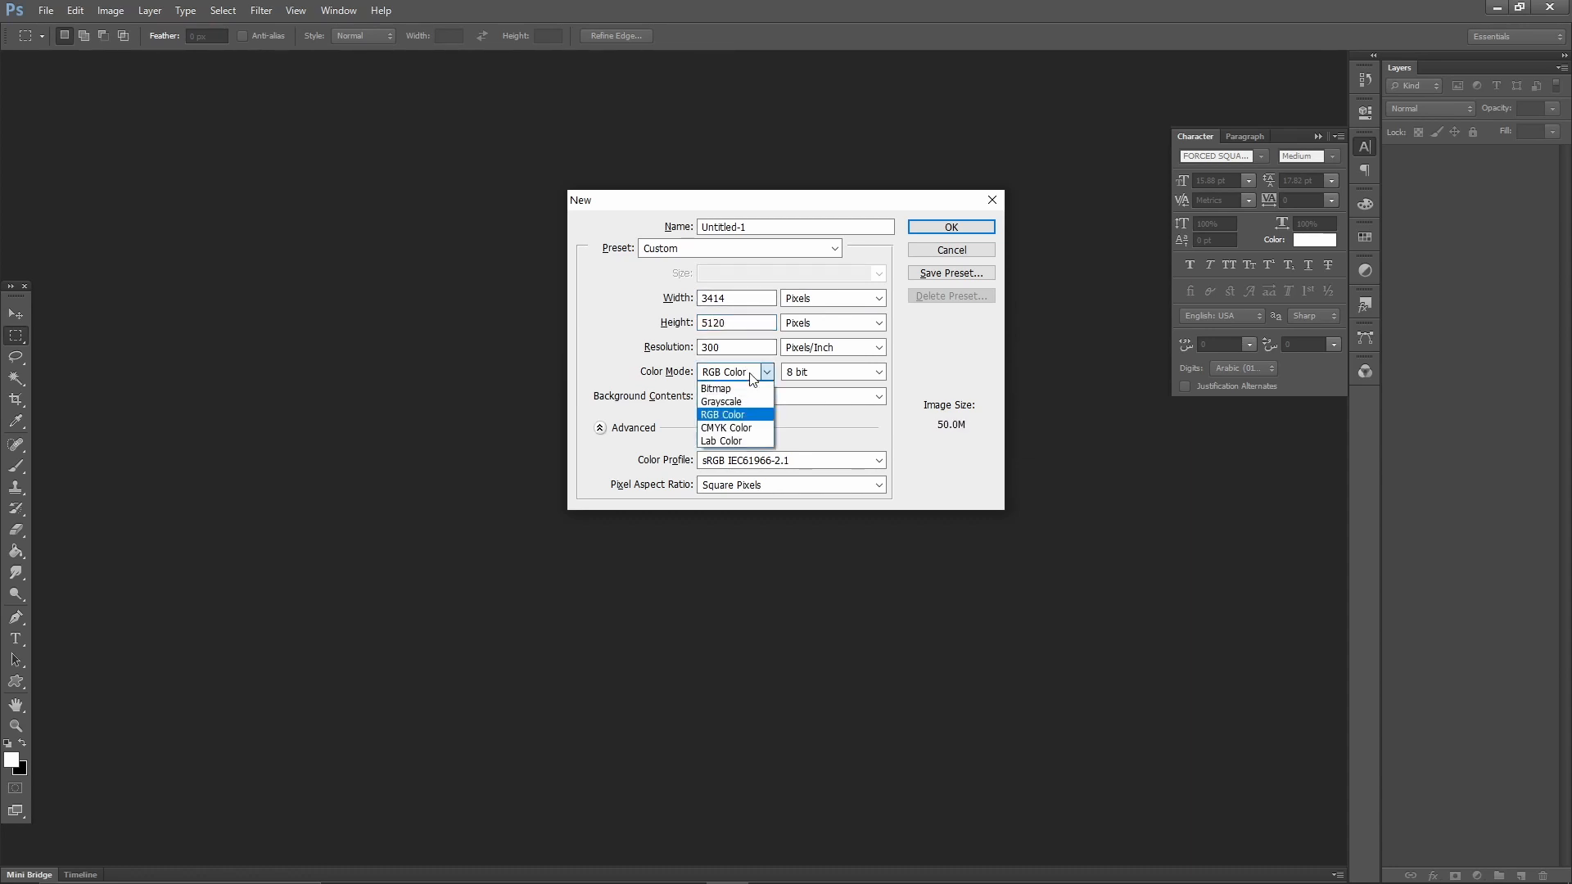
{"action": "left_click", "coordinate": [750, 373]}
{"action": "left_click", "coordinate": [750, 373]}
{"action": "left_click", "coordinate": [955, 343]}
{"action": "left_click", "coordinate": [970, 229]}
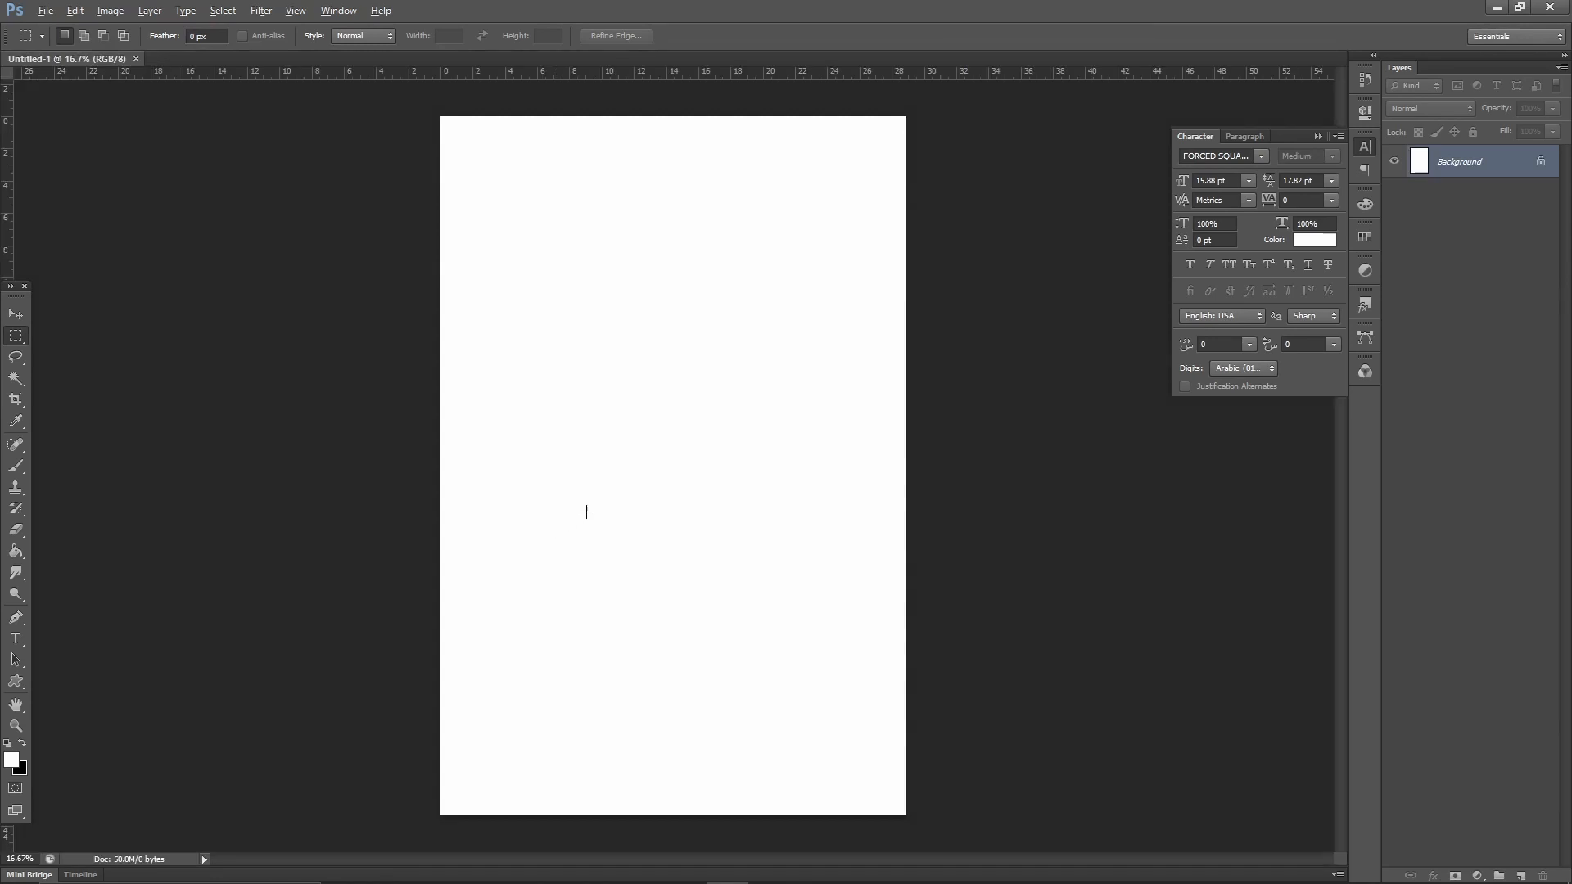
Place all eight PNG renders from the Renders (Layers) folder, 00 through Colour, into the new document as separate layers.
{"action": "key", "text": "alt+Tab"}
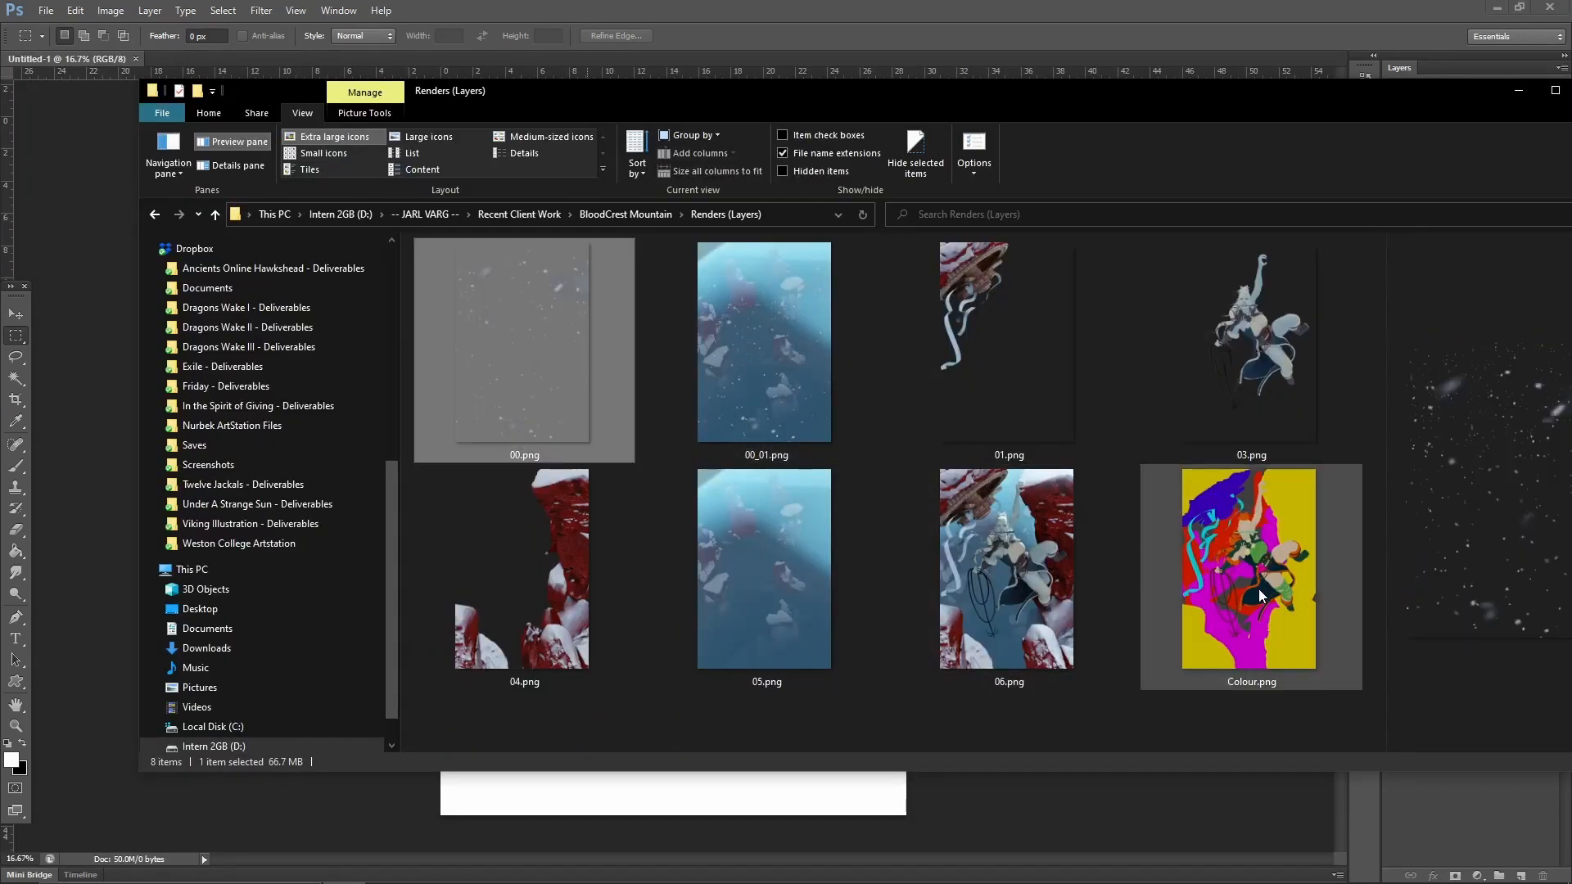
{"action": "left_click", "coordinate": [1259, 589], "text": "shift"}
{"action": "key", "text": "alt+Tab"}
{"action": "left_click_drag", "start_coordinate": [600, 365], "coordinate": [833, 516]}
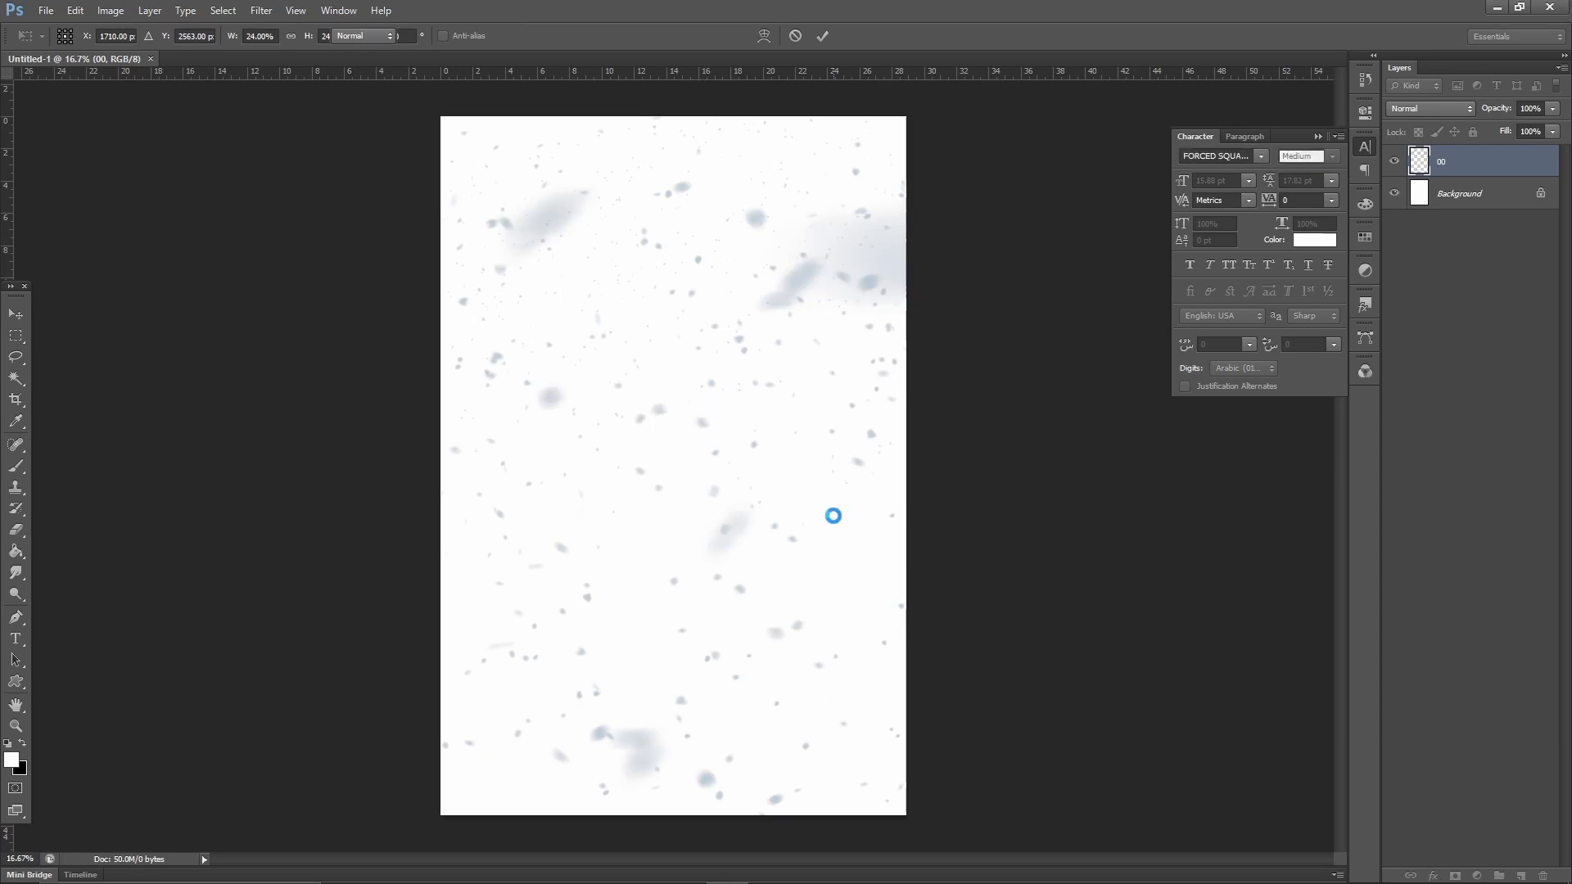
{"action": "key", "text": "Return"}
{"action": "key", "text": "Return"}
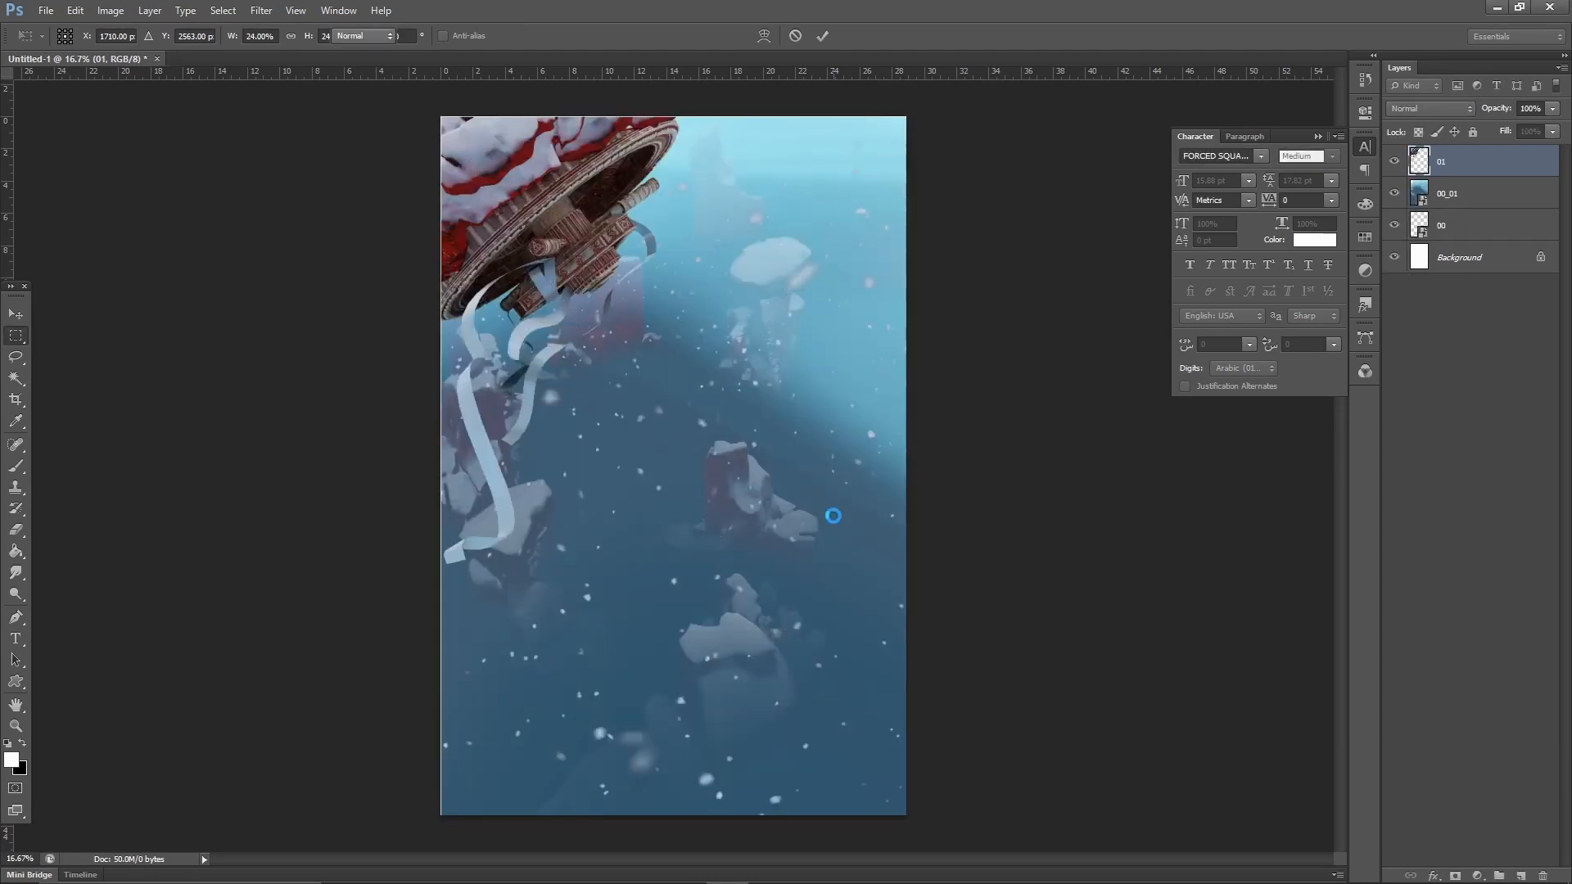
{"action": "key", "text": "Return"}
{"action": "key", "text": "Return"}
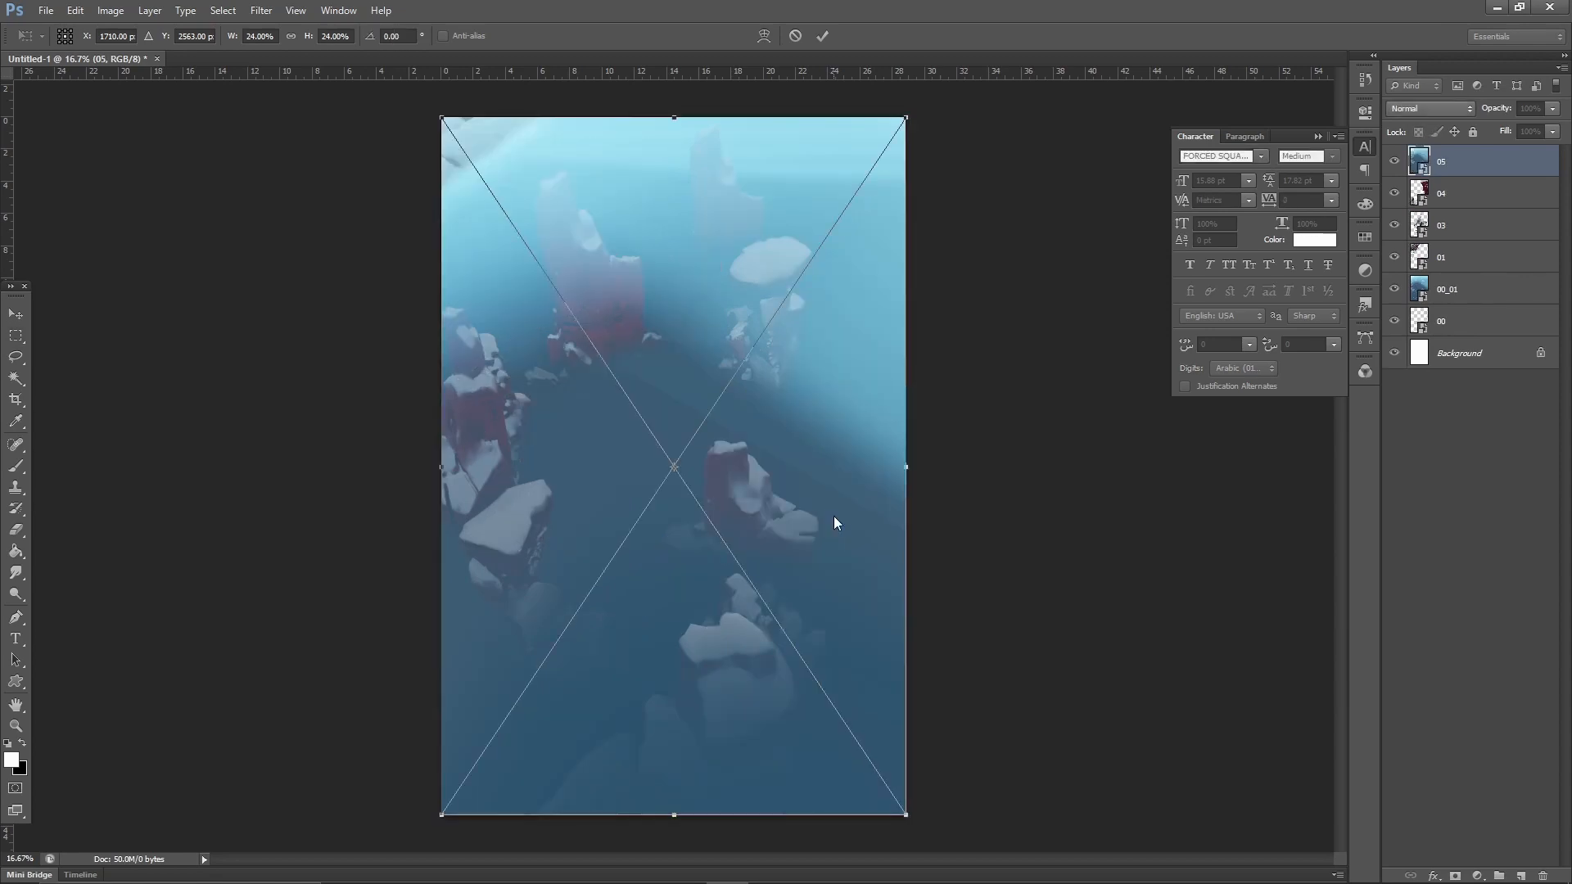
{"action": "key", "text": "Return"}
{"action": "key", "text": "Return"}
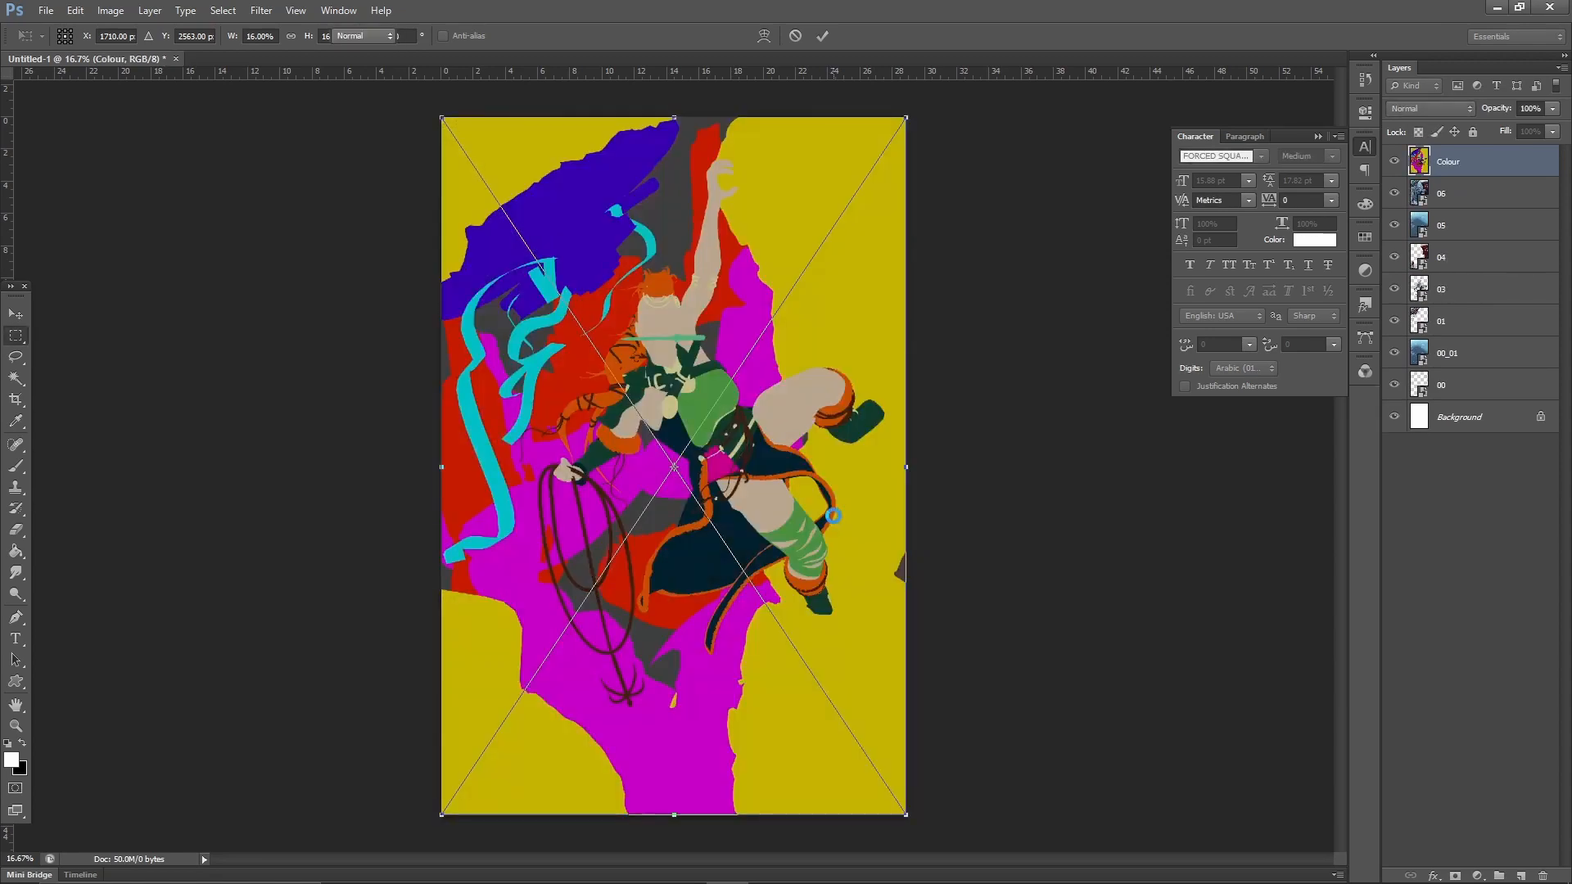
{"action": "key", "text": "Return"}
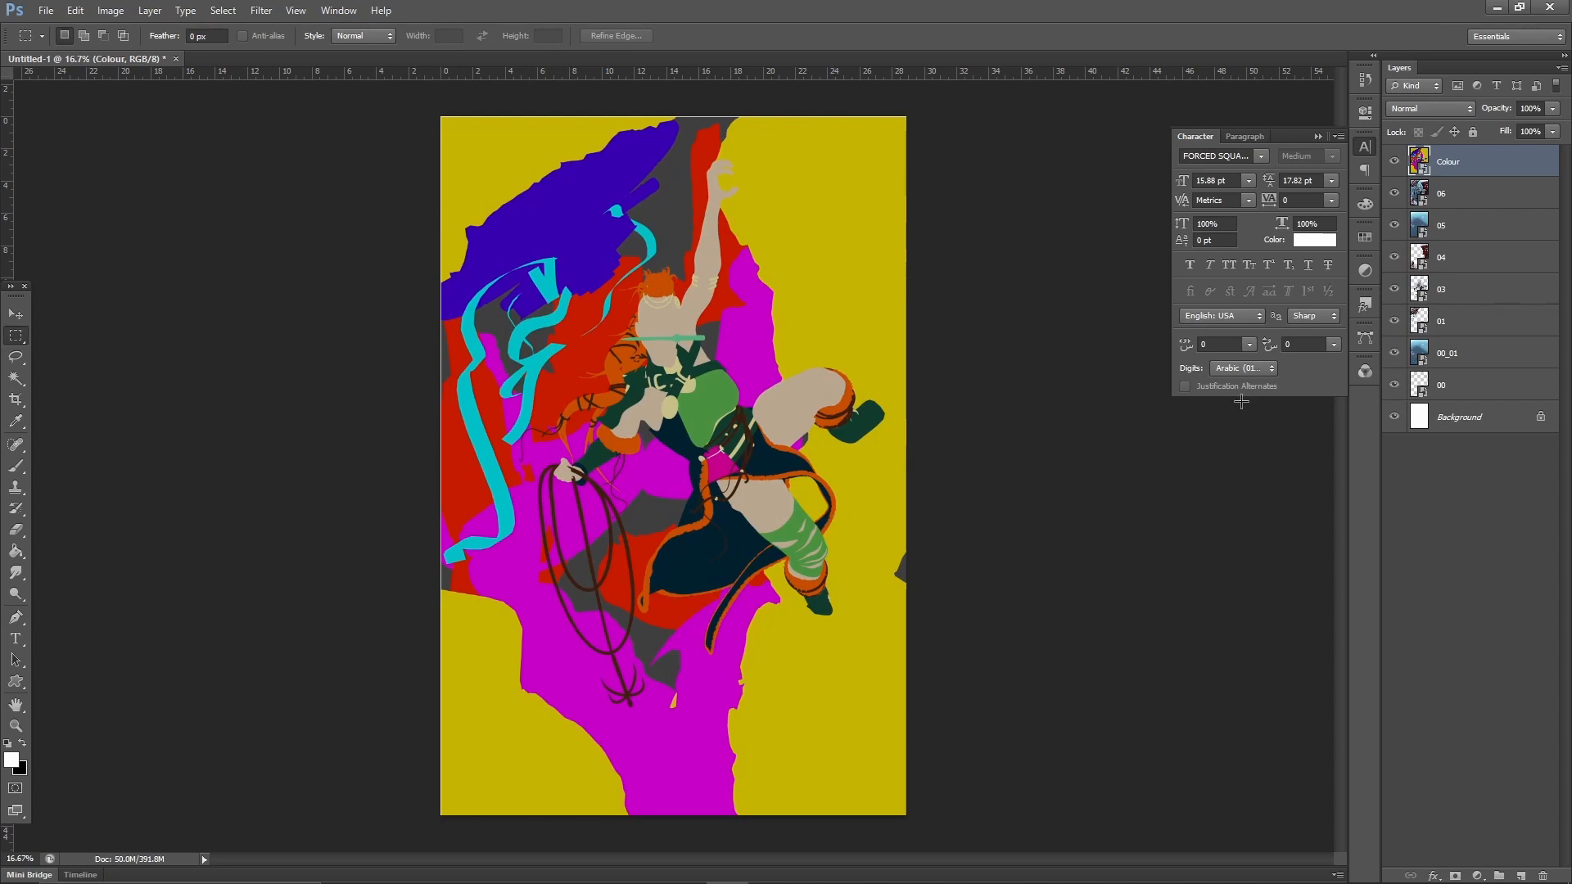
Select all placed layers from 00 to Colour and shift them slightly together to align with the canvas edges.
{"action": "left_click", "coordinate": [1476, 385]}
{"action": "left_click", "coordinate": [1481, 163], "text": "shift"}
{"action": "left_click", "coordinate": [14, 315]}
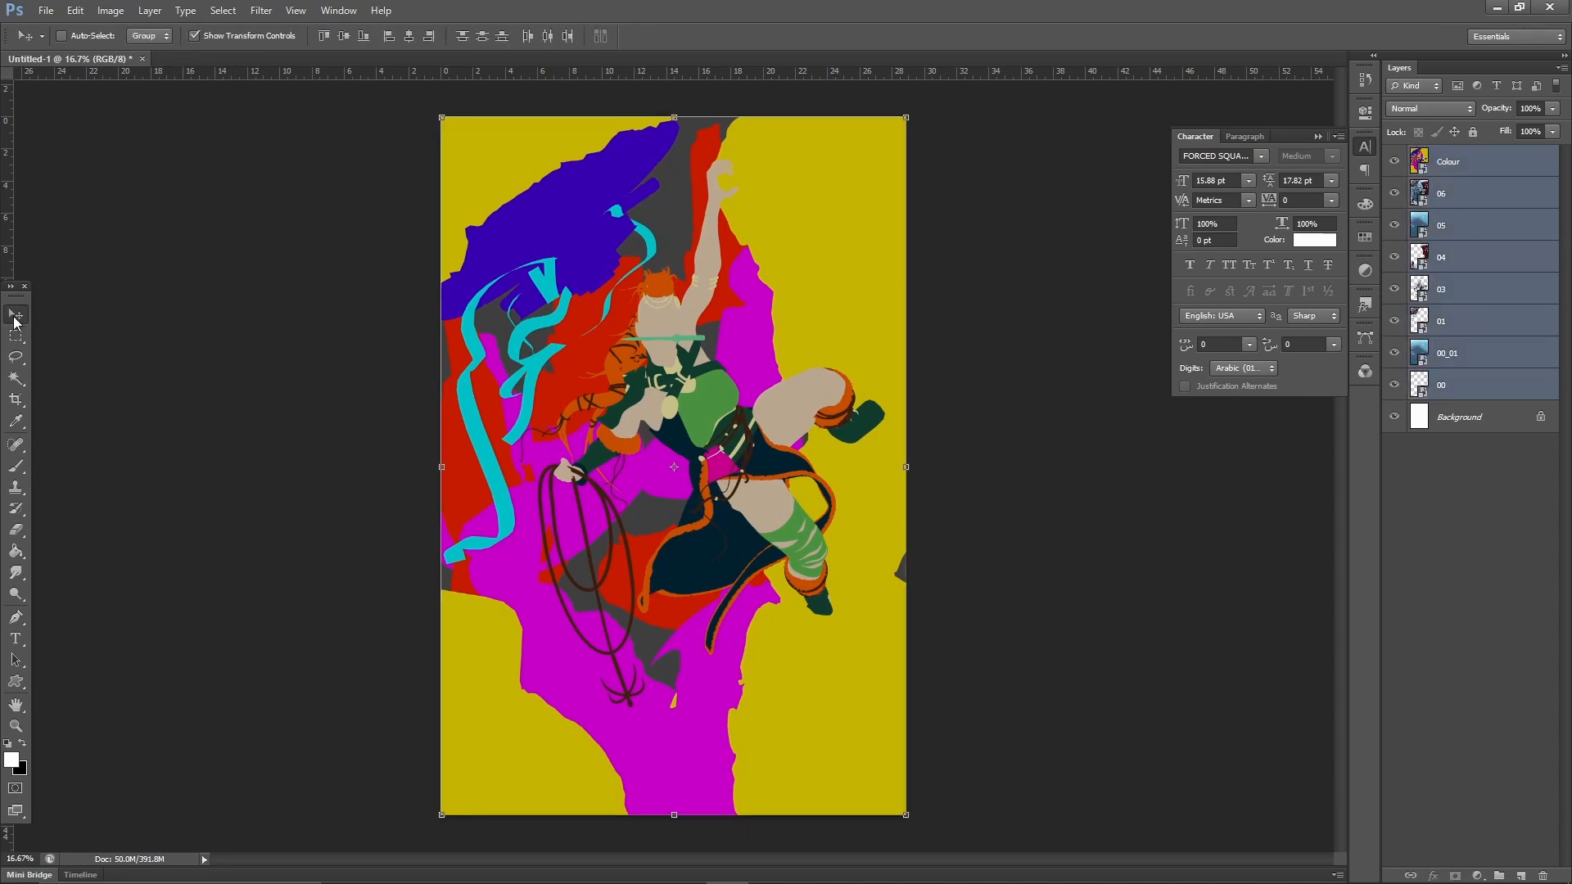
{"action": "left_click_drag", "start_coordinate": [742, 228], "coordinate": [742, 226]}
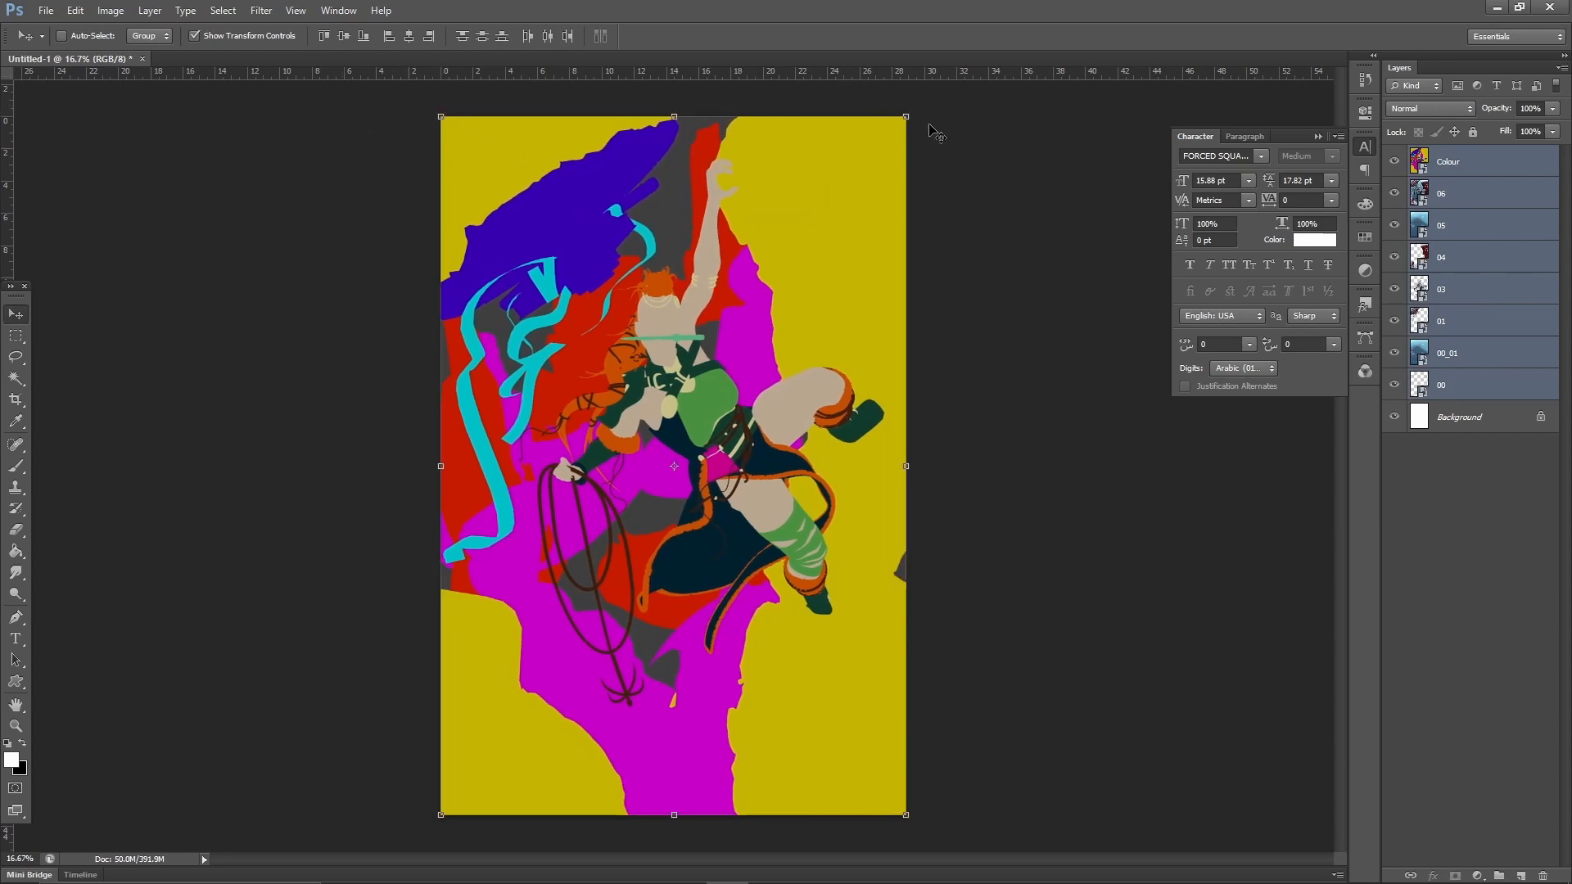
{"action": "mouse_move", "coordinate": [504, 262]}
{"action": "left_mouse_down"}
{"action": "mouse_move", "coordinate": [554, 262]}
{"action": "mouse_move", "coordinate": [506, 262]}
{"action": "left_mouse_up"}
Make Colour the only selected layer and hide the Colour and 06 layers.
{"action": "left_click", "coordinate": [15, 336]}
{"action": "left_click", "coordinate": [1492, 170]}
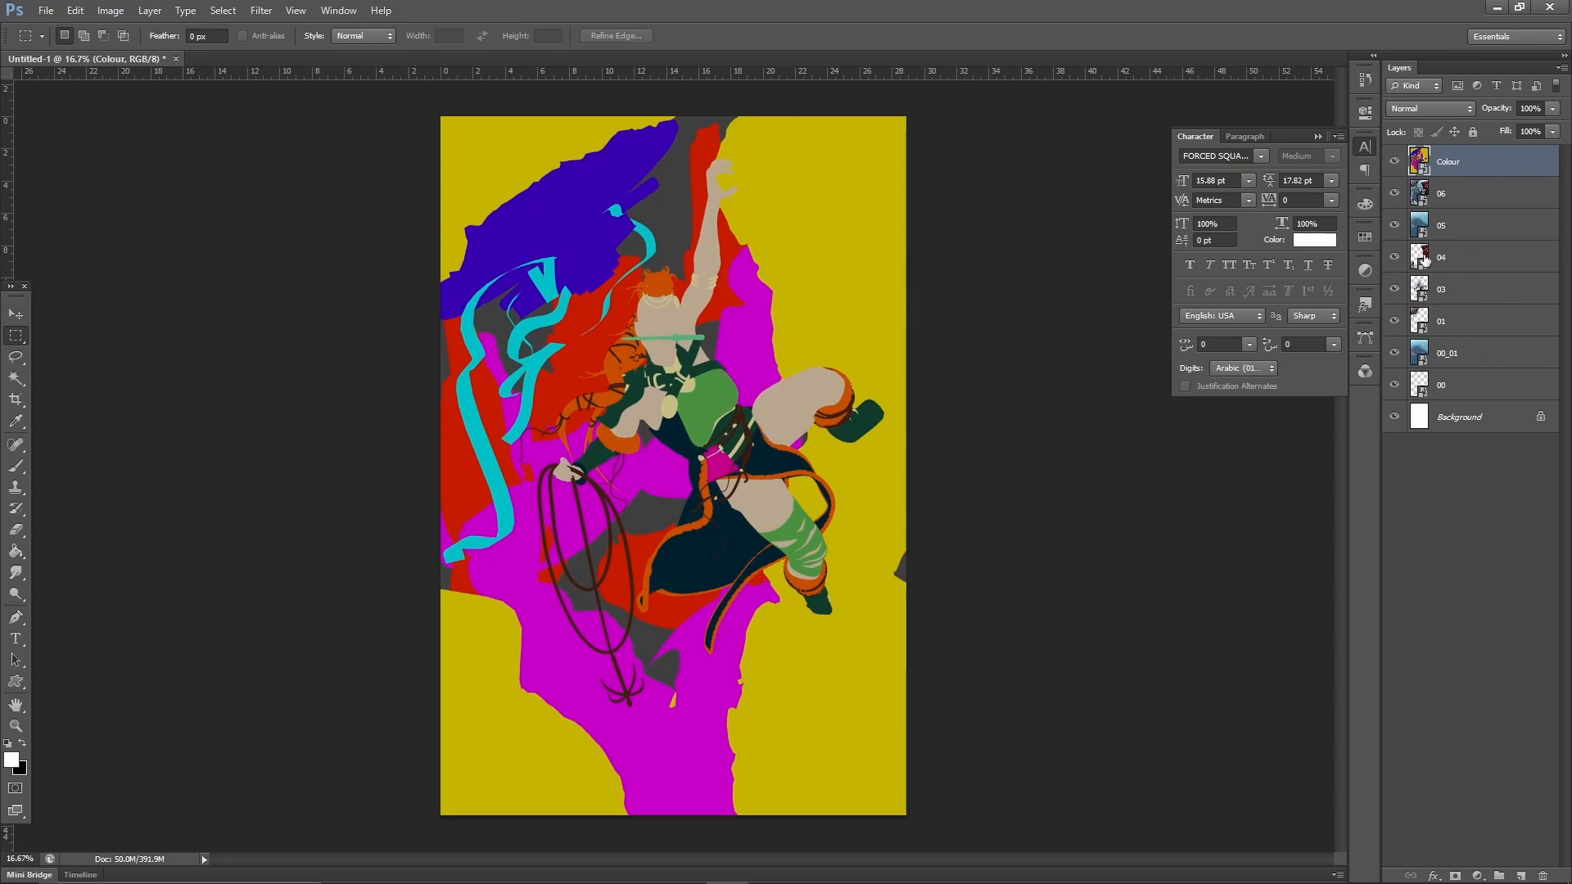
{"action": "left_click_drag", "start_coordinate": [1394, 161], "coordinate": [1393, 193]}
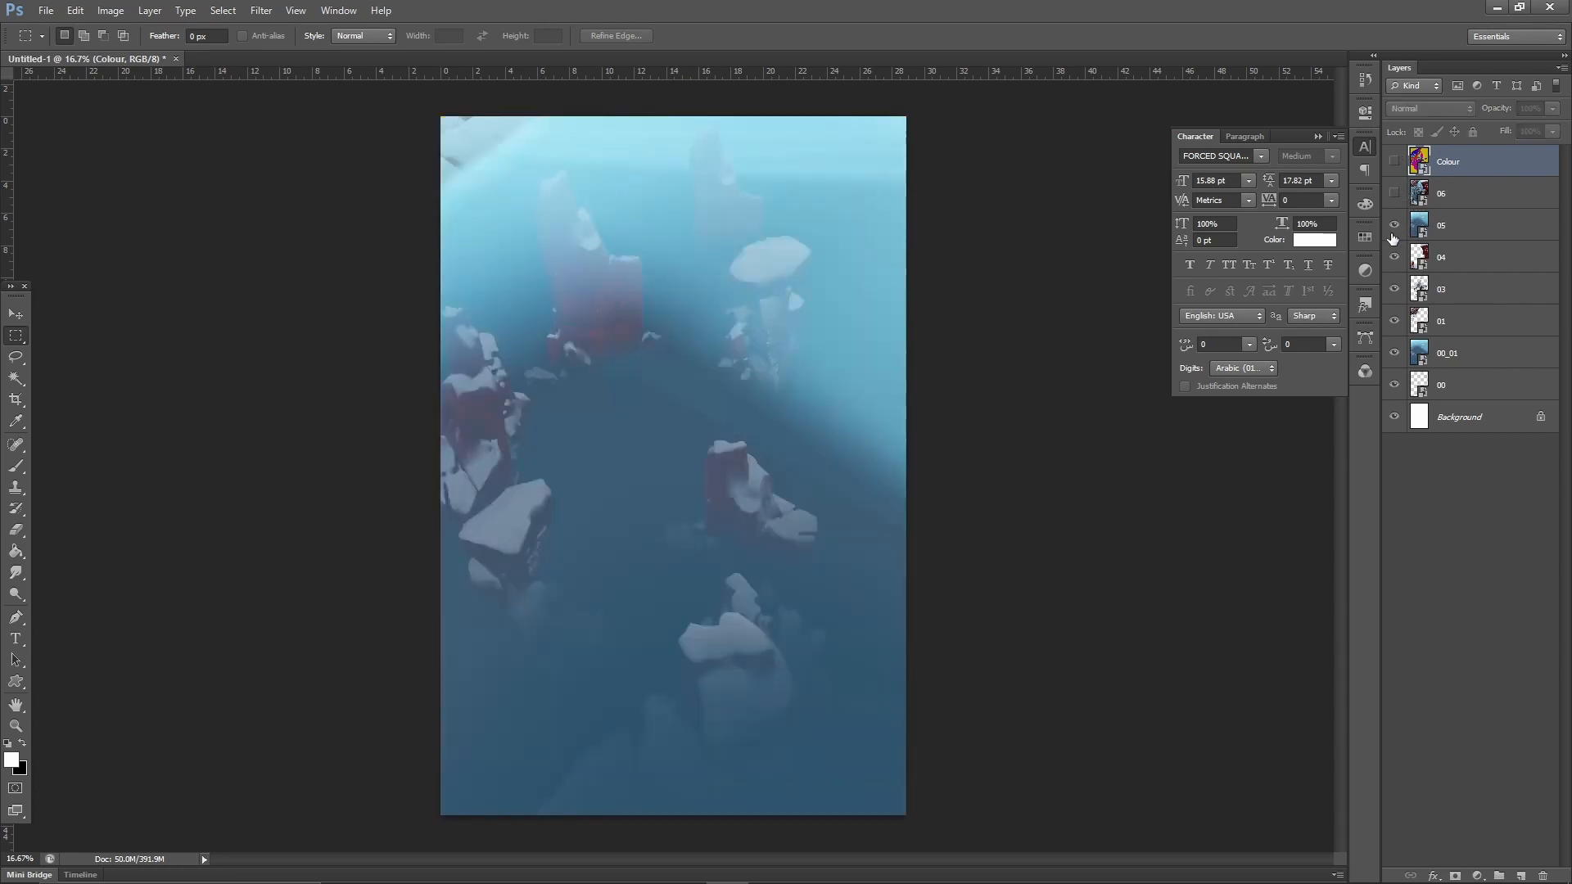
Reorder the render layers below 06 so they run 00, 01, 03, 04, 05, 00_01 from front to back.
{"action": "mouse_move", "coordinate": [1470, 237]}
{"action": "left_mouse_down"}
{"action": "mouse_move", "coordinate": [1480, 344]}
{"action": "mouse_move", "coordinate": [1454, 352]}
{"action": "mouse_move", "coordinate": [1451, 215]}
{"action": "left_mouse_up"}
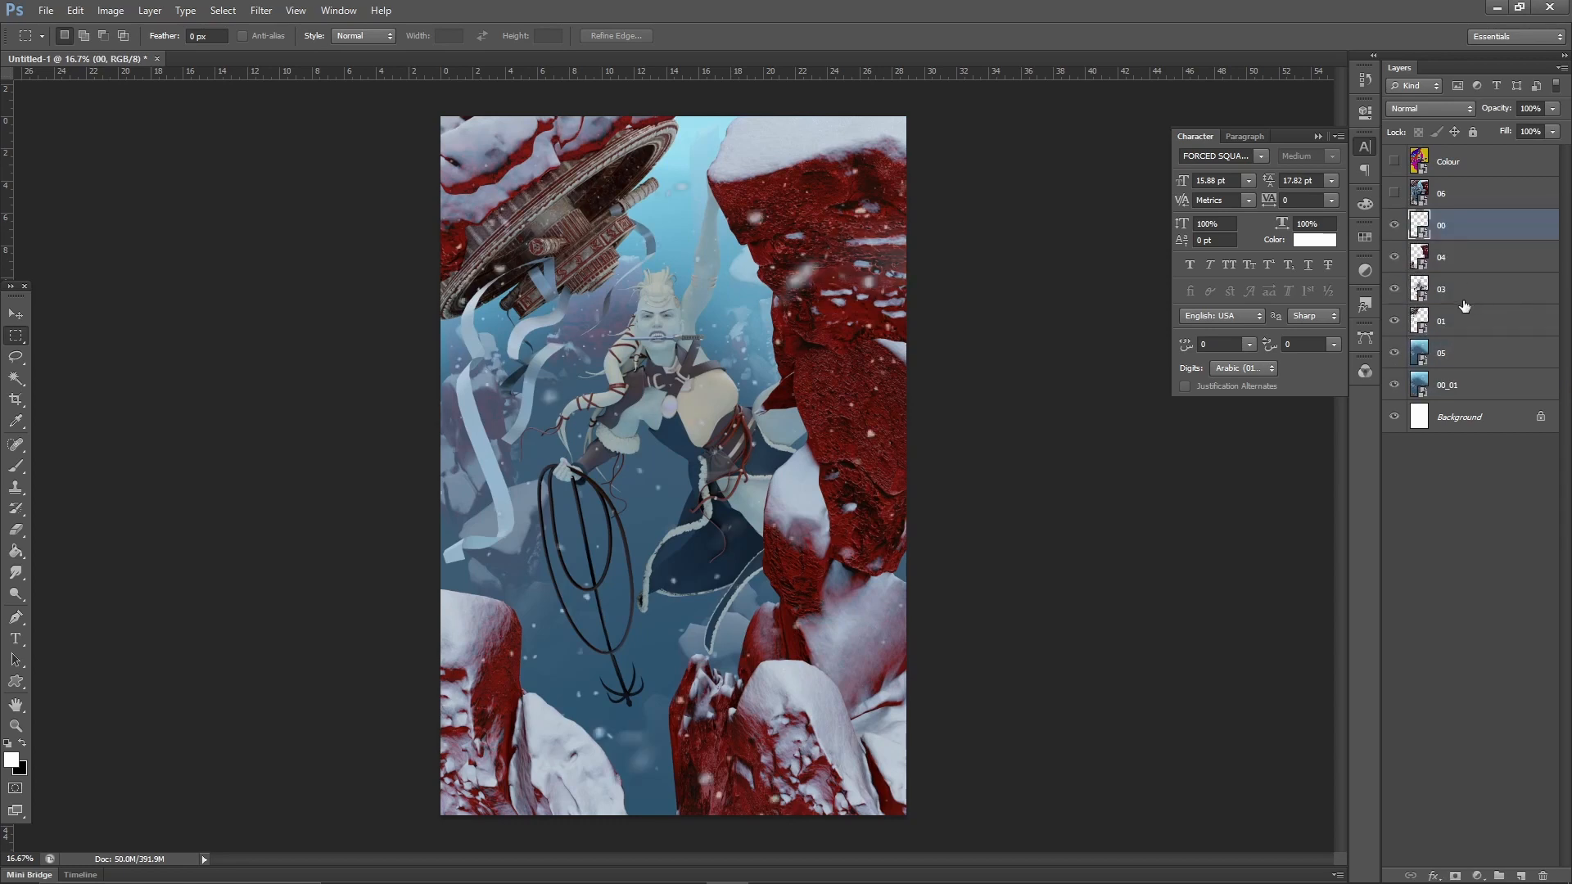
{"action": "left_click_drag", "start_coordinate": [1455, 323], "coordinate": [1452, 251]}
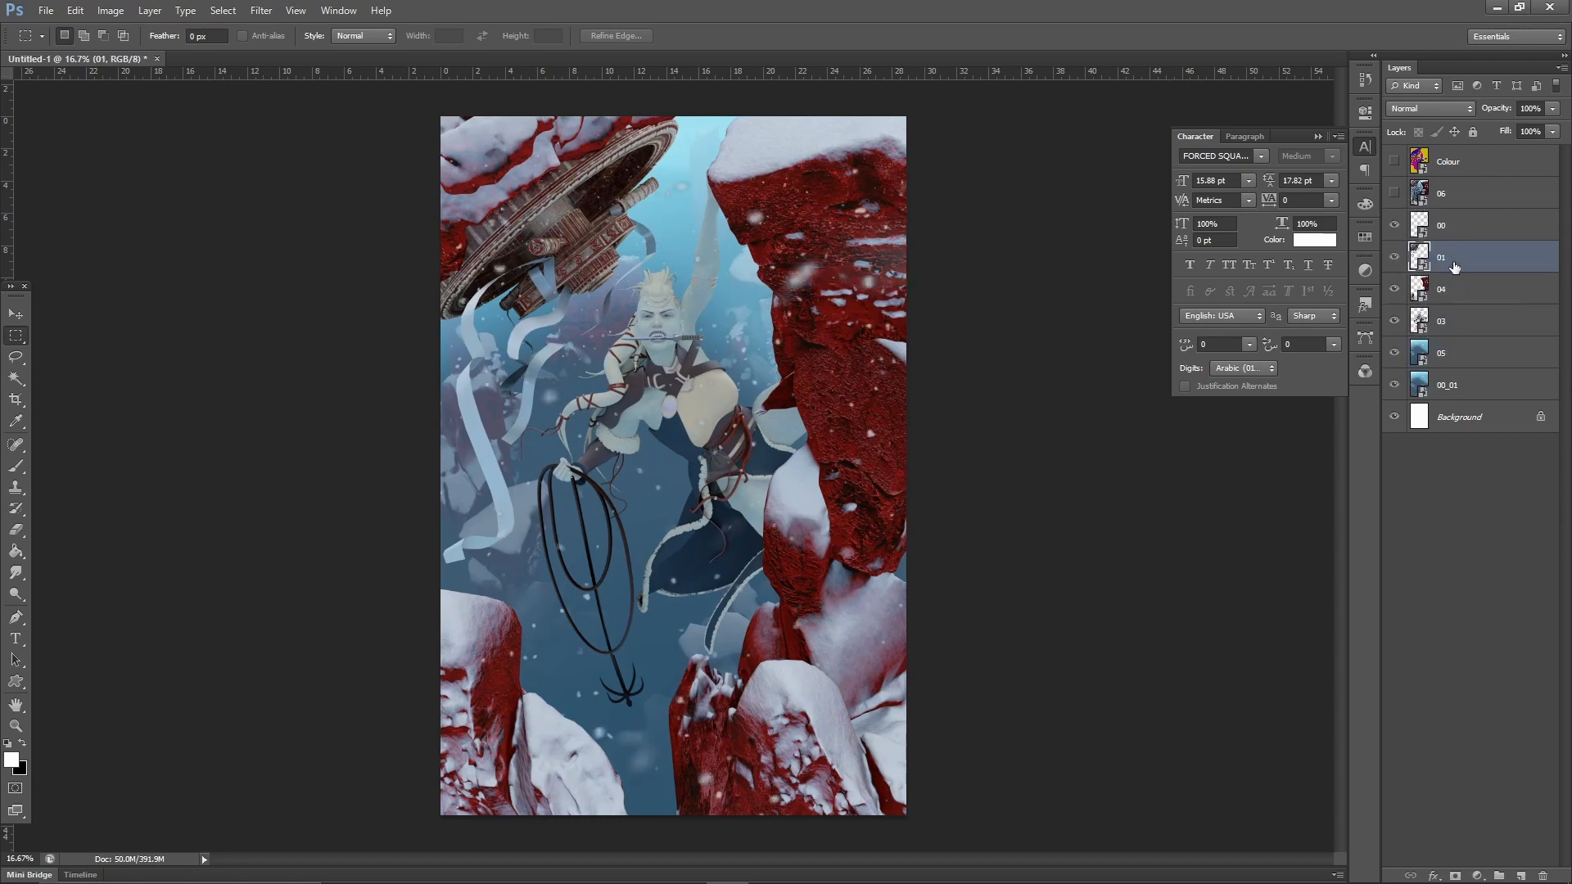
{"action": "left_click_drag", "start_coordinate": [1456, 329], "coordinate": [1462, 277]}
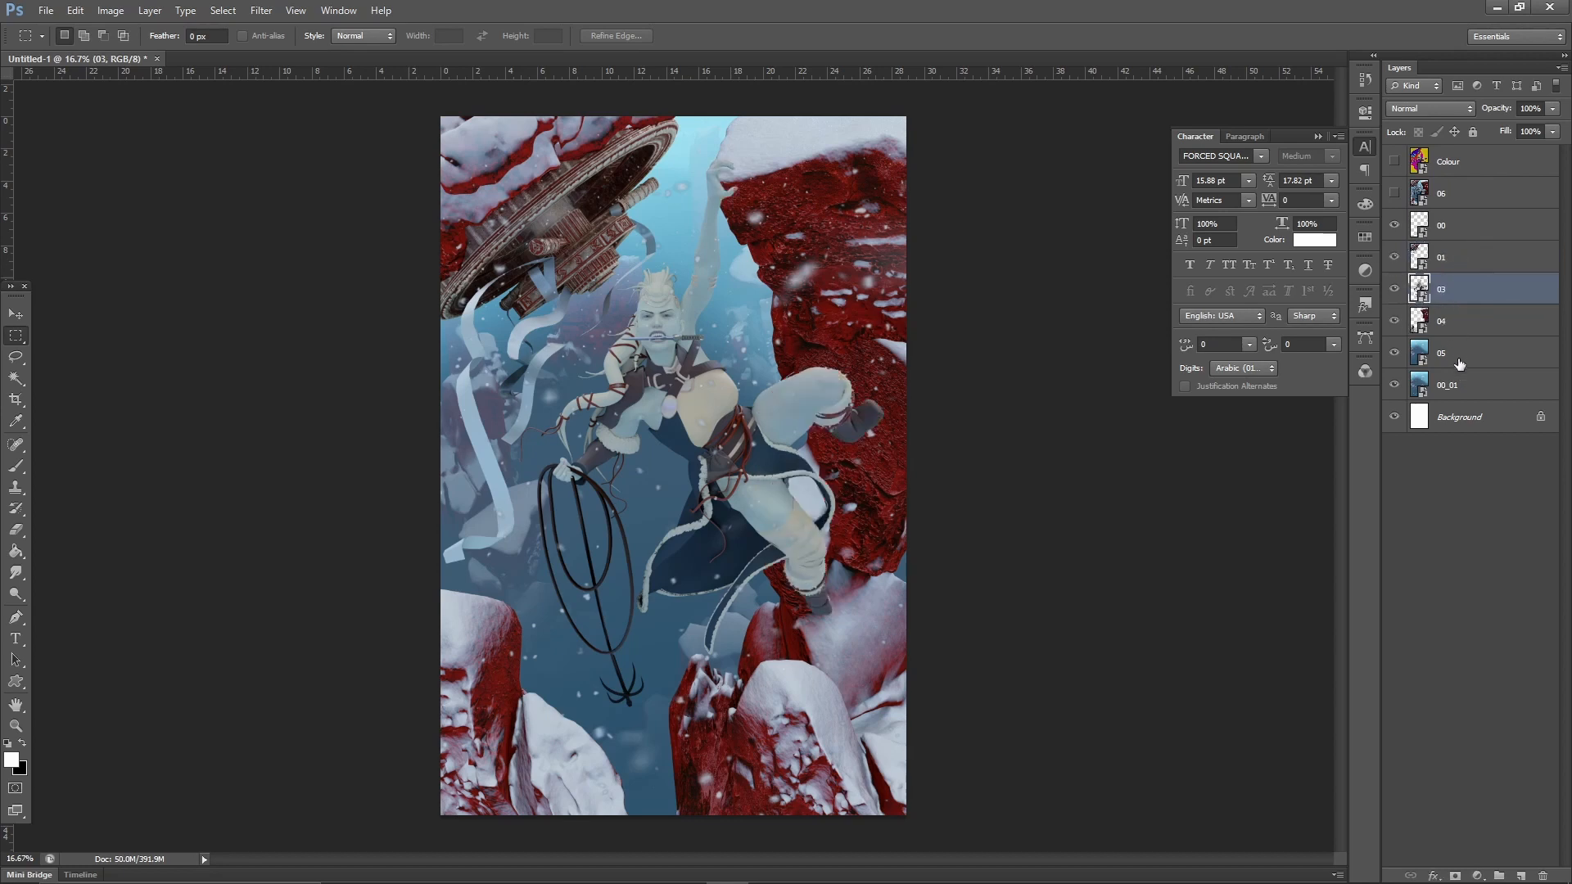
Compare the image with and without the 05 layer, then leave 05 hidden.
{"action": "left_click", "coordinate": [1392, 356]}
{"action": "left_click", "coordinate": [1393, 354]}
{"action": "left_click", "coordinate": [1394, 355]}
{"action": "left_click", "coordinate": [1394, 354]}
{"action": "left_click", "coordinate": [1394, 354]}
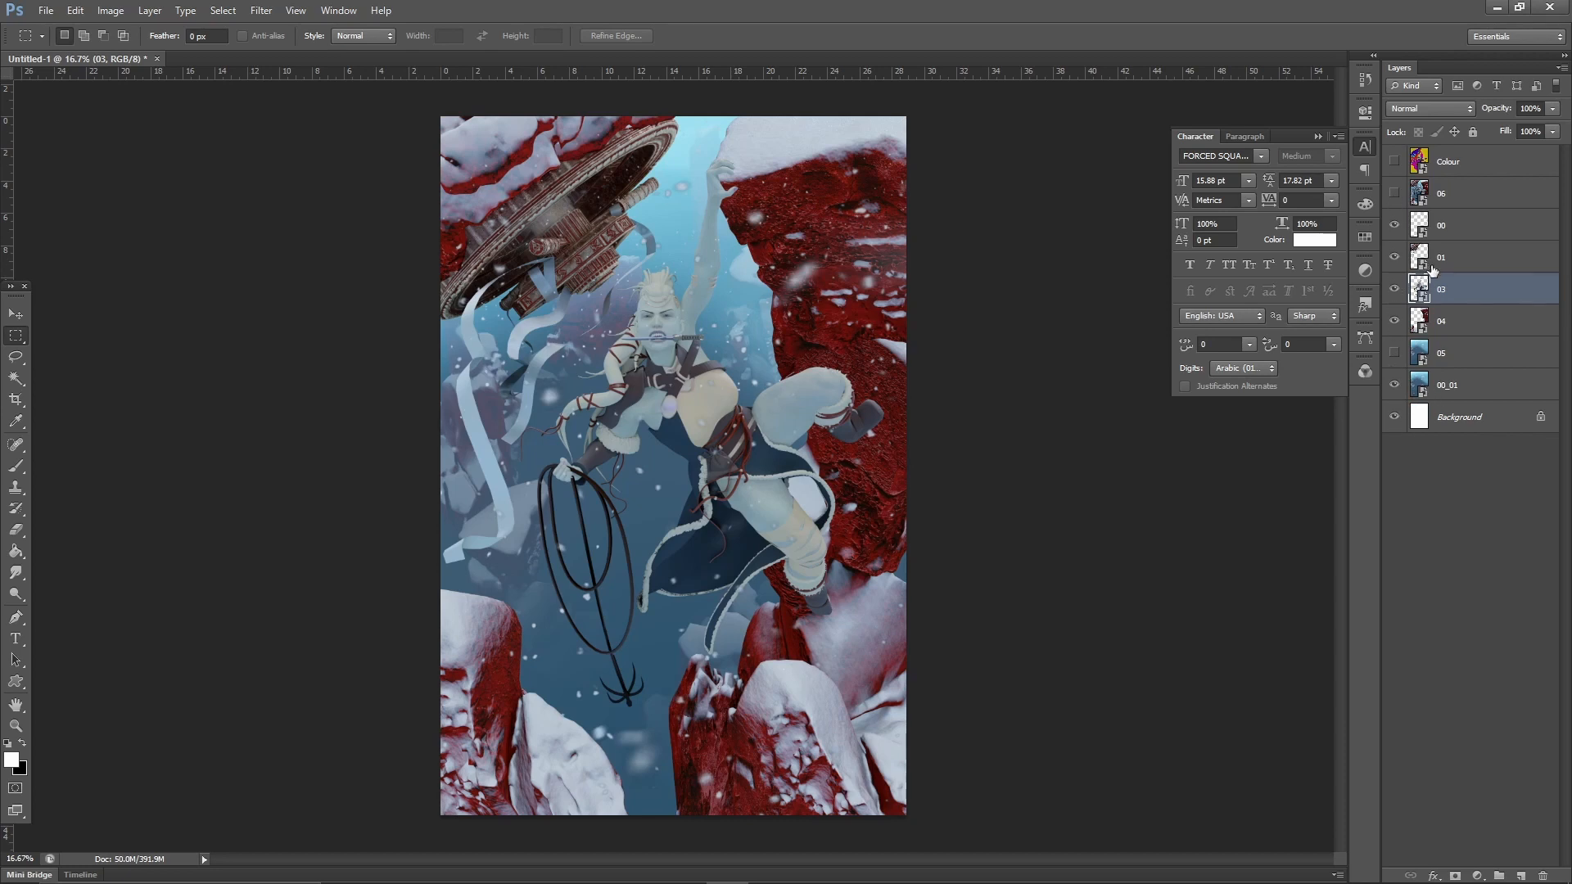
Show the 06 layer and move the 00 snow layer directly above it.
{"action": "left_click", "coordinate": [1394, 194]}
{"action": "left_click", "coordinate": [1396, 196]}
{"action": "left_click", "coordinate": [1394, 194]}
{"action": "left_click", "coordinate": [1396, 197]}
{"action": "left_click", "coordinate": [1396, 196]}
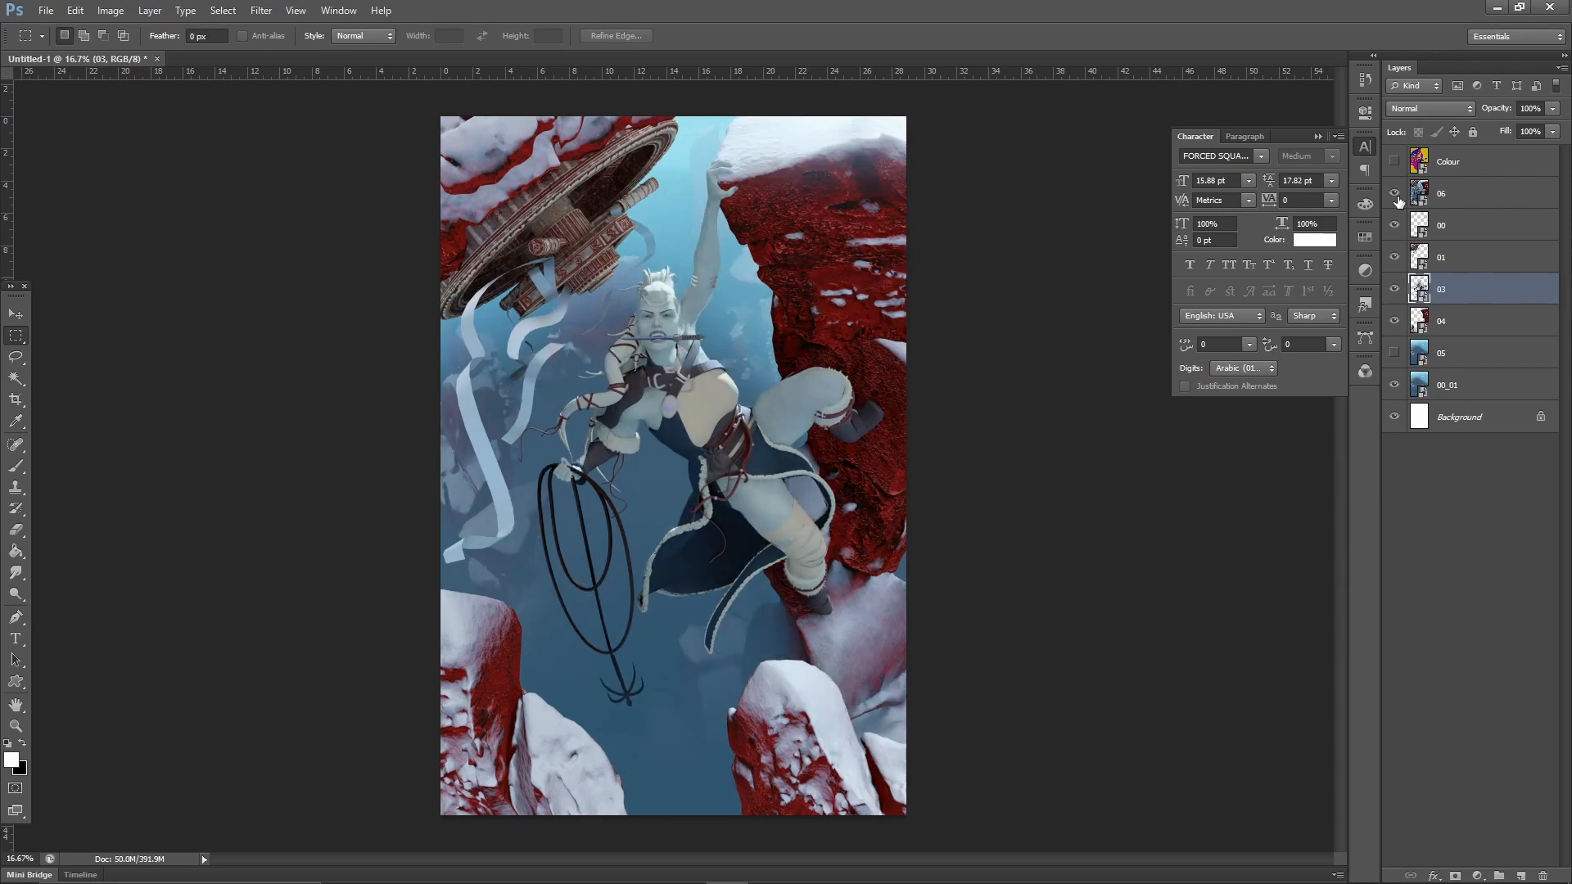
{"action": "left_click", "coordinate": [1396, 196]}
{"action": "left_click", "coordinate": [1395, 197]}
{"action": "left_click_drag", "start_coordinate": [1453, 243], "coordinate": [1449, 182]}
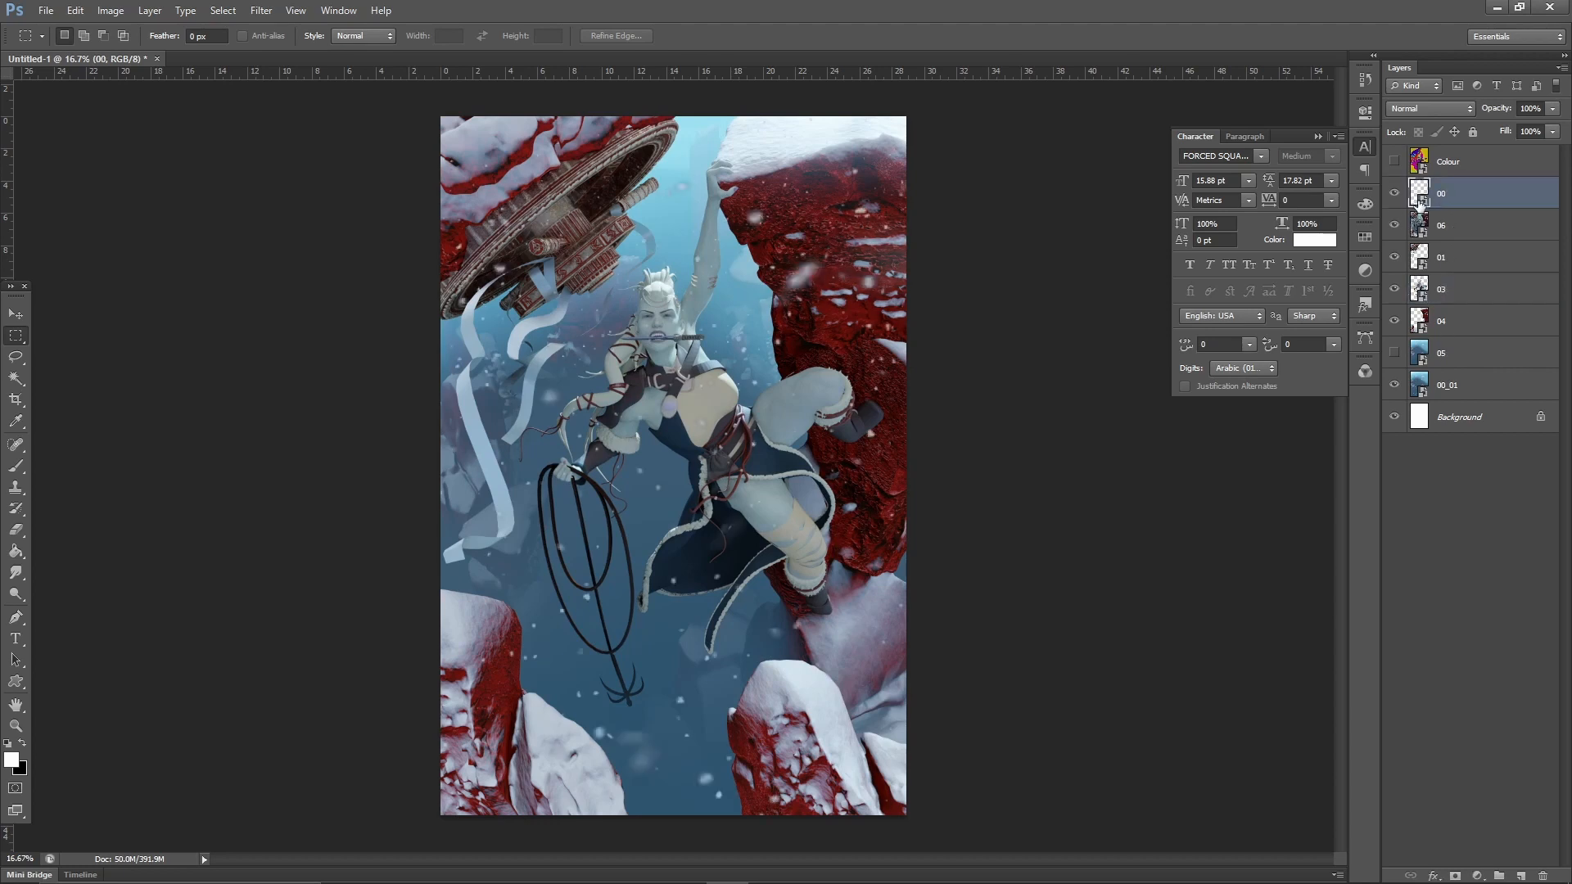
Compare the composite with and without the 06 layer beneath the 00 layer.
{"action": "left_click", "coordinate": [1394, 225]}
{"action": "left_click", "coordinate": [1395, 225]}
{"action": "left_click", "coordinate": [1391, 228]}
{"action": "left_click", "coordinate": [1389, 229]}
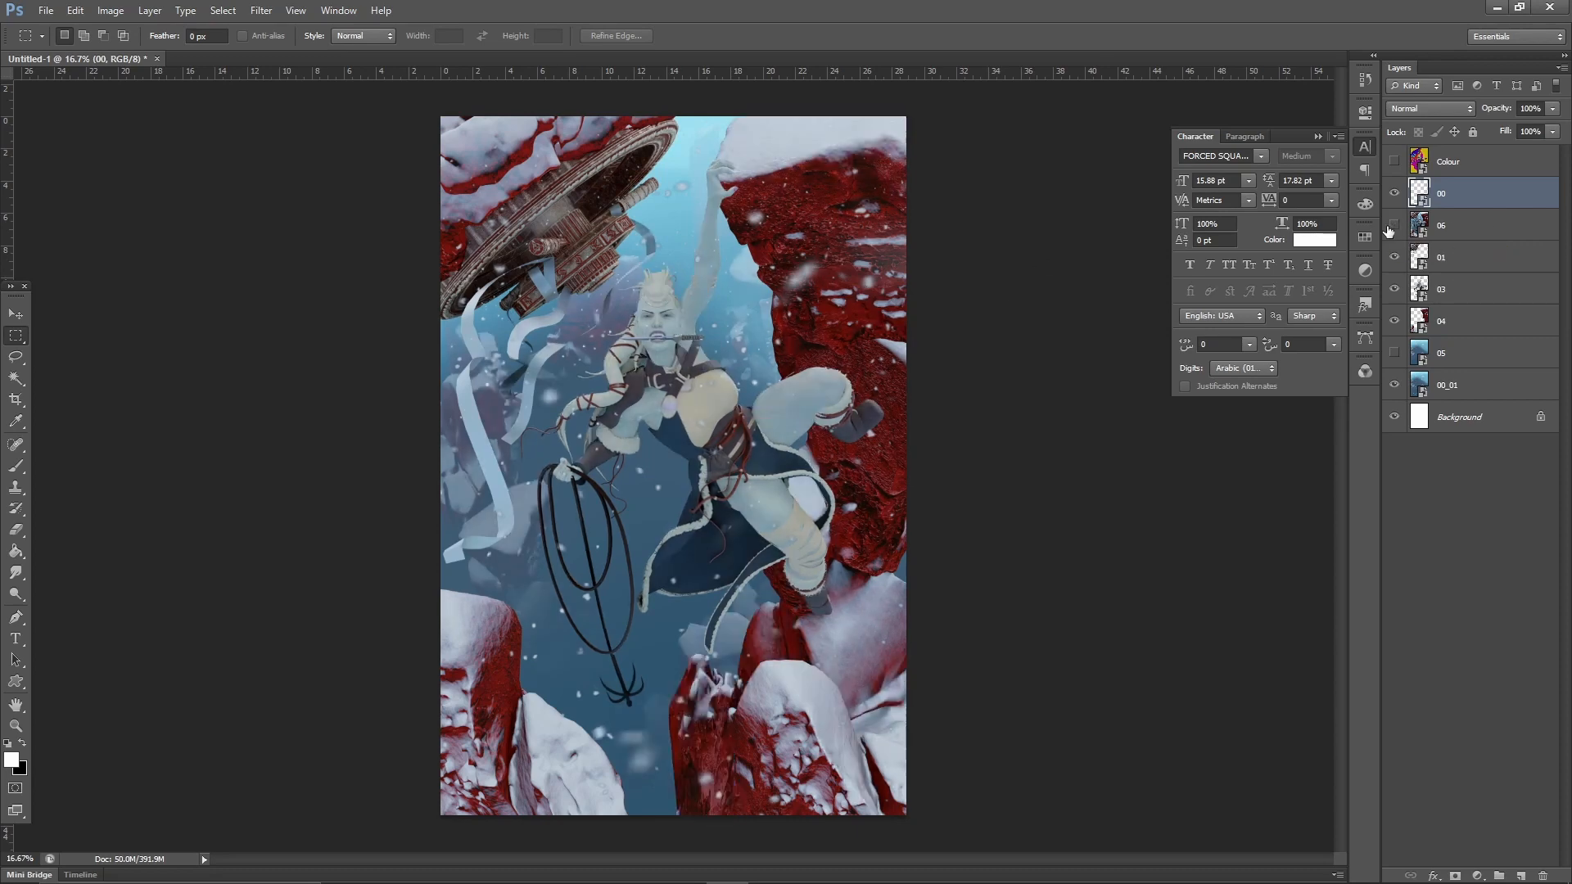
{"action": "left_click", "coordinate": [1389, 229]}
{"action": "left_click", "coordinate": [1389, 230]}
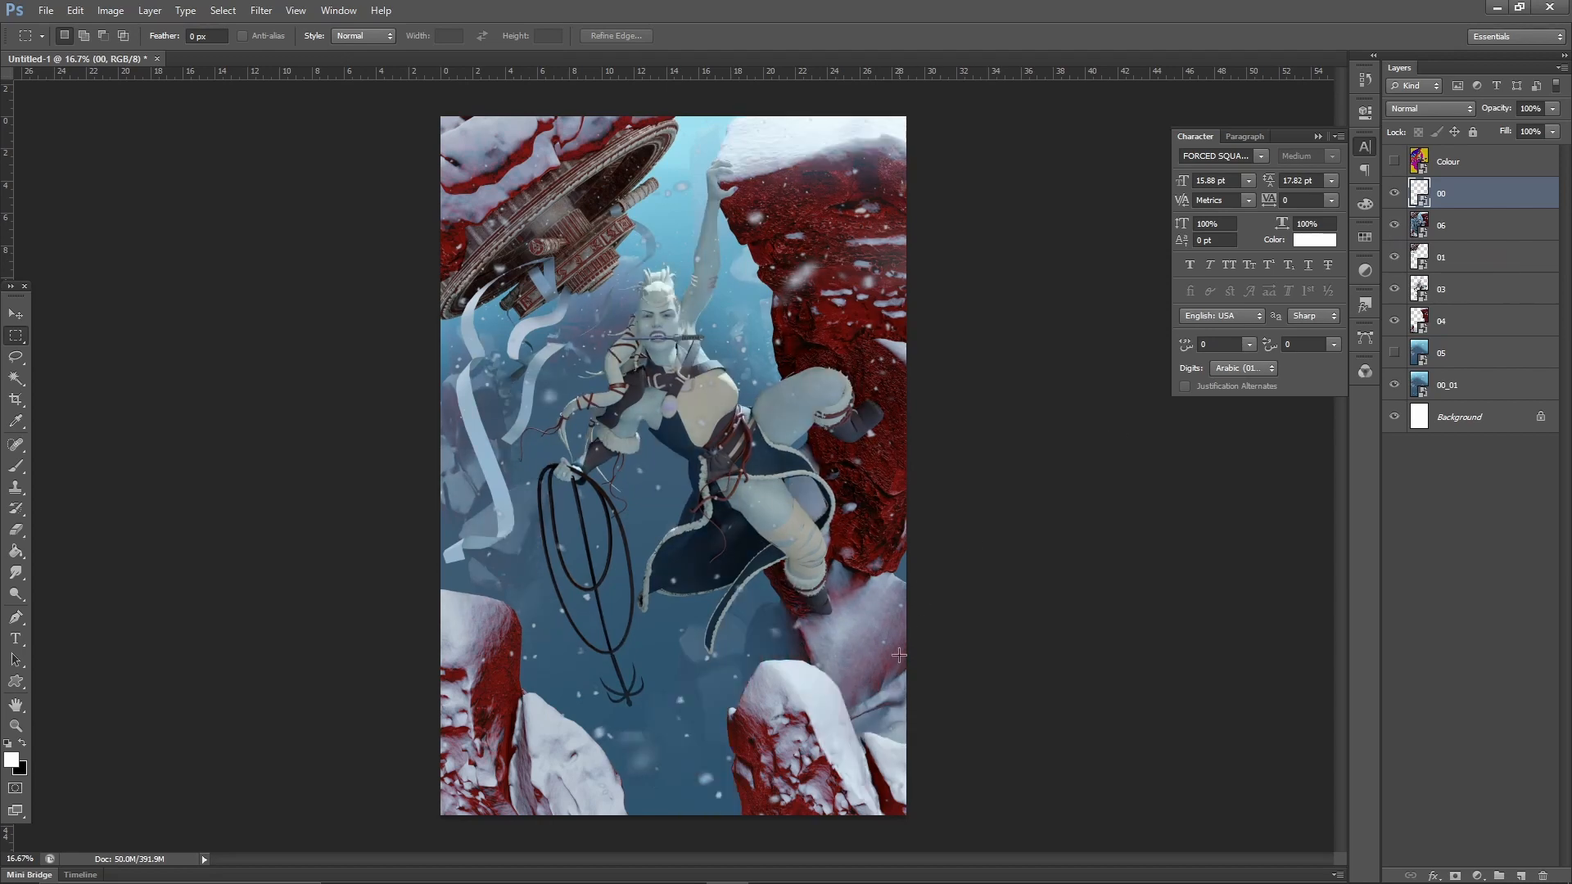
{"action": "left_click", "coordinate": [1396, 226]}
{"action": "left_click", "coordinate": [1396, 227]}
Duplicate the 06 layer and hide the duplicate, keeping the original 06 visible.
{"action": "left_click_drag", "start_coordinate": [1465, 231], "coordinate": [1522, 867]}
{"action": "right_click", "coordinate": [1491, 226]}
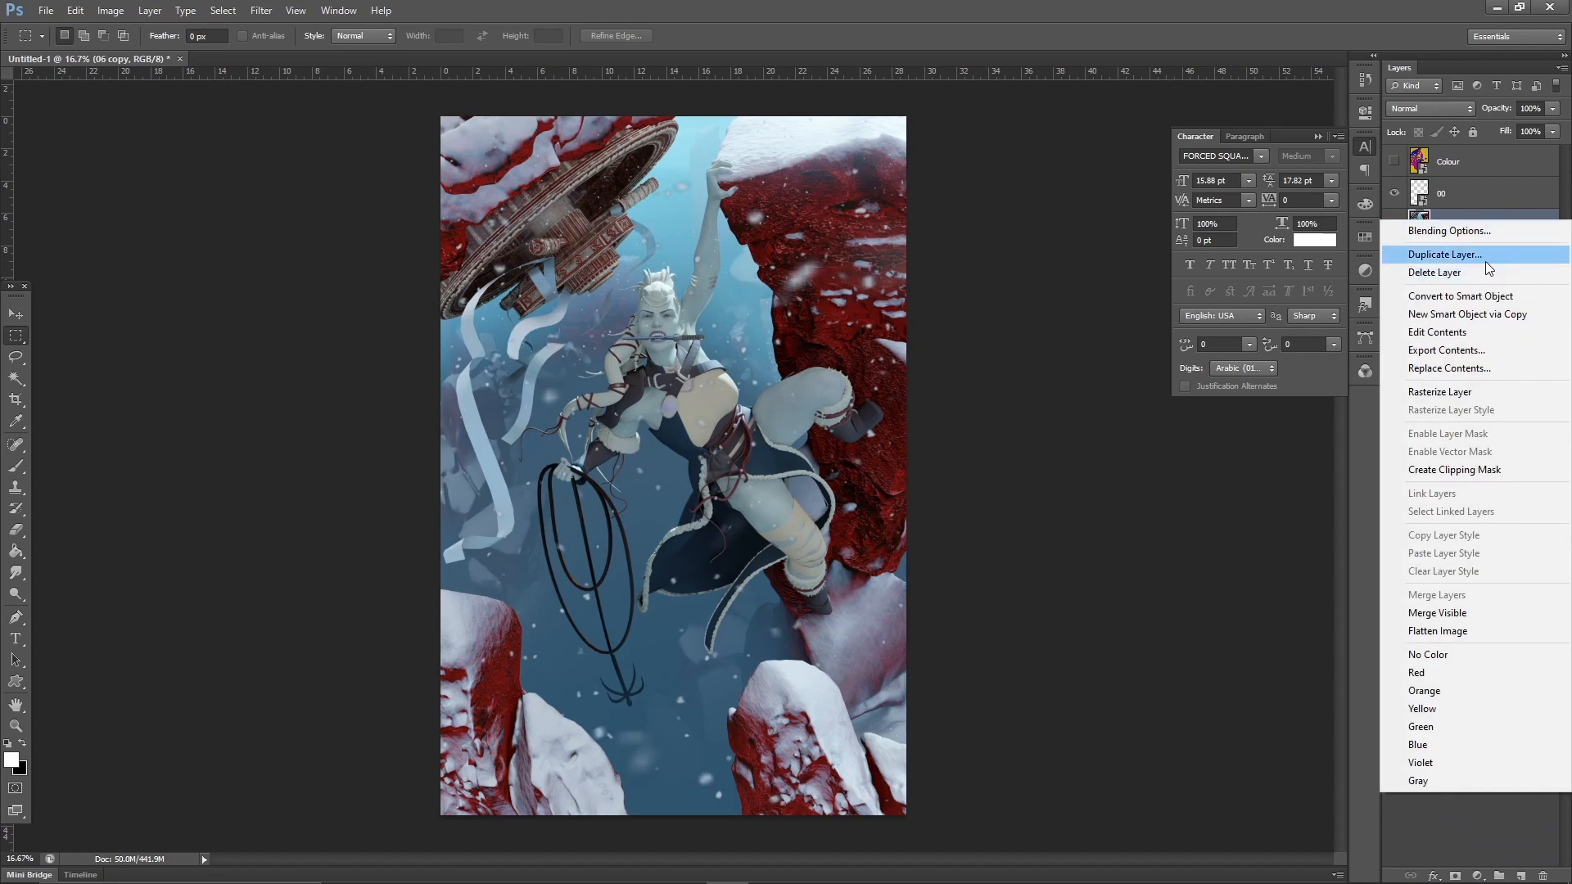
{"action": "key", "text": "Escape"}
{"action": "left_click", "coordinate": [1436, 257]}
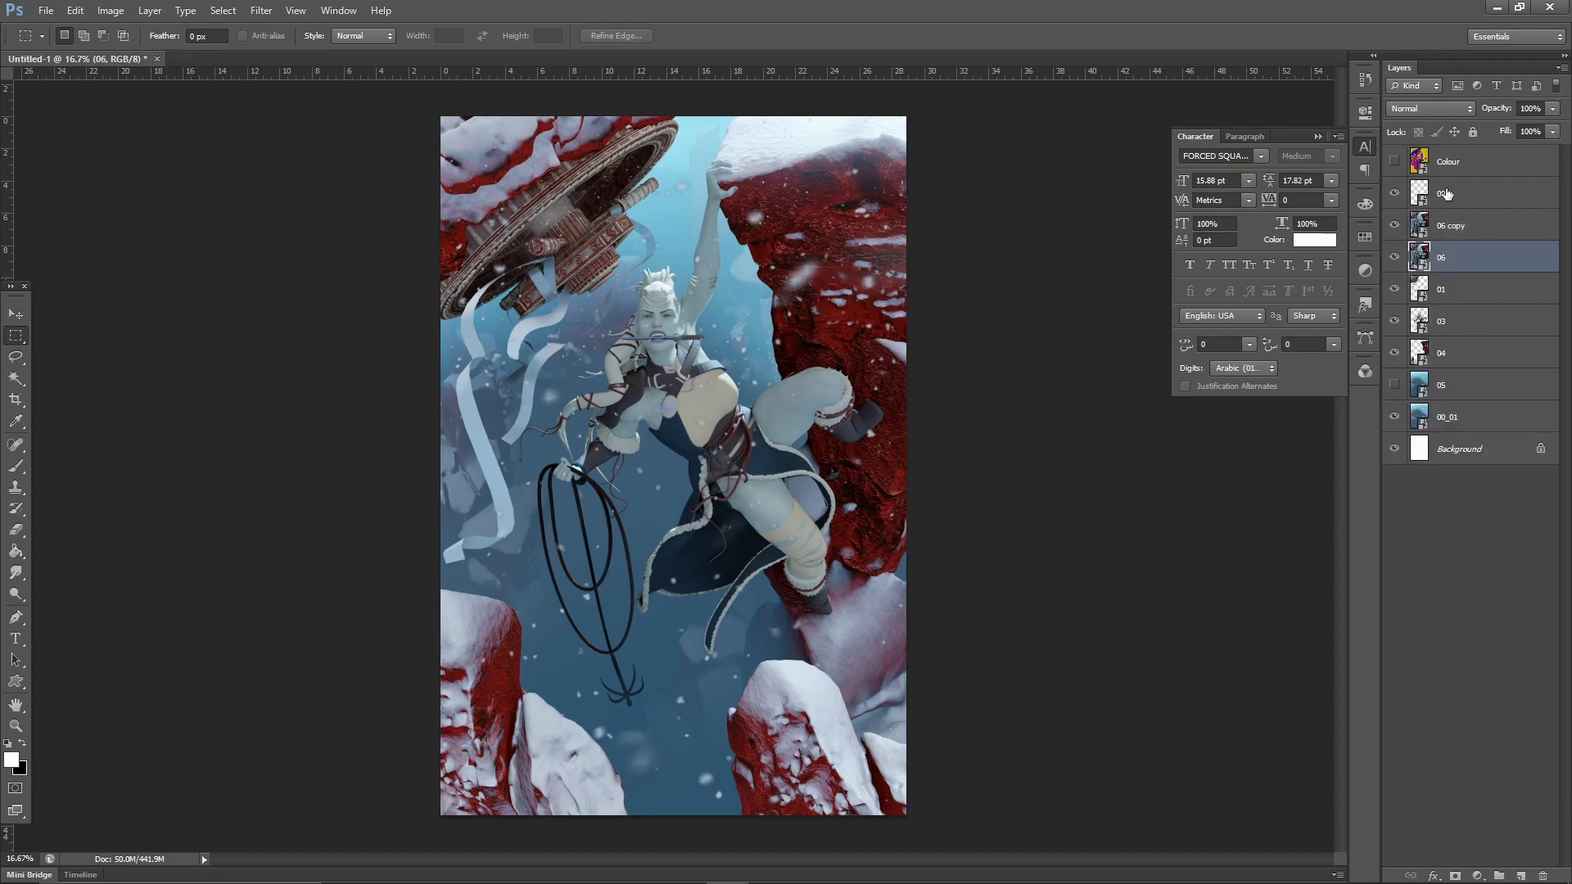
{"action": "left_click", "coordinate": [1393, 225]}
{"action": "key", "text": "alt+bracketleft"}
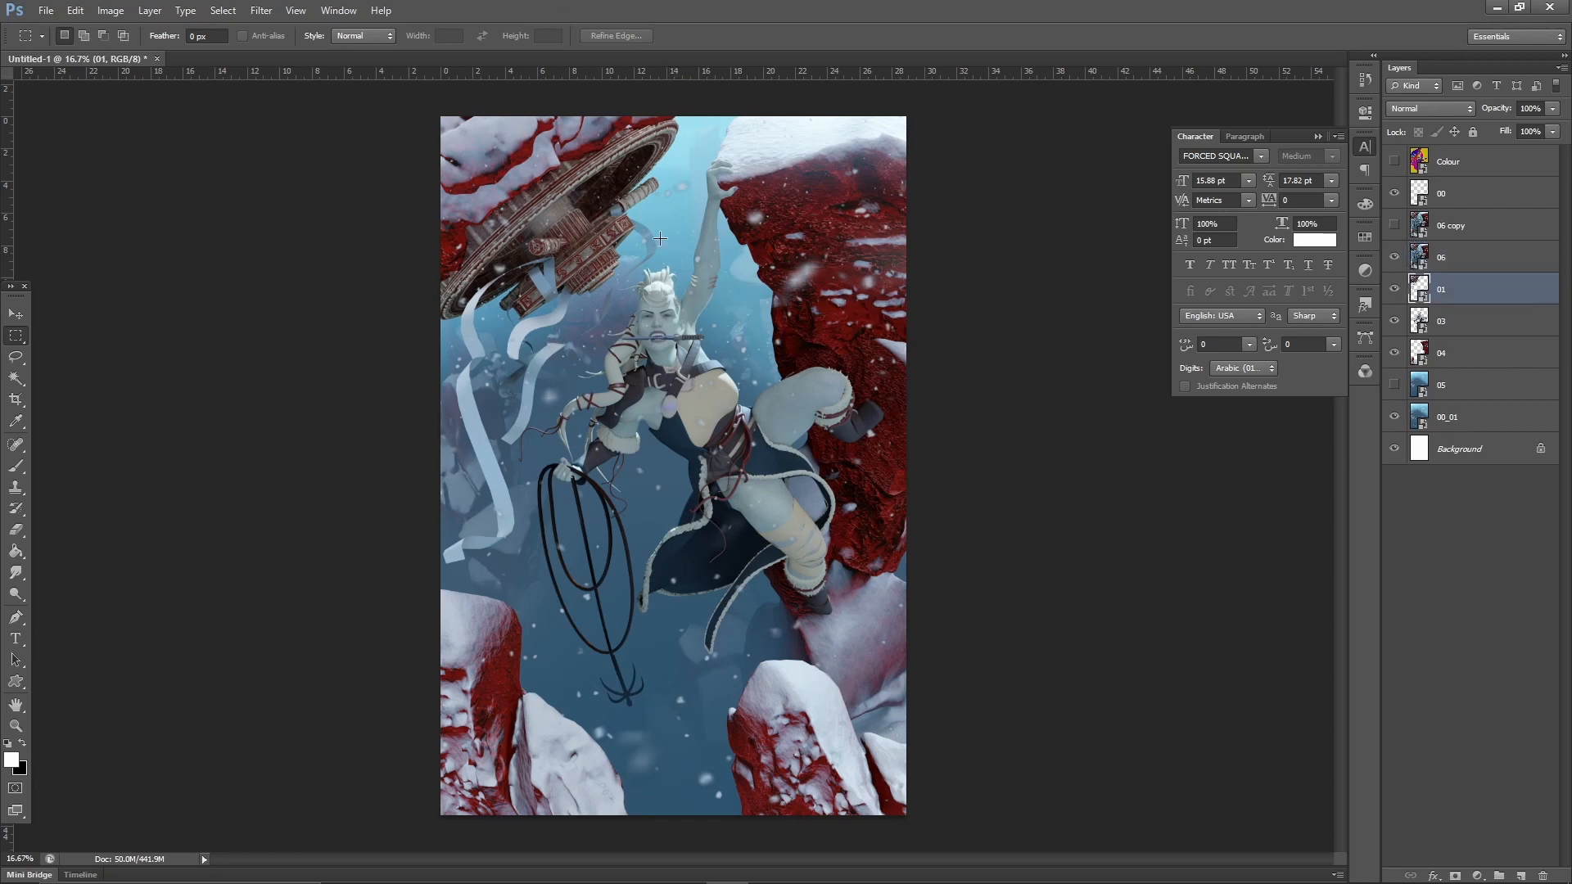
Clip the original 06 layer to the 01 layer below it with a clipping mask.
{"action": "left_click", "coordinate": [1486, 267]}
{"action": "right_click", "coordinate": [1484, 257]}
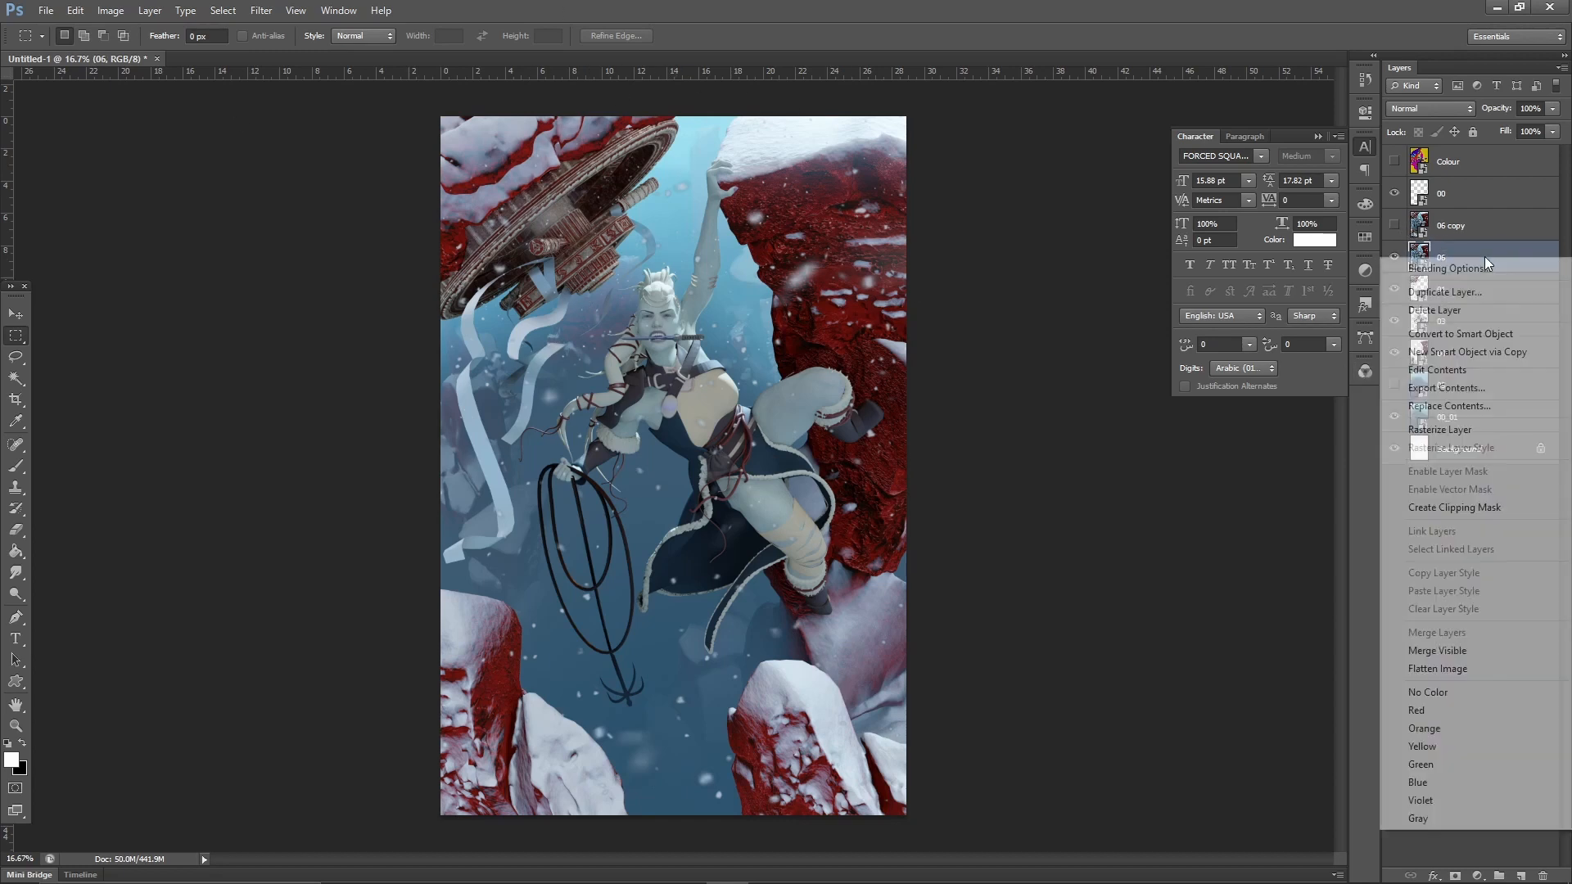
{"action": "left_click", "coordinate": [1478, 507]}
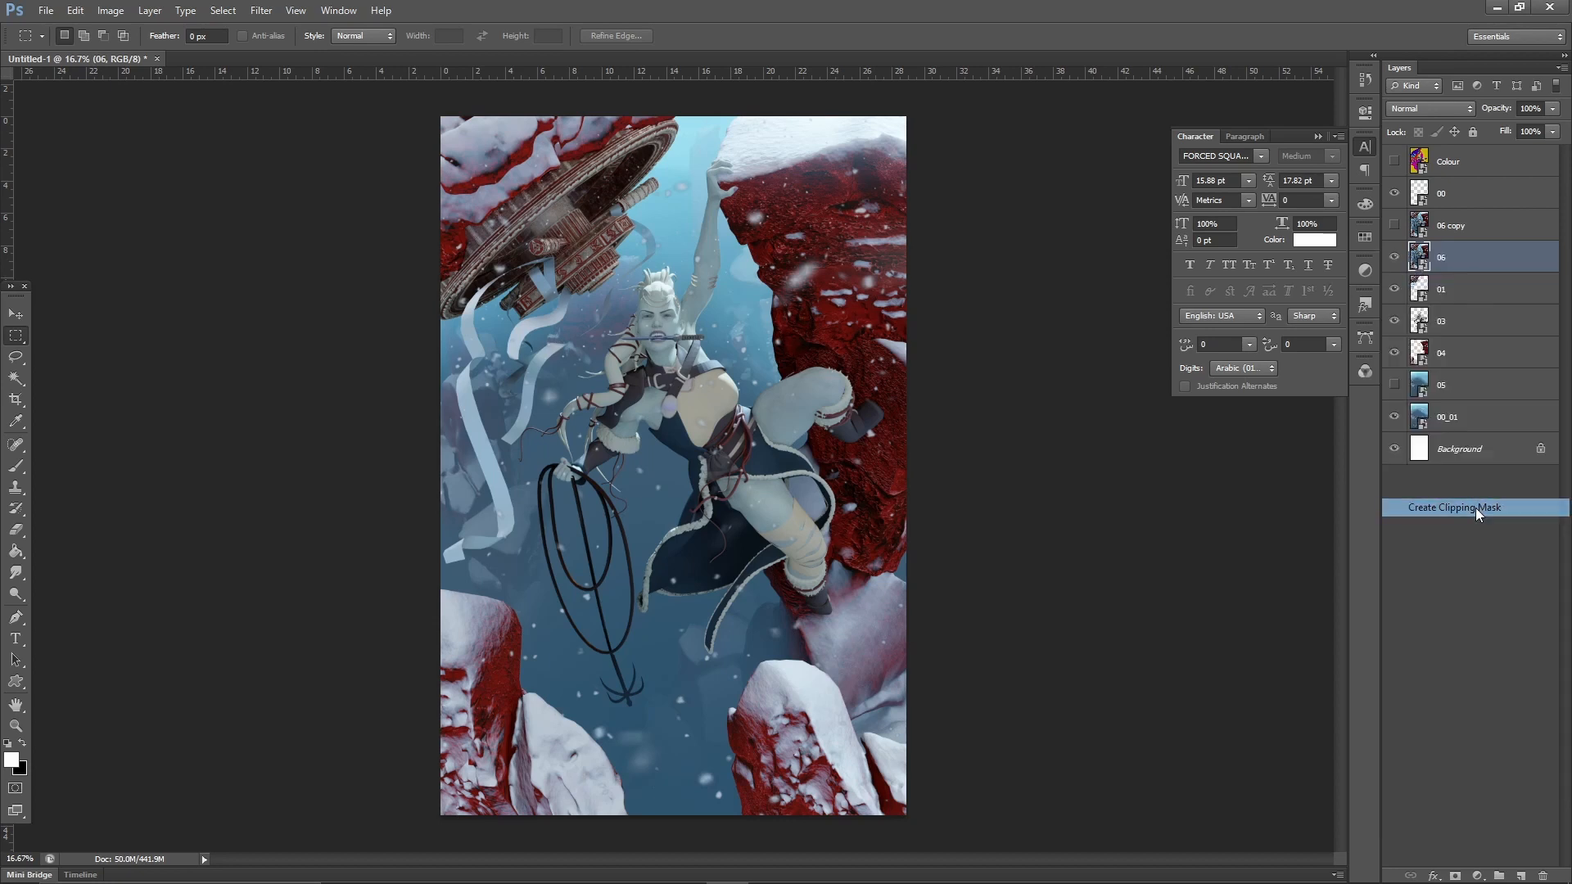
Examine how the clipped 06 layer changes the ship and ribbons on 01 by comparing the image with and without it.
{"action": "left_click", "coordinate": [1395, 259]}
{"action": "left_click", "coordinate": [1395, 259]}
{"action": "left_click", "coordinate": [1395, 259]}
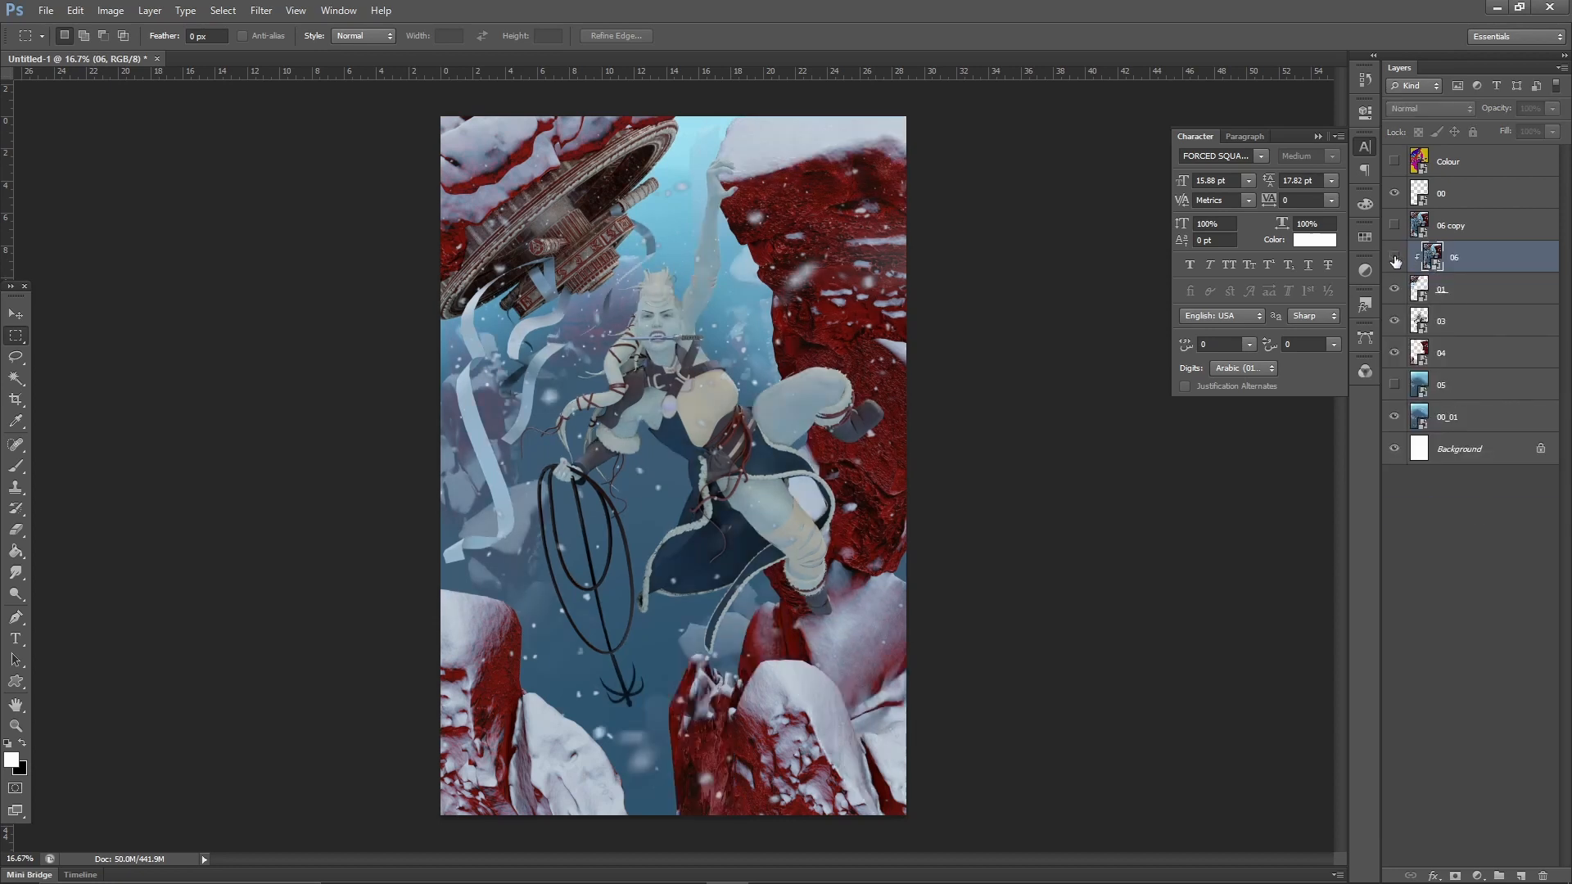
{"action": "left_click", "coordinate": [1394, 259]}
{"action": "left_click", "coordinate": [1395, 258]}
{"action": "left_click", "coordinate": [1395, 259]}
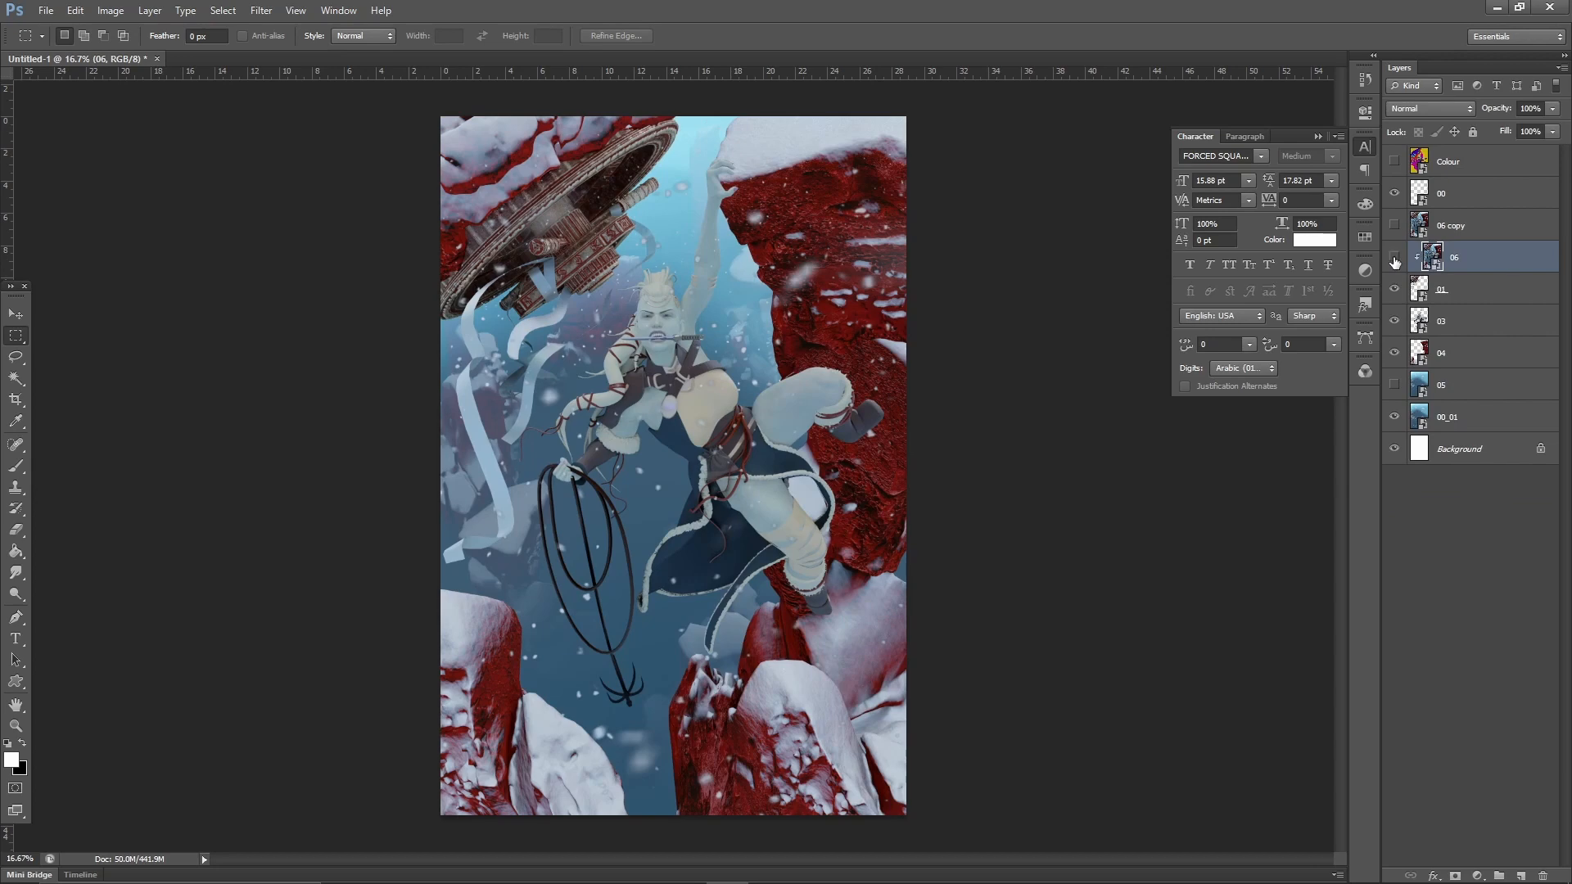
{"action": "left_click", "coordinate": [1394, 259]}
{"action": "scroll", "coordinate": [501, 256], "scroll_direction": "up", "scroll_amount": 3, "text": "alt"}
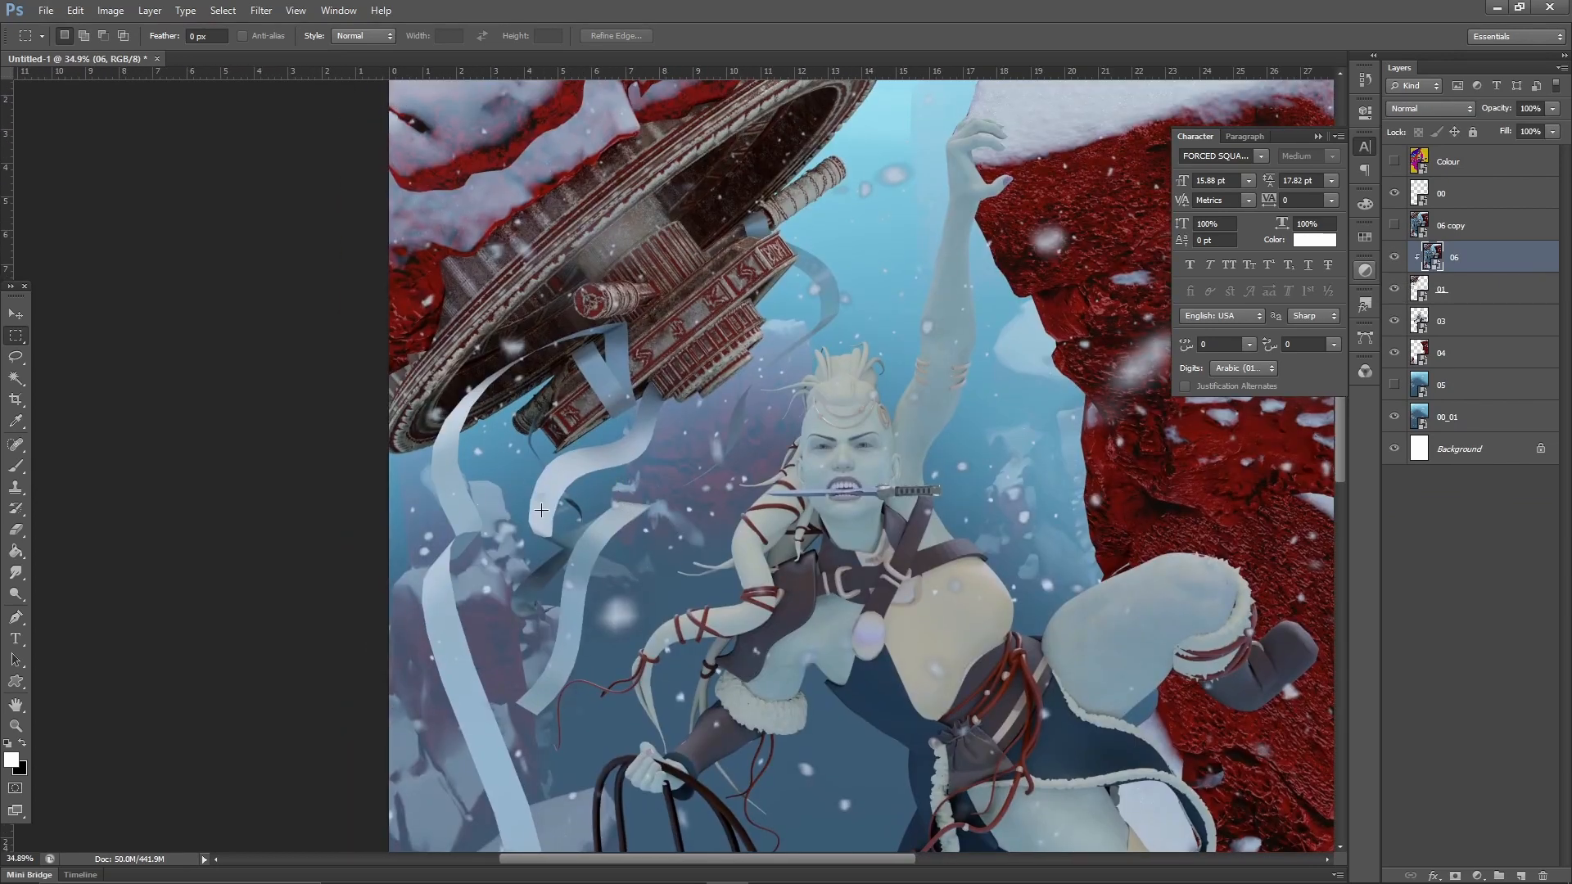
{"action": "left_click", "coordinate": [1394, 259]}
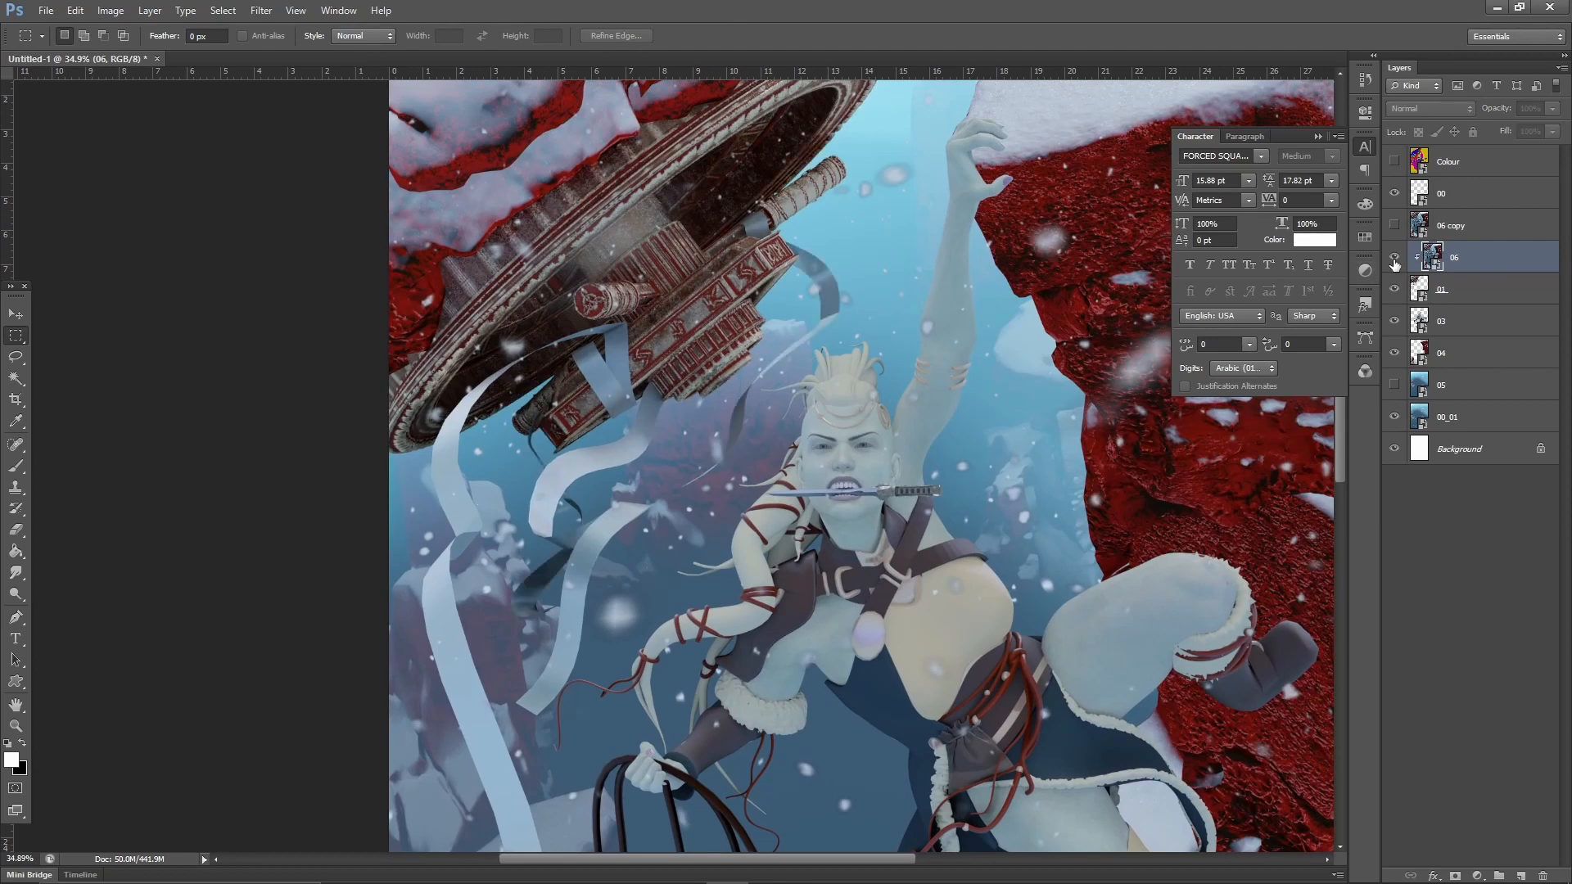
{"action": "left_click", "coordinate": [1395, 259]}
{"action": "left_click", "coordinate": [1395, 259]}
{"action": "left_click", "coordinate": [1395, 259]}
{"action": "left_click", "coordinate": [1395, 259]}
{"action": "left_click", "coordinate": [1394, 259]}
{"action": "scroll", "coordinate": [1170, 385], "scroll_direction": "down", "scroll_amount": 3, "text": "alt"}
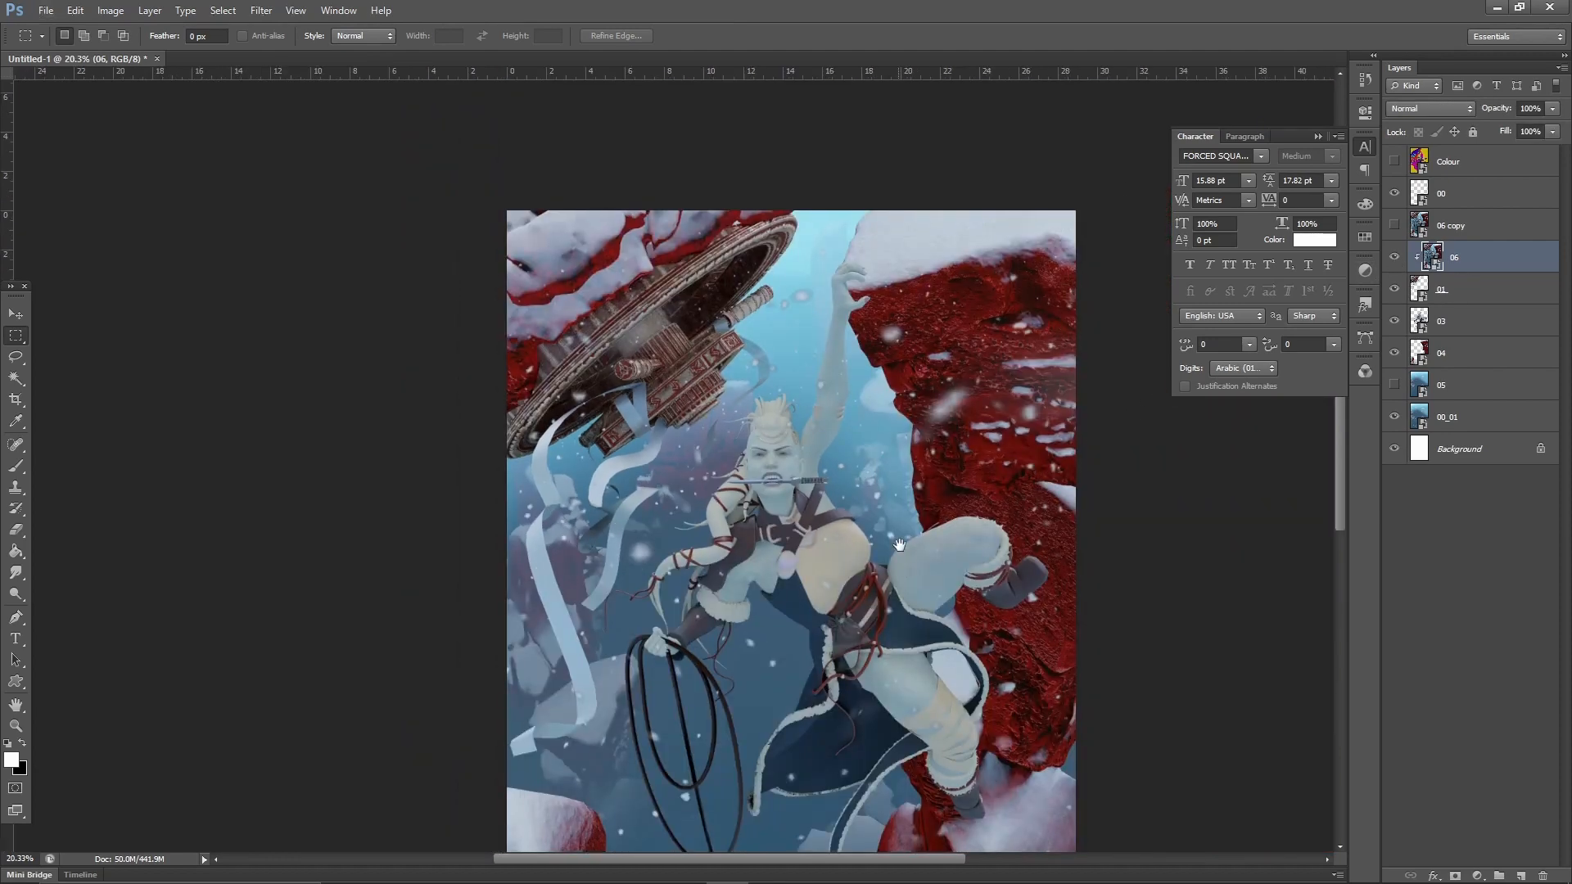
{"action": "left_click_drag", "start_coordinate": [898, 542], "coordinate": [909, 435]}
{"action": "scroll", "coordinate": [907, 425], "scroll_direction": "down", "scroll_amount": 2, "text": "alt"}
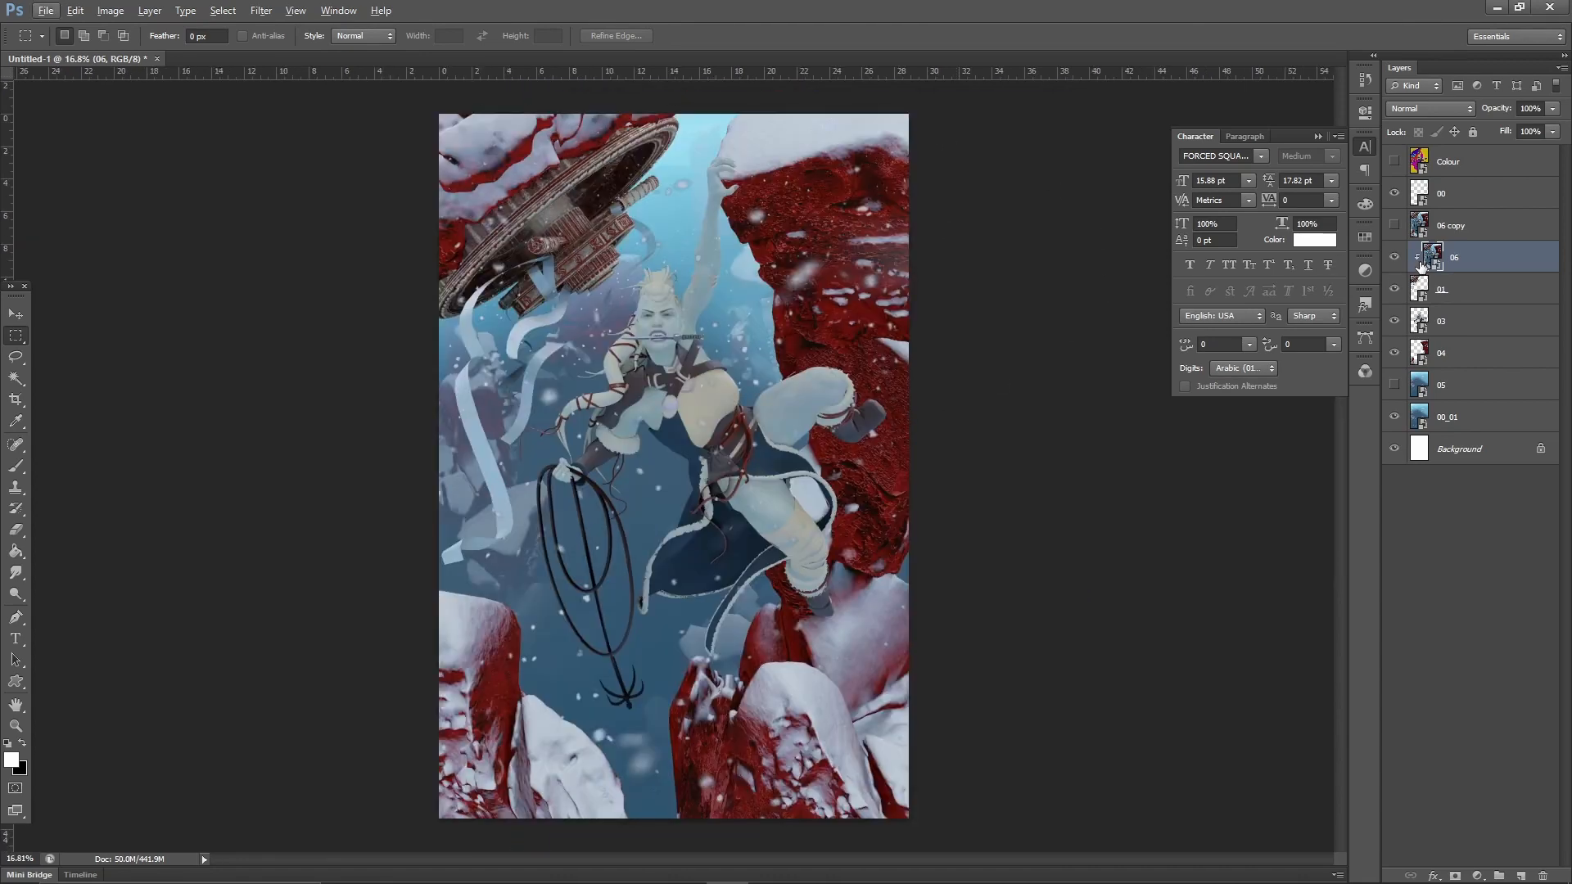
Duplicate the hidden 06 copy, place the duplicate directly above layer 03, make it visible and clip it to 03.
{"action": "left_click_drag", "start_coordinate": [1465, 228], "coordinate": [1520, 875]}
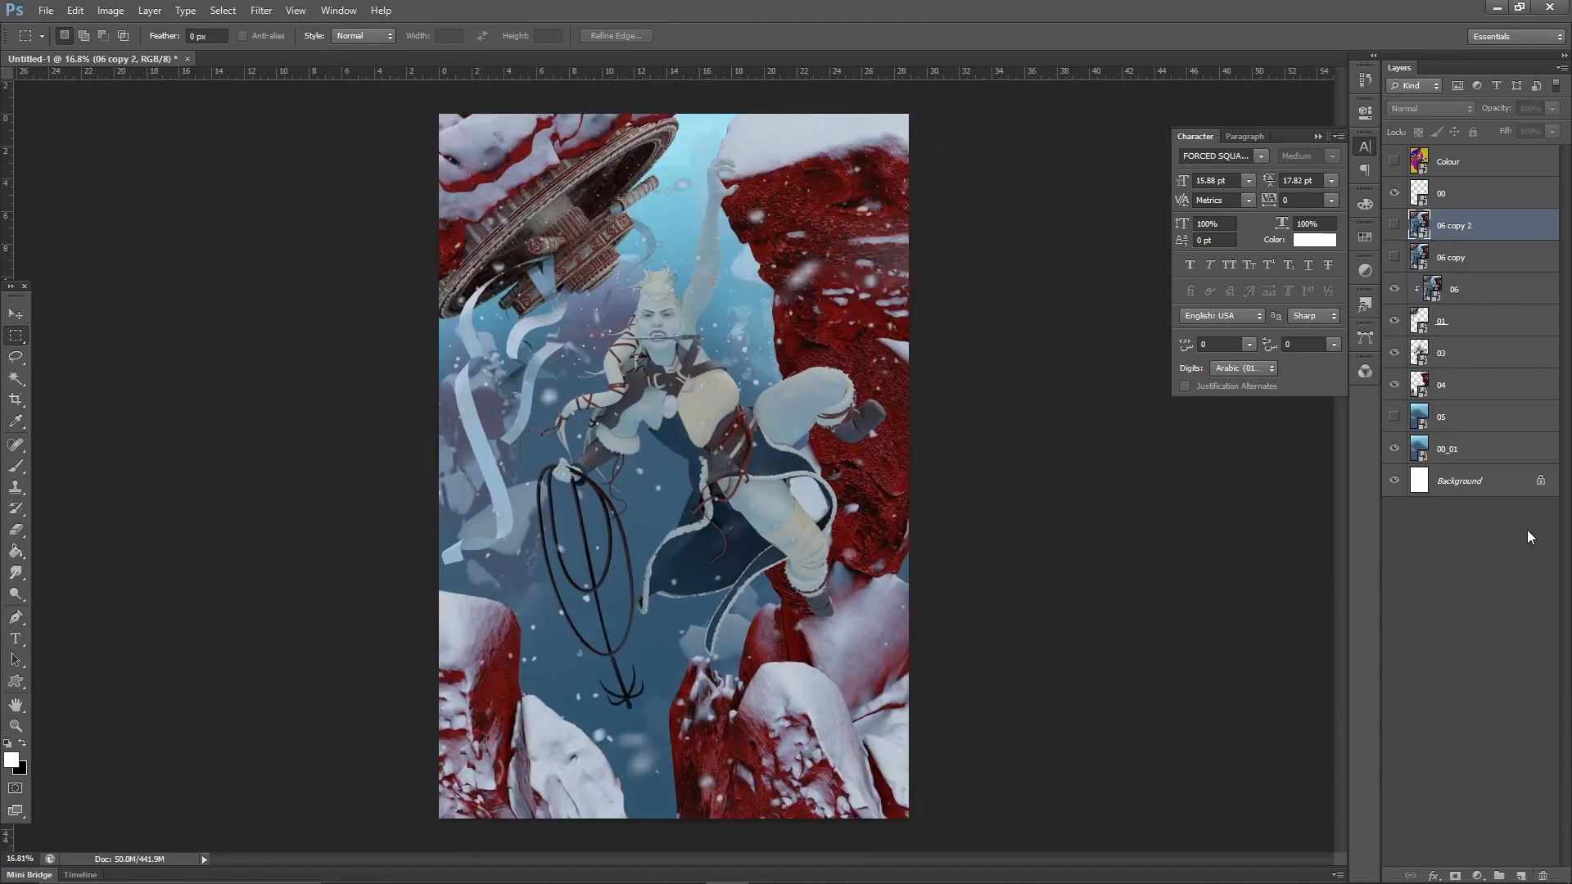
{"action": "left_click_drag", "start_coordinate": [1474, 226], "coordinate": [1424, 327]}
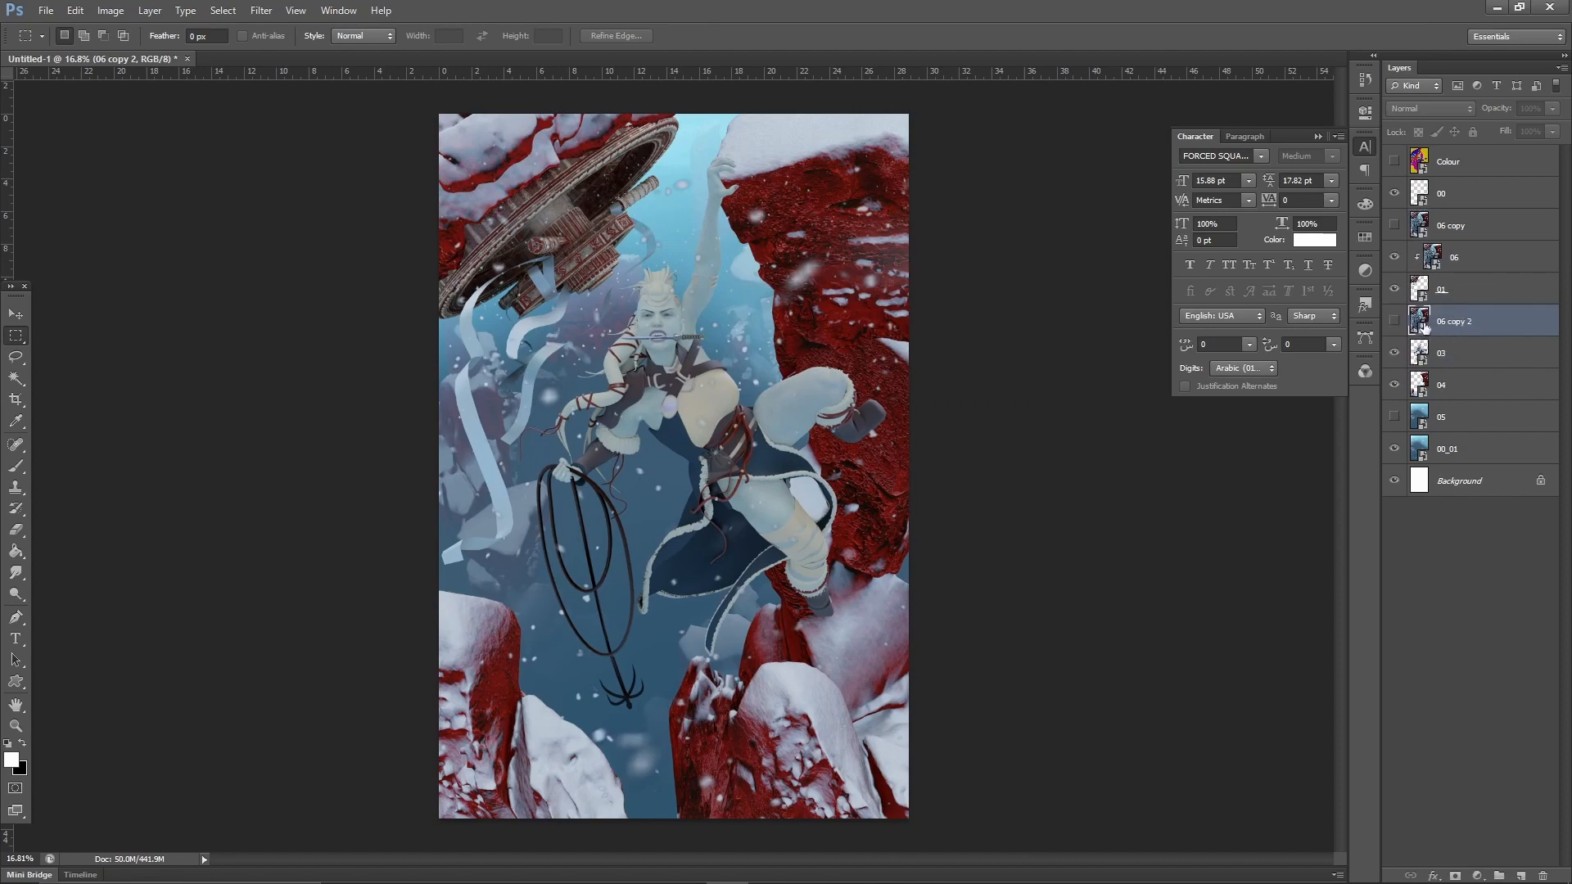
{"action": "left_click", "coordinate": [1395, 322]}
{"action": "right_click", "coordinate": [1486, 324]}
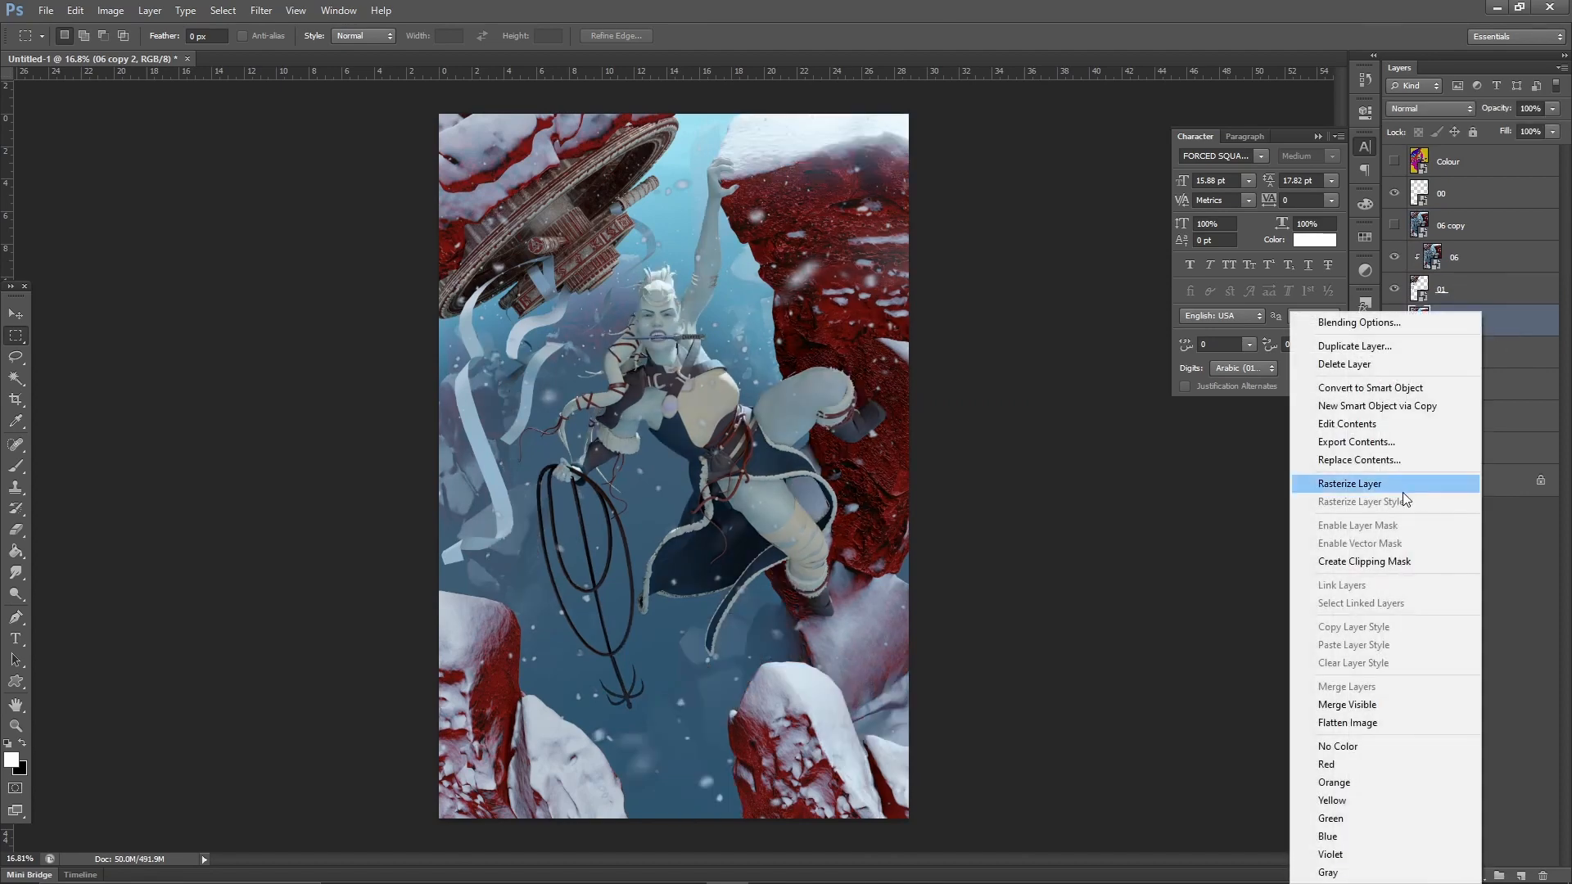
{"action": "left_click", "coordinate": [1377, 562]}
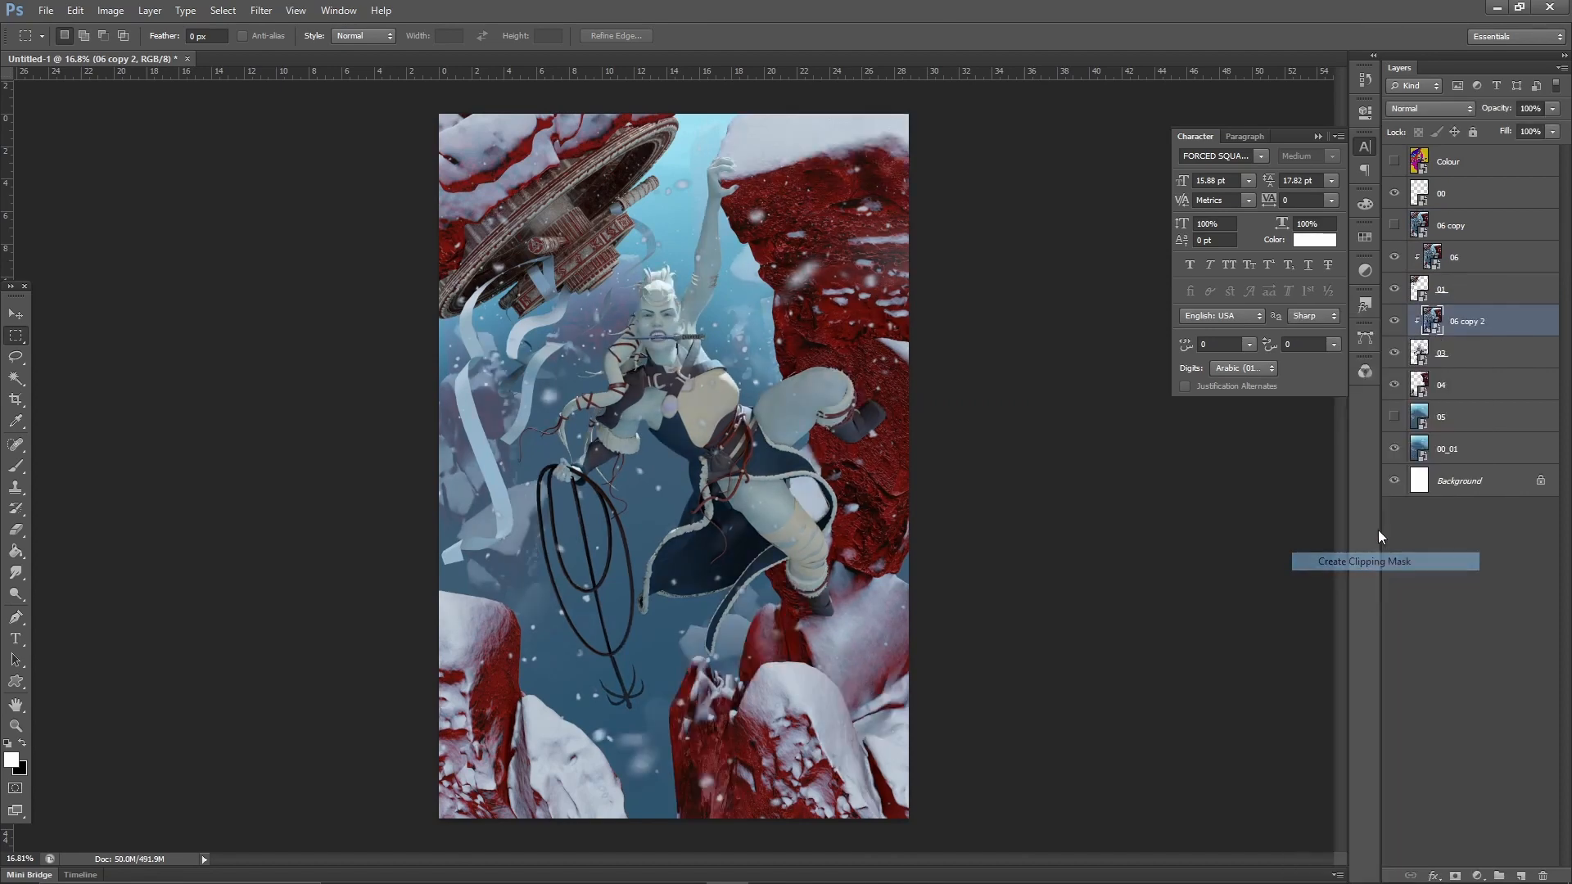
Compare the Viking figure with and without the 06 copy clipped to layer 03.
{"action": "left_click", "coordinate": [1394, 321]}
{"action": "left_click", "coordinate": [1396, 321]}
{"action": "left_click", "coordinate": [1396, 321]}
{"action": "left_click", "coordinate": [1395, 322]}
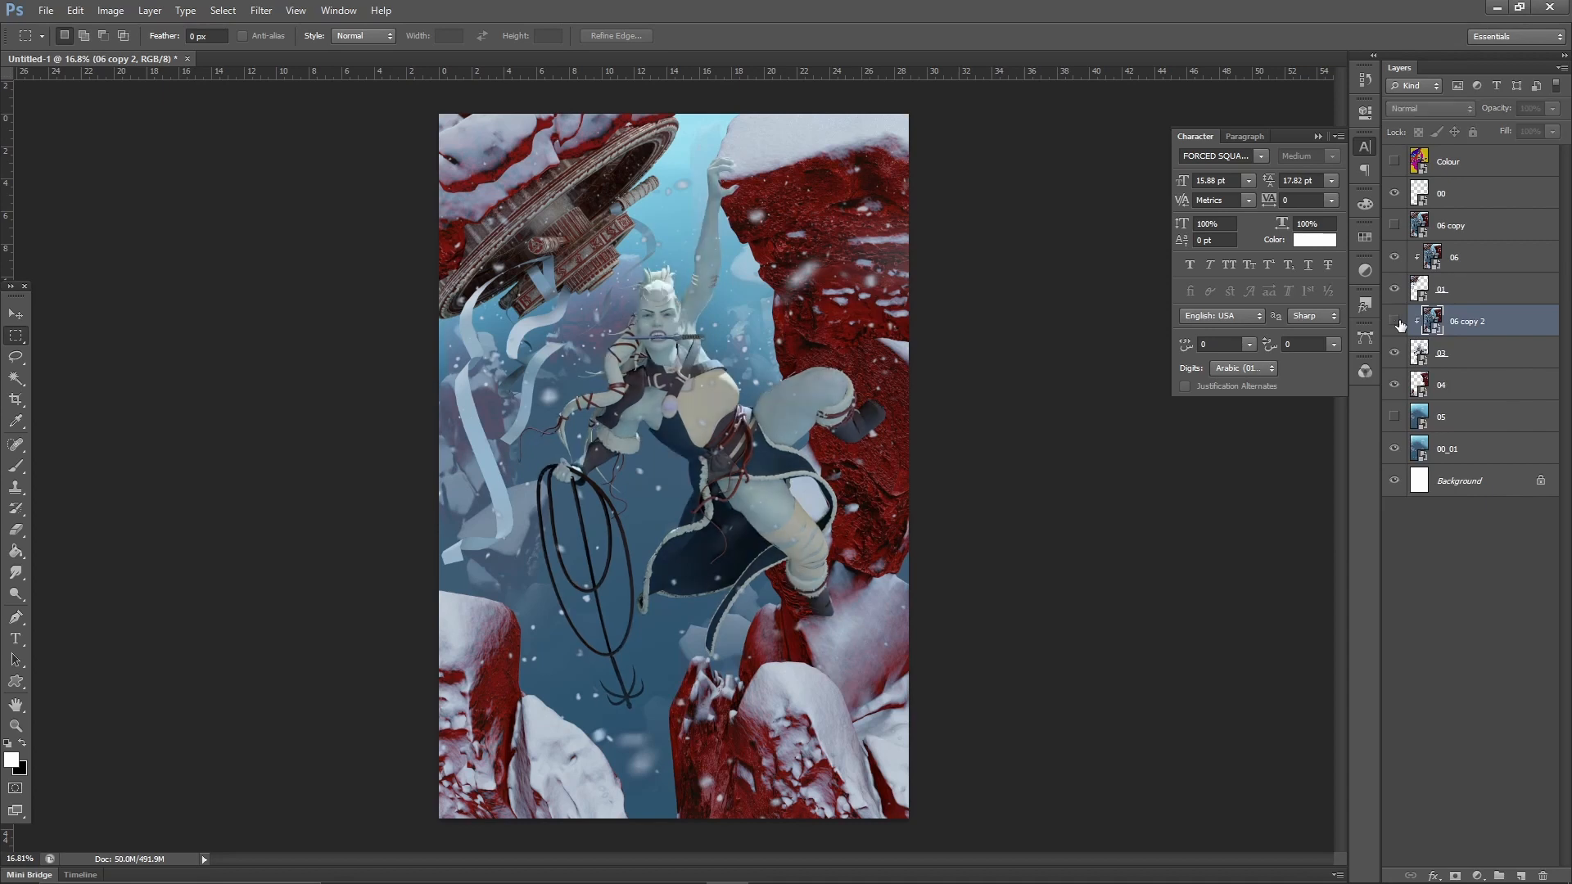
{"action": "left_click", "coordinate": [1396, 322]}
{"action": "left_click", "coordinate": [1396, 321]}
{"action": "left_click", "coordinate": [1396, 321]}
{"action": "left_click", "coordinate": [1395, 322]}
Duplicate the 06 copy clipped to 03, move the duplicate directly above layer 04 and clip it to 04.
{"action": "left_click_drag", "start_coordinate": [1473, 335], "coordinate": [1520, 875]}
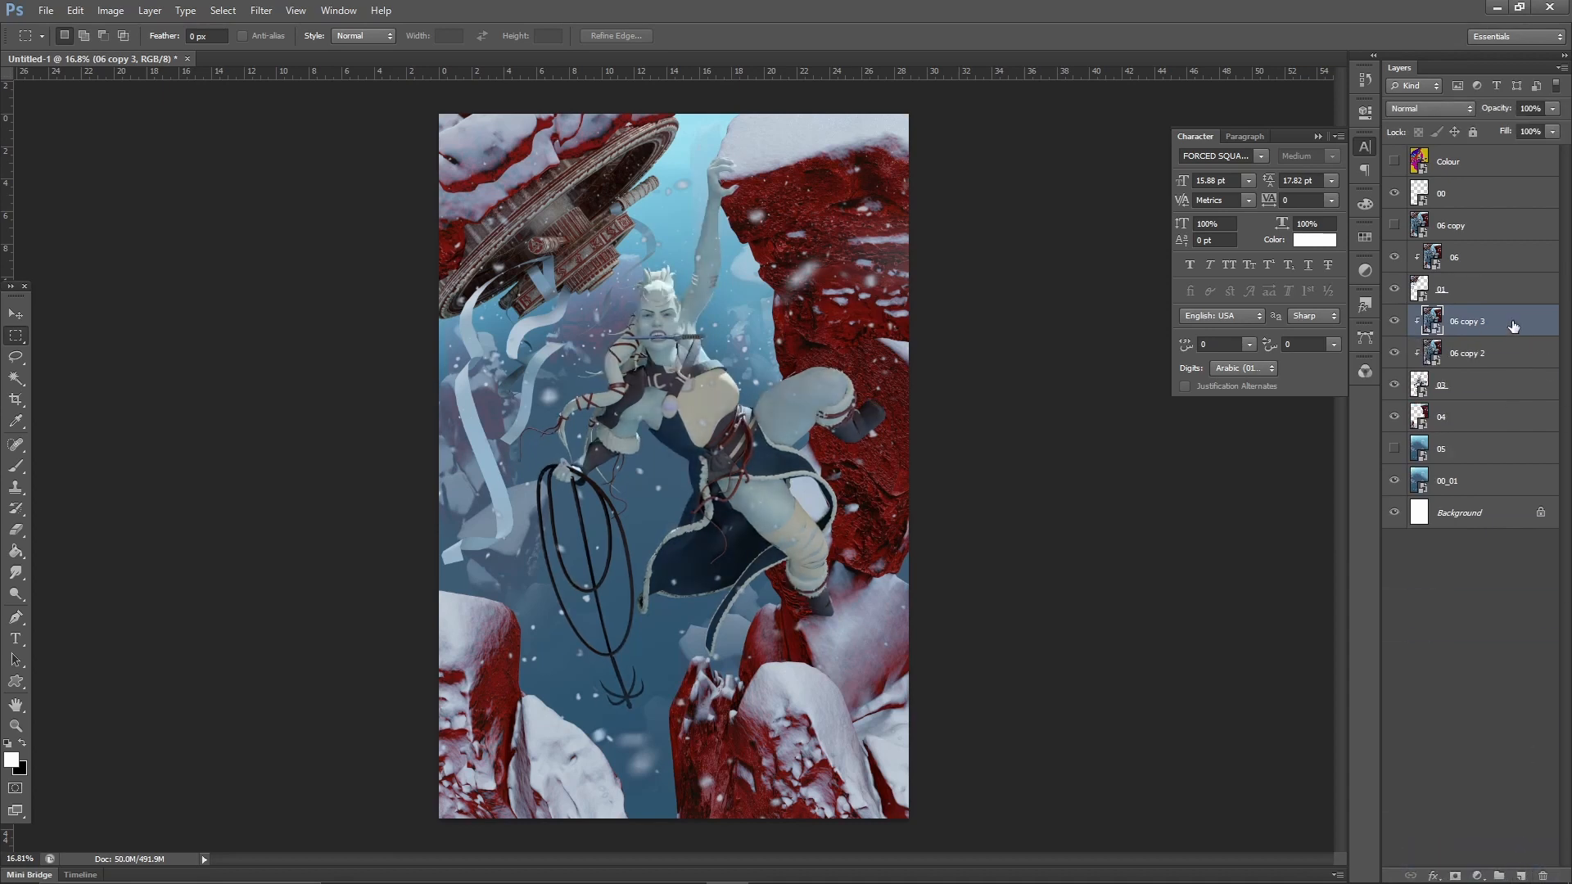
{"action": "left_click_drag", "start_coordinate": [1512, 326], "coordinate": [1495, 381]}
{"action": "right_click", "coordinate": [1480, 373]}
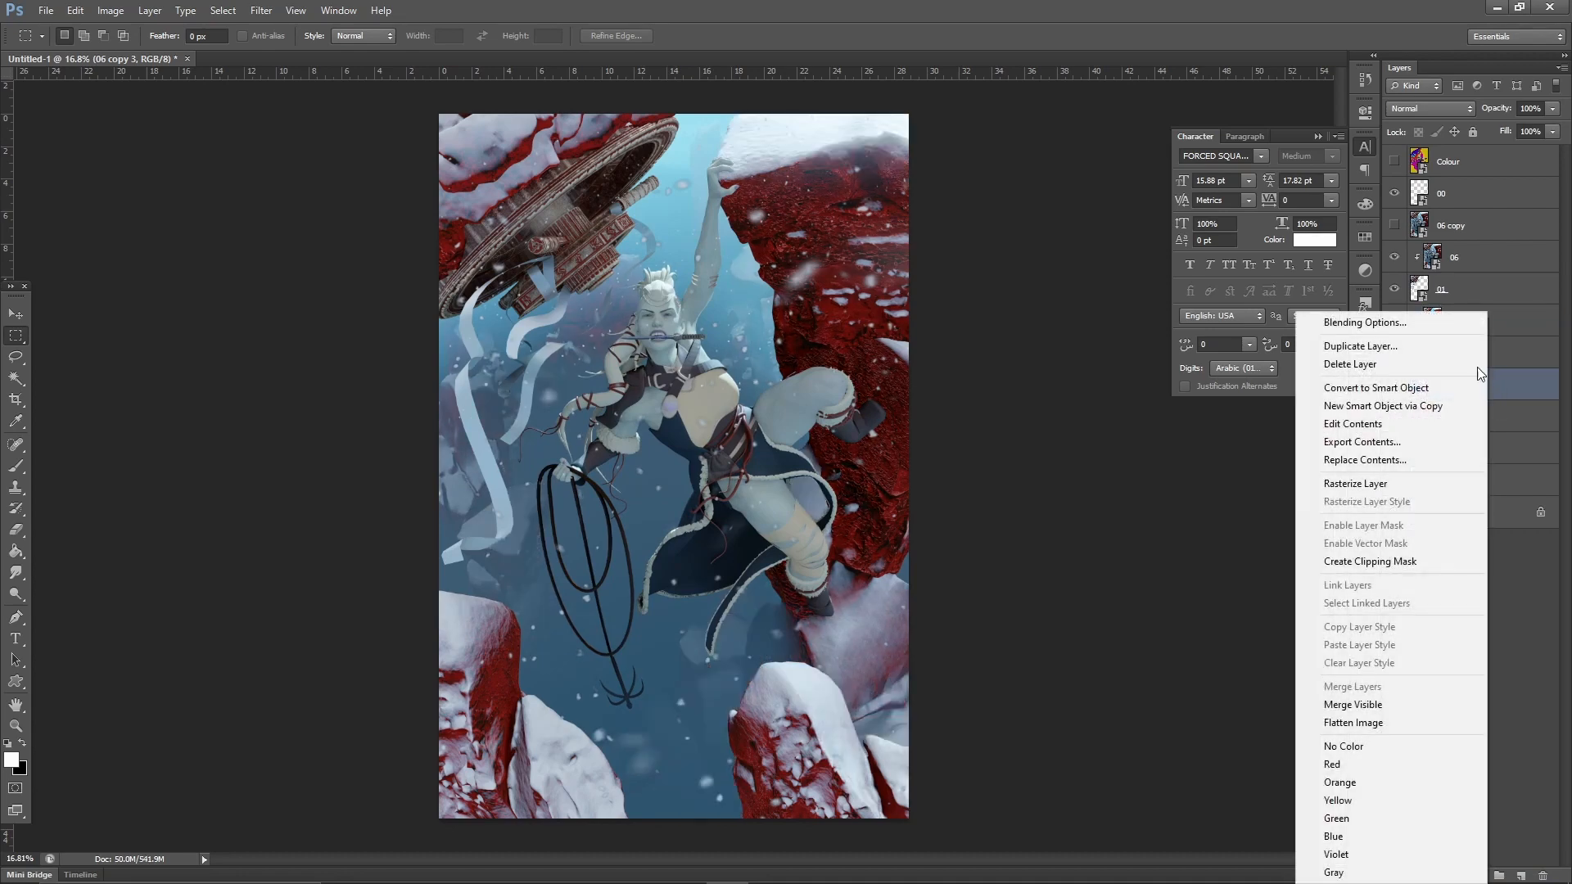
{"action": "left_click", "coordinate": [1394, 563]}
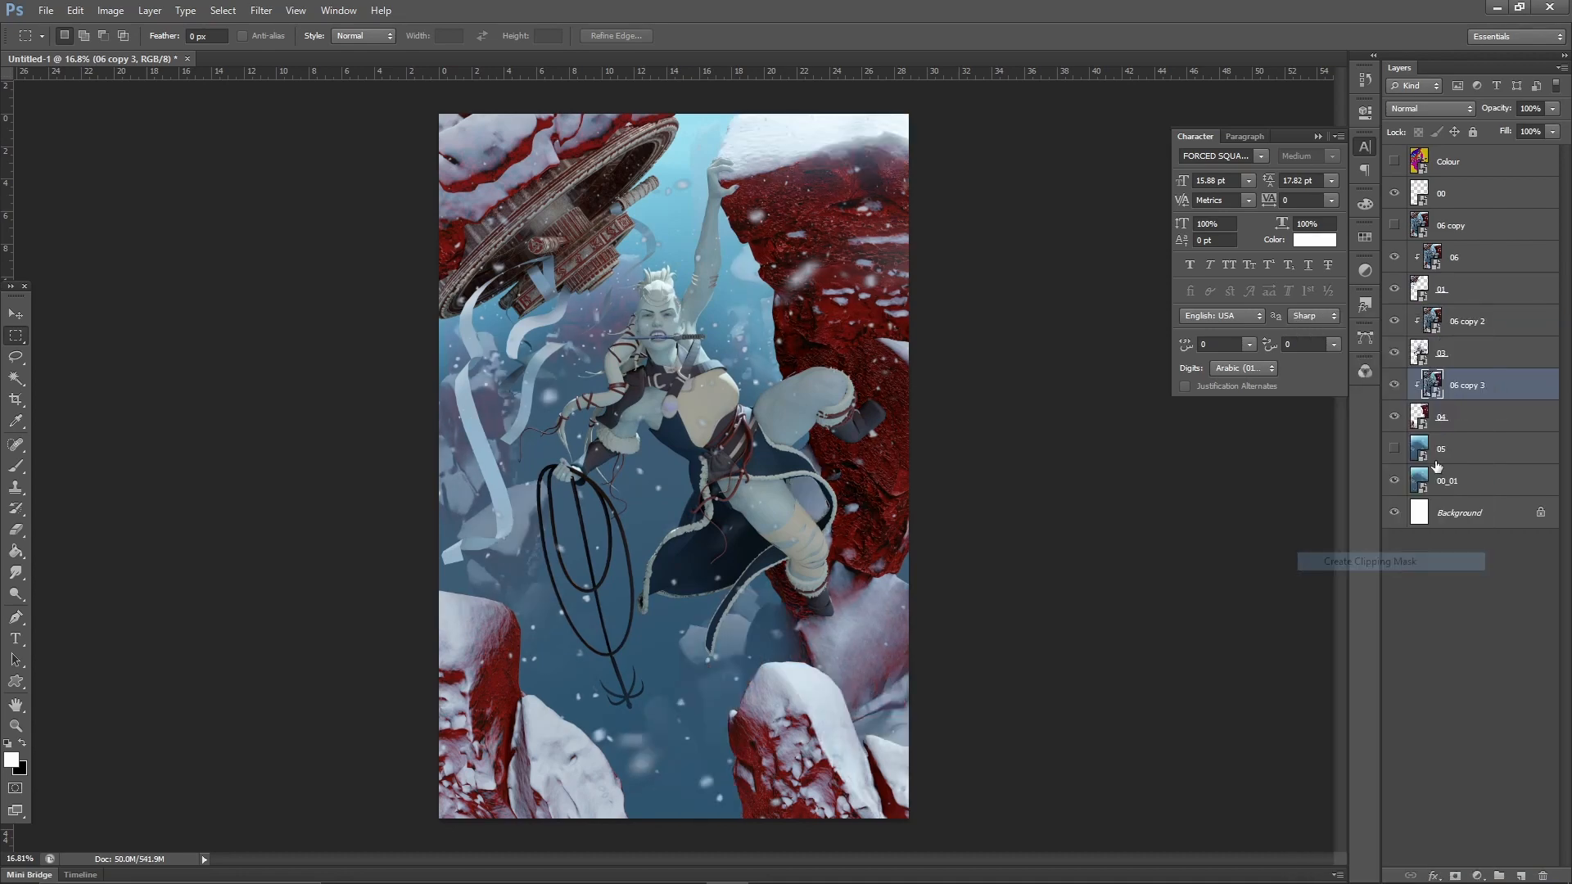
Compare the rocks with and without the 06 copy clipped to layer 04.
{"action": "left_click", "coordinate": [1394, 384]}
{"action": "left_click", "coordinate": [1394, 385]}
{"action": "left_click", "coordinate": [1394, 385]}
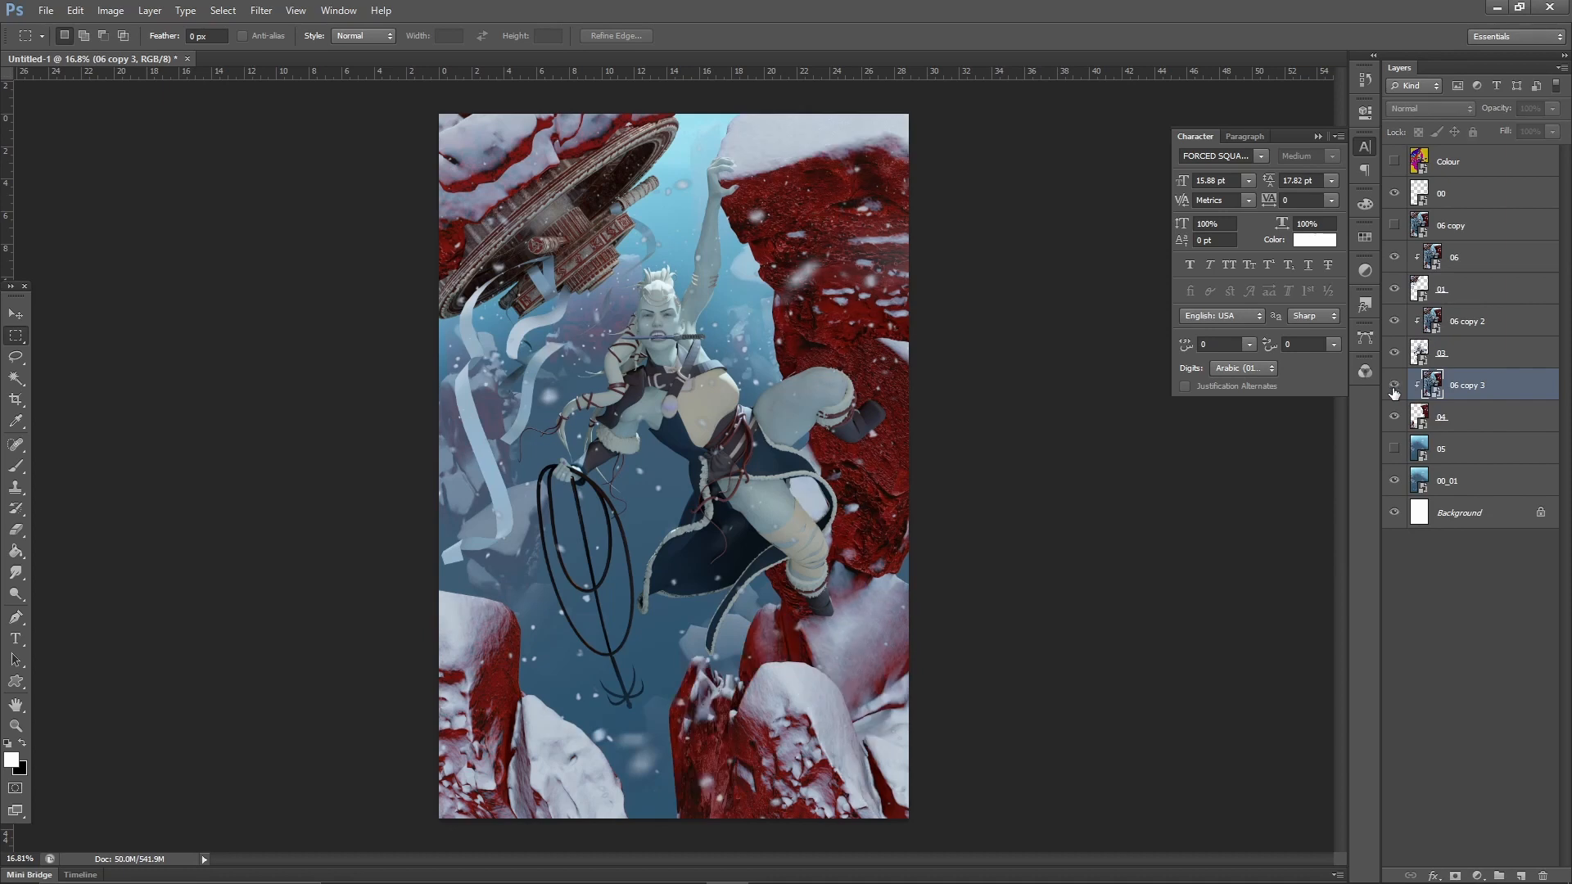
{"action": "left_click", "coordinate": [1394, 385]}
{"action": "left_click", "coordinate": [1394, 385]}
{"action": "left_click", "coordinate": [1394, 385]}
{"action": "left_click", "coordinate": [1394, 384]}
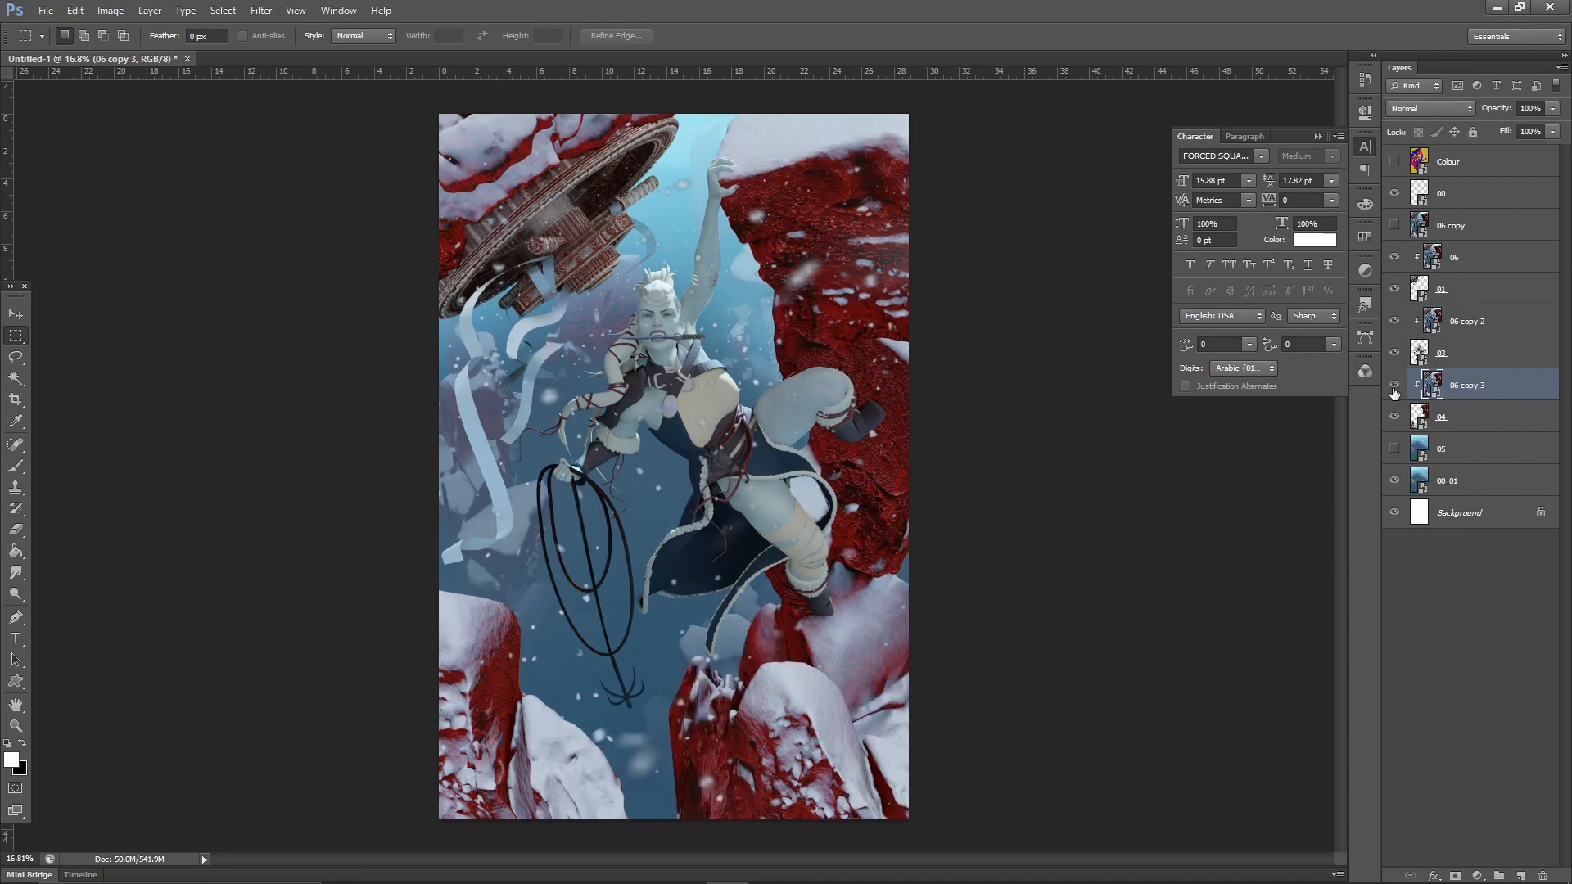
{"action": "left_click", "coordinate": [1394, 385]}
Duplicate the 06 copy clipped to 04 and place the duplicate unclipped between layers 04 and 05.
{"action": "left_click_drag", "start_coordinate": [1483, 388], "coordinate": [1524, 872]}
{"action": "left_click_drag", "start_coordinate": [1513, 403], "coordinate": [1483, 473]}
{"action": "left_click", "coordinate": [1394, 450]}
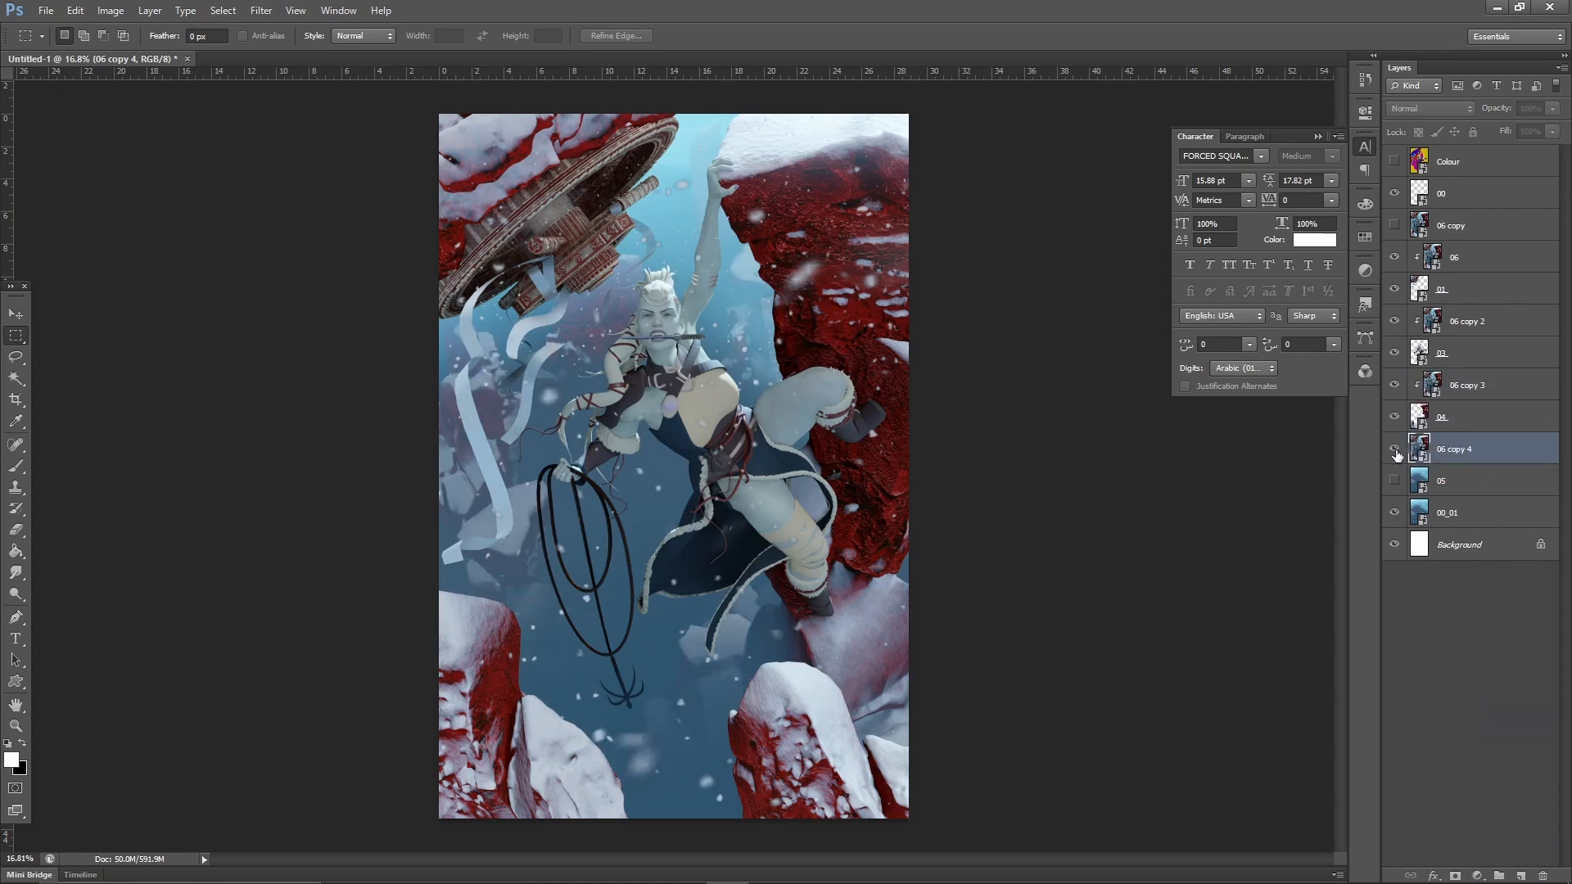
Compare the background with and without the unclipped 06 copy above layer 05.
{"action": "left_click", "coordinate": [1393, 449]}
{"action": "left_click", "coordinate": [1394, 449]}
{"action": "left_click", "coordinate": [1394, 450]}
{"action": "left_click", "coordinate": [1393, 450]}
{"action": "left_click", "coordinate": [1394, 449]}
{"action": "left_click", "coordinate": [1394, 449]}
{"action": "left_click", "coordinate": [1394, 449]}
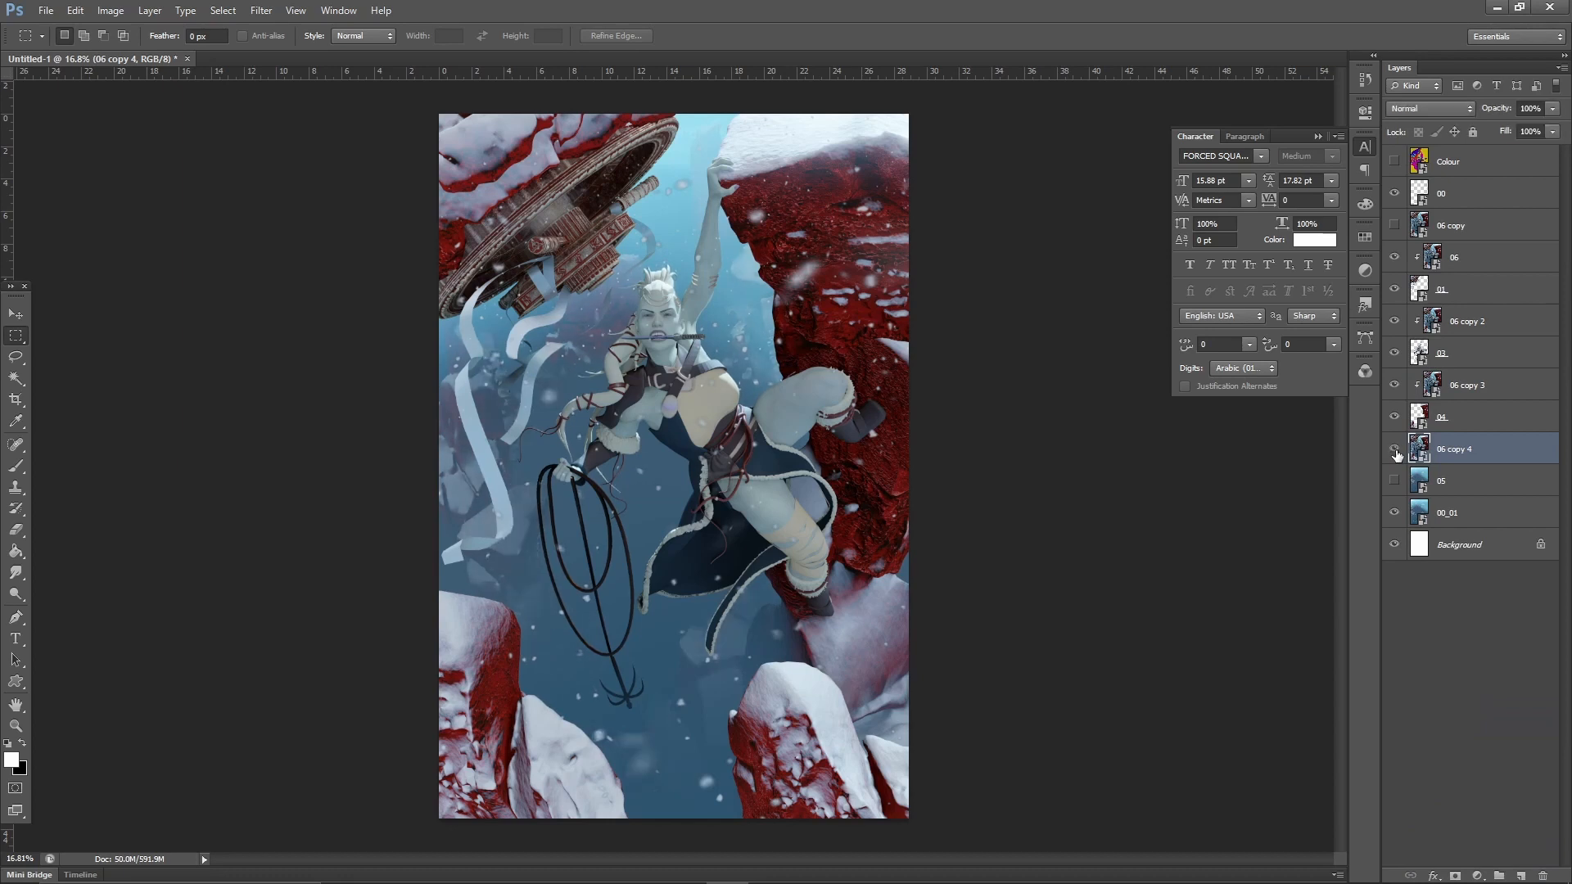
{"action": "left_click", "coordinate": [1394, 449]}
{"action": "left_click", "coordinate": [1394, 450]}
{"action": "left_click", "coordinate": [1394, 449]}
{"action": "left_click", "coordinate": [1393, 449]}
Merge the clipped 06 layer with its base layer 01 into a single layer.
{"action": "left_click", "coordinate": [1473, 299]}
{"action": "left_click", "coordinate": [1470, 260]}
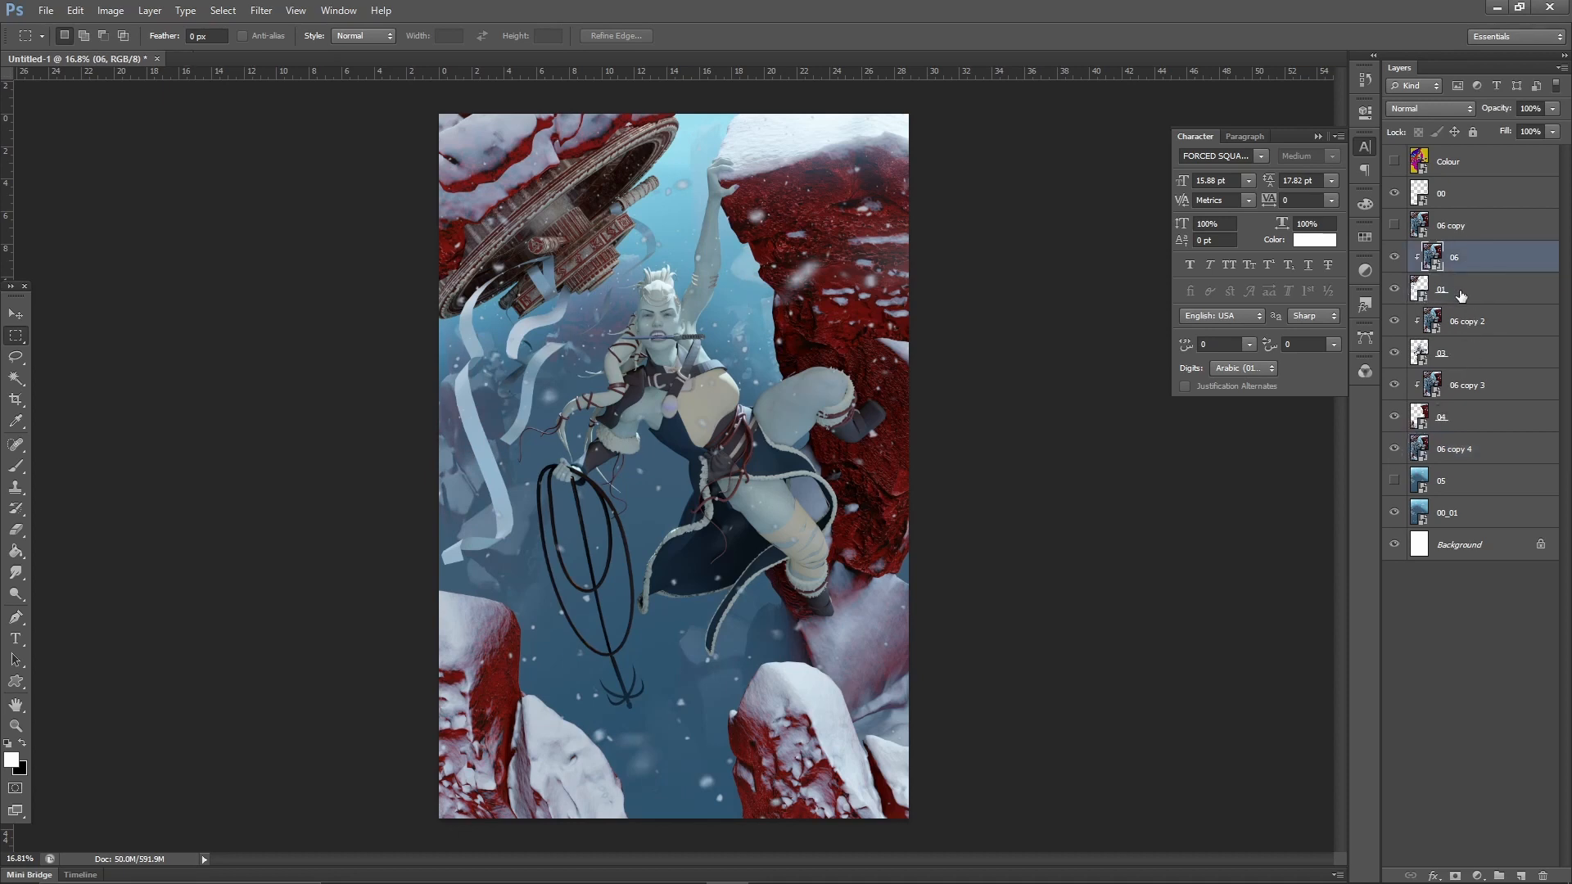
{"action": "left_click", "coordinate": [1461, 296], "text": "ctrl"}
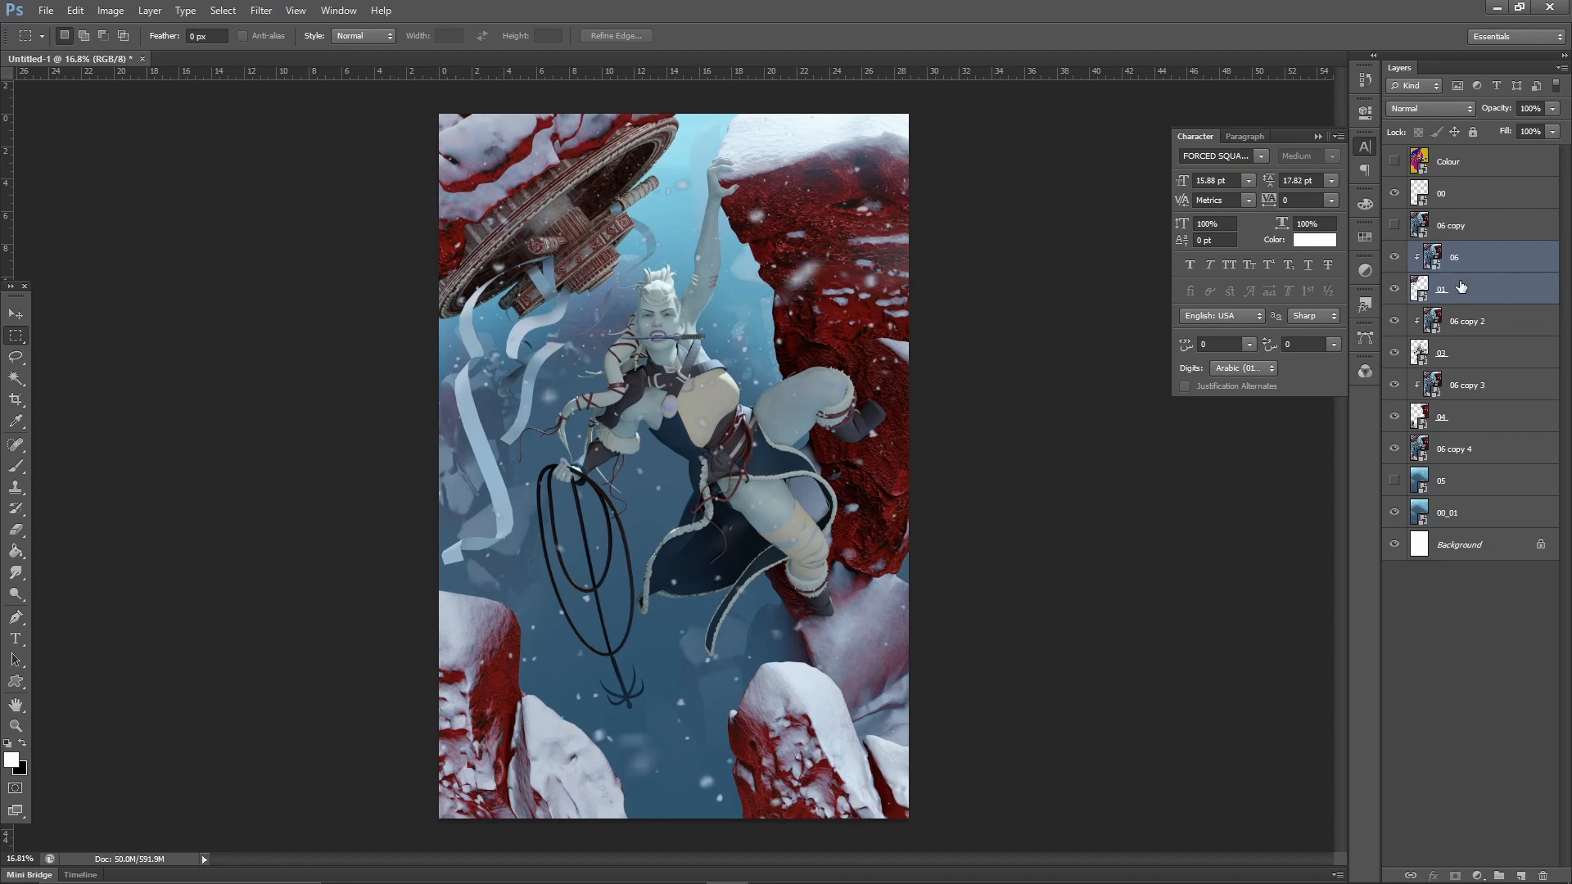
{"action": "key", "text": "ctrl+e"}
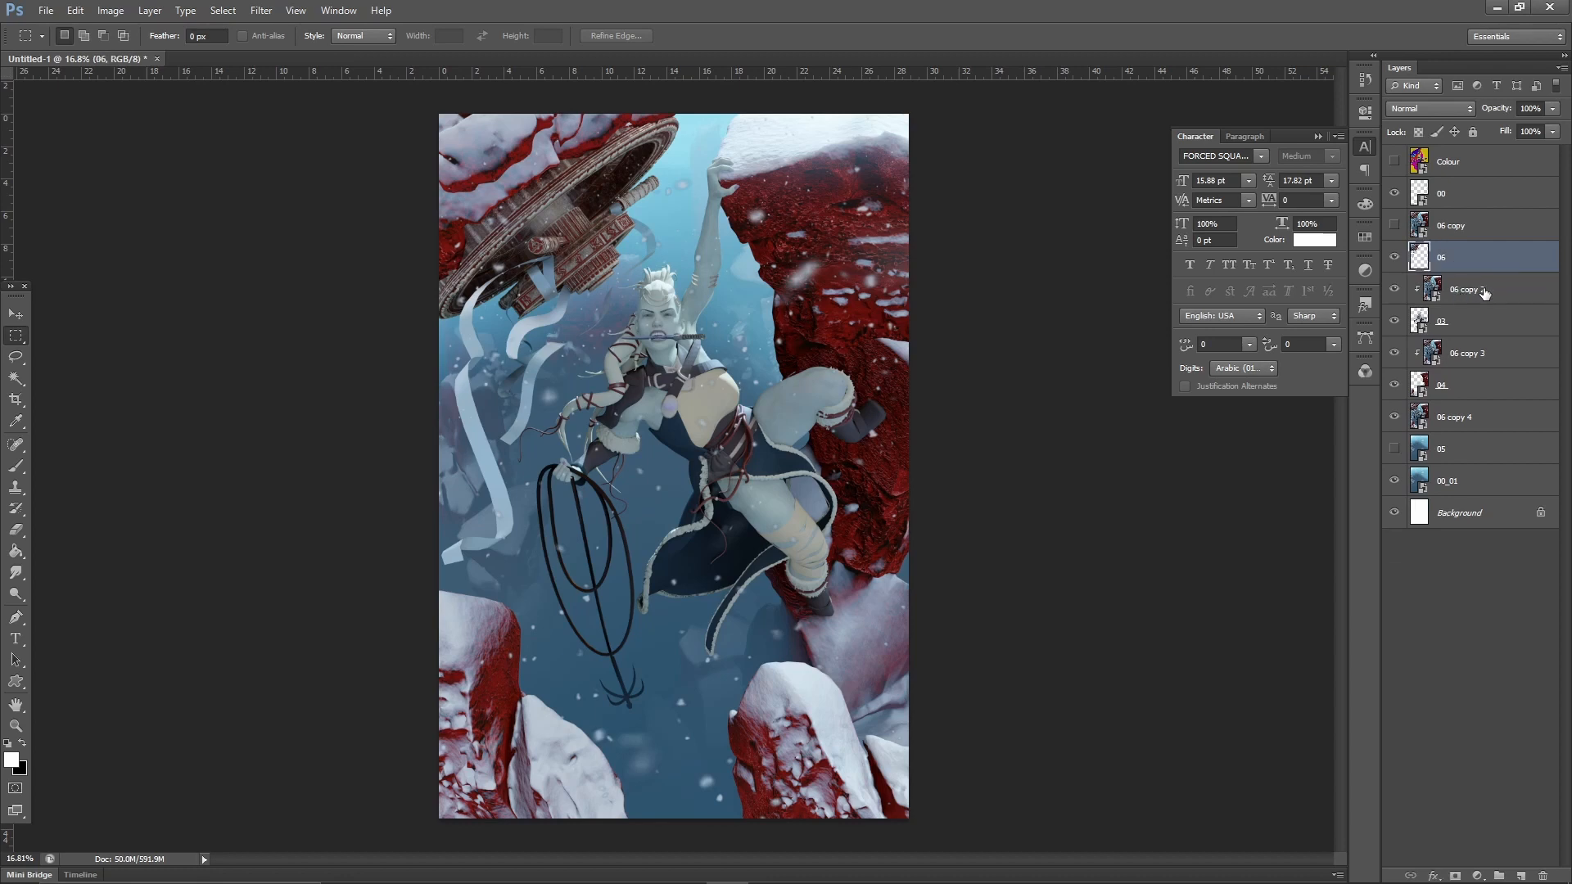
Merge the clipped 06 copy 2 into layer 03 and the clipped 06 copy 3 into layer 04.
{"action": "left_click", "coordinate": [1484, 291]}
{"action": "left_click", "coordinate": [1469, 327], "text": "ctrl"}
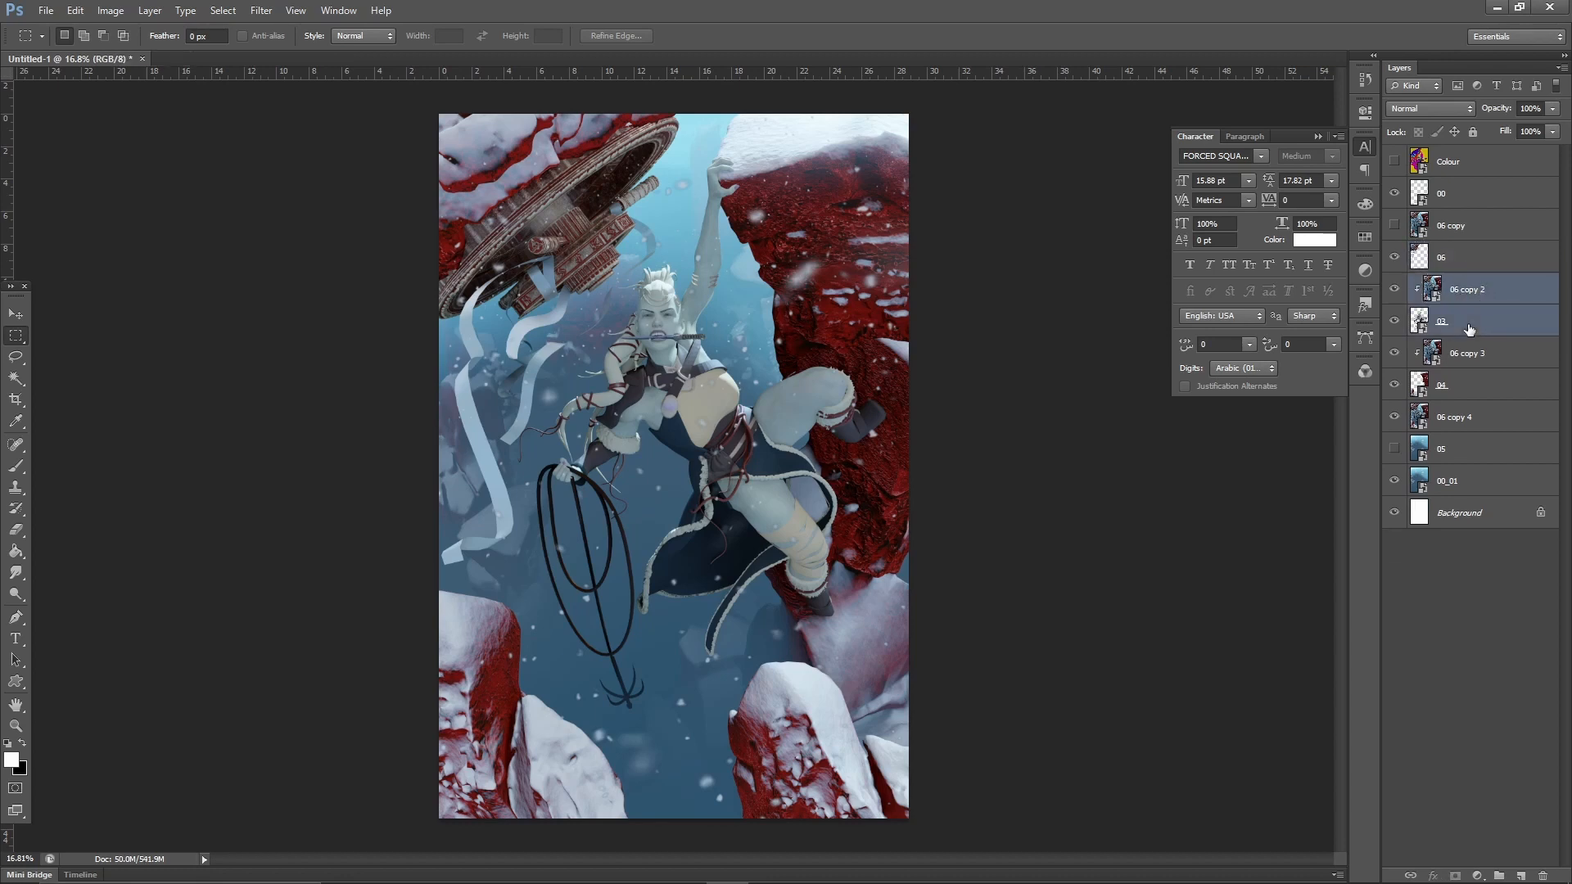
{"action": "key", "text": "ctrl+e"}
{"action": "left_click", "coordinate": [1469, 323]}
{"action": "left_click", "coordinate": [1471, 358], "text": "ctrl"}
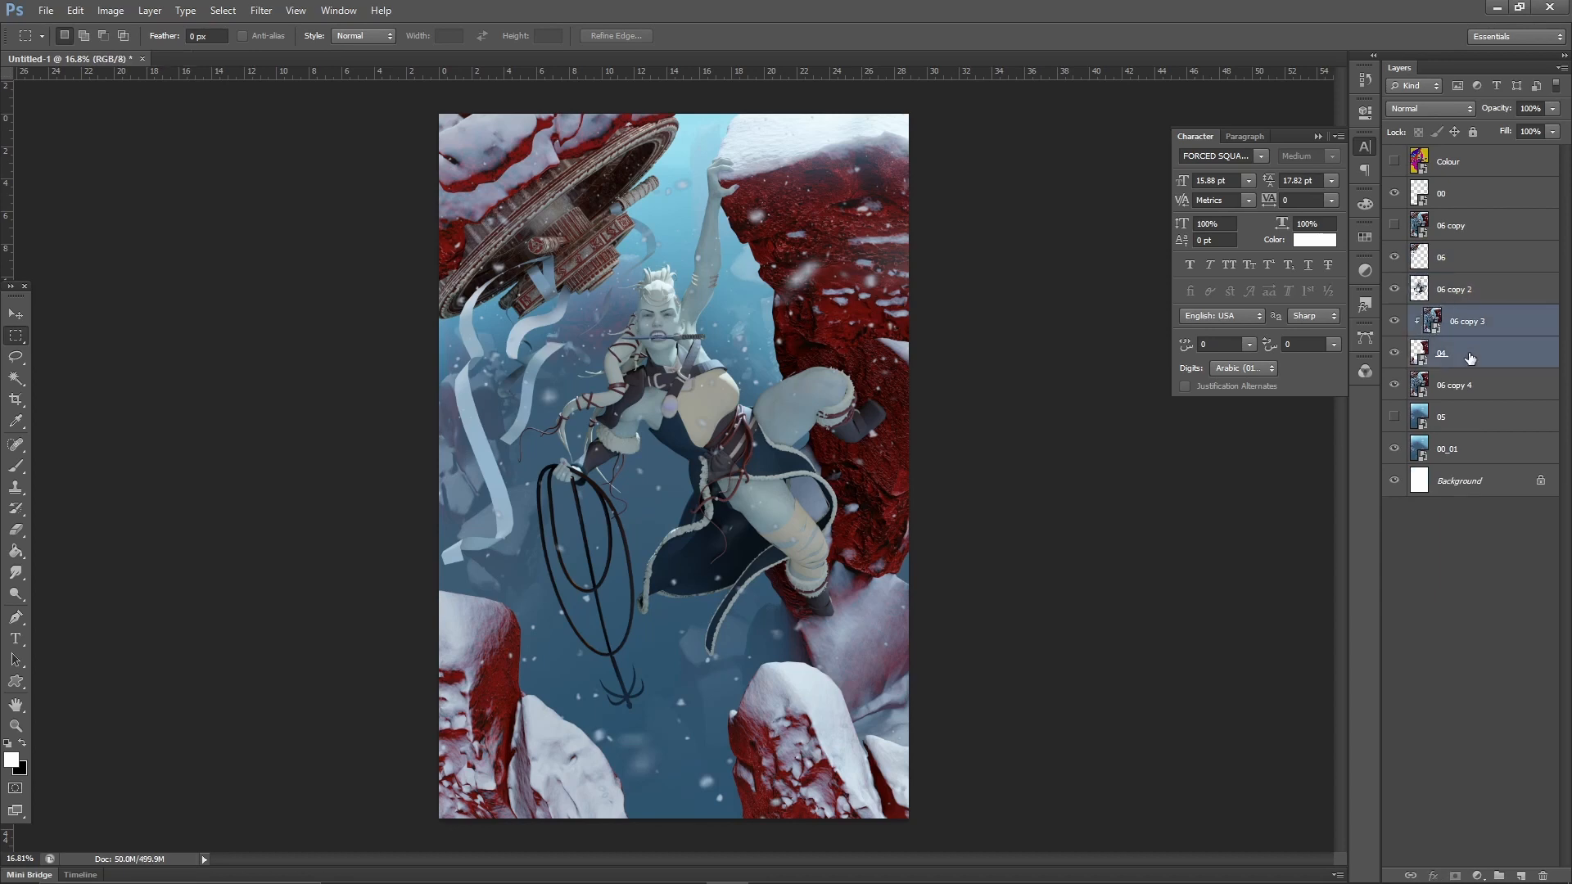
{"action": "key", "text": "ctrl+e"}
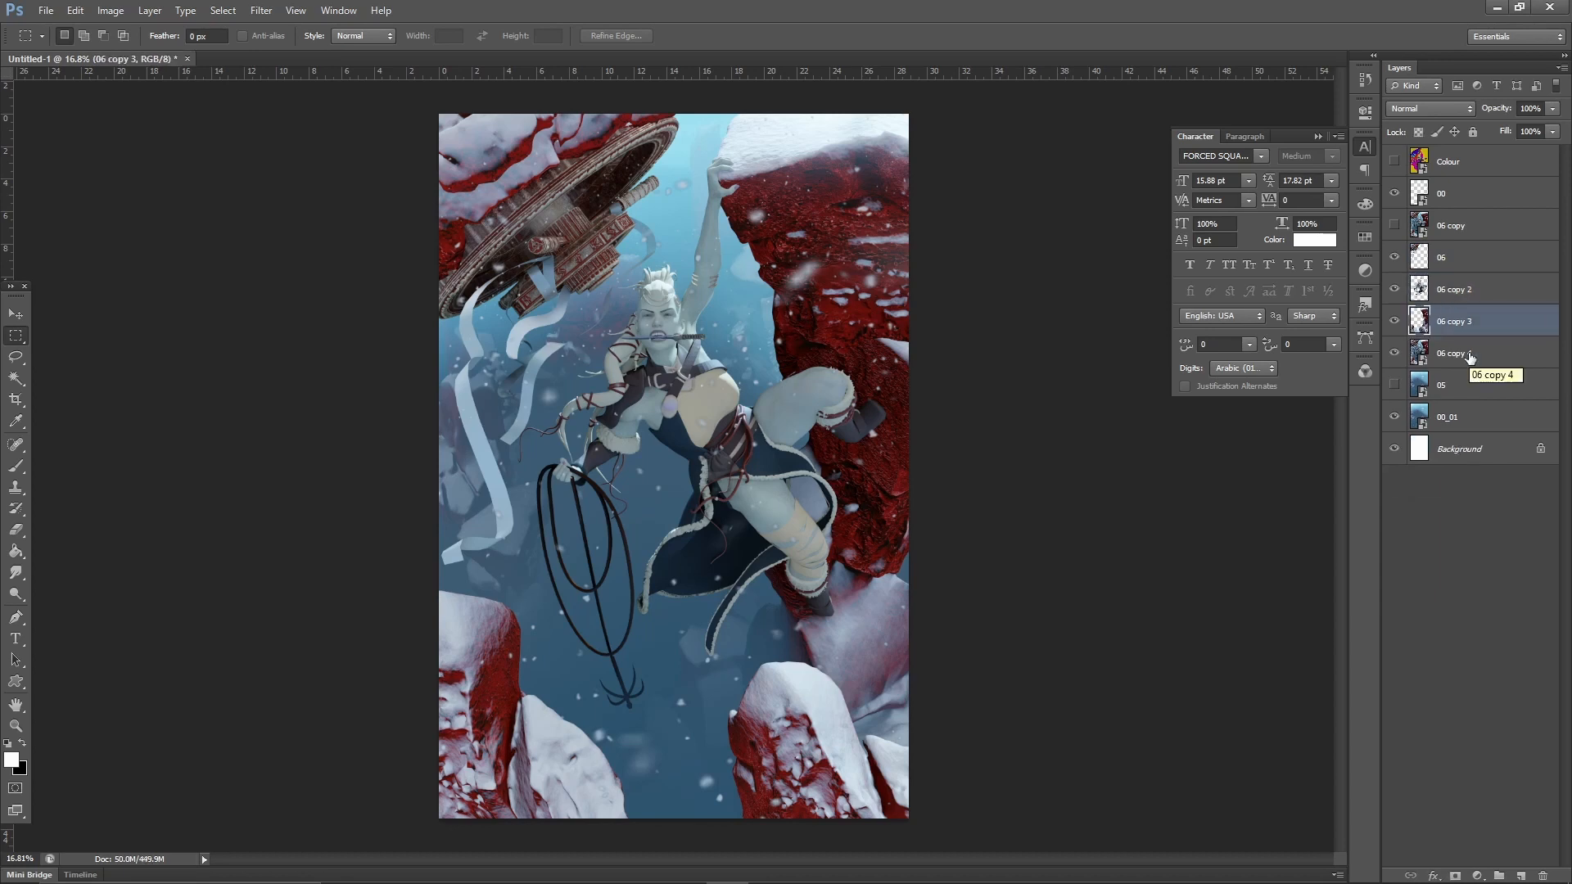
Compare the image with and without the 06 copy layer, and hide the 06 copy 4 layer.
{"action": "left_click", "coordinate": [1403, 360]}
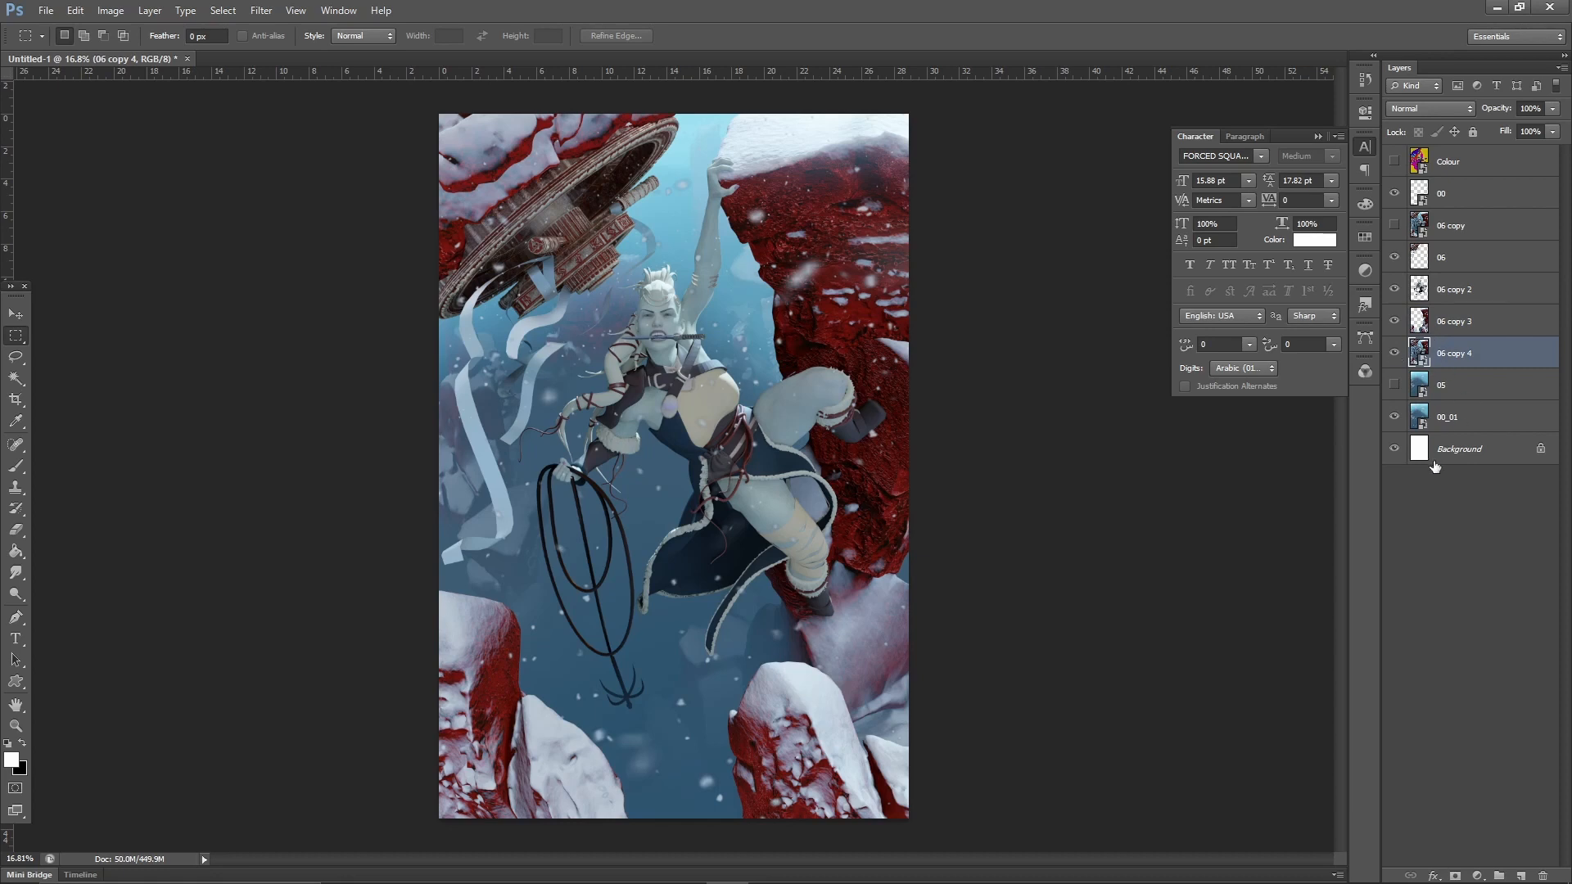
{"action": "left_click", "coordinate": [1428, 226]}
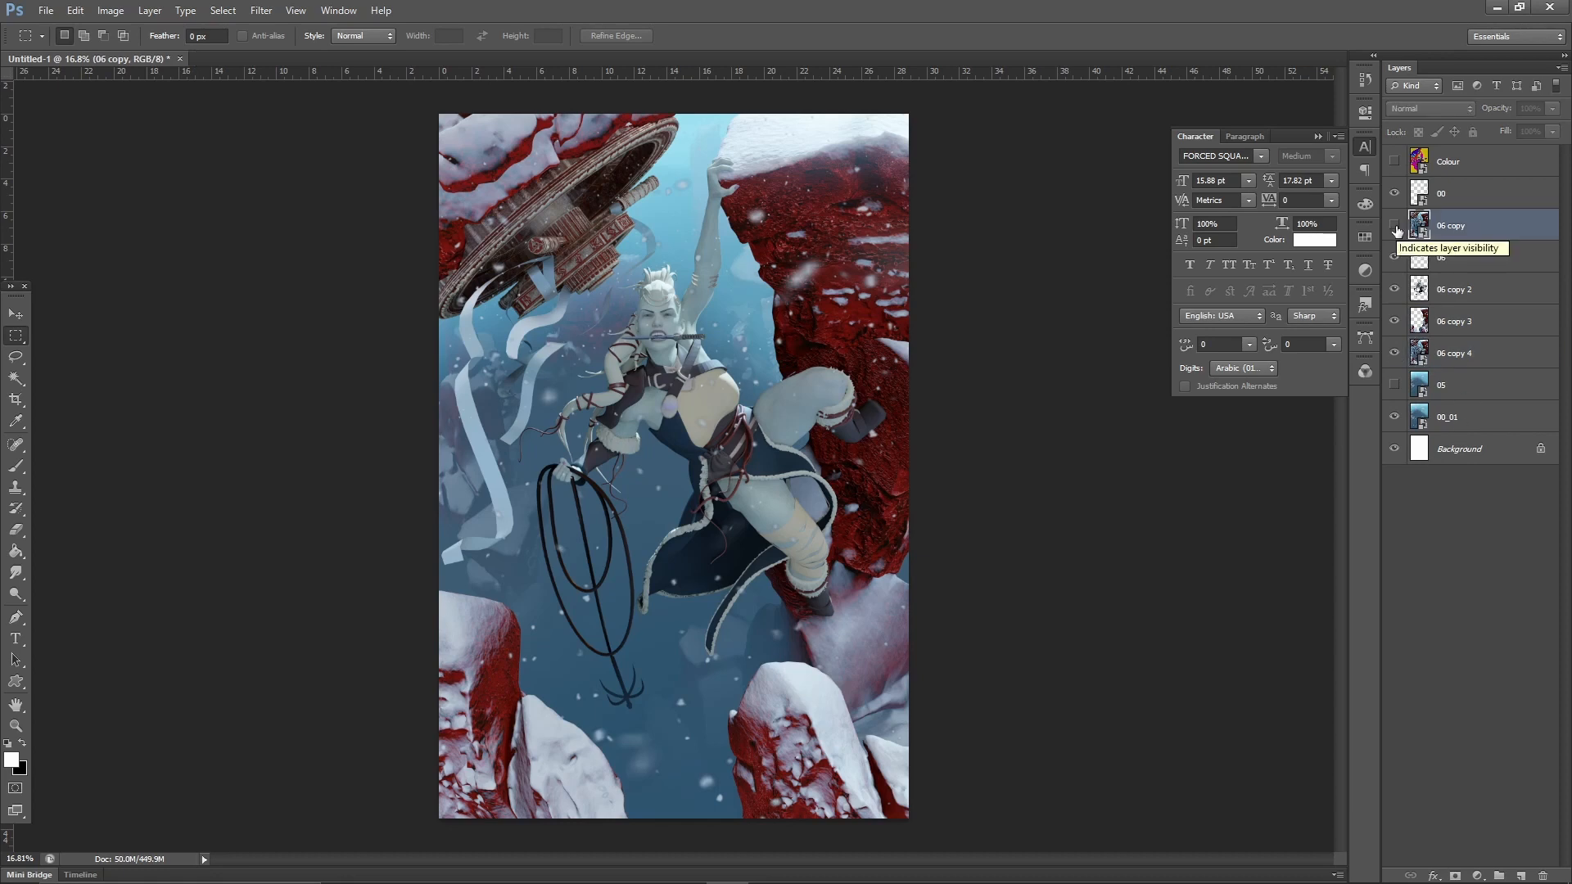
{"action": "left_click", "coordinate": [1396, 230]}
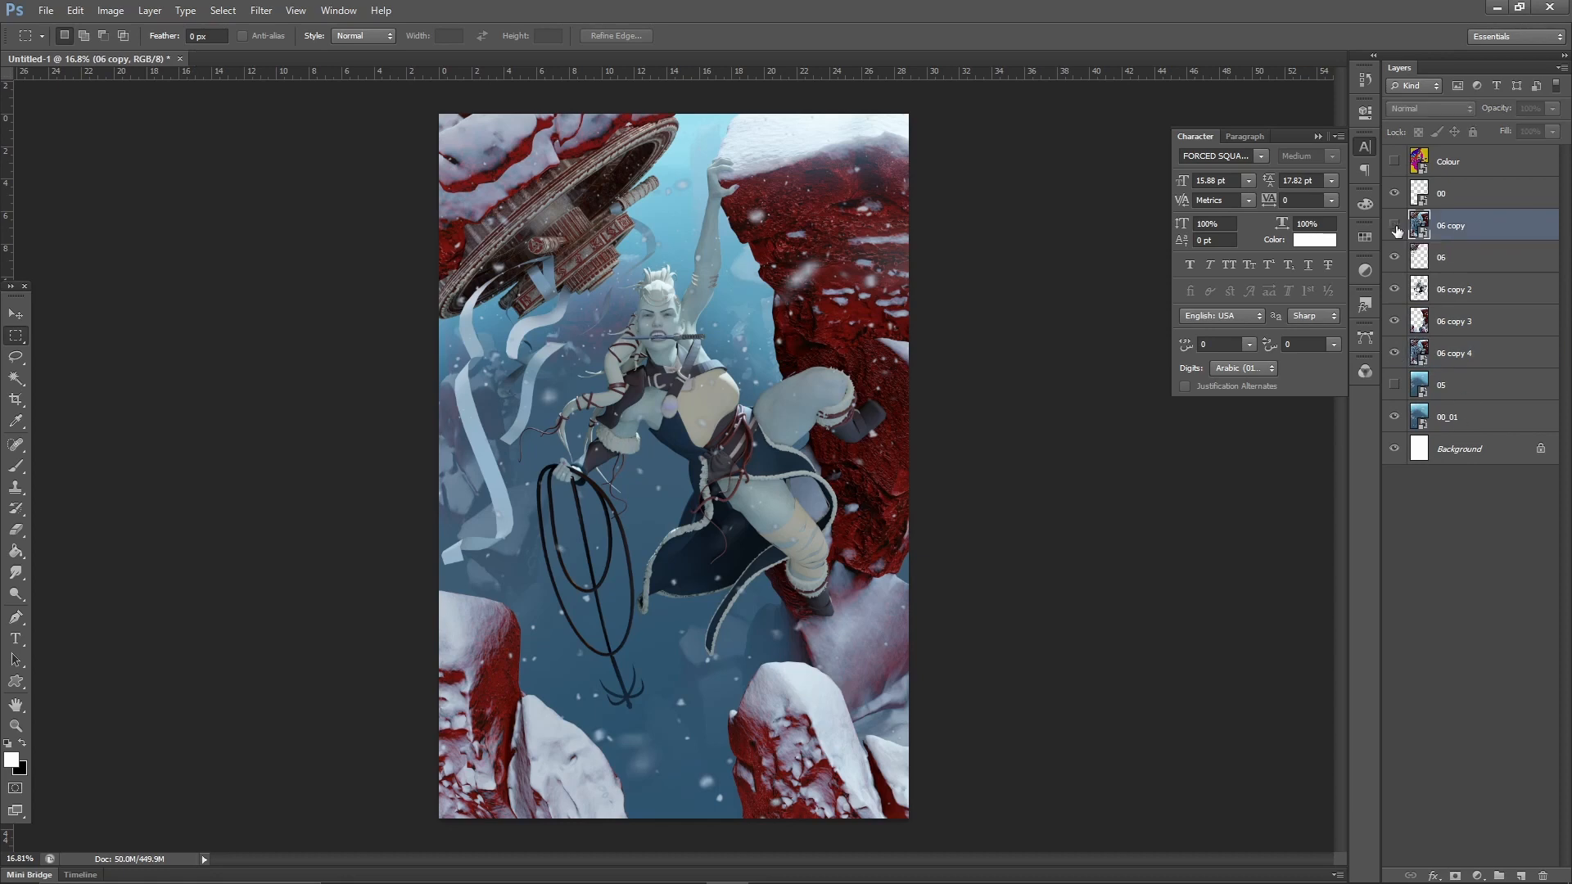
{"action": "left_click", "coordinate": [1394, 226]}
{"action": "left_click", "coordinate": [1394, 226]}
{"action": "left_click", "coordinate": [1395, 227]}
{"action": "left_click", "coordinate": [1395, 228]}
{"action": "left_click", "coordinate": [1391, 267]}
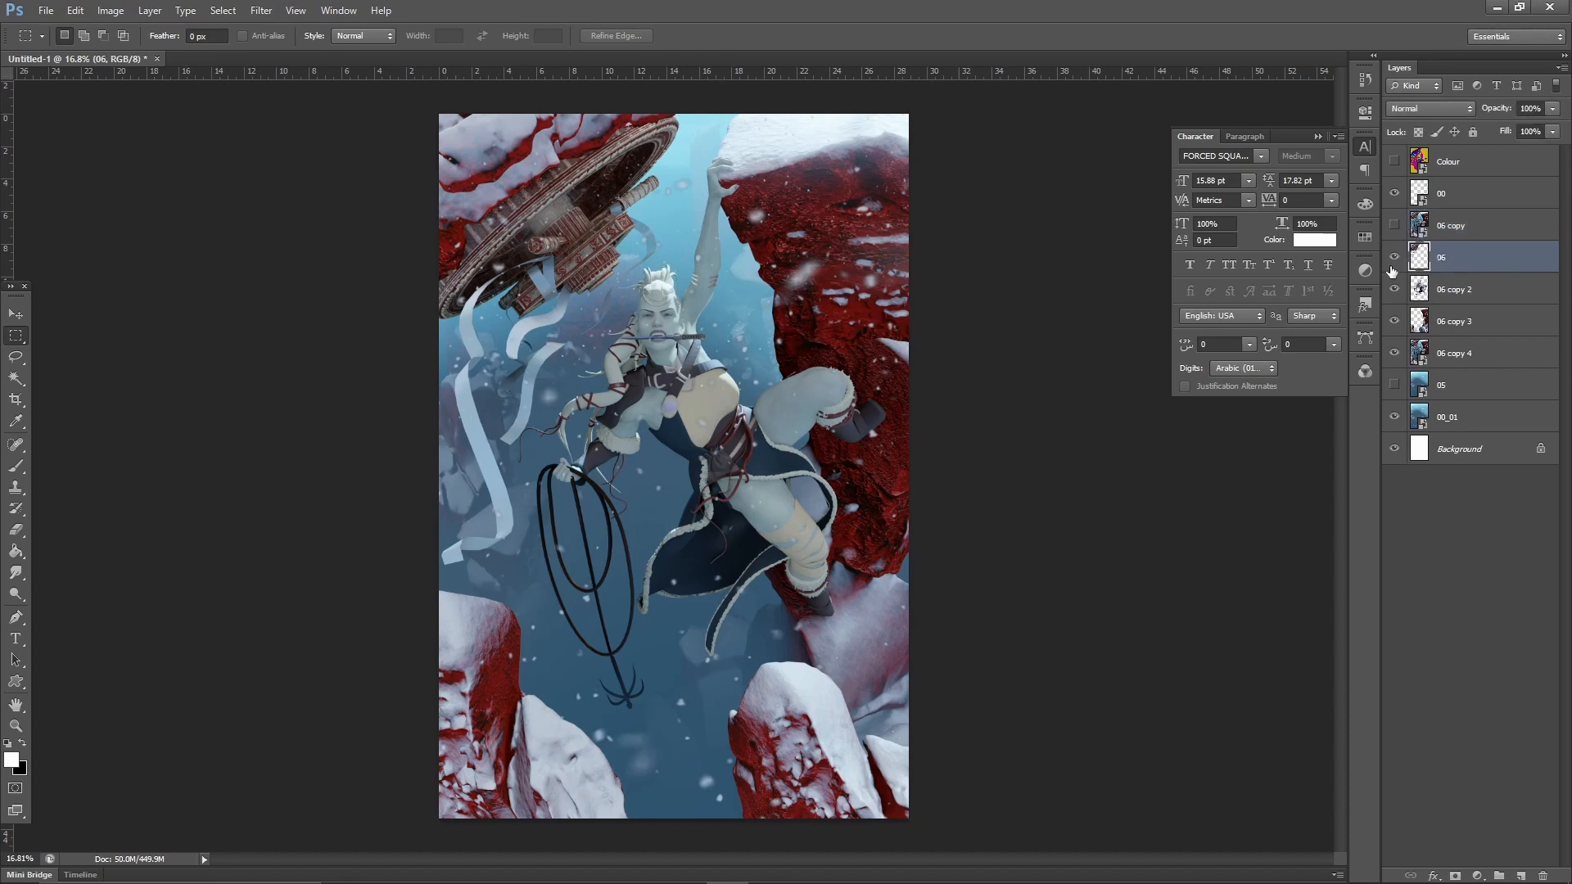
{"action": "left_click", "coordinate": [1395, 354]}
Check what layers 06, 06 copy 2 and 06 copy 3 contain, using their visibility and the outline of 06 copy 3.
{"action": "left_click", "coordinate": [1395, 257]}
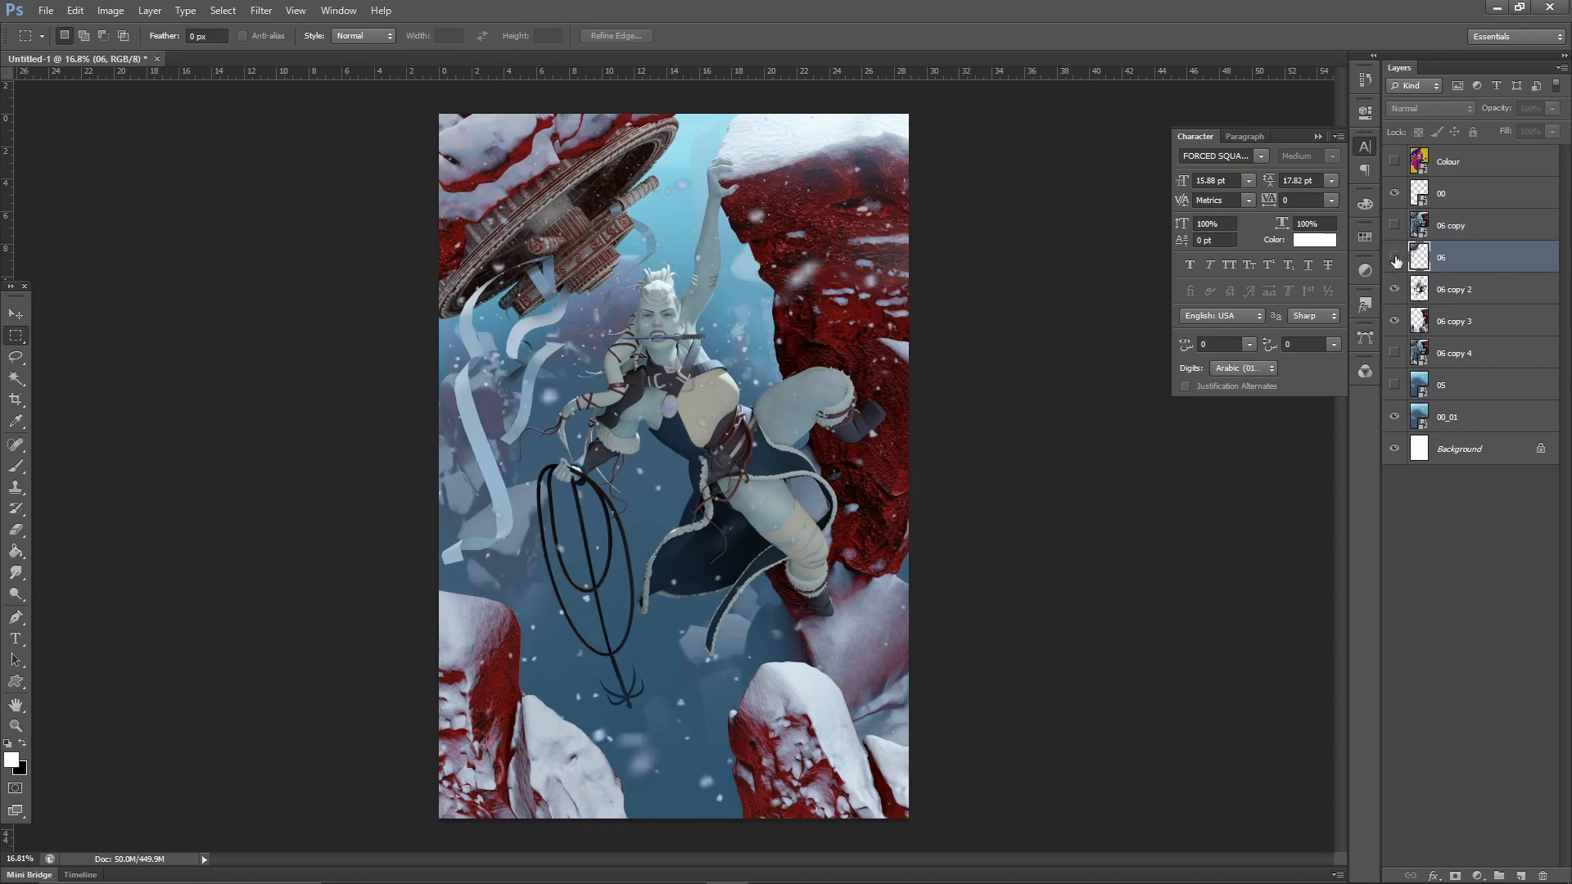
{"action": "left_click", "coordinate": [1395, 258]}
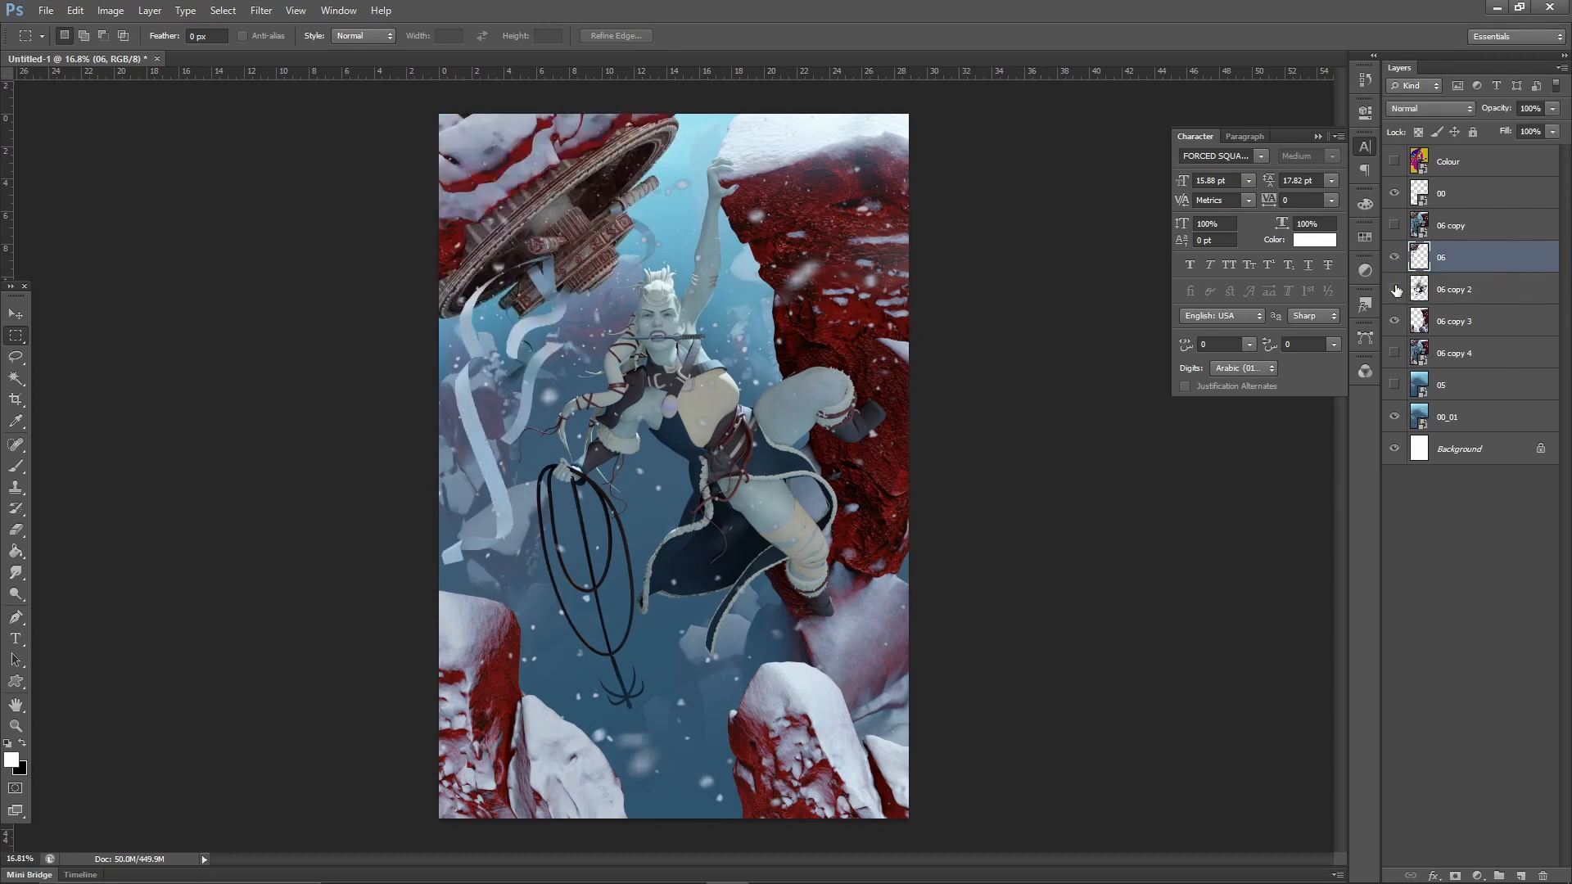
{"action": "left_click", "coordinate": [1395, 289]}
{"action": "left_click", "coordinate": [1394, 289]}
{"action": "left_click", "coordinate": [1395, 322]}
{"action": "left_click", "coordinate": [1395, 322]}
{"action": "left_click", "coordinate": [1418, 321], "text": "ctrl"}
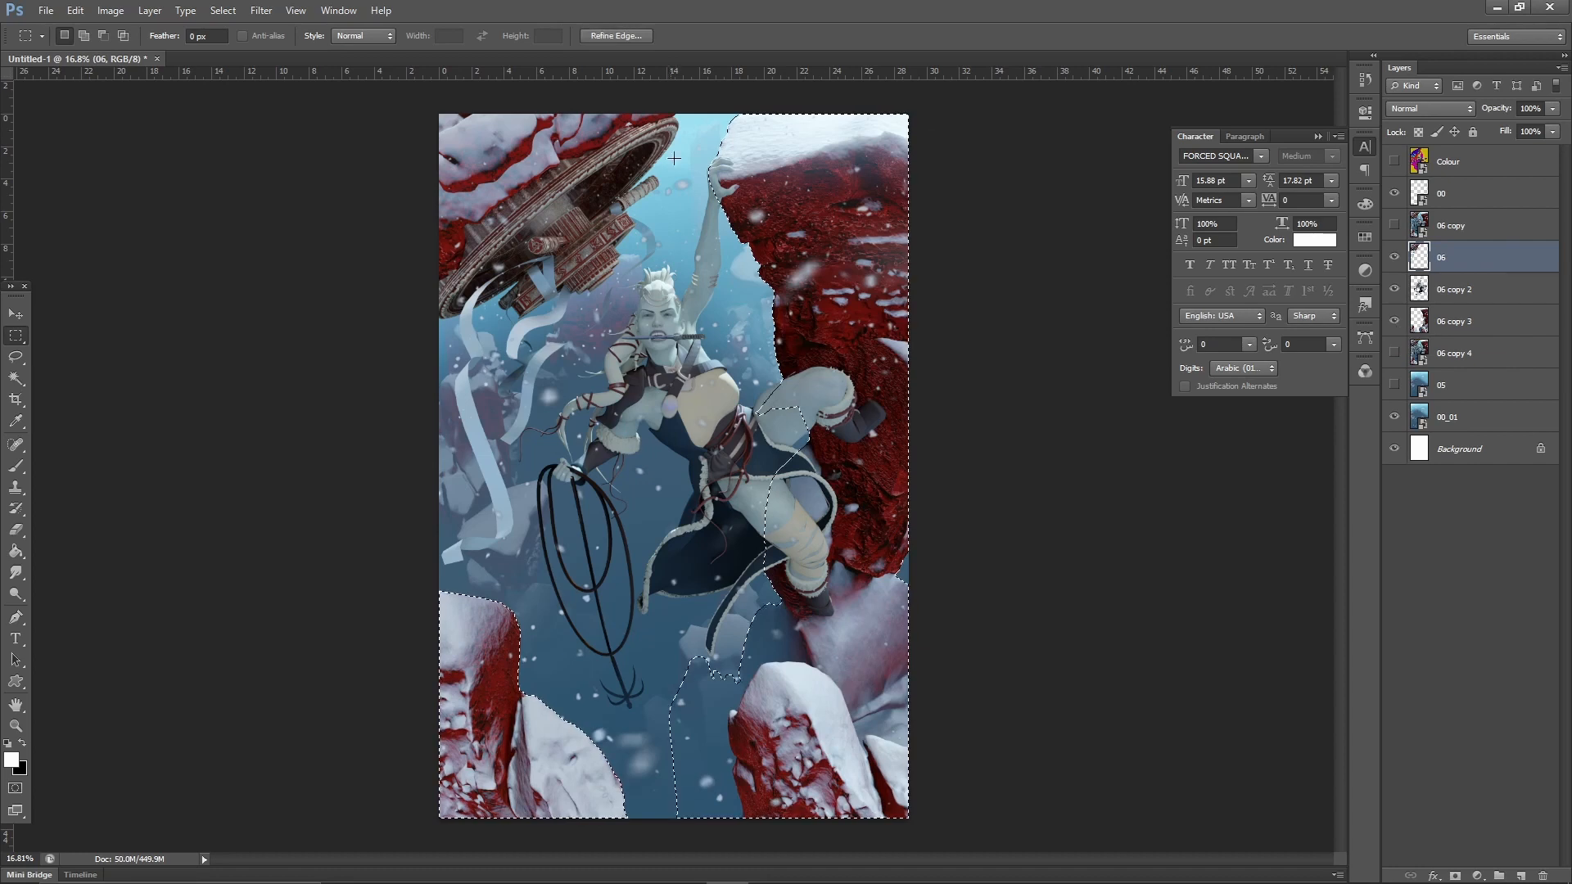
{"action": "key", "text": "ctrl+d"}
Lock the transparent pixels of the 06 copy 2 layer and set a bright magenta foreground colour for the Brush.
{"action": "left_click", "coordinate": [1447, 291]}
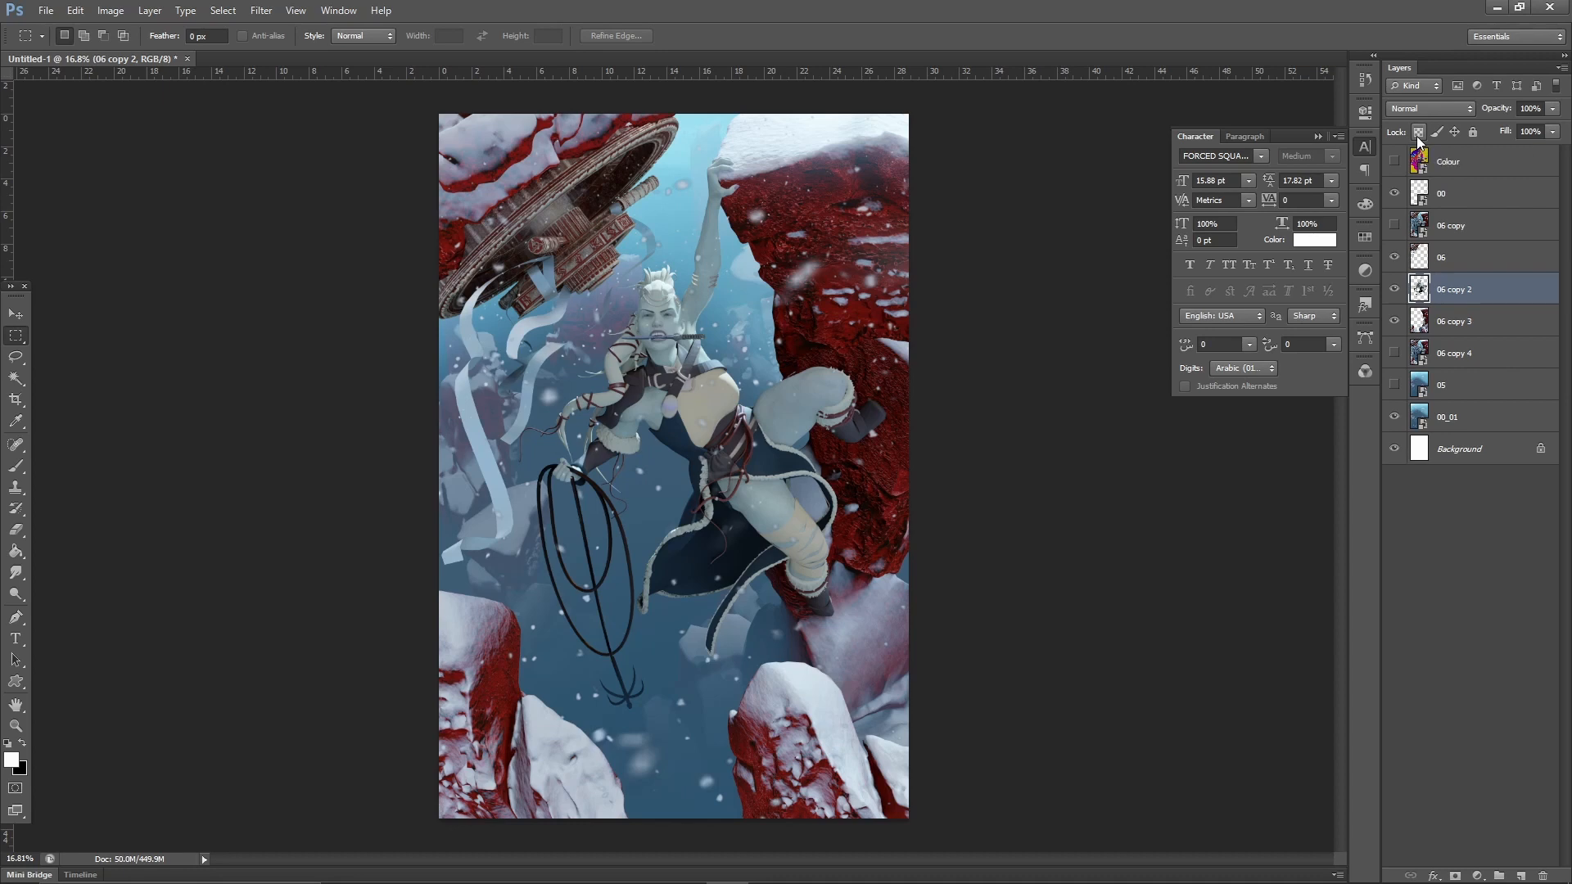
{"action": "left_click", "coordinate": [1417, 132]}
{"action": "key", "text": "i"}
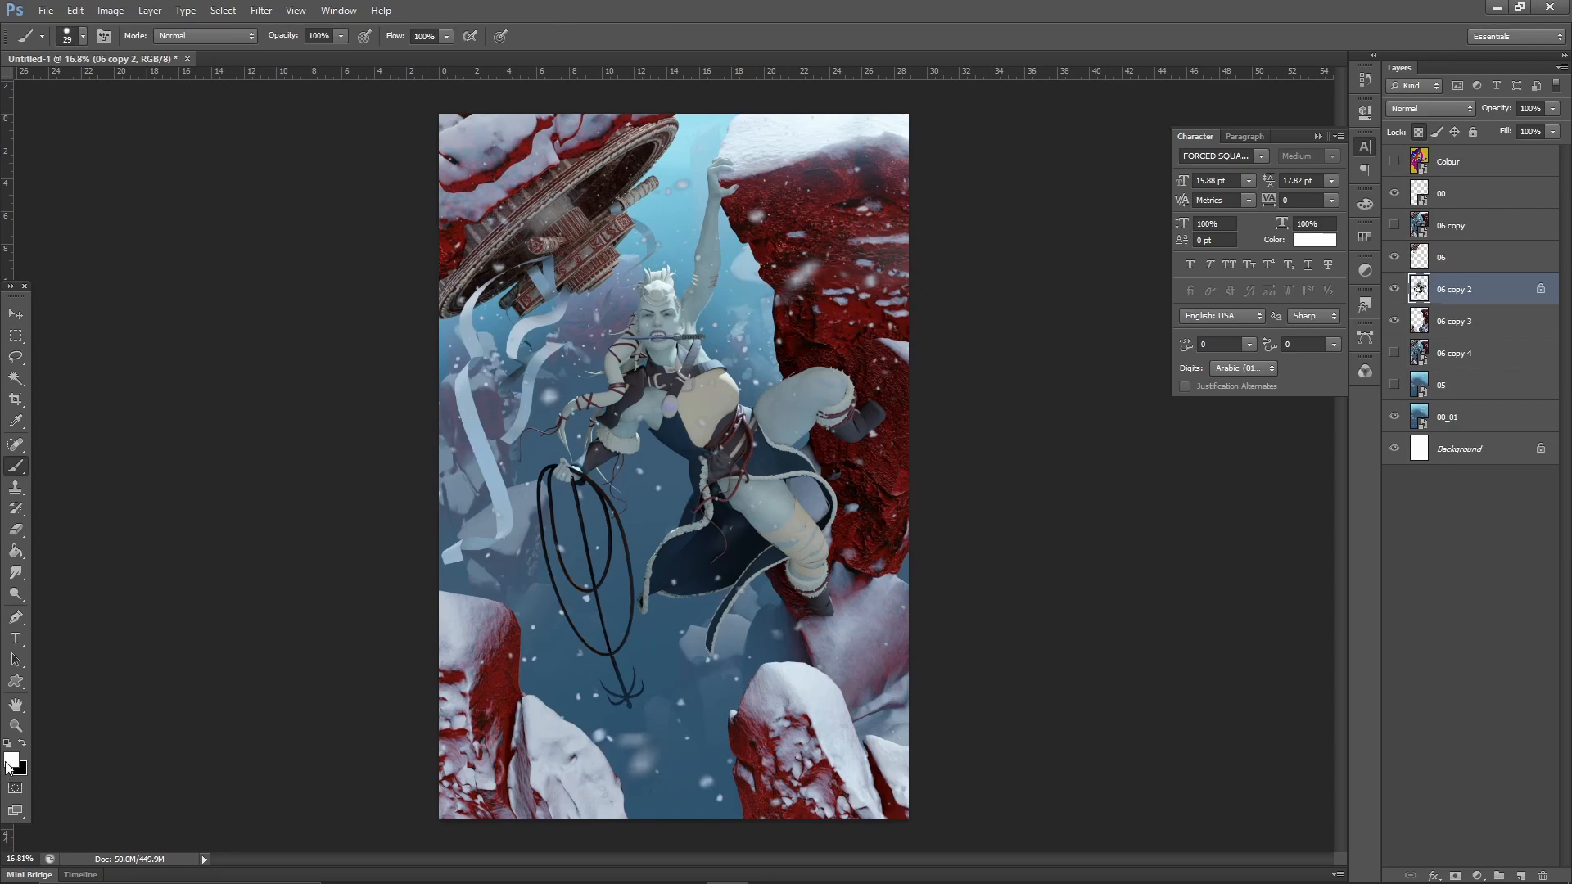
{"action": "left_click", "coordinate": [11, 758]}
{"action": "left_click_drag", "start_coordinate": [1262, 463], "coordinate": [1487, 350]}
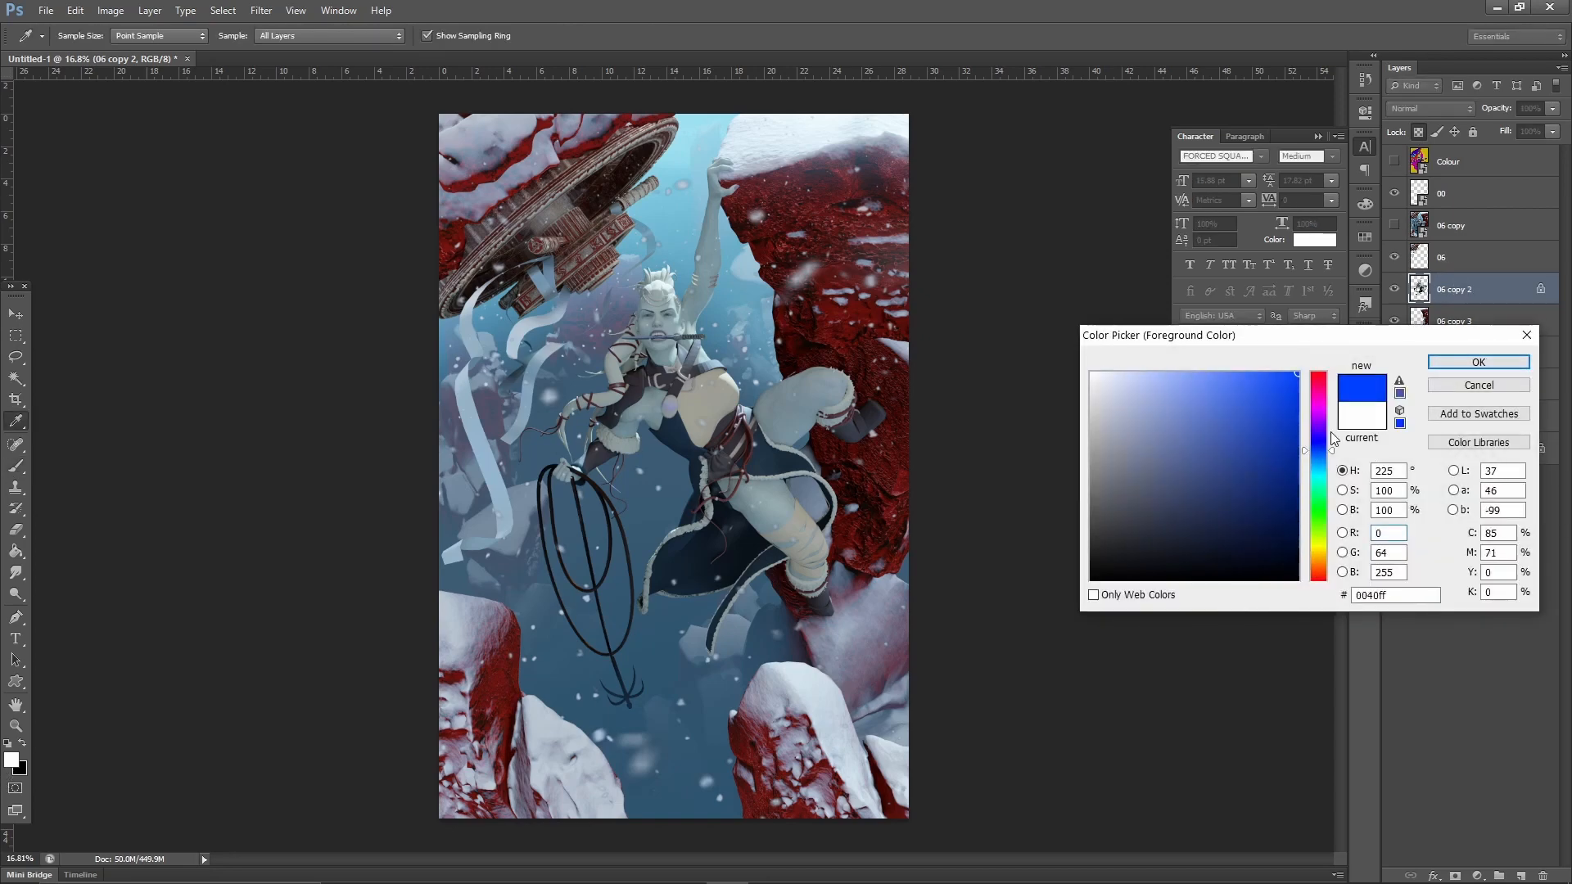
{"action": "left_click_drag", "start_coordinate": [1323, 422], "coordinate": [1323, 409]}
{"action": "left_click", "coordinate": [1503, 367]}
{"action": "key", "text": "b"}
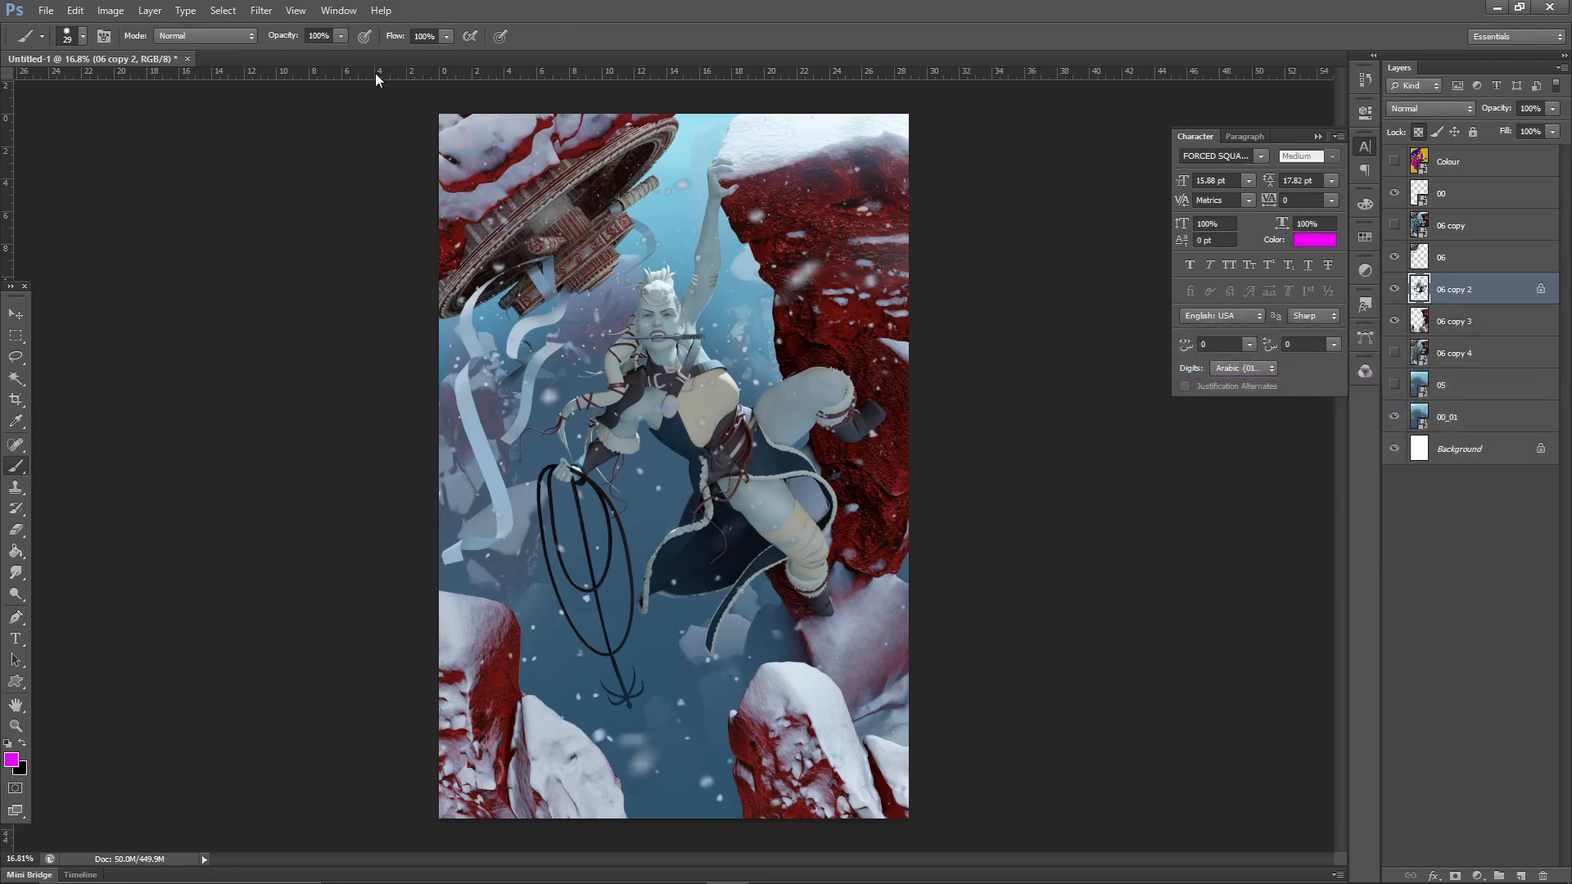
Paint trial magenta strokes across the figure with a size 172 brush and undo them.
{"action": "left_click", "coordinate": [70, 42]}
{"action": "left_click", "coordinate": [133, 87]}
{"action": "mouse_move", "coordinate": [723, 367]}
{"action": "left_mouse_down"}
{"action": "mouse_move", "coordinate": [612, 473]}
{"action": "mouse_move", "coordinate": [843, 372]}
{"action": "mouse_move", "coordinate": [655, 589]}
{"action": "mouse_move", "coordinate": [827, 491]}
{"action": "mouse_move", "coordinate": [716, 626]}
{"action": "left_mouse_up"}
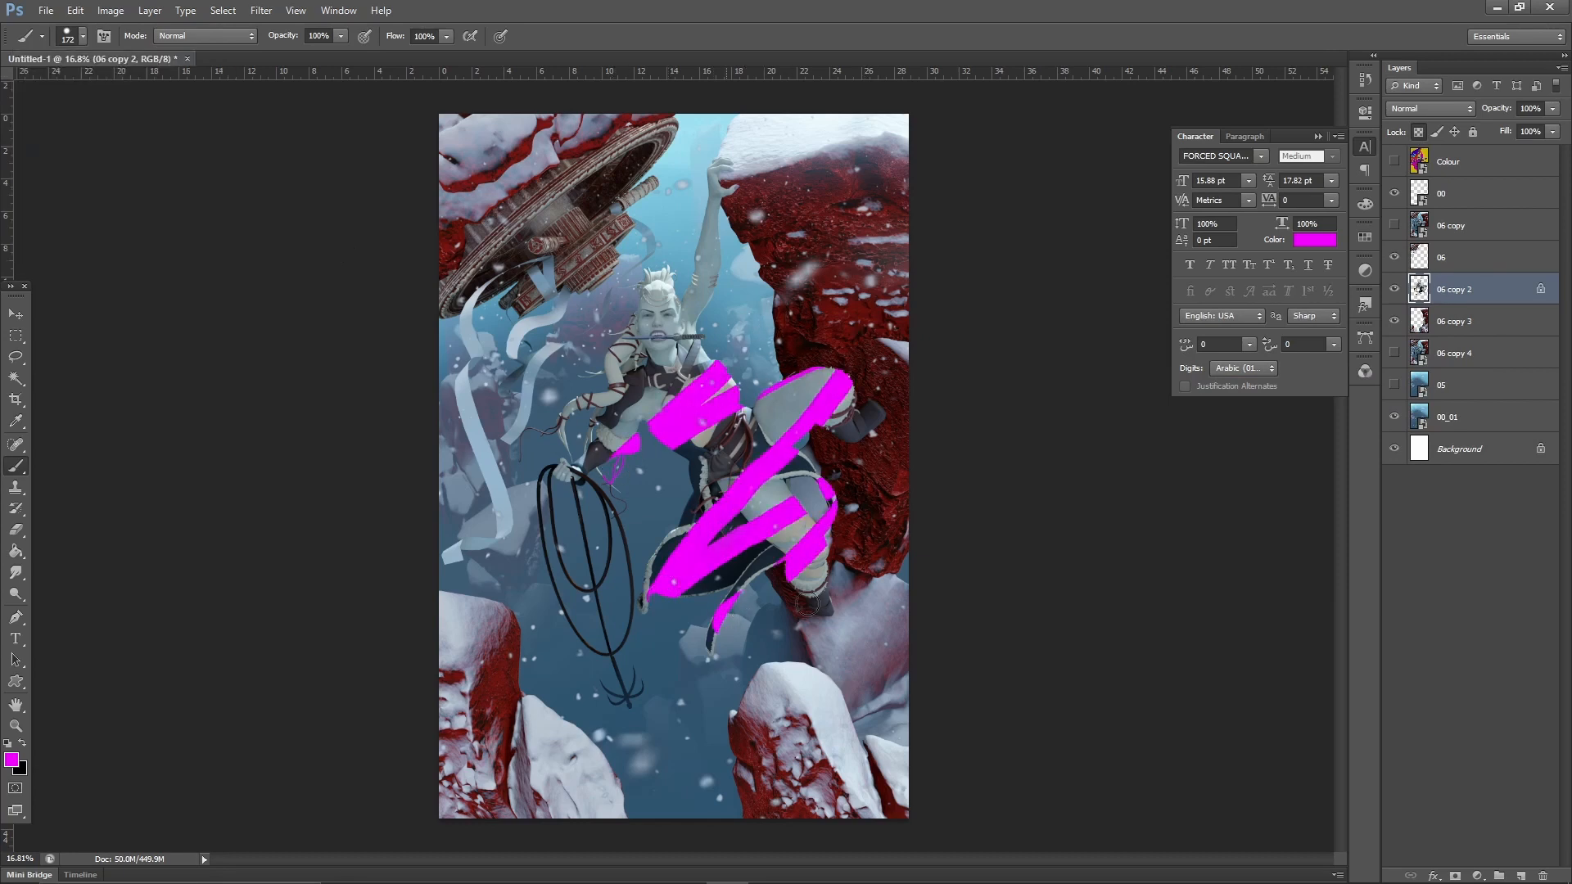
{"action": "mouse_move", "coordinate": [806, 603]}
{"action": "left_mouse_down"}
{"action": "mouse_move", "coordinate": [821, 647]}
{"action": "mouse_move", "coordinate": [593, 417]}
{"action": "mouse_move", "coordinate": [654, 278]}
{"action": "mouse_move", "coordinate": [708, 219]}
{"action": "mouse_move", "coordinate": [708, 311]}
{"action": "mouse_move", "coordinate": [610, 406]}
{"action": "mouse_move", "coordinate": [810, 385]}
{"action": "mouse_move", "coordinate": [776, 479]}
{"action": "left_mouse_up"}
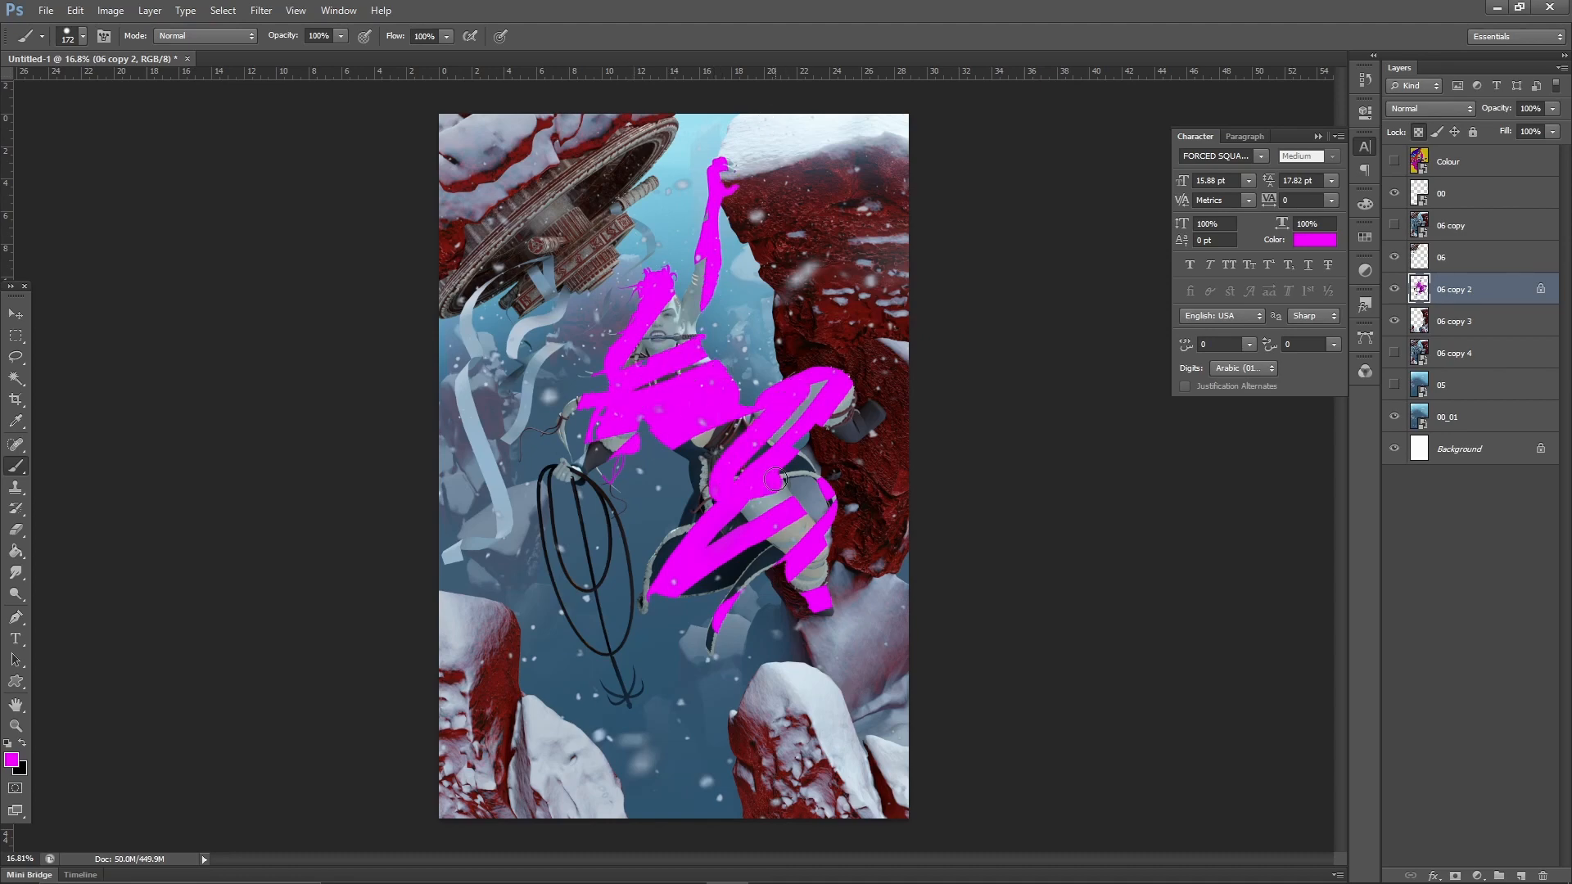
{"action": "key", "text": "ctrl+z"}
Inspect the figure up close and unlock the transparent pixels of the 06 copy 2 layer.
{"action": "scroll", "coordinate": [659, 288], "scroll_direction": "up", "scroll_amount": 5, "text": "alt"}
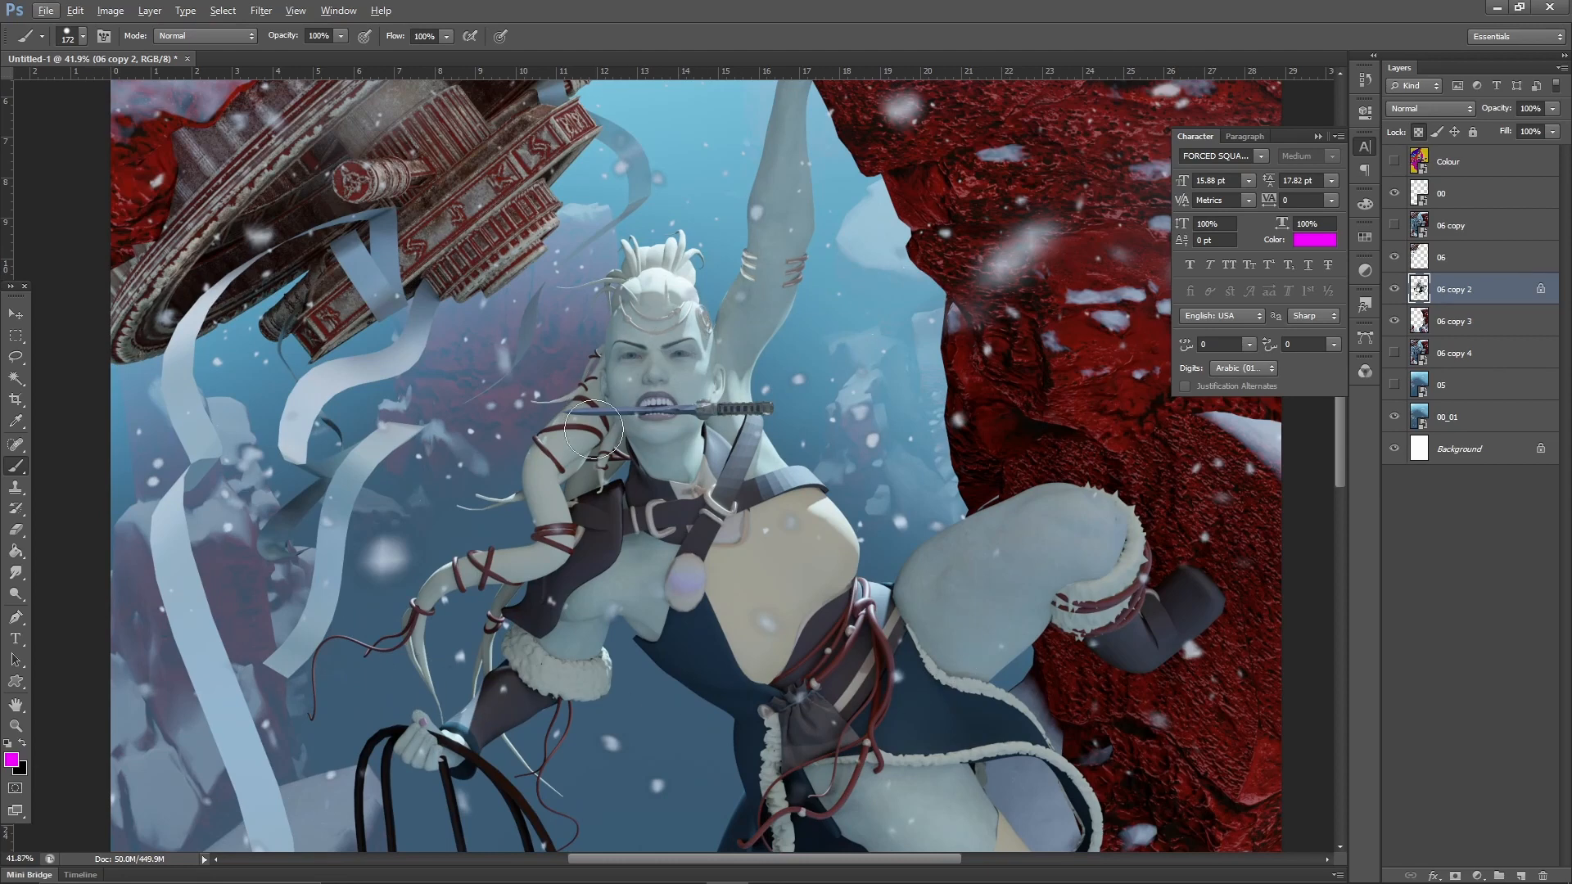
{"action": "scroll", "coordinate": [873, 490], "scroll_direction": "down", "scroll_amount": 3, "text": "alt"}
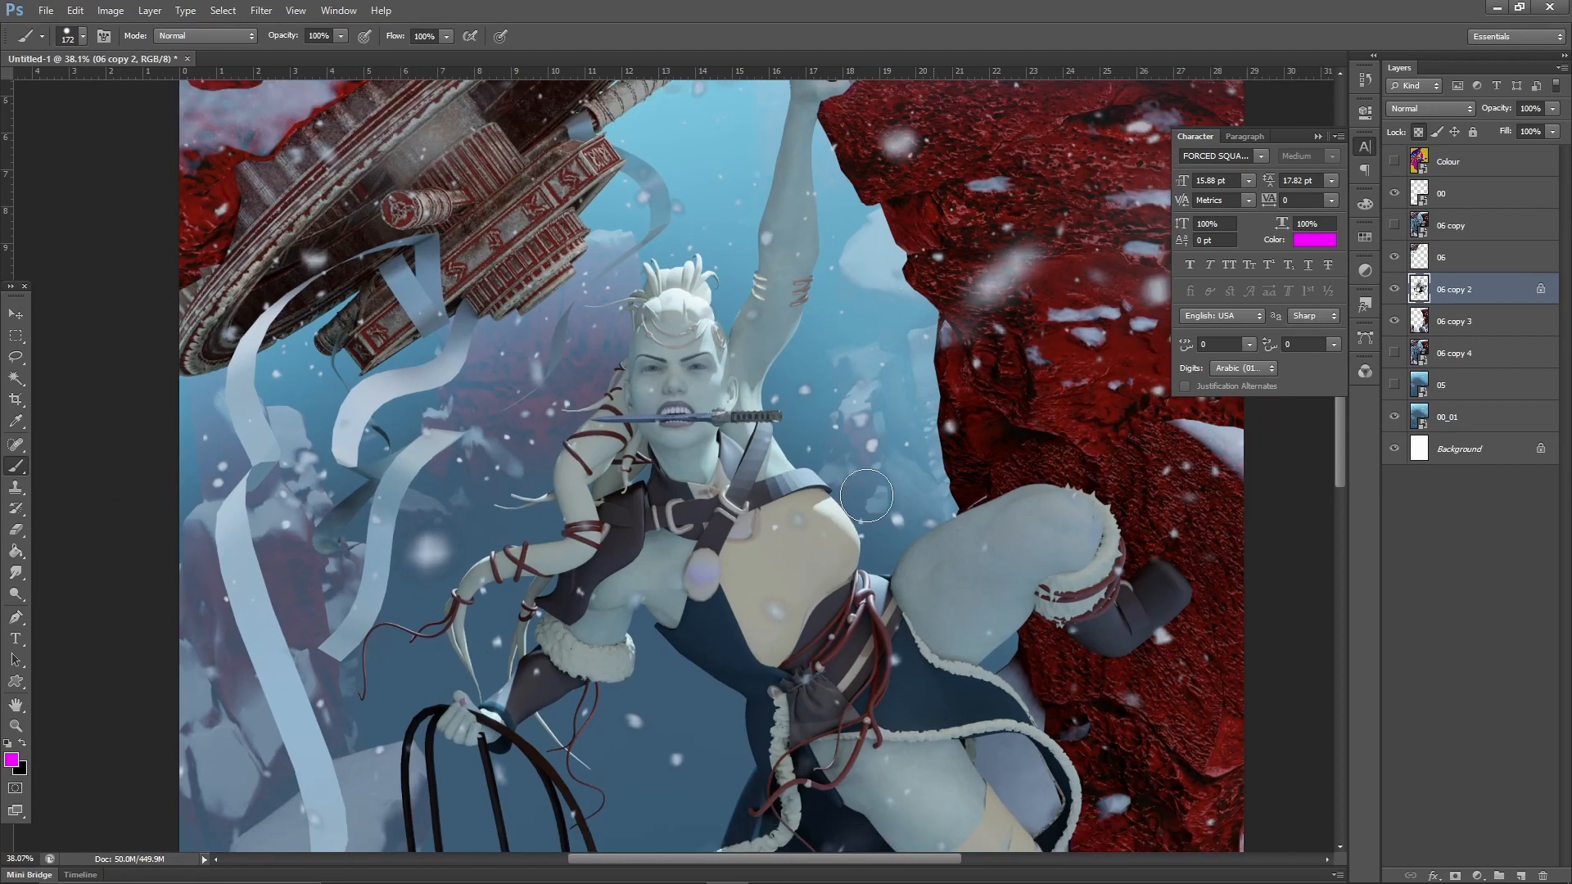
{"action": "scroll", "coordinate": [873, 490], "scroll_direction": "down", "scroll_amount": 1, "text": "alt"}
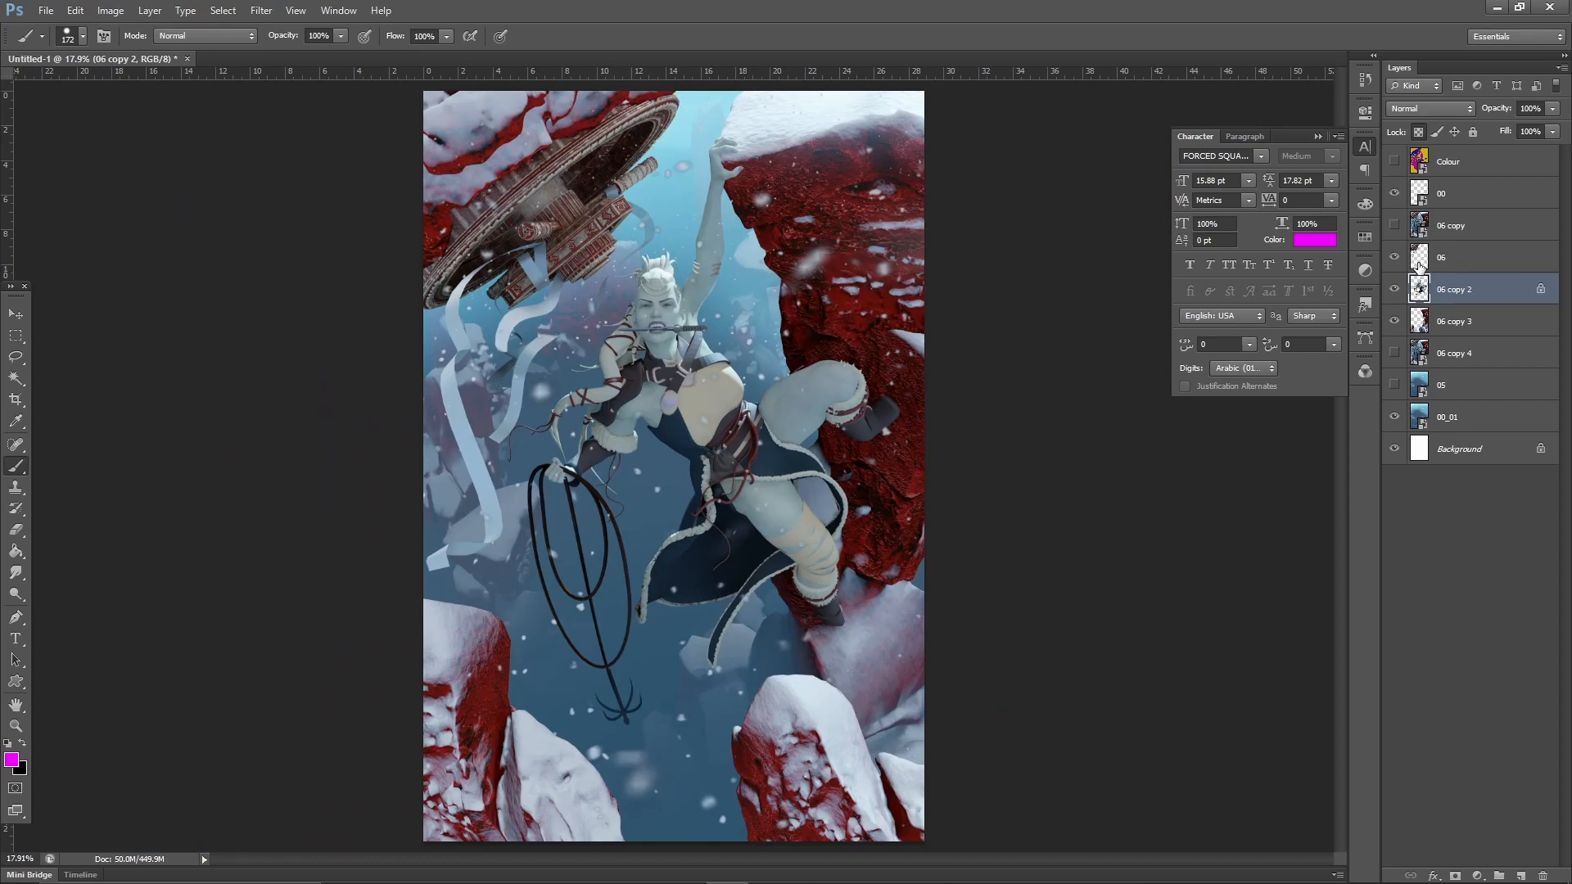
{"action": "key", "text": "slash"}
Add a Selective Color adjustment layer clipped to the 06 copy 2 layer.
{"action": "left_click", "coordinate": [1472, 260]}
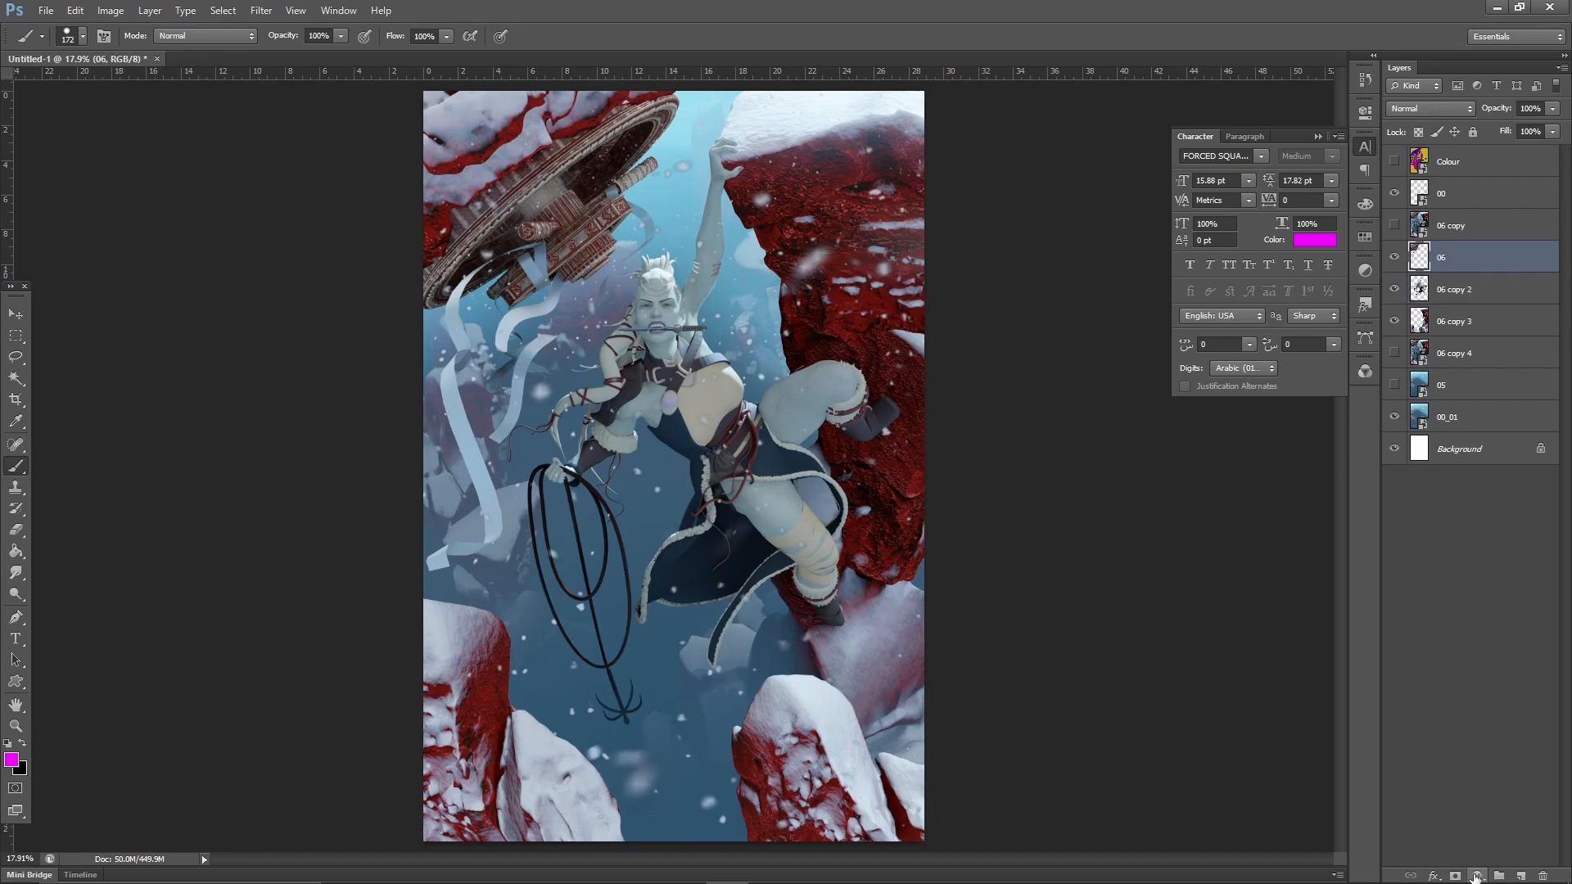
{"action": "left_click", "coordinate": [1456, 304]}
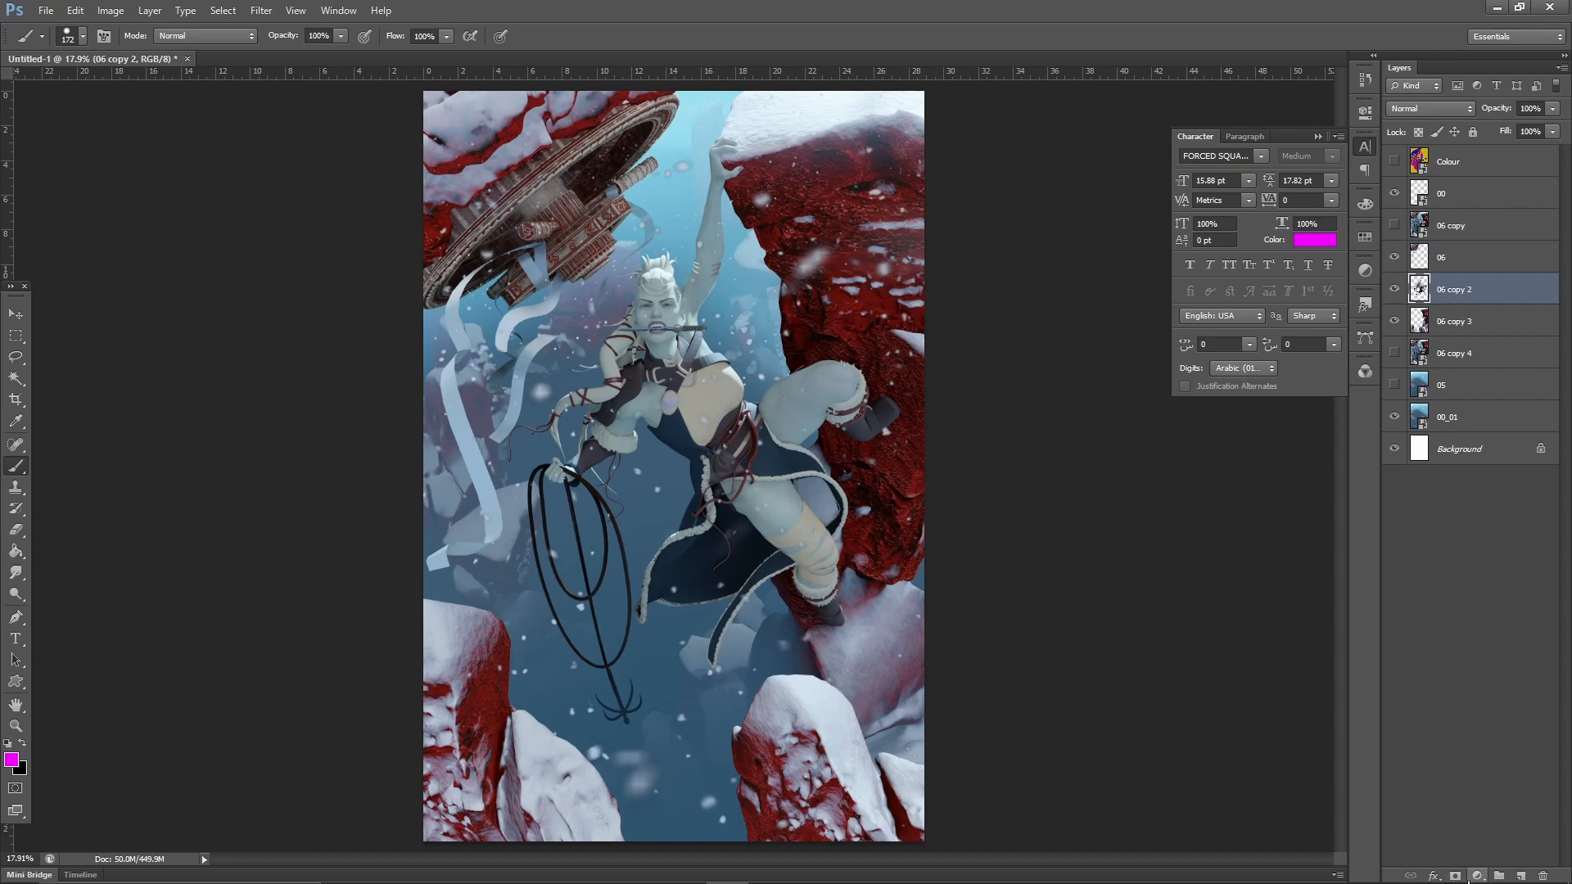
{"action": "left_click", "coordinate": [1476, 876]}
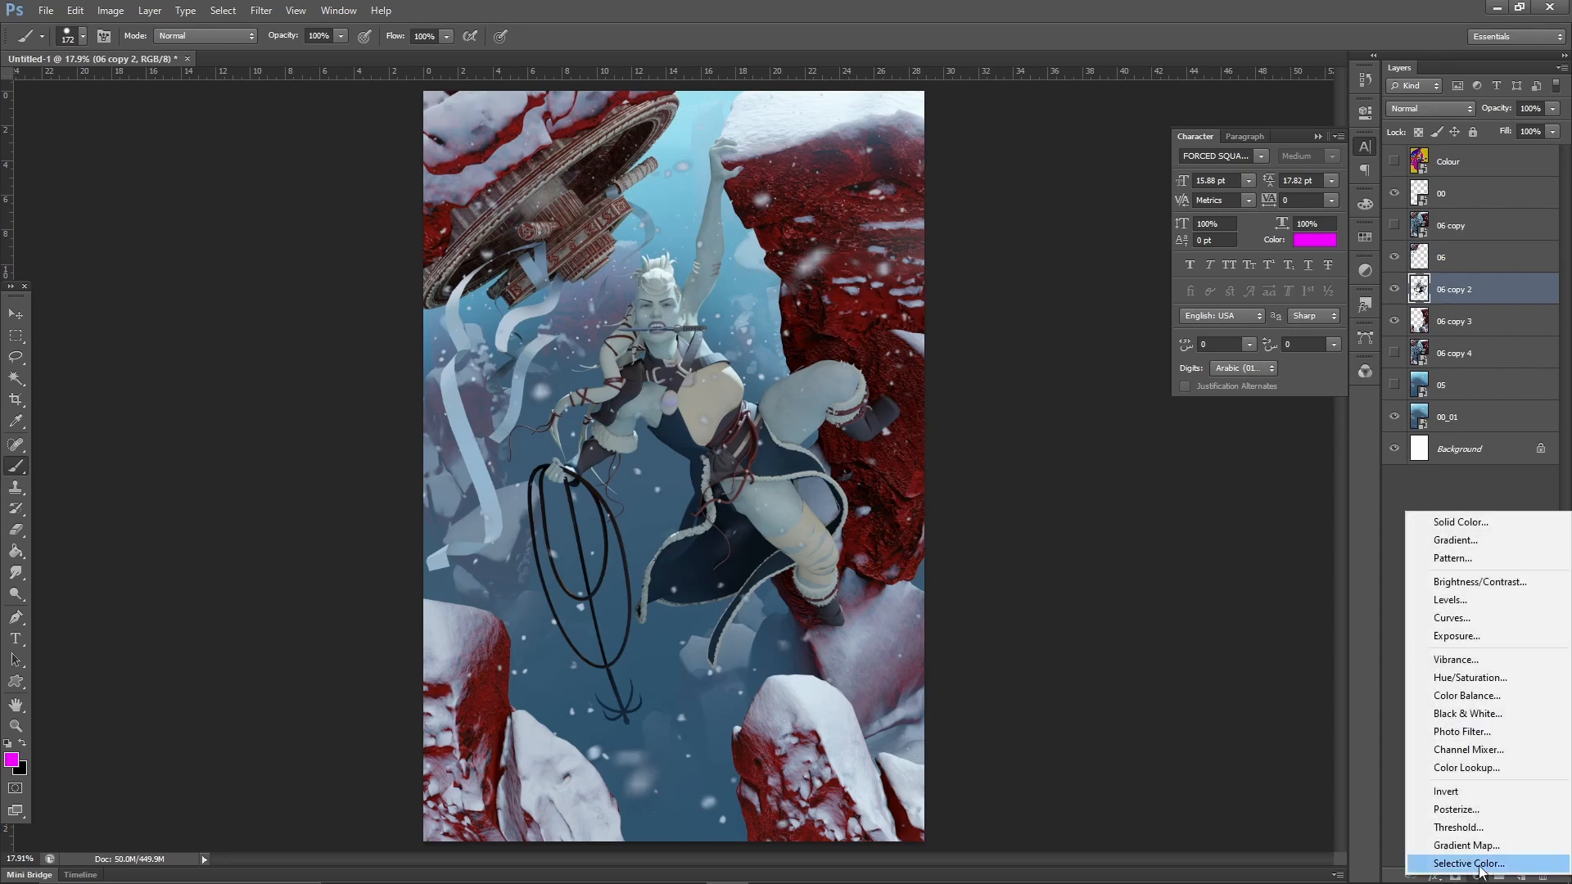
{"action": "left_click", "coordinate": [1481, 865]}
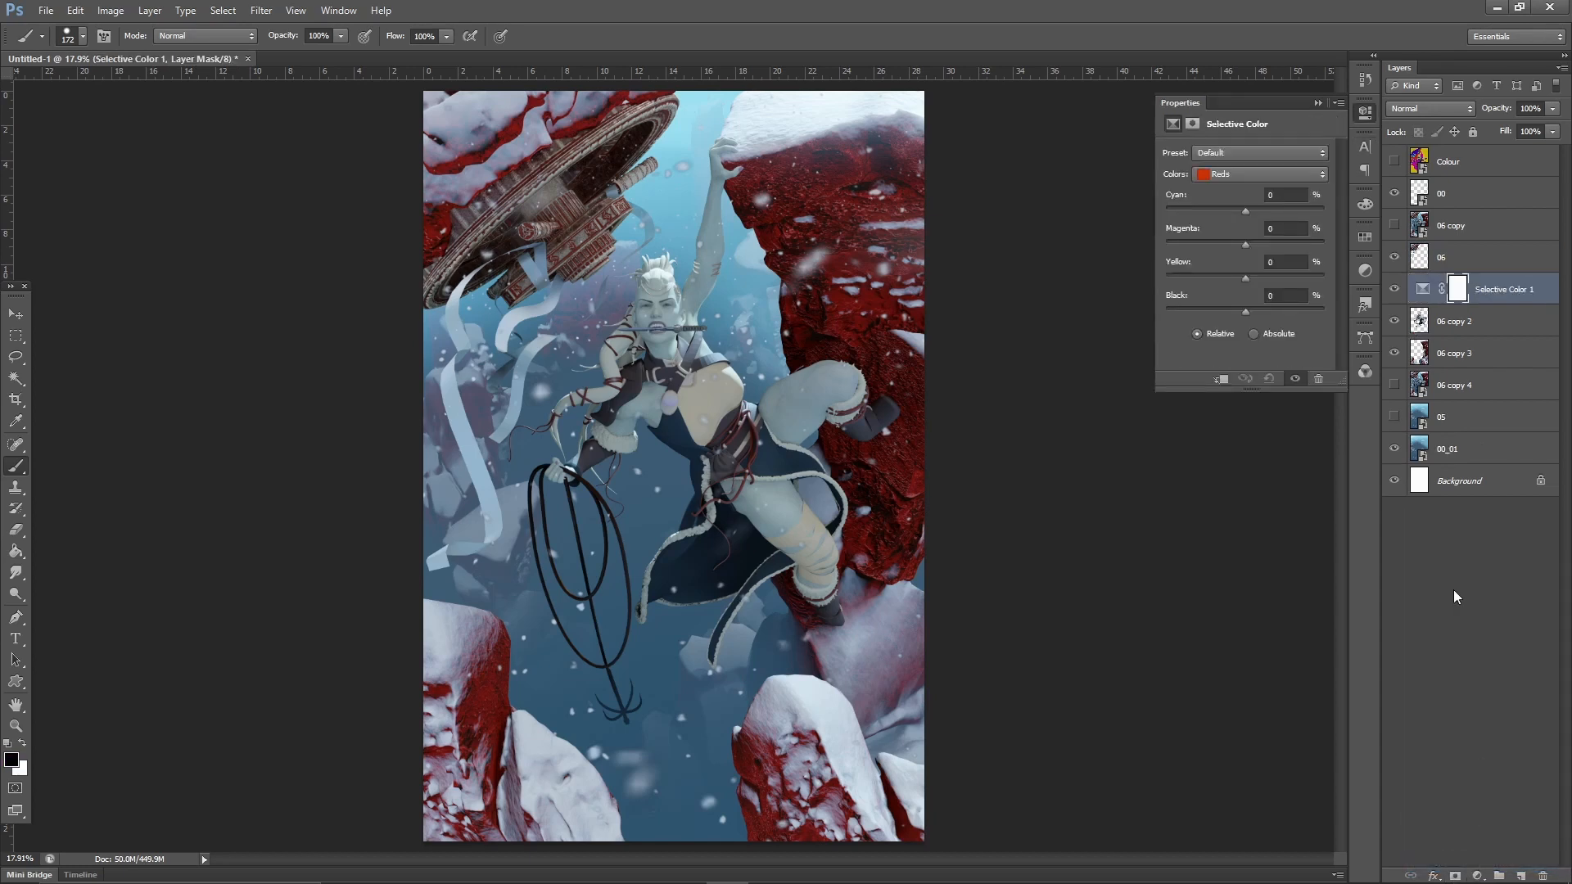
{"action": "right_click", "coordinate": [1492, 296]}
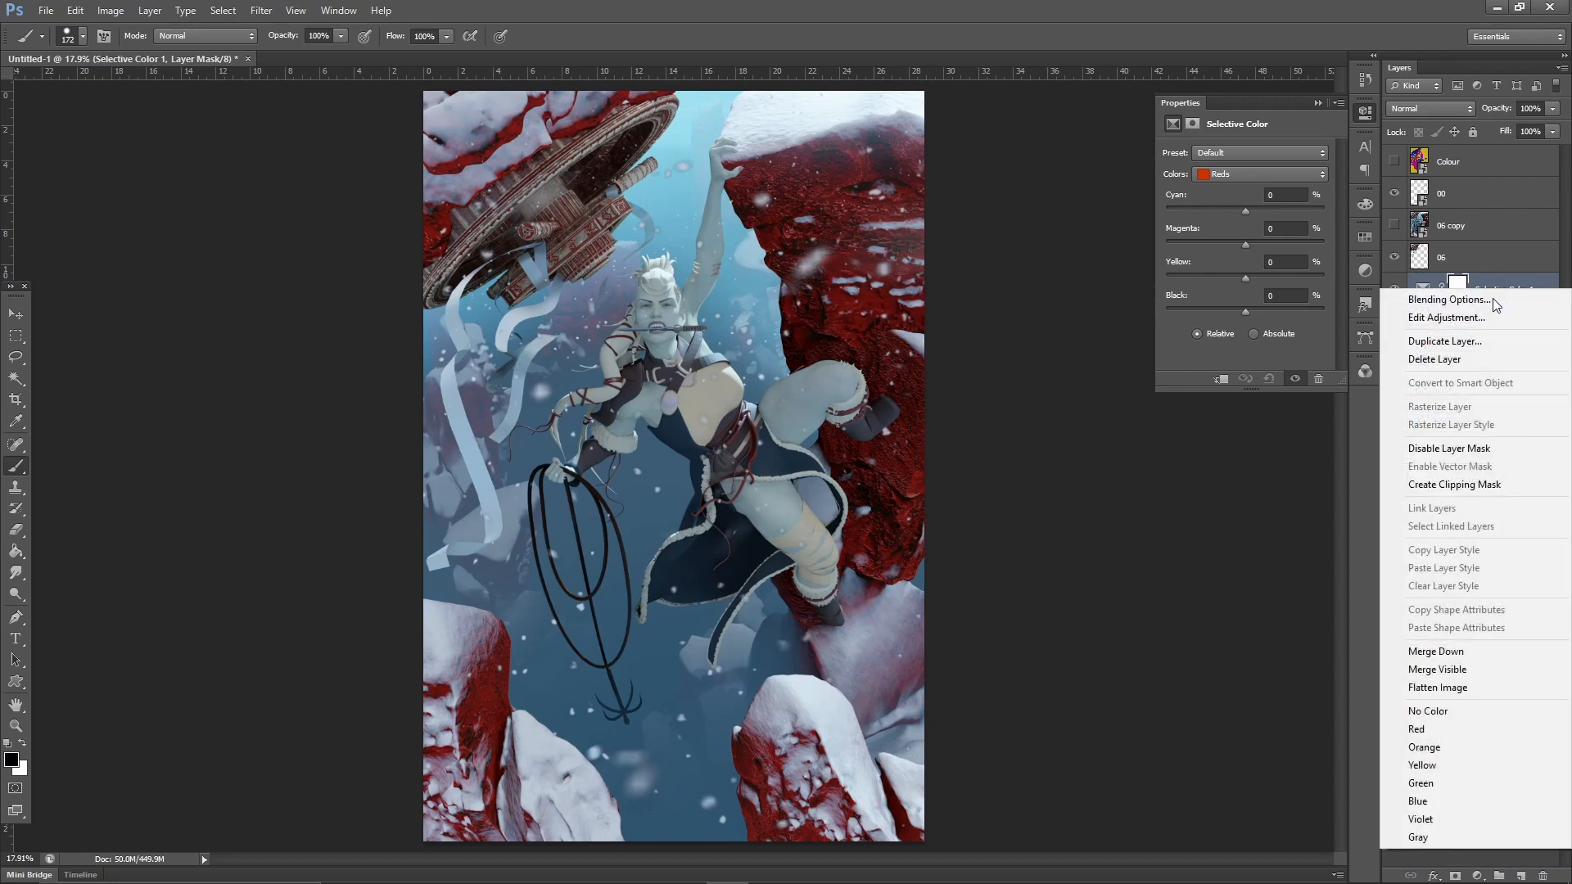
{"action": "left_click", "coordinate": [1475, 485]}
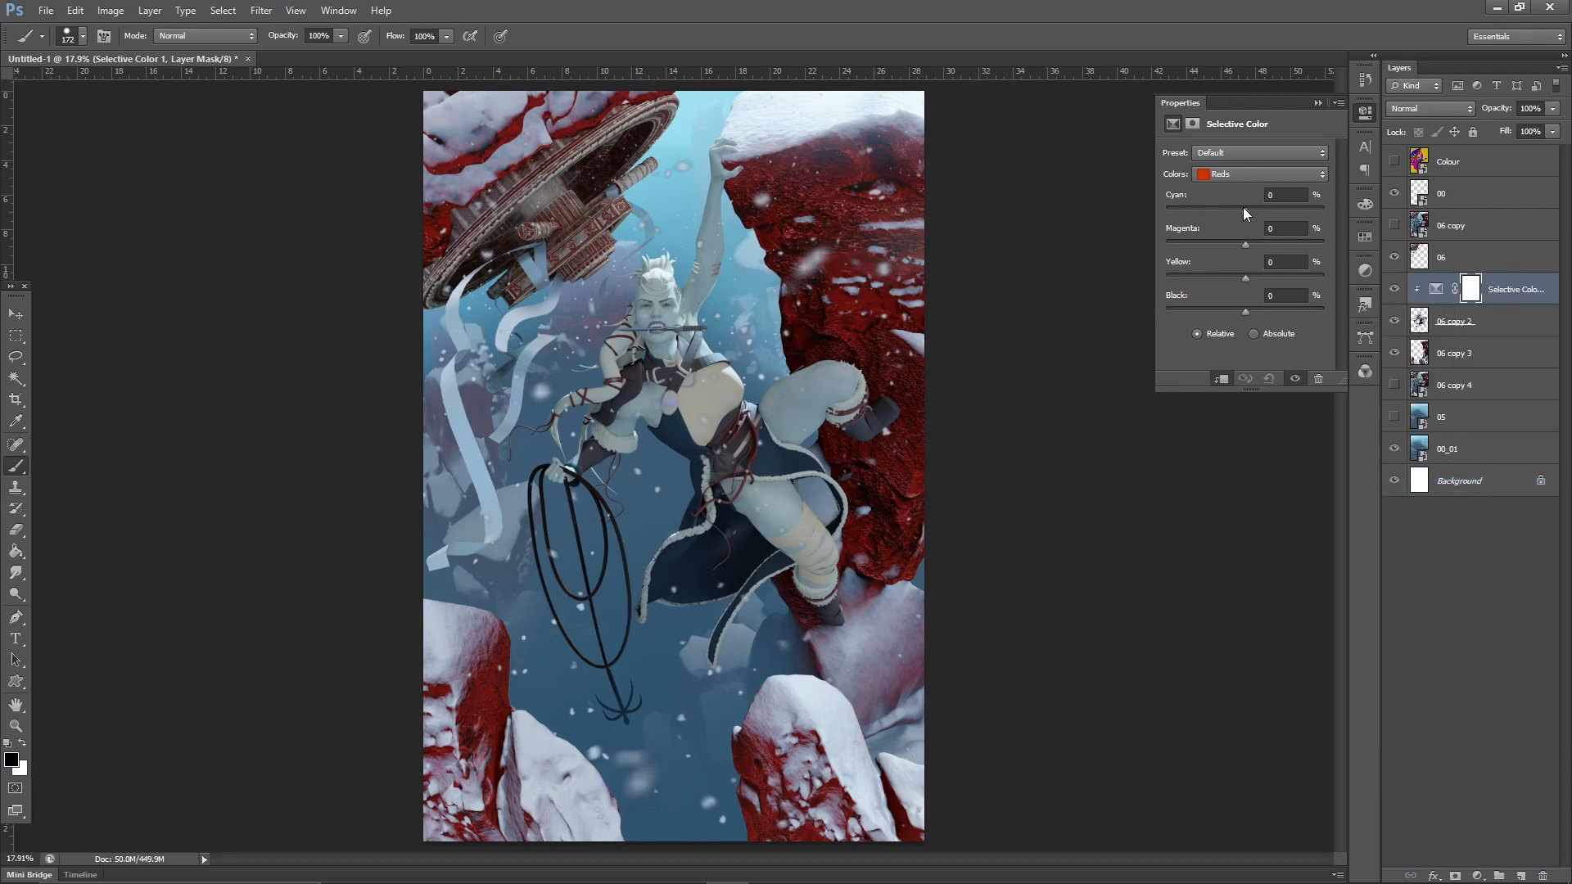
Shift the cyan, magenta and yellow amounts of the Reds and compare the figure with and without the adjustment.
{"action": "left_click_drag", "start_coordinate": [1243, 208], "coordinate": [1333, 183]}
{"action": "left_click_drag", "start_coordinate": [1165, 244], "coordinate": [1352, 248]}
{"action": "left_click_drag", "start_coordinate": [1244, 276], "coordinate": [1163, 277]}
{"action": "left_click", "coordinate": [1394, 288]}
{"action": "left_click", "coordinate": [1394, 288]}
{"action": "left_click", "coordinate": [1394, 288]}
{"action": "left_click", "coordinate": [1394, 289]}
Try the Neutrals at cyan +37, magenta +14 and yellow +21, and delete the Selective Color adjustment layer.
{"action": "left_click", "coordinate": [1259, 174]}
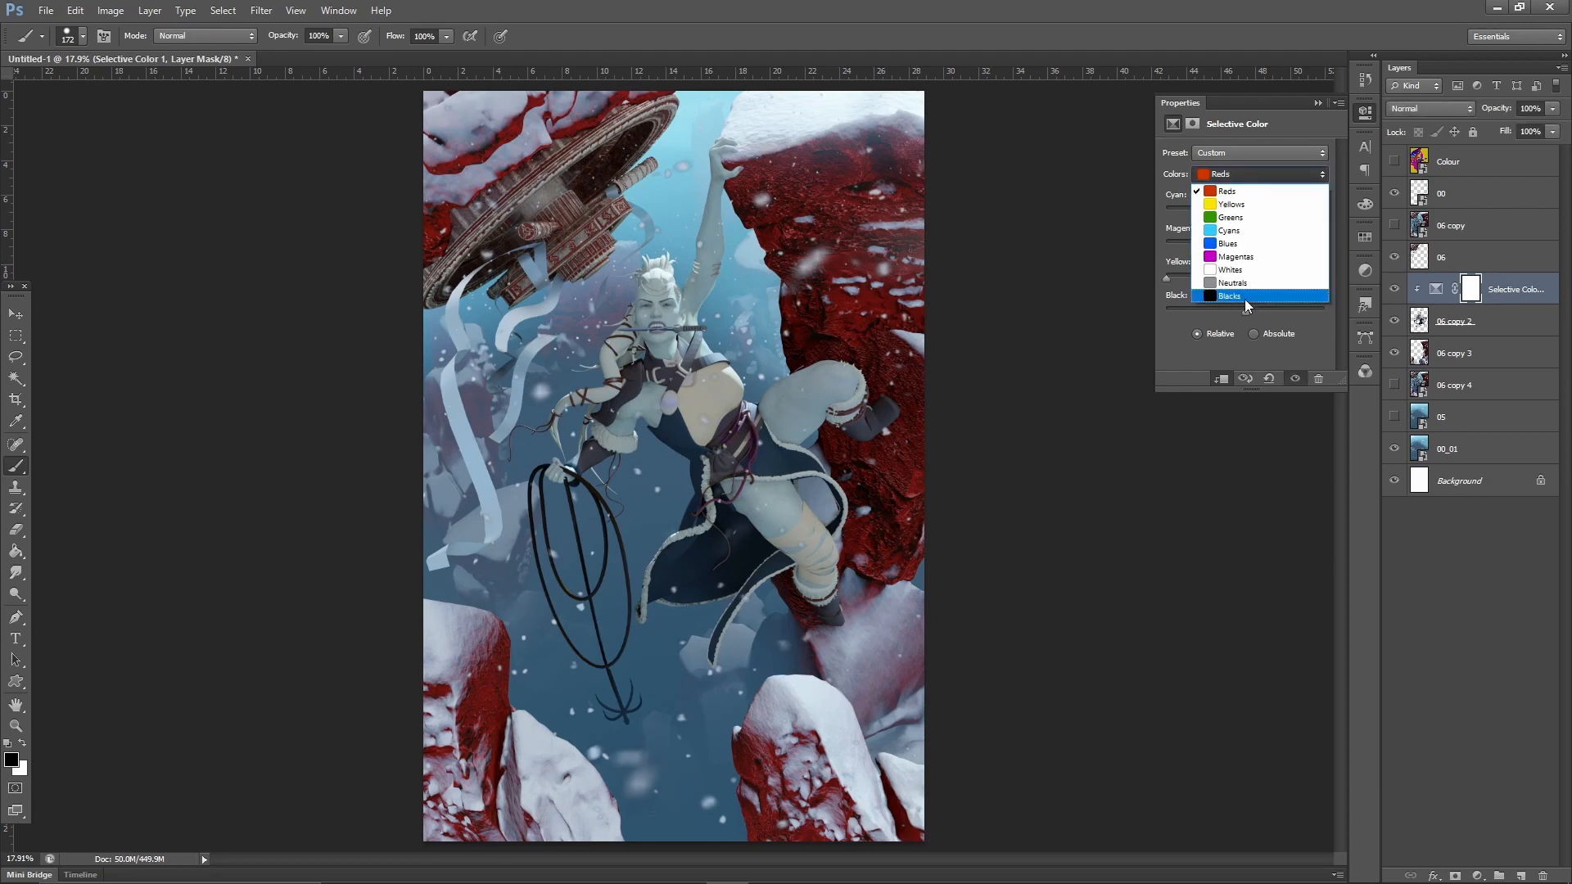
{"action": "left_click", "coordinate": [1240, 282]}
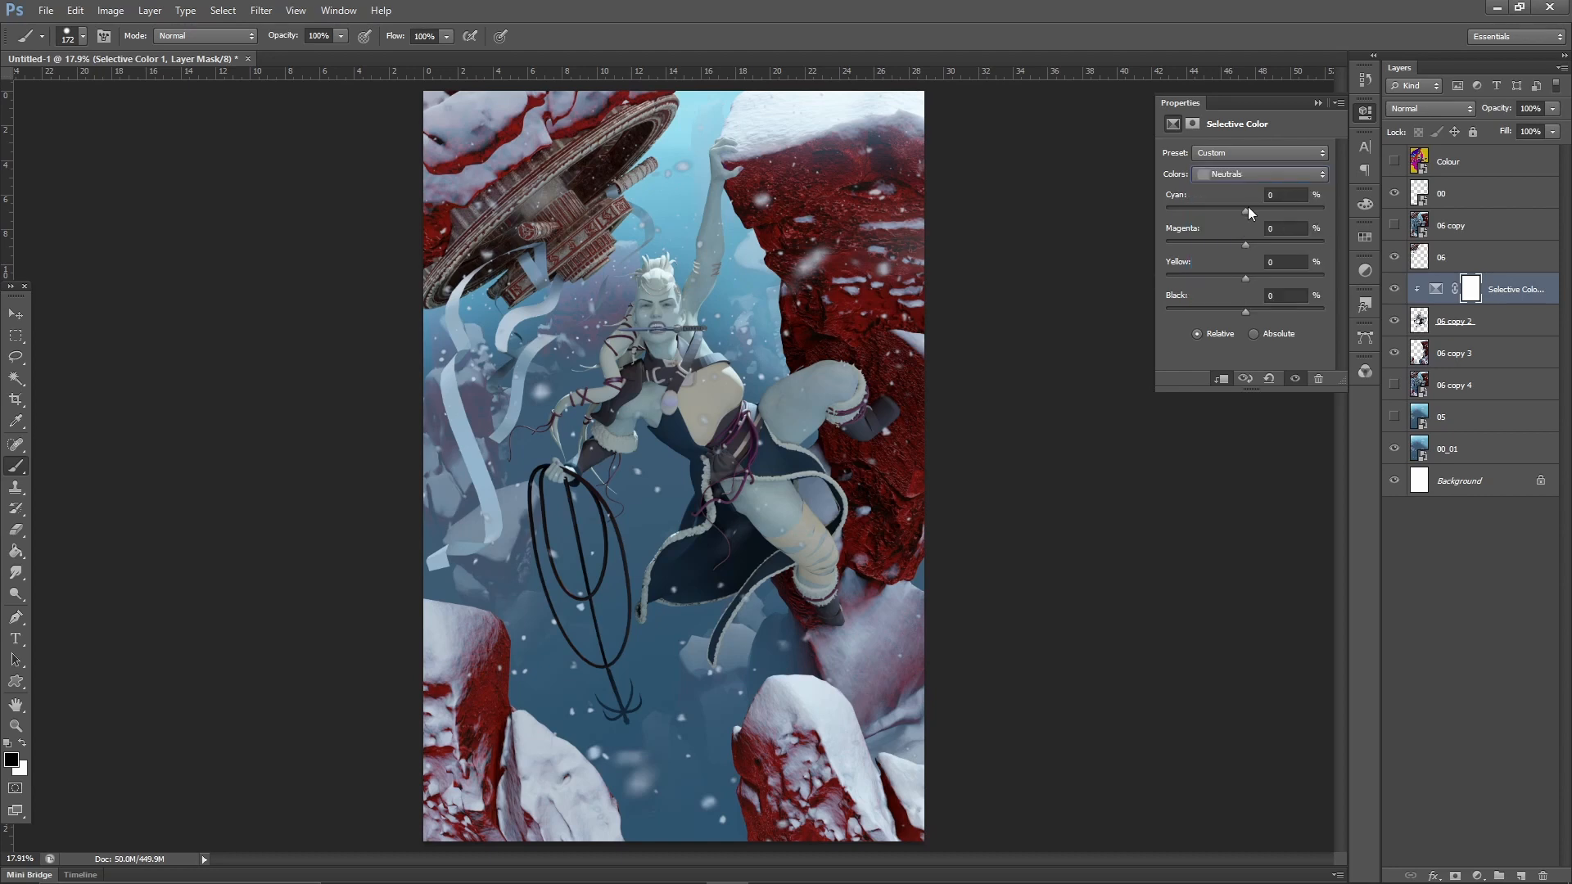
{"action": "left_click_drag", "start_coordinate": [1247, 209], "coordinate": [1250, 246]}
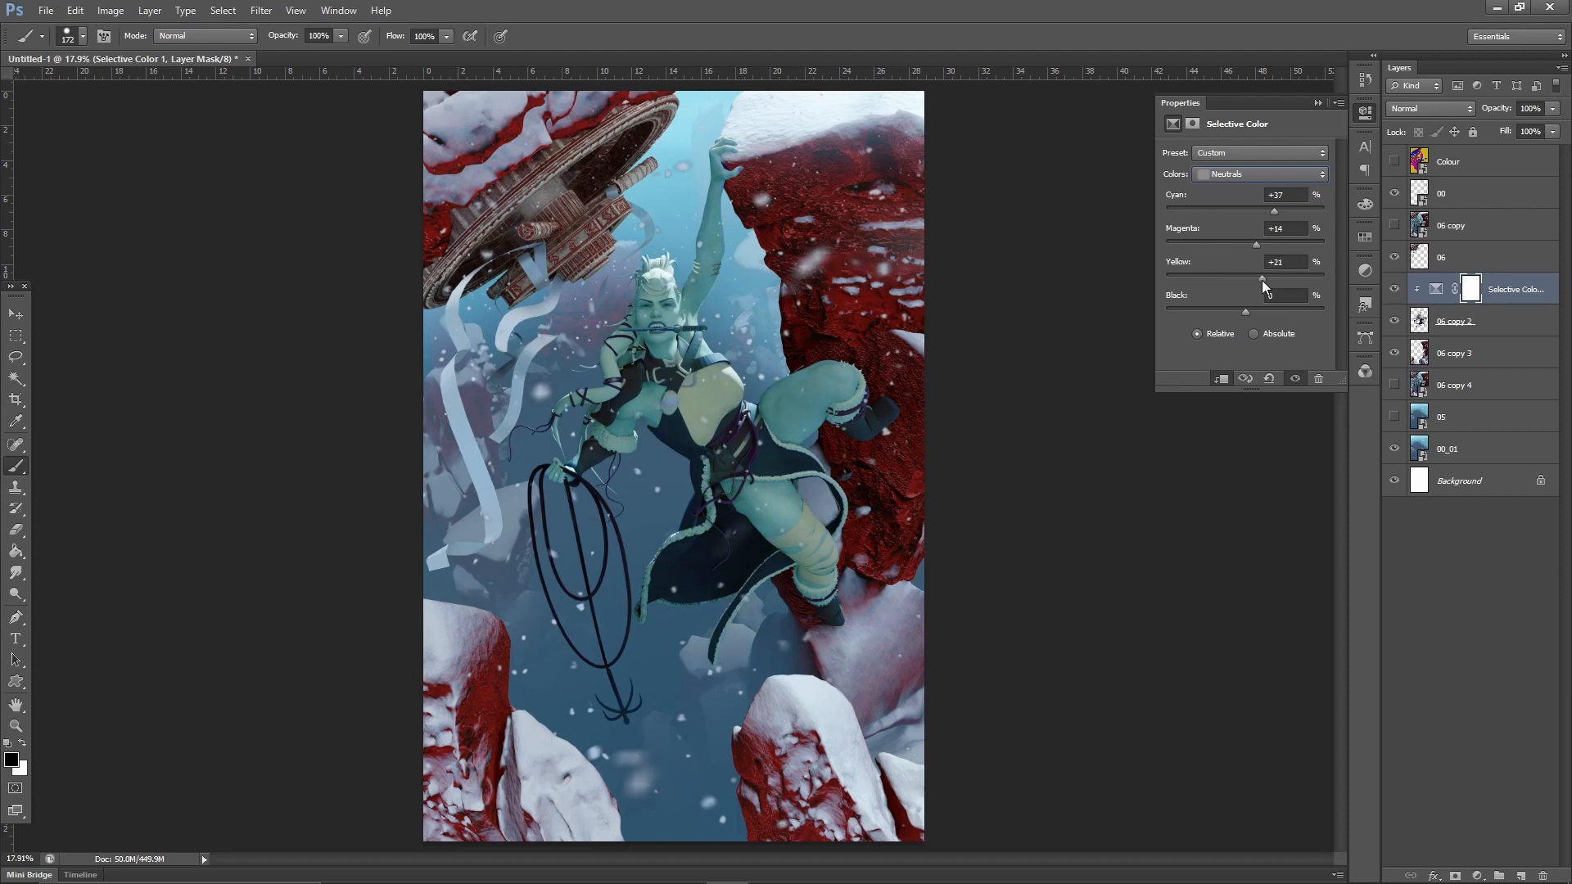
{"action": "mouse_move", "coordinate": [1246, 311]}
{"action": "left_mouse_down"}
{"action": "mouse_move", "coordinate": [1233, 312]}
{"action": "mouse_move", "coordinate": [1272, 317]}
{"action": "mouse_move", "coordinate": [1245, 317]}
{"action": "left_mouse_up"}
{"action": "key", "text": "Delete"}
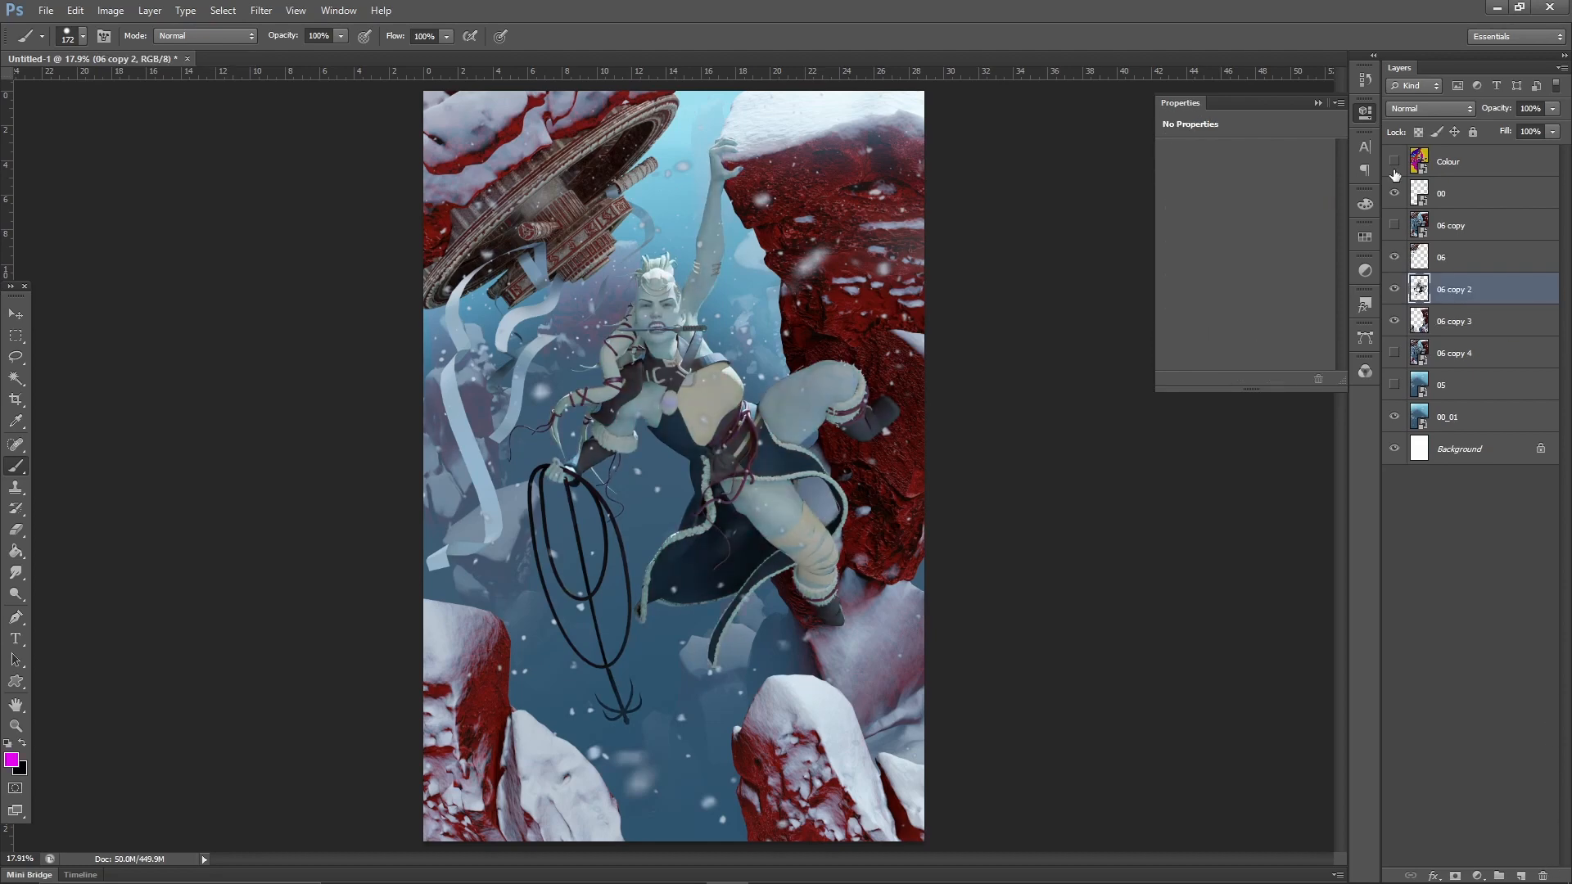
Select the light green clothing areas from the Colour layer with Color Range at a raised fuzziness, and hide that layer again.
{"action": "left_click", "coordinate": [1394, 163]}
{"action": "left_click", "coordinate": [1419, 168]}
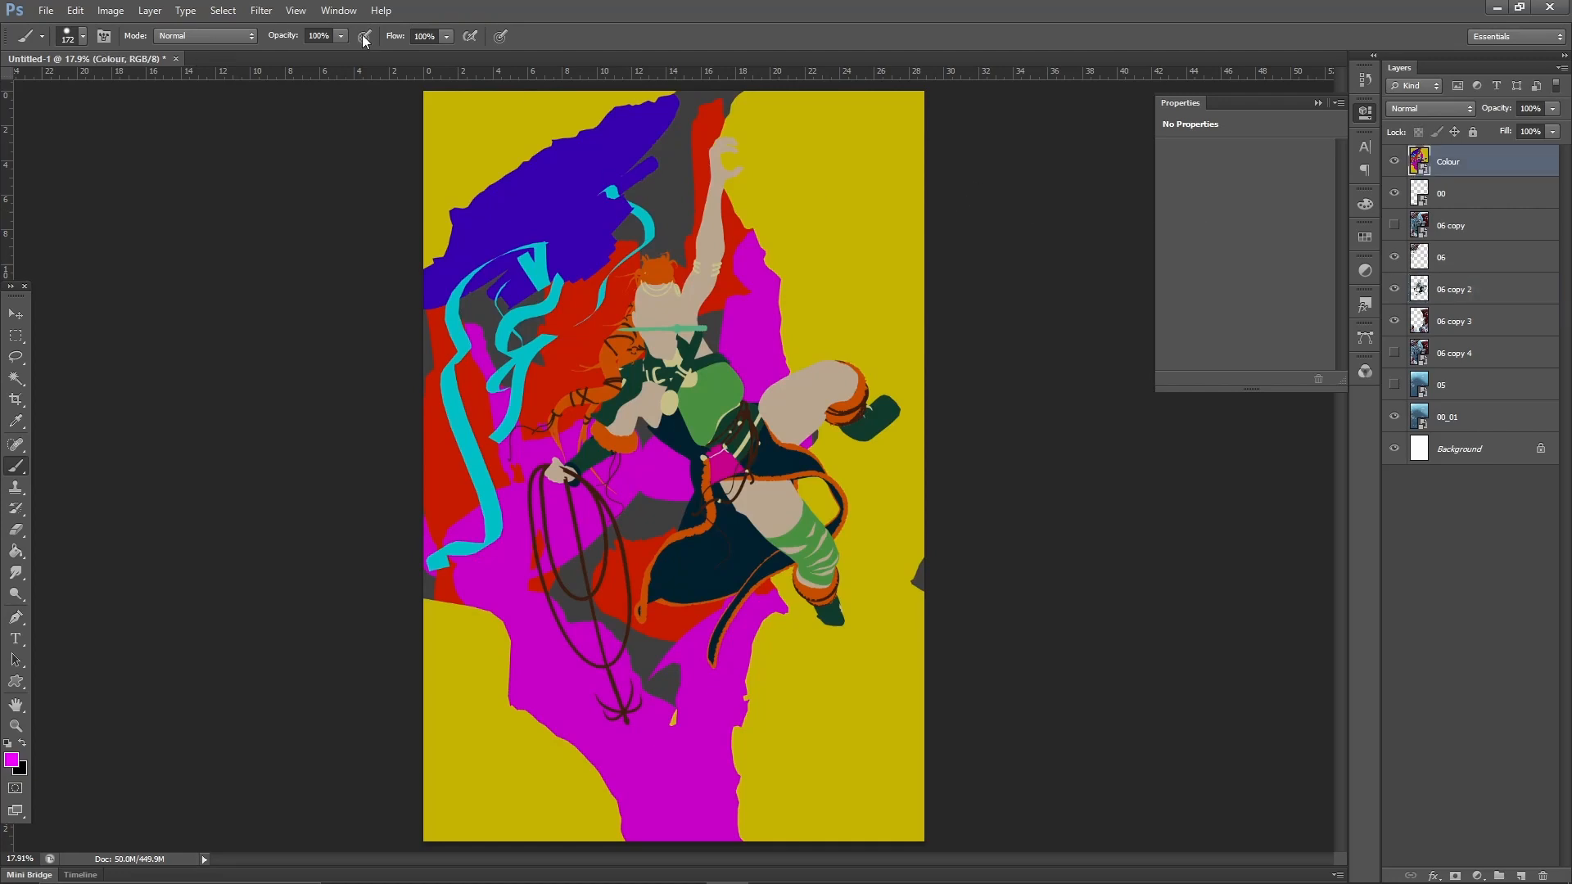
{"action": "left_click", "coordinate": [227, 14]}
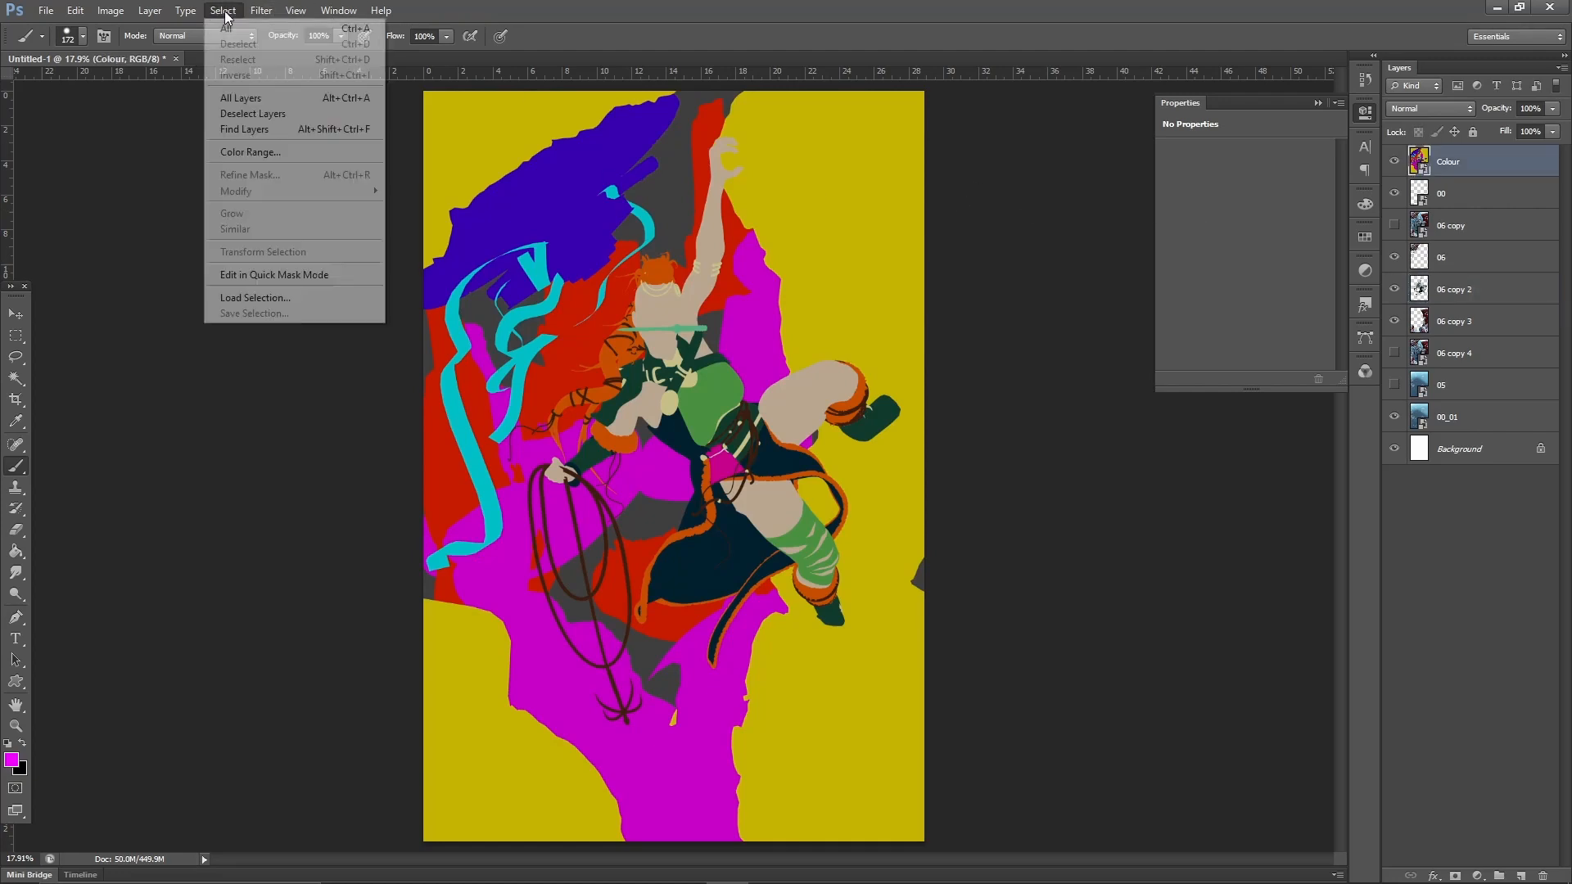
{"action": "left_click", "coordinate": [282, 153]}
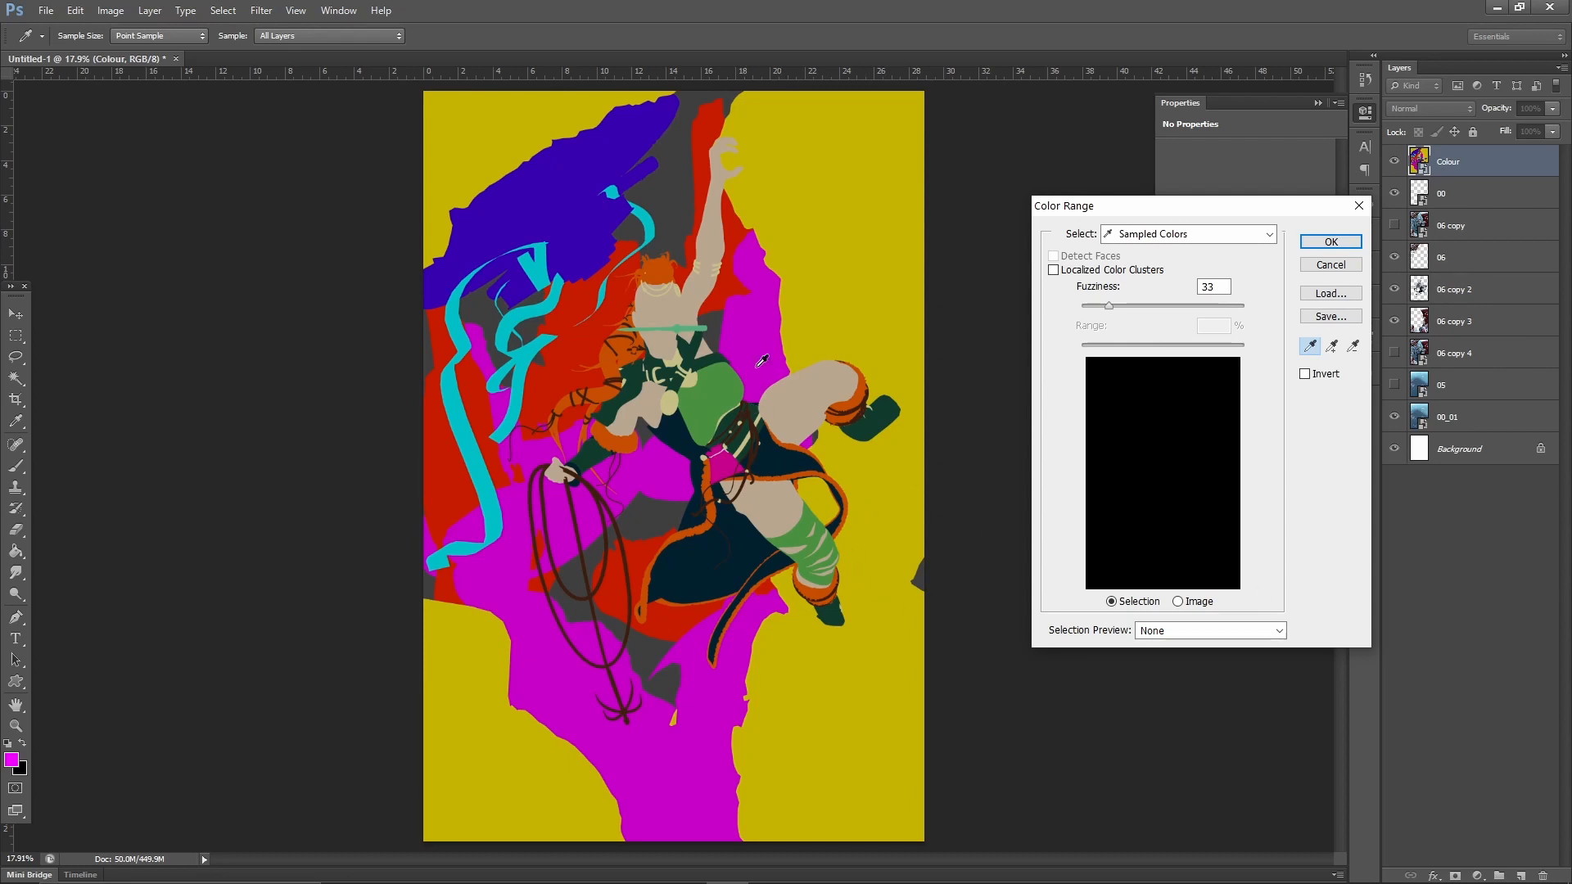
{"action": "left_click", "coordinate": [721, 381]}
{"action": "mouse_move", "coordinate": [1110, 305]}
{"action": "left_mouse_down"}
{"action": "mouse_move", "coordinate": [1177, 302]}
{"action": "mouse_move", "coordinate": [1126, 306]}
{"action": "left_mouse_up"}
{"action": "left_click", "coordinate": [1330, 242]}
{"action": "key", "text": "b"}
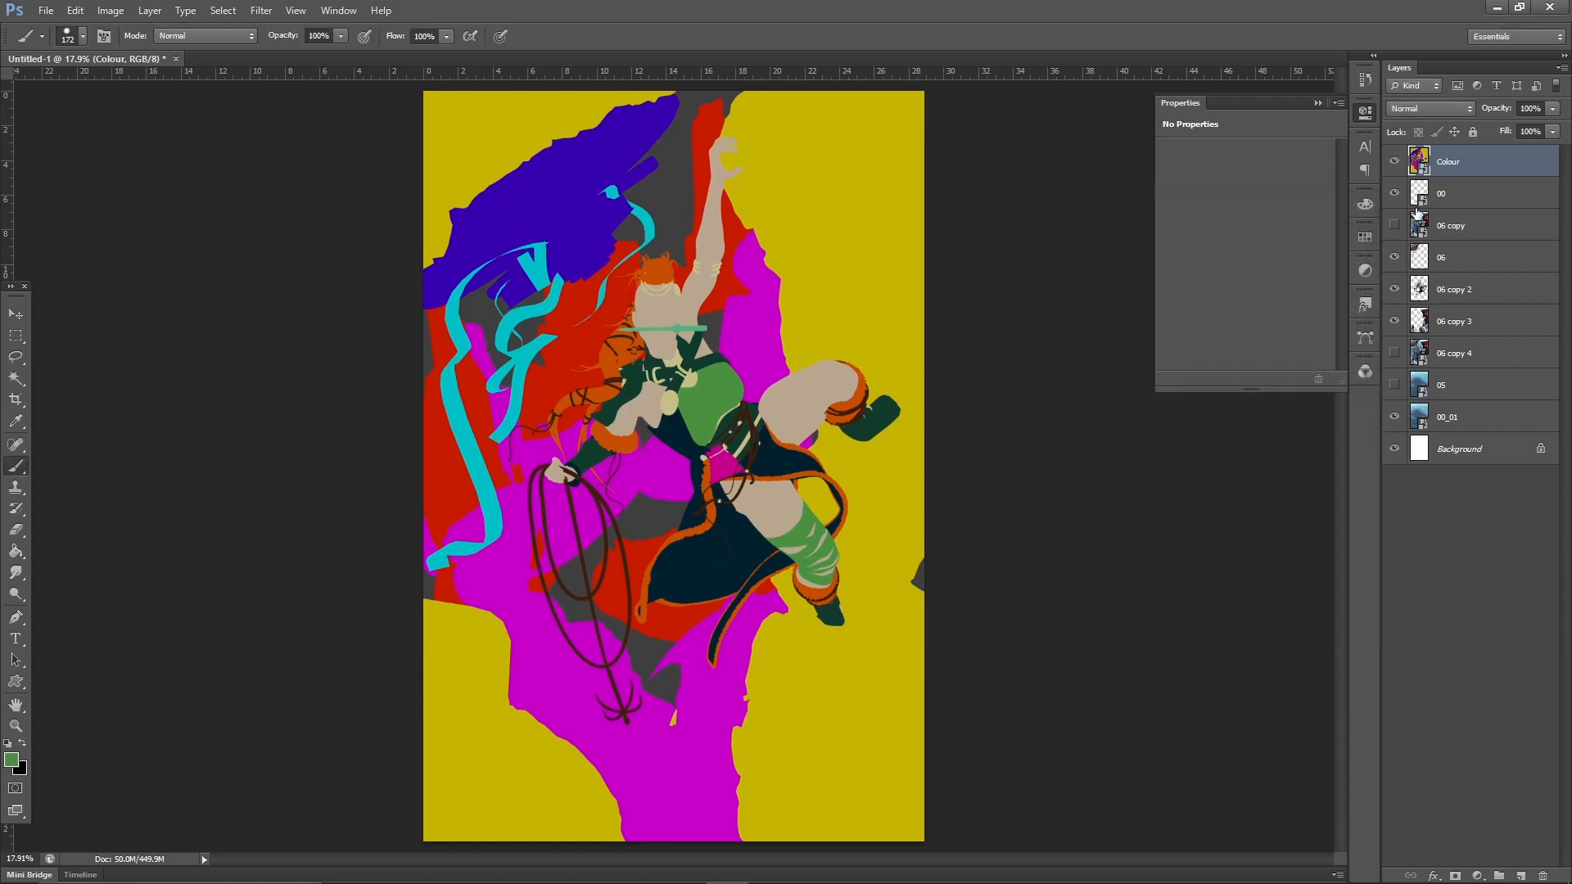
{"action": "left_click", "coordinate": [1394, 161]}
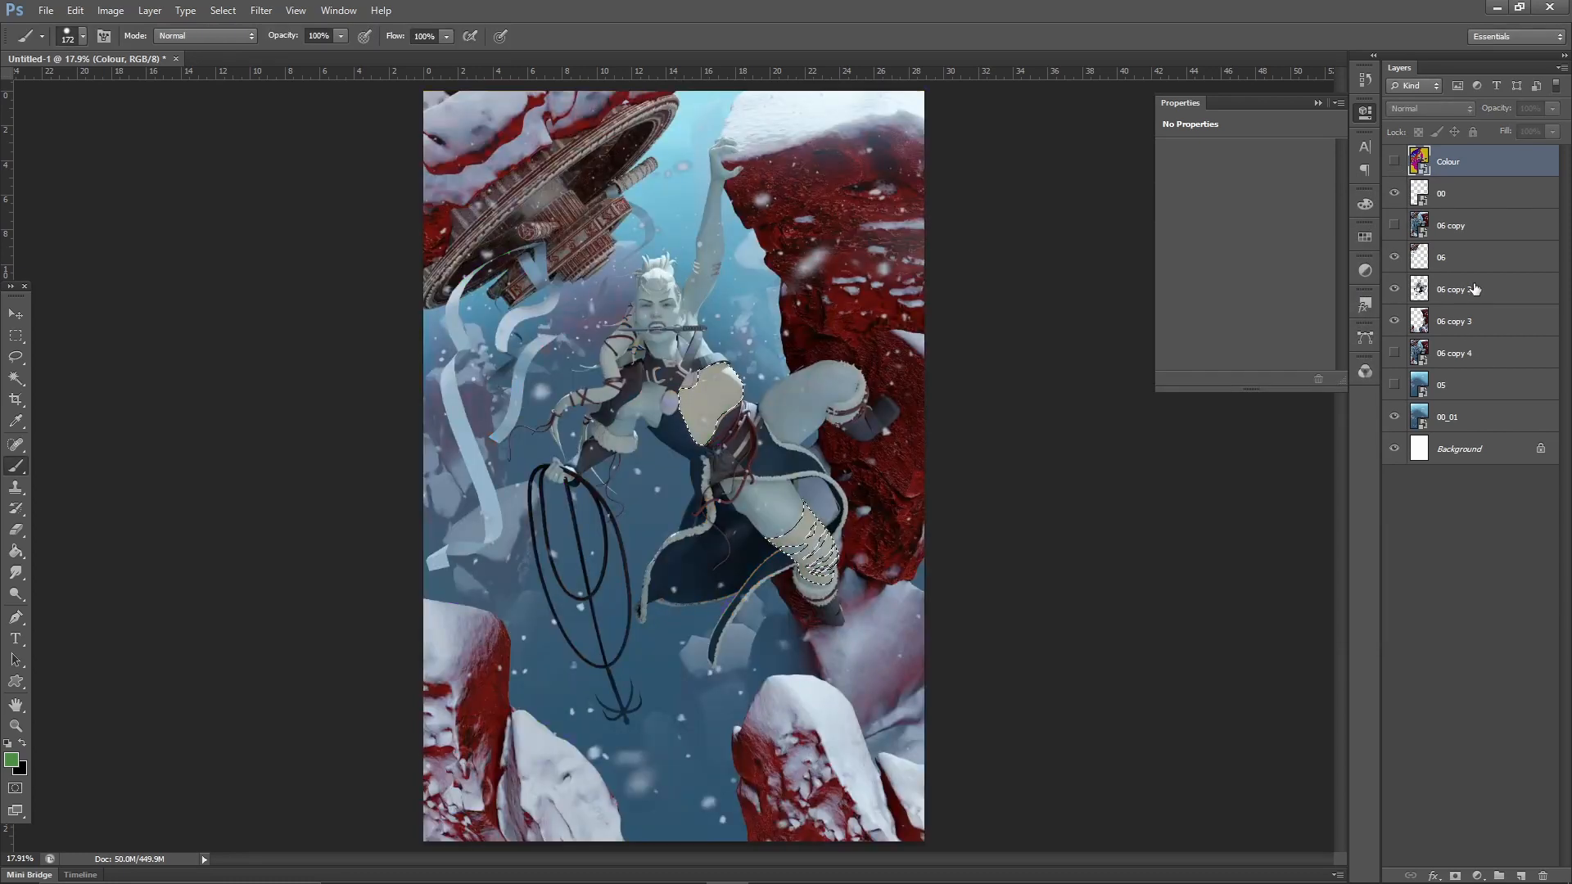
Add a Hue/Saturation adjustment masked to the selected clothing areas and clipped to the 06 copy 2 layer.
{"action": "left_click", "coordinate": [1465, 290]}
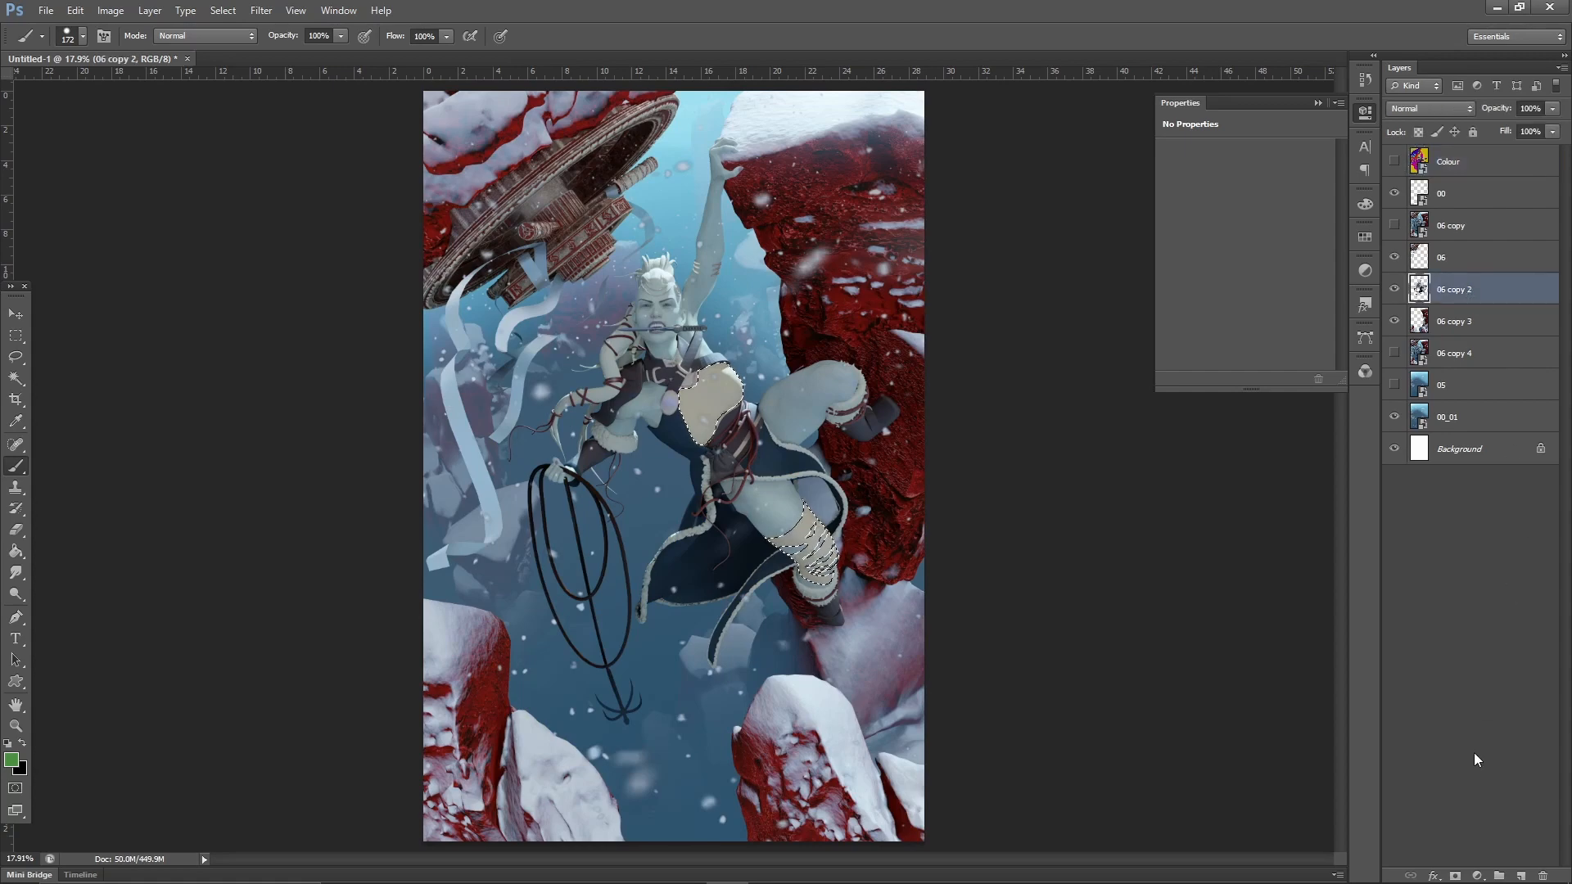
{"action": "left_click", "coordinate": [1477, 876]}
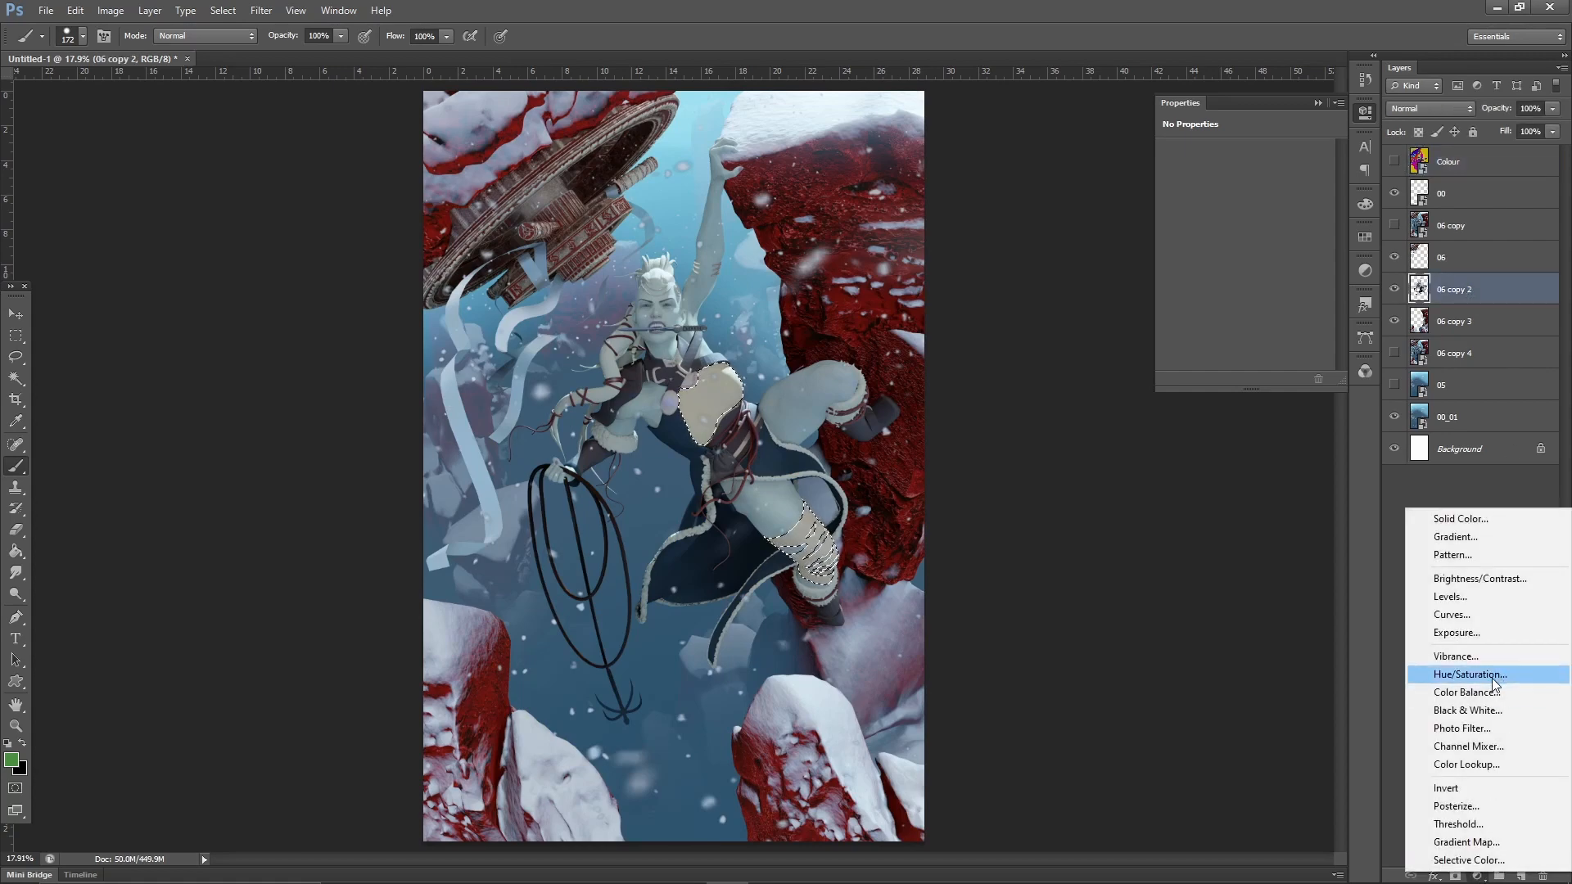
{"action": "left_click", "coordinate": [1470, 675]}
{"action": "right_click", "coordinate": [1499, 296]}
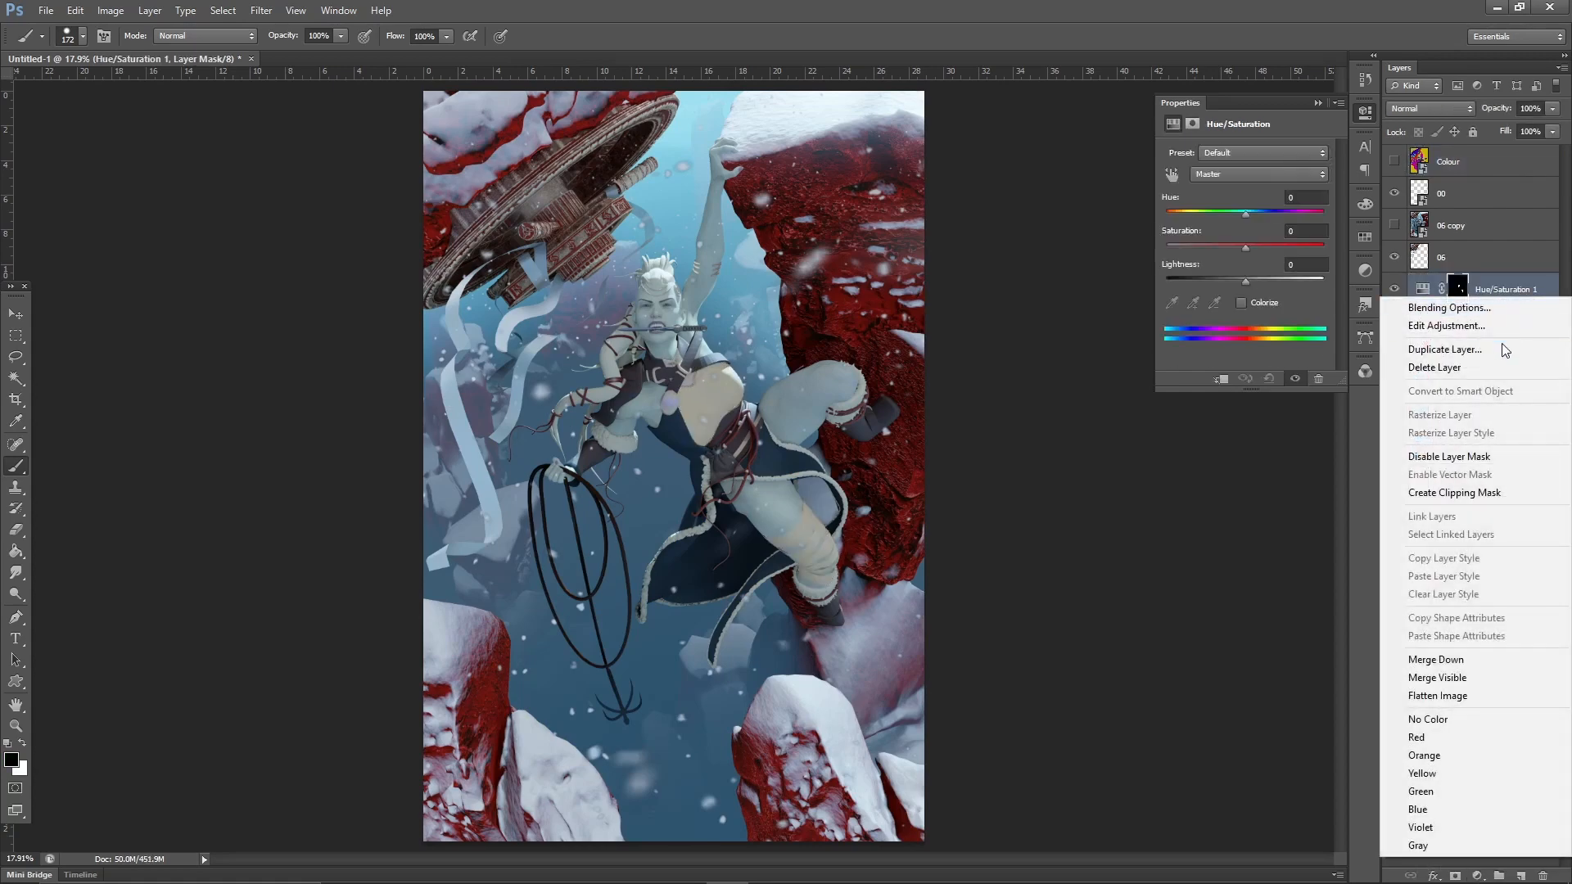
{"action": "left_click", "coordinate": [1484, 492]}
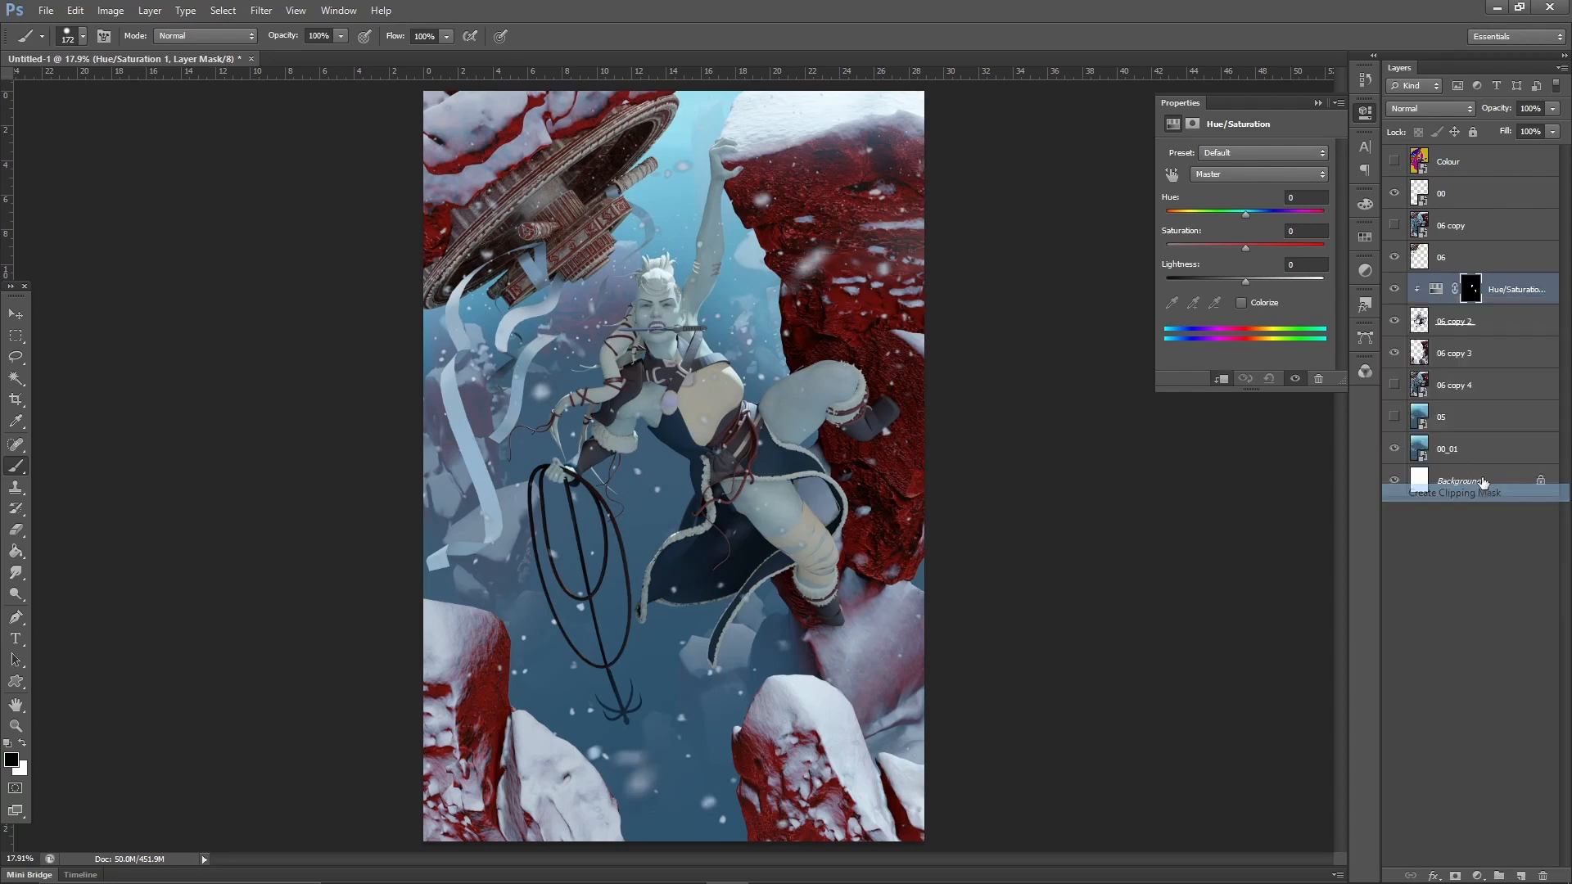
Set the clothing's Hue/Saturation adjustment to hue -58, saturation +85 and lightness -46.
{"action": "left_click", "coordinate": [1436, 290]}
{"action": "mouse_move", "coordinate": [1245, 213]}
{"action": "left_mouse_down"}
{"action": "mouse_move", "coordinate": [1195, 225]}
{"action": "mouse_move", "coordinate": [1349, 215]}
{"action": "mouse_move", "coordinate": [1271, 211]}
{"action": "left_mouse_up"}
{"action": "left_click_drag", "start_coordinate": [1245, 281], "coordinate": [1206, 289]}
{"action": "left_click_drag", "start_coordinate": [1272, 244], "coordinate": [1207, 223]}
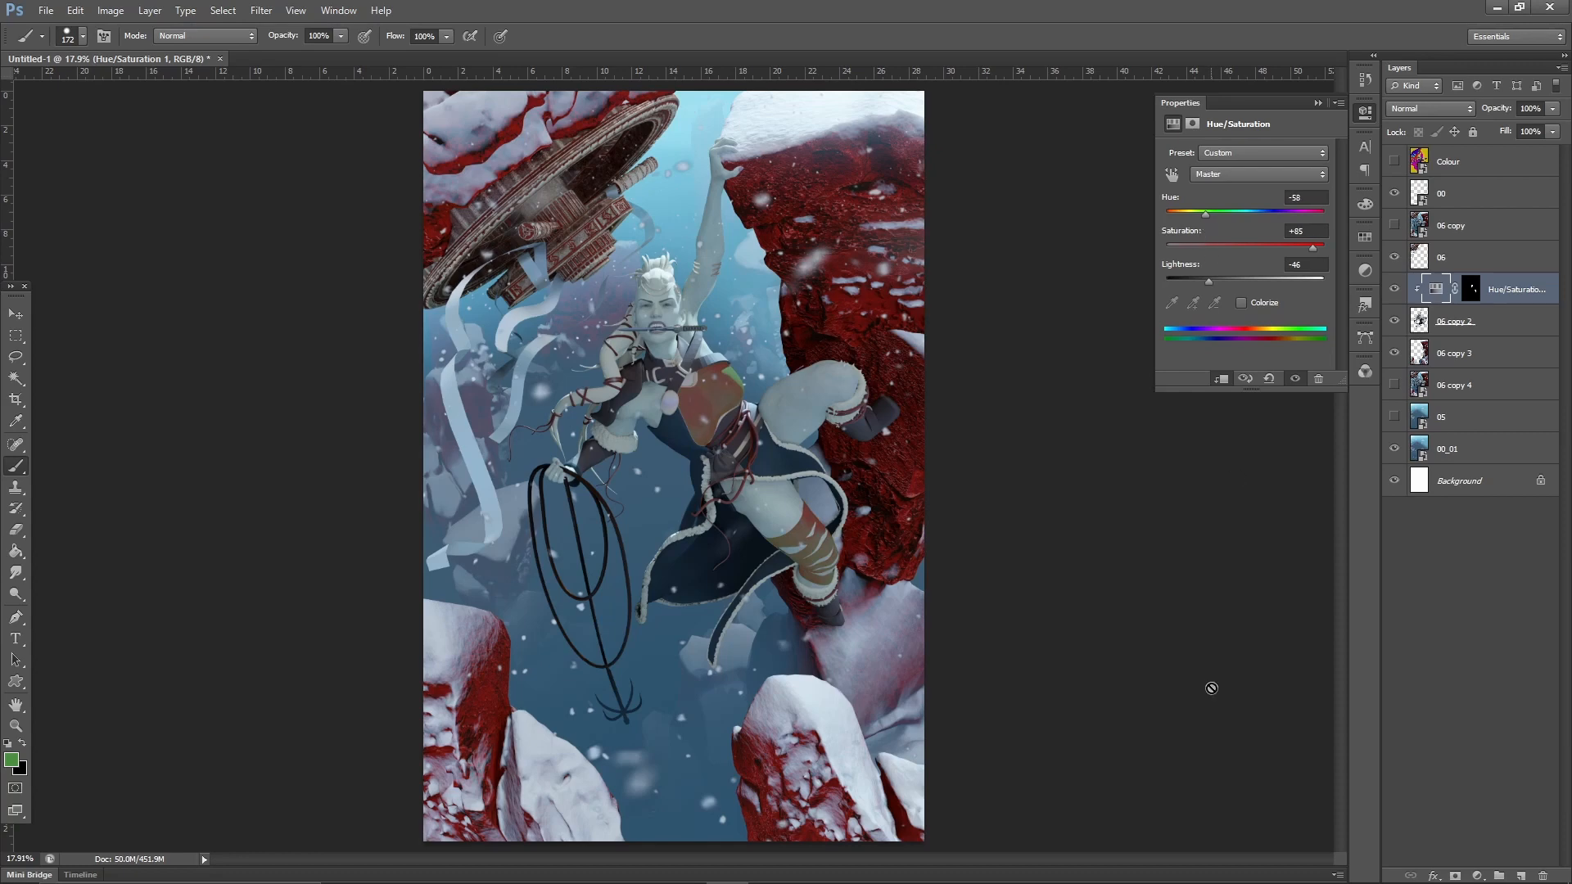
Show the Colour layer and make it the active layer for another colour-based selection.
{"action": "left_click", "coordinate": [1394, 161]}
{"action": "left_click", "coordinate": [1411, 162]}
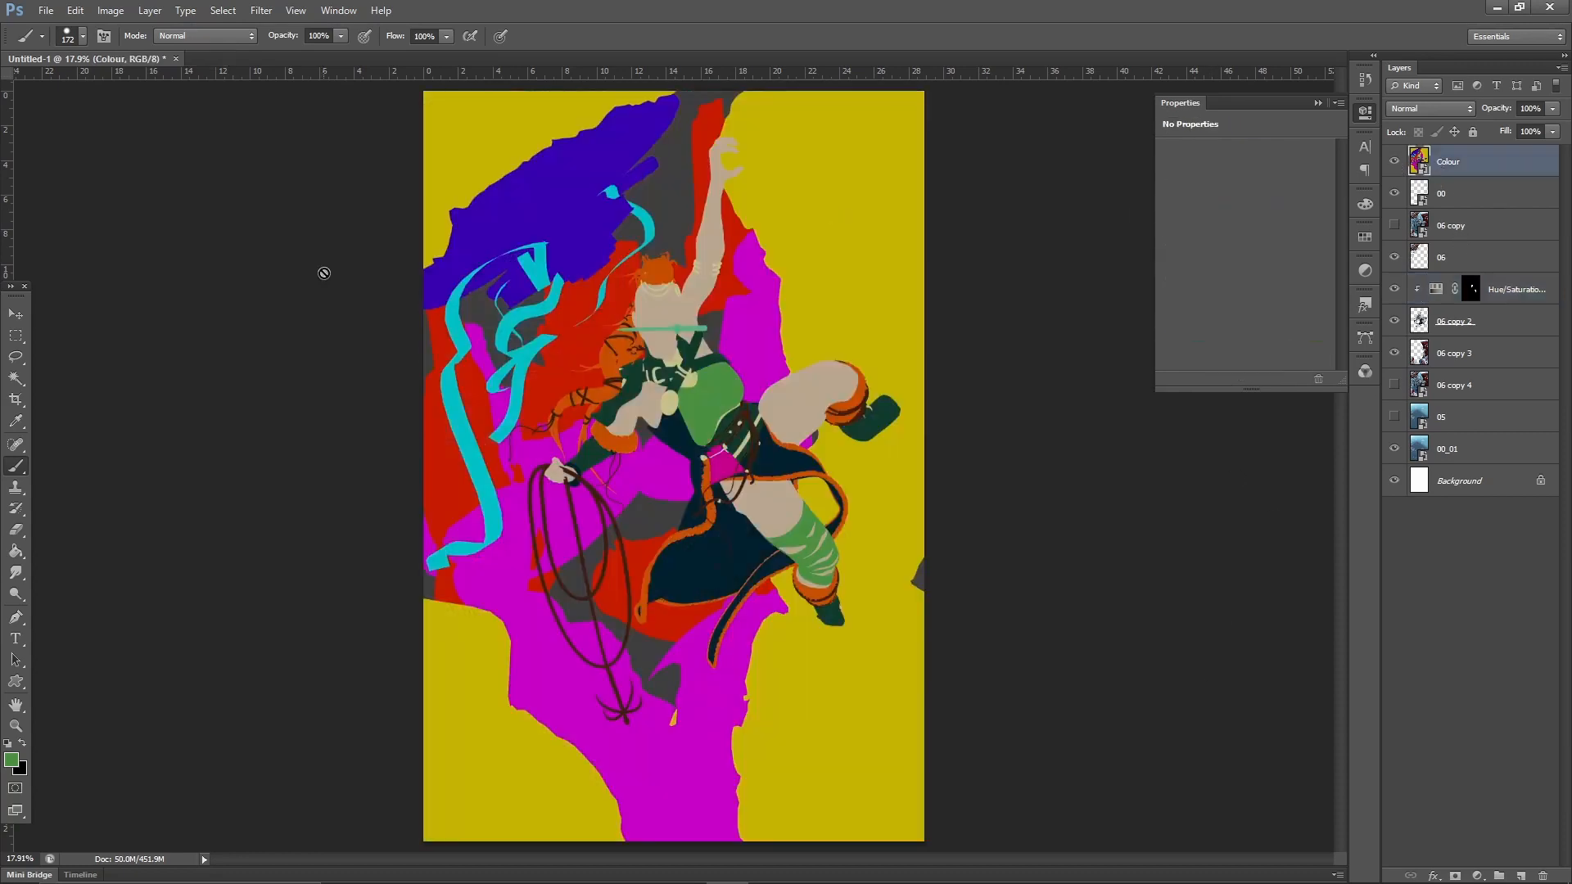